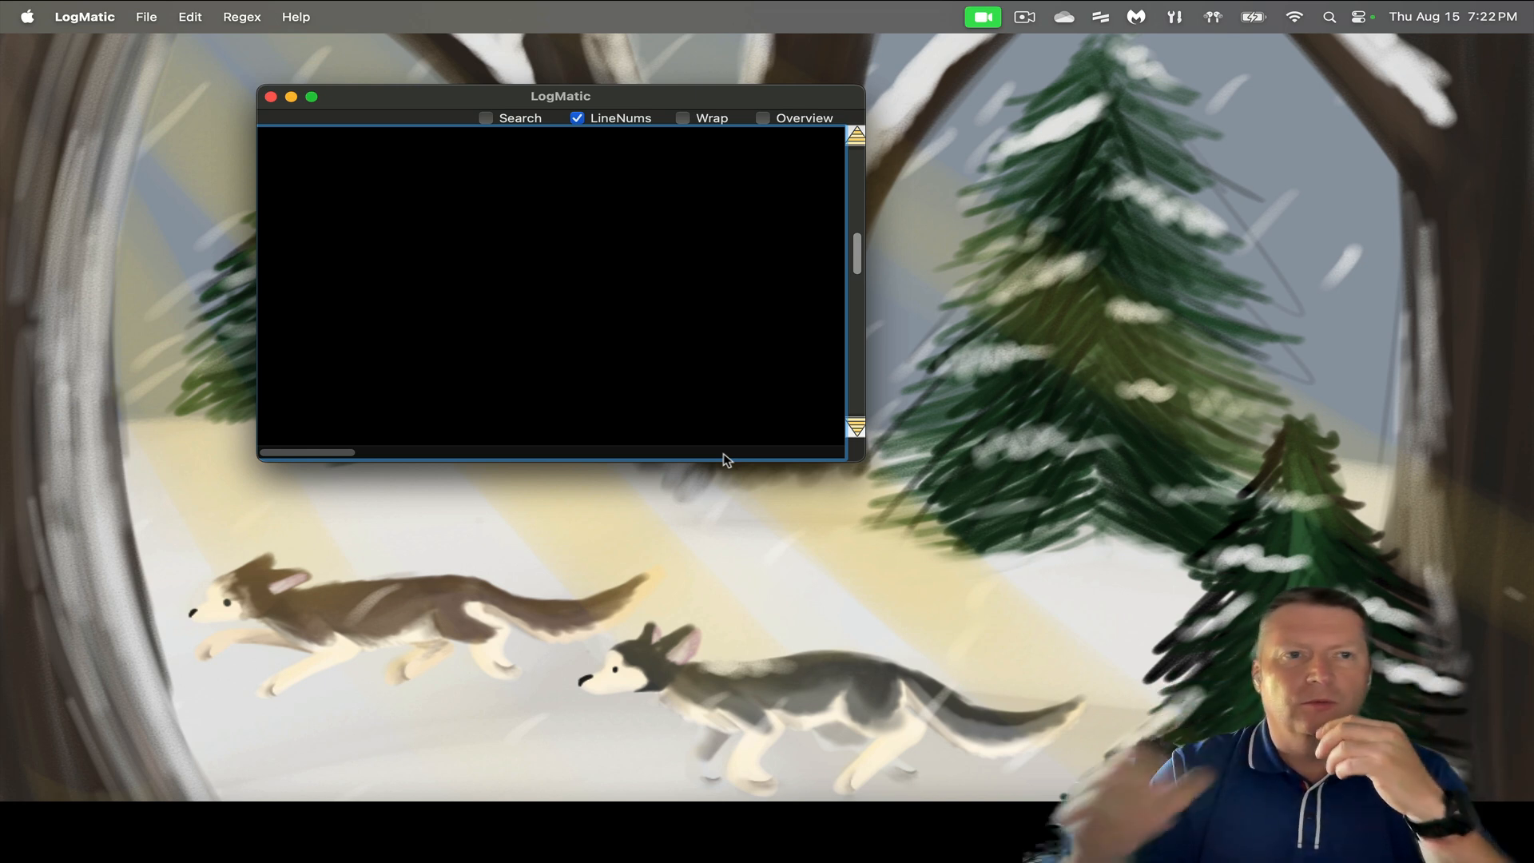
- Load redactedApacheAccess.log from the Examples folder, showing its 127929 numbered lines
left_click(146, 20)
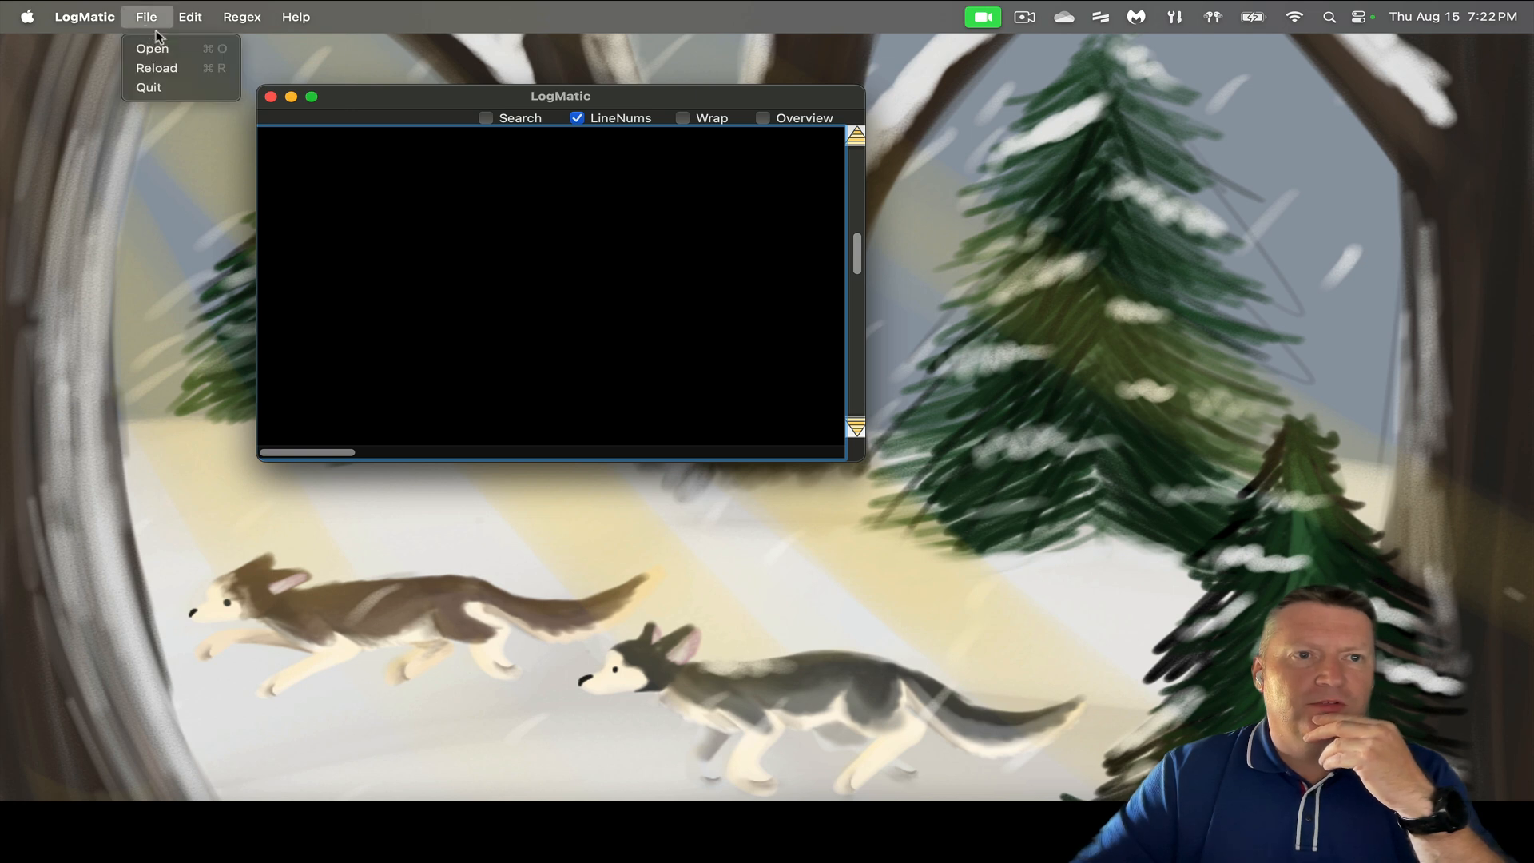
left_click(155, 50)
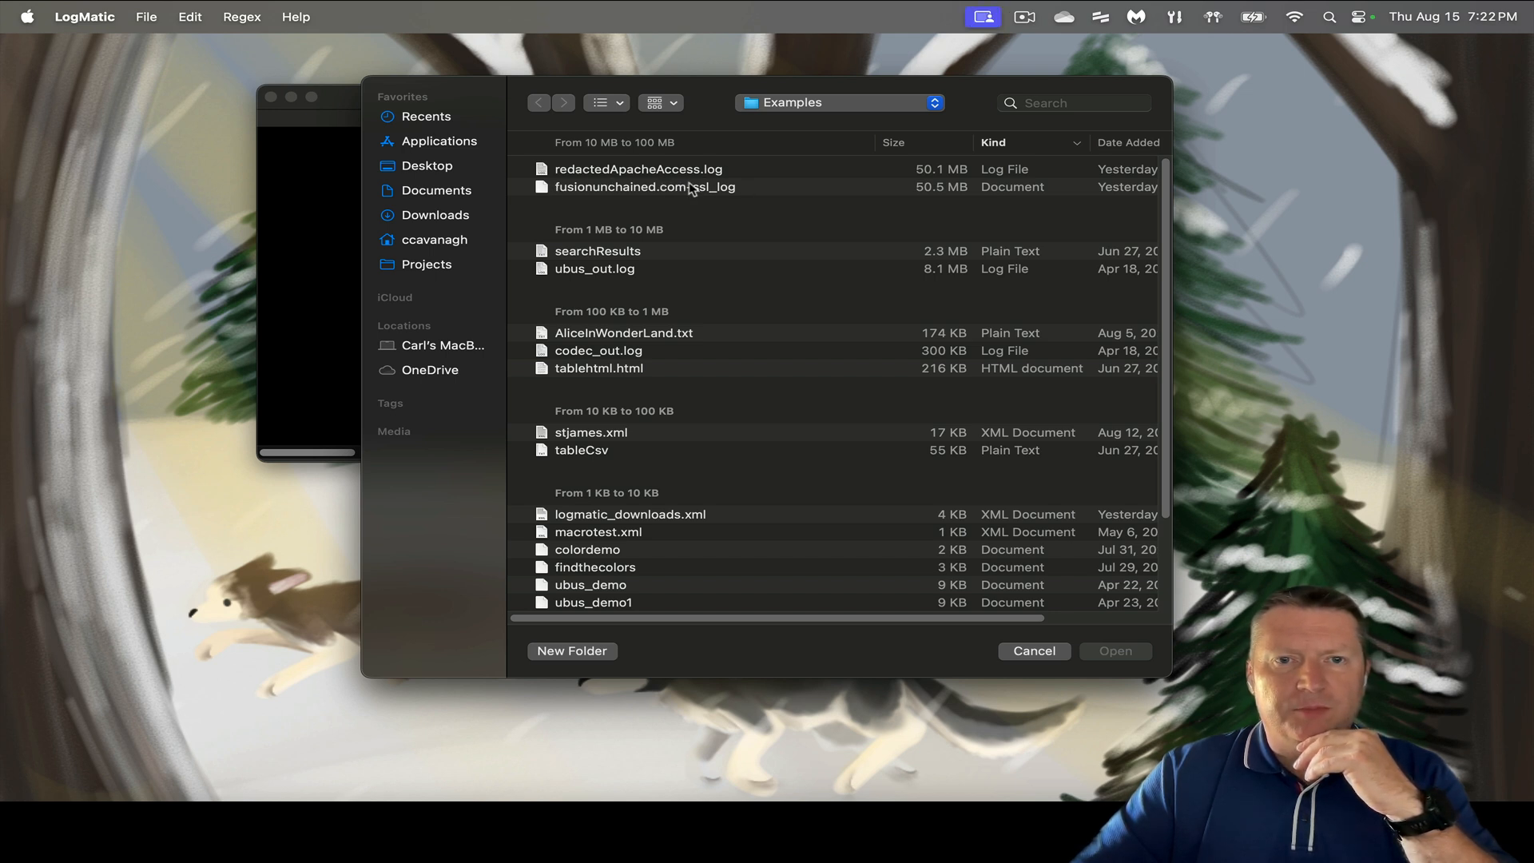
left_click(689, 171)
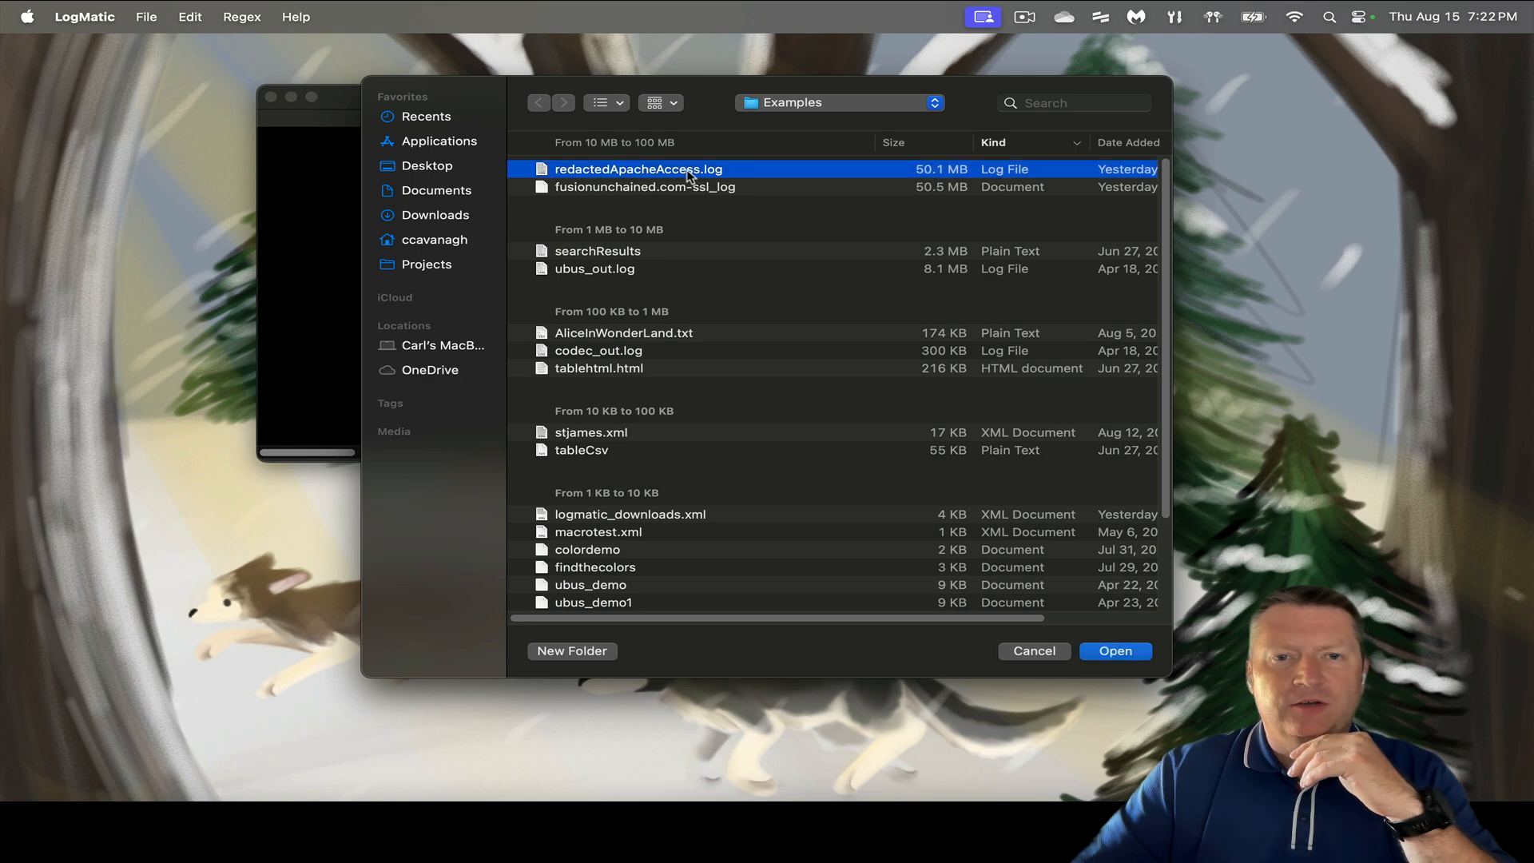
left_click(1116, 651)
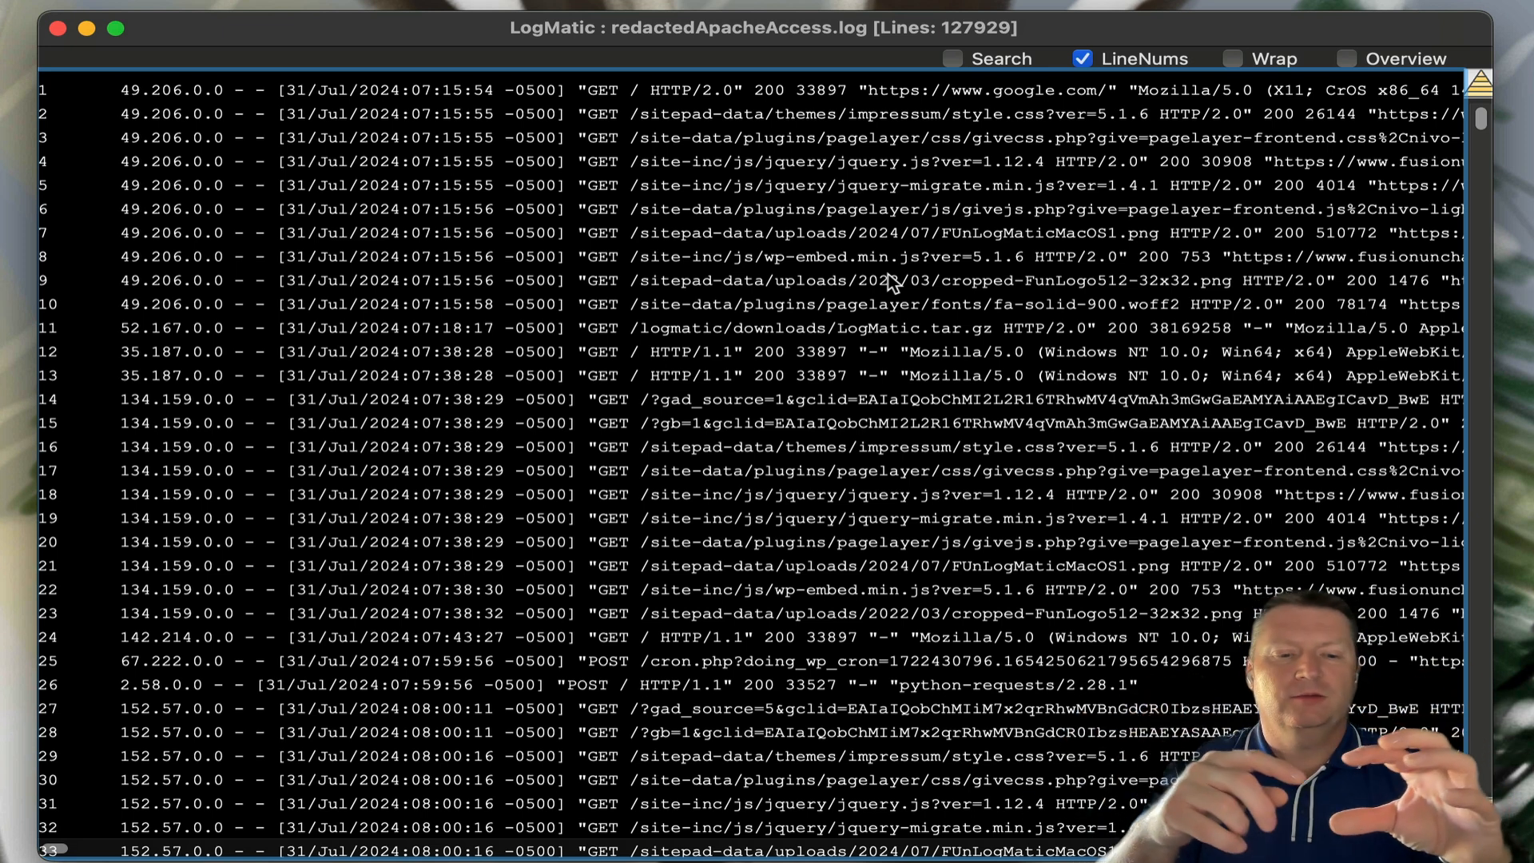
- Turn on the Overview panel and scroll the log down and back up
left_click(1346, 59)
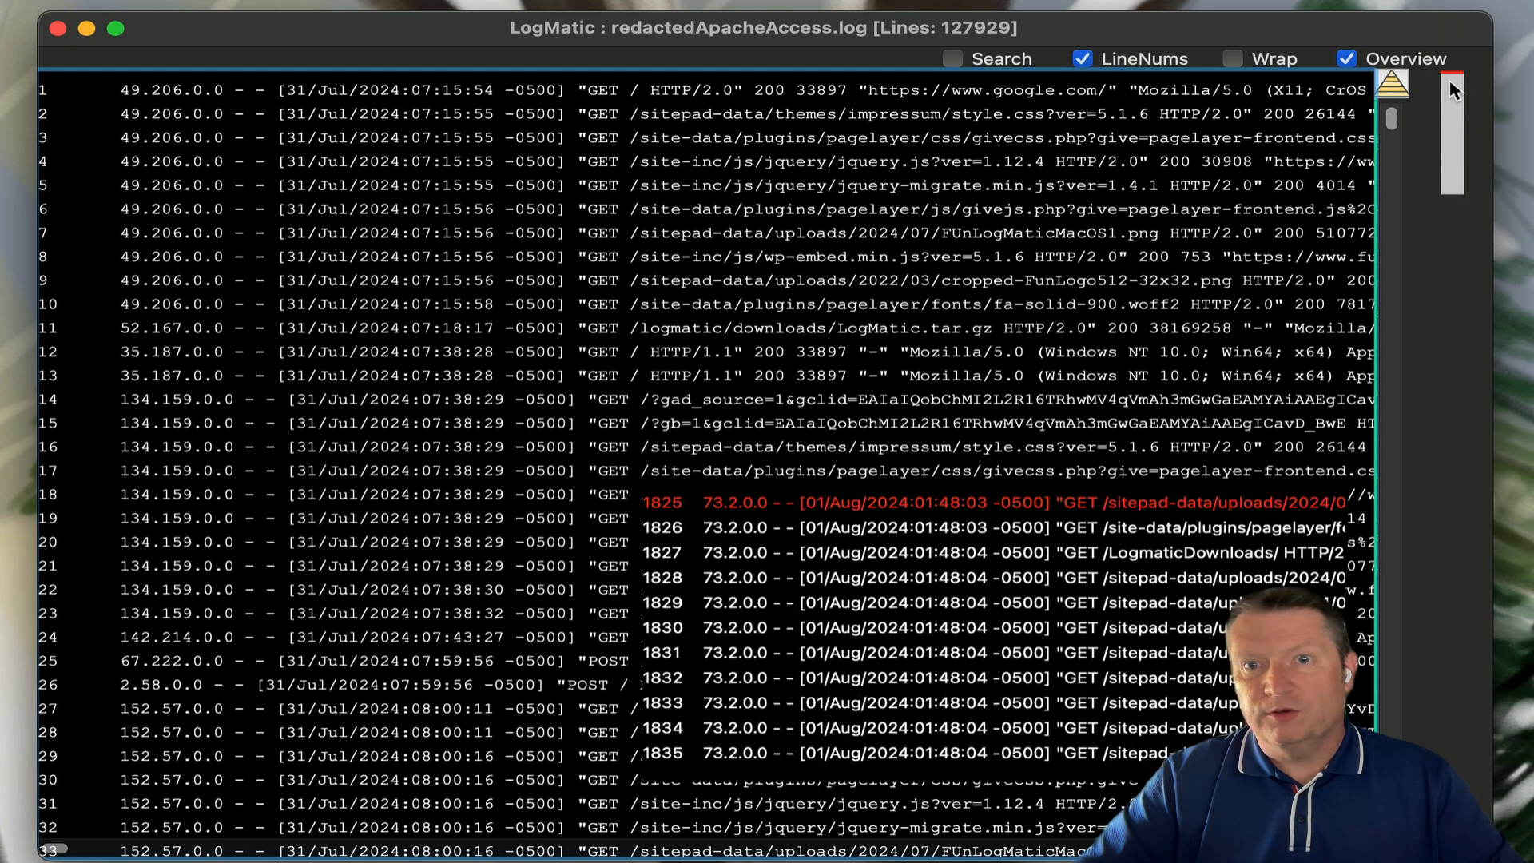
scroll(1397, 125, "down", 10)
left_click_drag(1397, 124, 1394, 234)
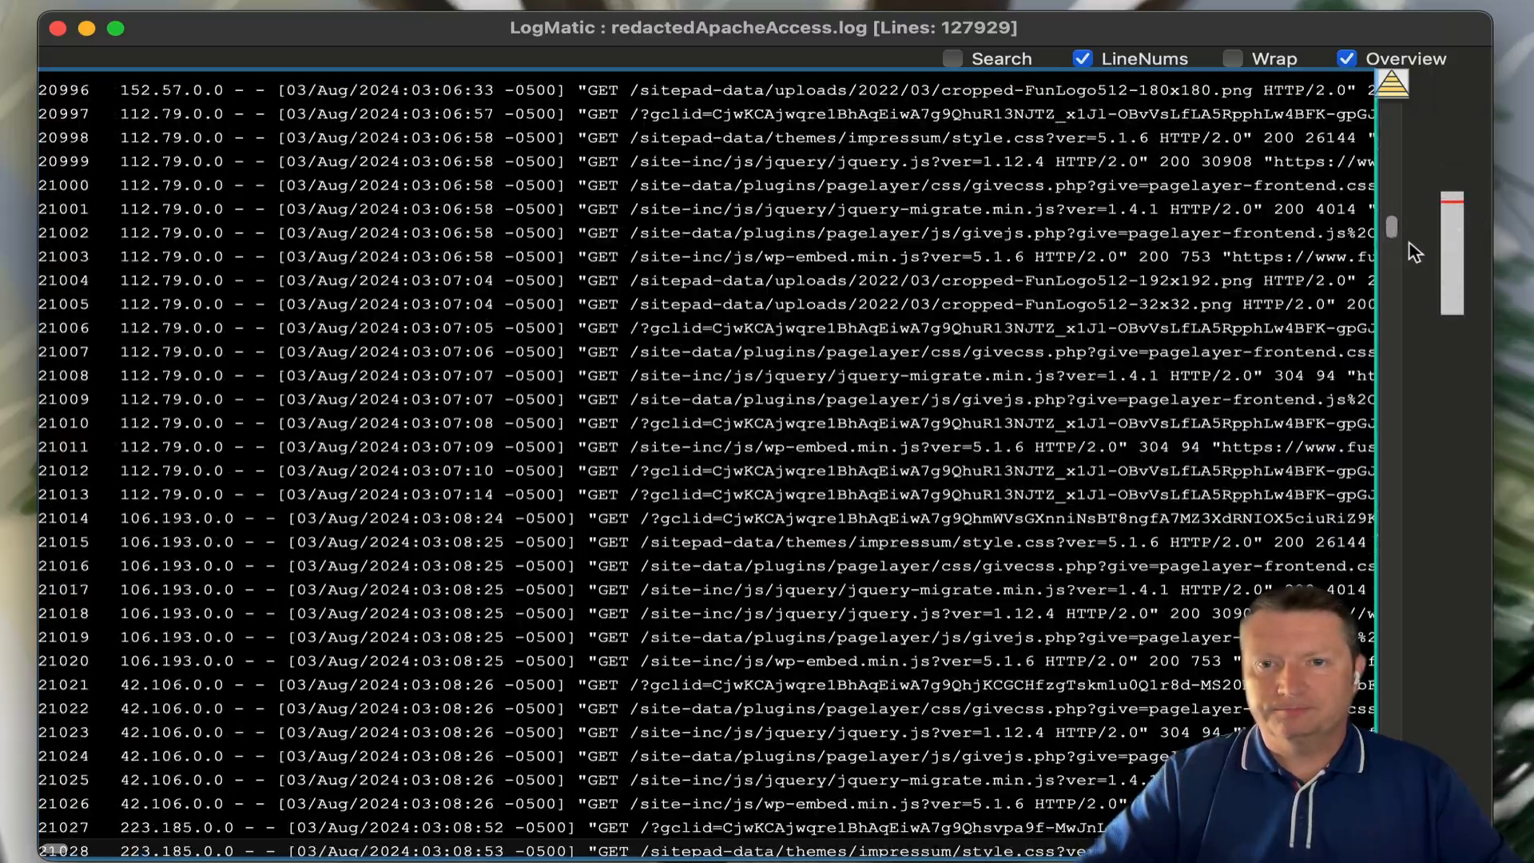
left_click_drag(1392, 232, 1394, 118)
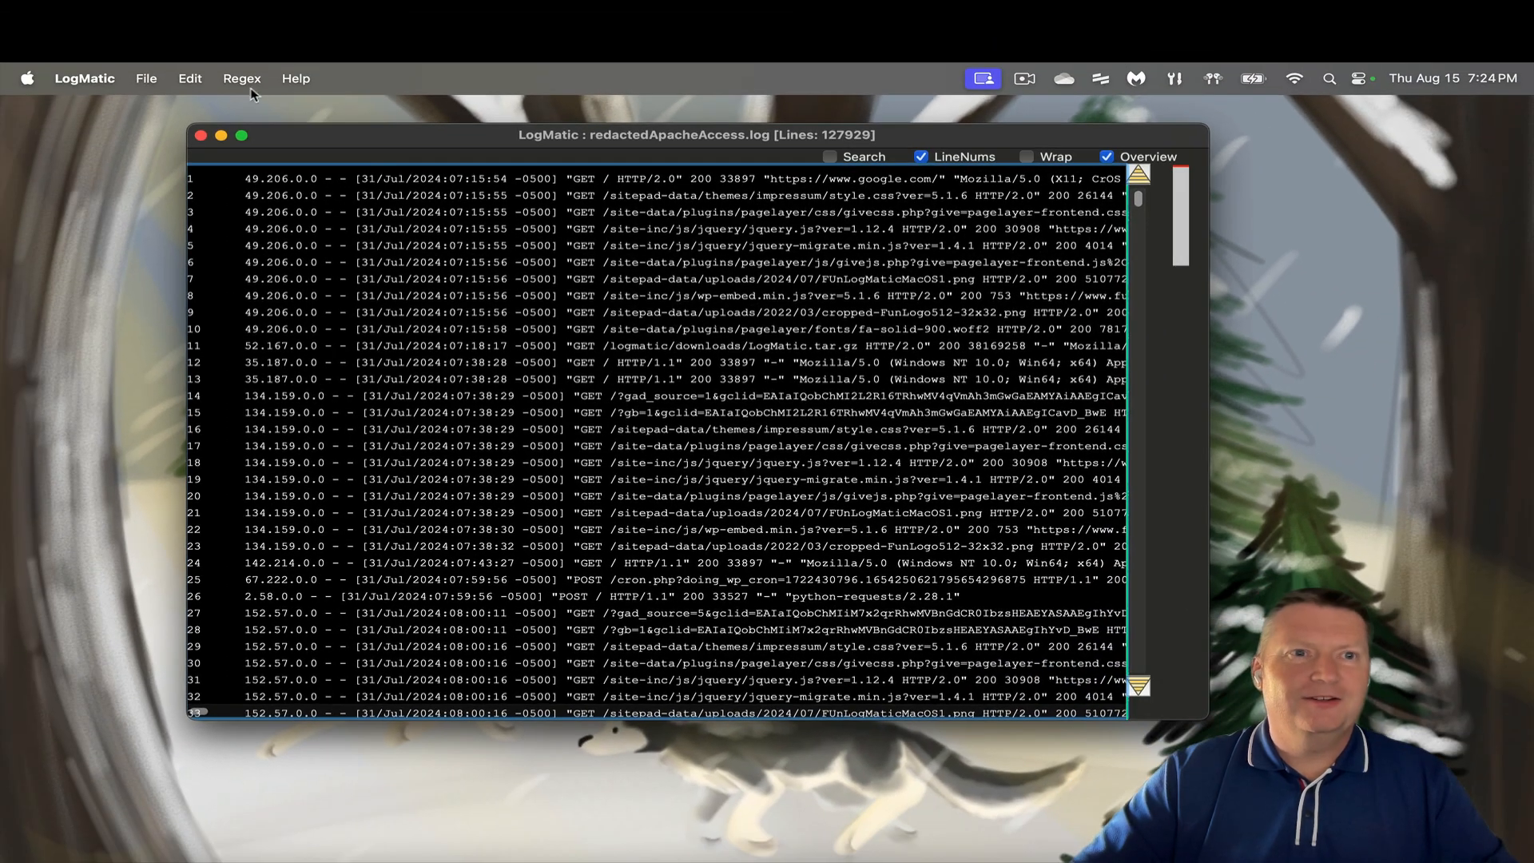
- Start a new Regex Analysis and move its window aside to reveal the log
left_click(247, 81)
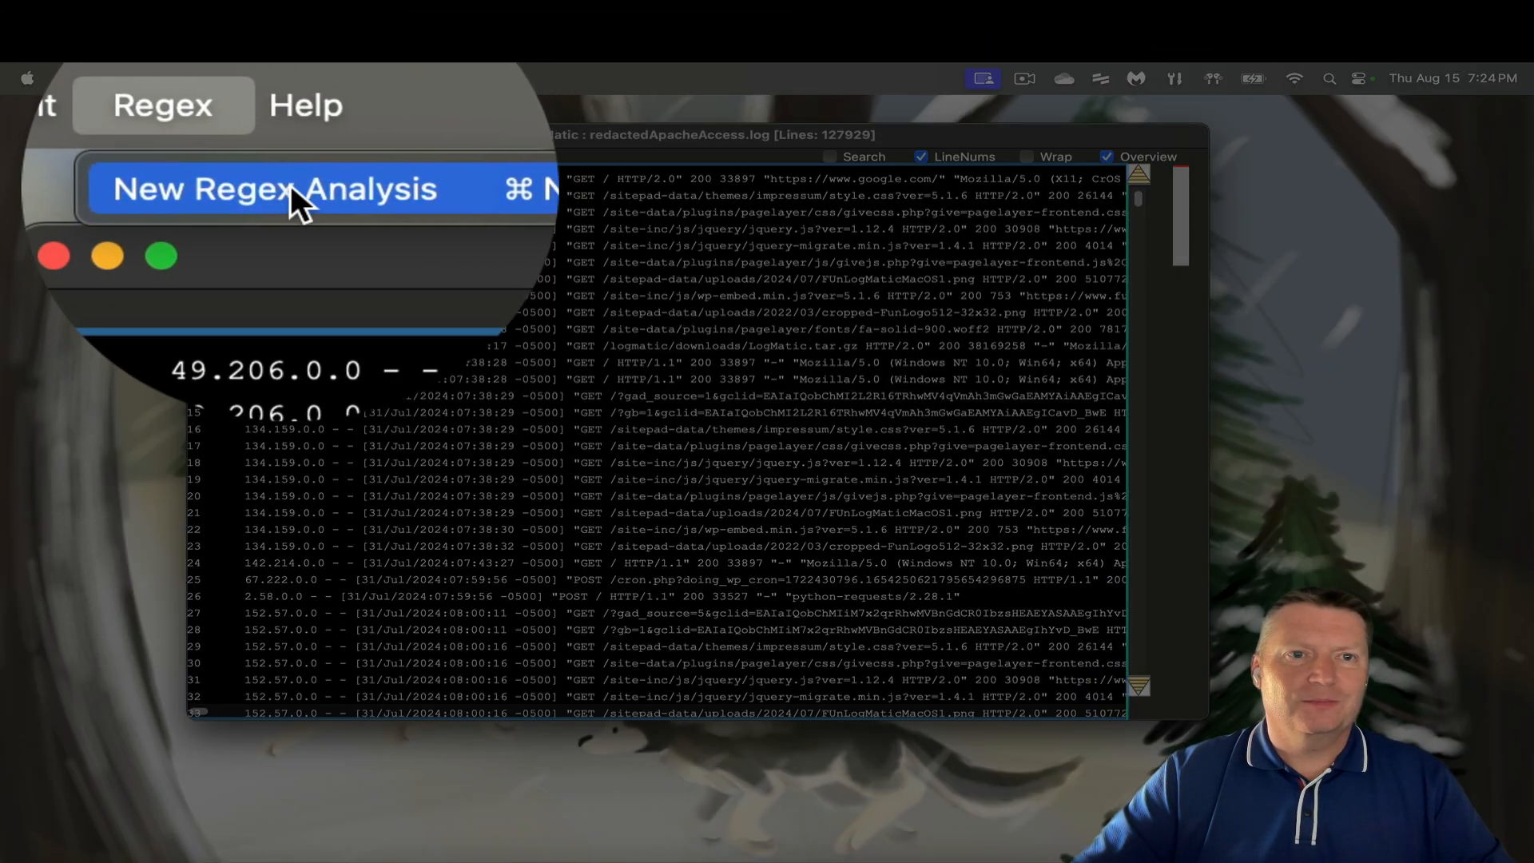
left_click(290, 188)
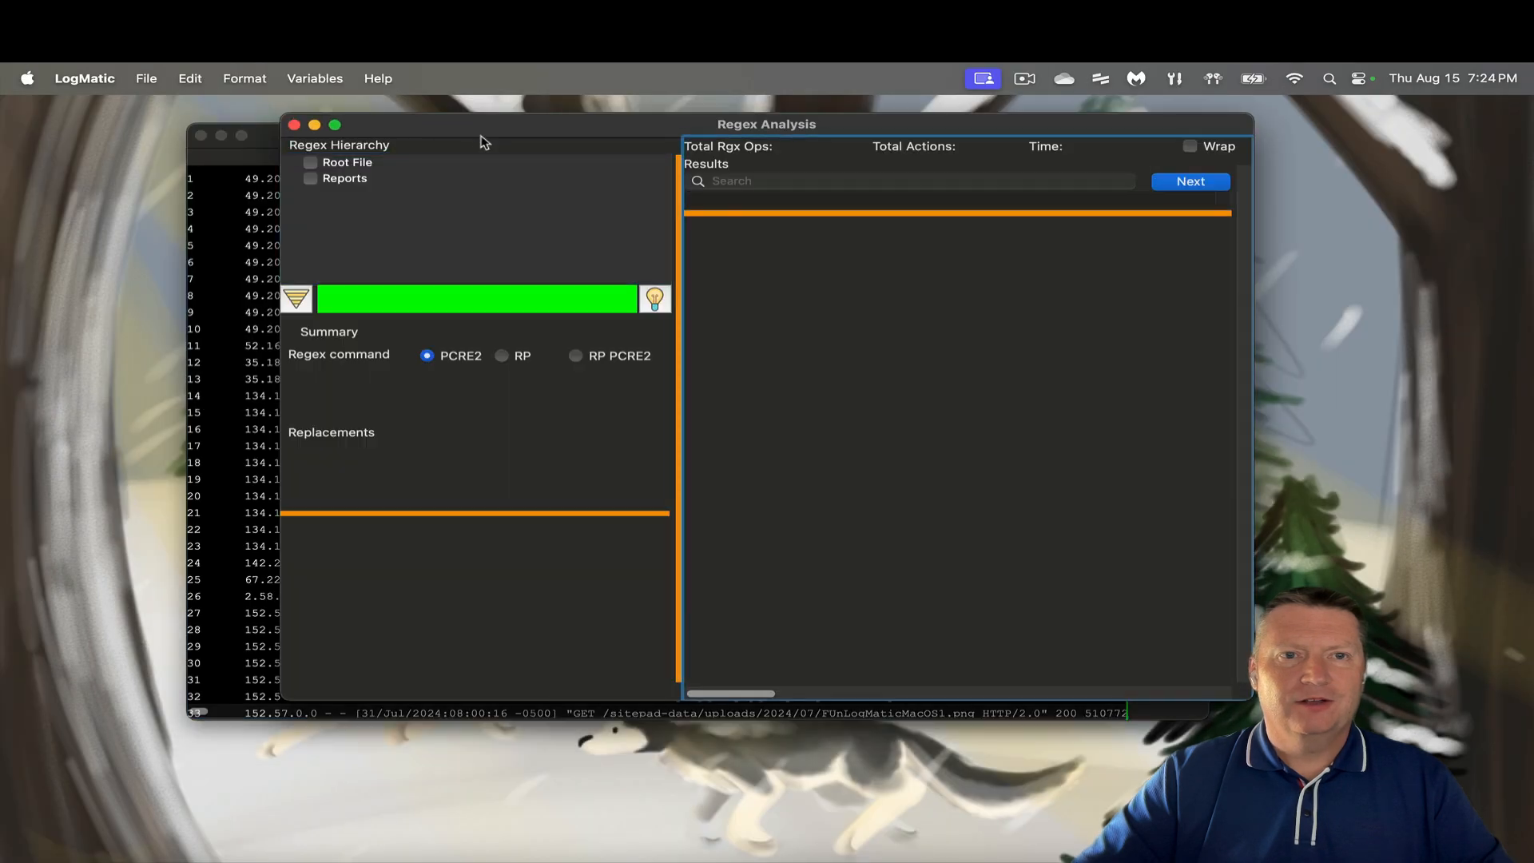
left_click_drag(478, 131, 426, 158)
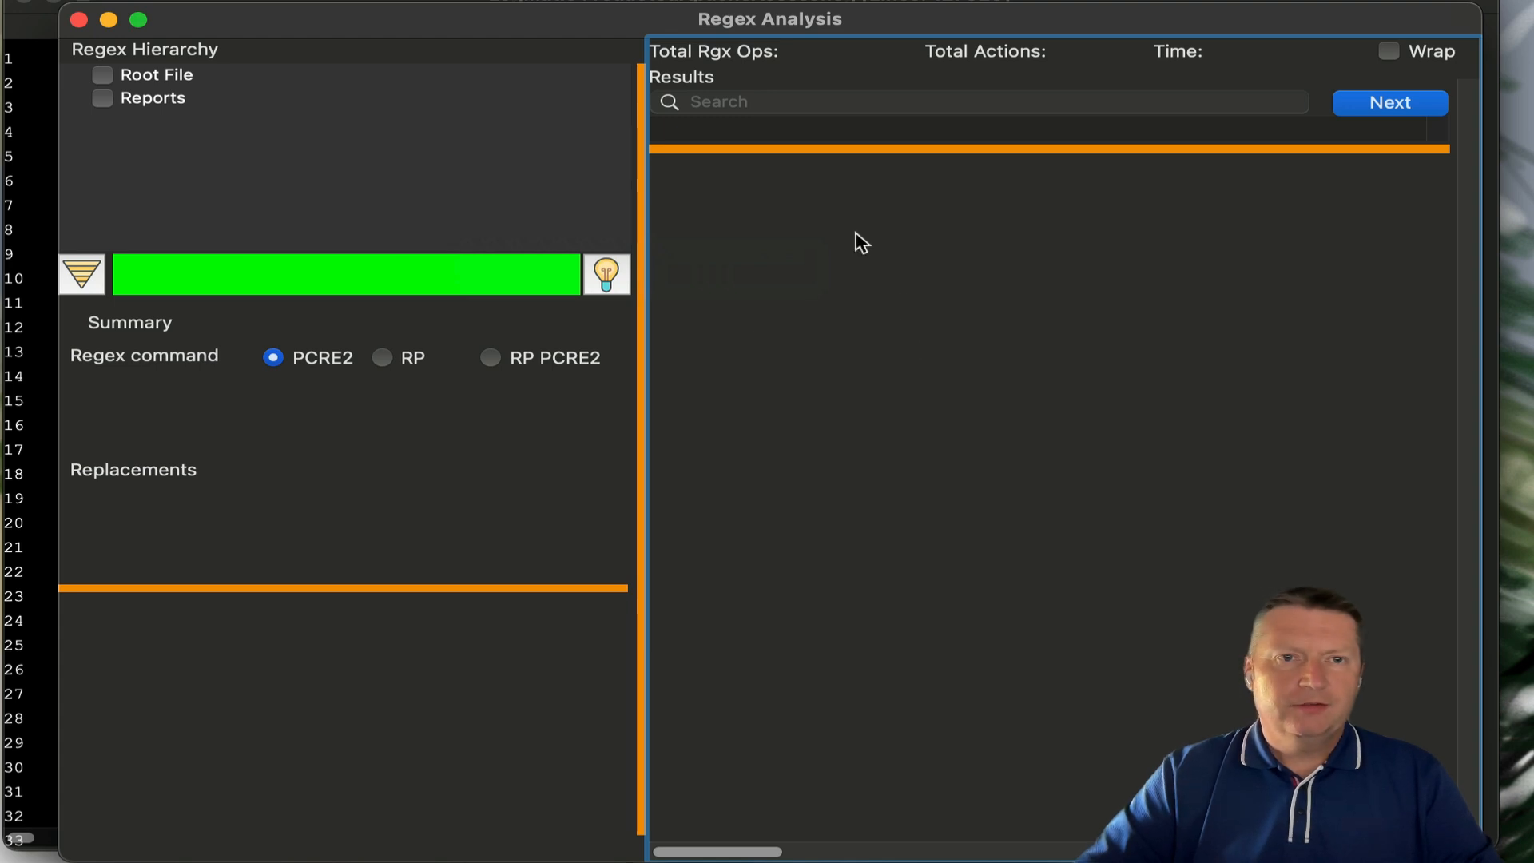
left_click_drag(611, 30, 688, 169)
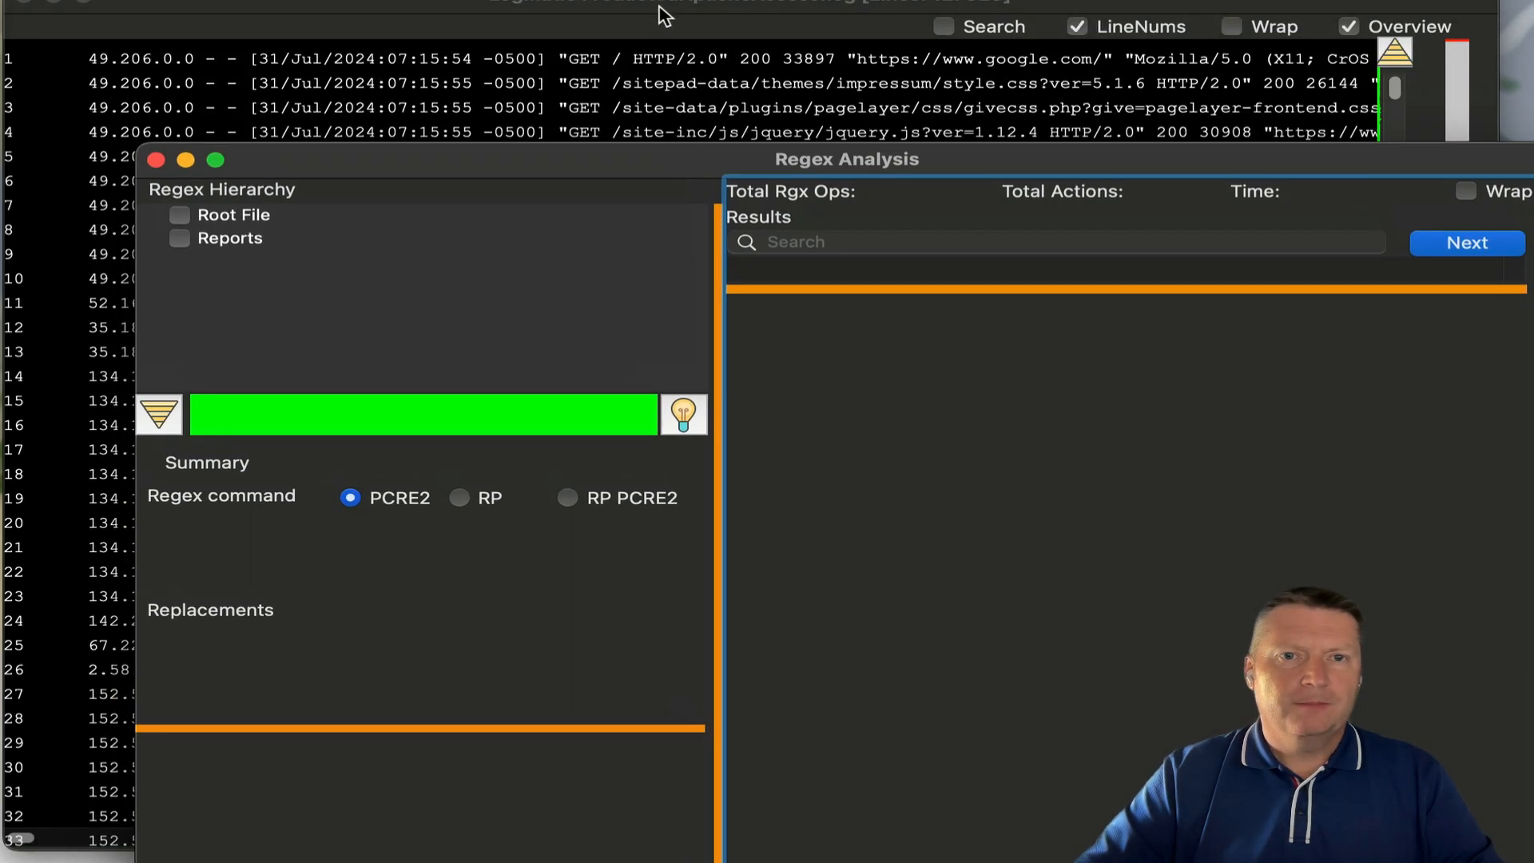
- Add a PCRE2 child search \/logmatic\/downloads under the root file and run it, returning 742 lines
left_click(238, 218)
right_click(239, 214)
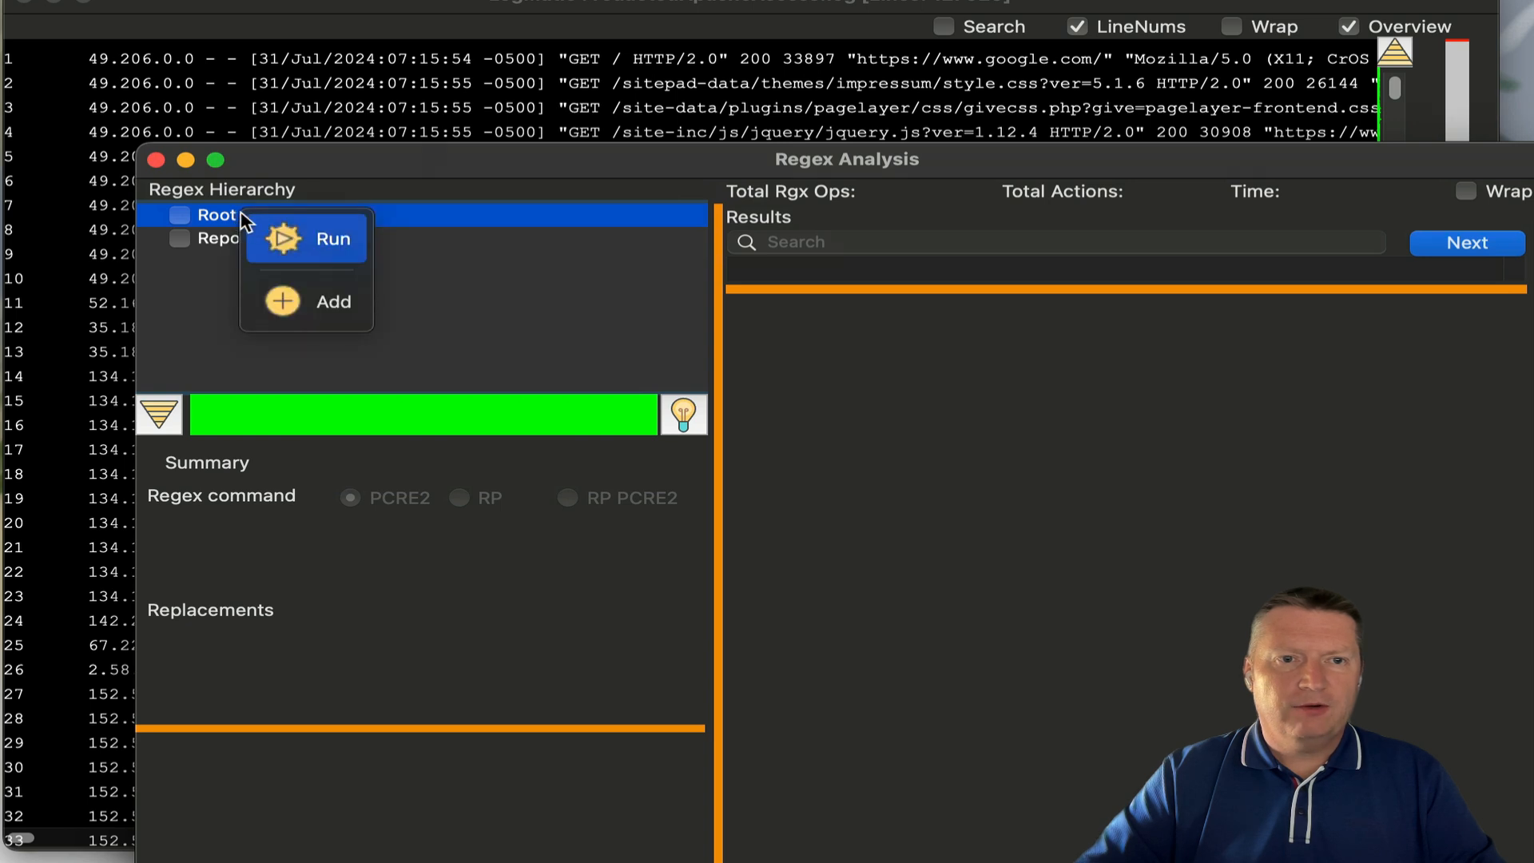
left_click(298, 291)
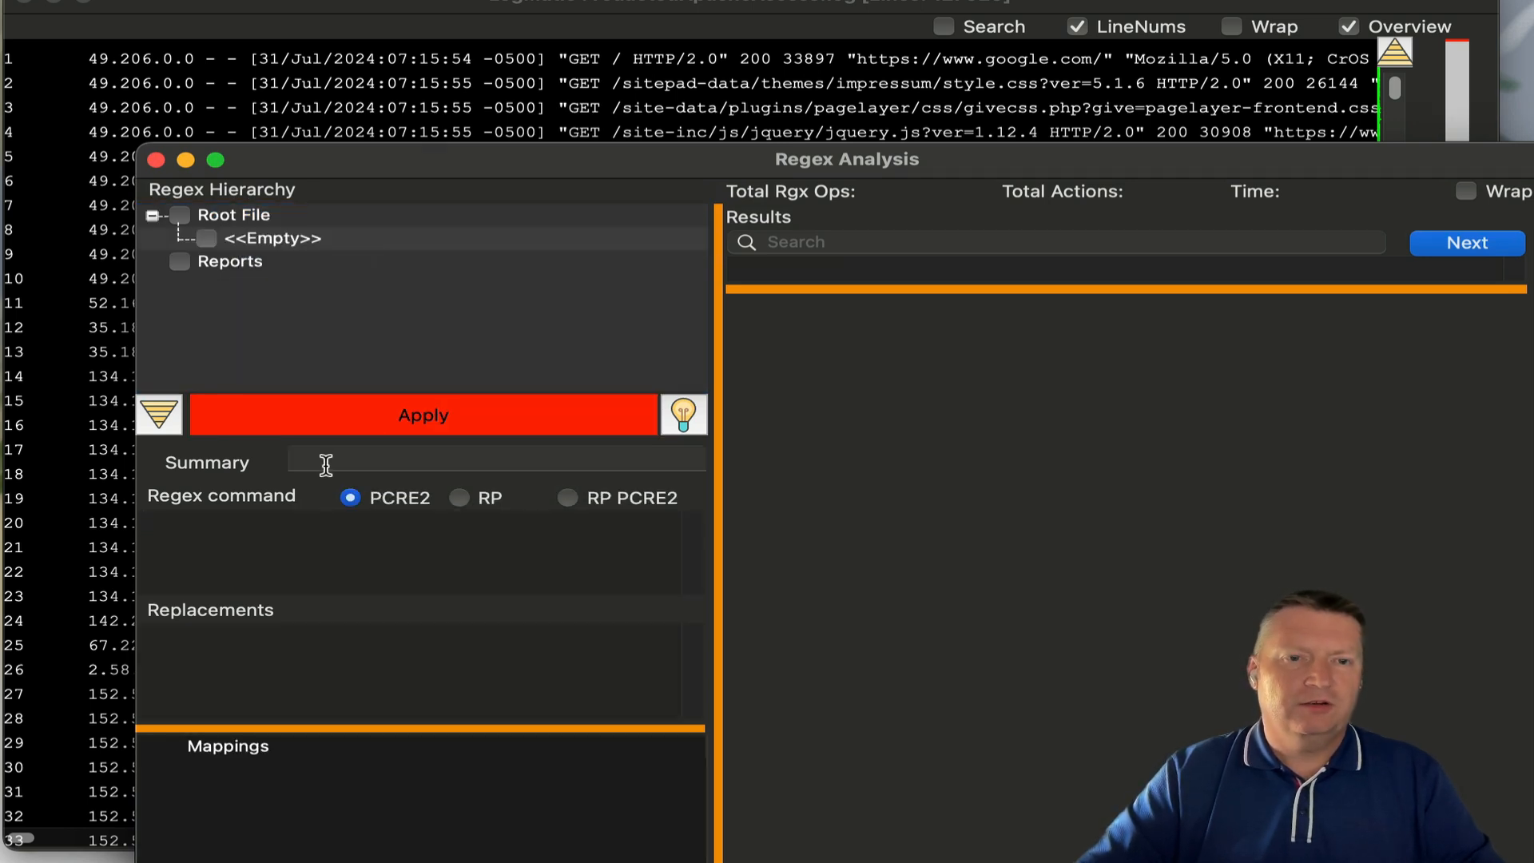
left_click(326, 465)
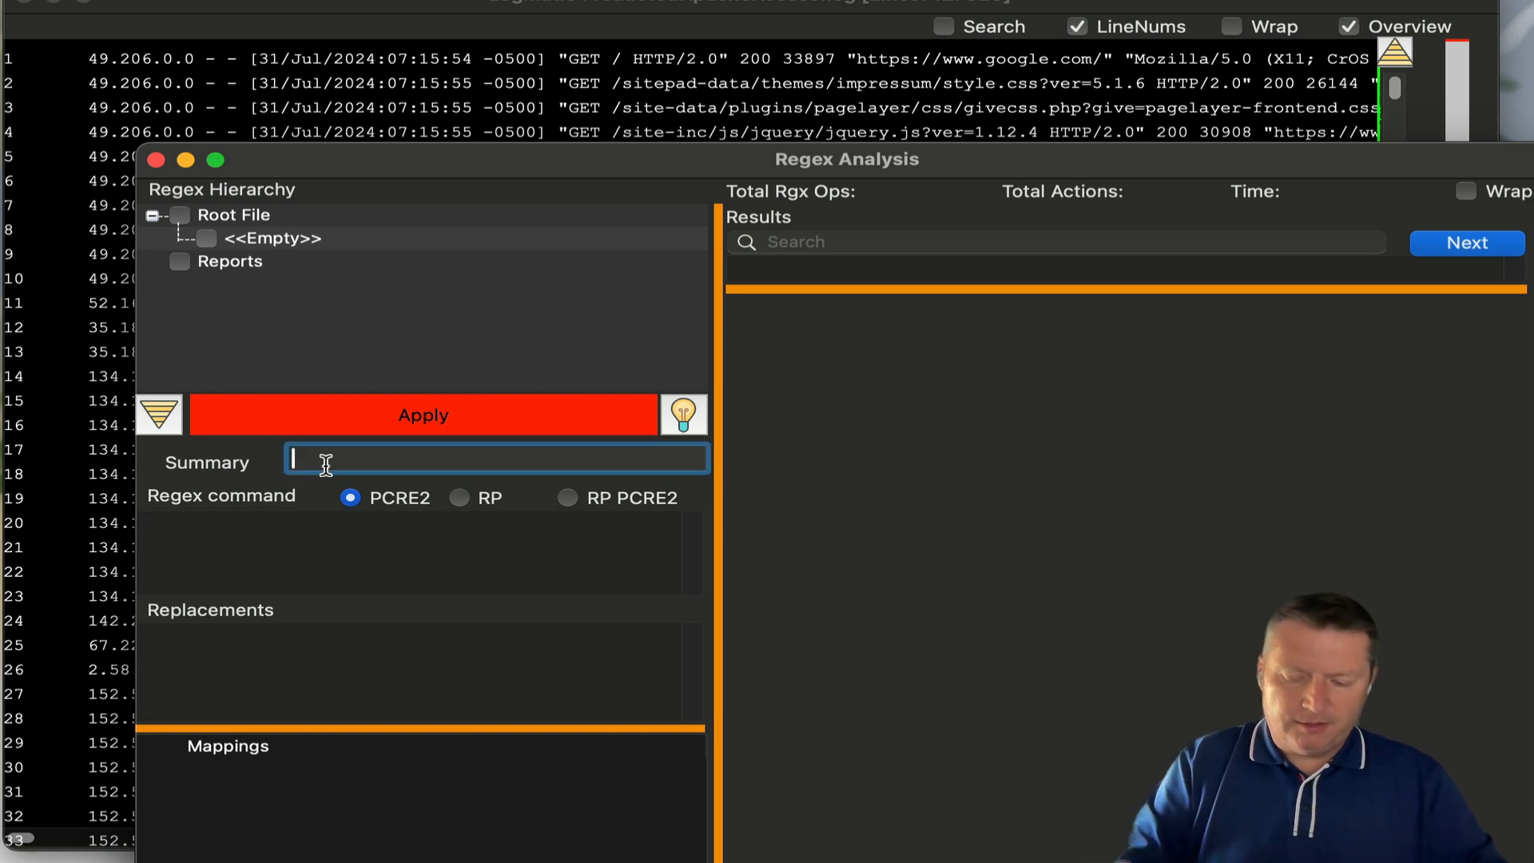
type("\\")
key("BackSpace")
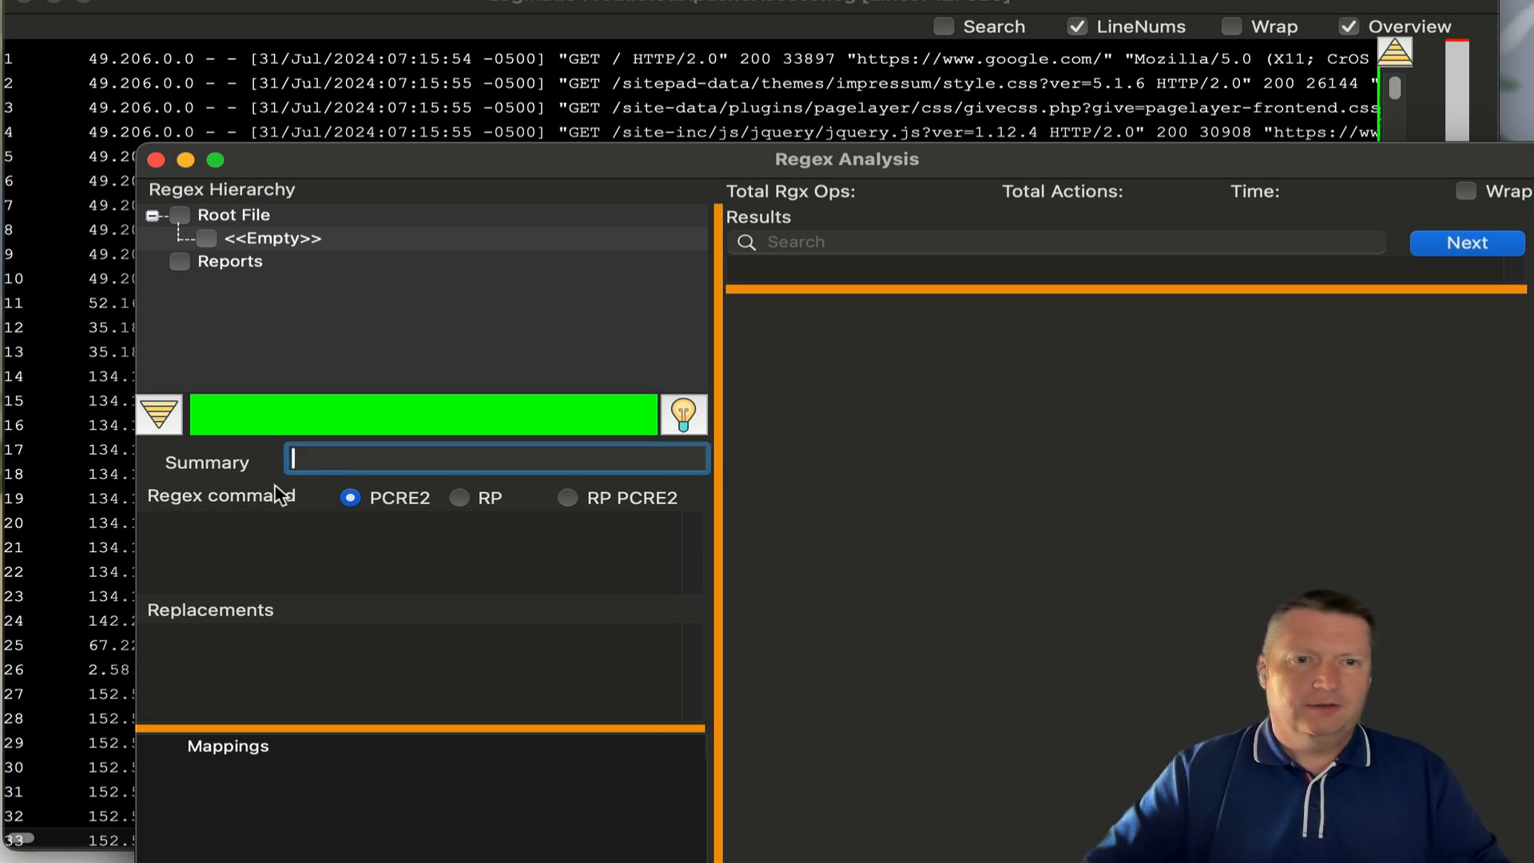
left_click(275, 517)
type("\\/log")
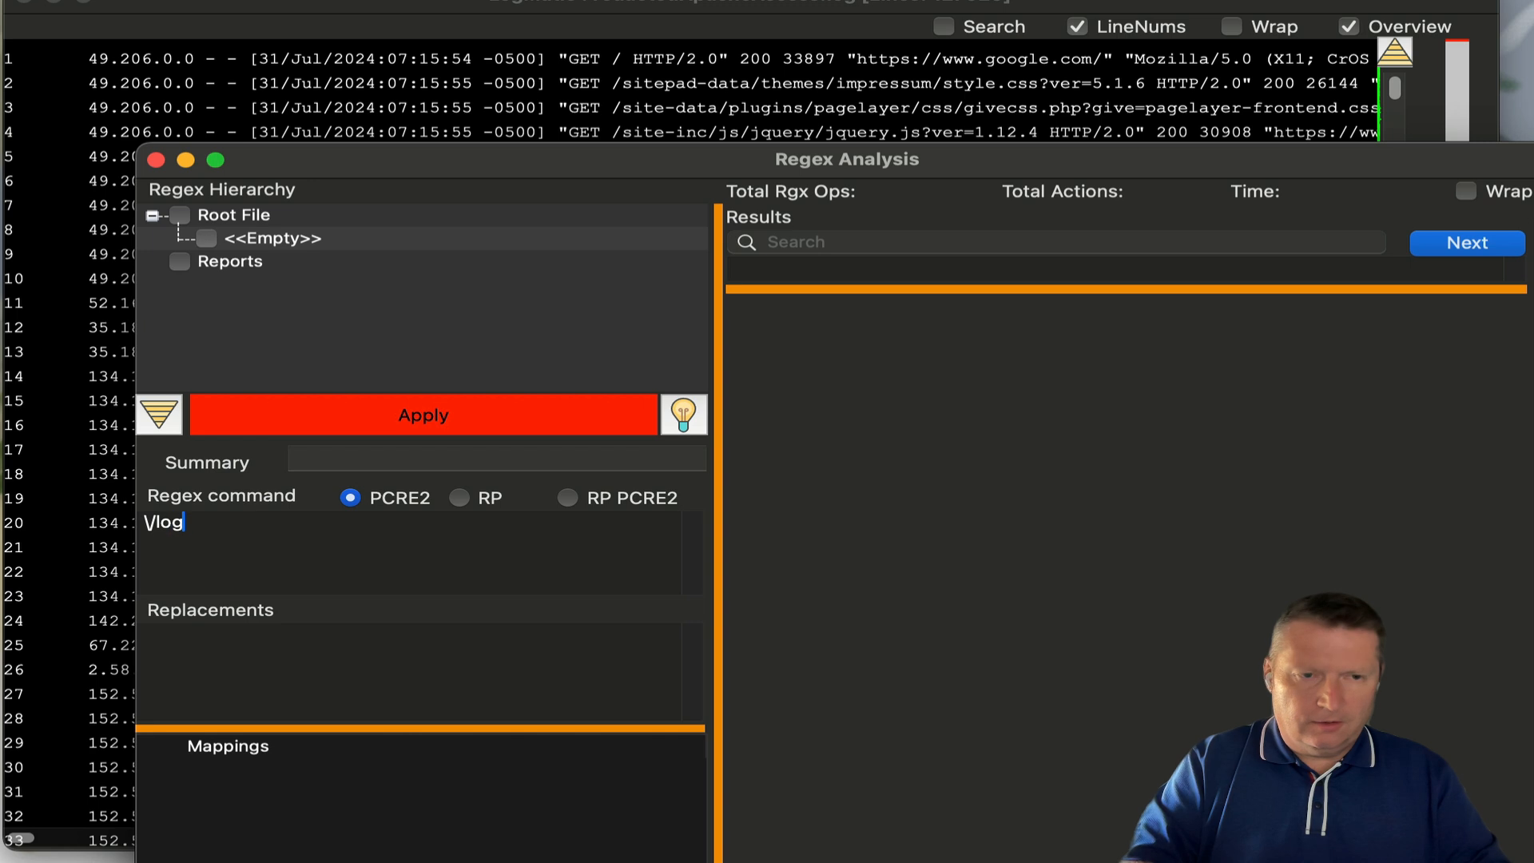
type("matic\\/d")
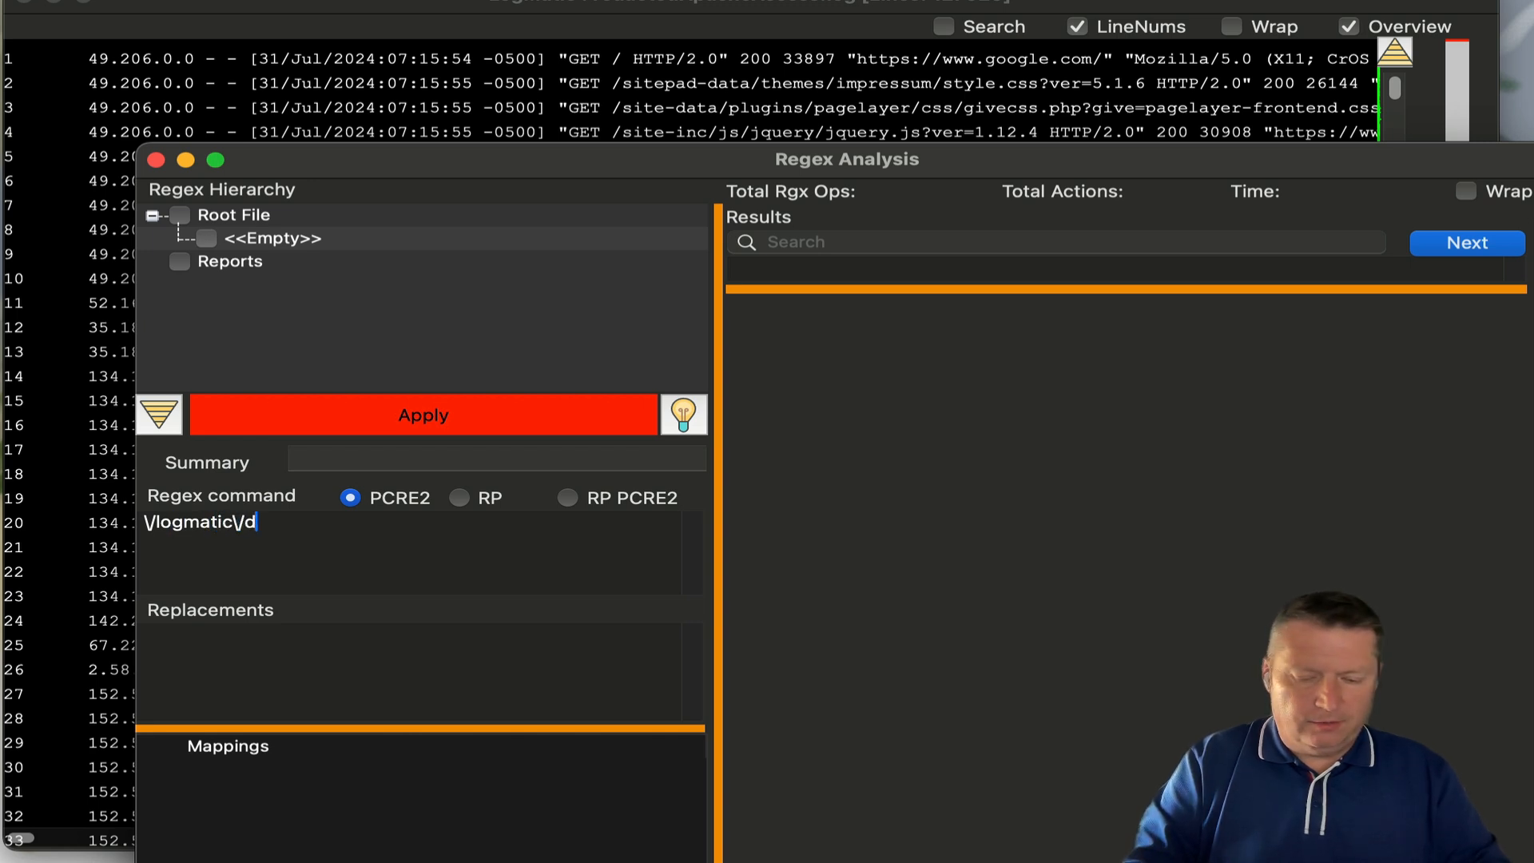
type("ownloads")
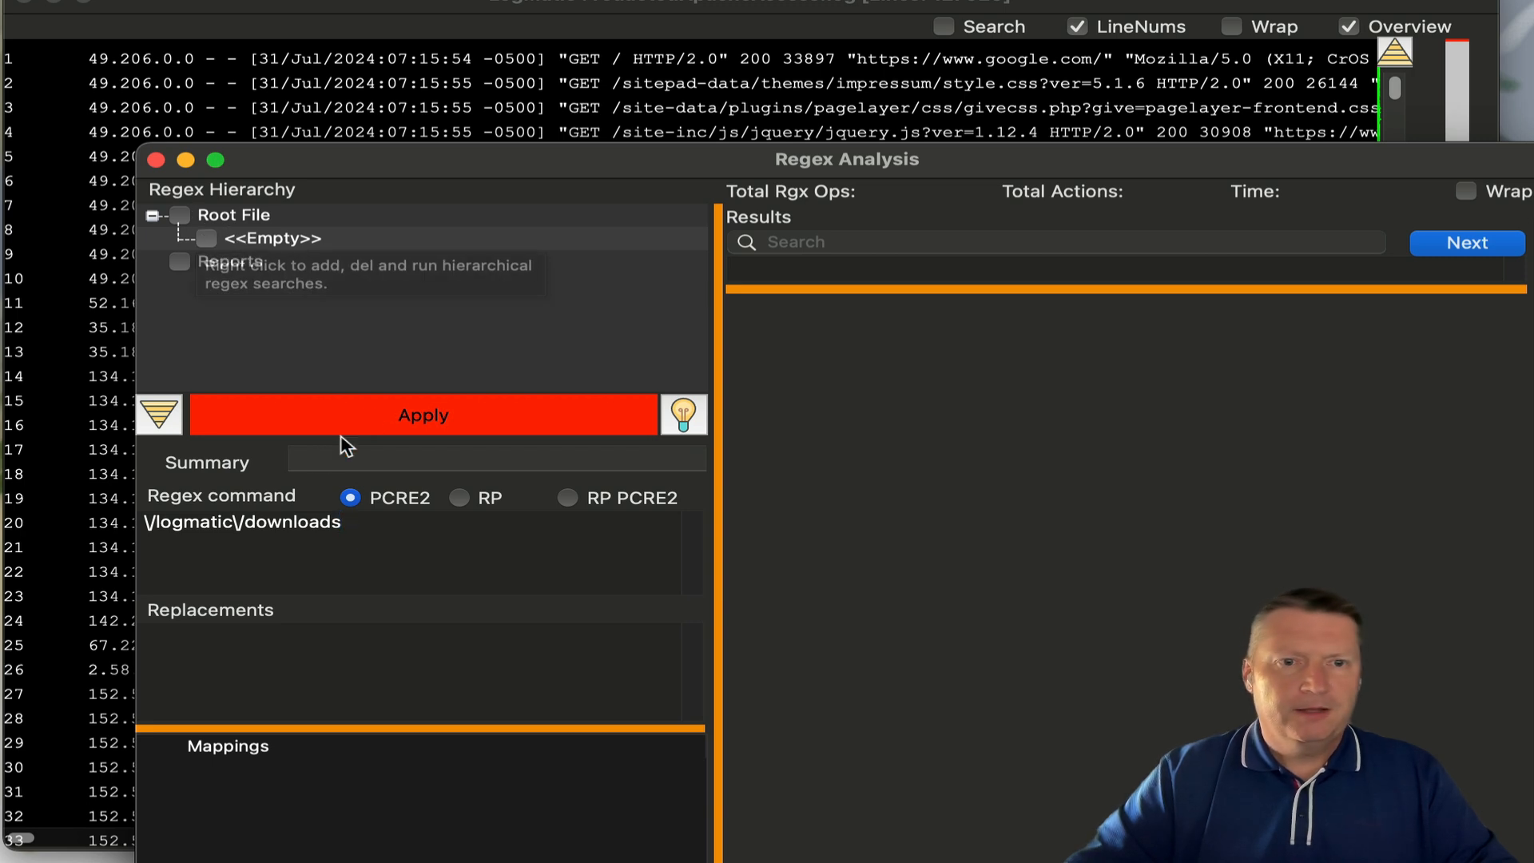
left_click(377, 414)
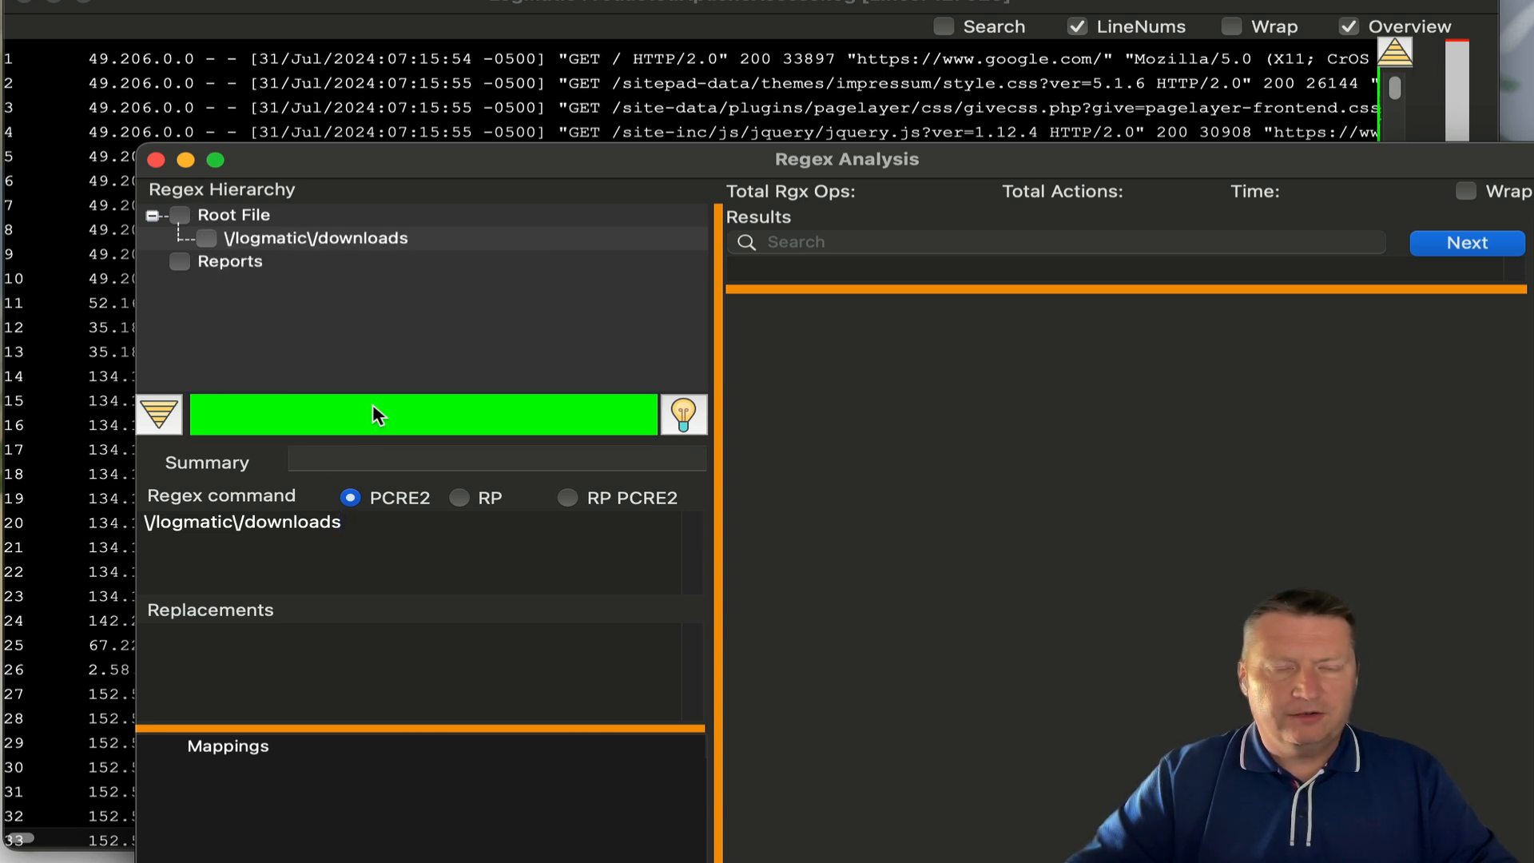
right_click(298, 244)
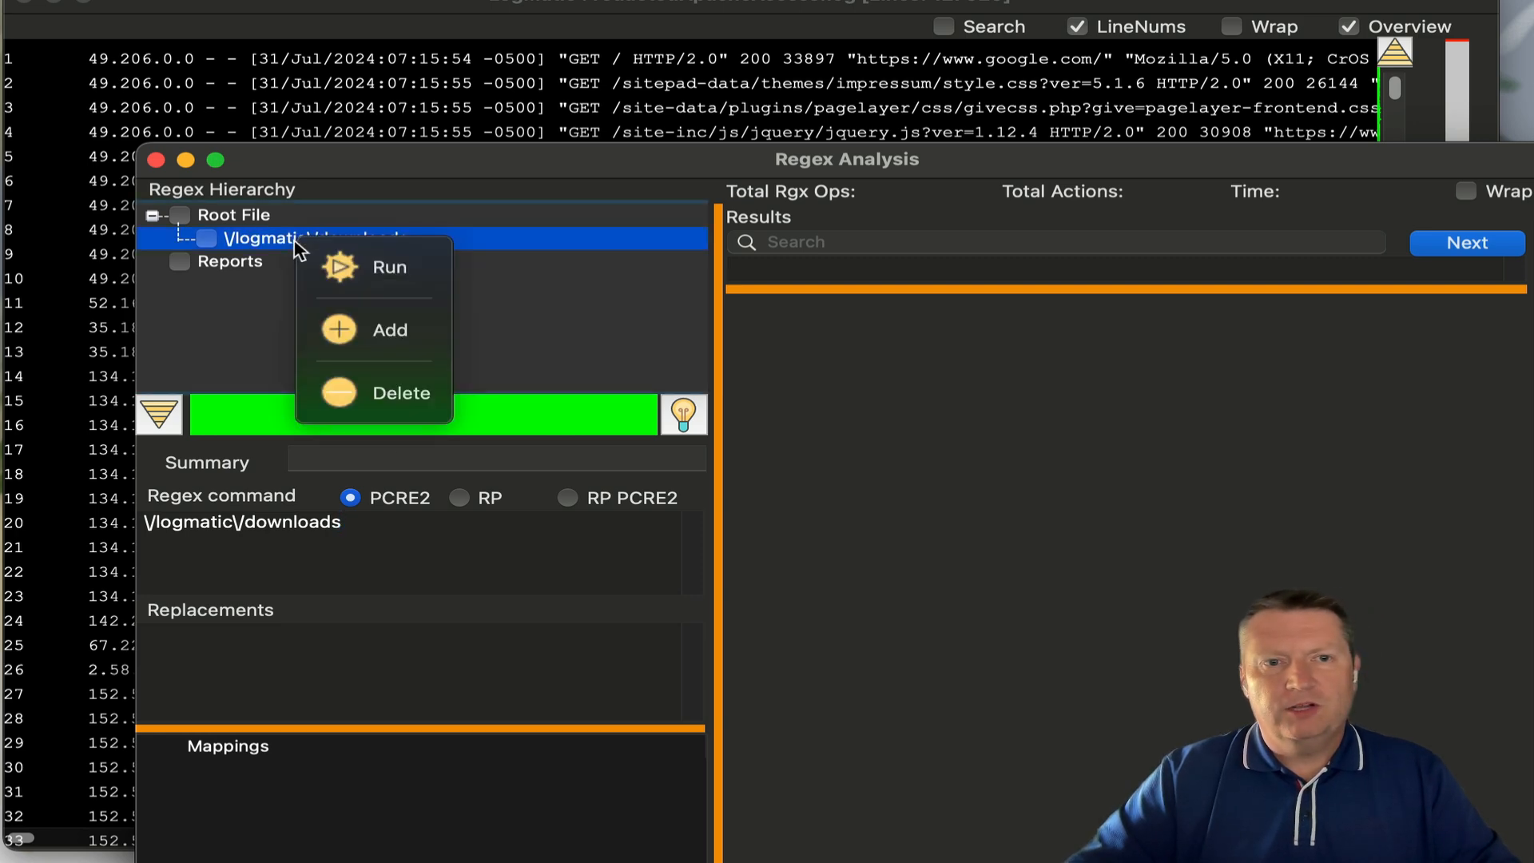
left_click(342, 272)
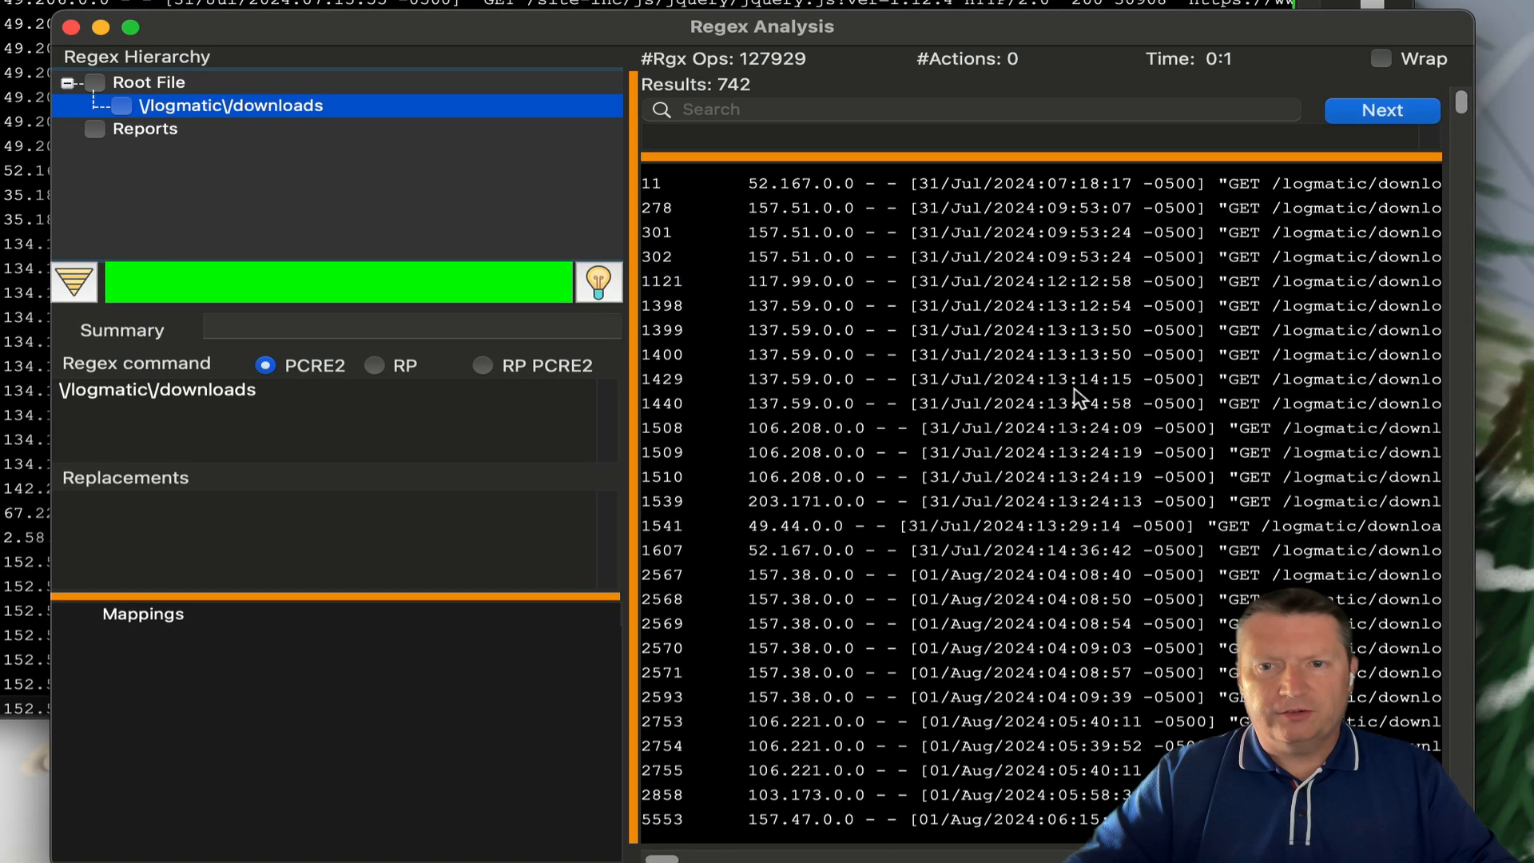
- Turn on line wrapping and scroll through the downloads results
left_click_drag(677, 859, 714, 859)
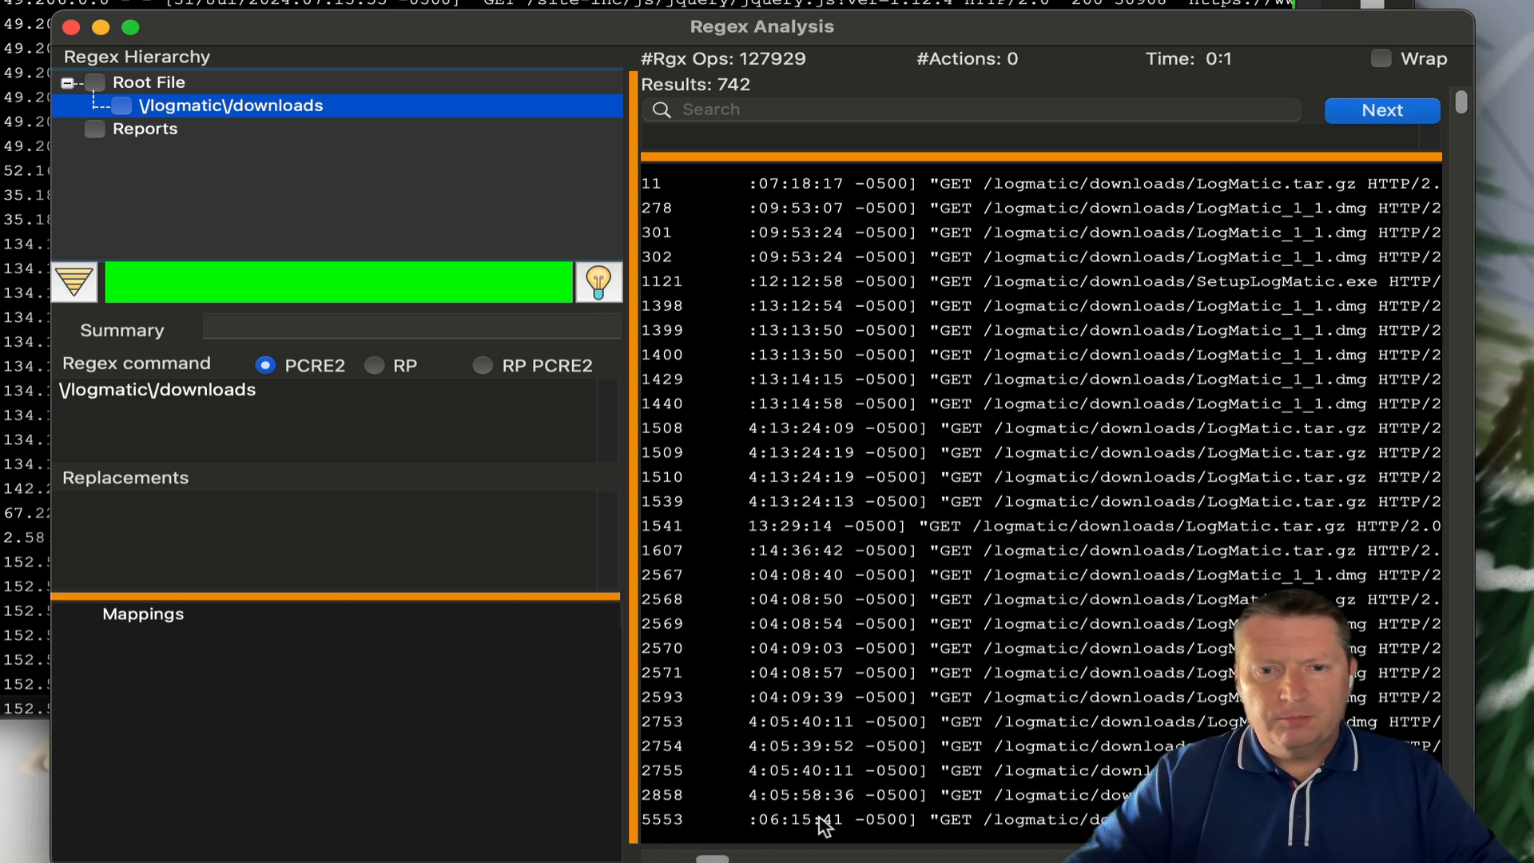
left_click(1381, 59)
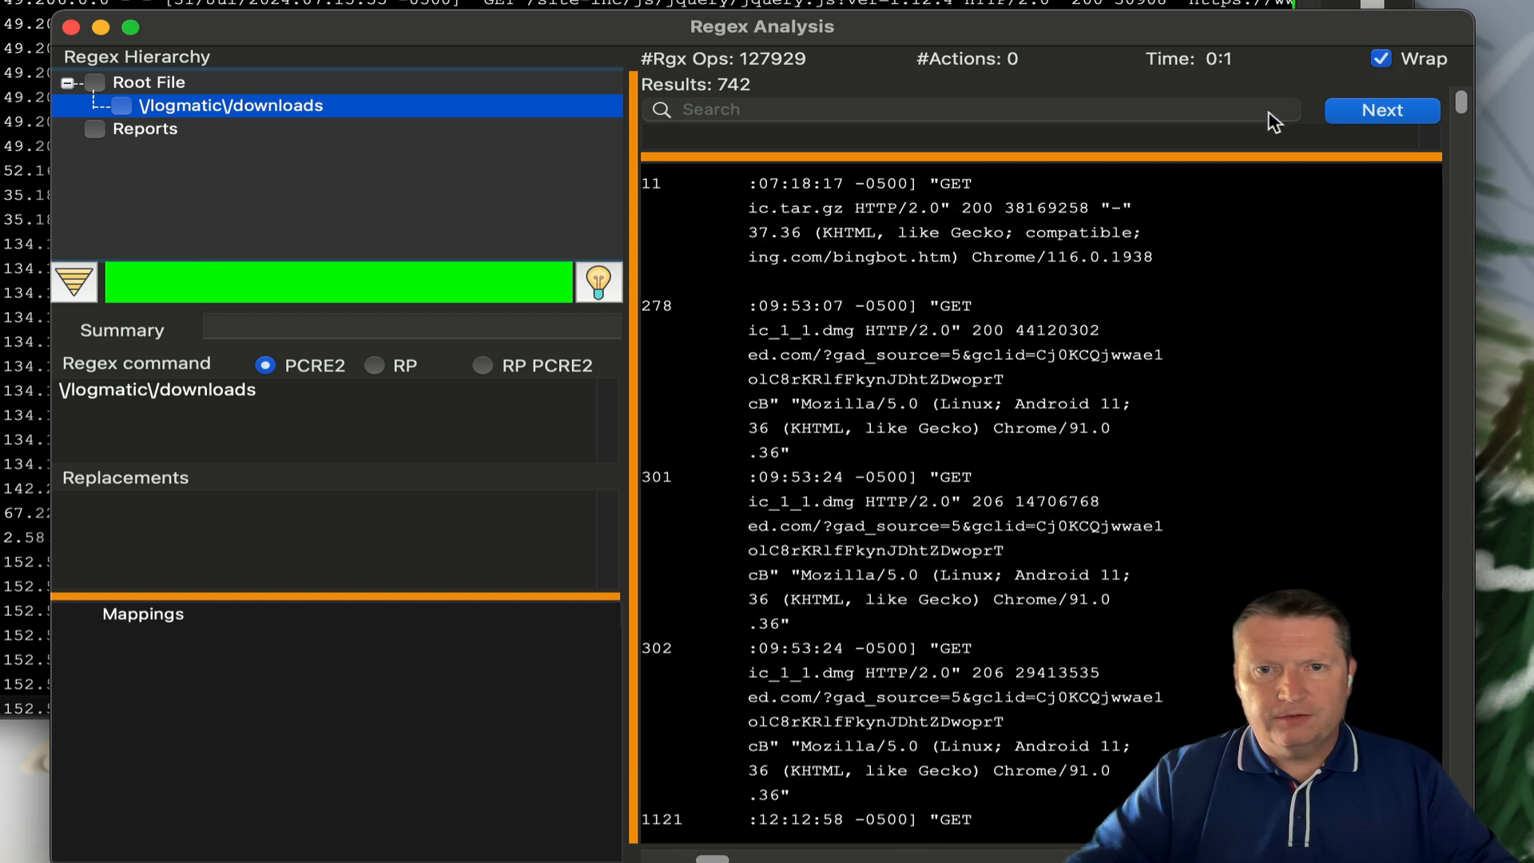
scroll(991, 314, "down", 5)
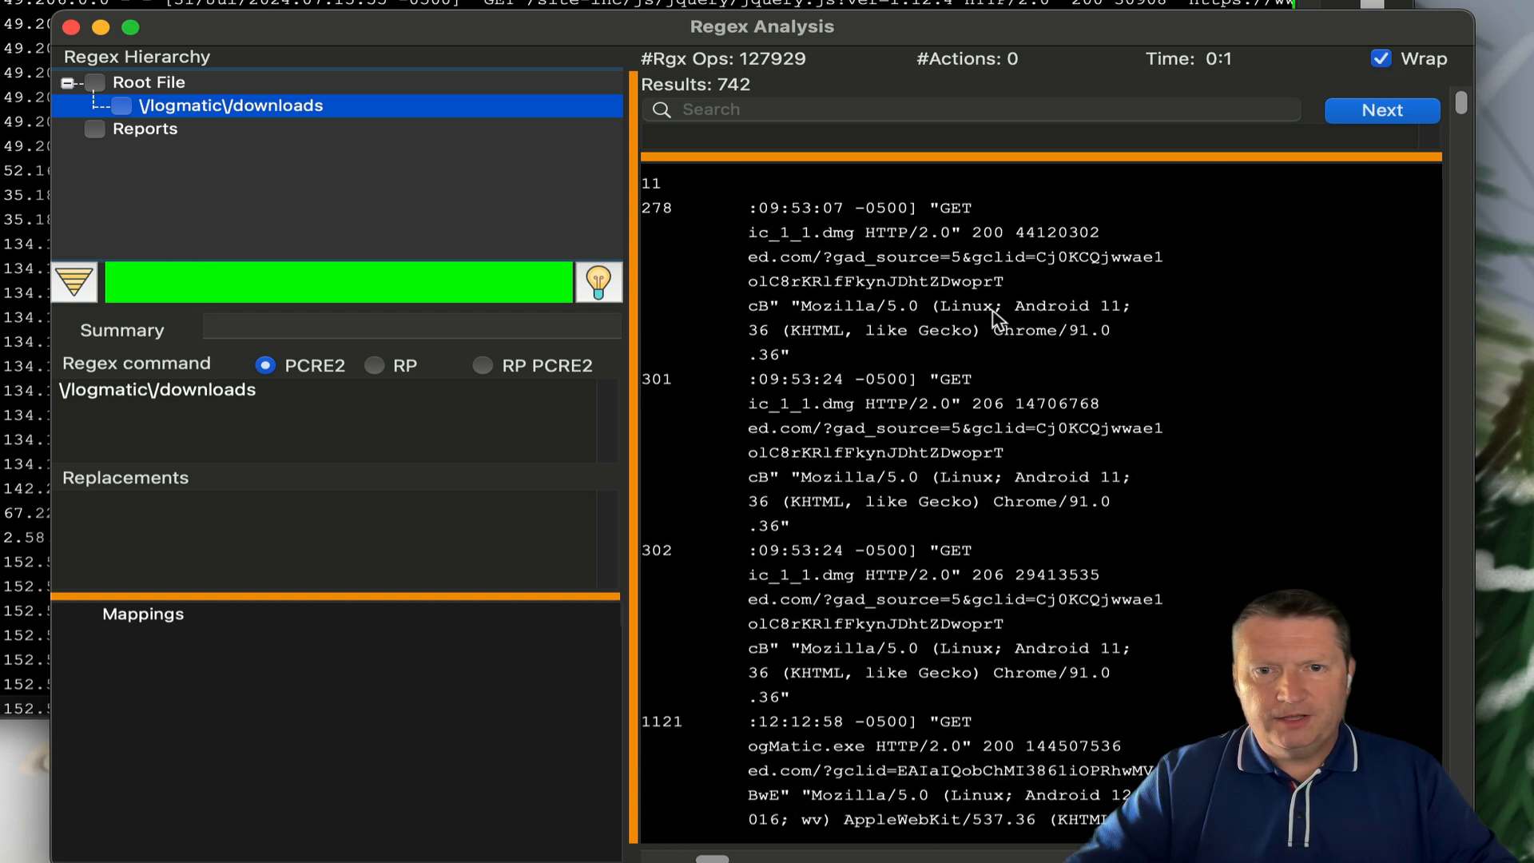
scroll(995, 320, "up", 1)
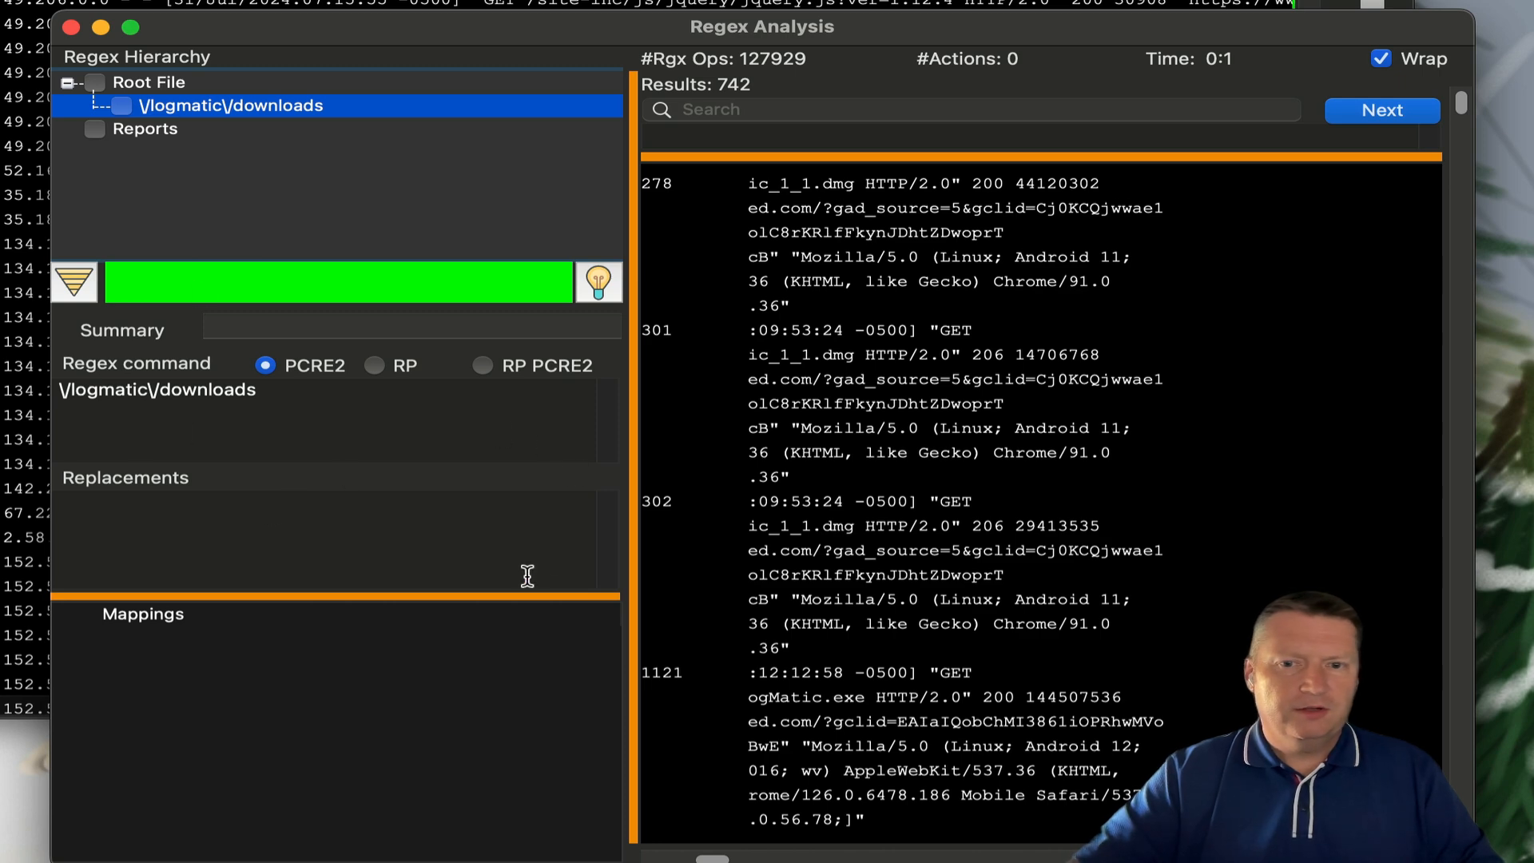
scroll(866, 634, "down", 5)
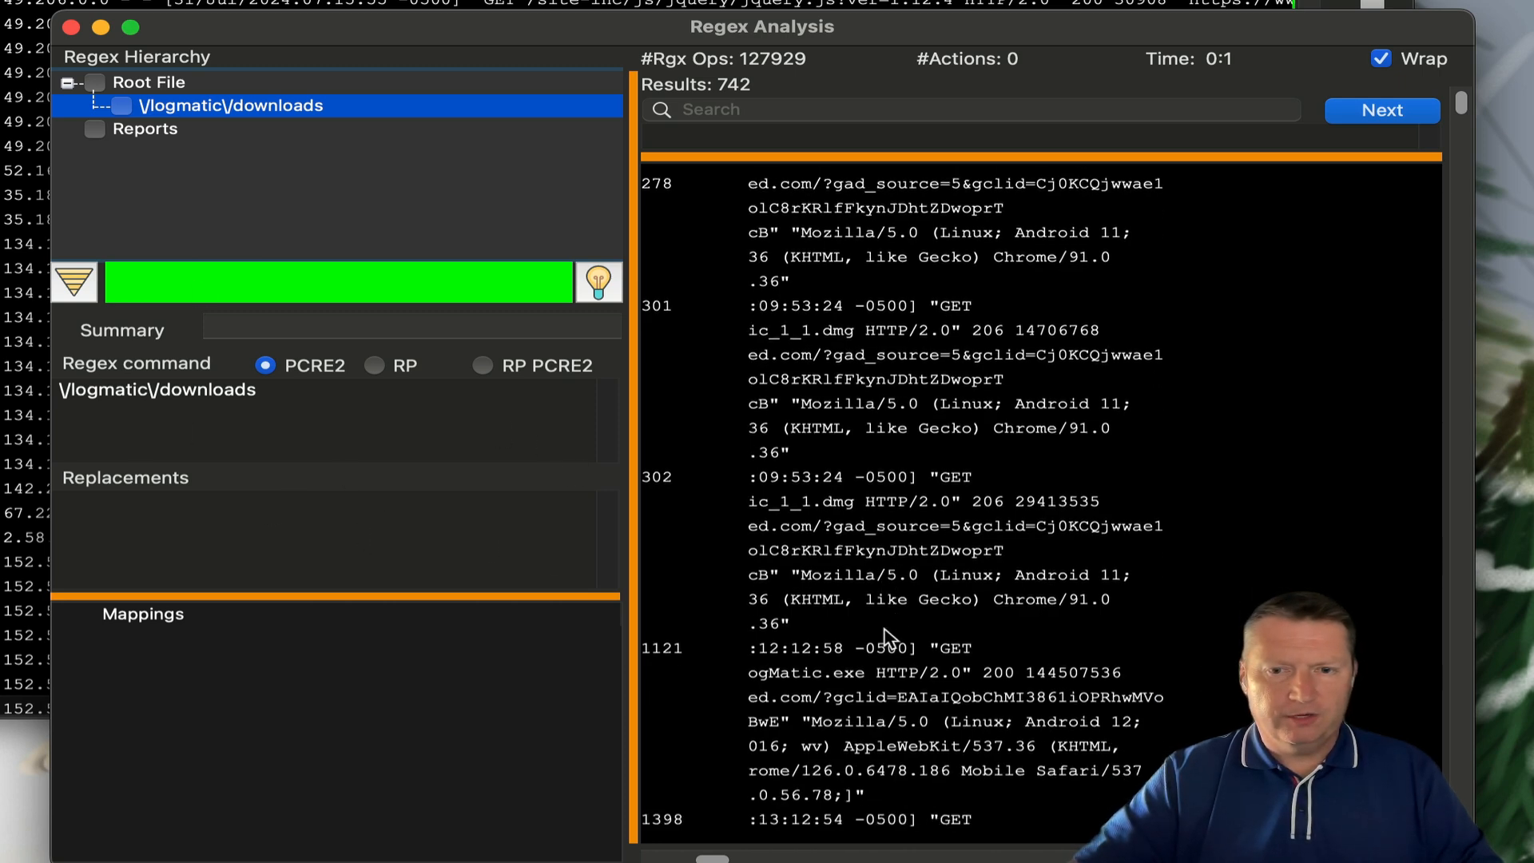
- Show entry 1121 in an enlarged detail pane, highlight 'Linux; Android 12', then turn wrapping off
left_click(983, 499)
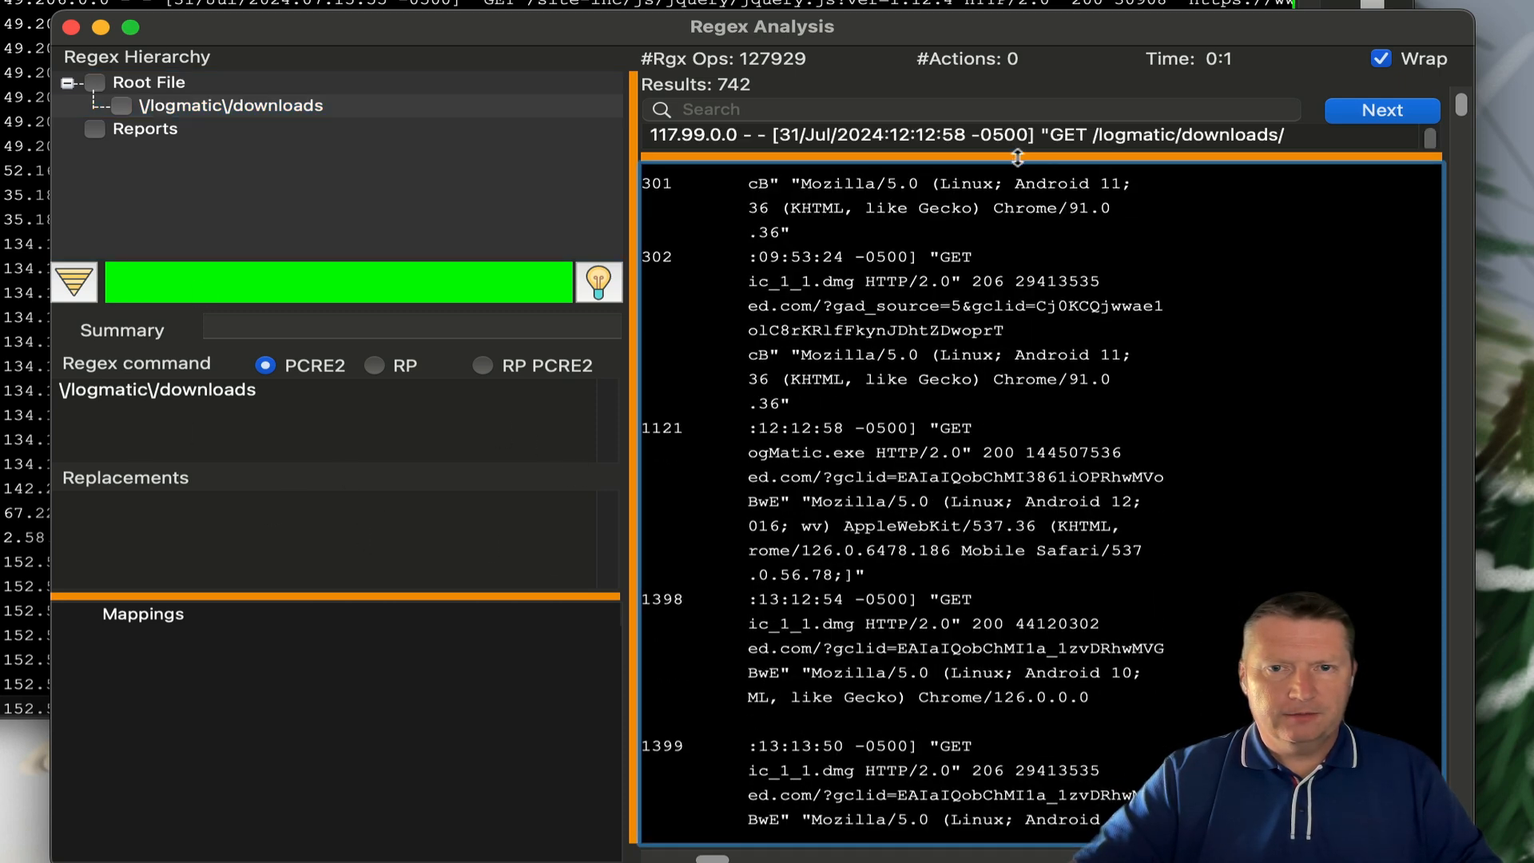
left_click_drag(1017, 158, 1031, 330)
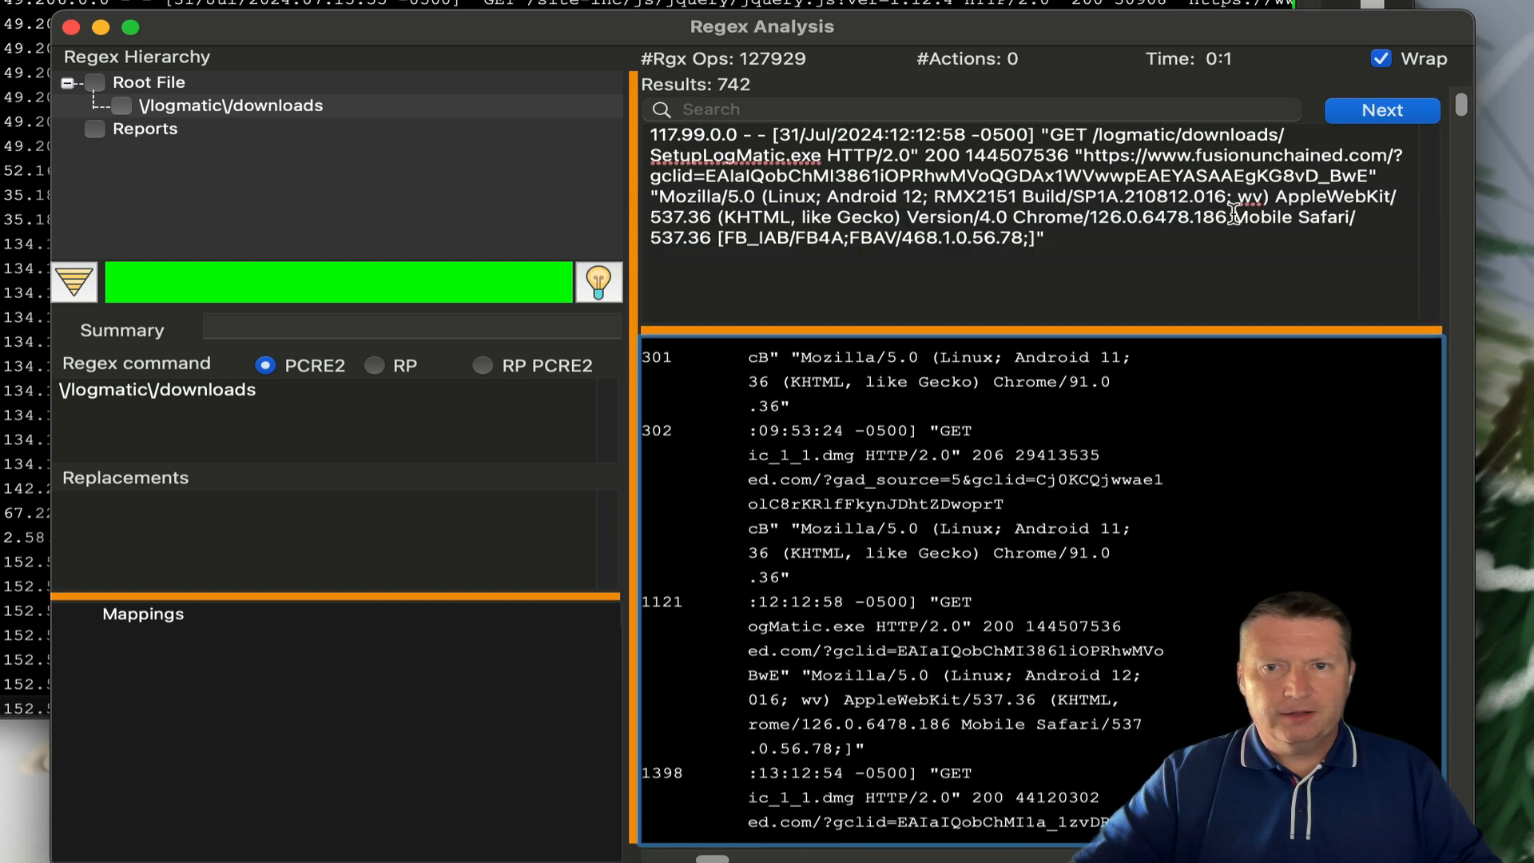
left_click_drag(1235, 214, 1349, 217)
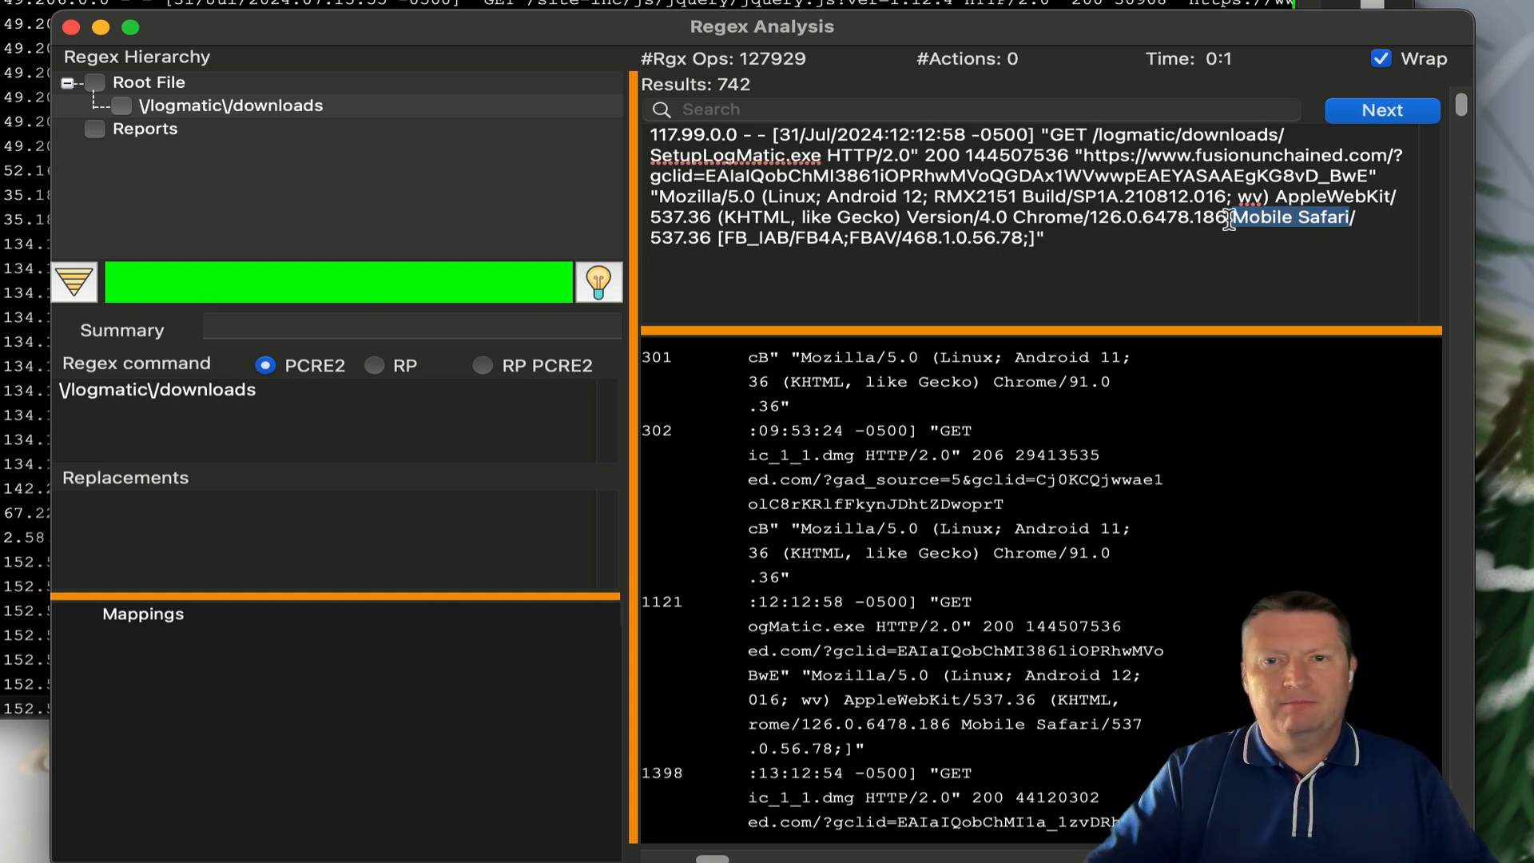
triple_click(1009, 237)
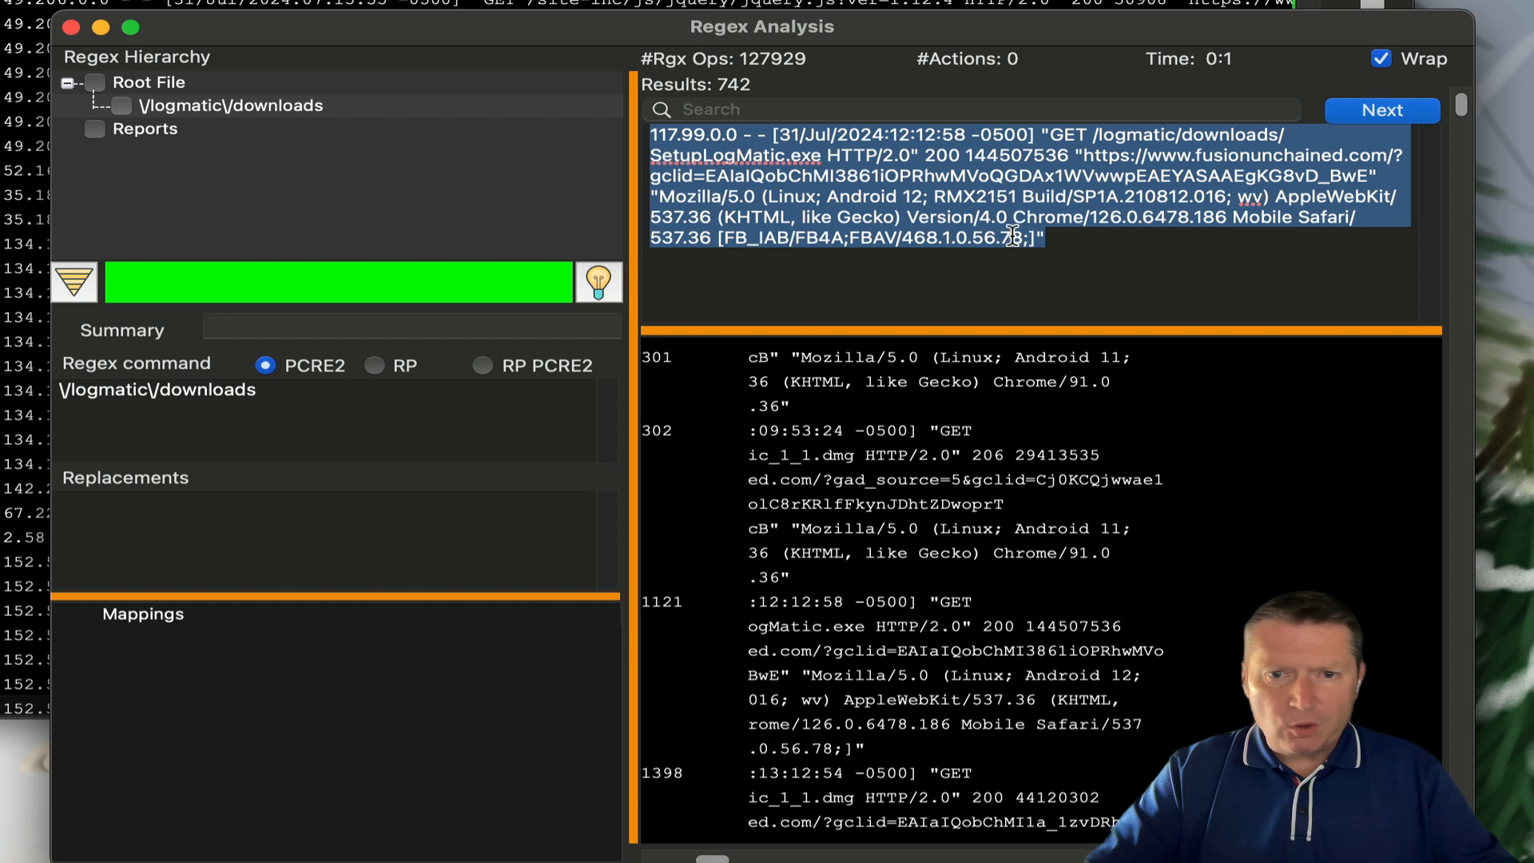
left_click(1084, 215)
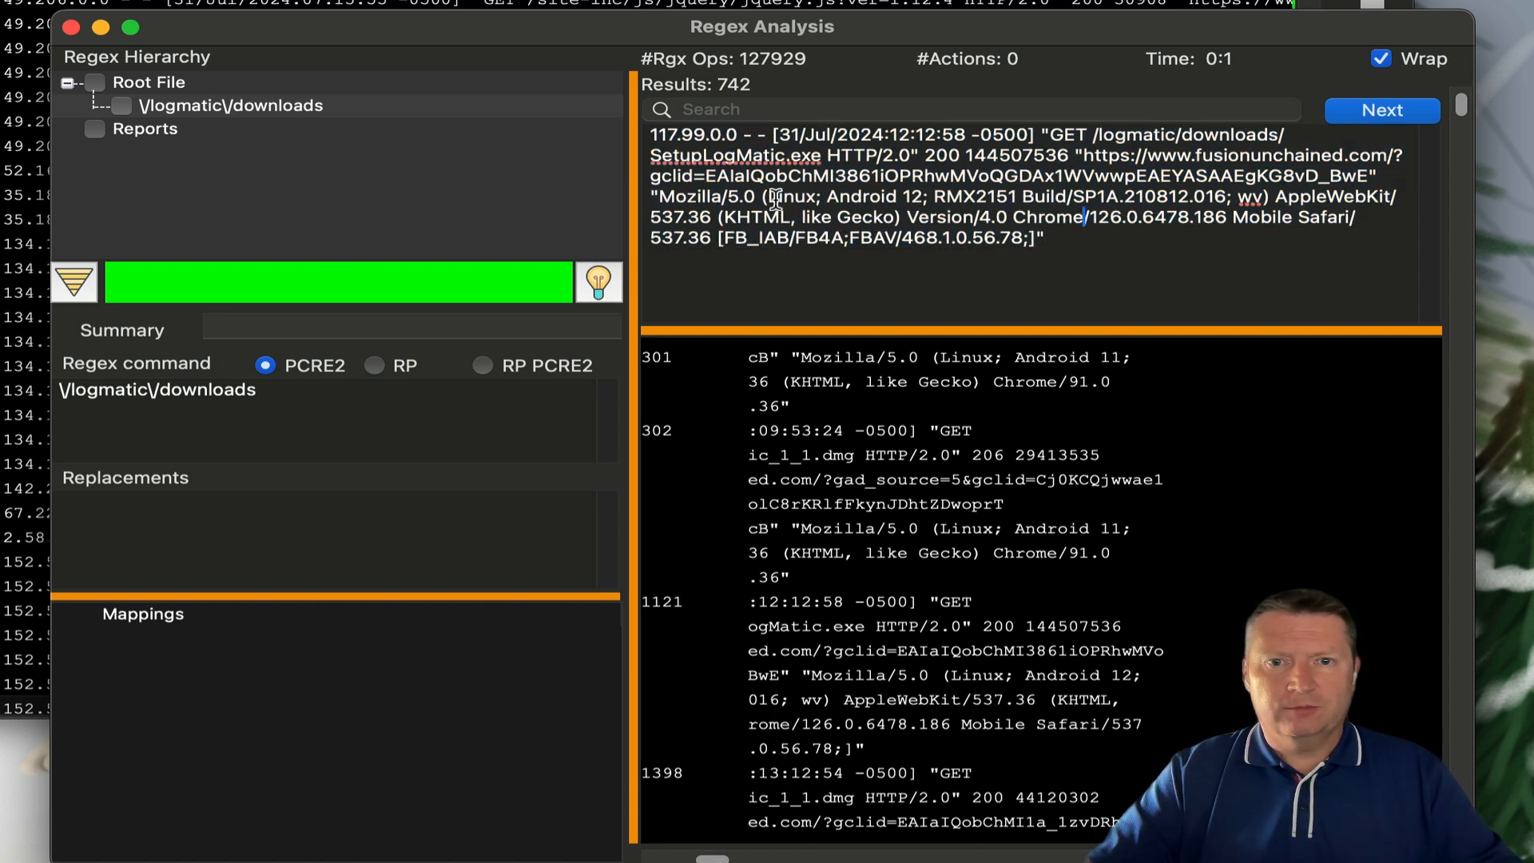
left_click_drag(776, 197, 924, 200)
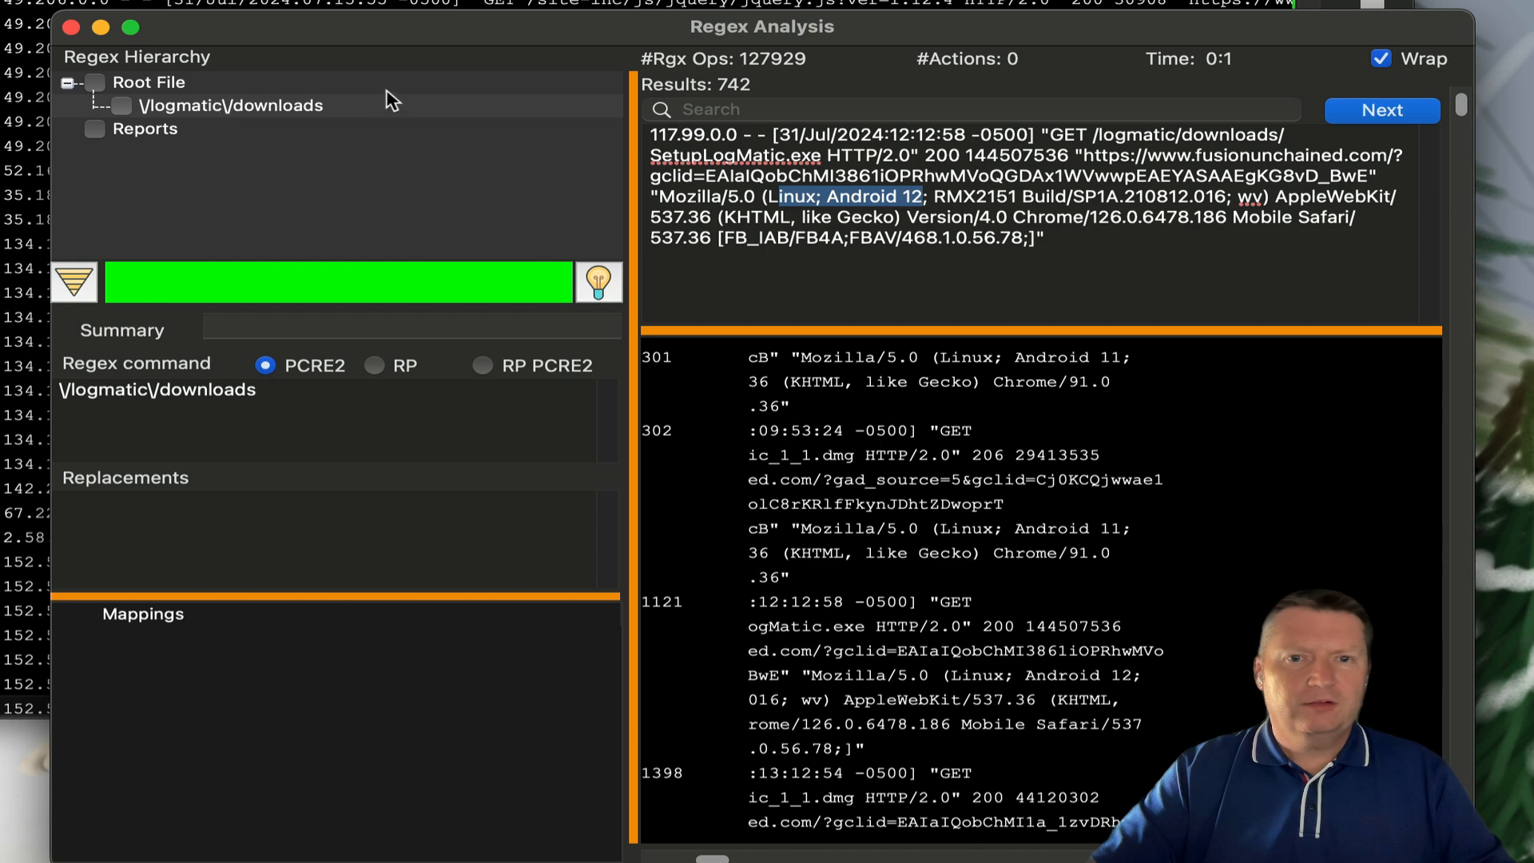
left_click(1380, 61)
- Add a ^(?!.*Mobile) child filter under the downloads search and run it, leaving 201 results
right_click(220, 112)
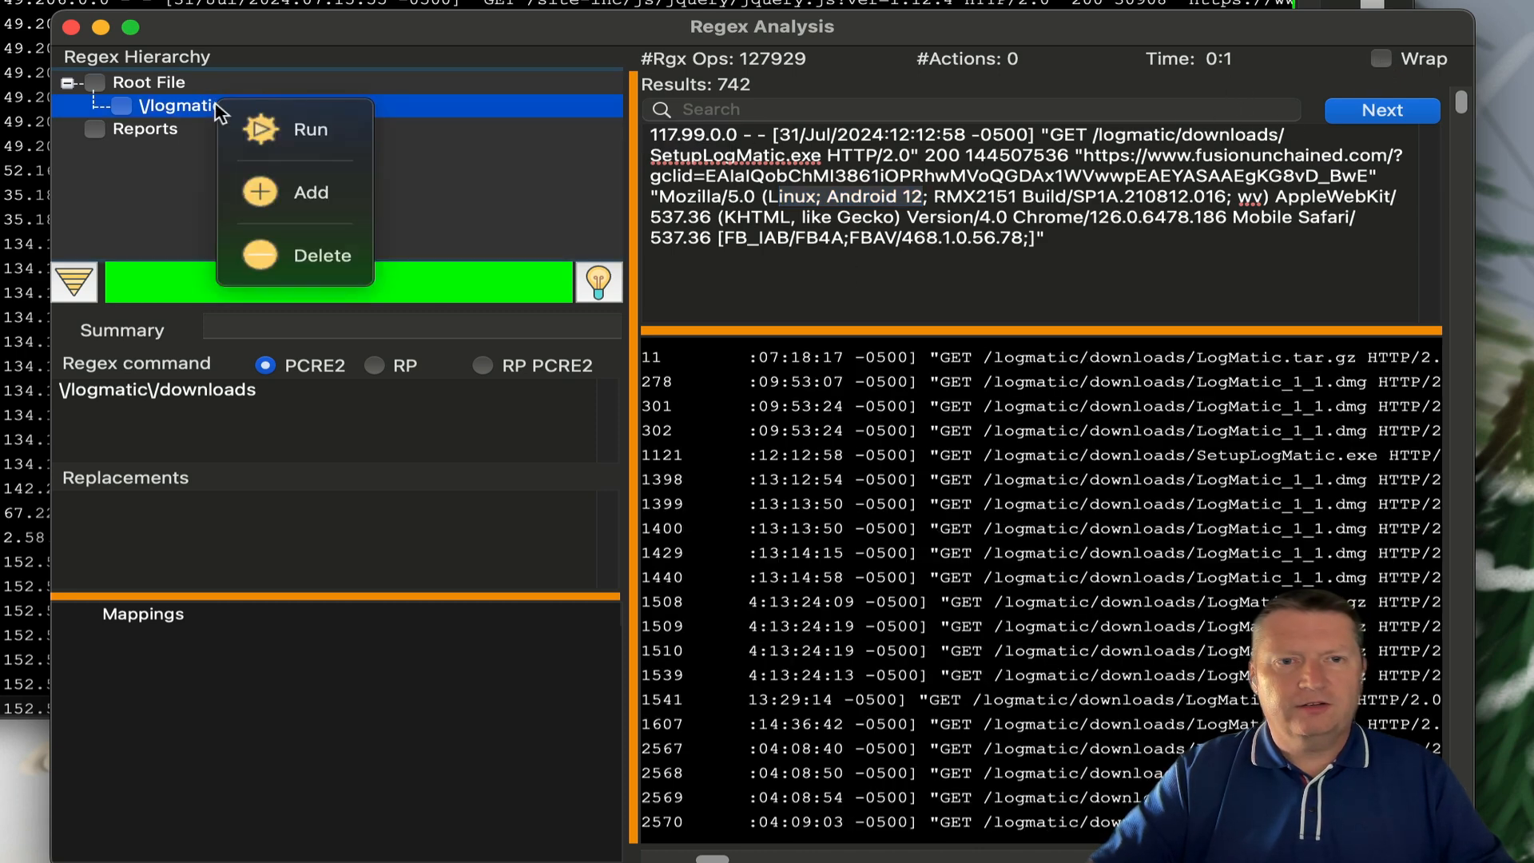
left_click(266, 184)
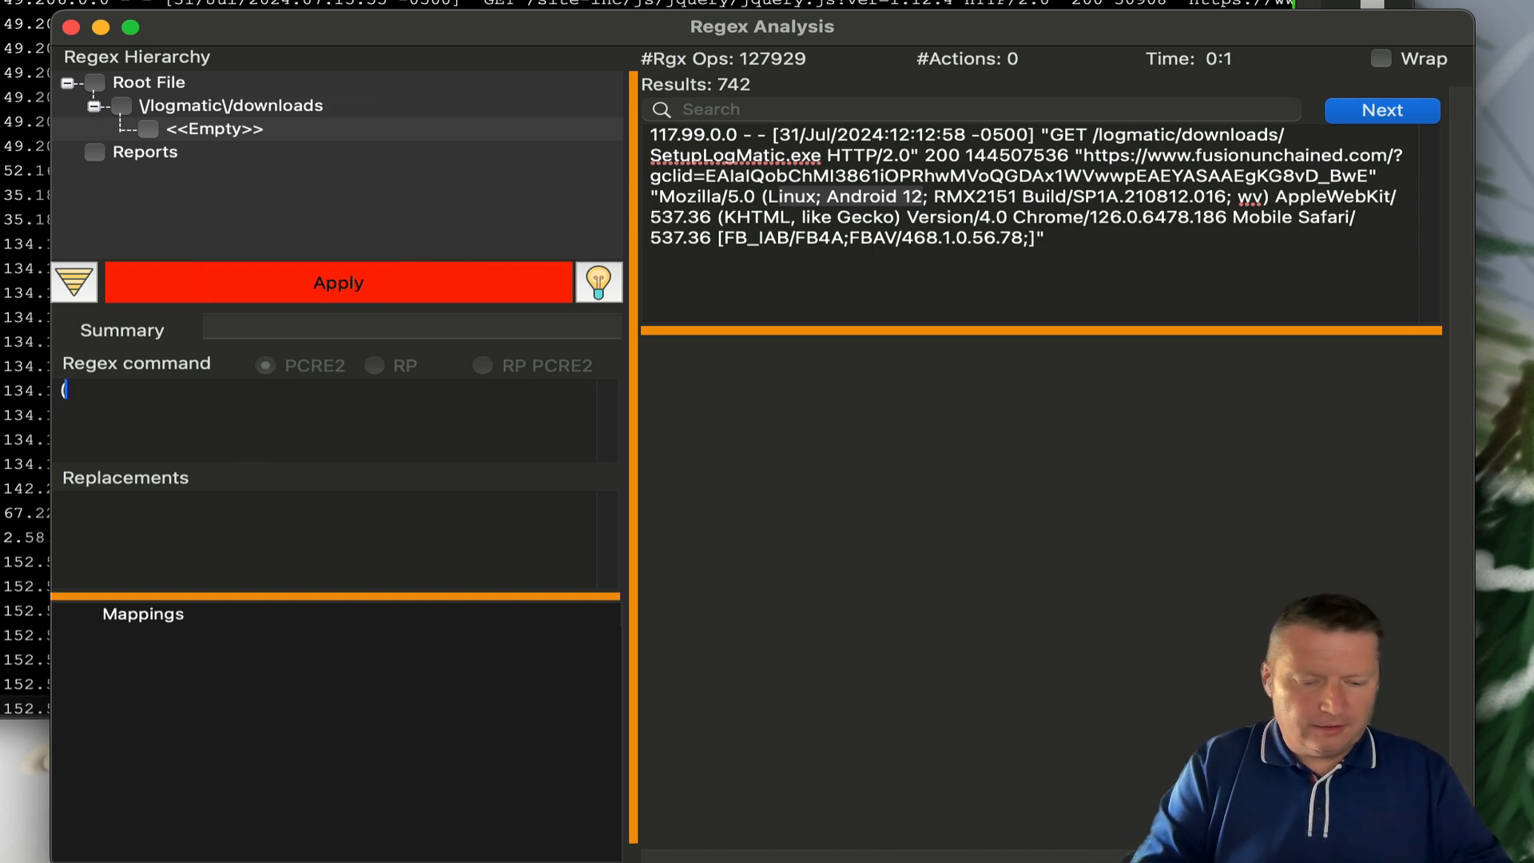
key("BackSpace")
type("^")
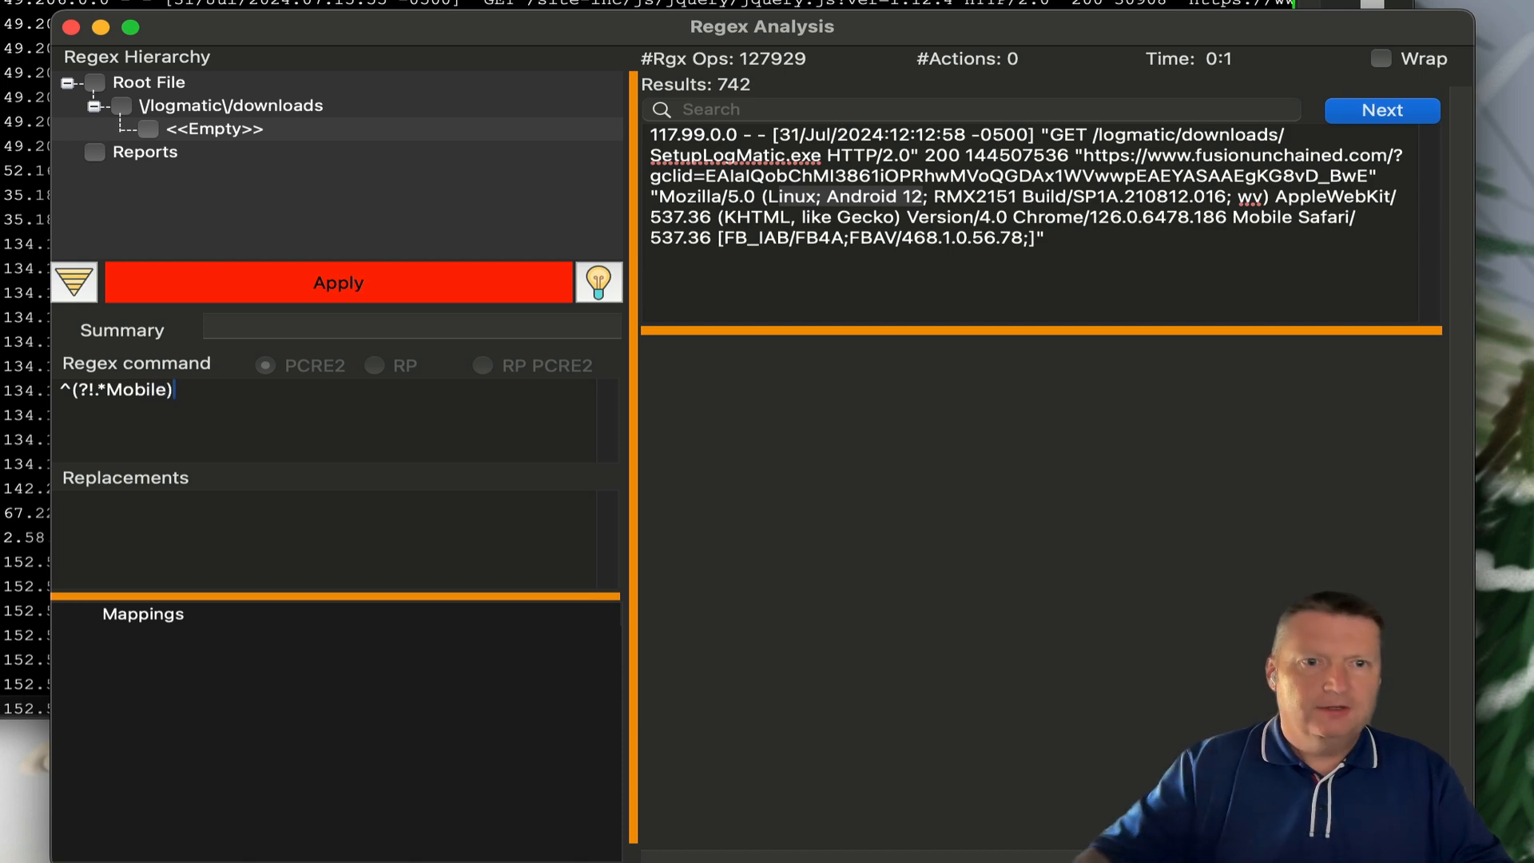
left_click(274, 283)
right_click(251, 131)
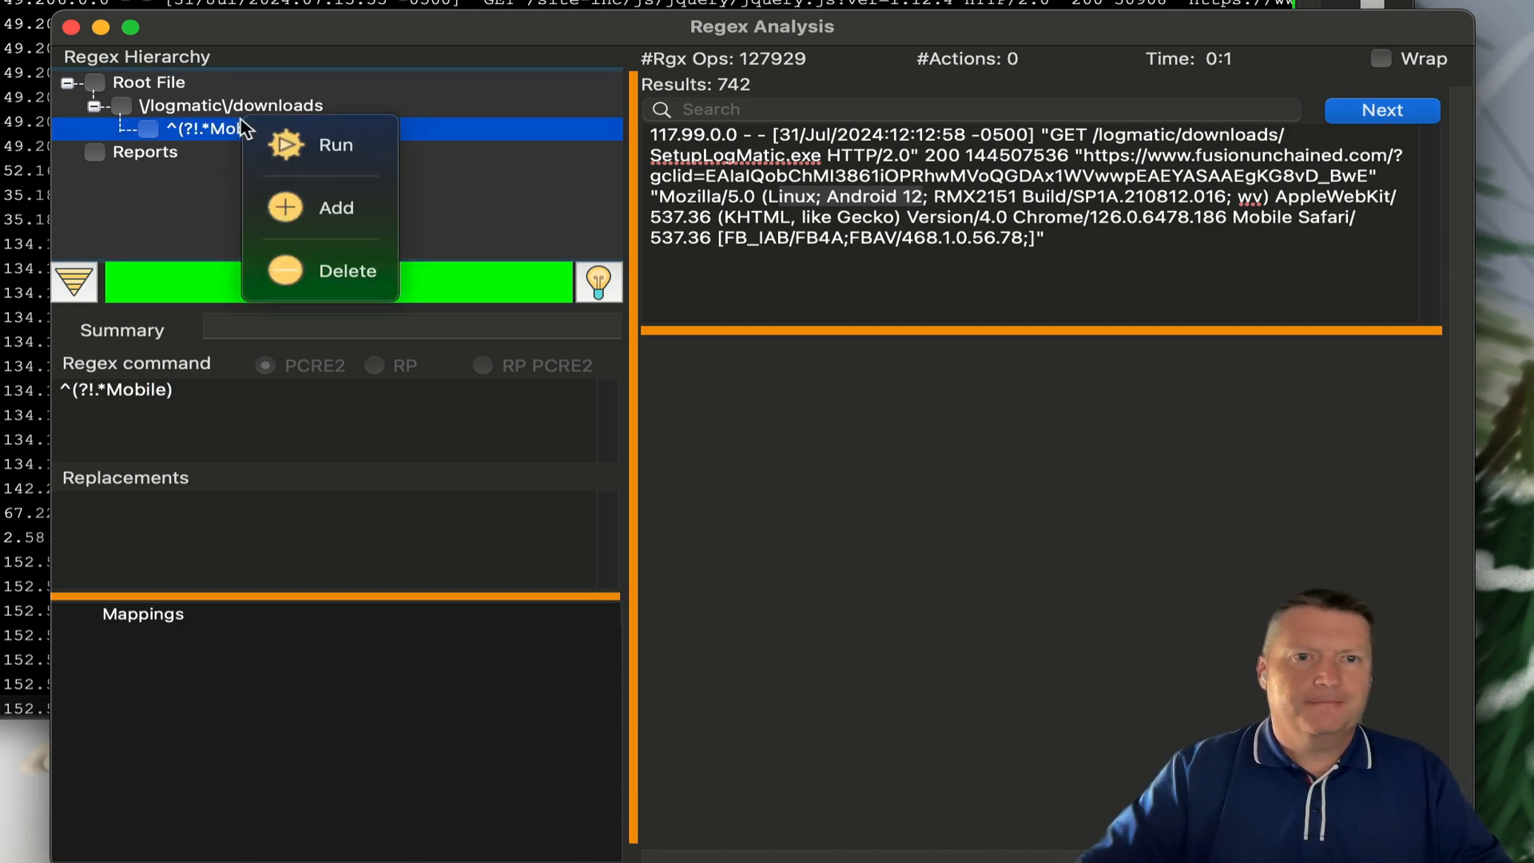
left_click(266, 142)
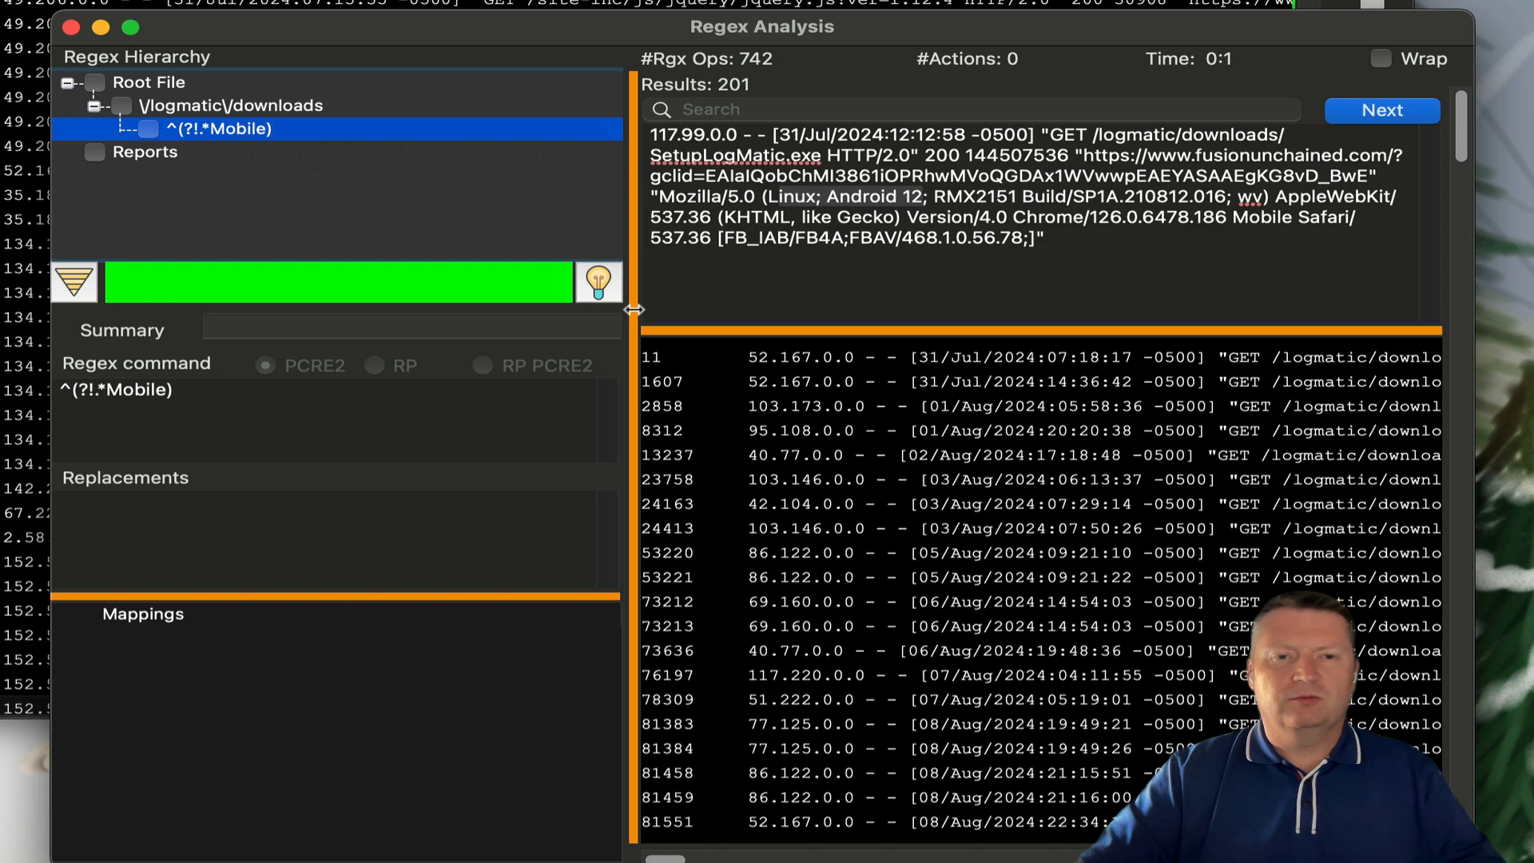
- Widen the results pane, enable wrapping, and scroll through the 201 non-mobile results
left_click_drag(637, 311, 485, 311)
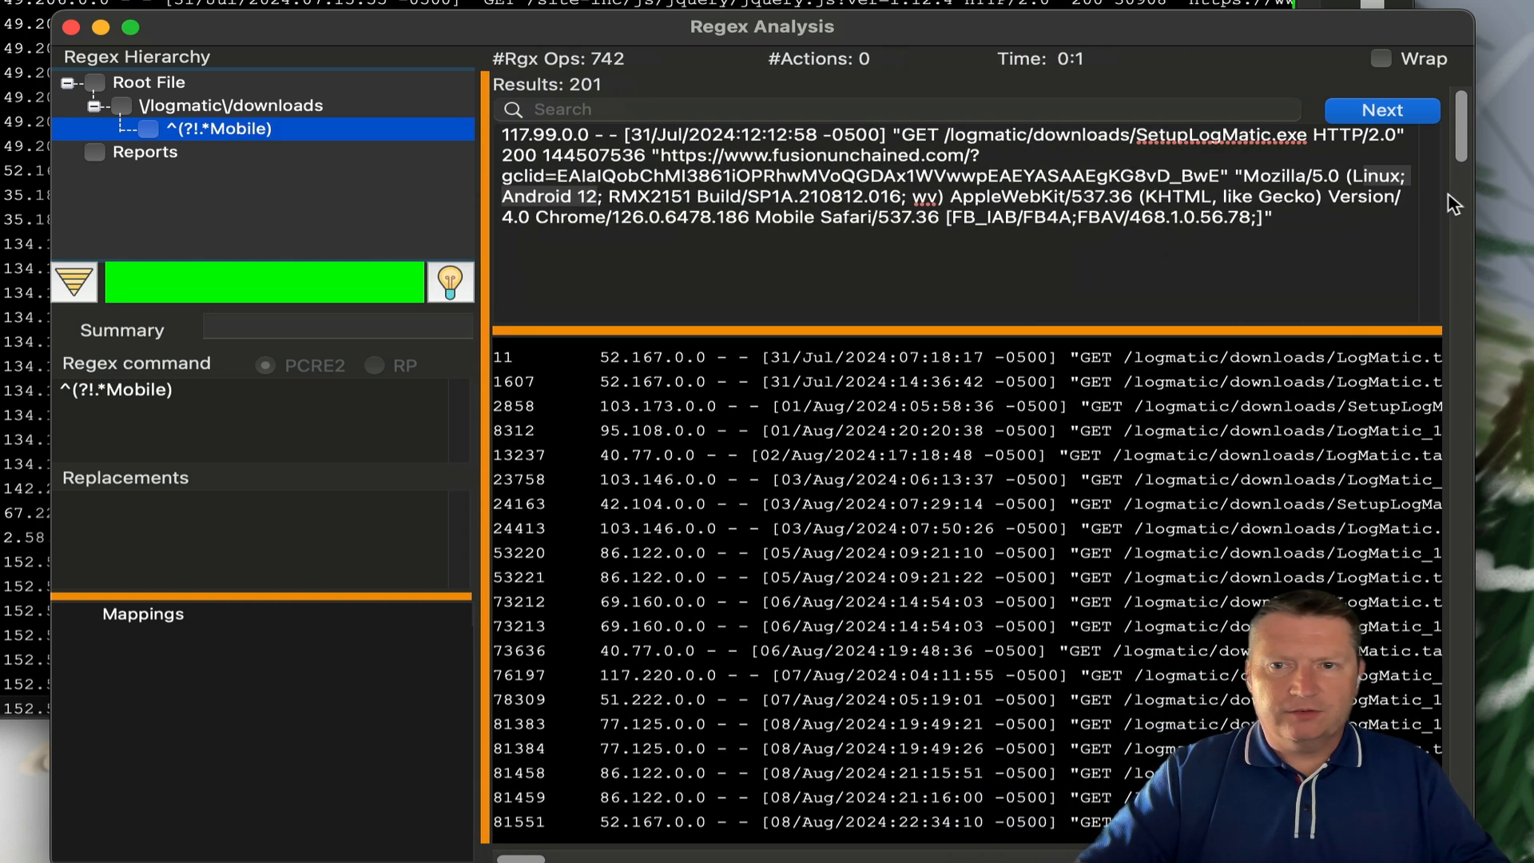
left_click(1381, 59)
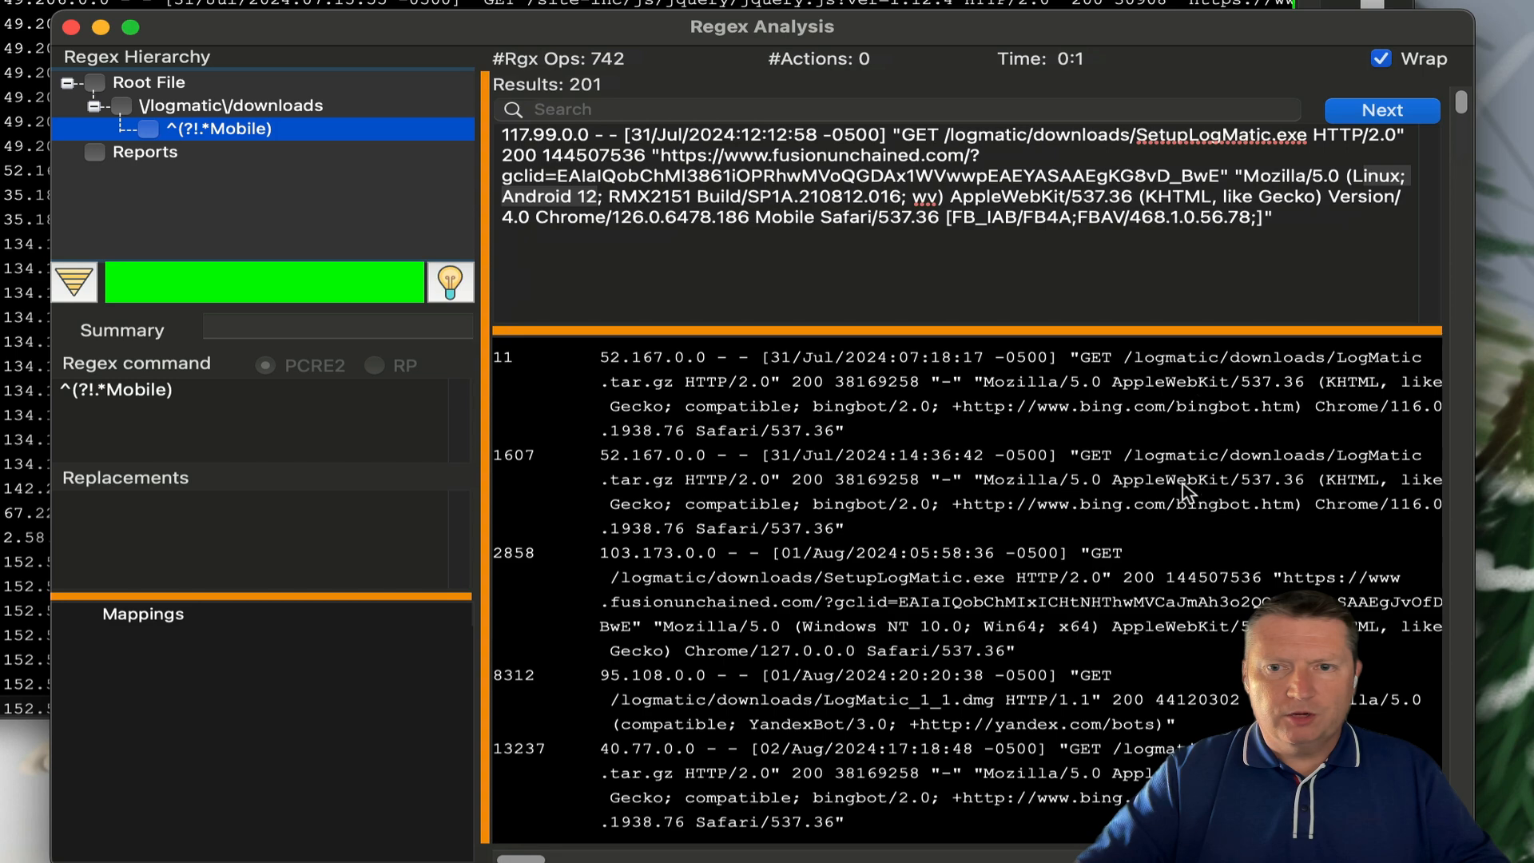
scroll(1188, 499, "down", 3)
scroll(1188, 500, "down", 10)
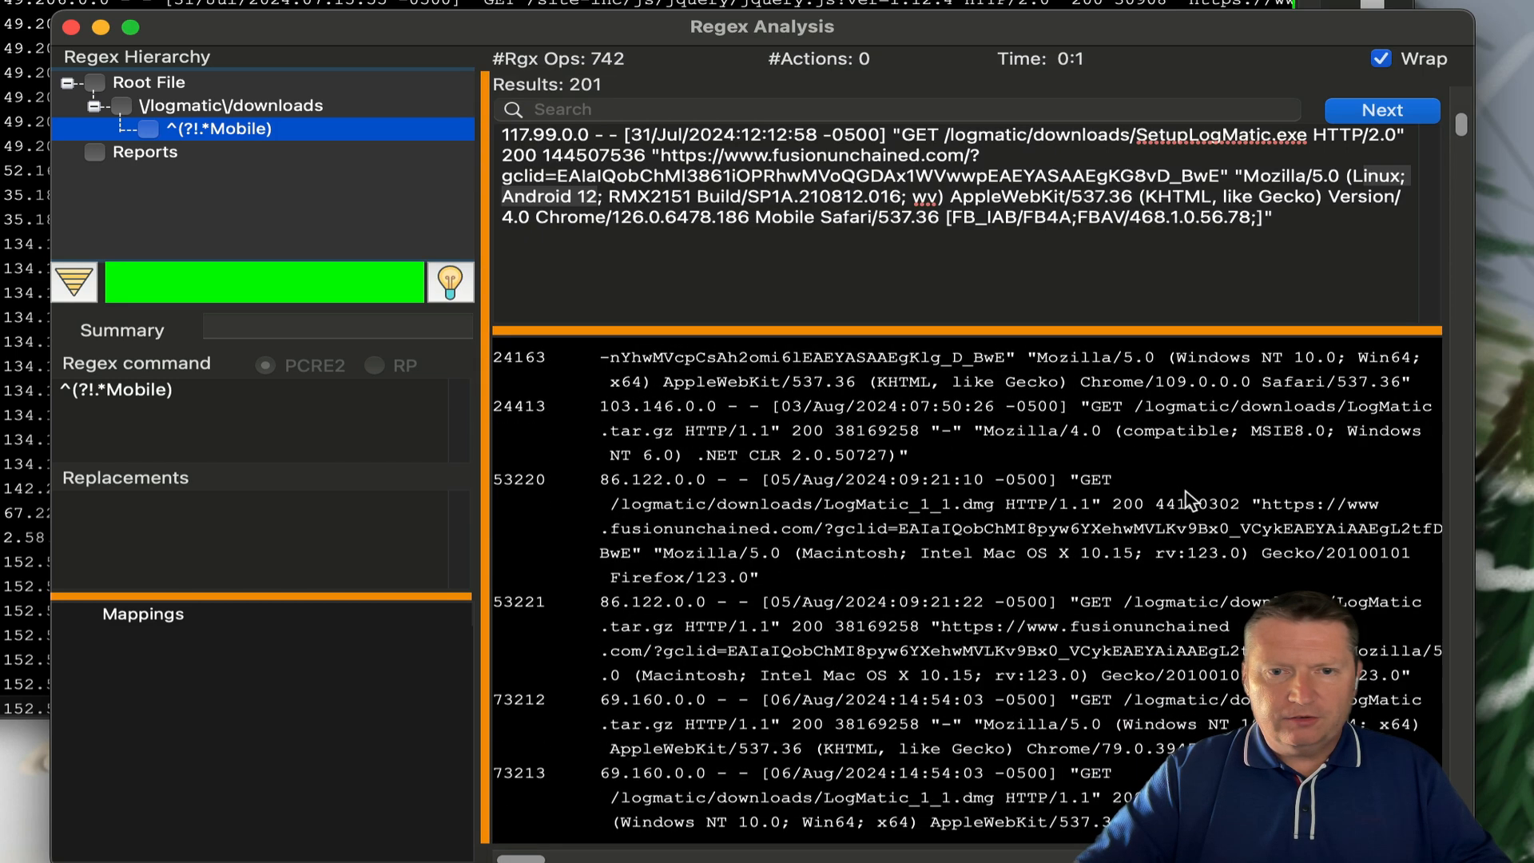
scroll(1190, 502, "down", 4)
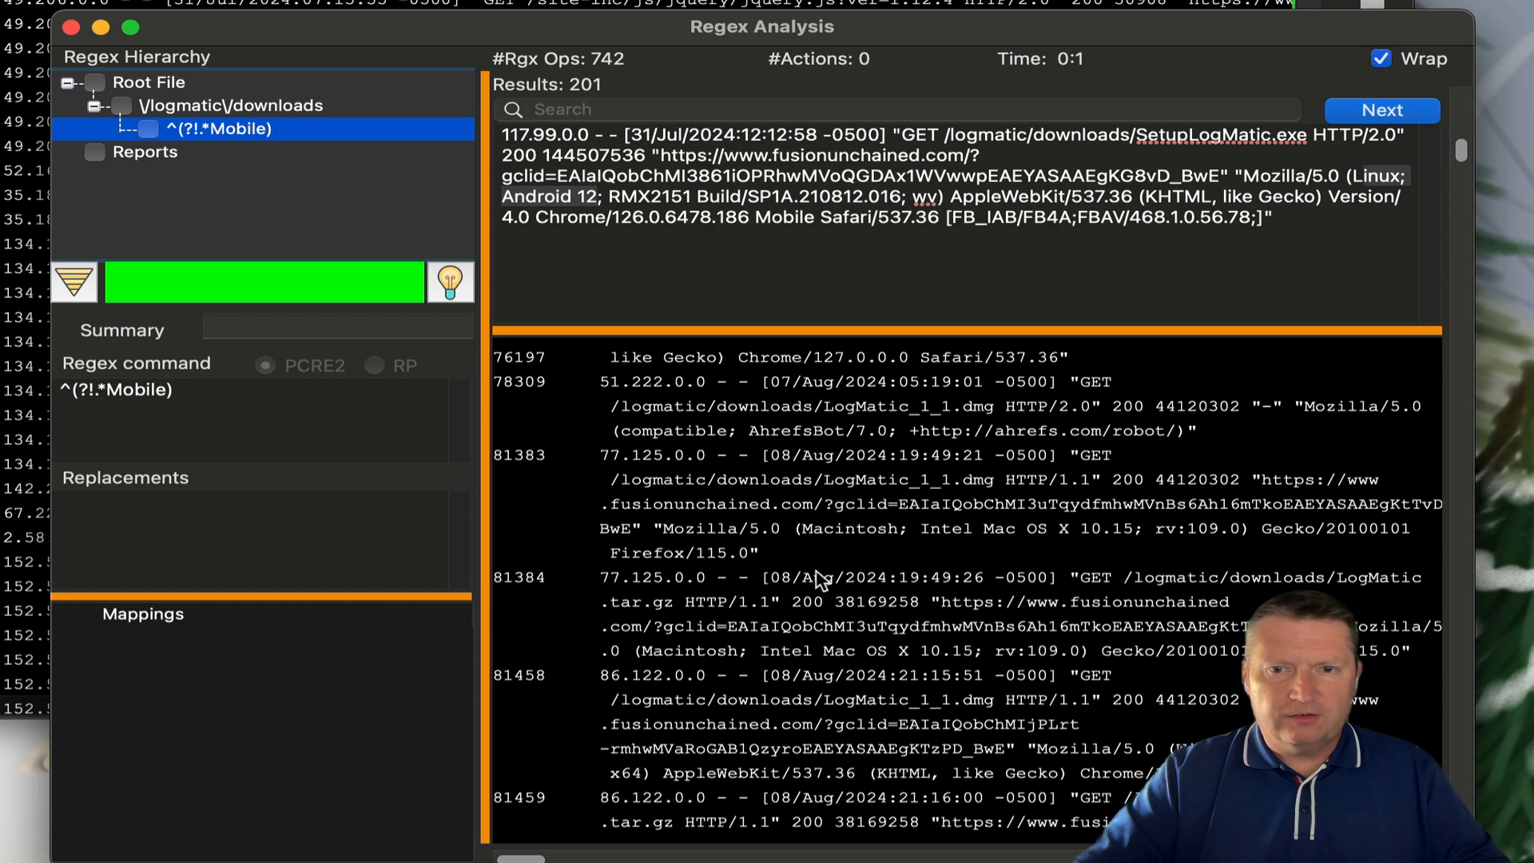
scroll(820, 579, "down", 3)
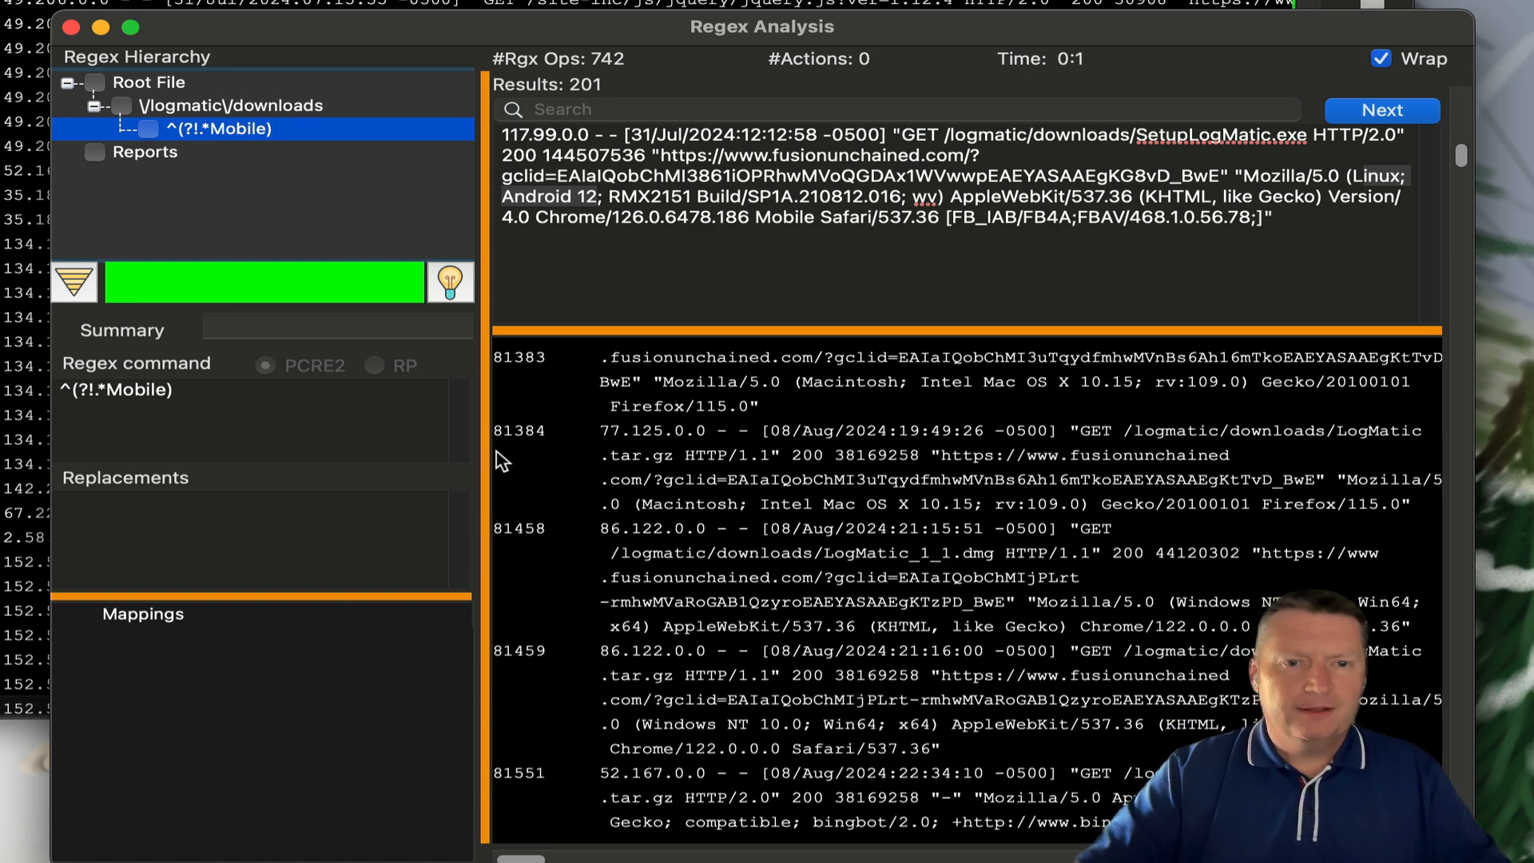
- Add a ^(?!.*Android) child filter under the Mobile filter, apply it and run it
left_click_drag(487, 442, 808, 442)
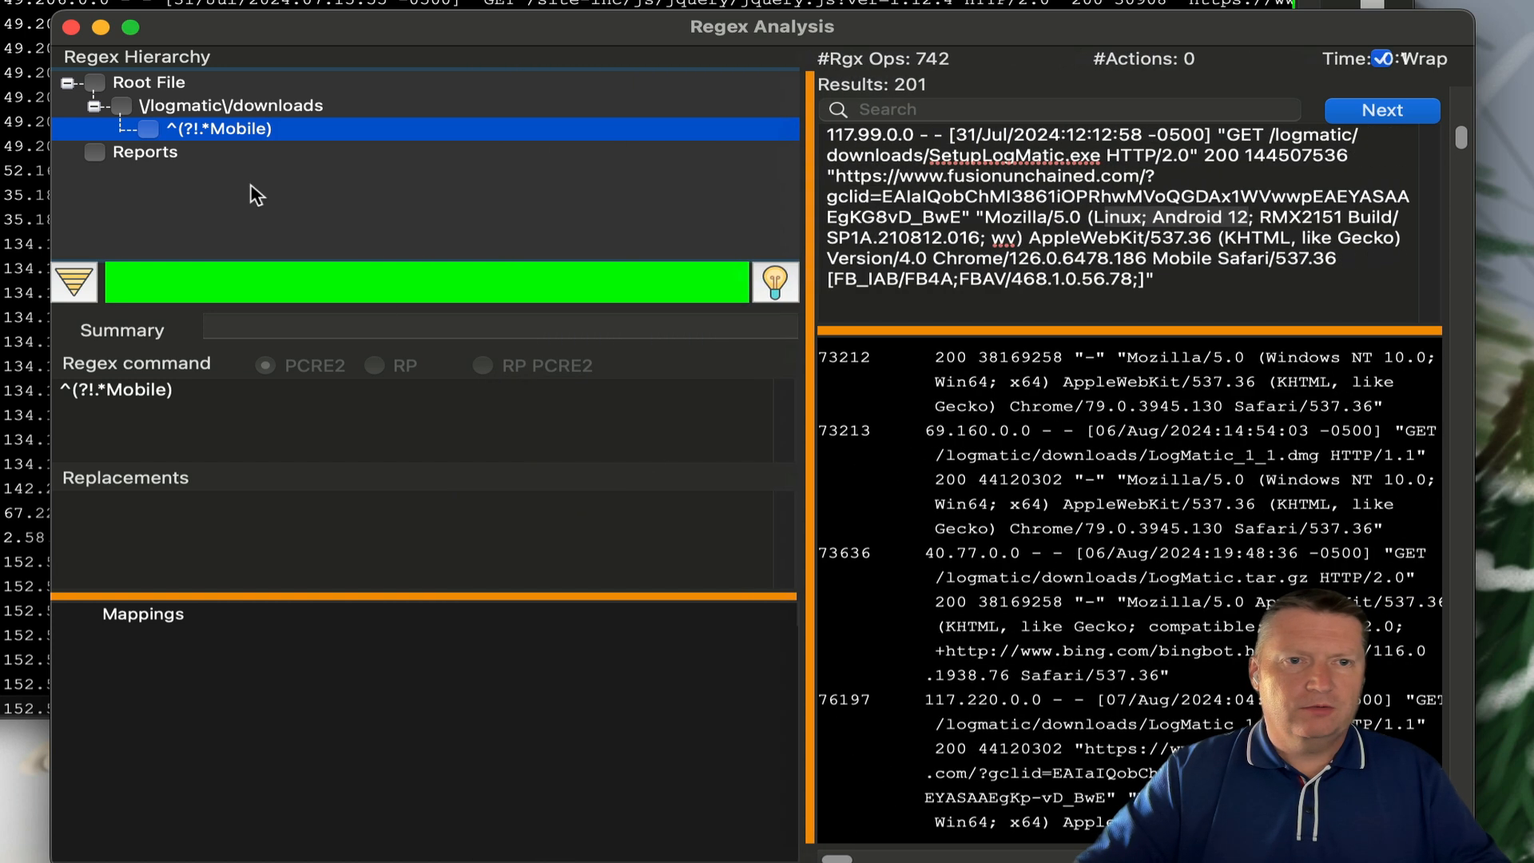
right_click(250, 129)
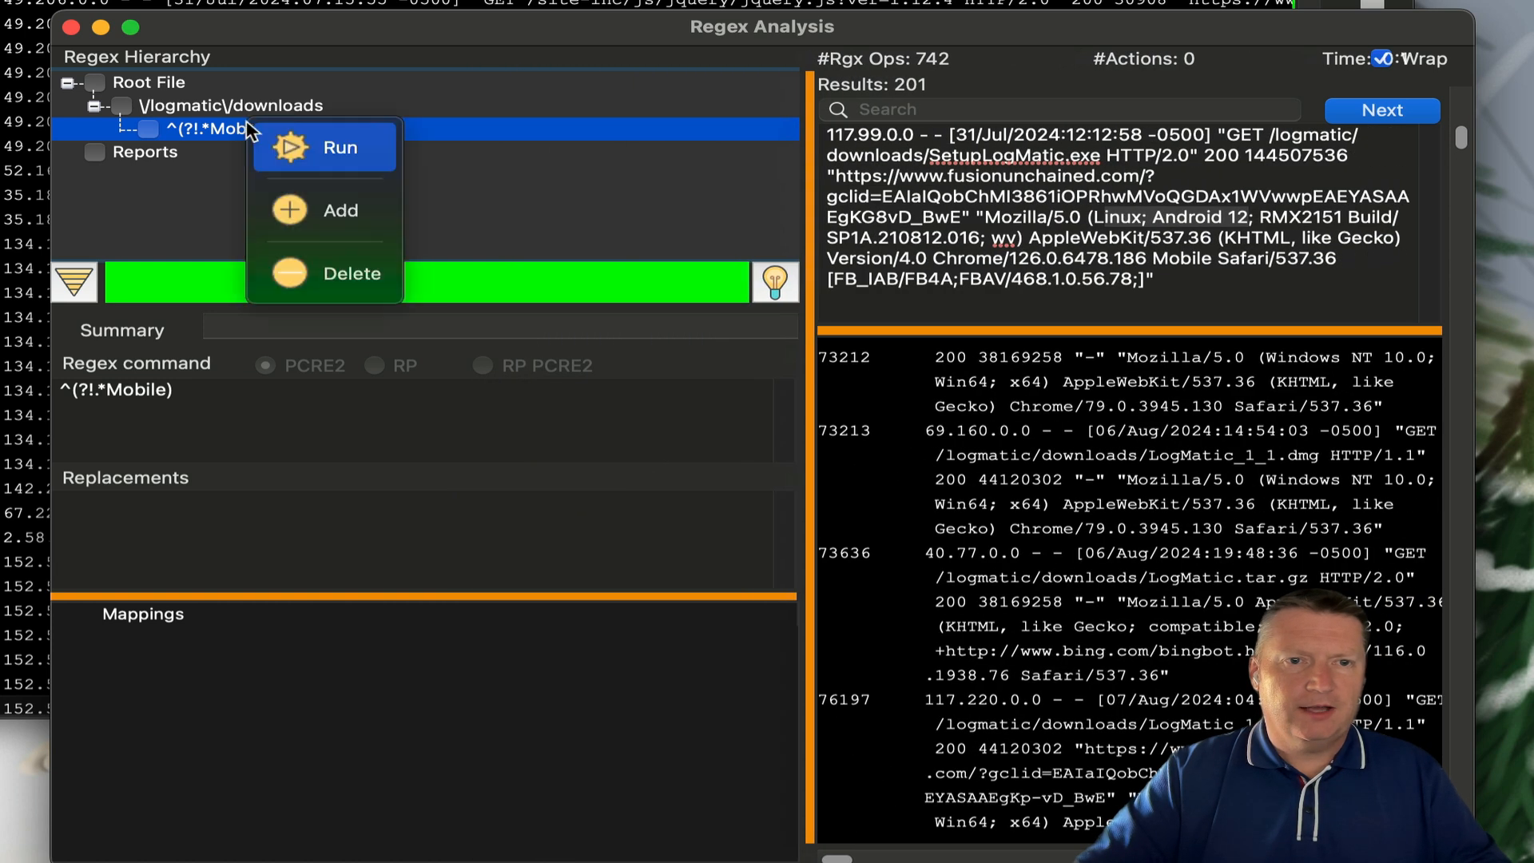
left_click(320, 232)
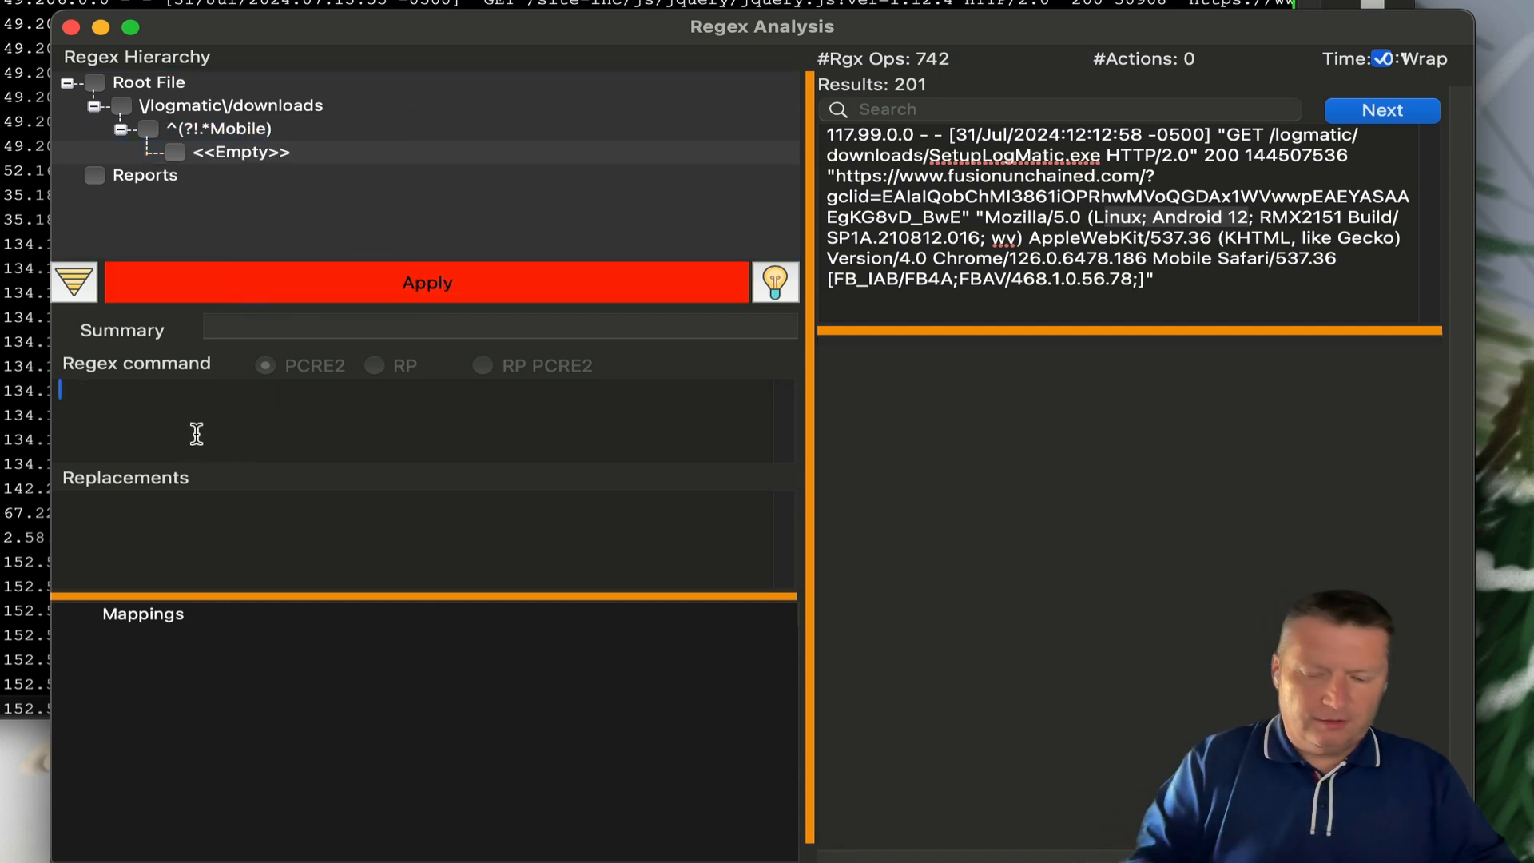
type("^(?!Android")
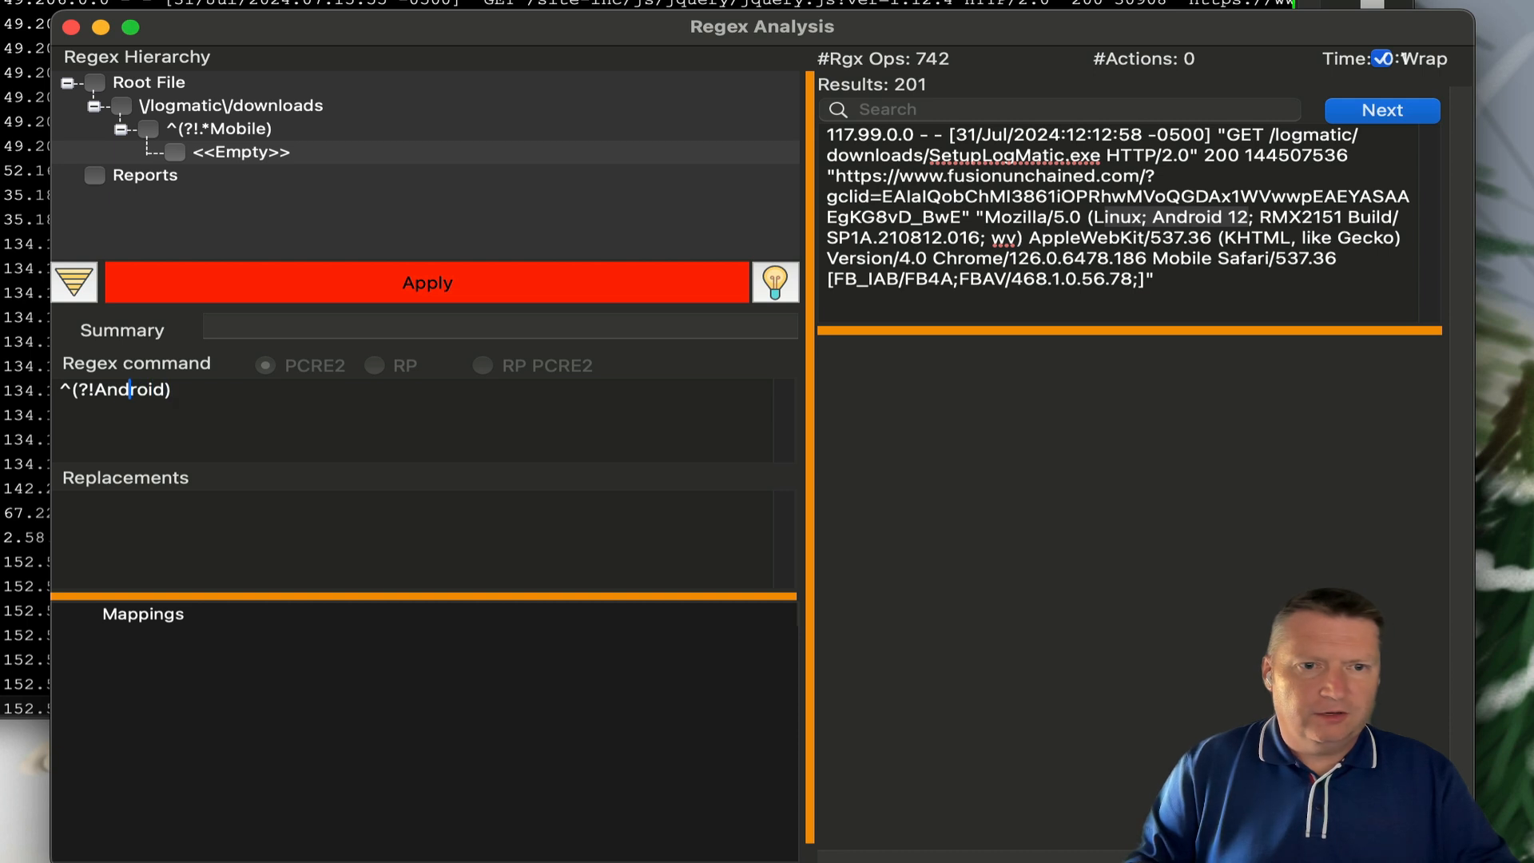
type(".*")
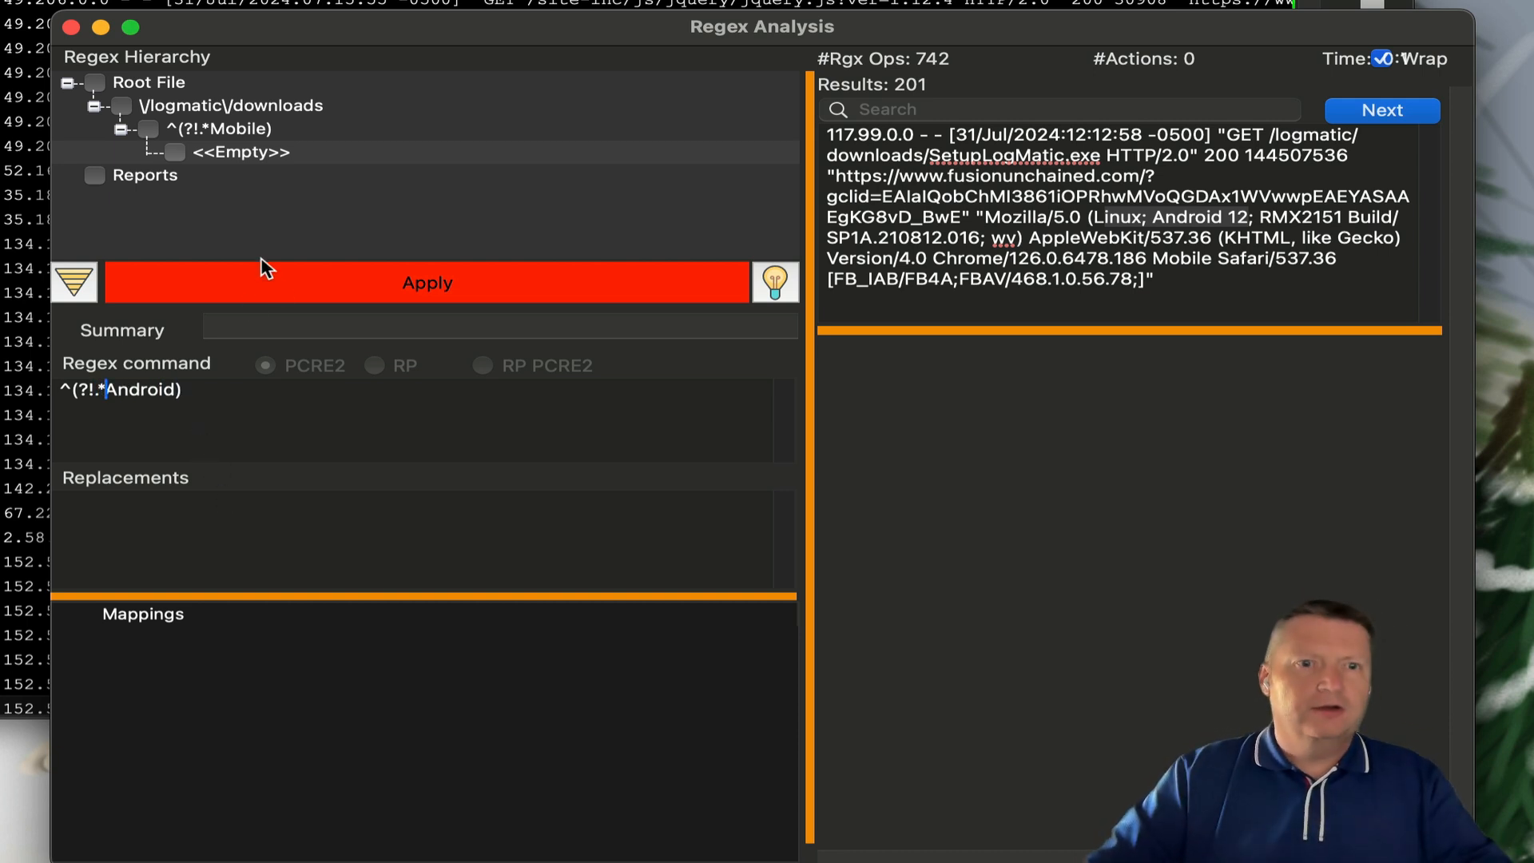
left_click(279, 286)
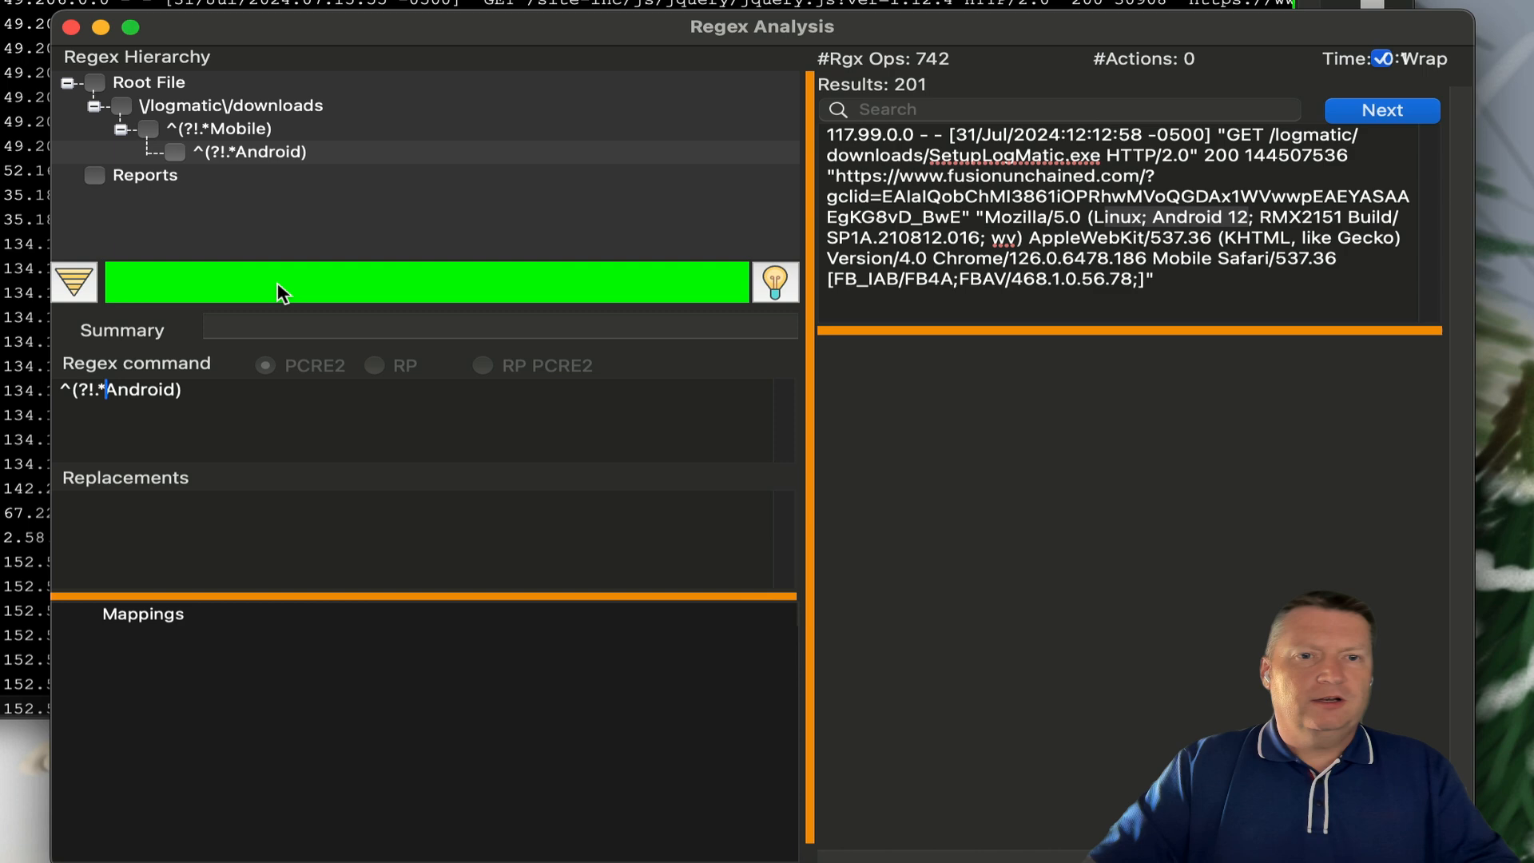
right_click(266, 157)
left_click(301, 172)
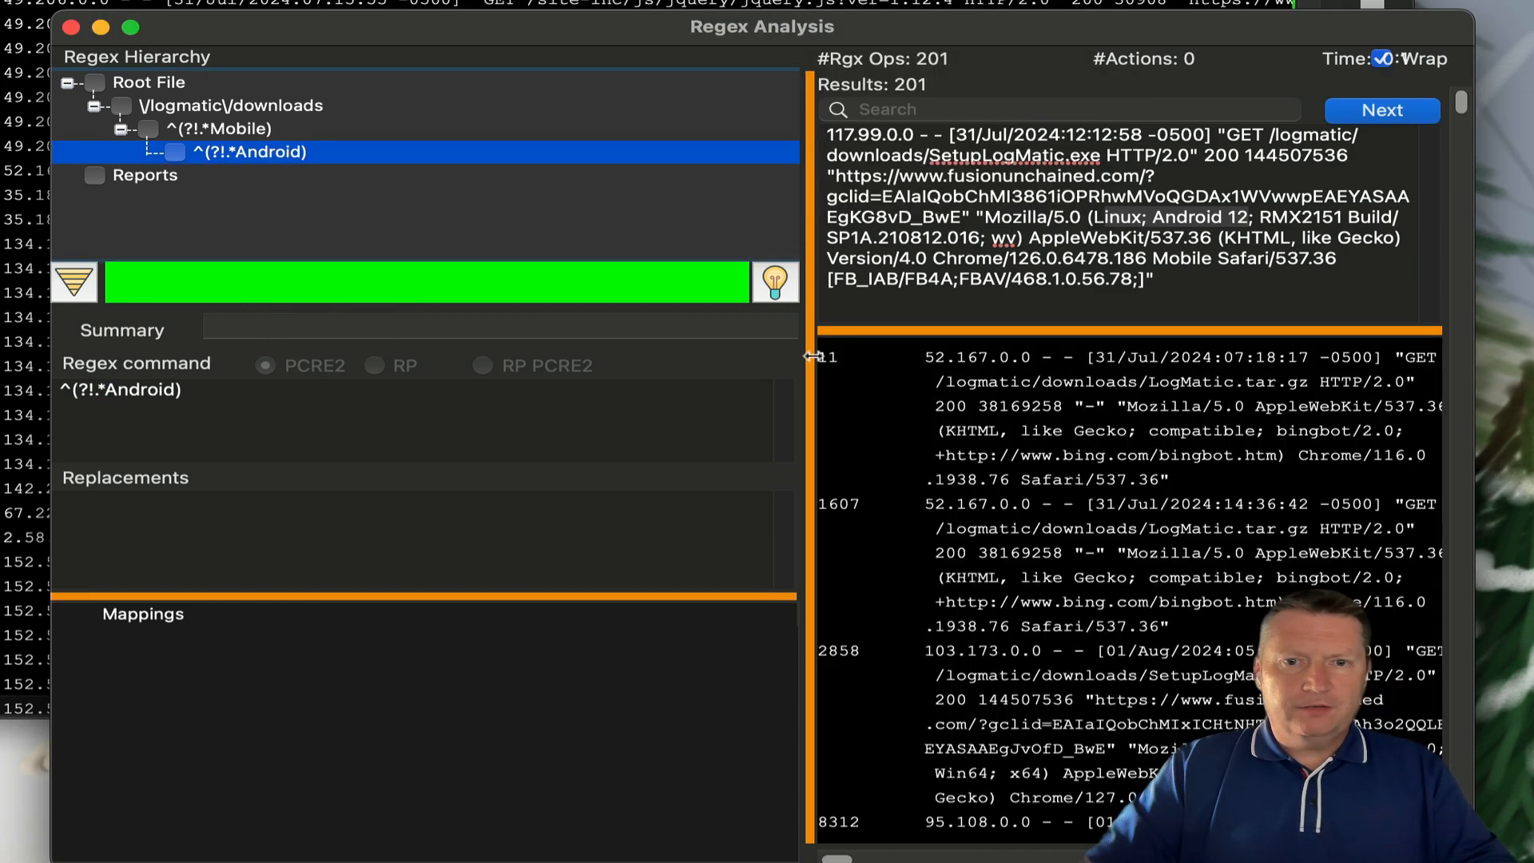
- Widen the results pane and view entries 11, 1607, 2858 and 8312 in the detail pane
left_click_drag(811, 356, 495, 357)
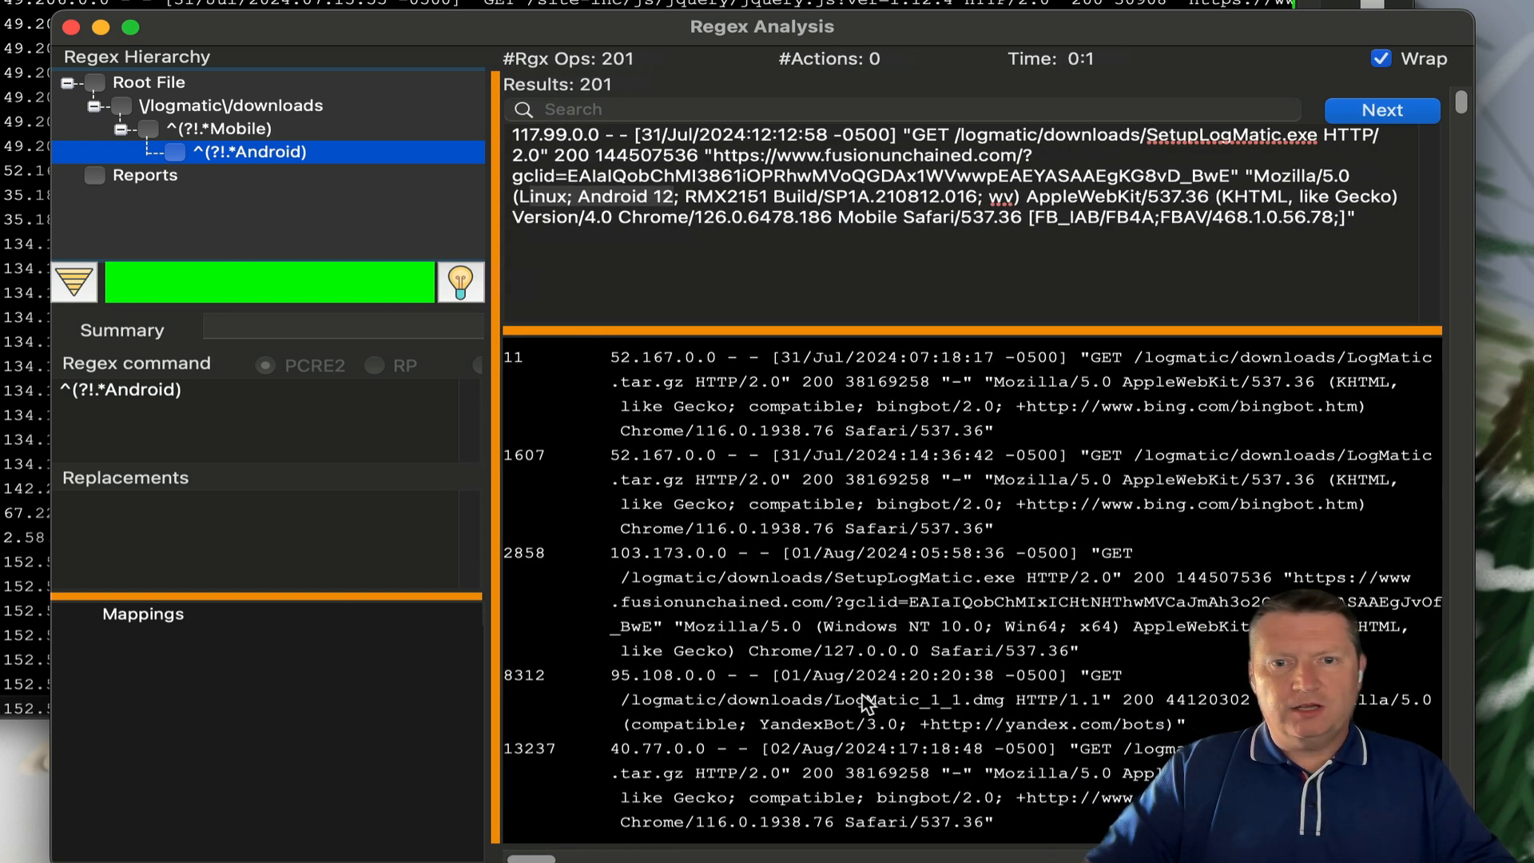
mouse_move(1459, 106)
left_mouse_down()
mouse_move(1460, 348)
mouse_move(1438, 430)
mouse_move(1454, 423)
mouse_move(1466, 451)
mouse_move(1472, 551)
mouse_move(1475, 120)
left_mouse_up()
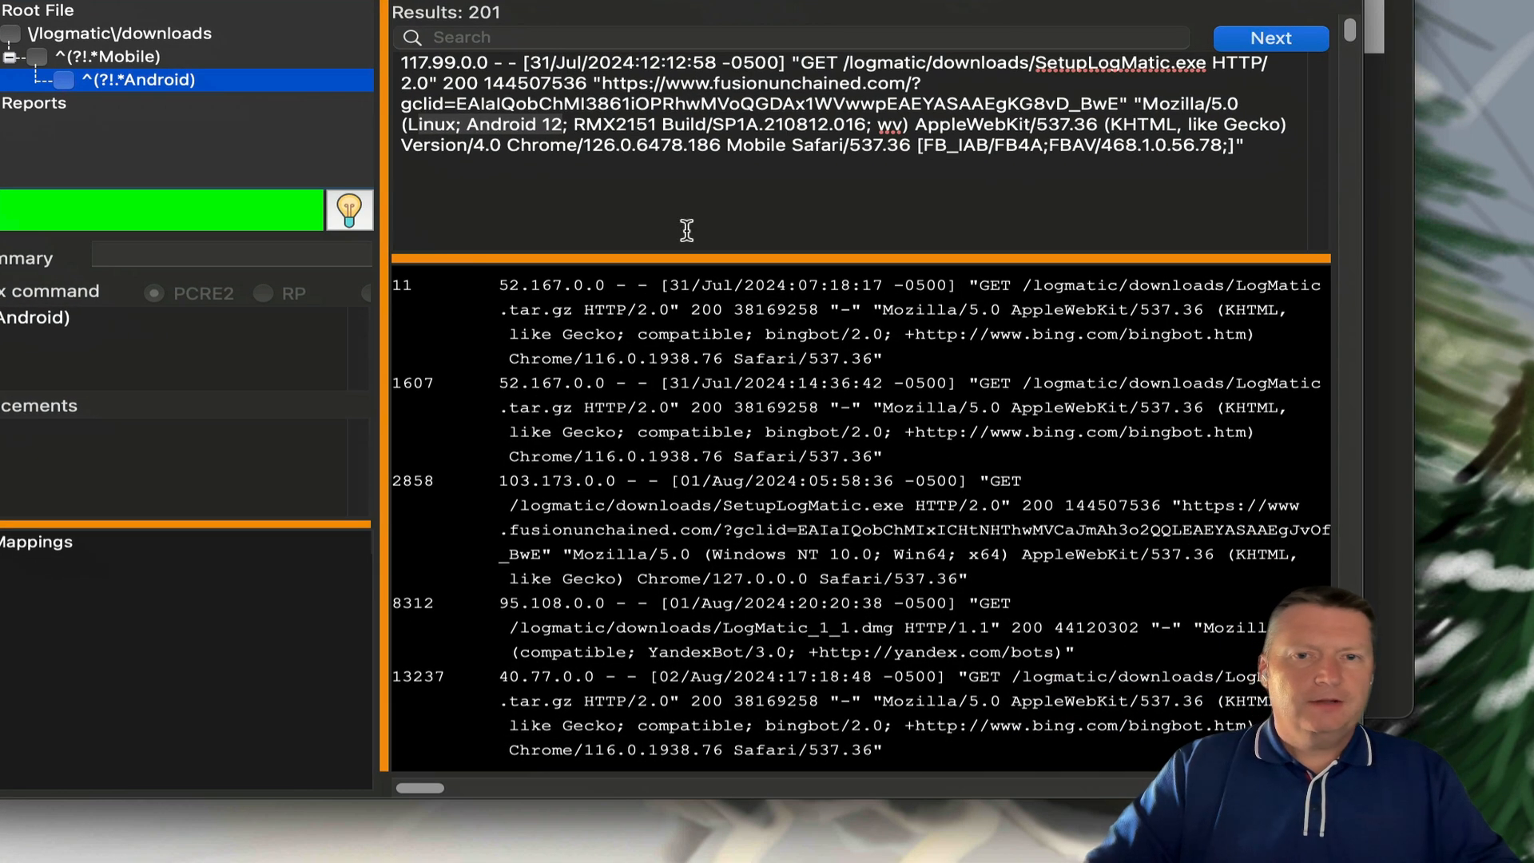
left_click(781, 364)
left_click(751, 392)
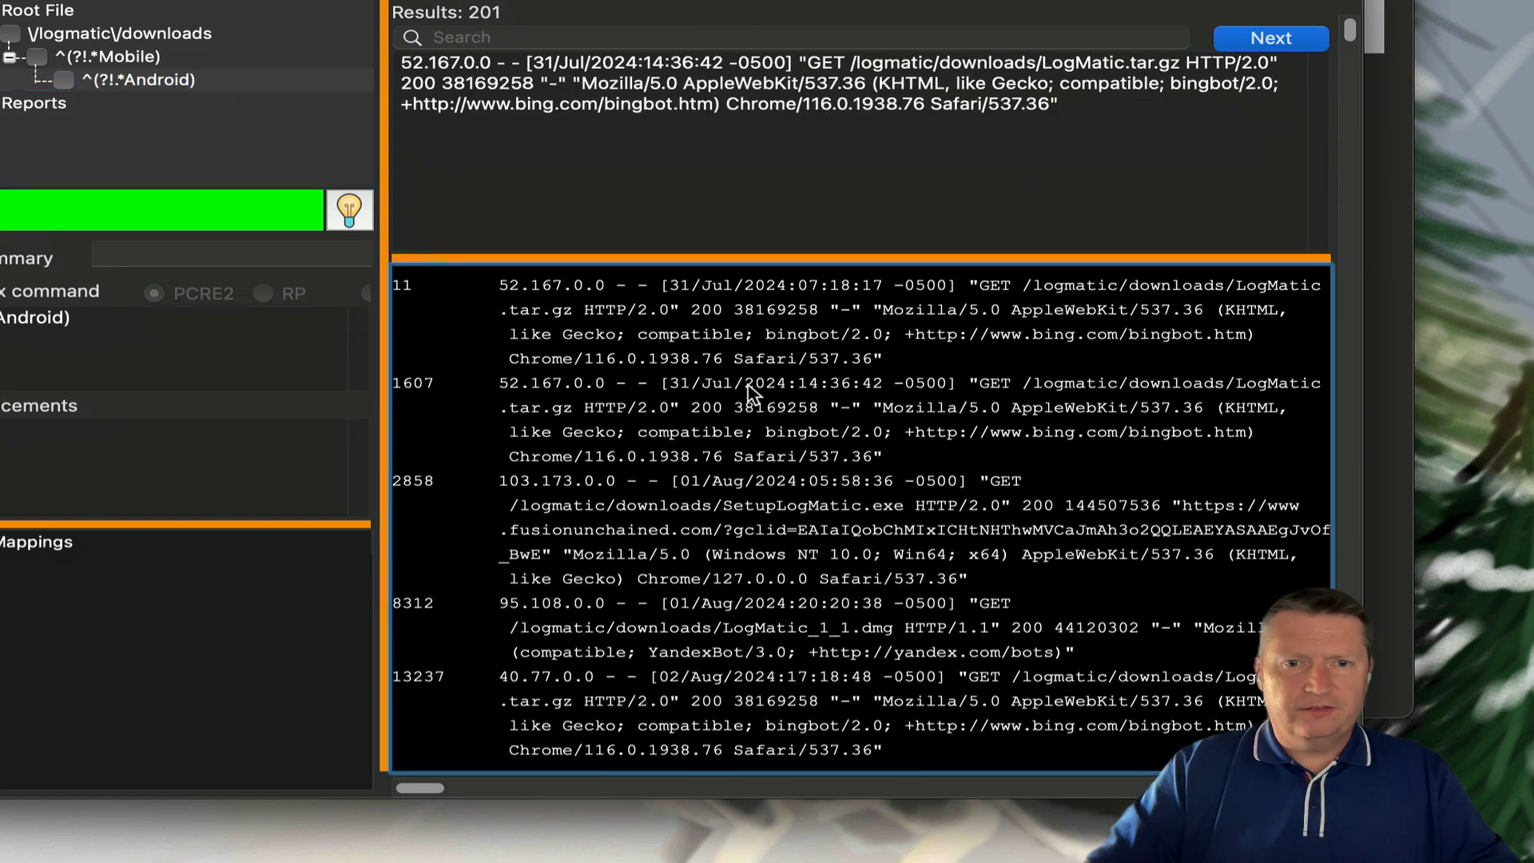
left_click(751, 520)
left_click(739, 604)
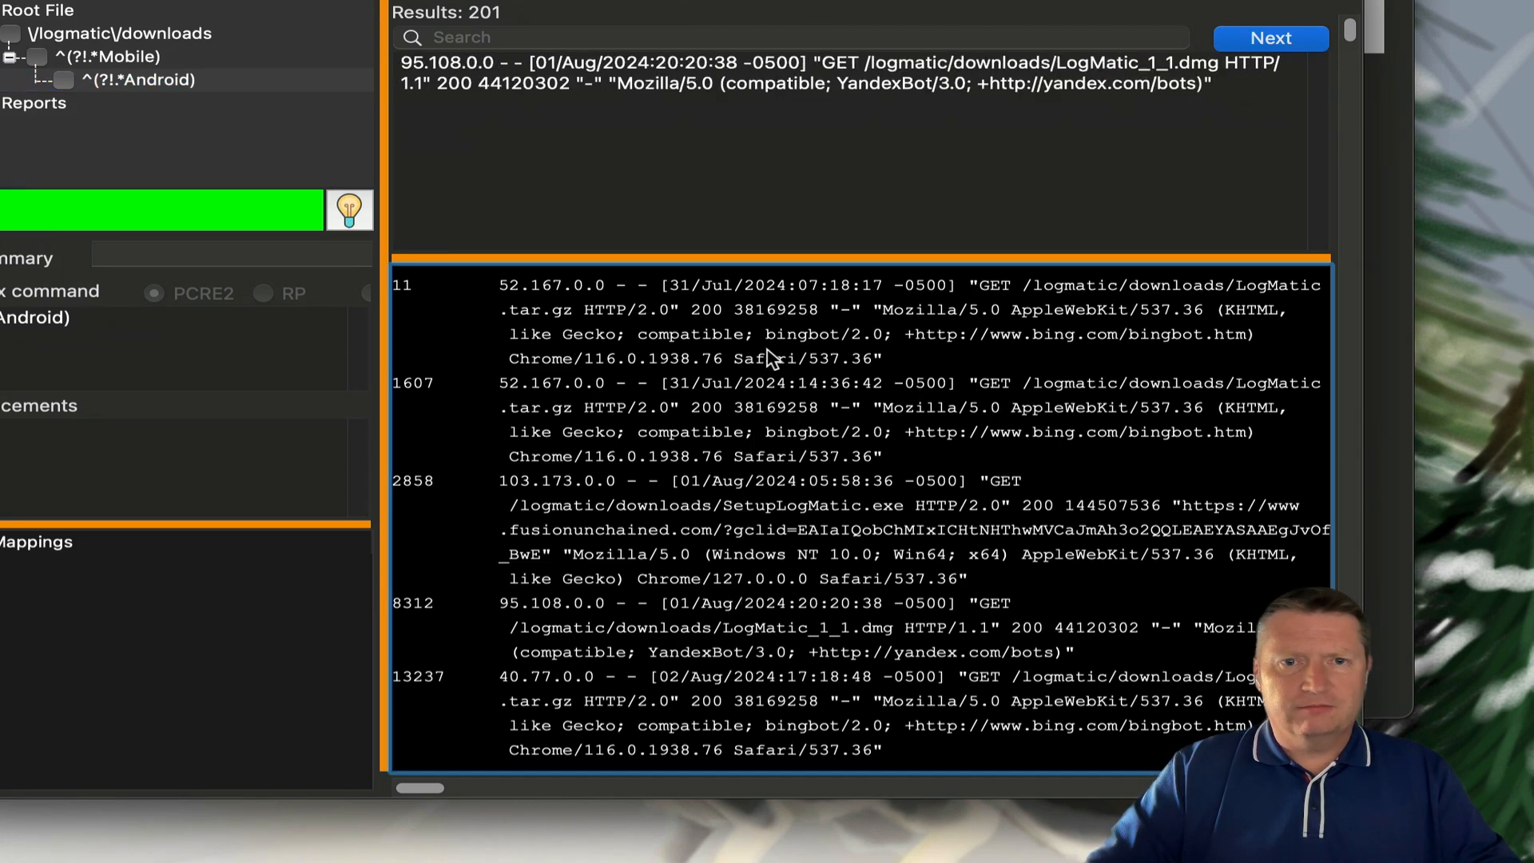
left_click(791, 407)
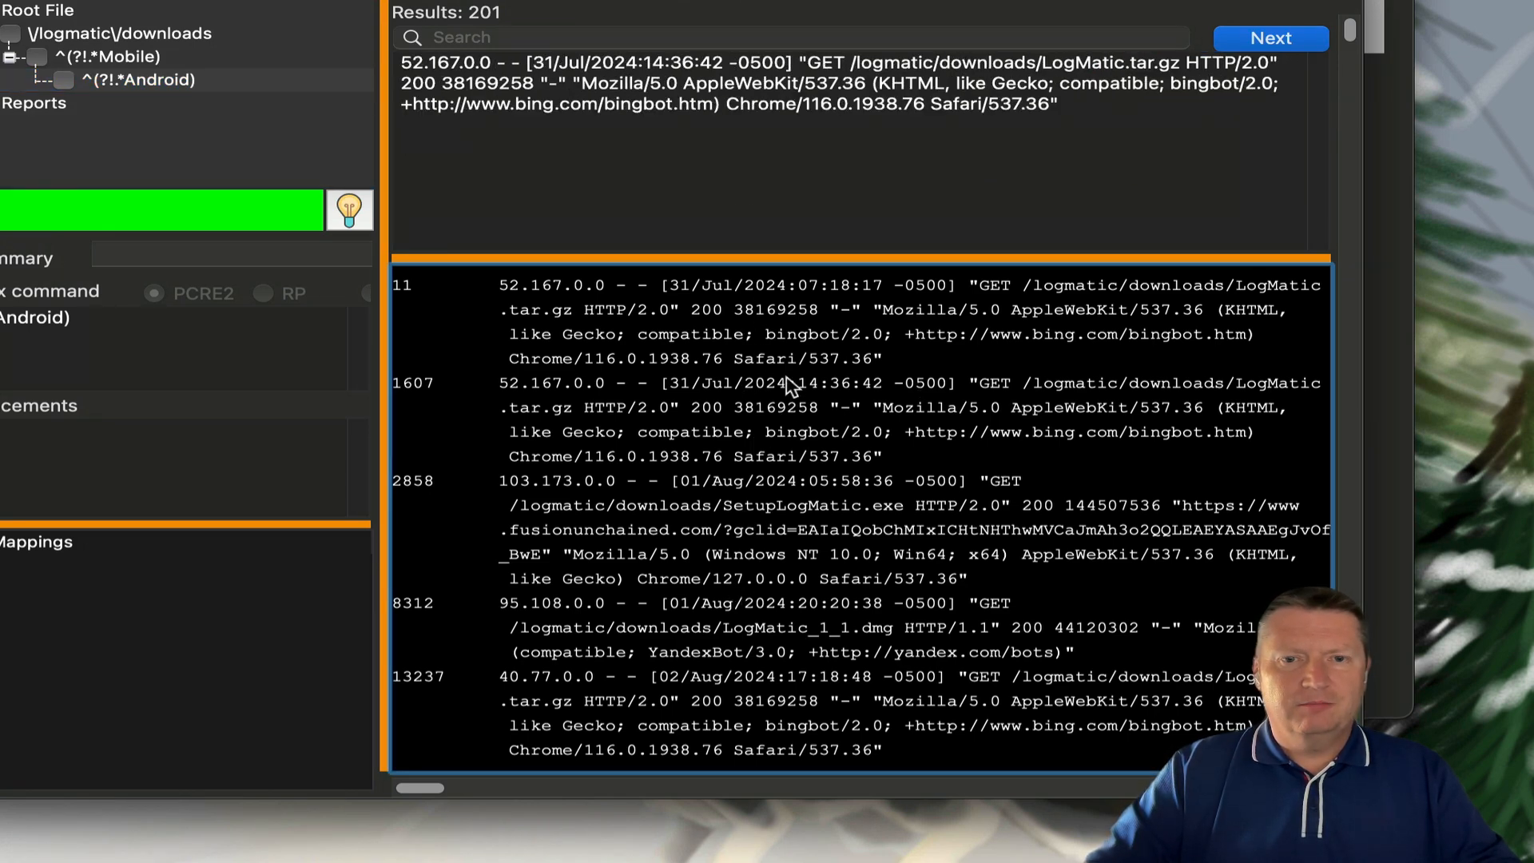
left_click(791, 324)
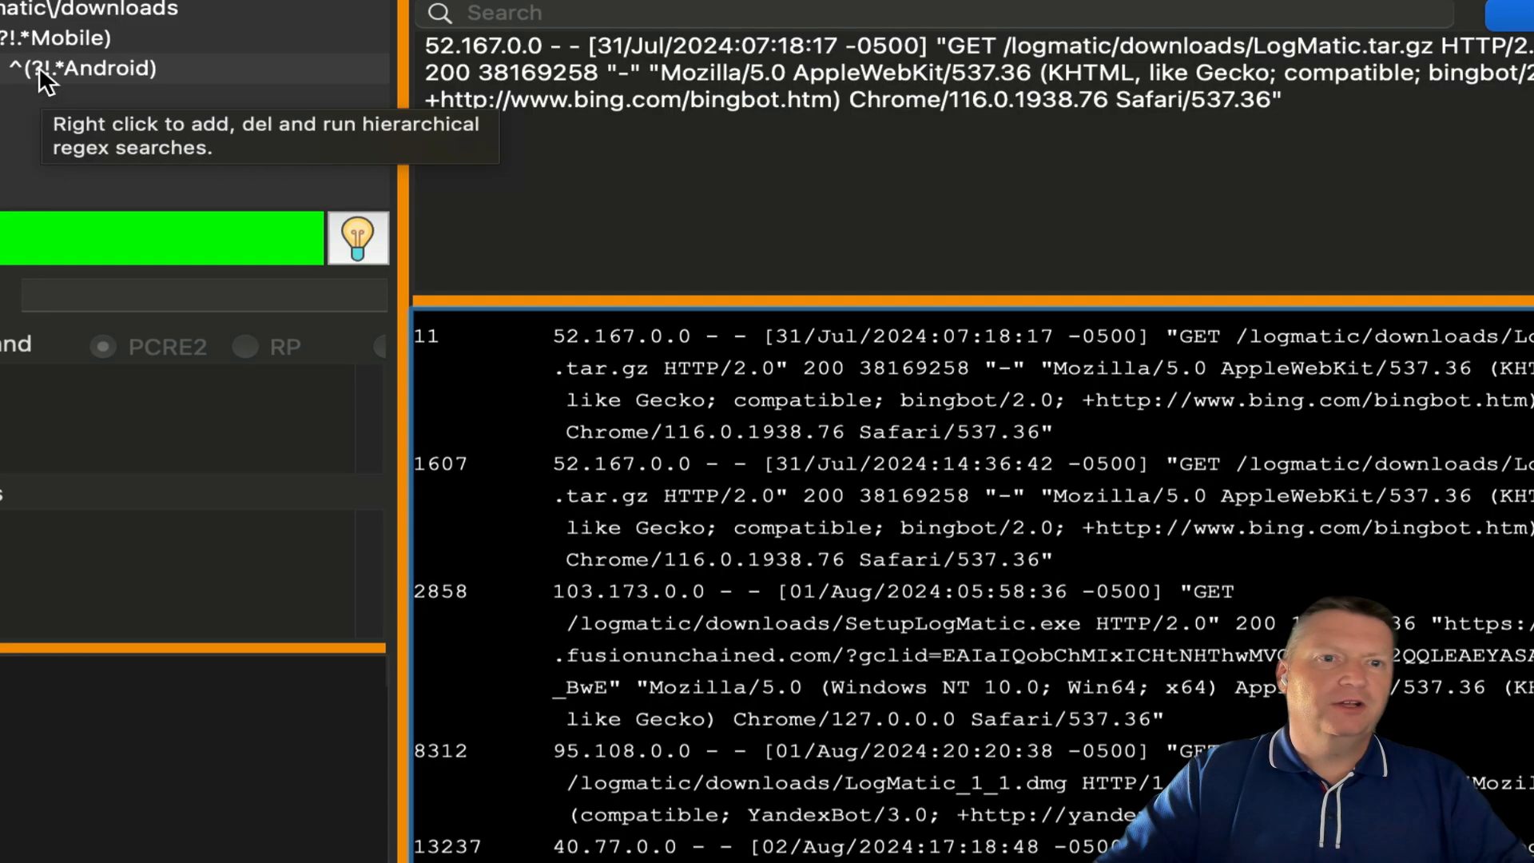
- Add a child filter under Android, try the Regex Designer, then return to the Android results
right_click(40, 65)
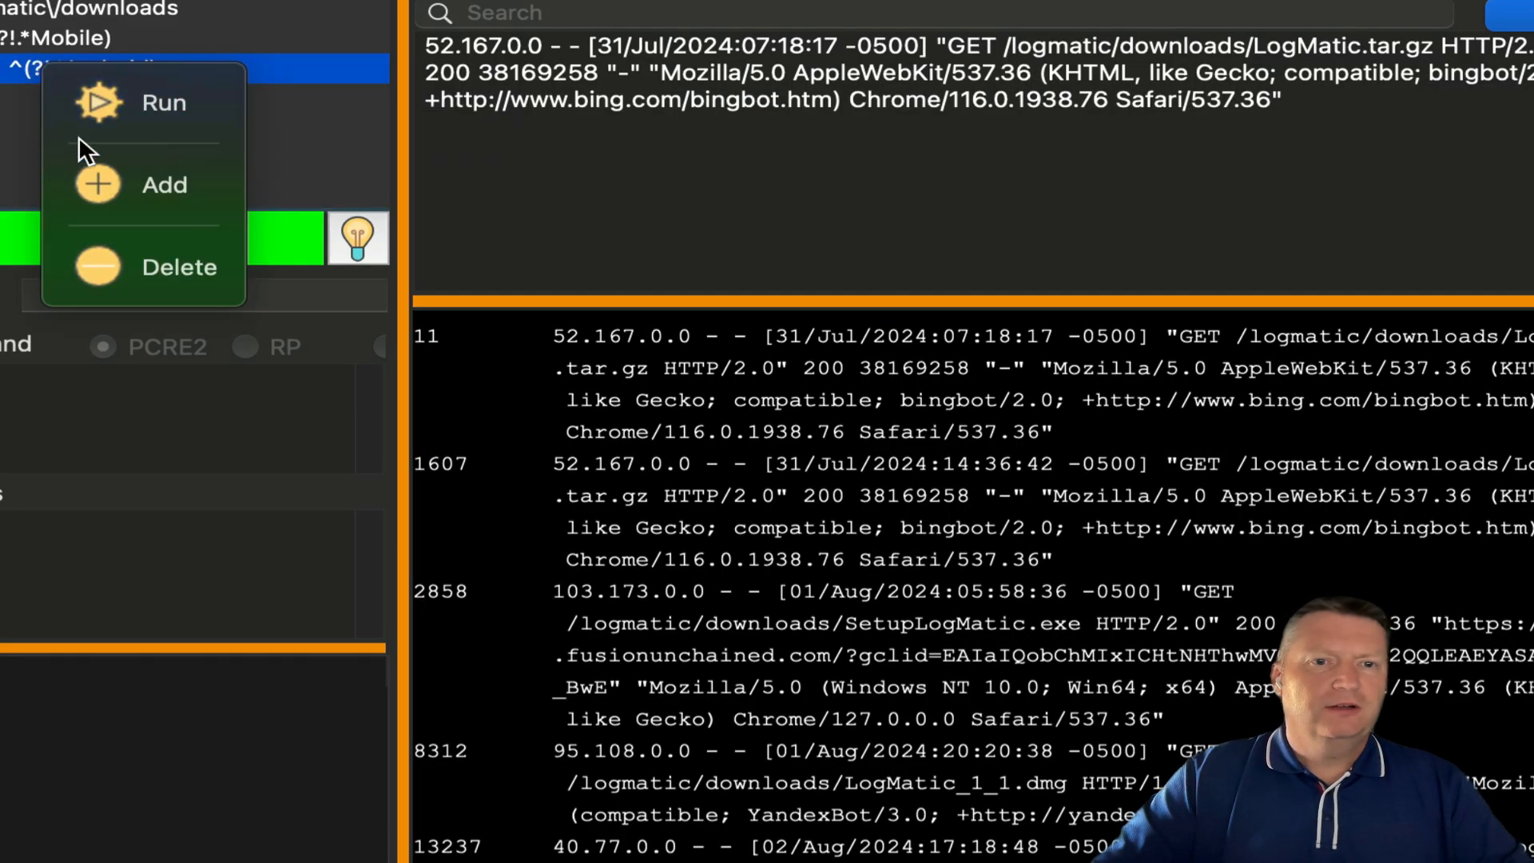
left_click(85, 182)
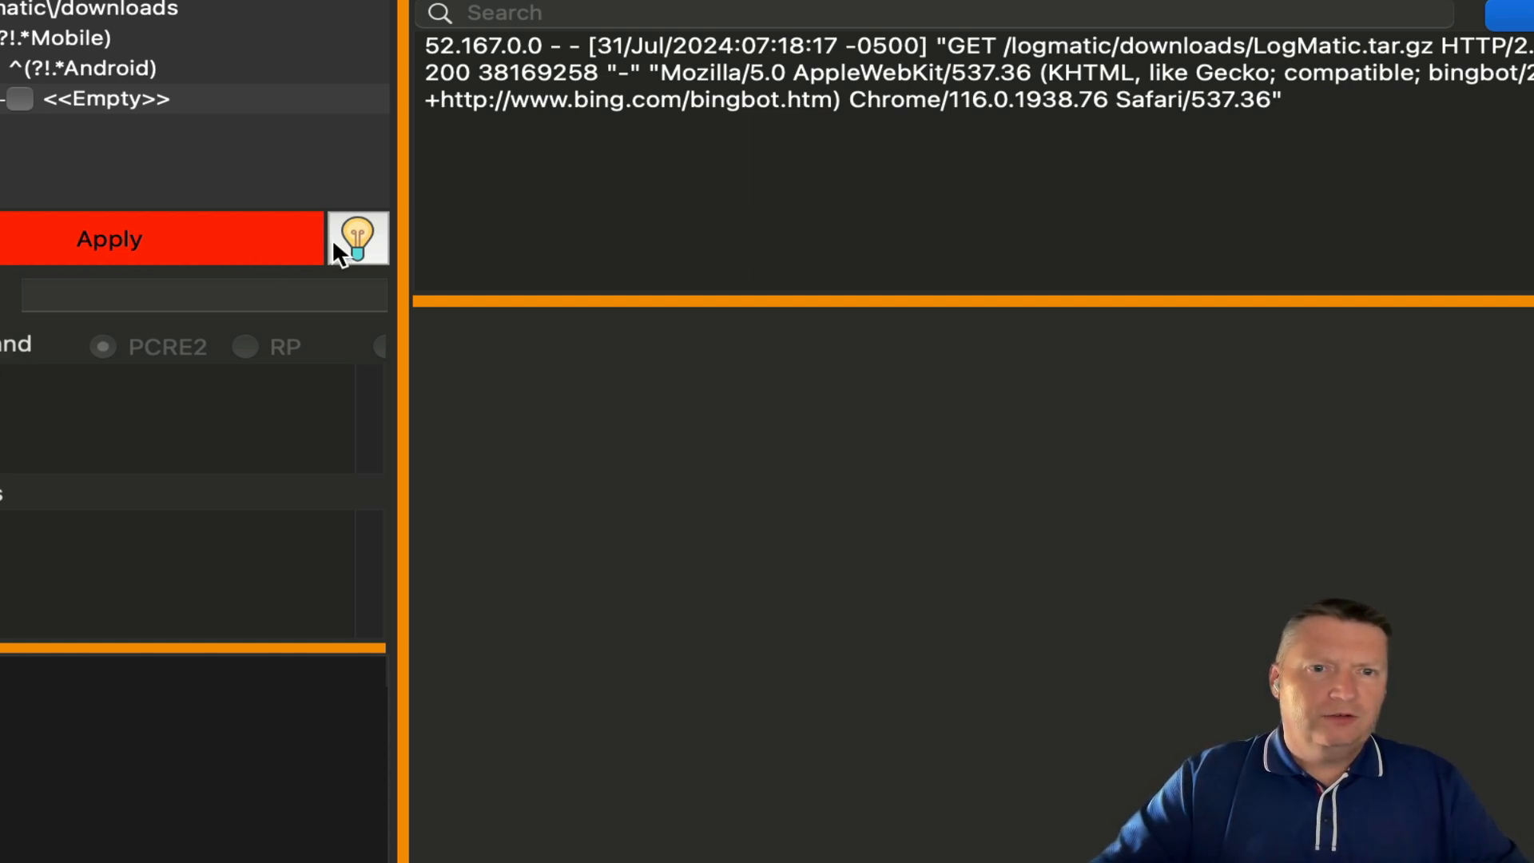
left_click(343, 237)
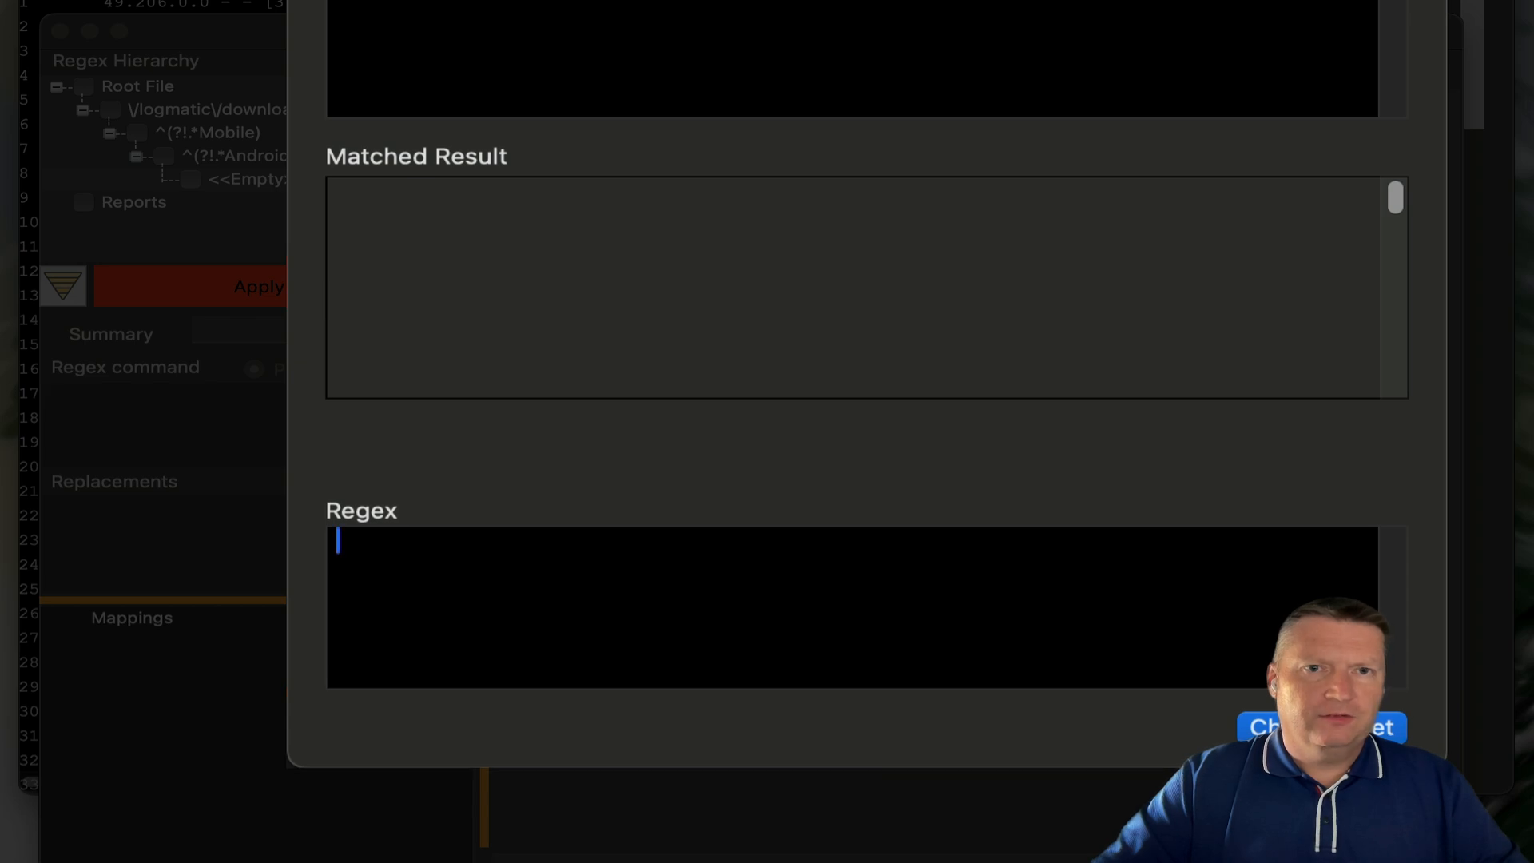
left_click_drag(867, 3, 796, 63)
left_click_drag(525, 0, 477, 104)
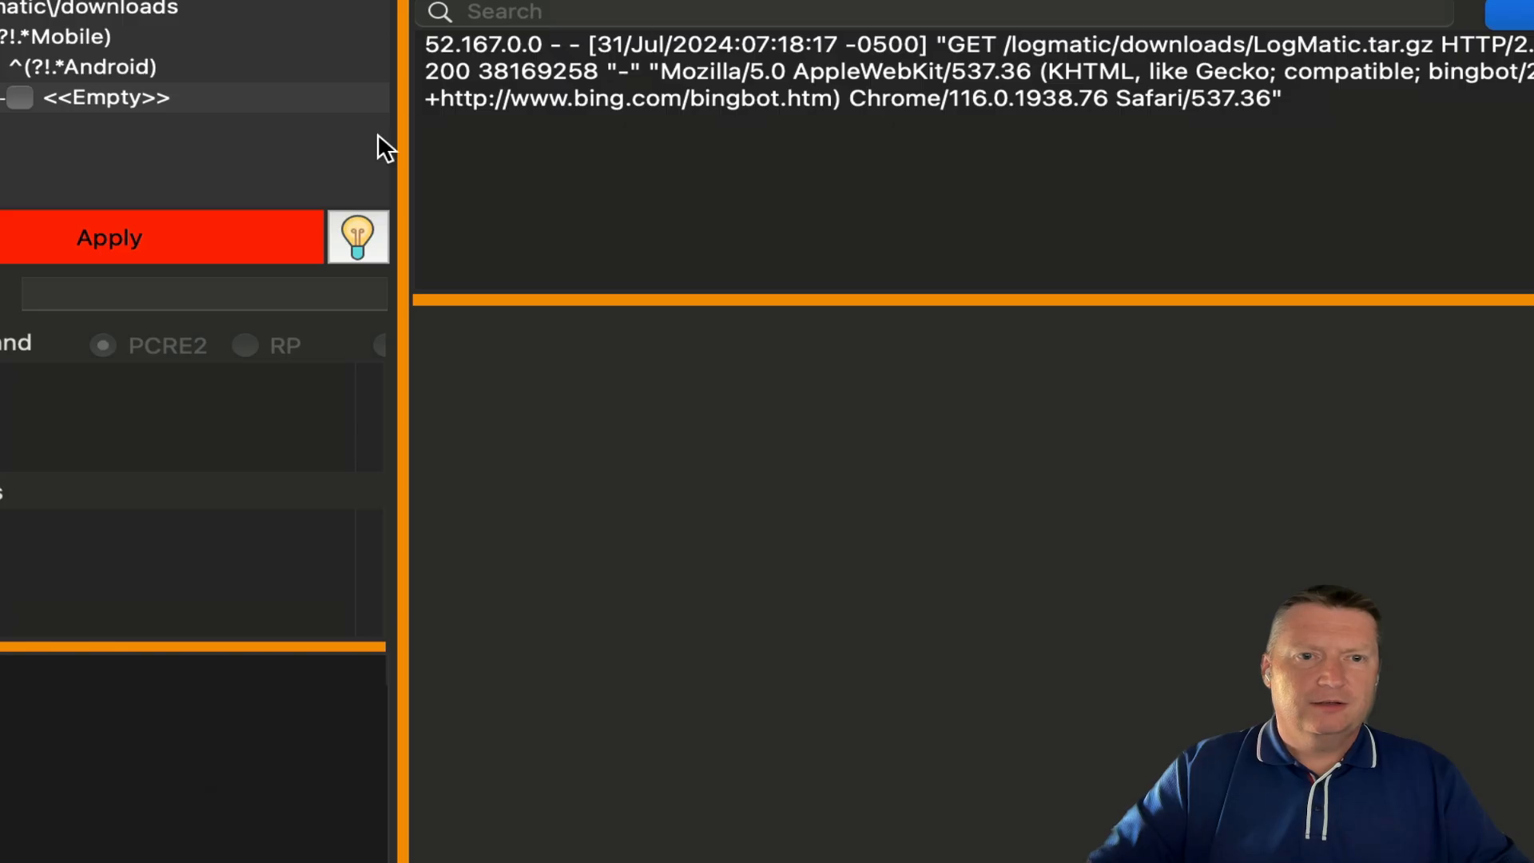
left_click(88, 57)
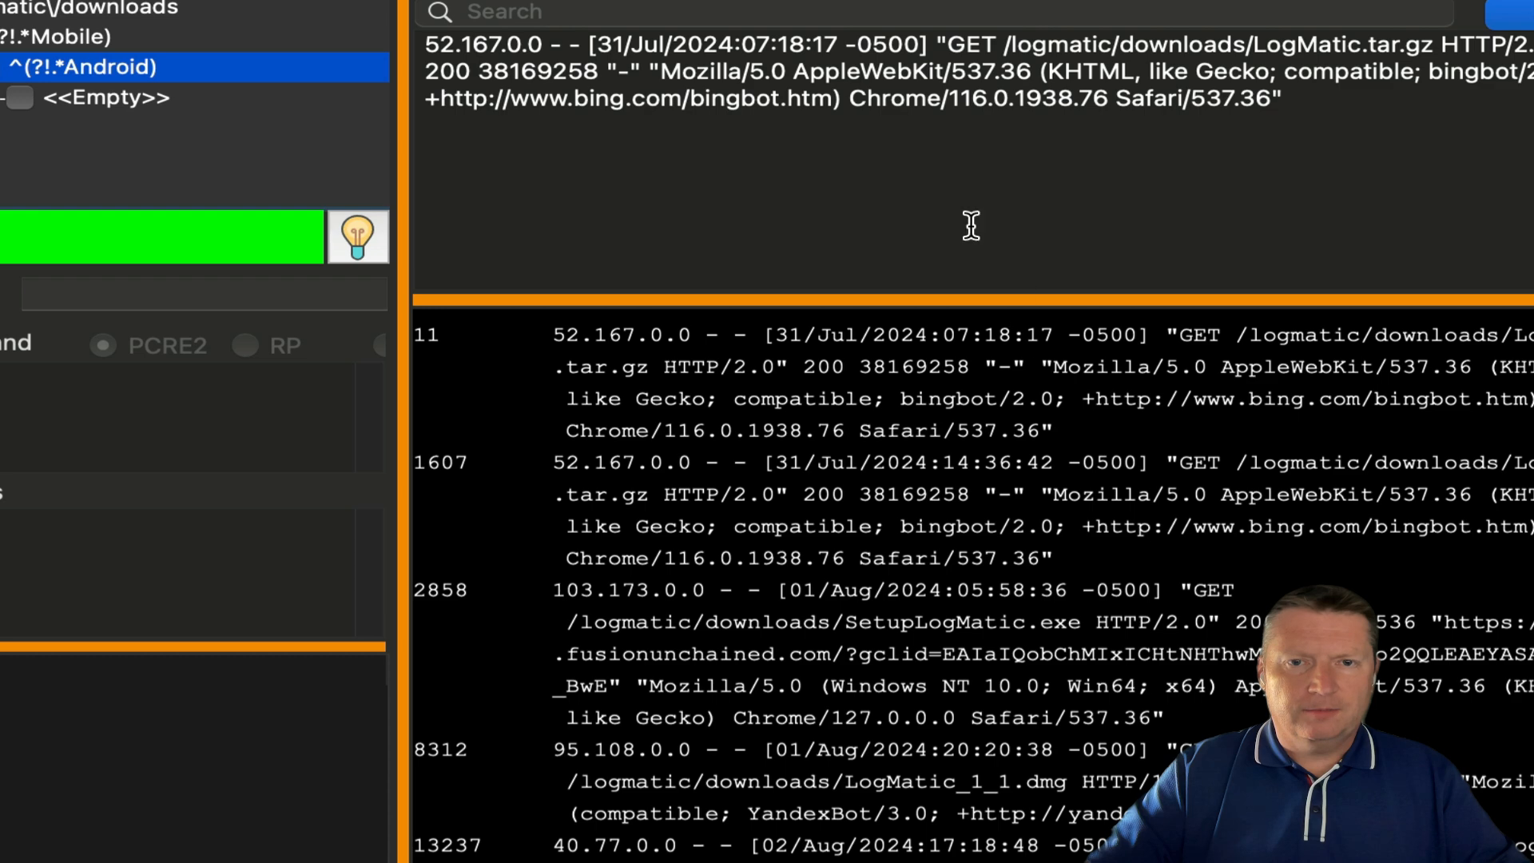
- Copy the first matching bingbot log line and paste it as the Regex Designer's example text
left_click(1018, 329)
right_click(1019, 334)
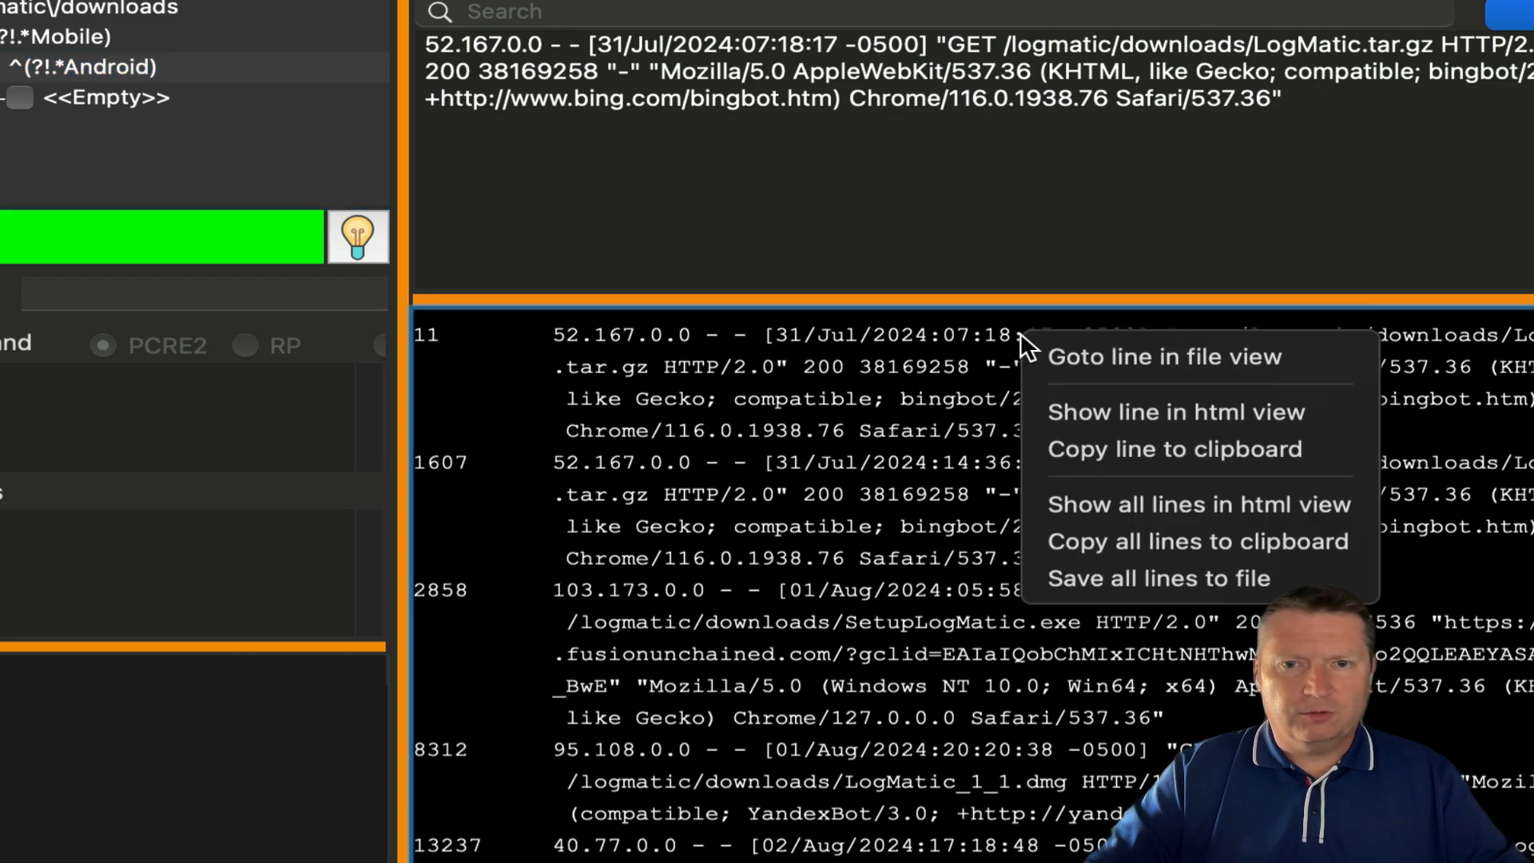
left_click(1096, 438)
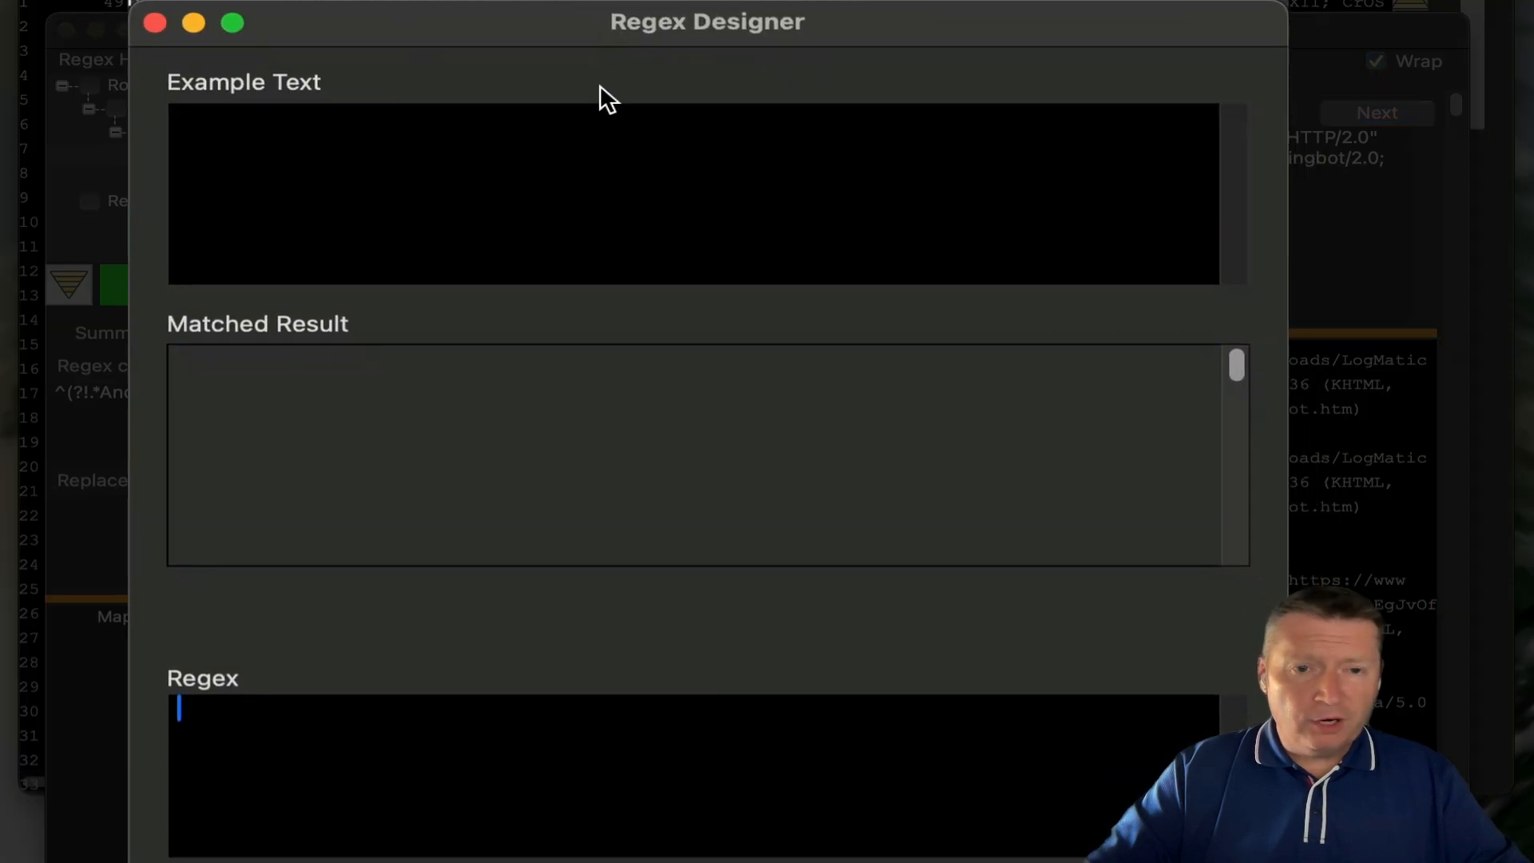
left_click(295, 163)
right_click(295, 163)
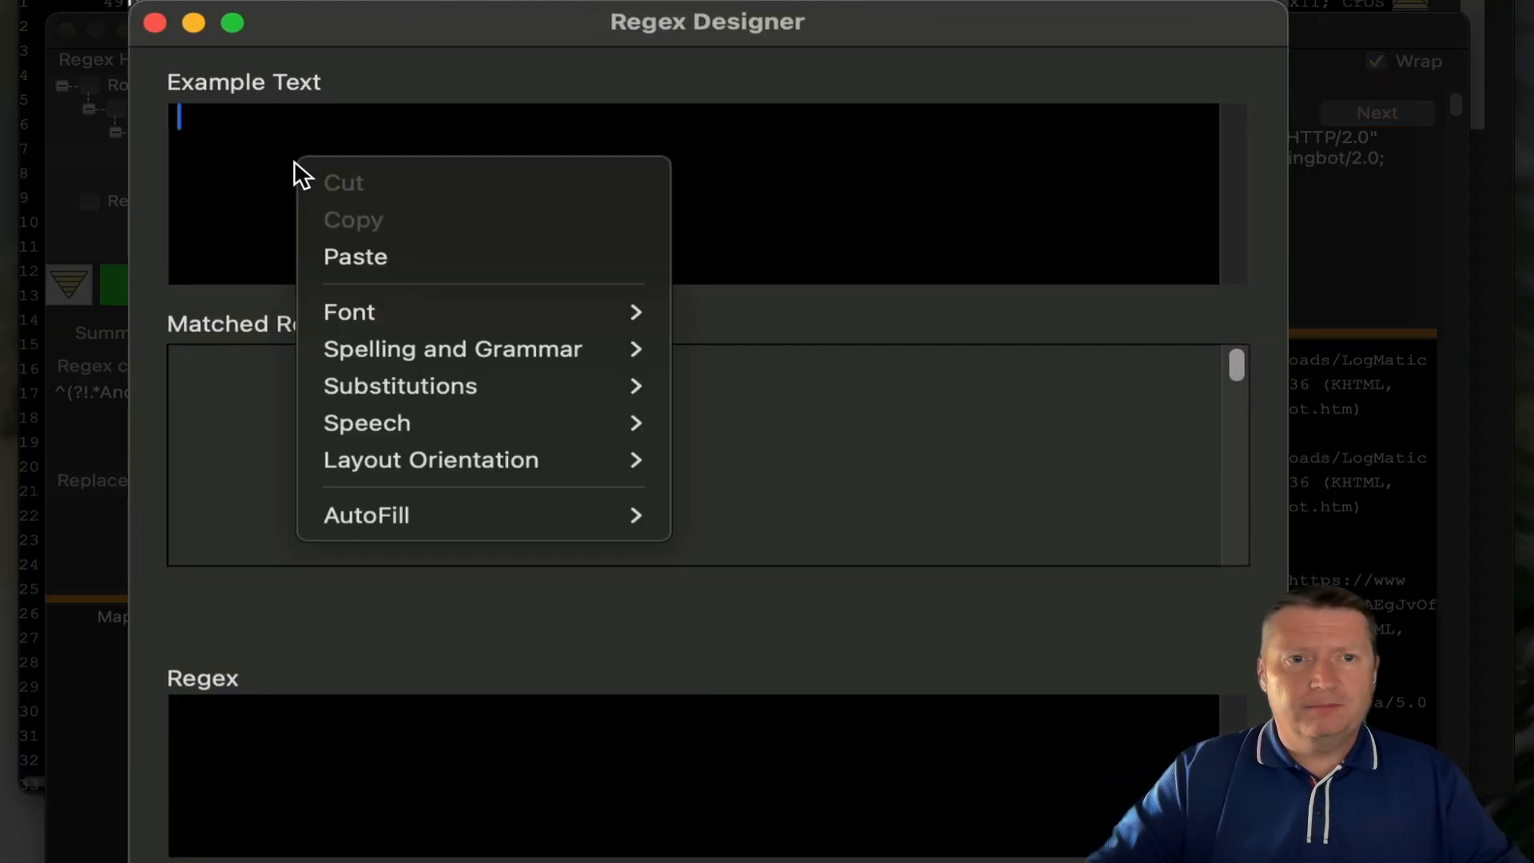
left_click(349, 256)
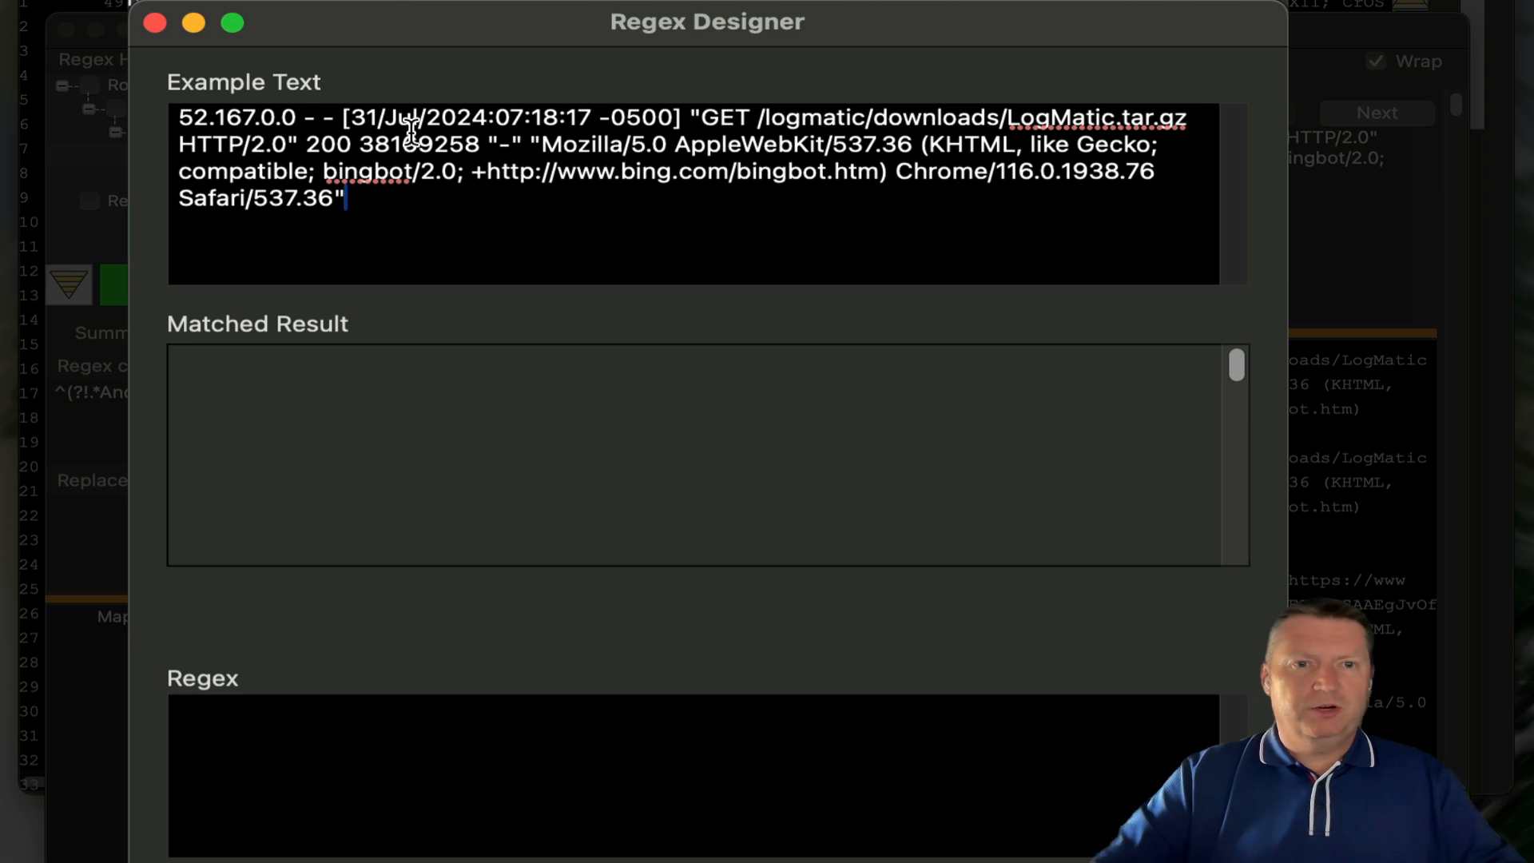
- Type the group (\d+\.\d+\.\d+\.) into the Regex field to start matching the IP 52.167.0.0
left_click(251, 748)
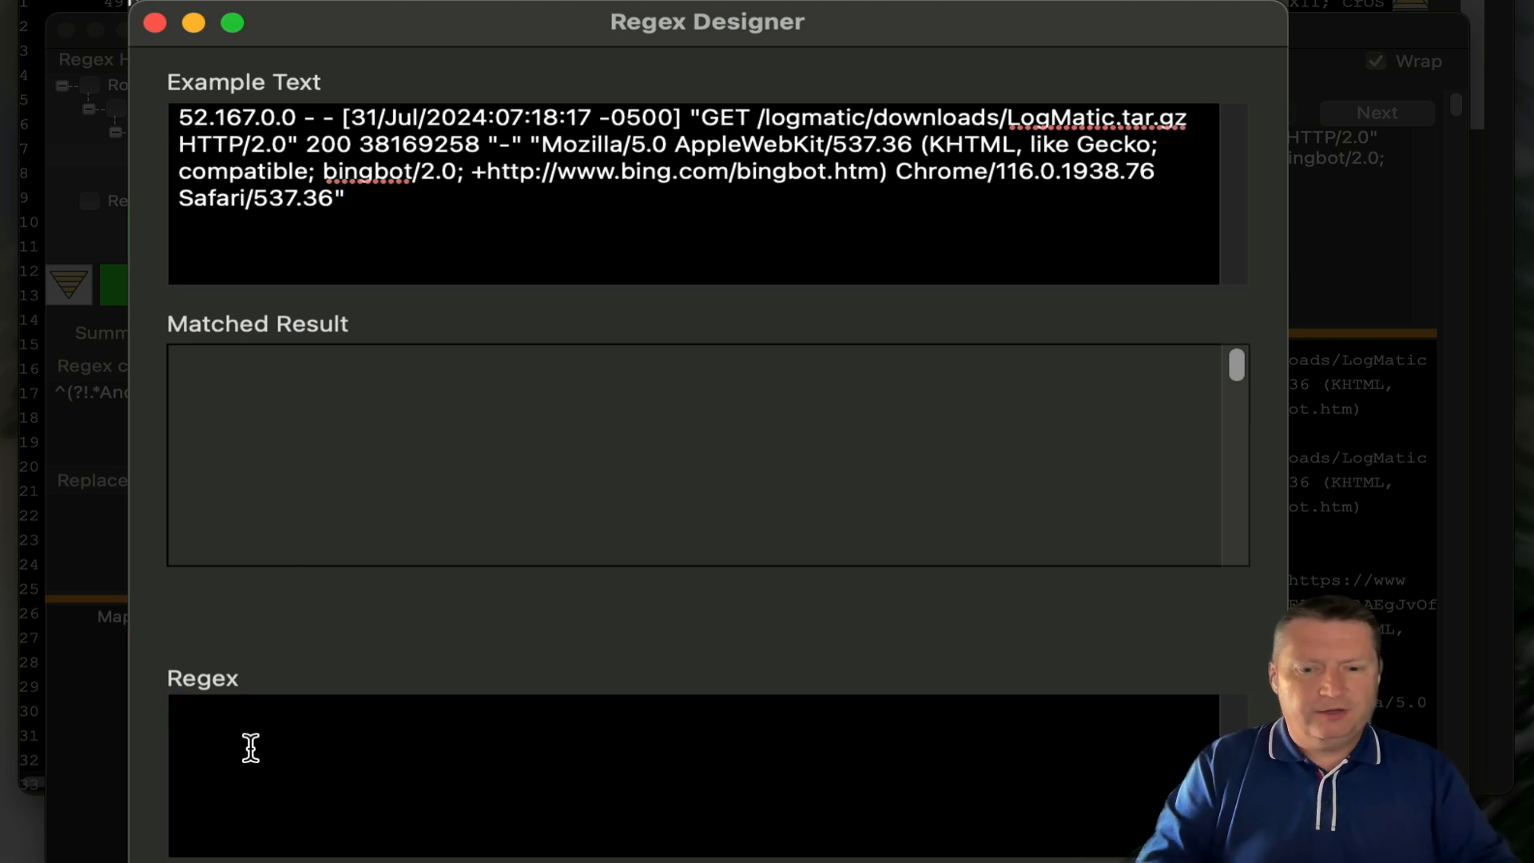
type("(")
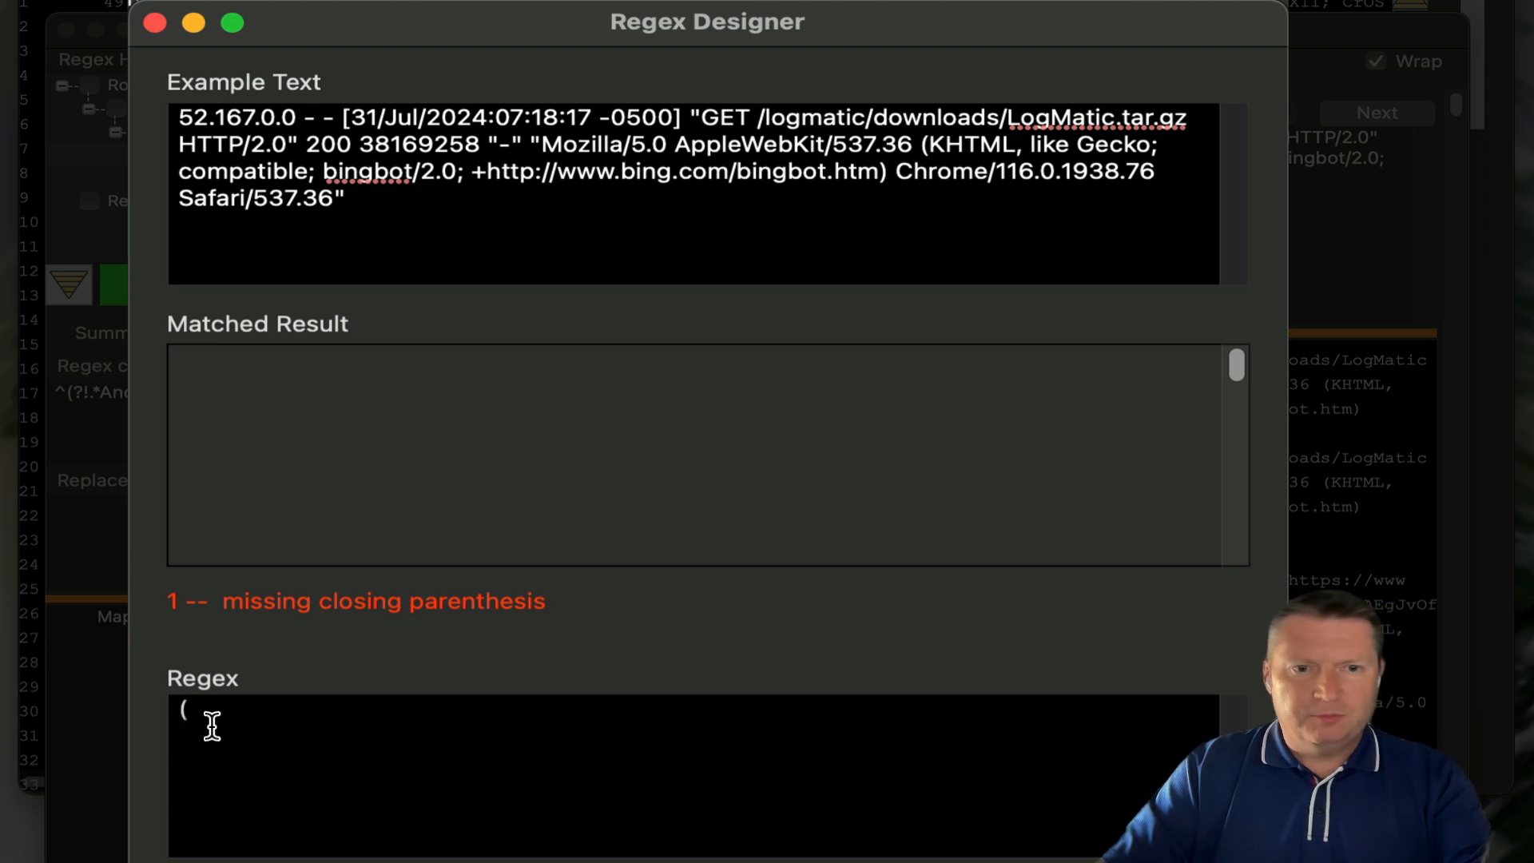
type(")")
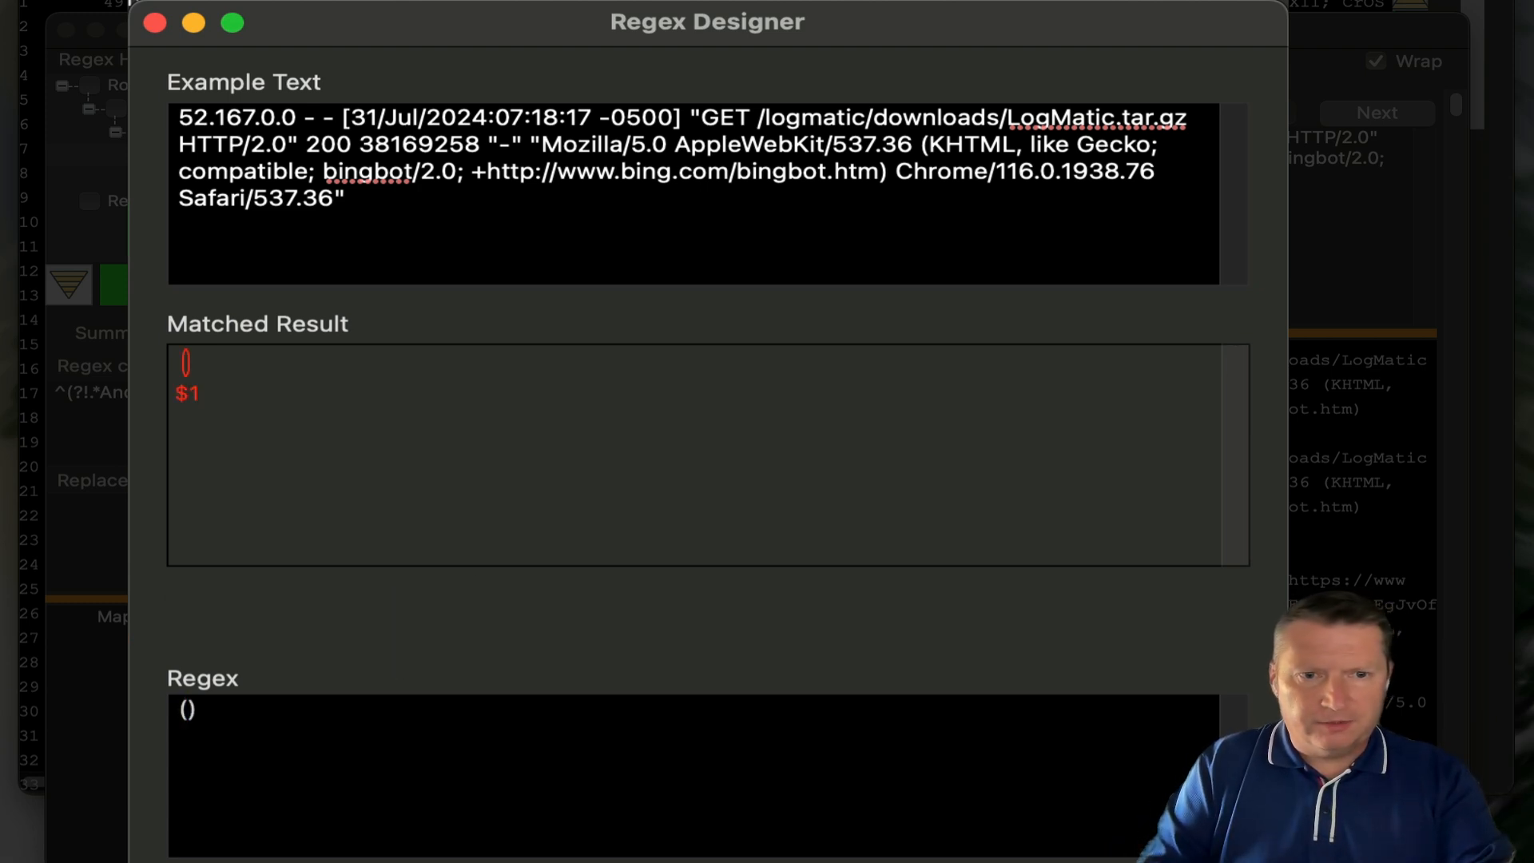
key("BackSpace")
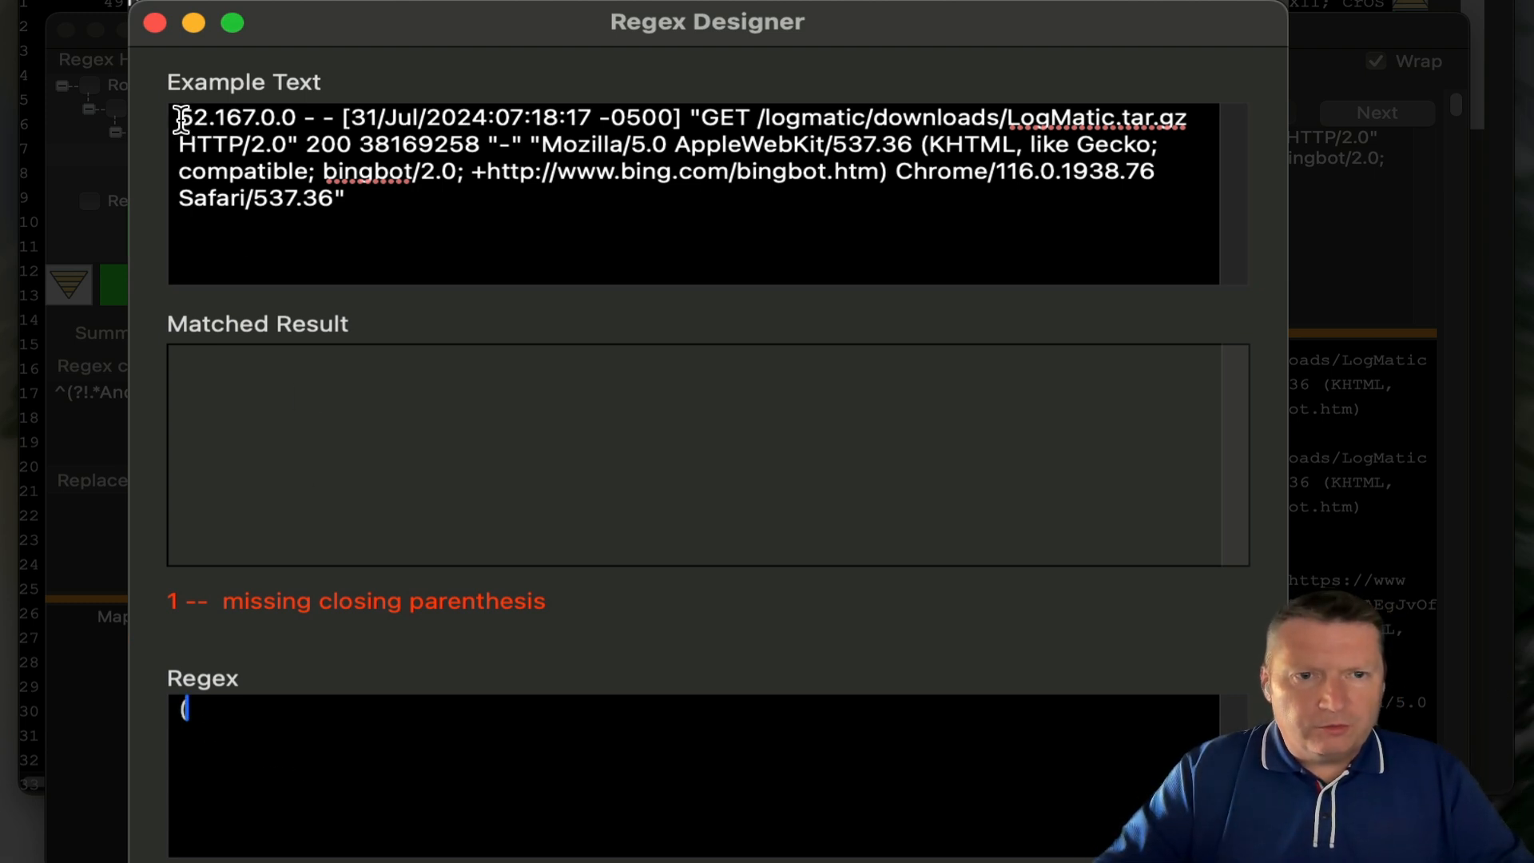
left_click_drag(180, 120, 295, 120)
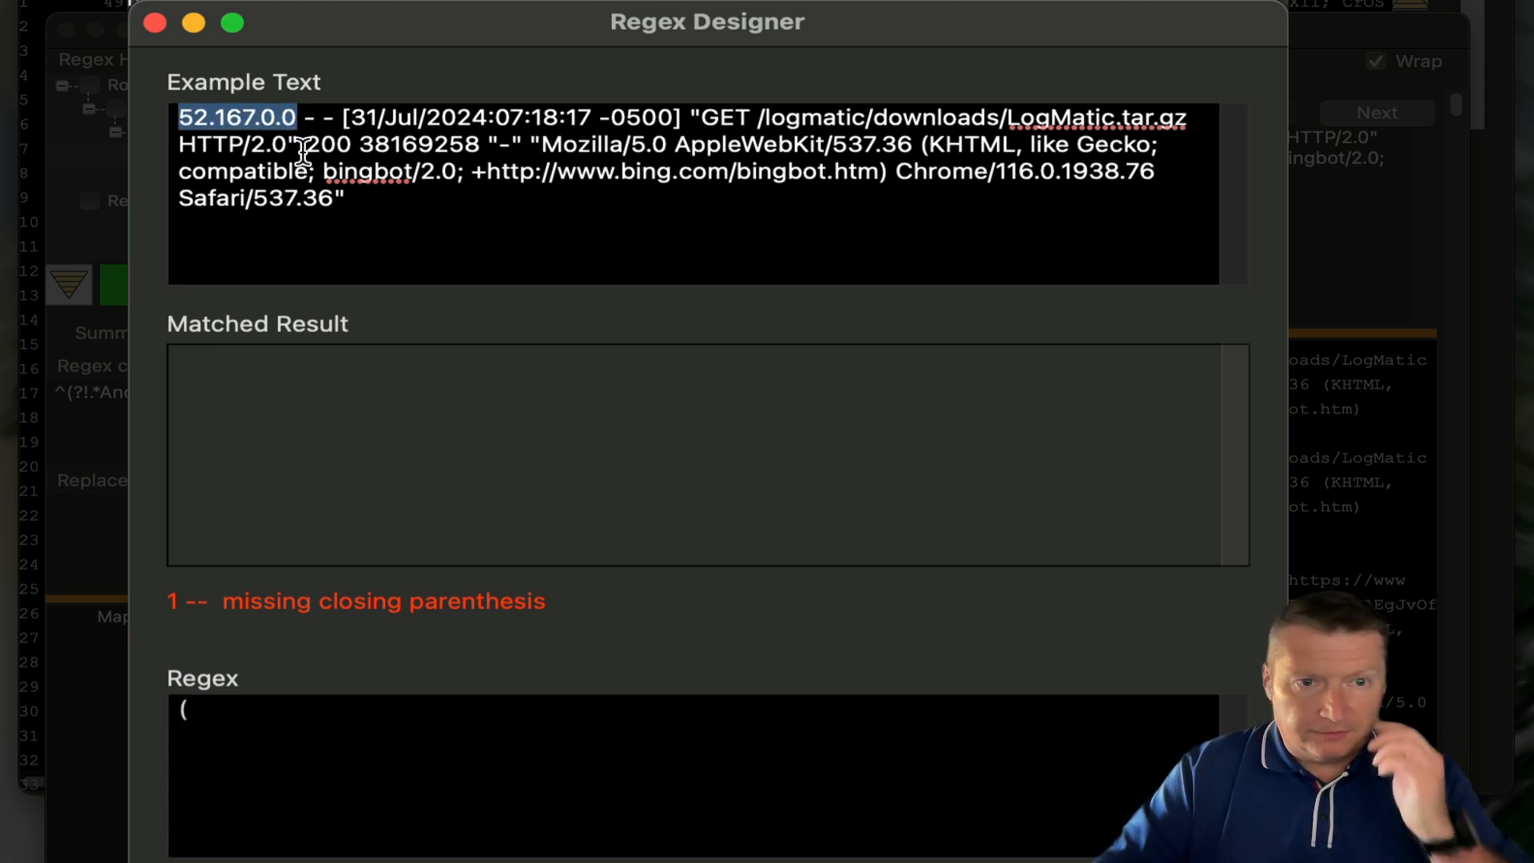
left_click(247, 717)
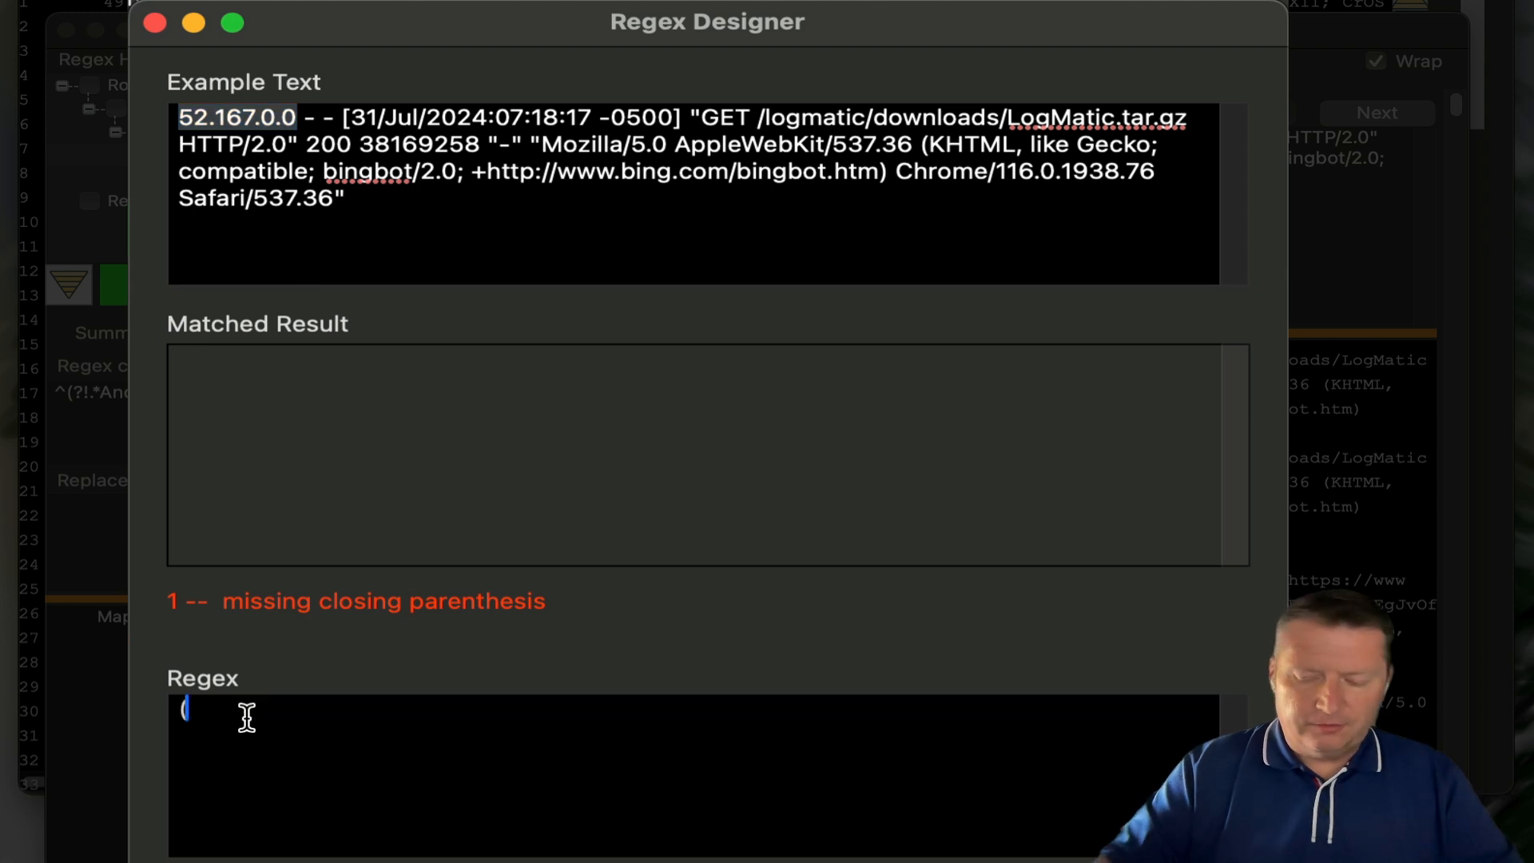
type("\\d")
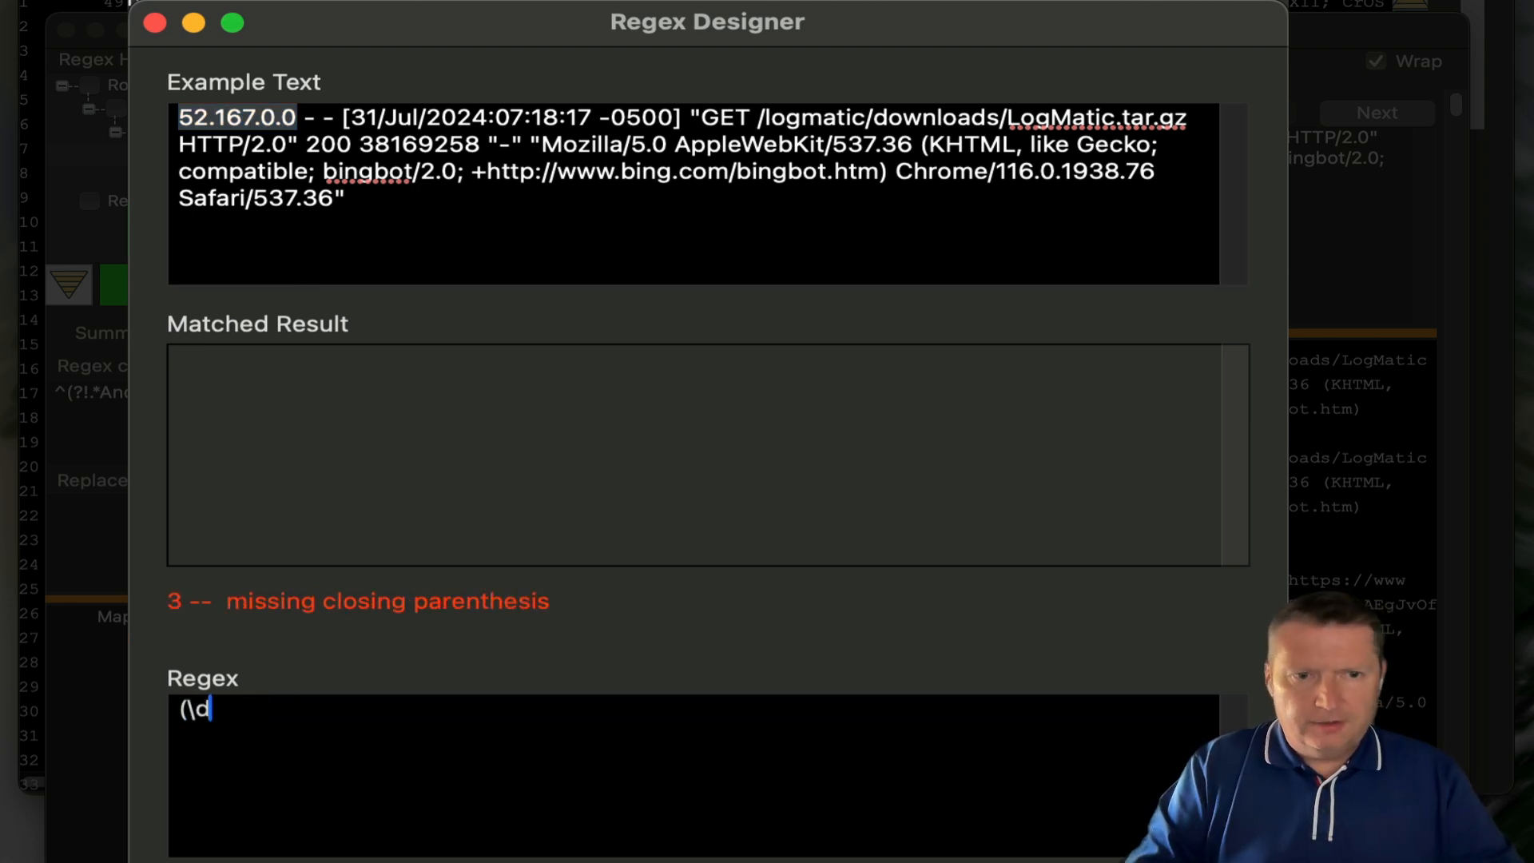
type("+")
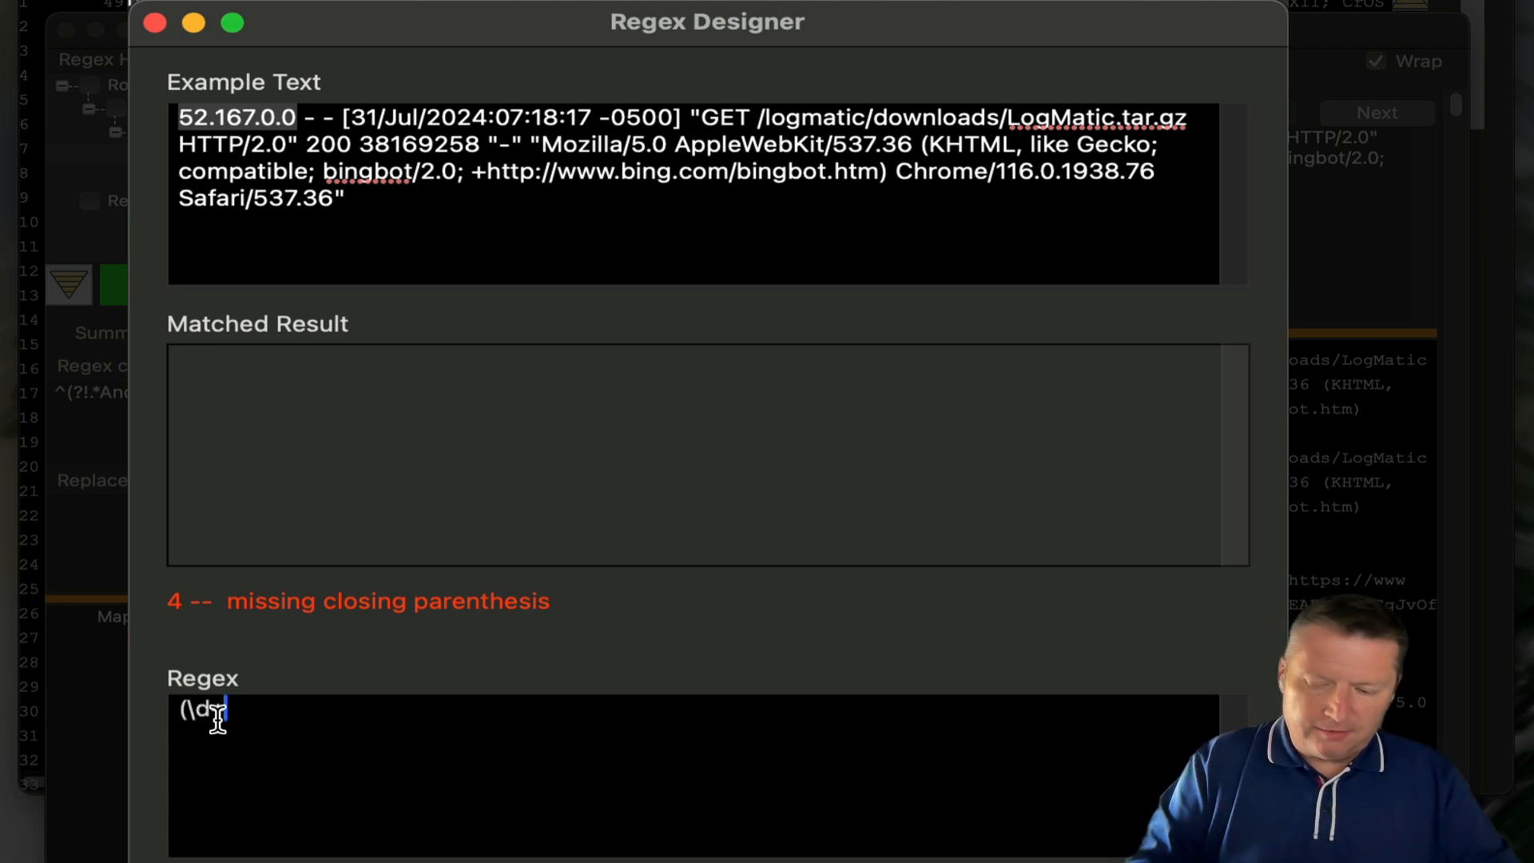
type("\\.")
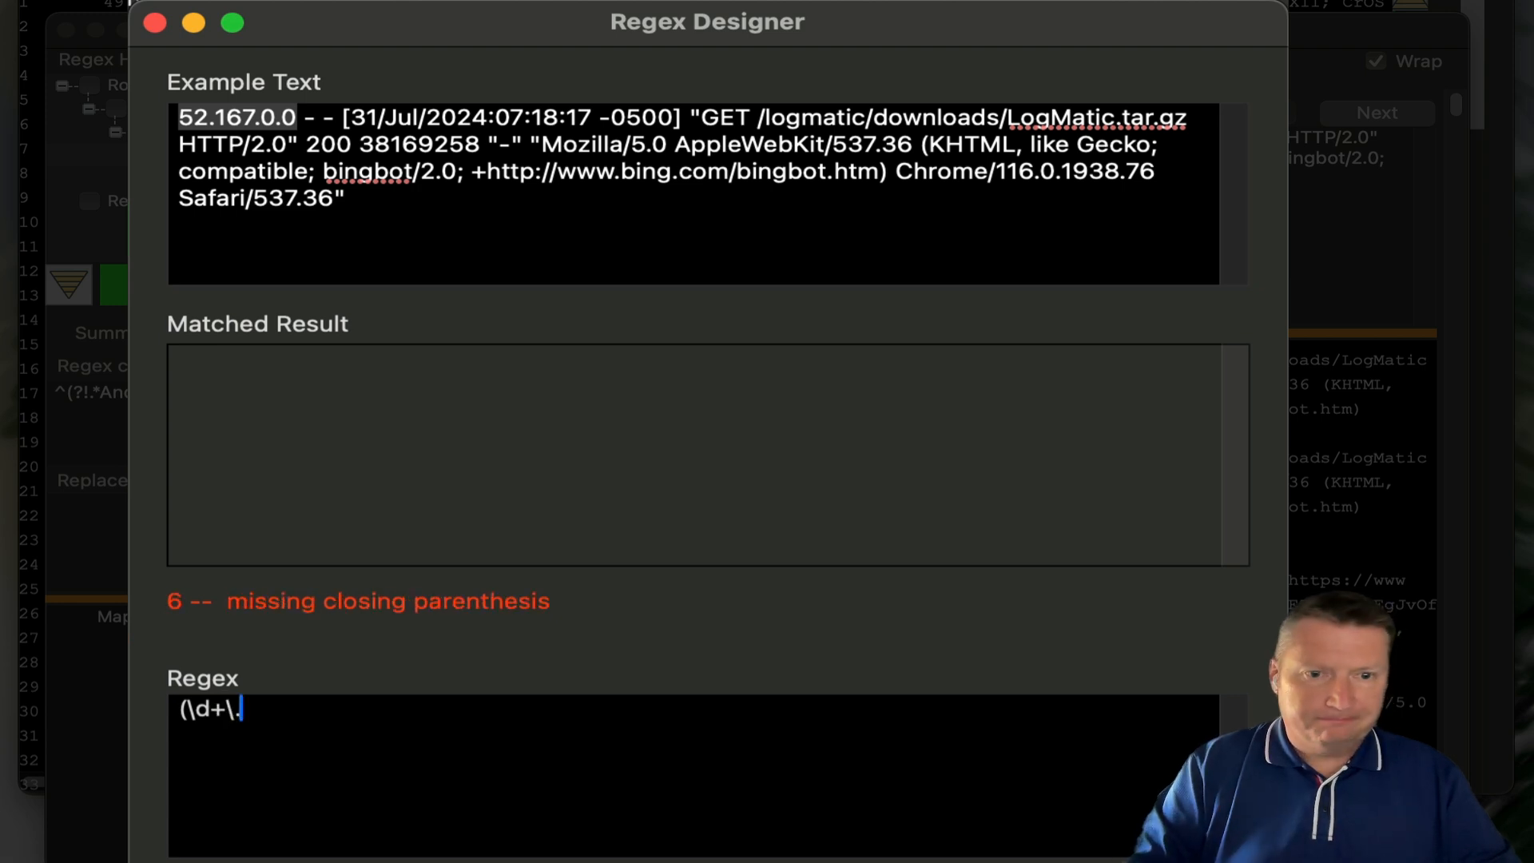
type("\\d+\\")
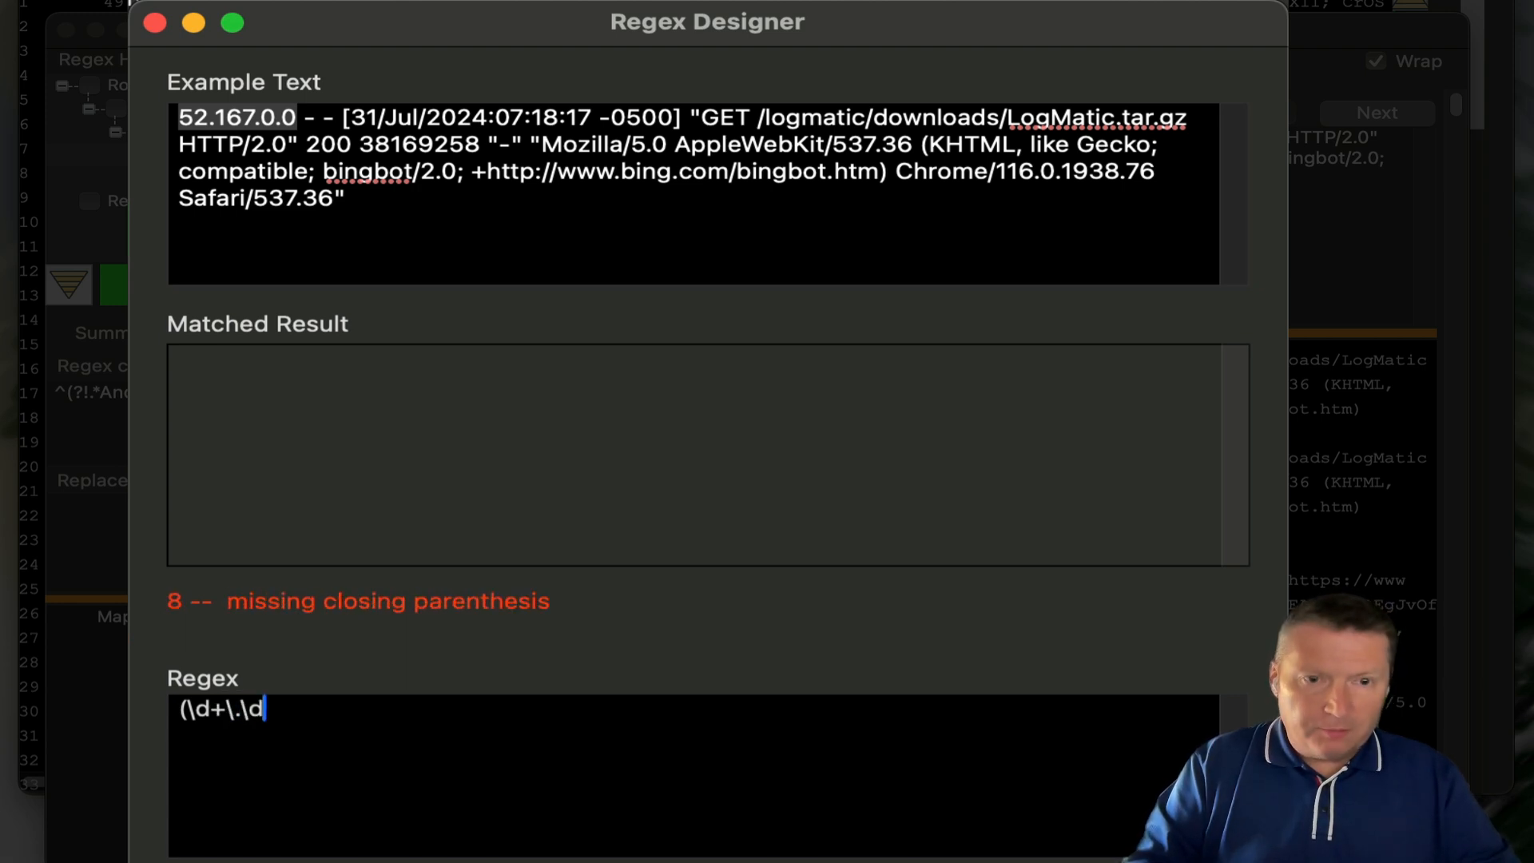
type(".")
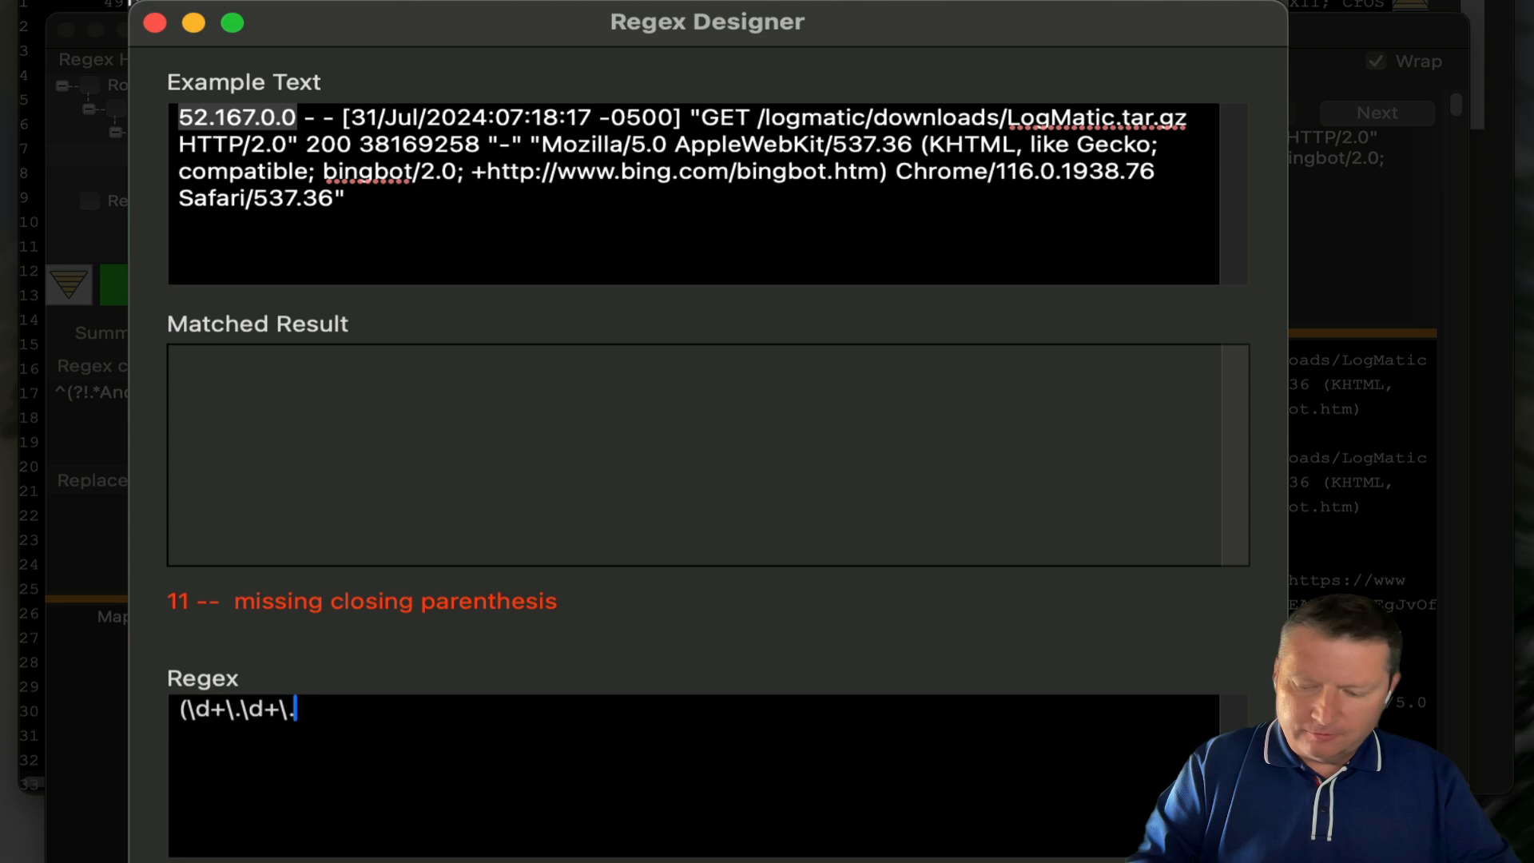
type("\\d")
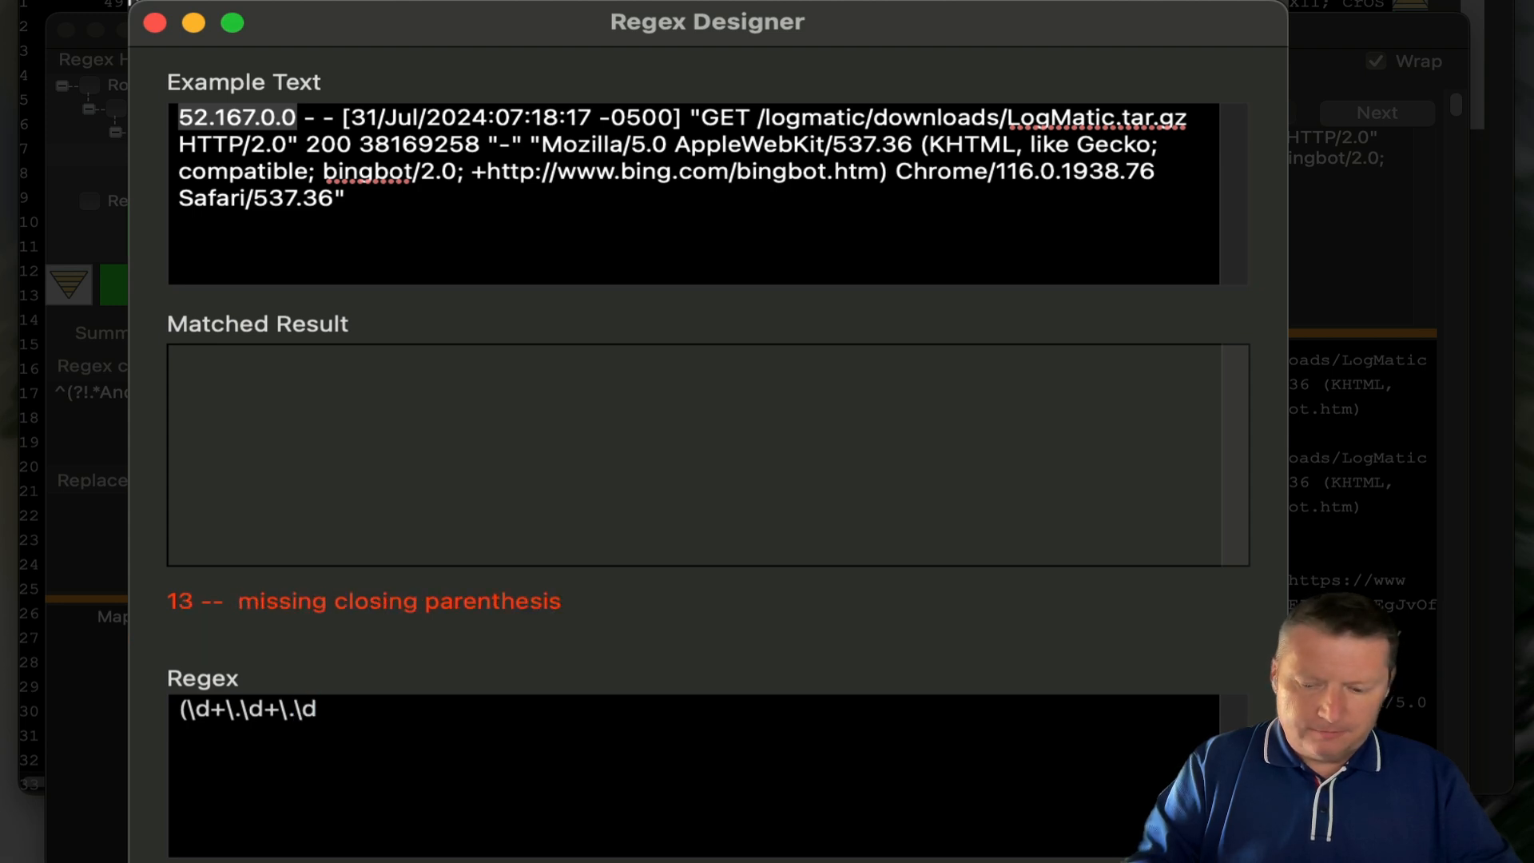
type("+\\.")
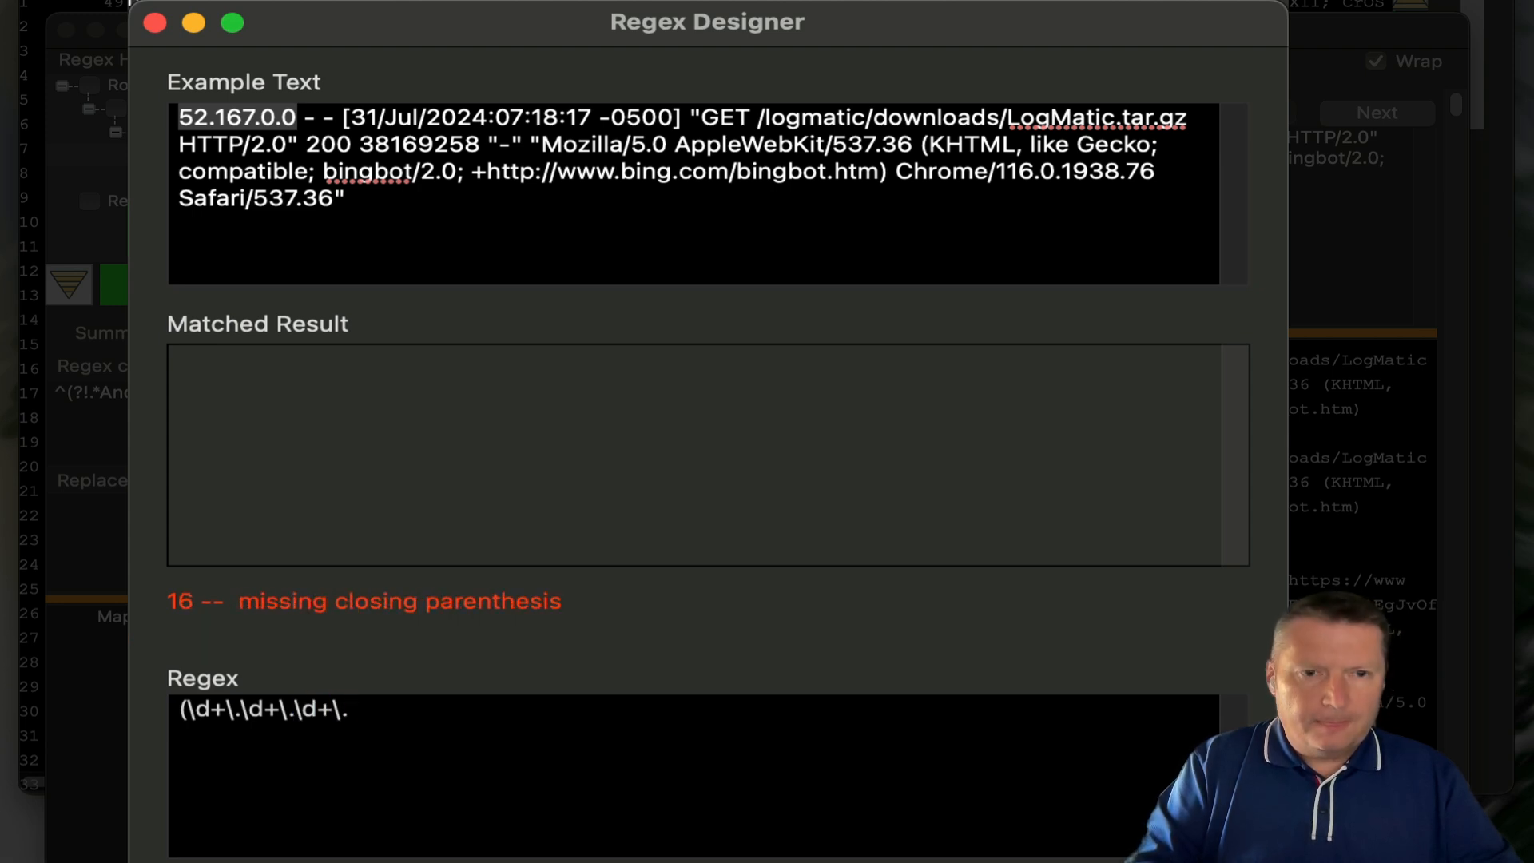
type(")")
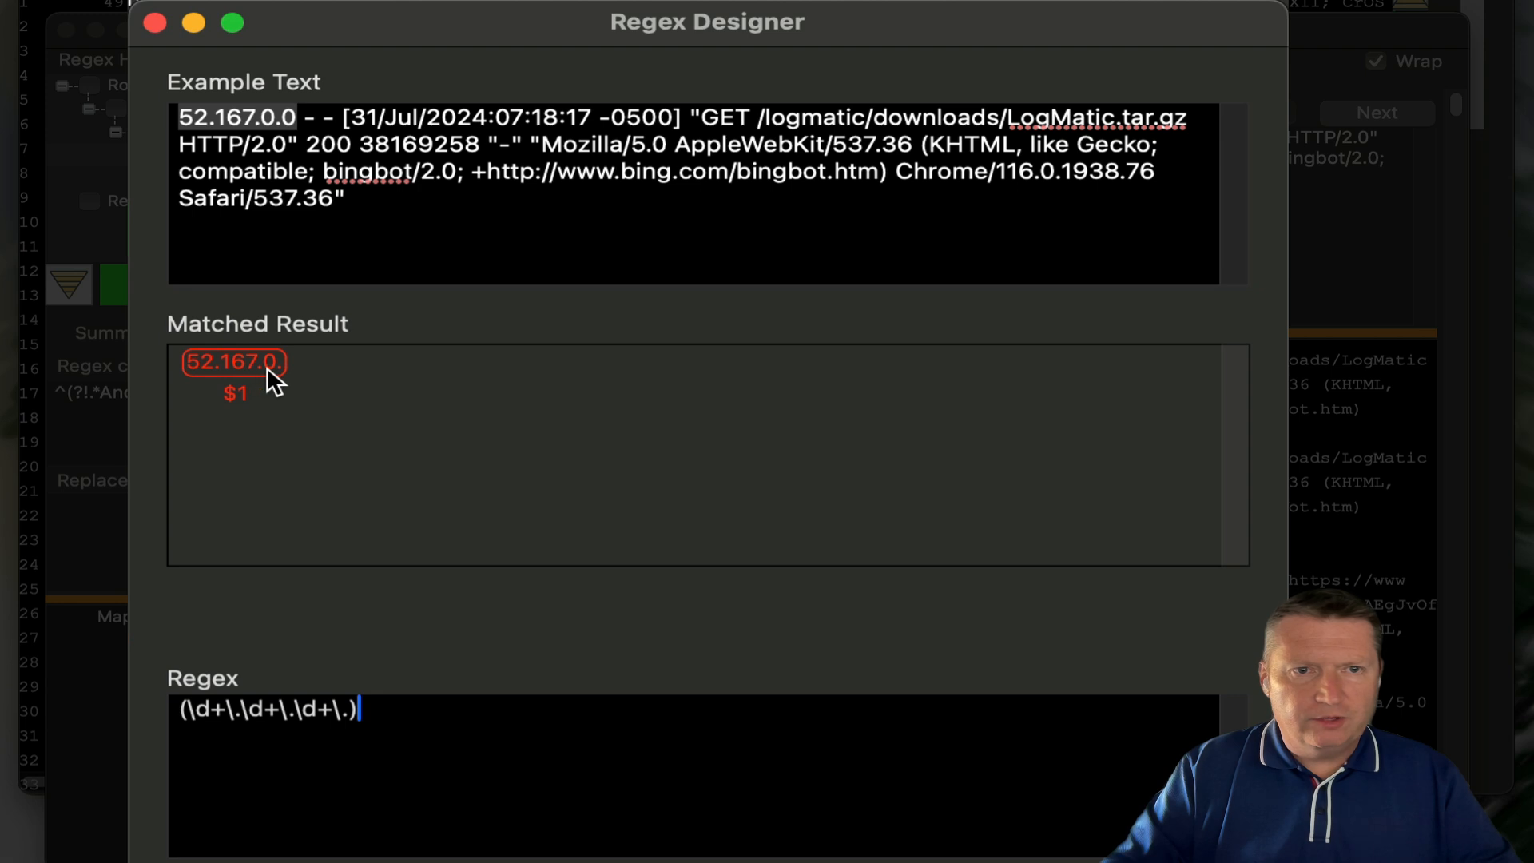
- Extend the regex to (\d+\.\d+\.\d+\.\d+)\s+(.*?)\s+(.*?)\s+ to capture the IP and both dash fields
left_click(352, 710)
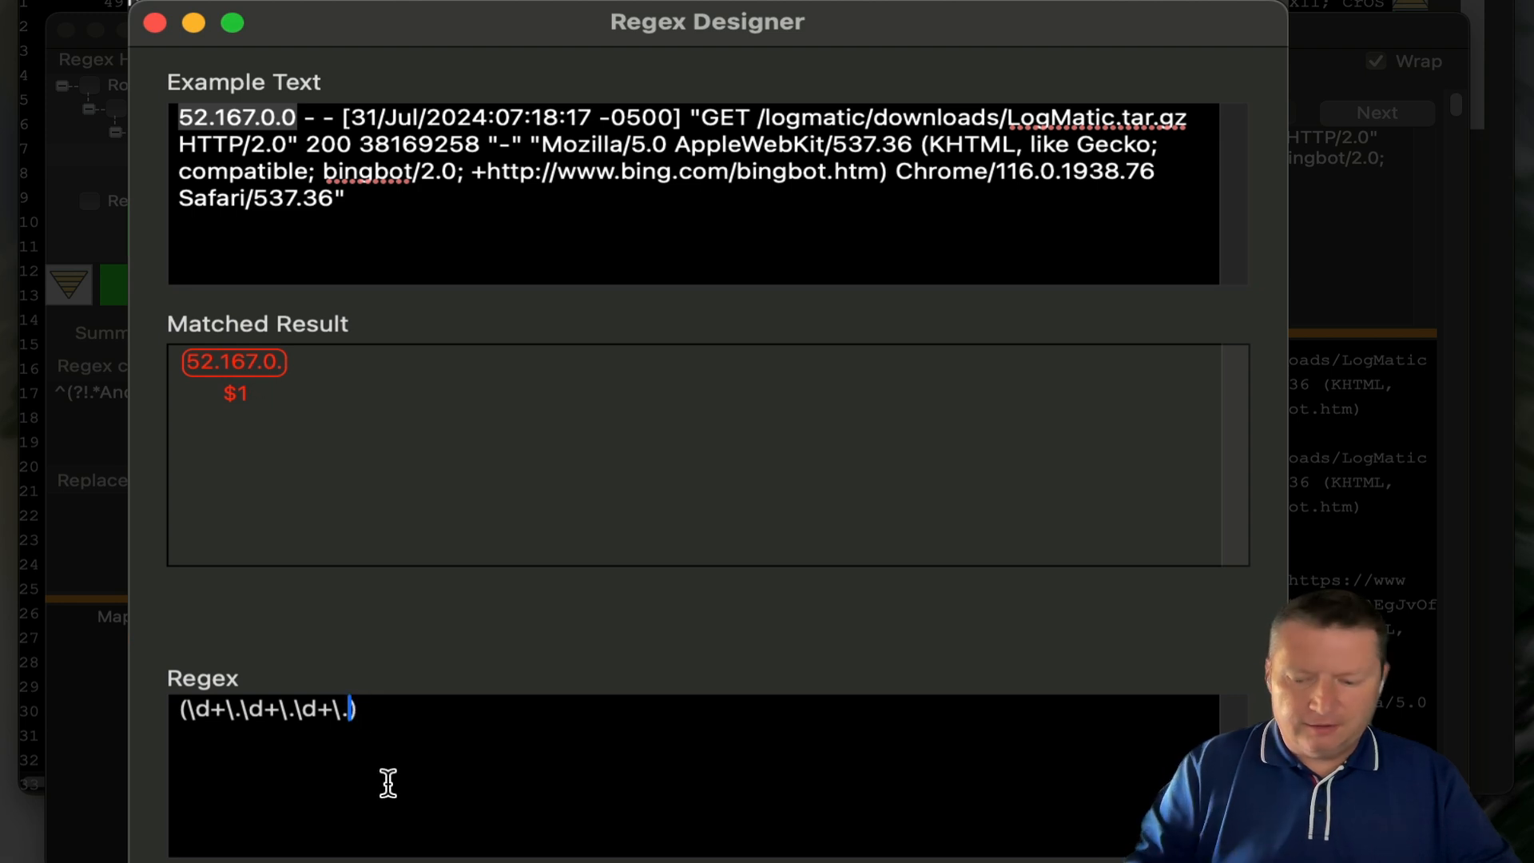
type("\\d+")
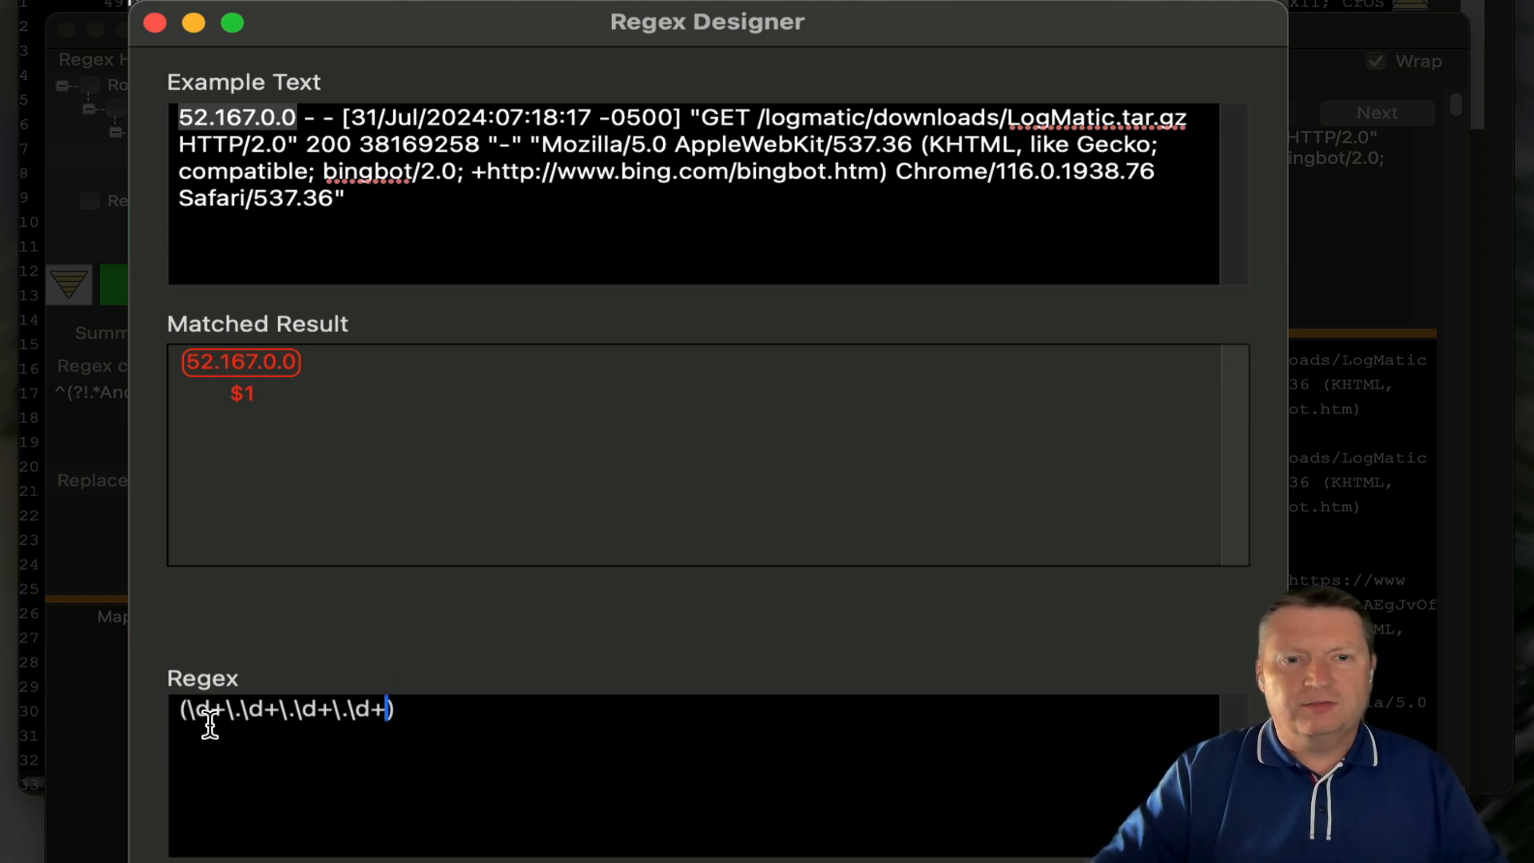
left_click(421, 721)
type("\\s+")
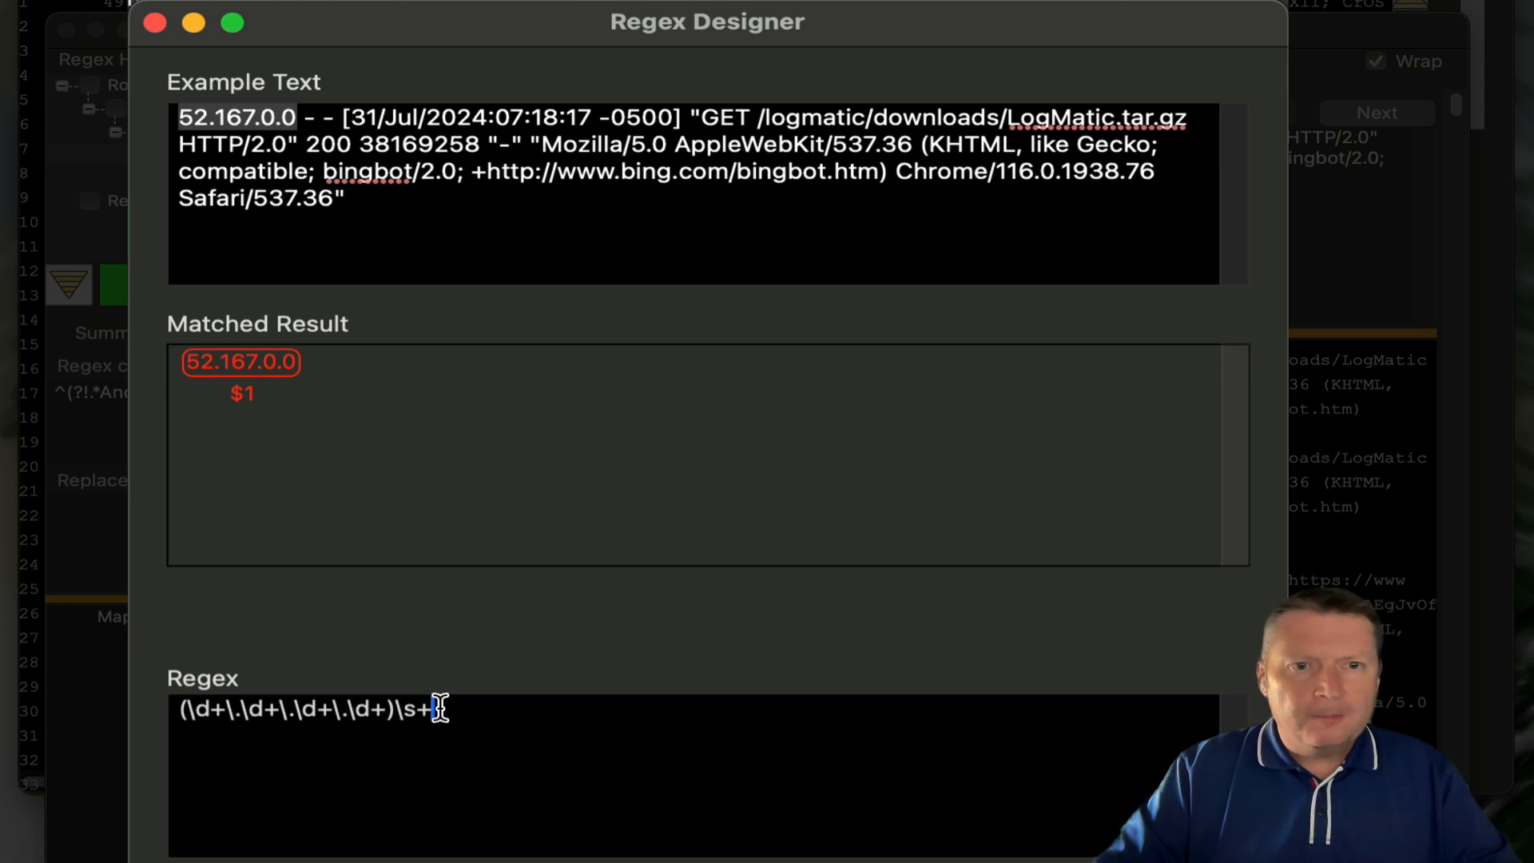
left_click_drag(306, 119, 331, 124)
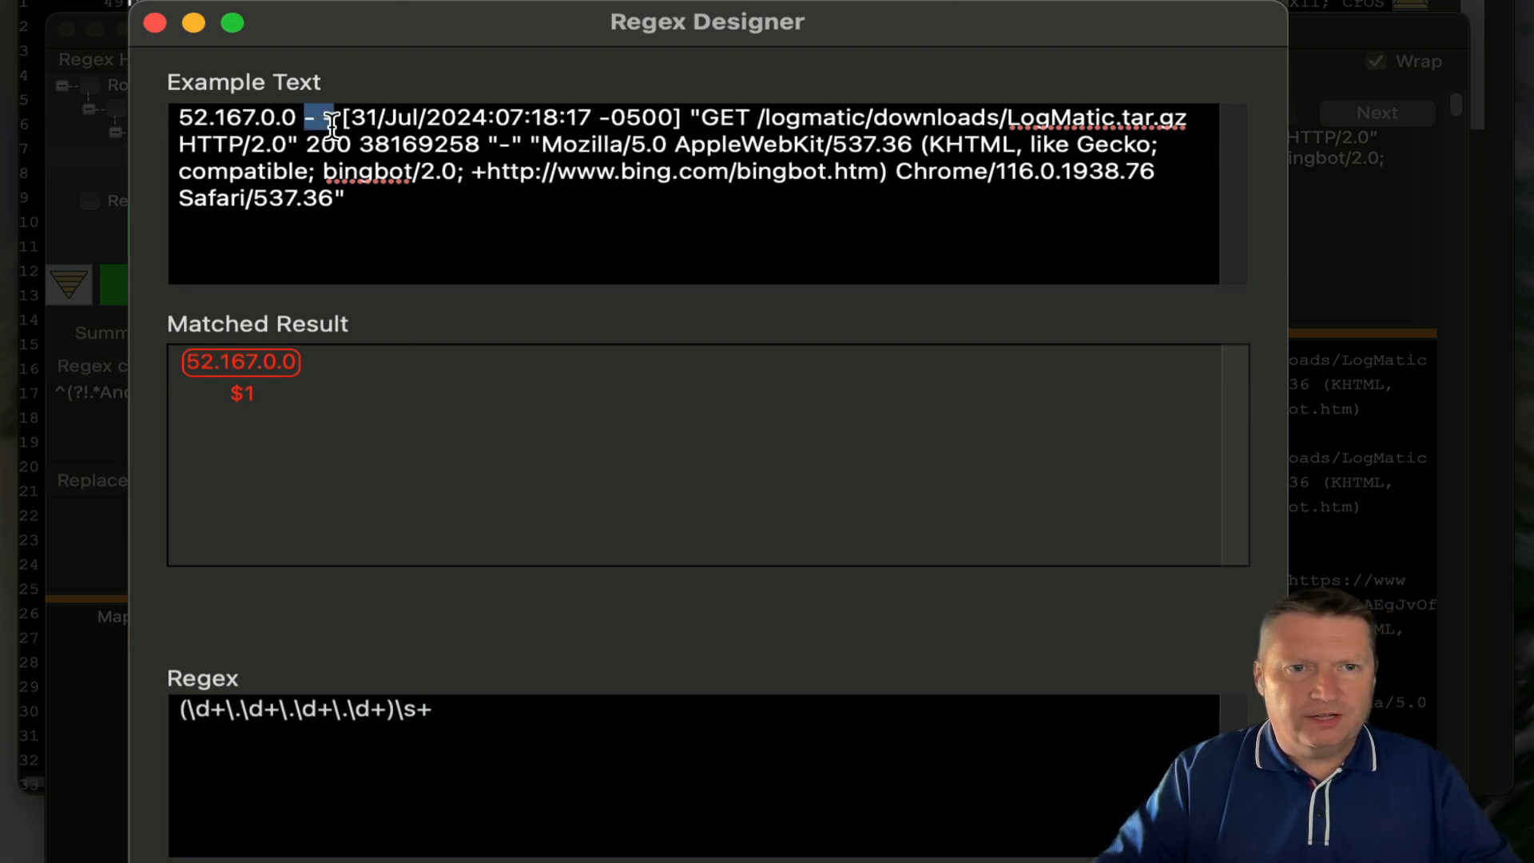
left_click(454, 710)
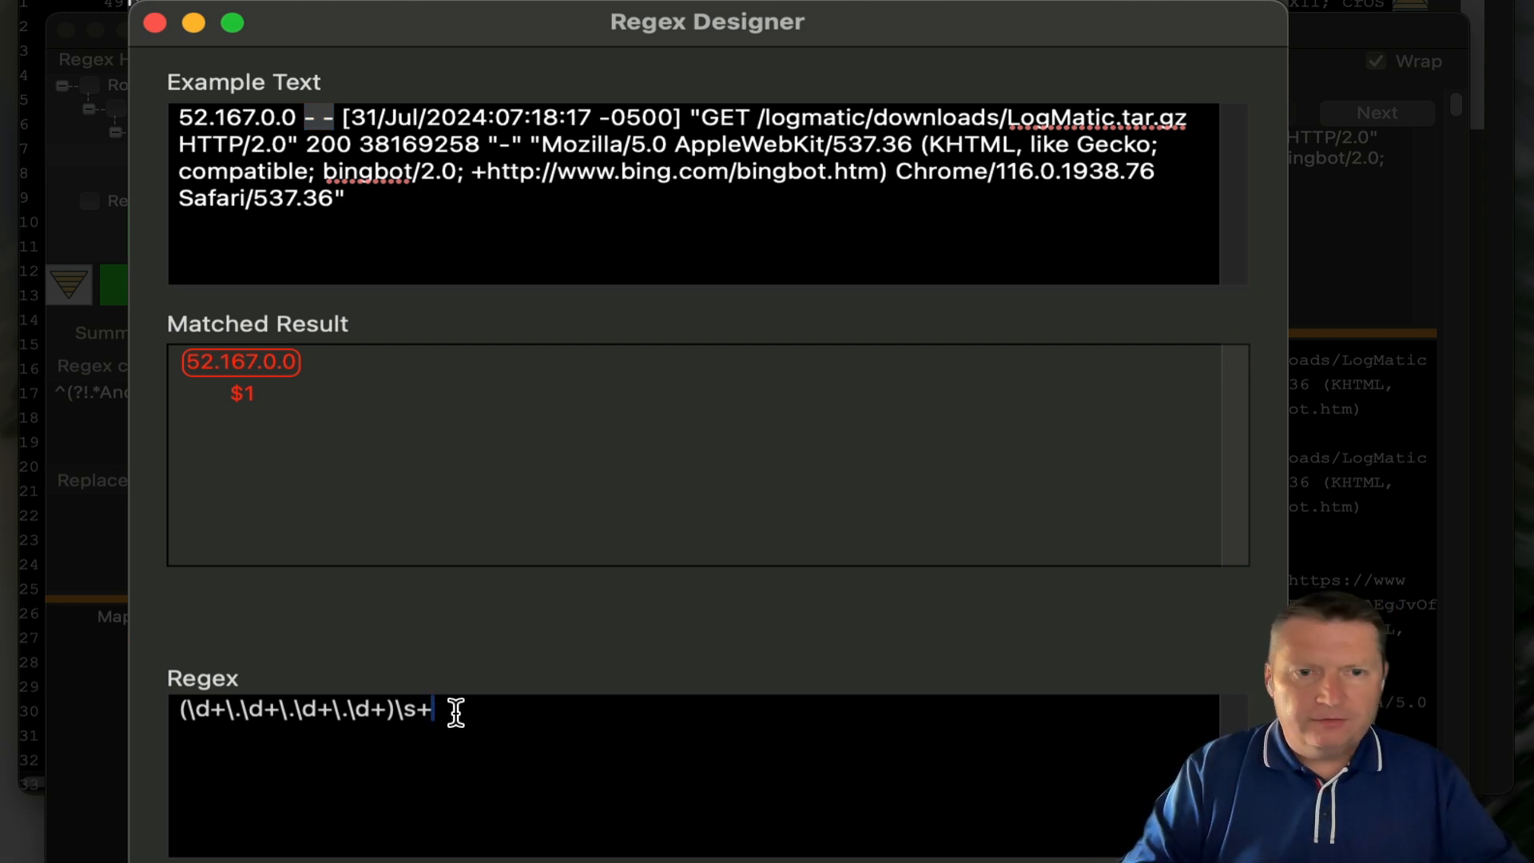
type("(.*")
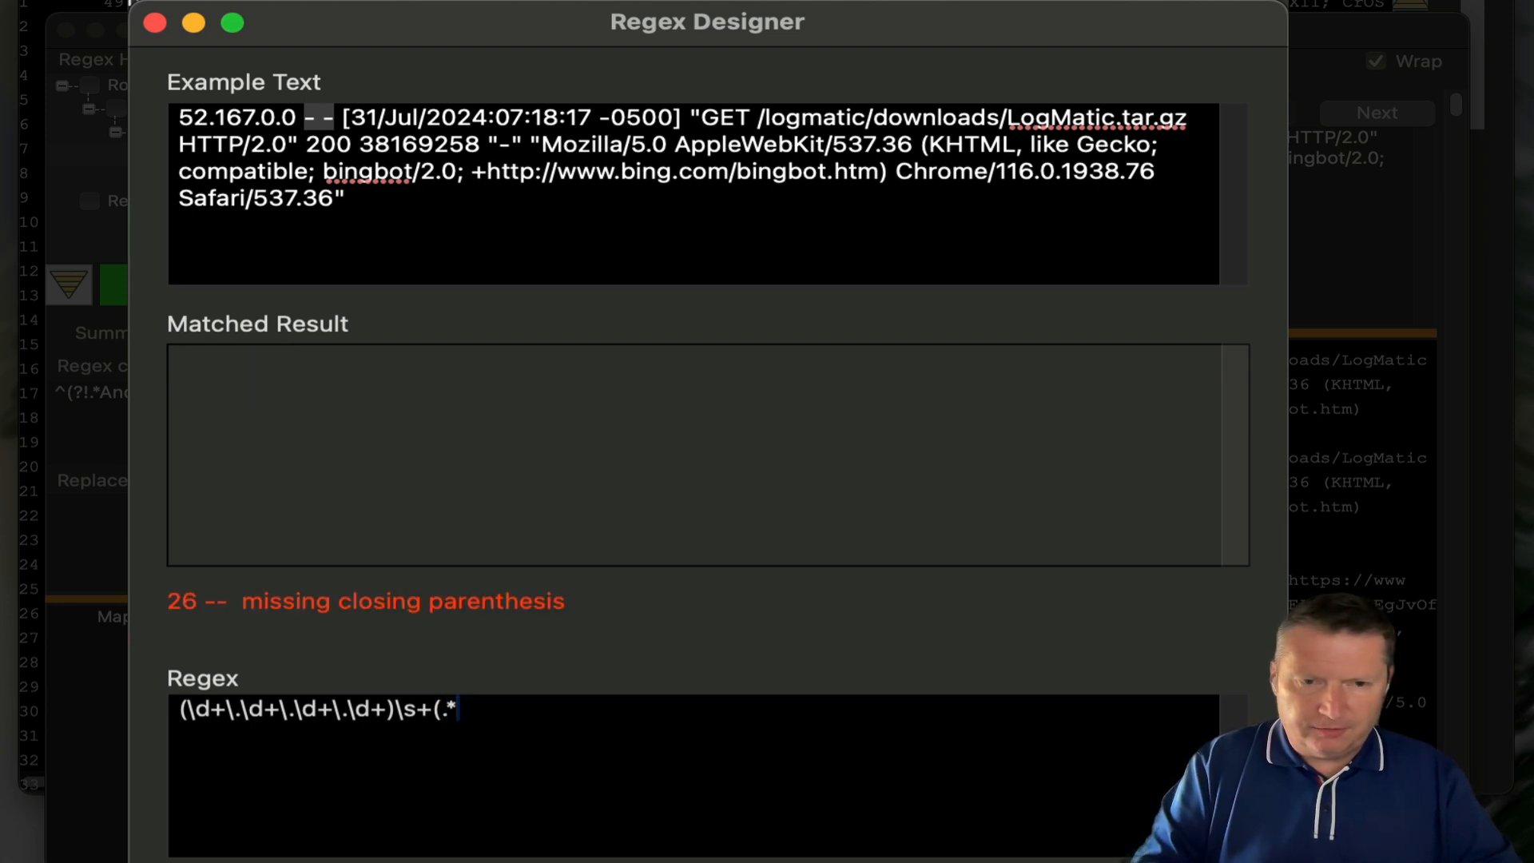
type("?)\\")
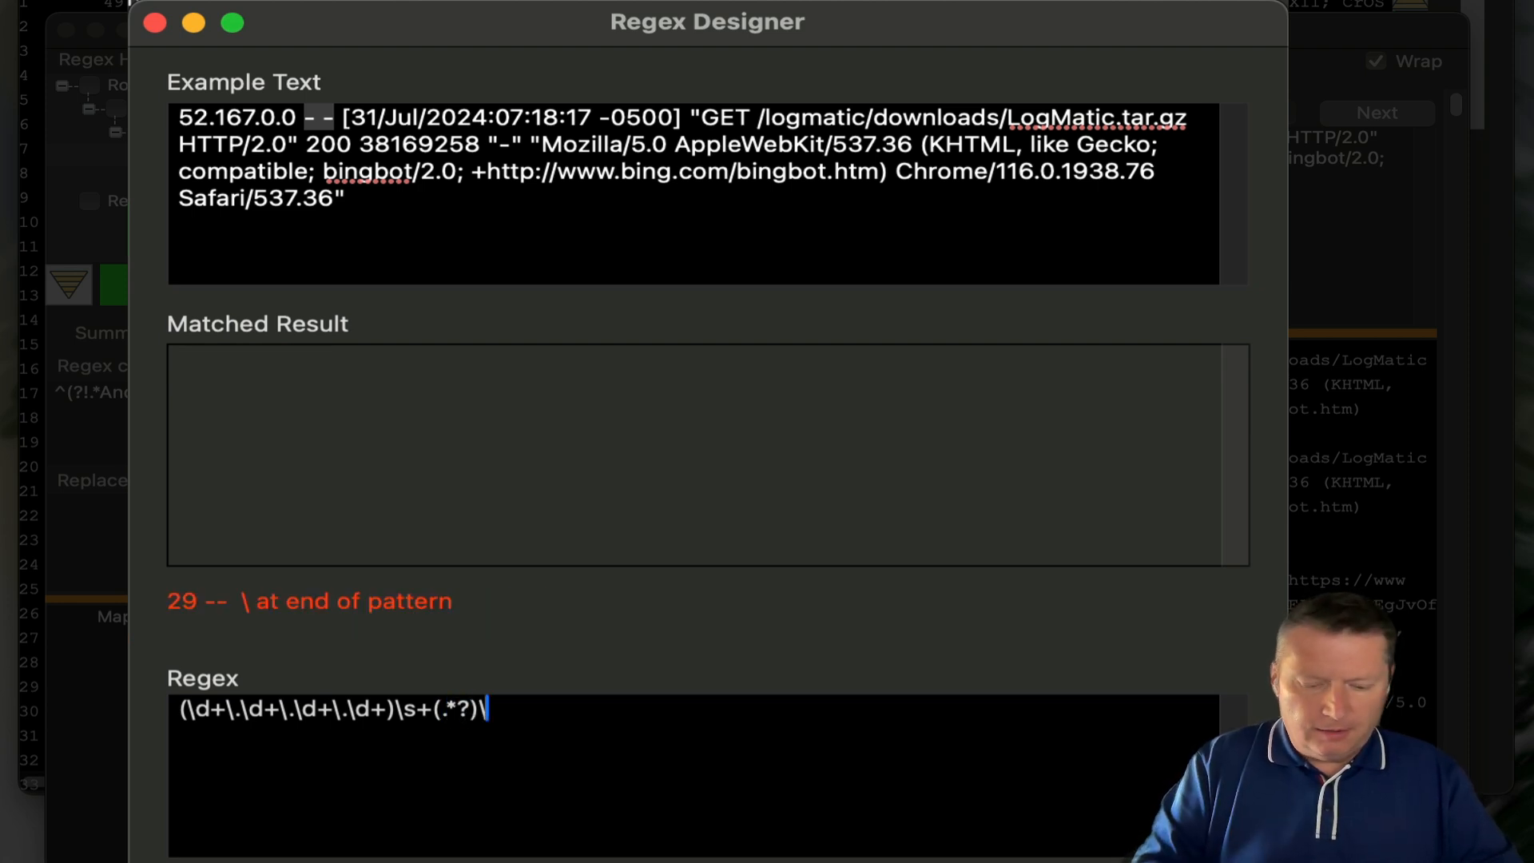
type("s+")
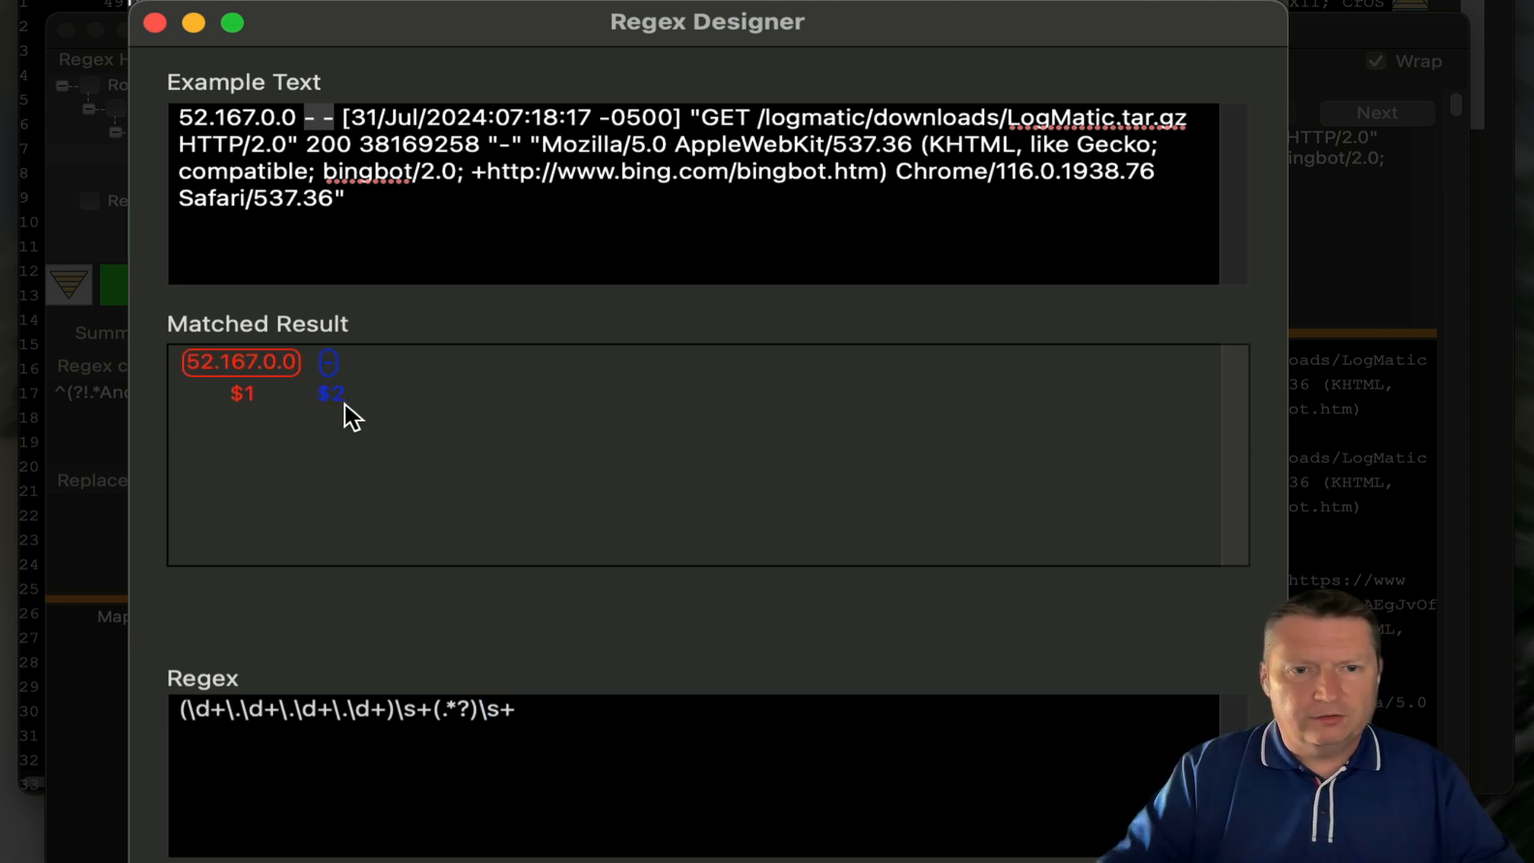
type("(")
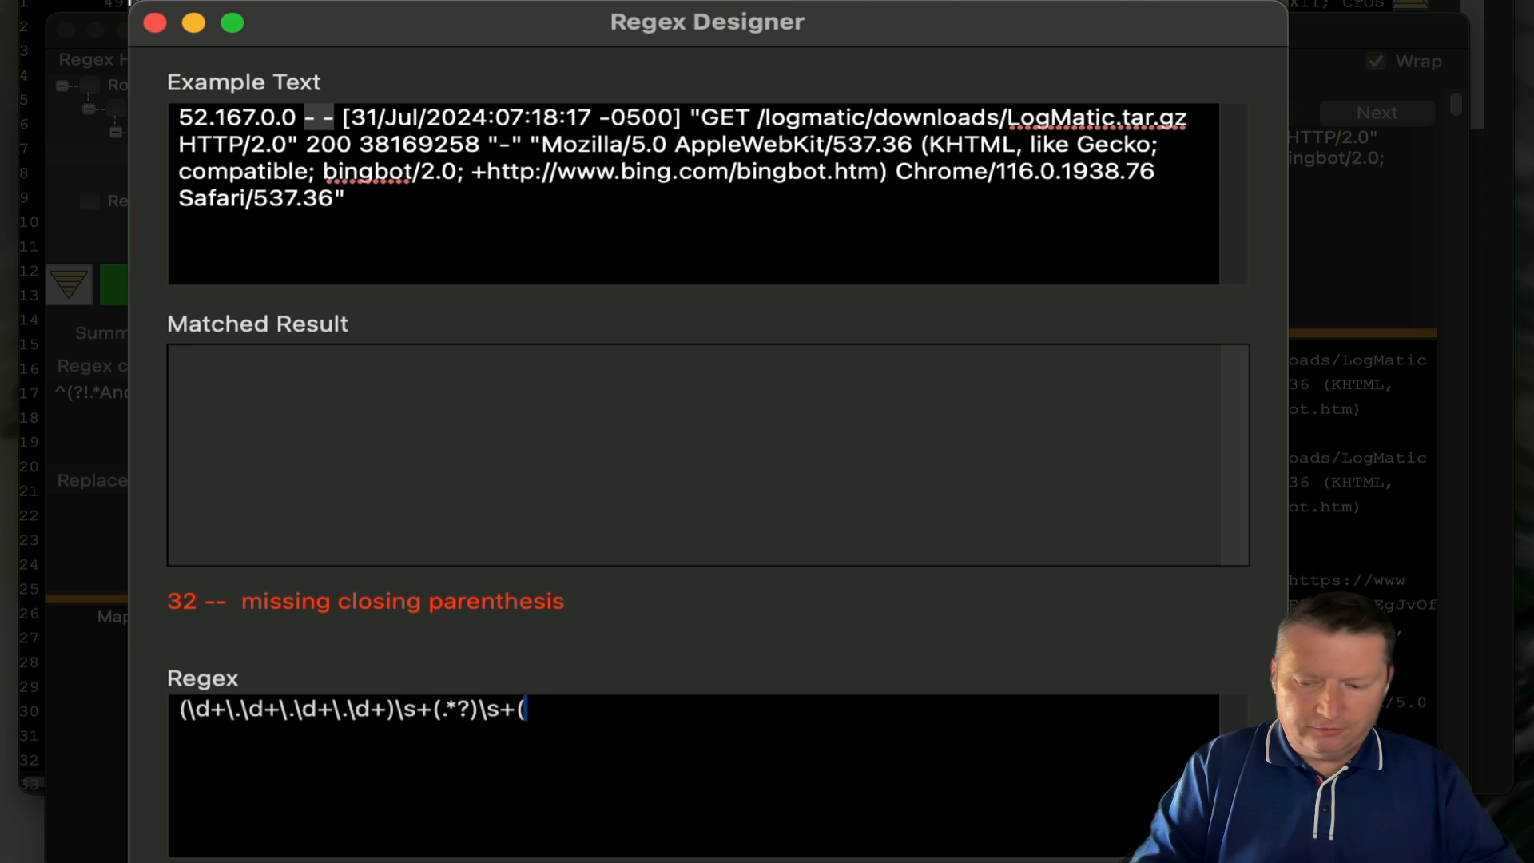
key("BackSpace")
type("(.")
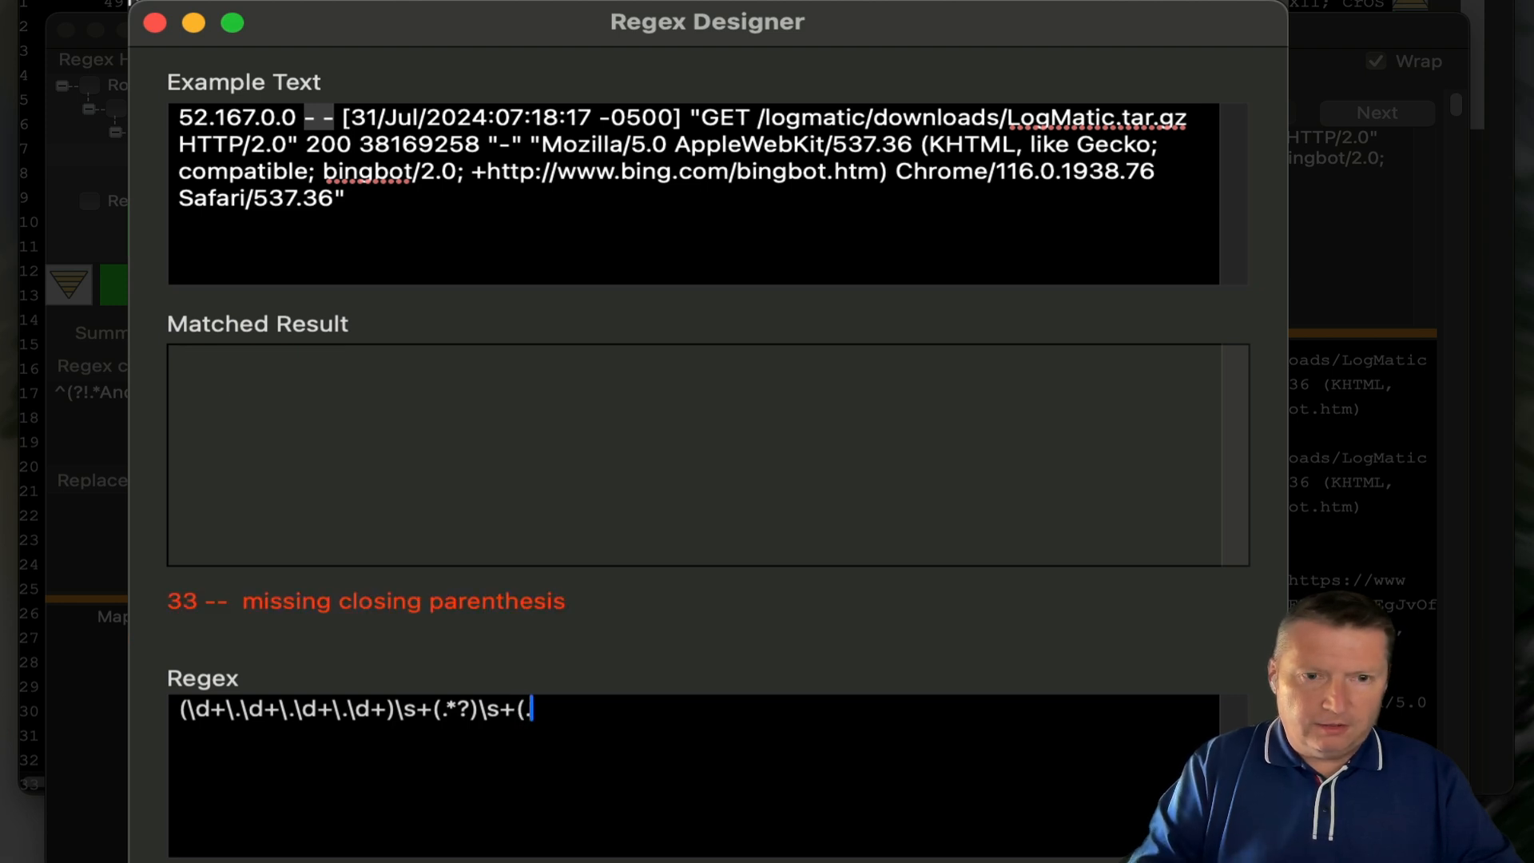
type("*?)\\s")
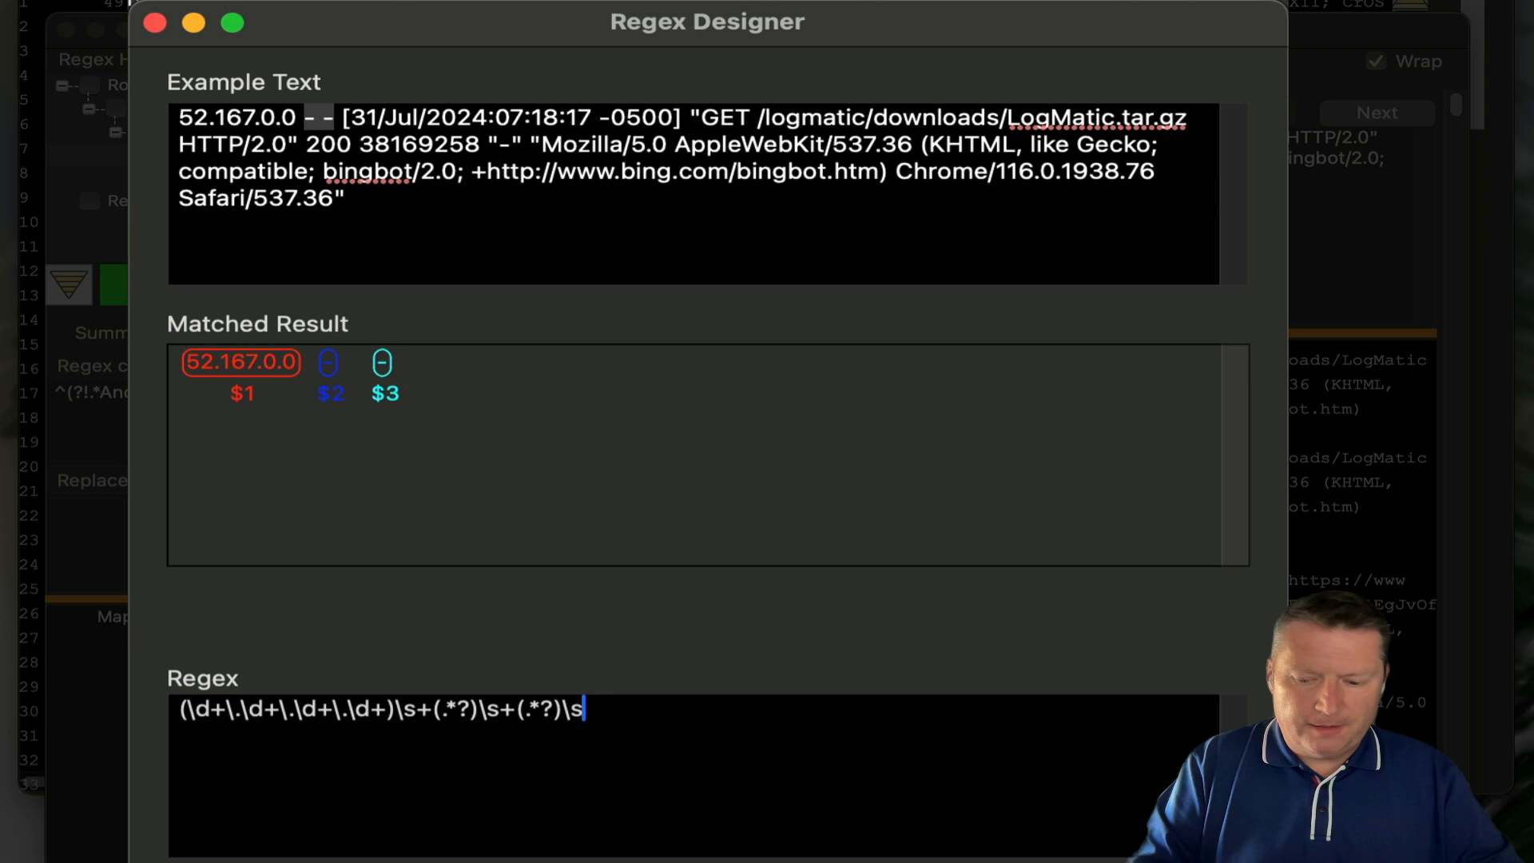
type("+")
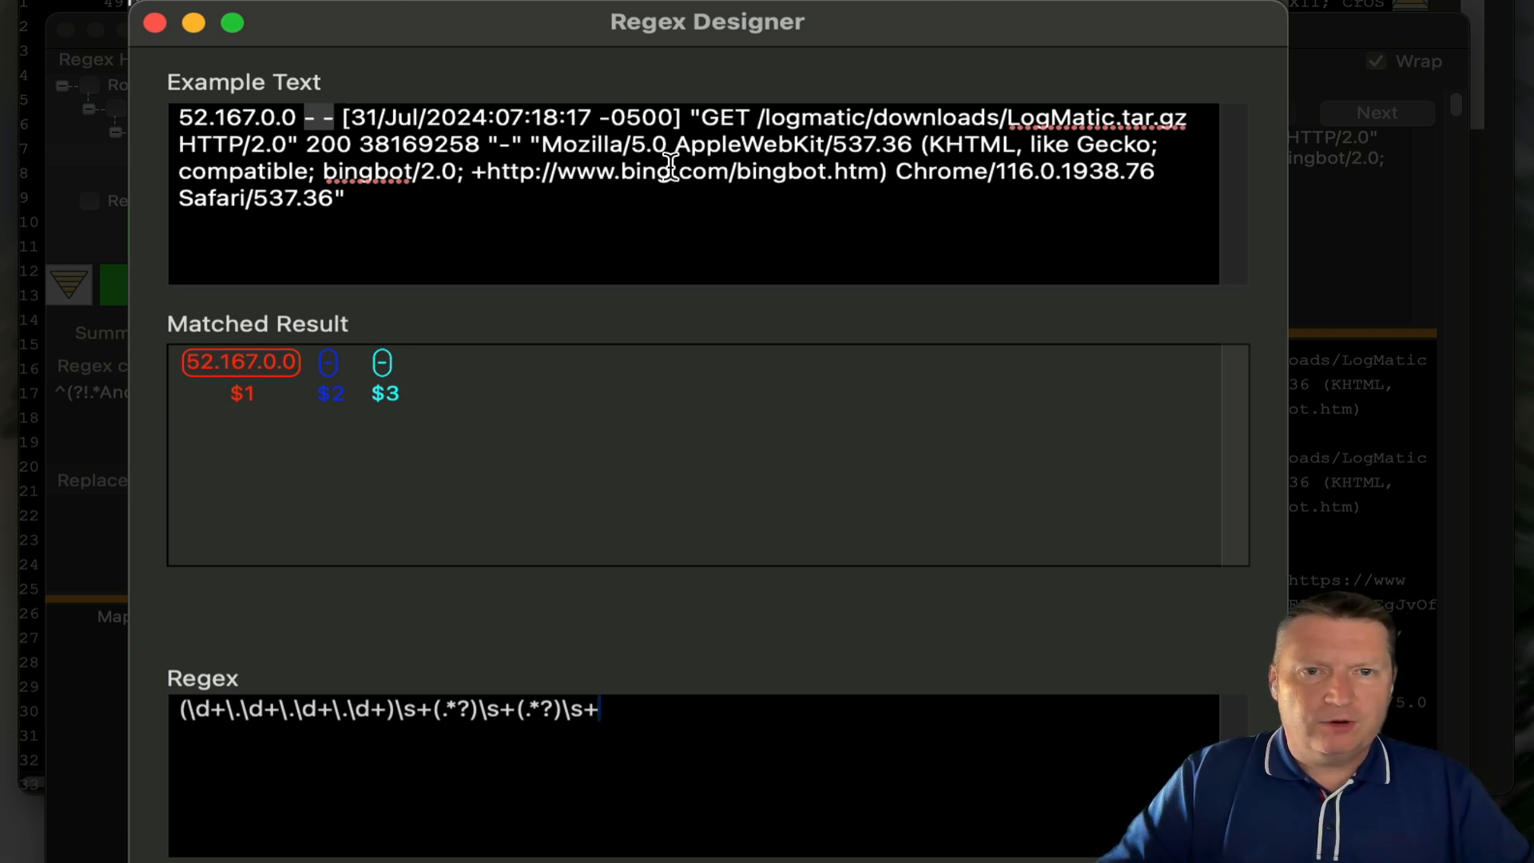
- Append \[(.*?)\]\s+" to capture the timestamp 31/Jul/2024:07:18:17 -0500 as group $4
type("\\[")
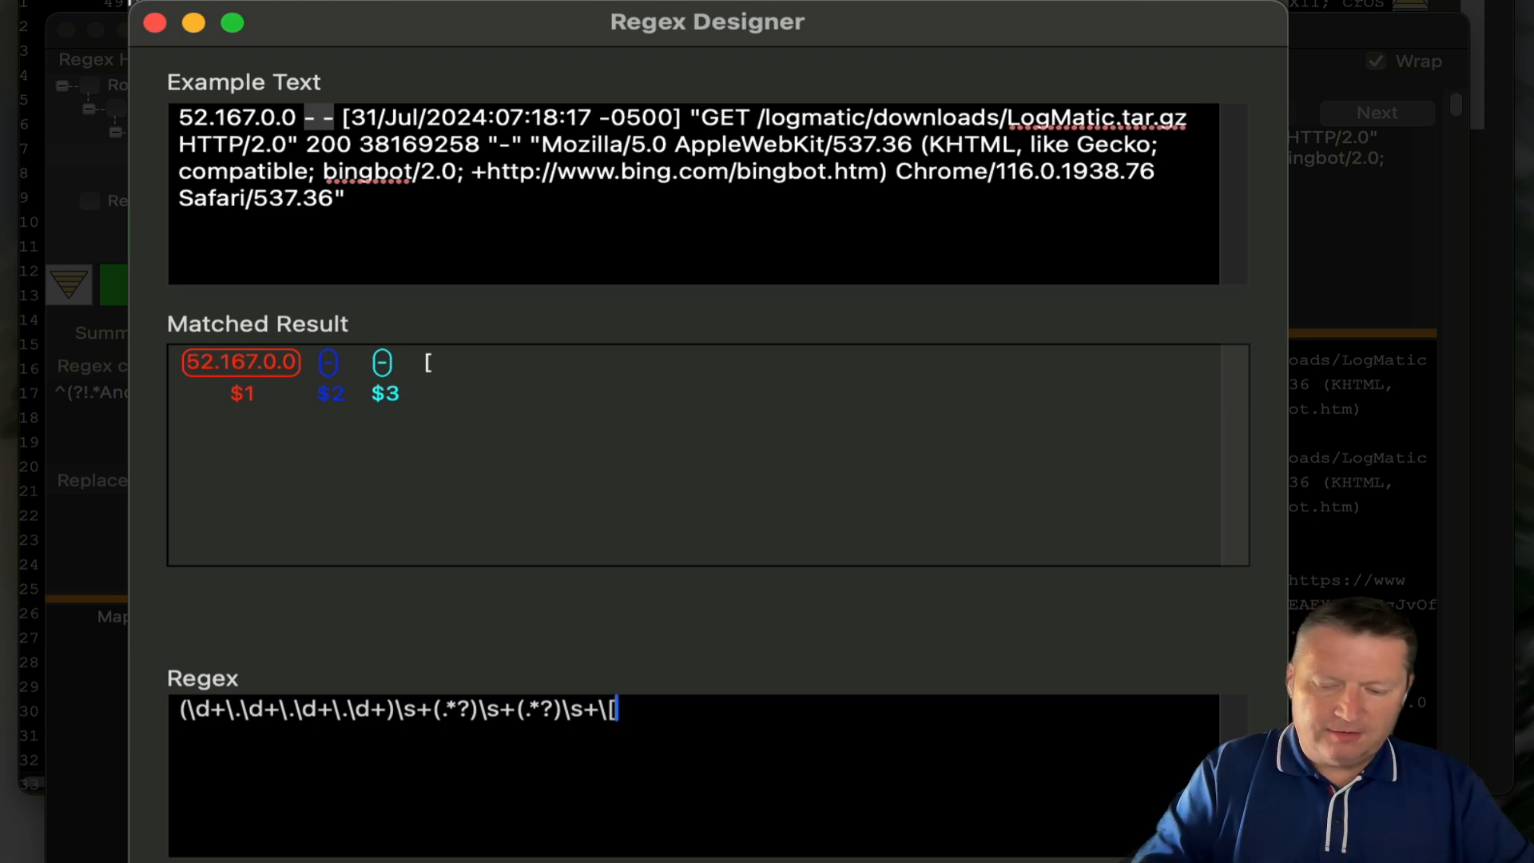
type("(.*")
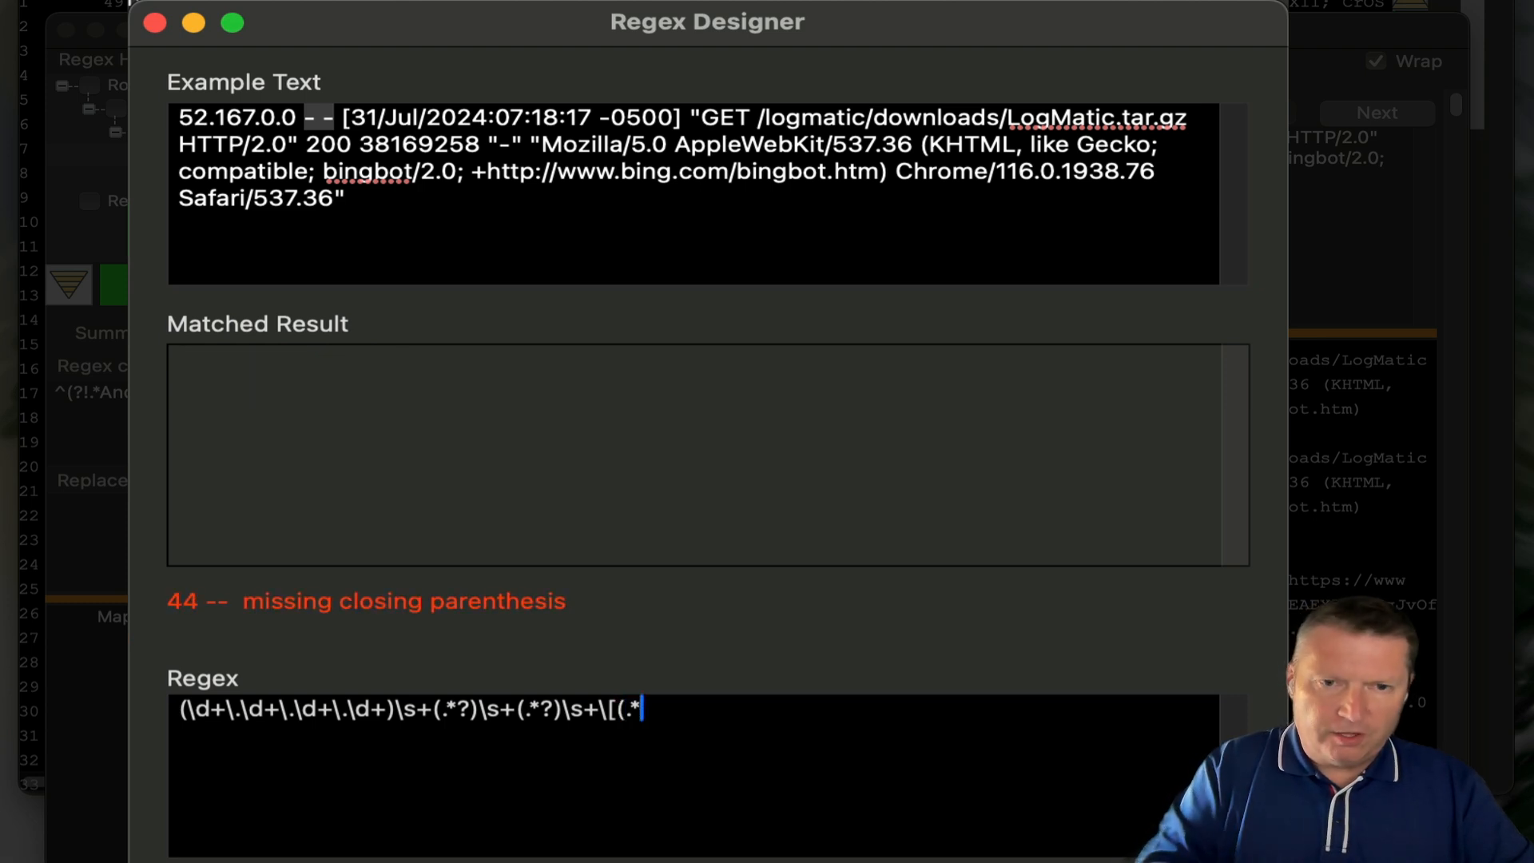
type("?)")
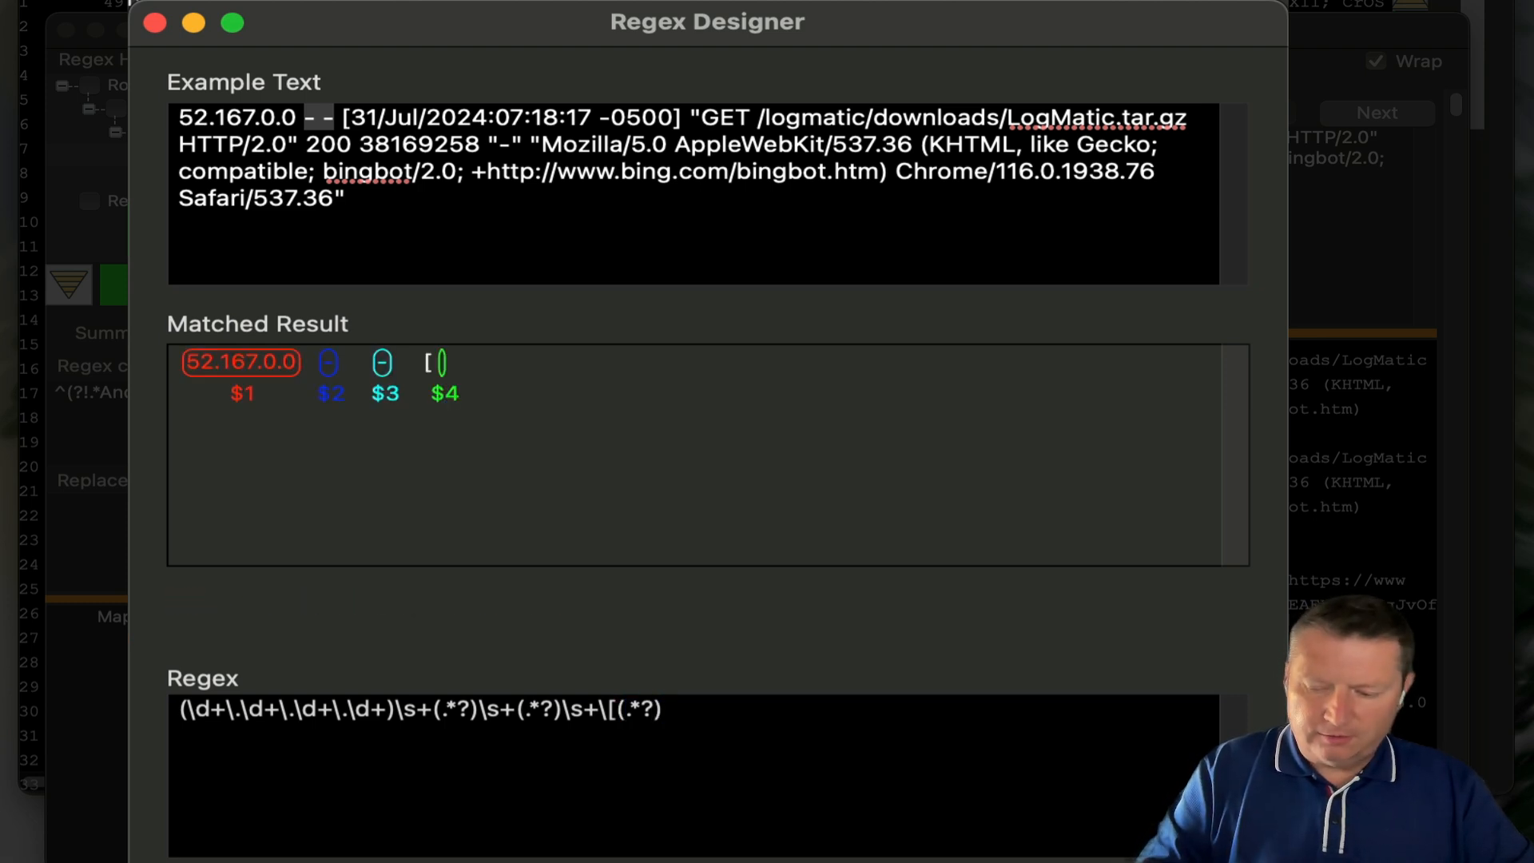
type("\\]")
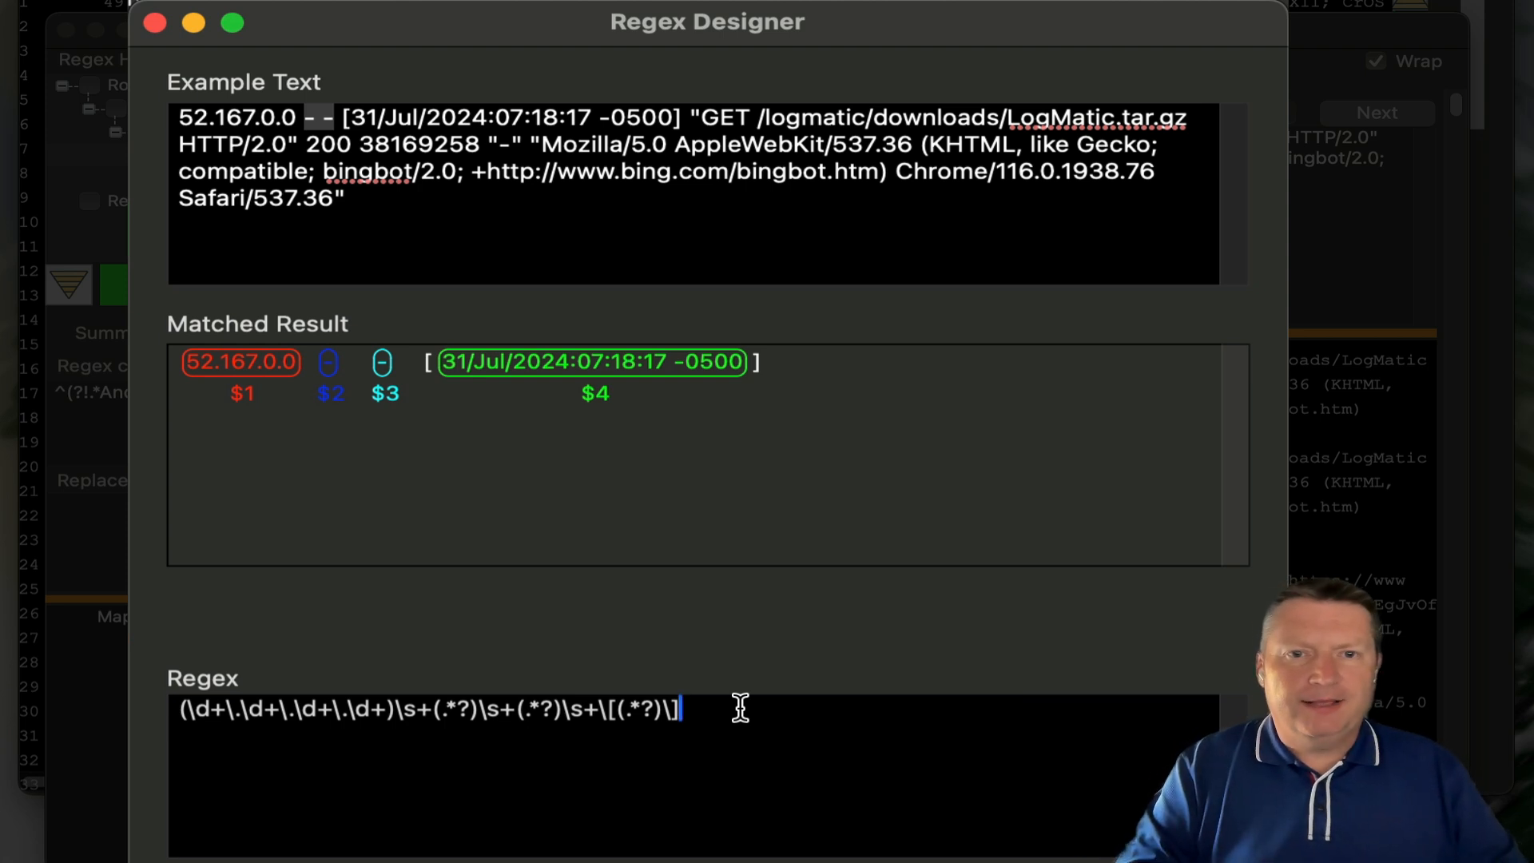
type("\\s")
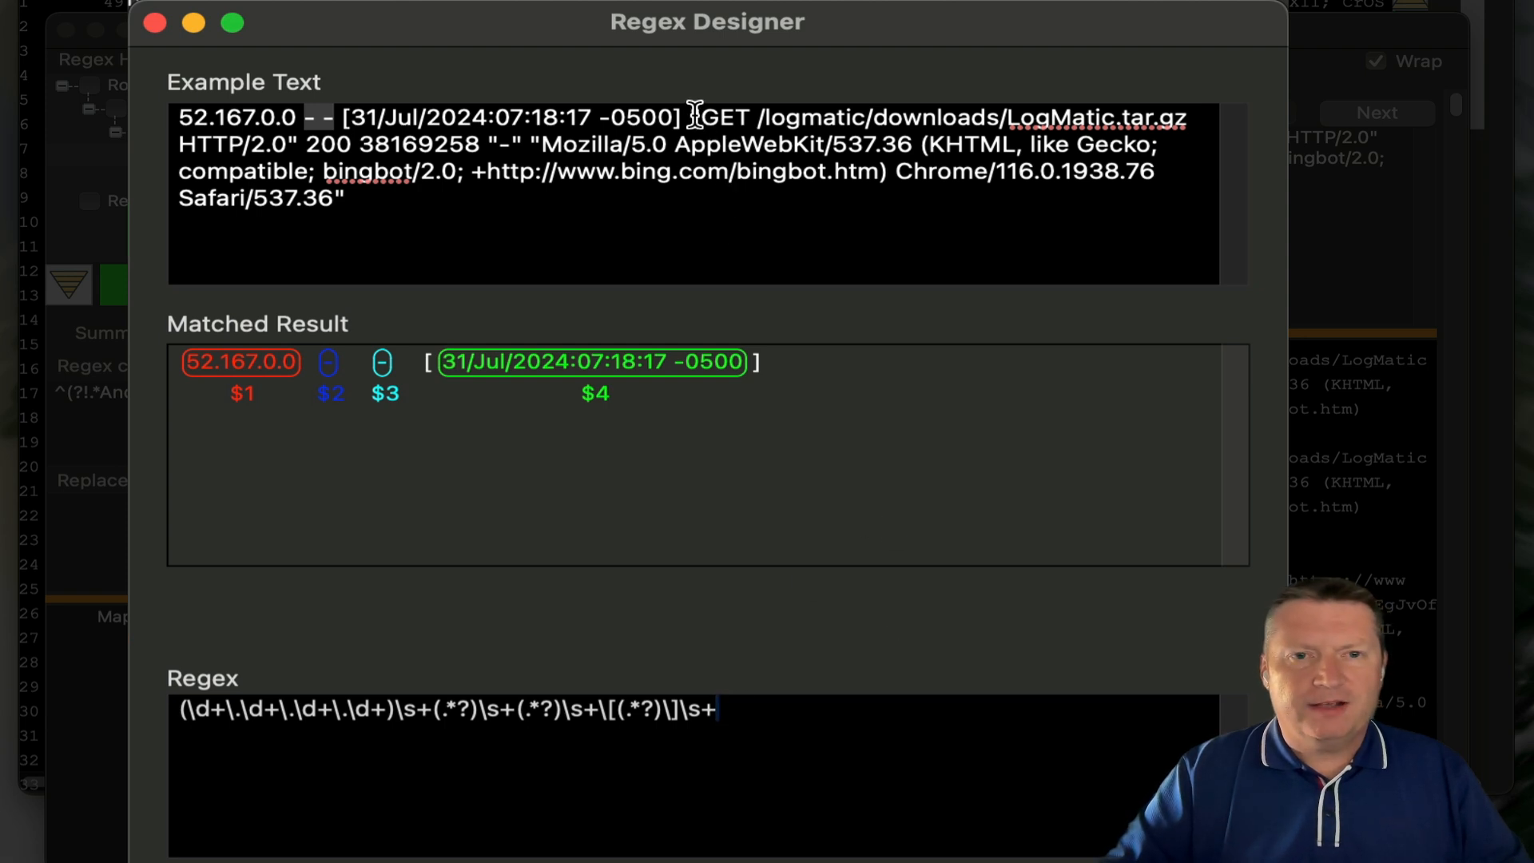
type("+")
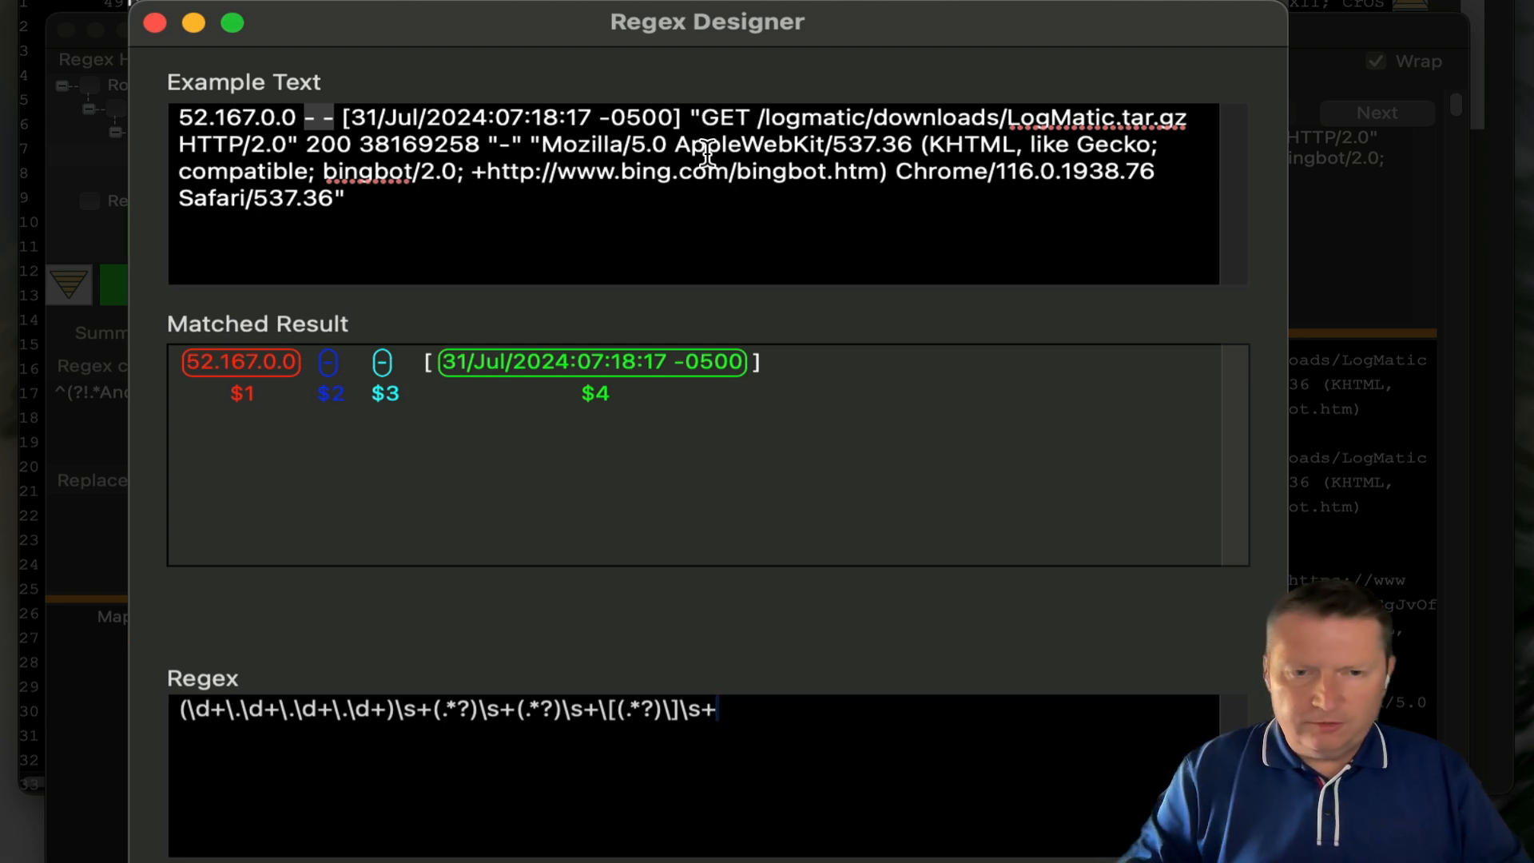
type("\"")
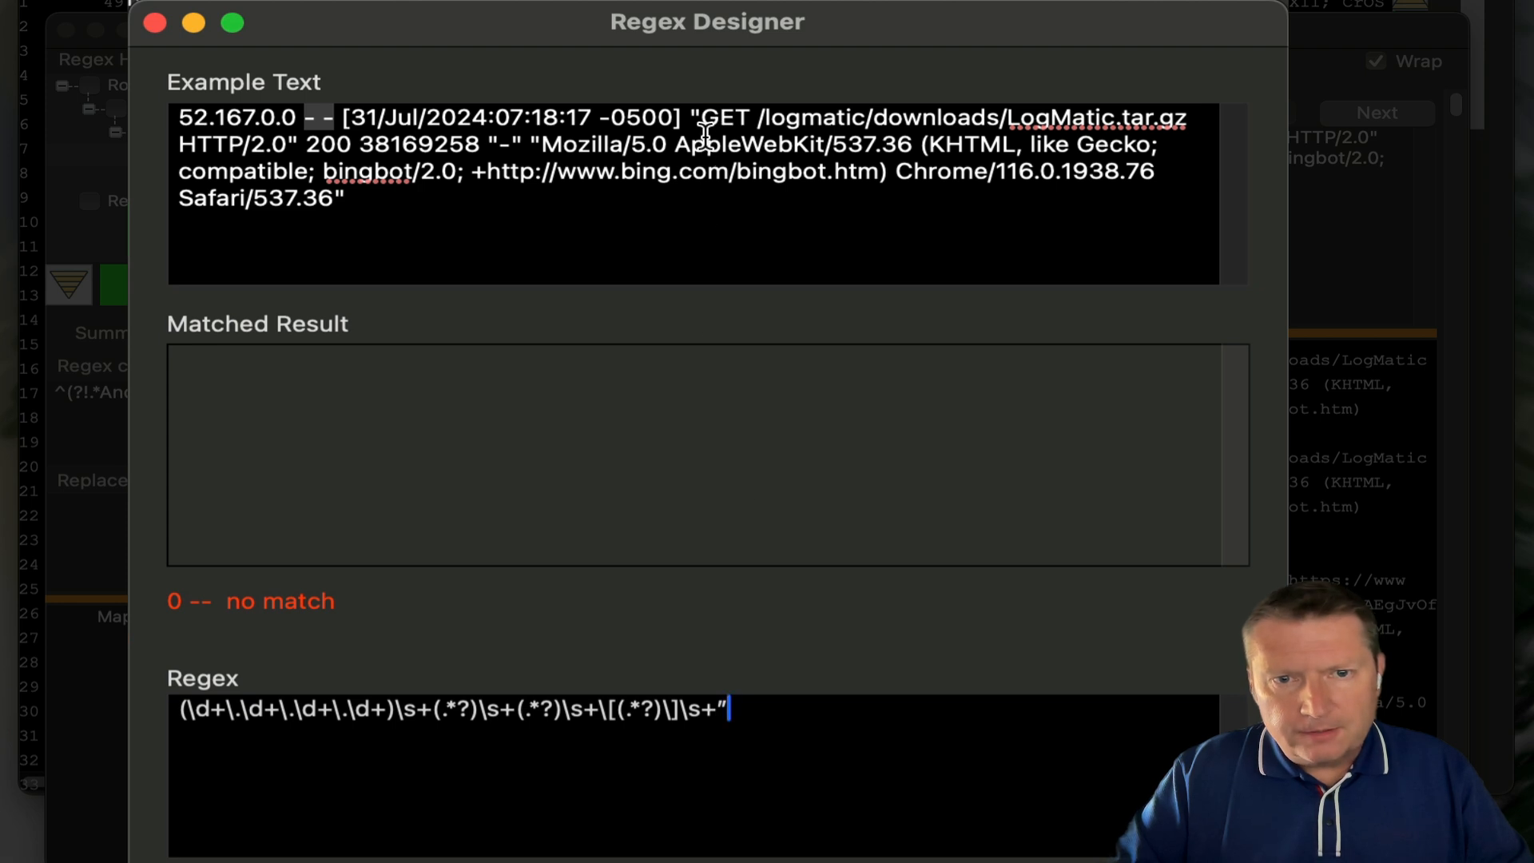
- Replace the regex's trailing quote with a dot and append GET\s+\/logmatic\/downloads\/
left_click_drag(709, 122, 688, 113)
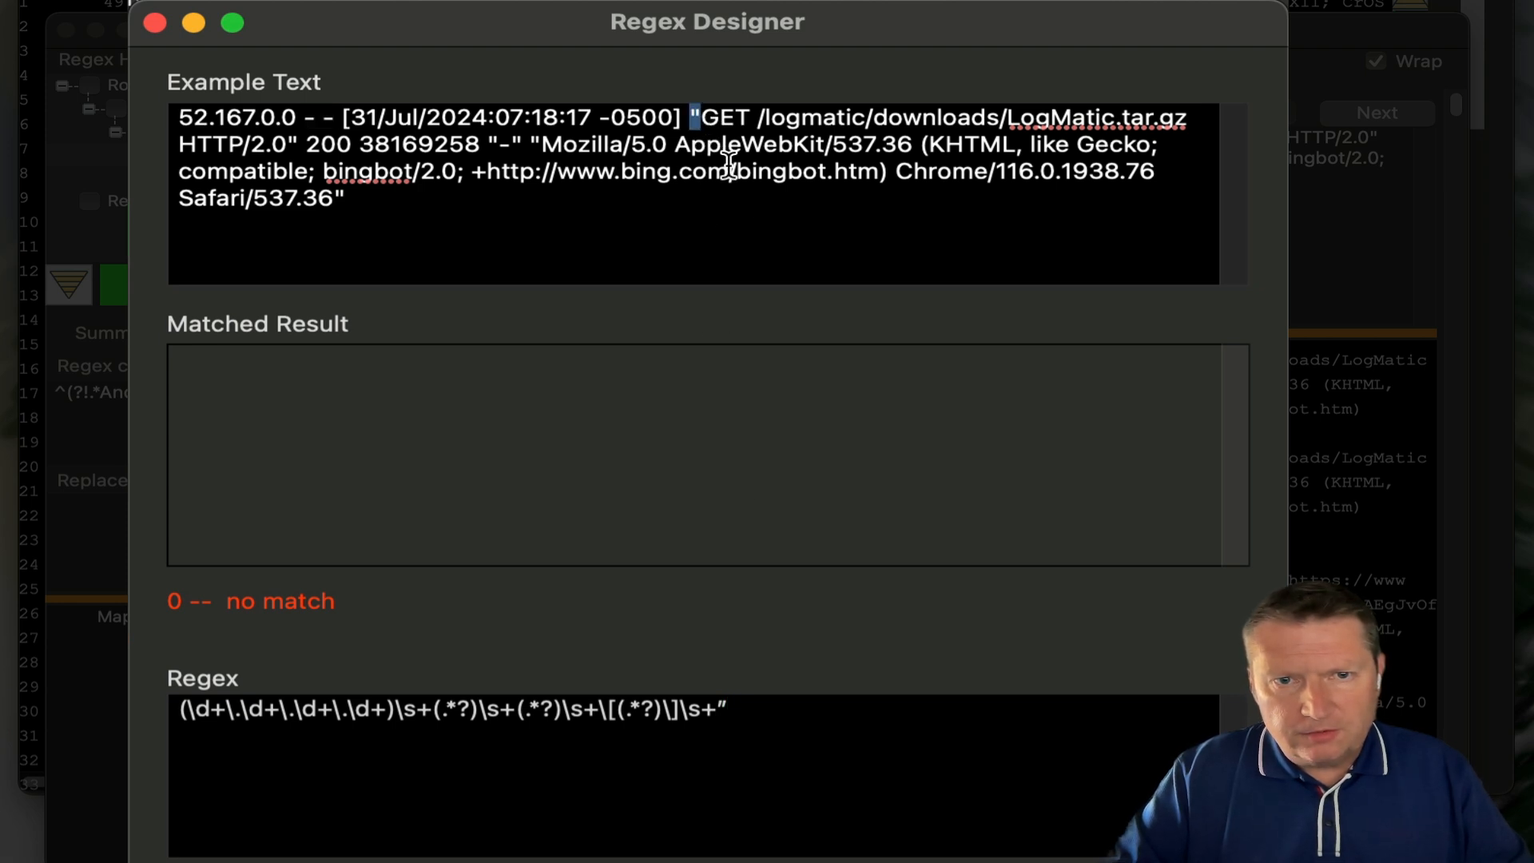
left_click(739, 707)
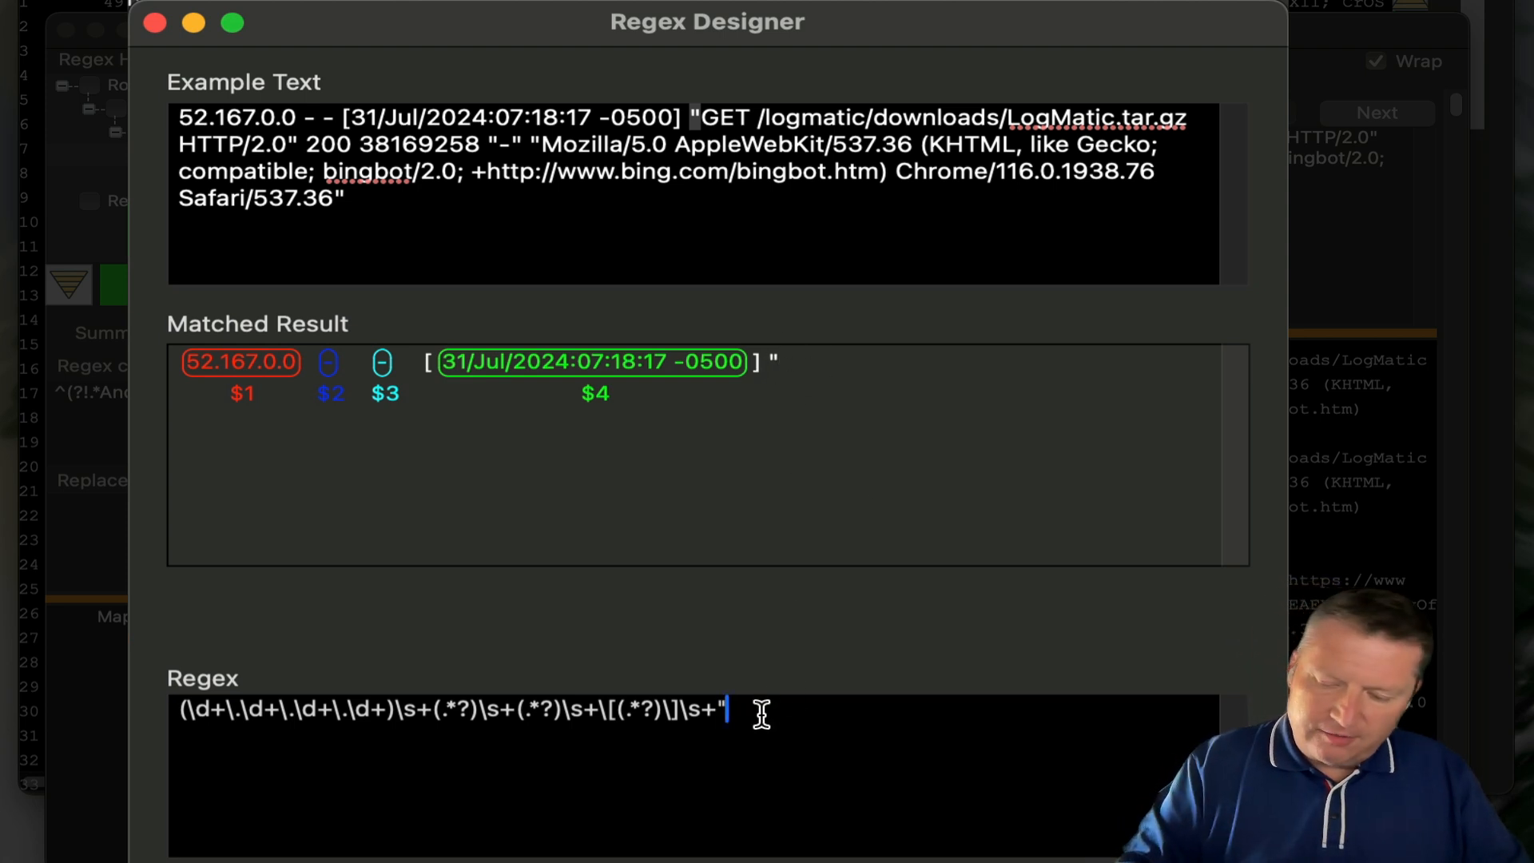
key("BackSpace")
type(".")
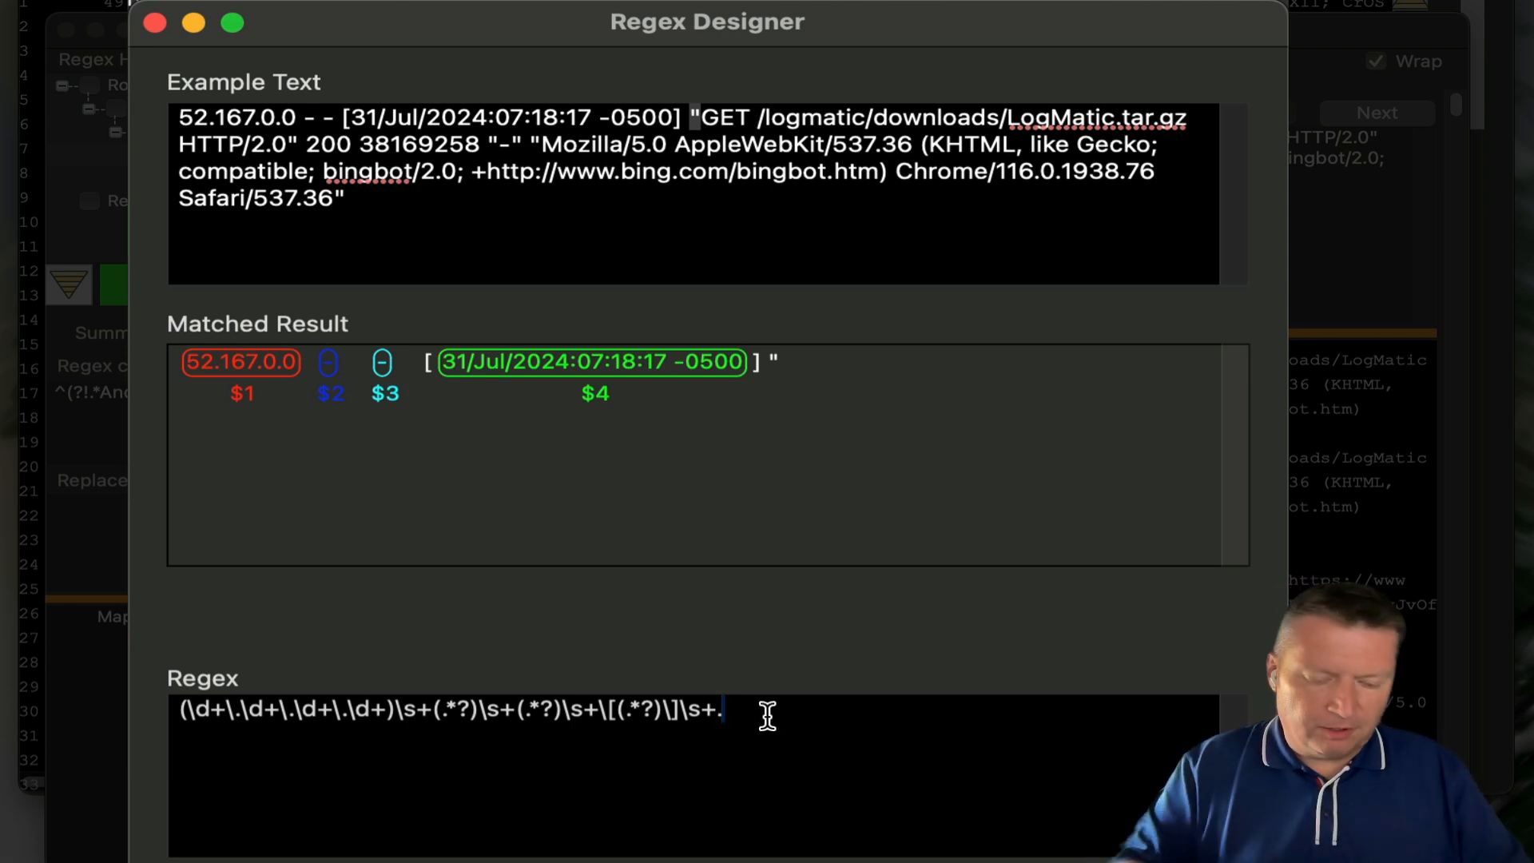
type("GET")
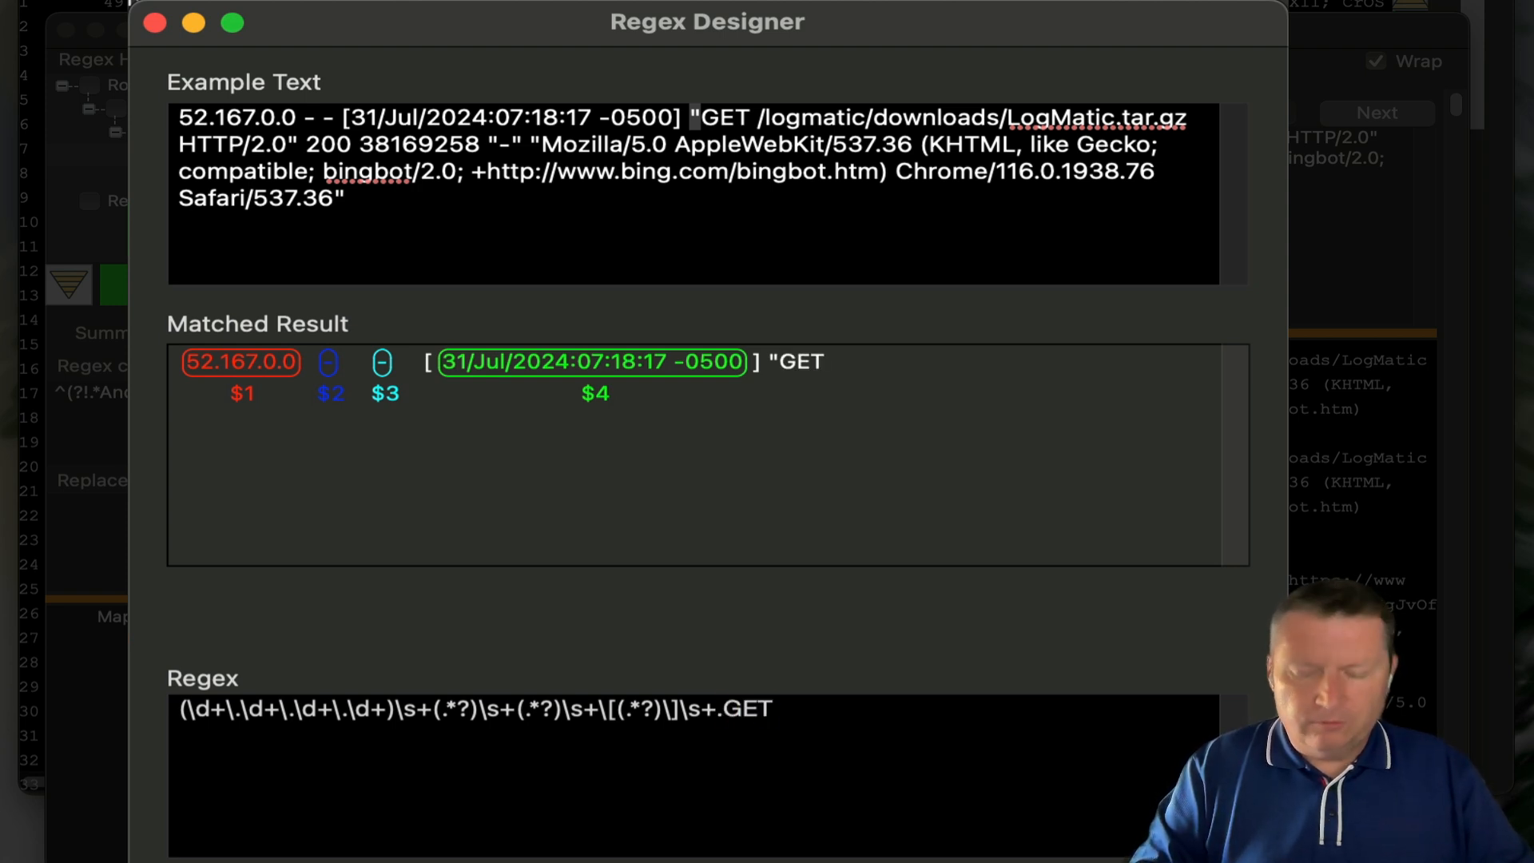
type("\\s+\\")
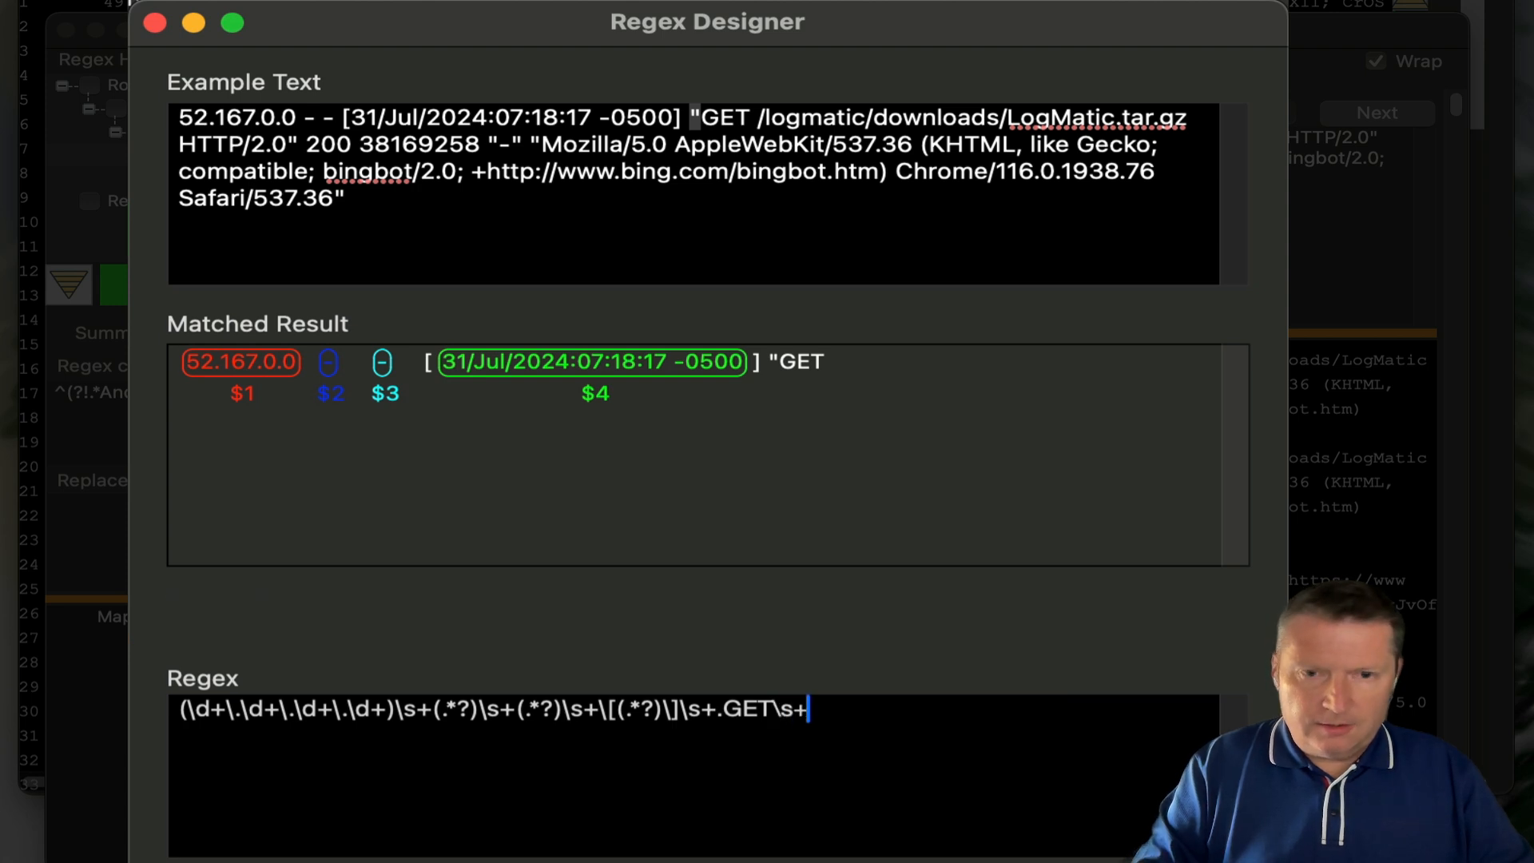
type("/log")
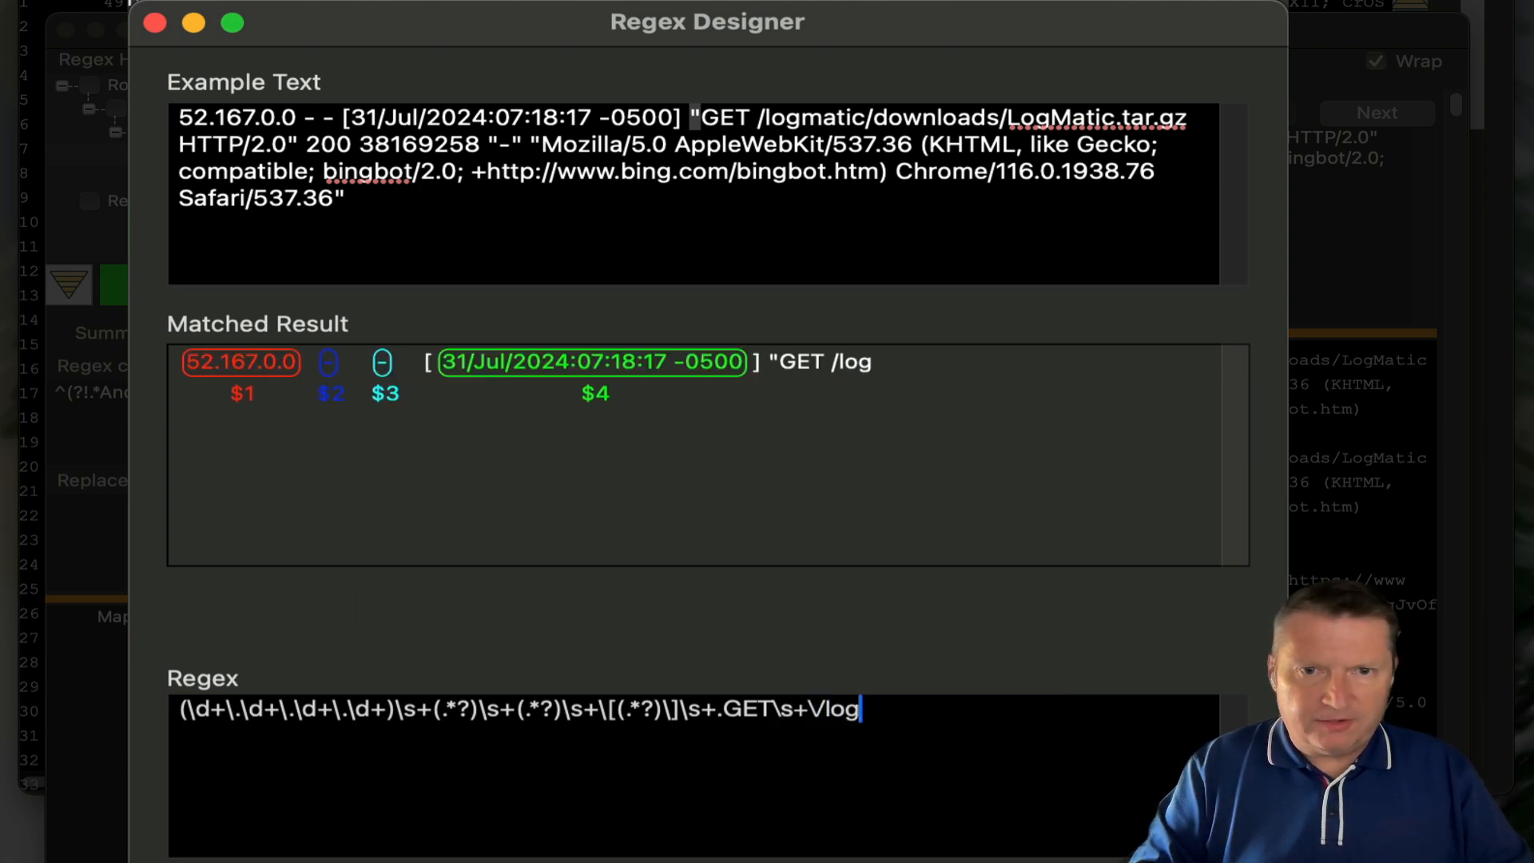
type("matic\\/")
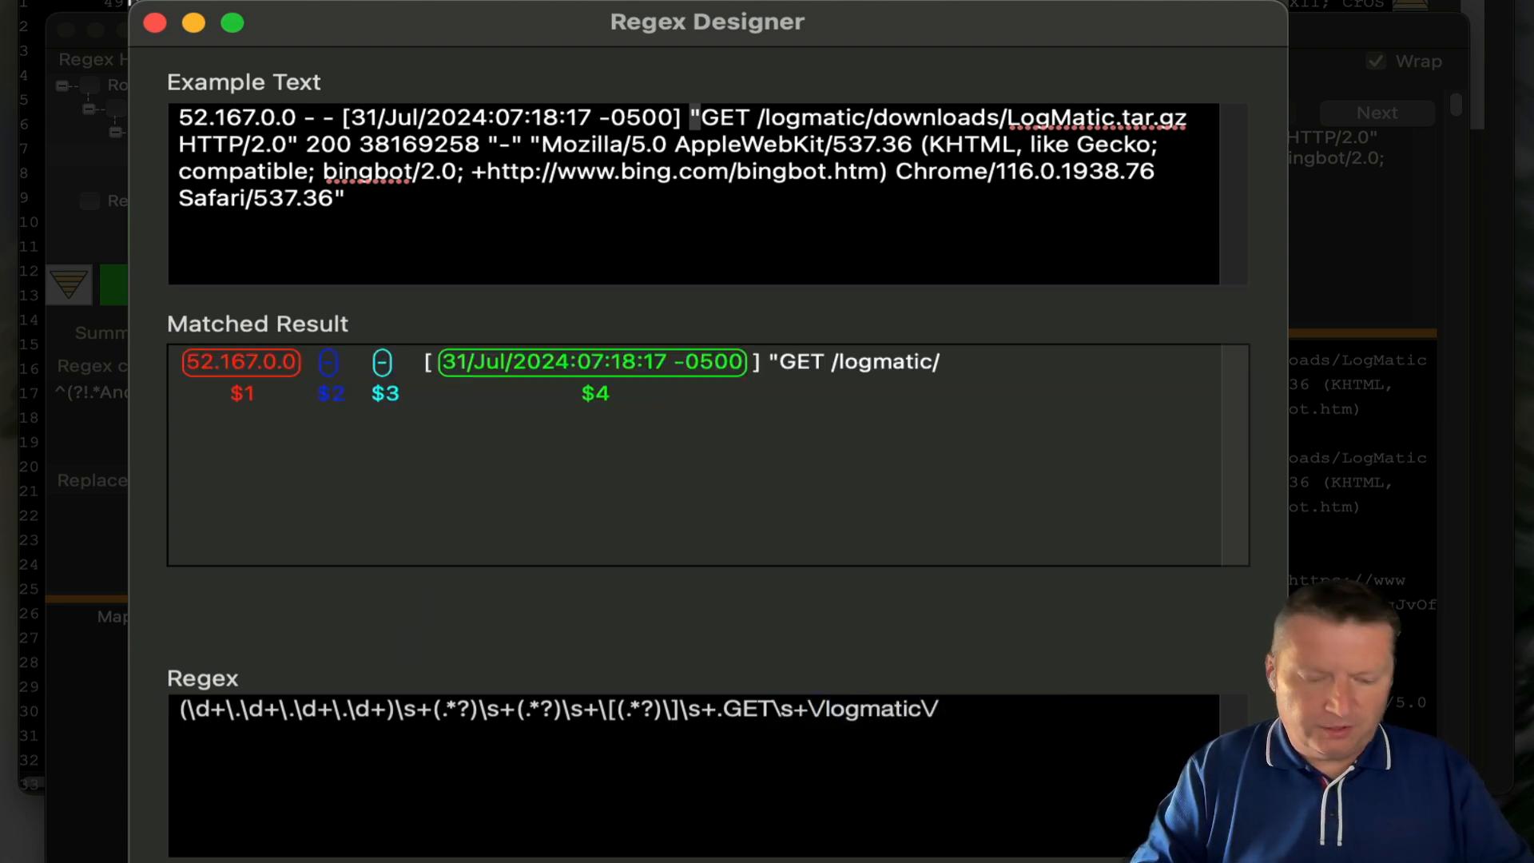
type("downloa")
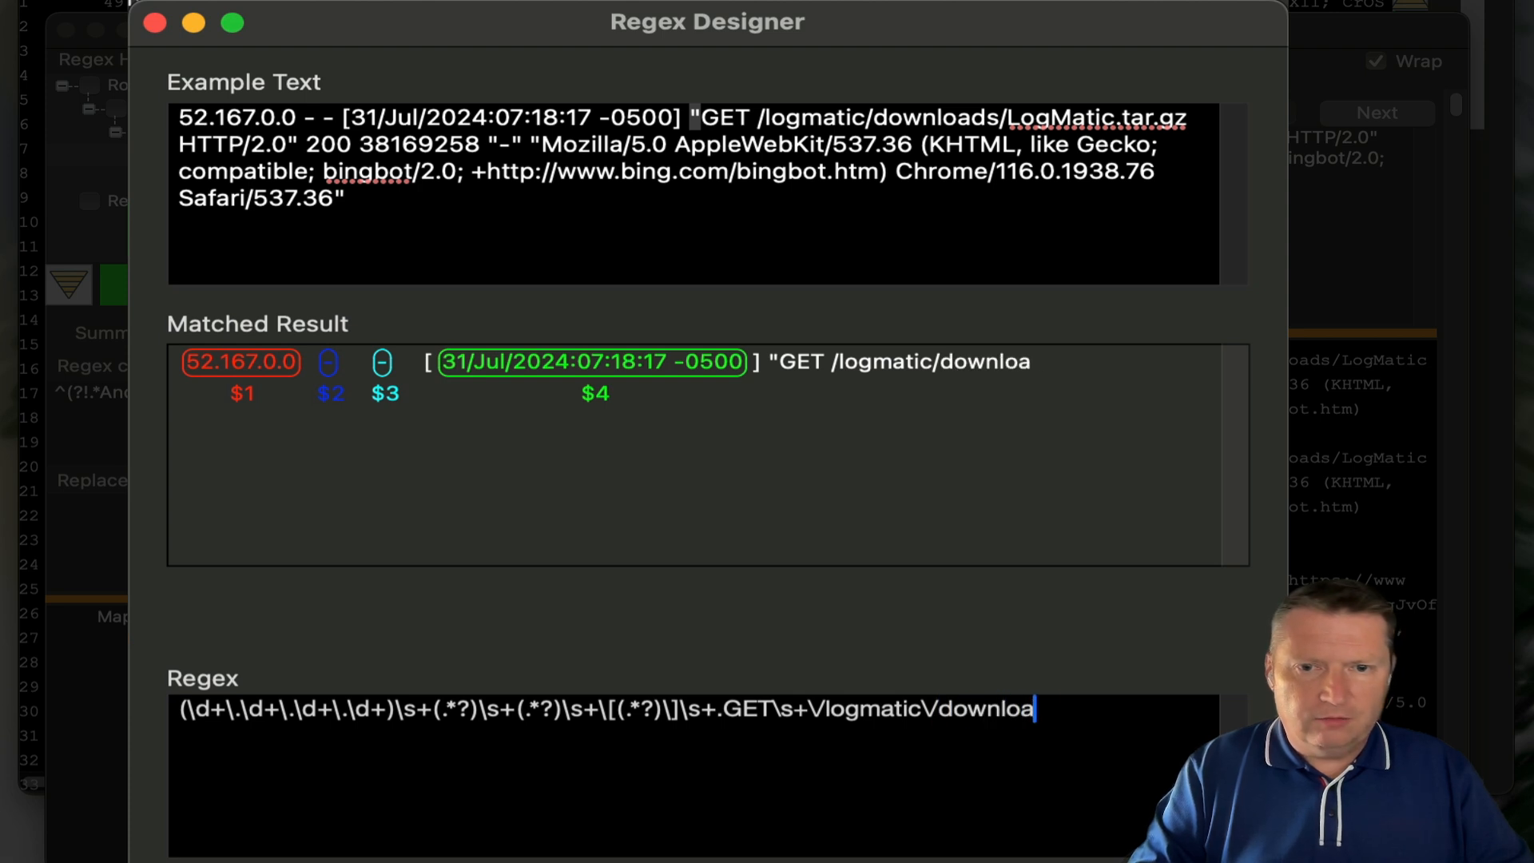
type("ds\\/")
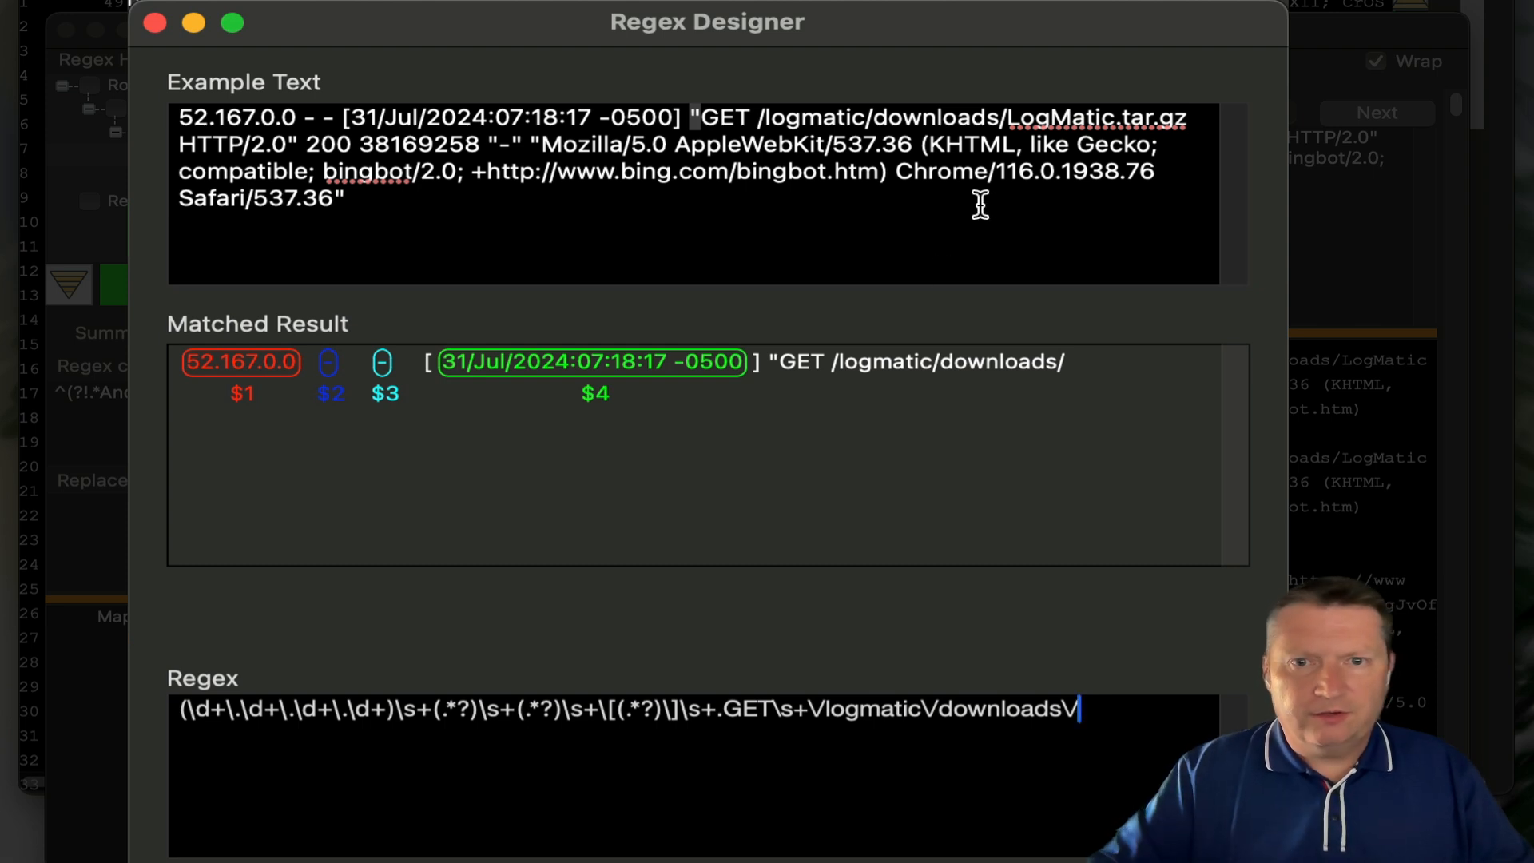
left_click_drag(1007, 118, 1189, 120)
left_click(1092, 709)
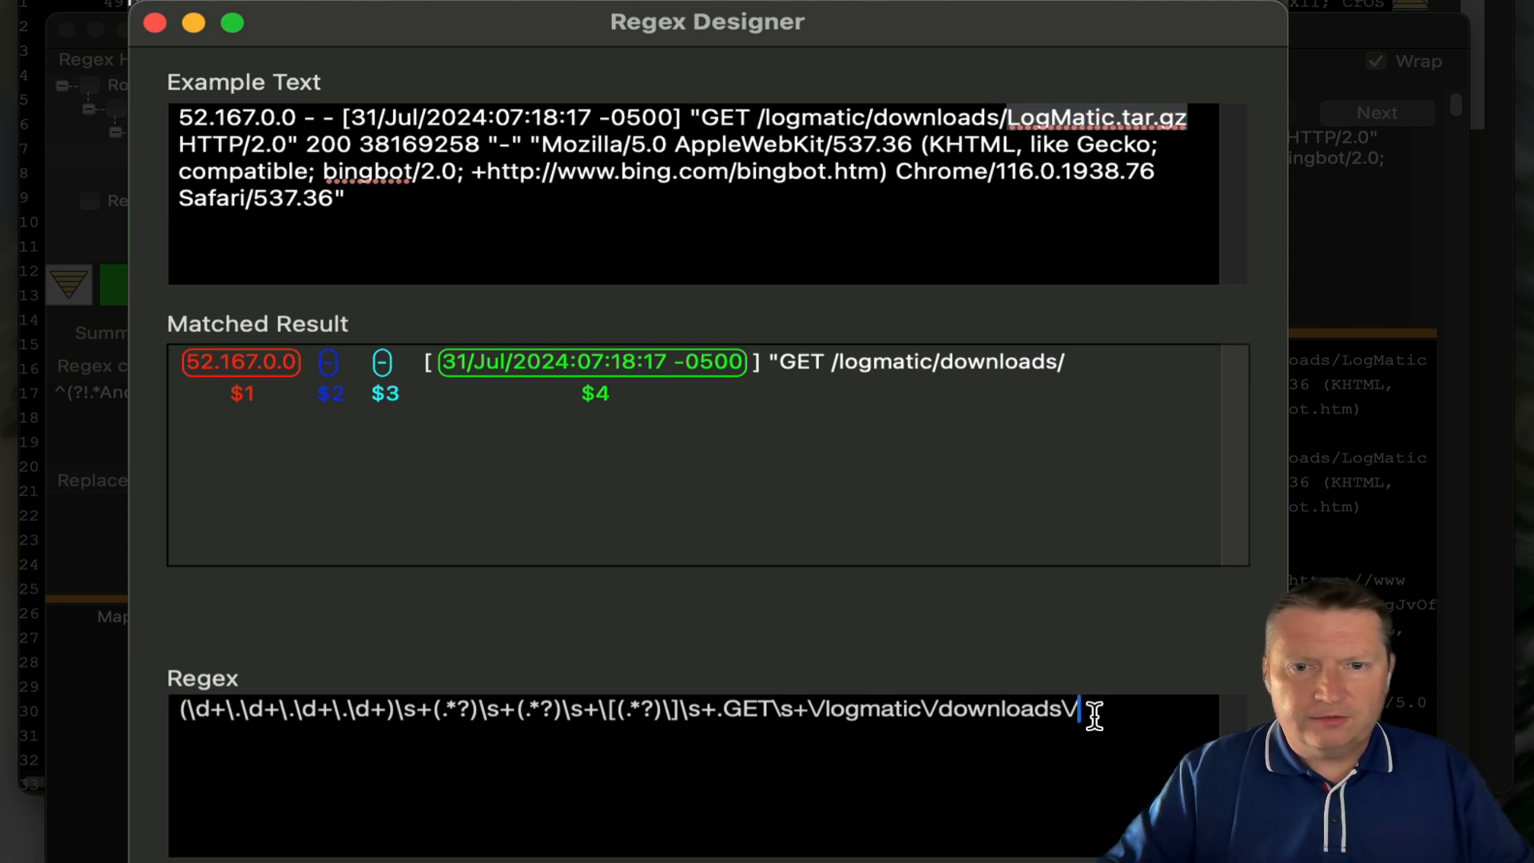
- Append (.*?)\s+ for LogMatic.tar.gz as $5, plus an uncaptured .*?\s+ for HTTP/2.0
type("(.*")
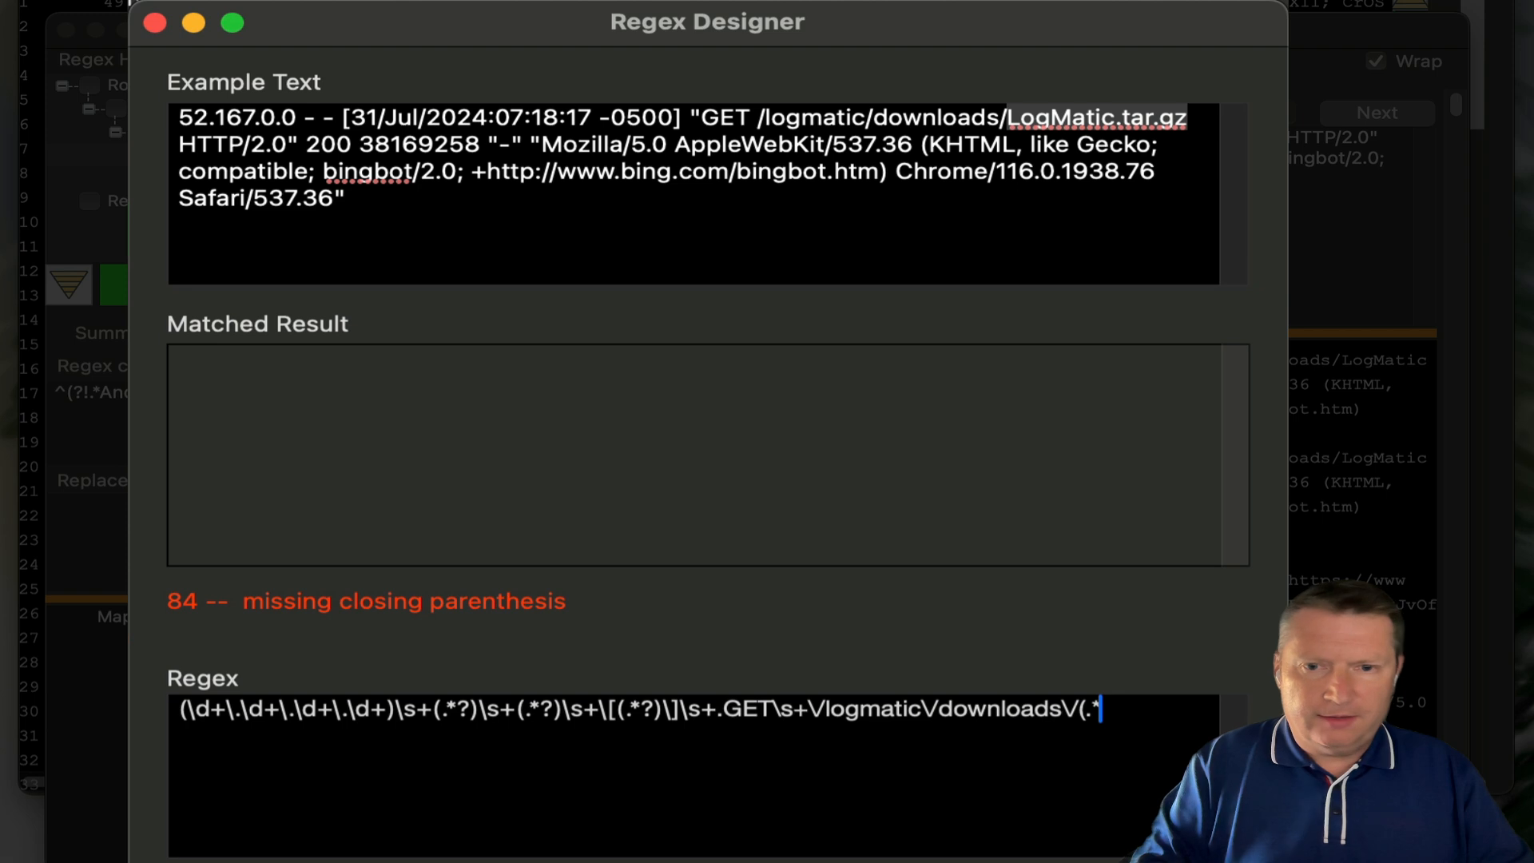
type("?)")
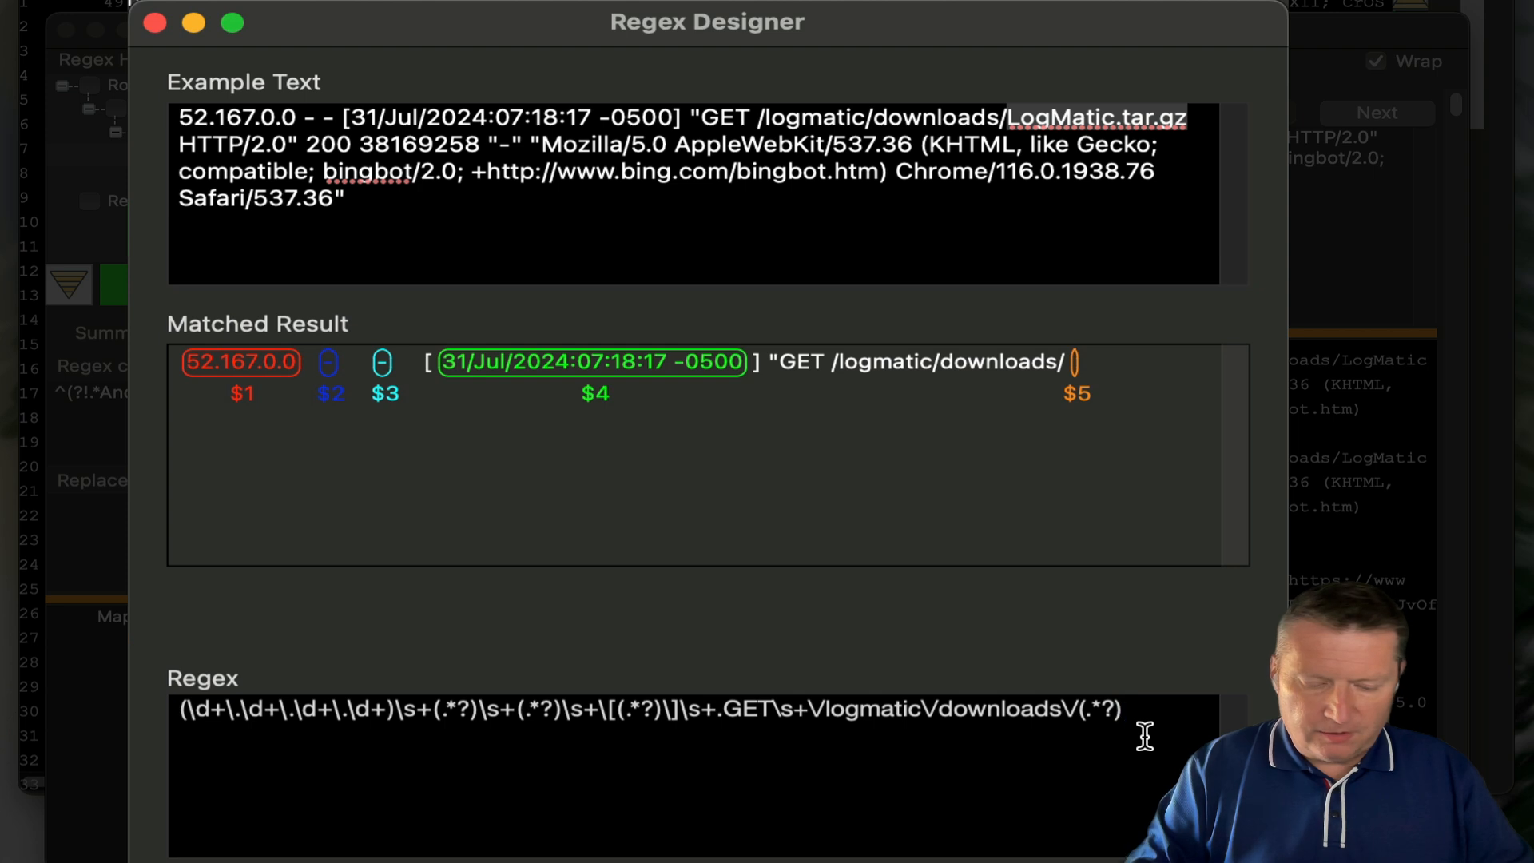
type("\\s+")
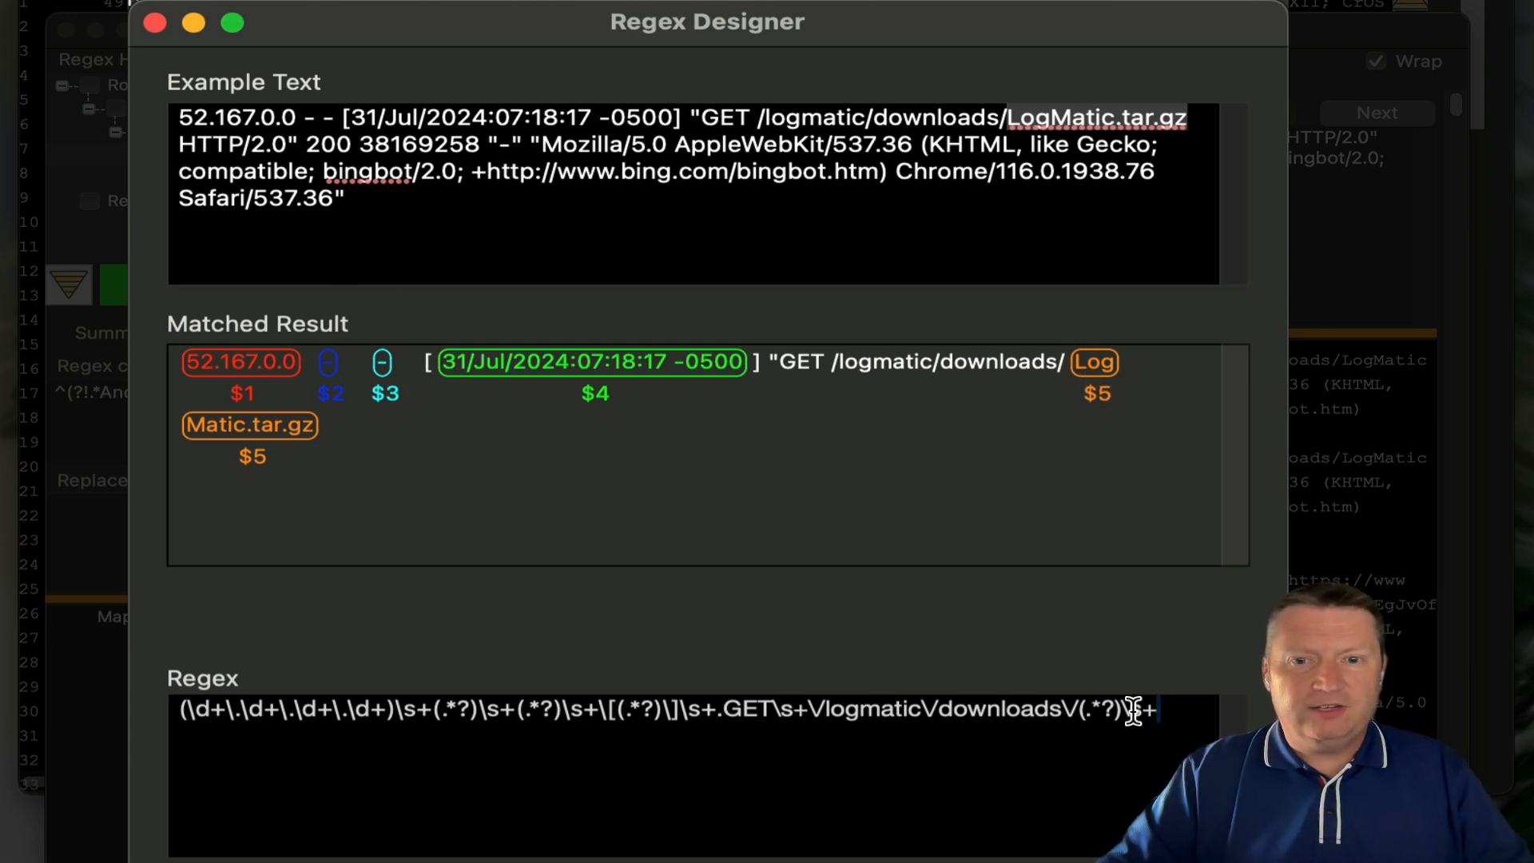
type("(.*?")
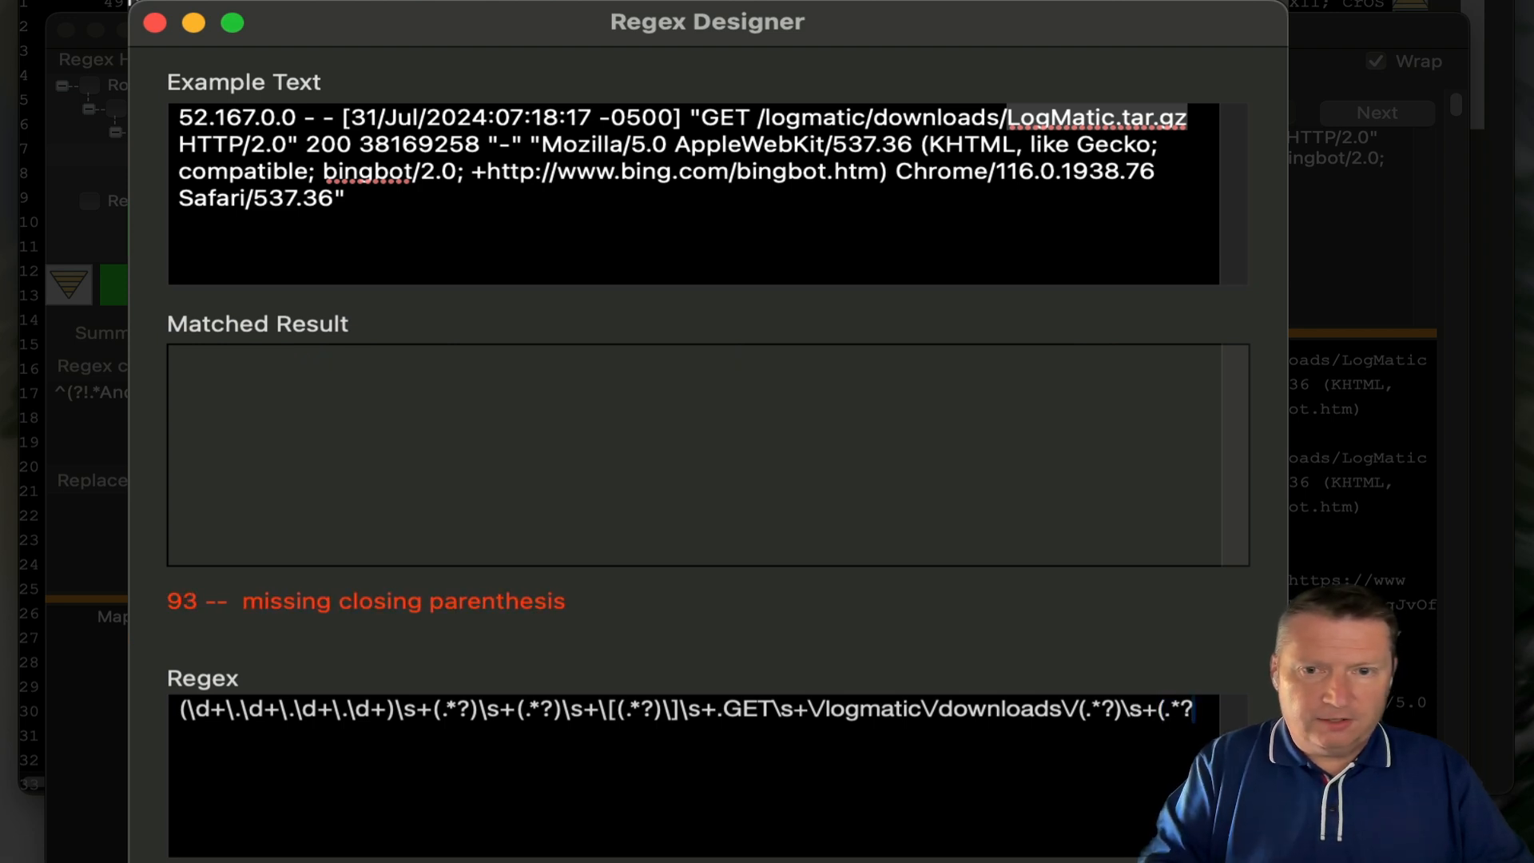
type(")\\s+")
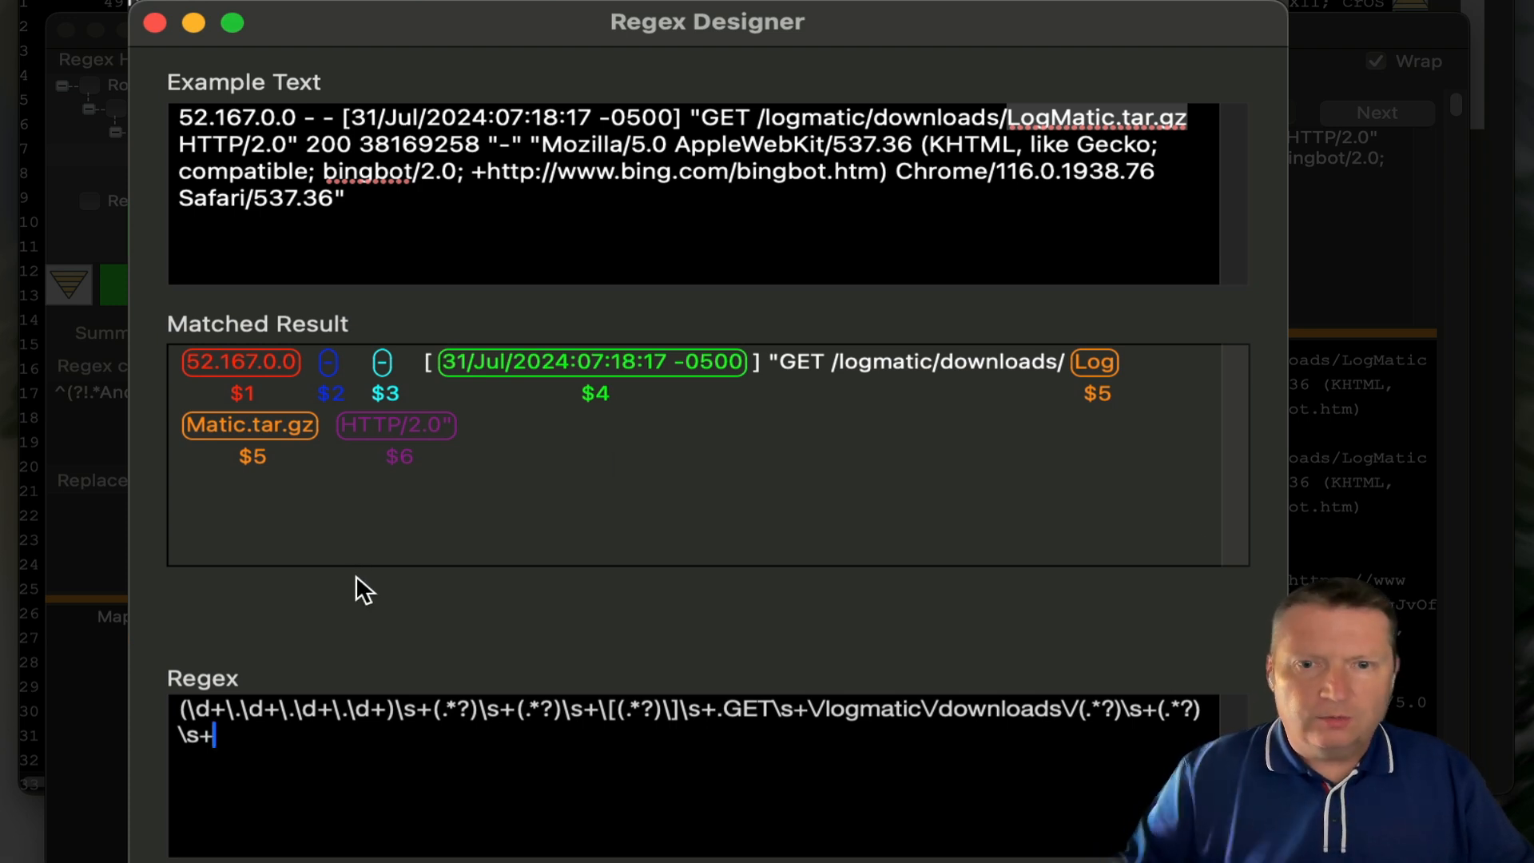
key("Left")
key("Left")
key("Left")
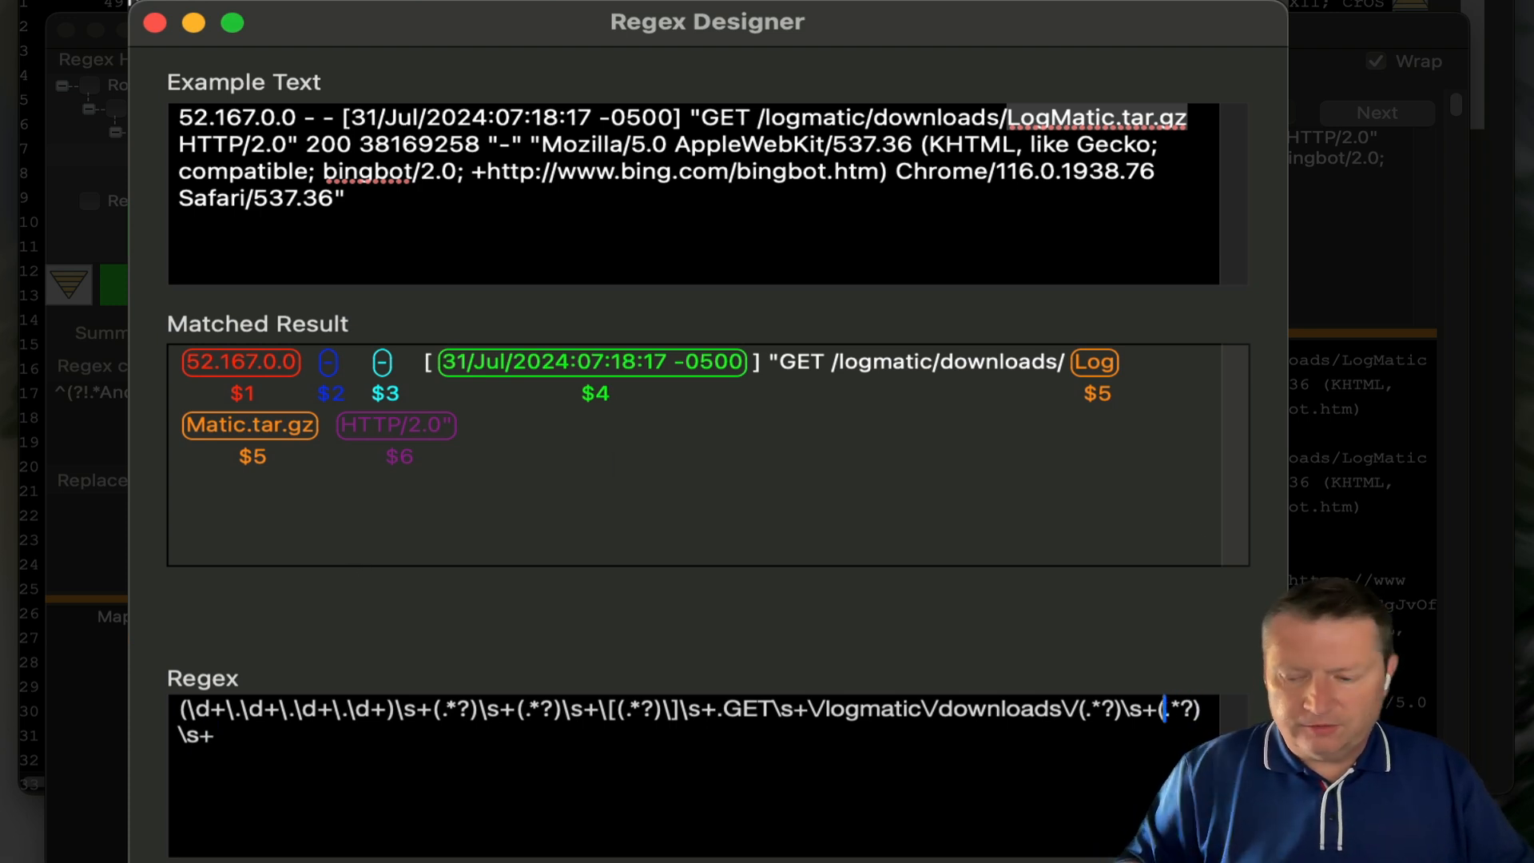
key("BackSpace")
key("BackSpace")
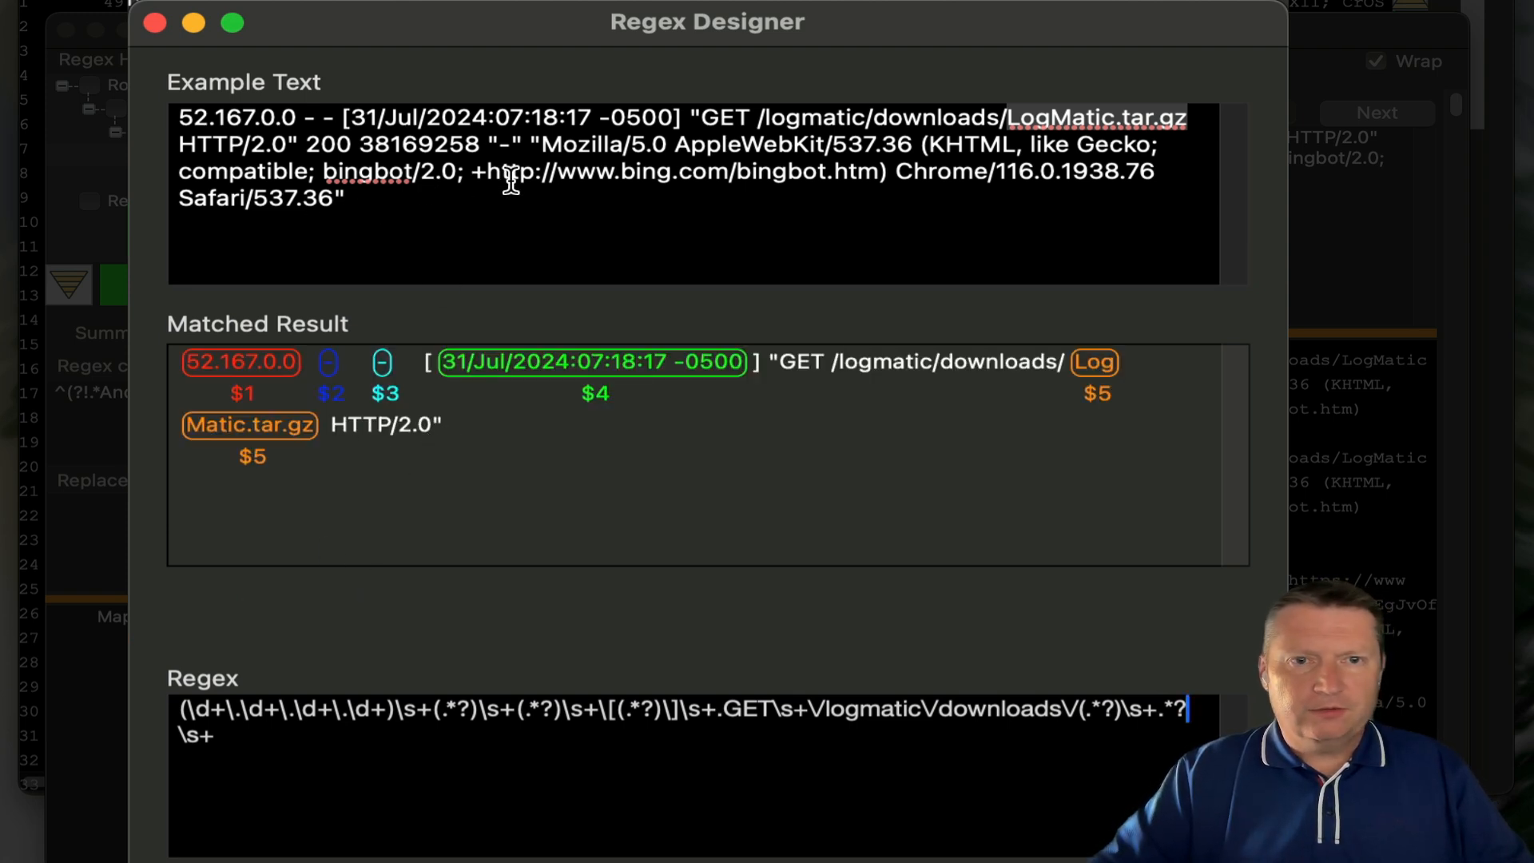
left_click(298, 146)
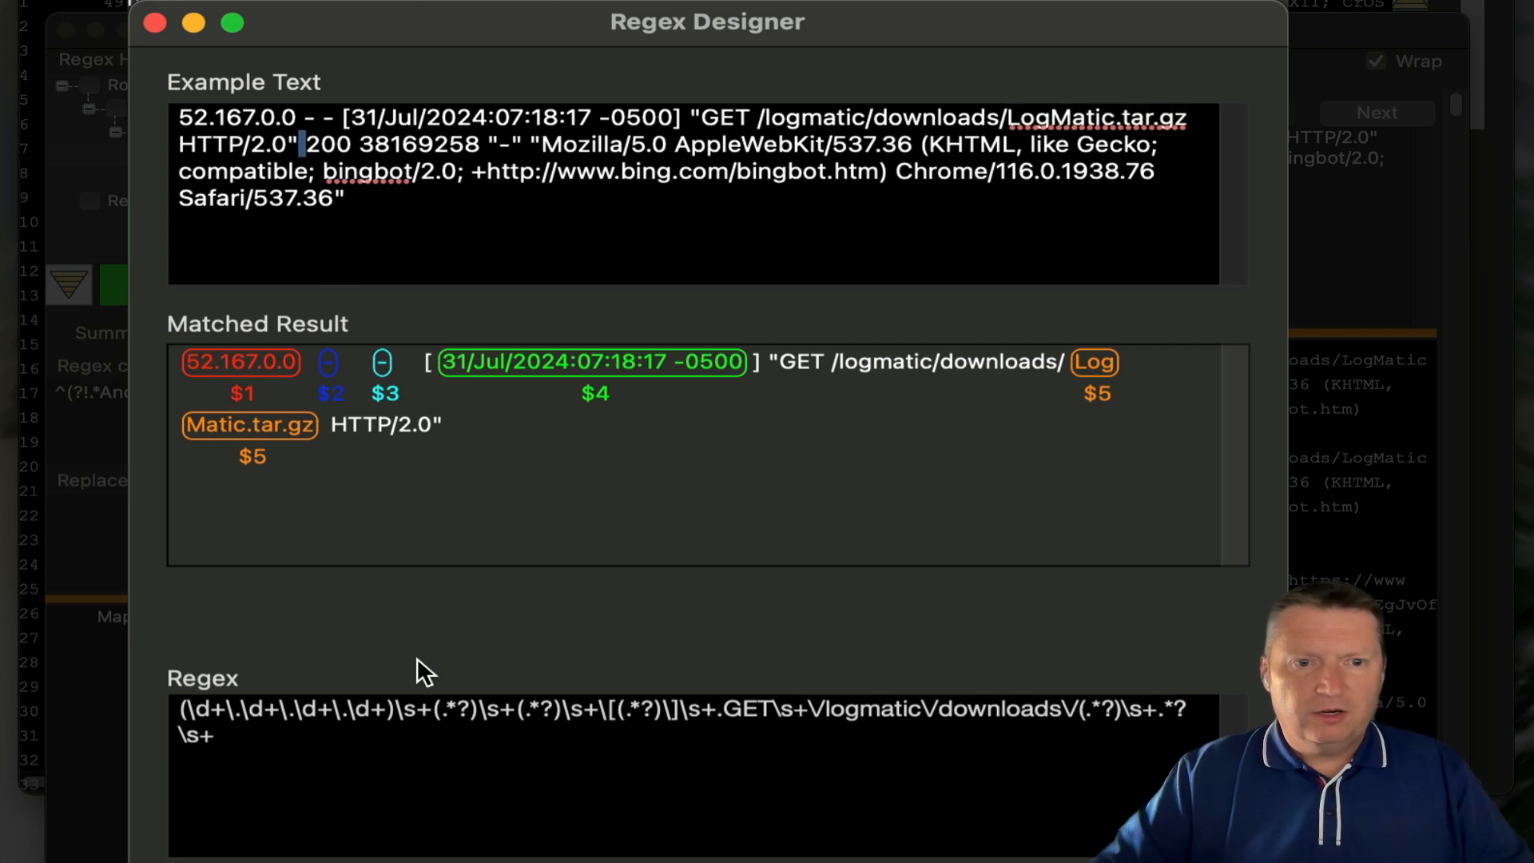
- Add (\d+) groups capturing status 200 as $6 and size 38169258 as $7
left_click(334, 733)
type("(.*")
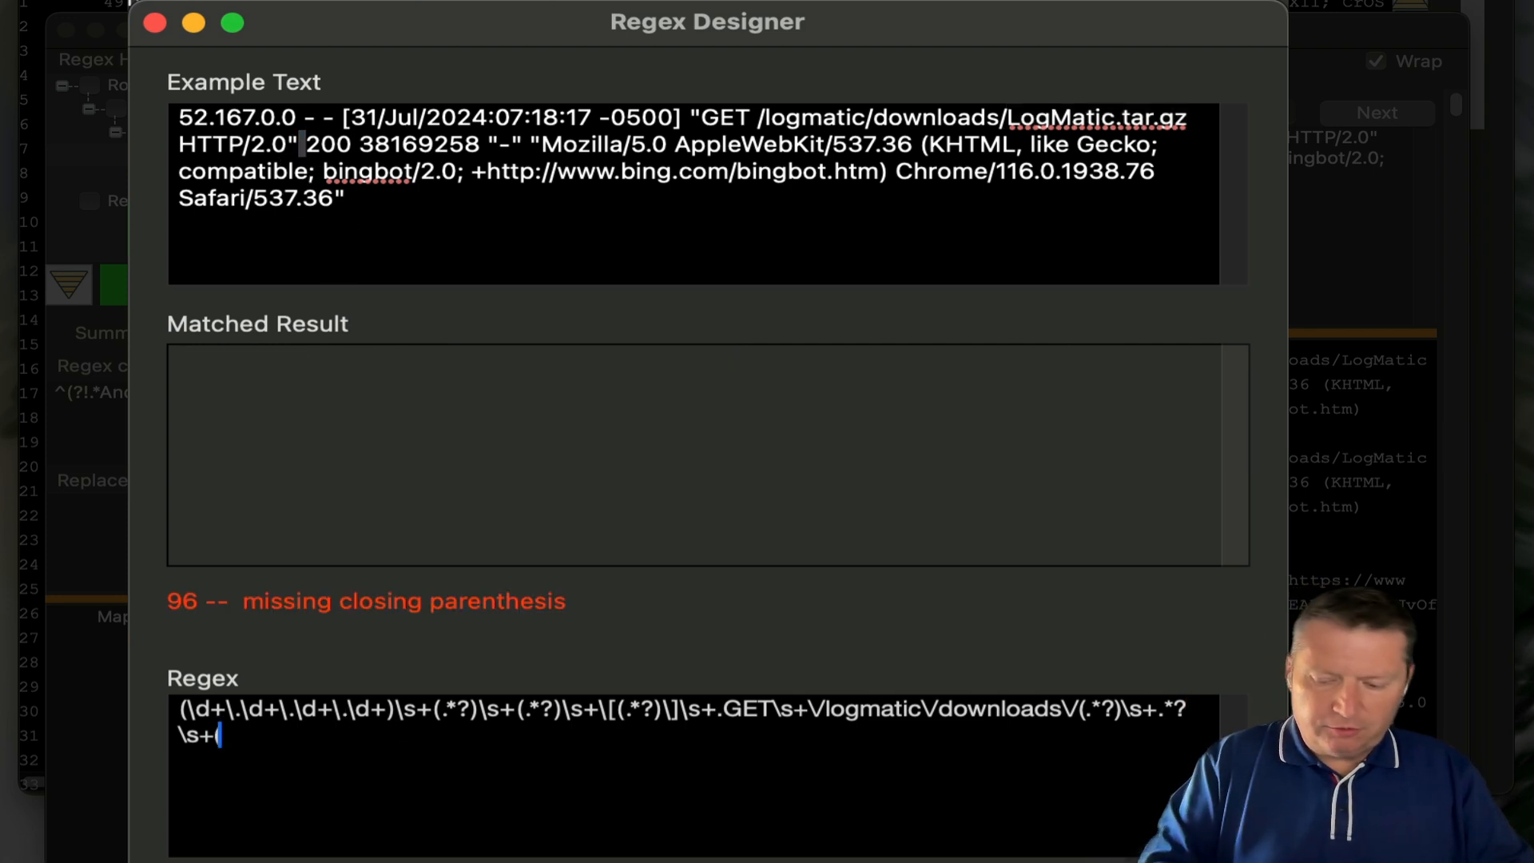
type("?")
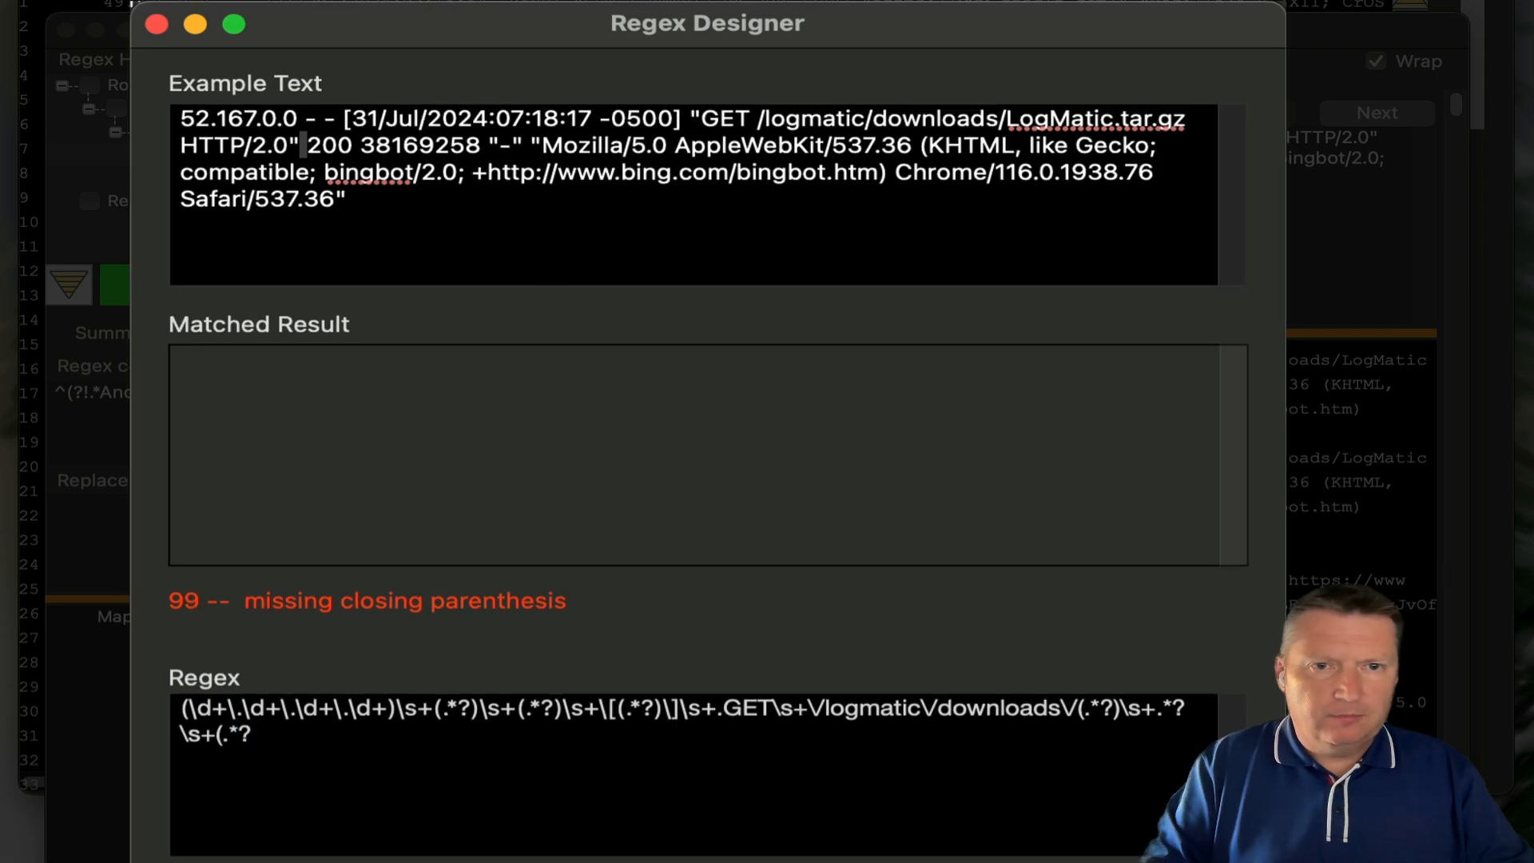
key("BackSpace")
key("BackSpace")
key("BackSpace")
type("\\d")
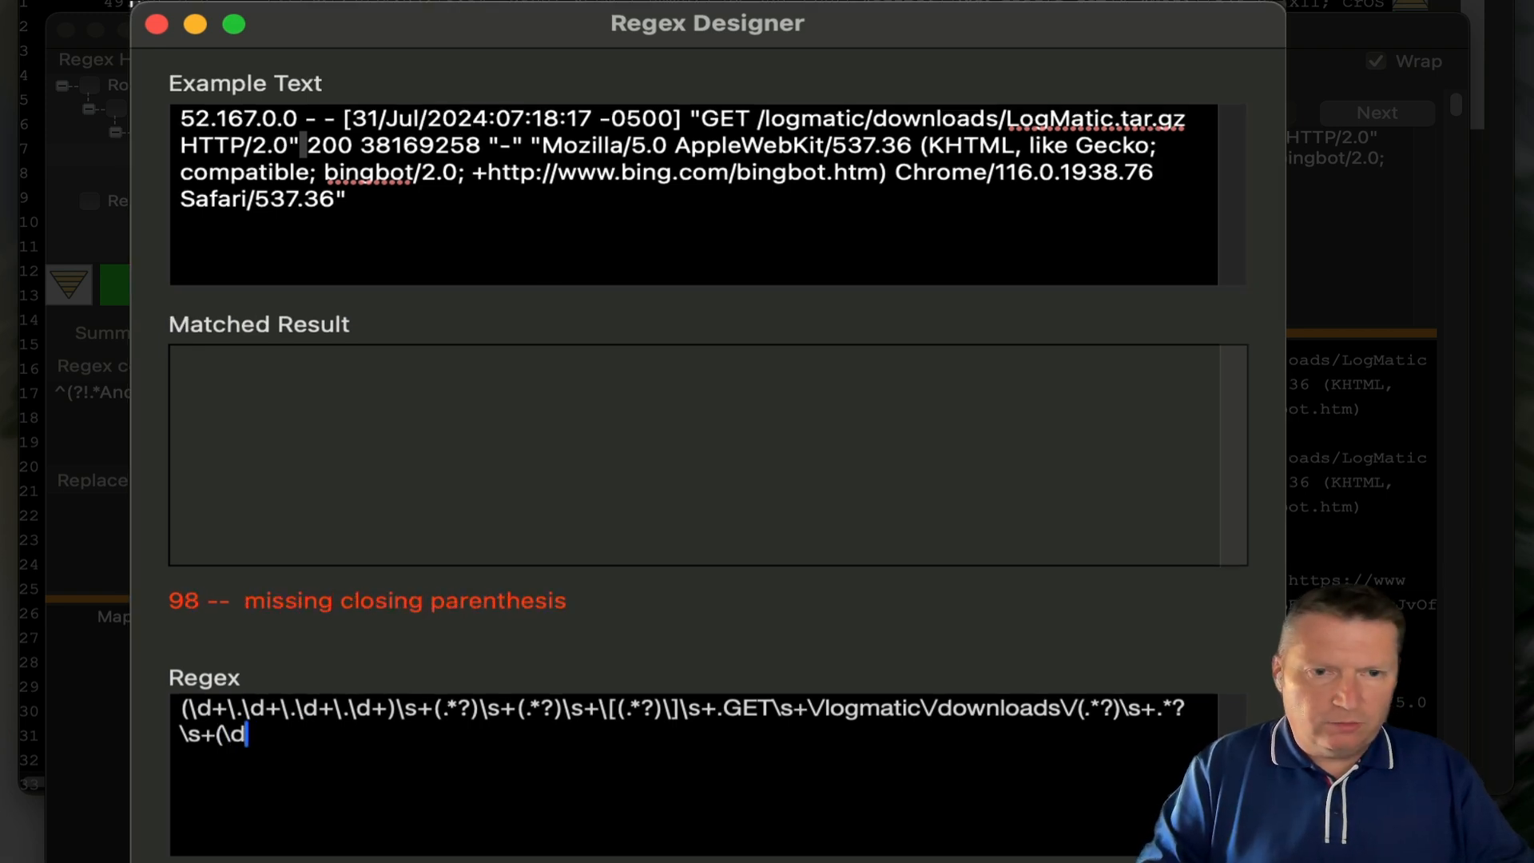
type("+)")
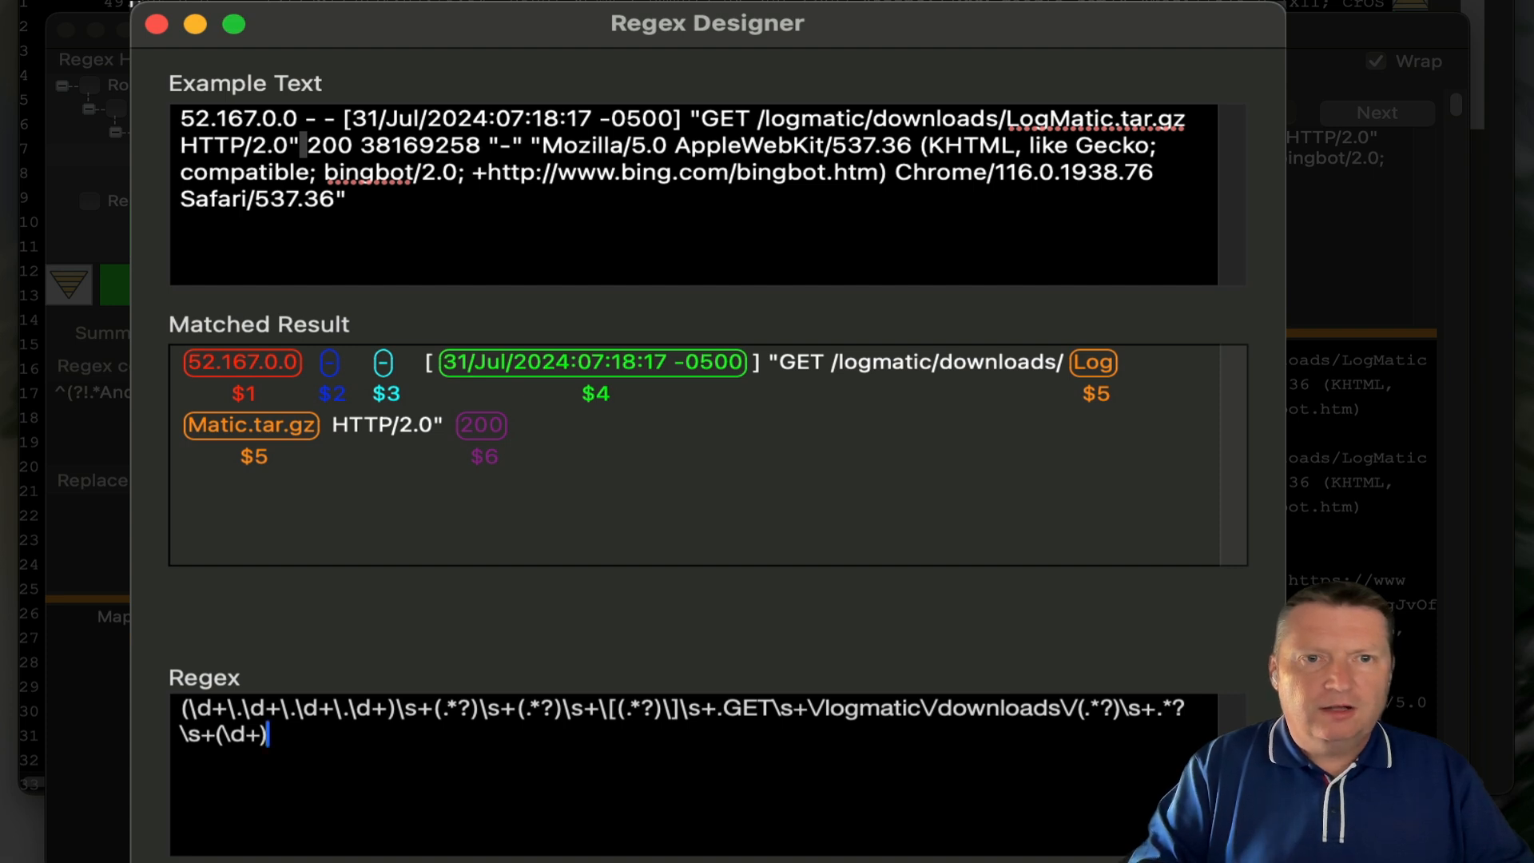
type("\\s")
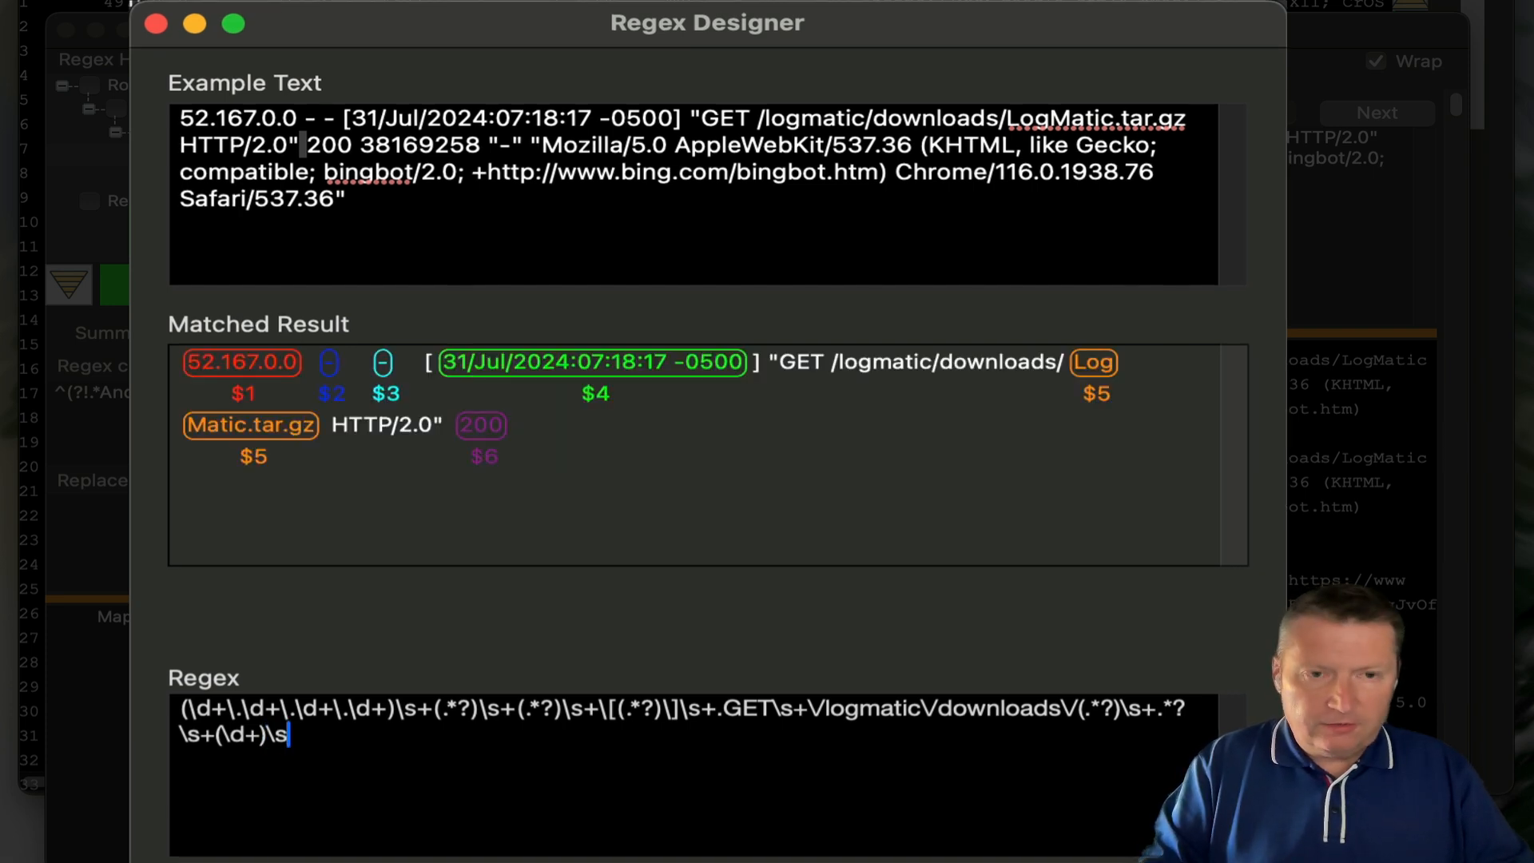
type("+(.*?)")
key("BackSpace")
type("(")
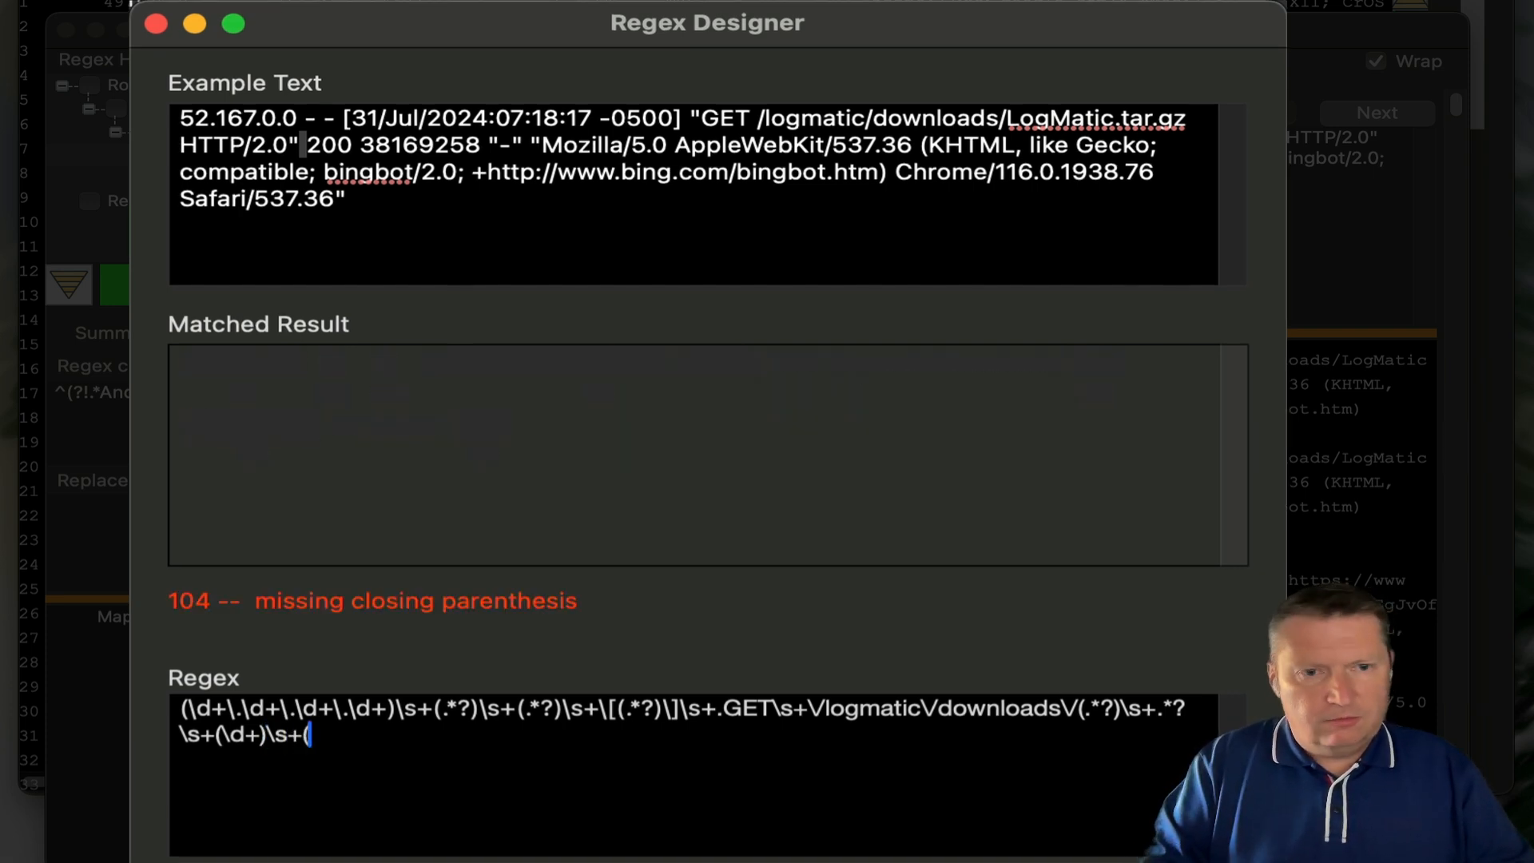
type("\\d+)")
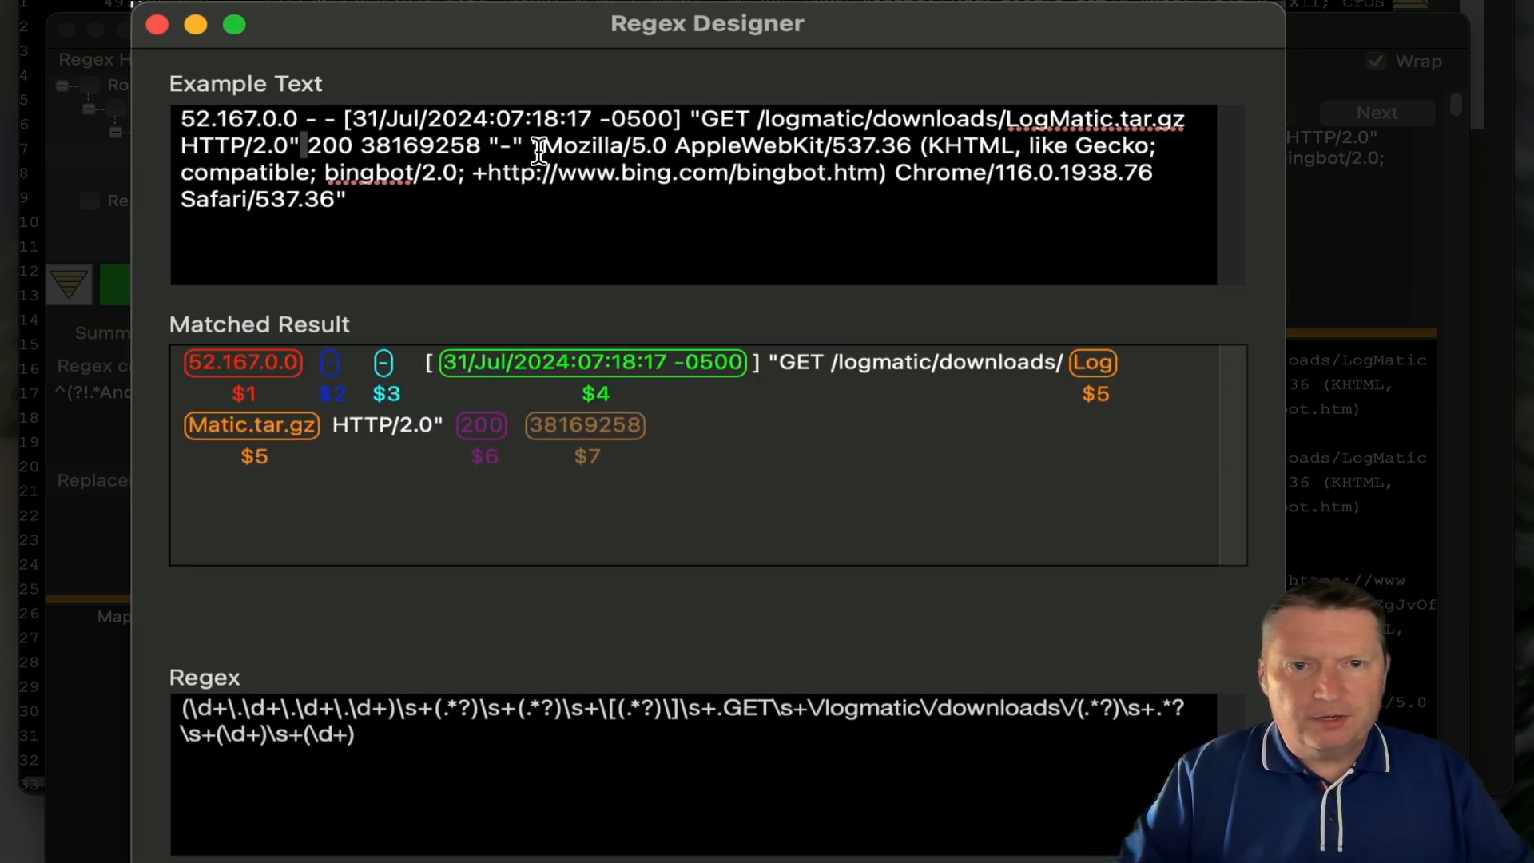
left_click(501, 147)
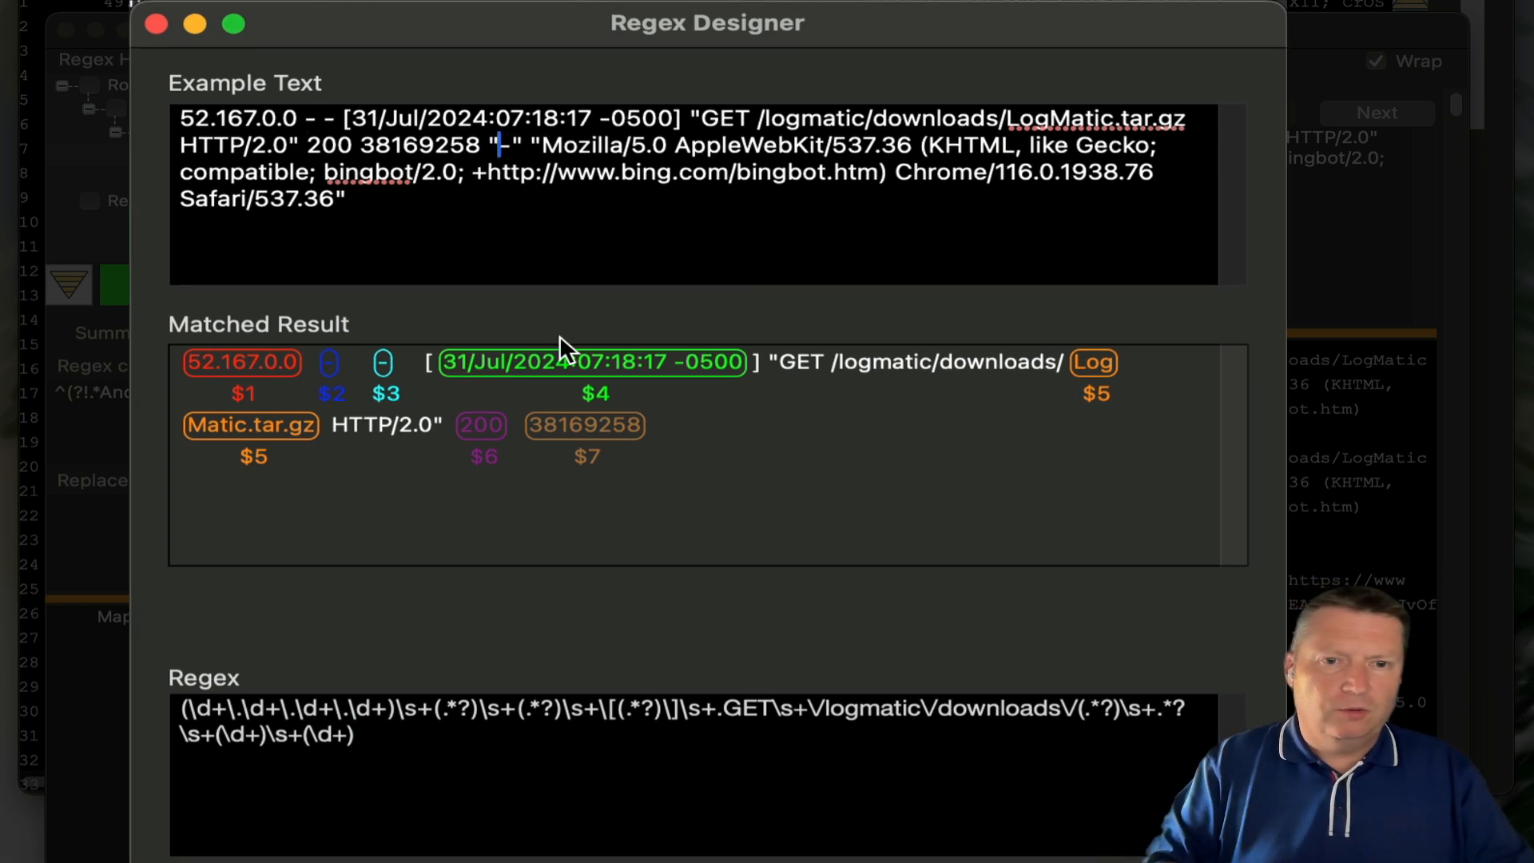
- Append \s+..*?.\s+.(.*). to capture the full user agent as $8, then select the whole regex
left_click(392, 751)
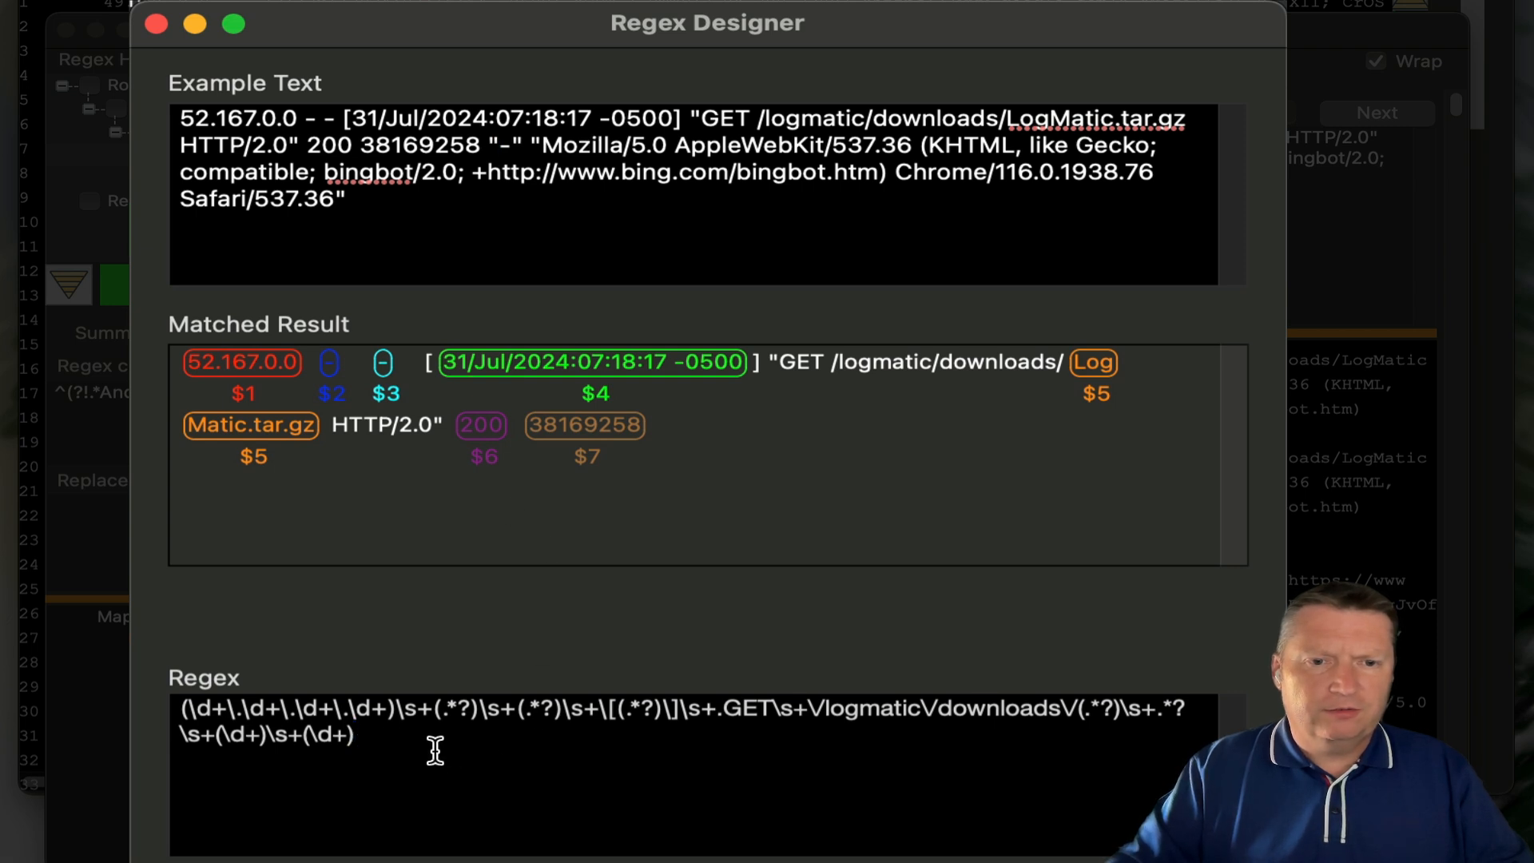
type("\\s+")
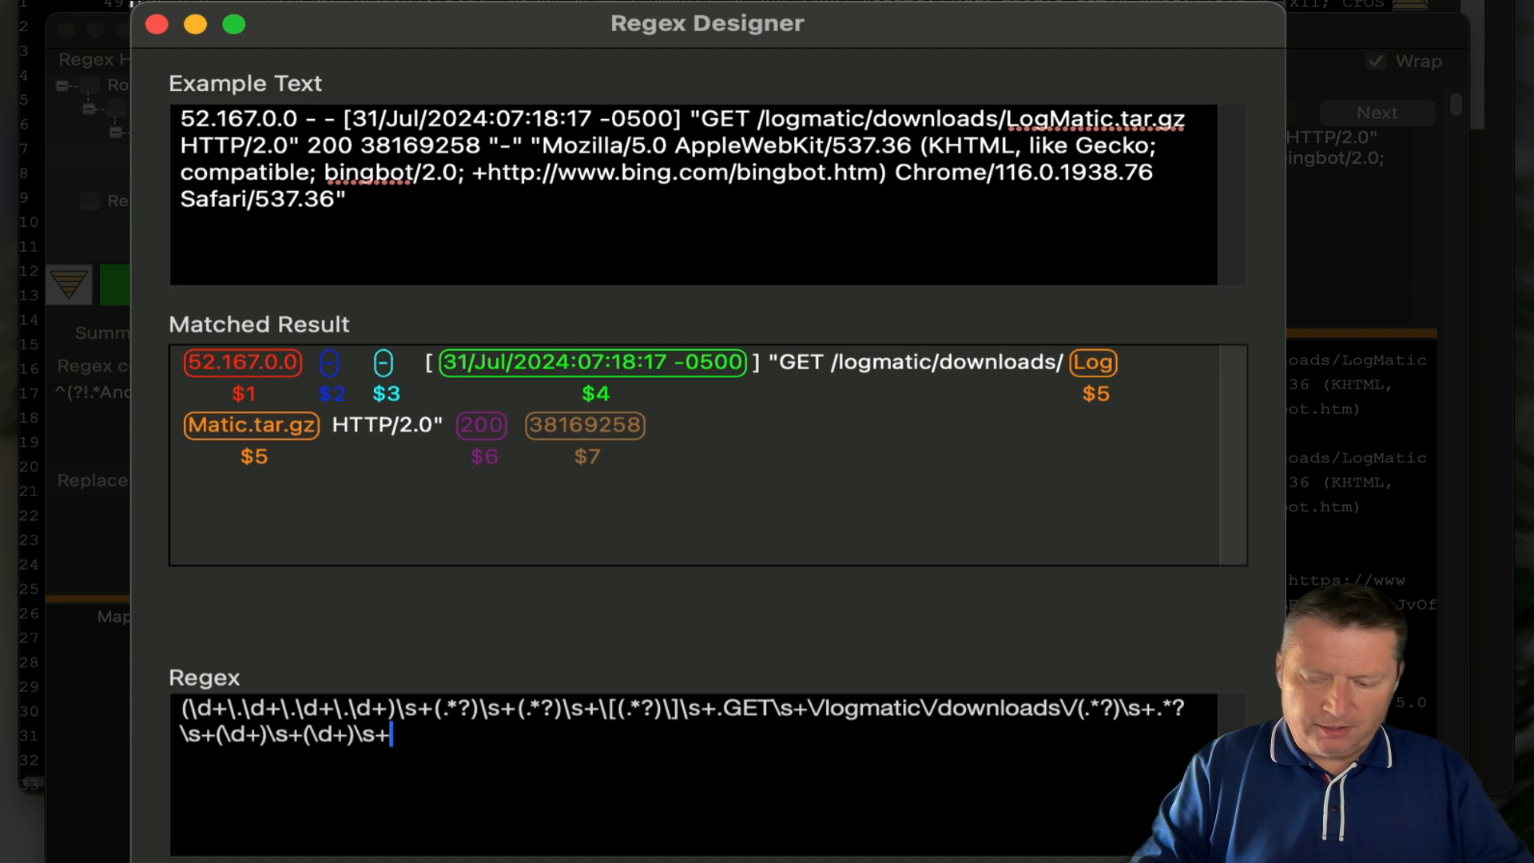
type(".")
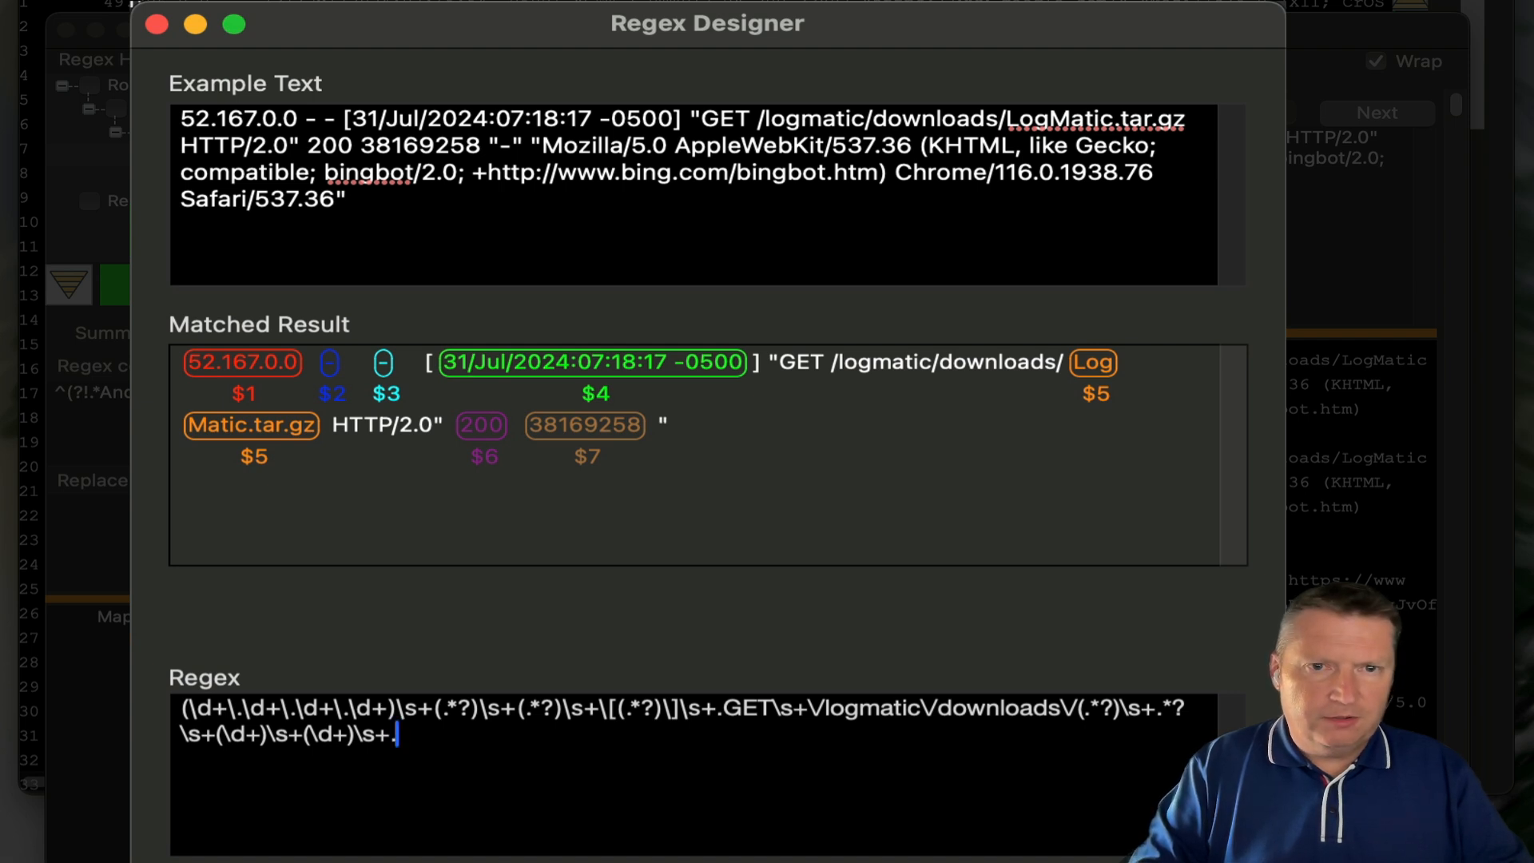
type(".*?")
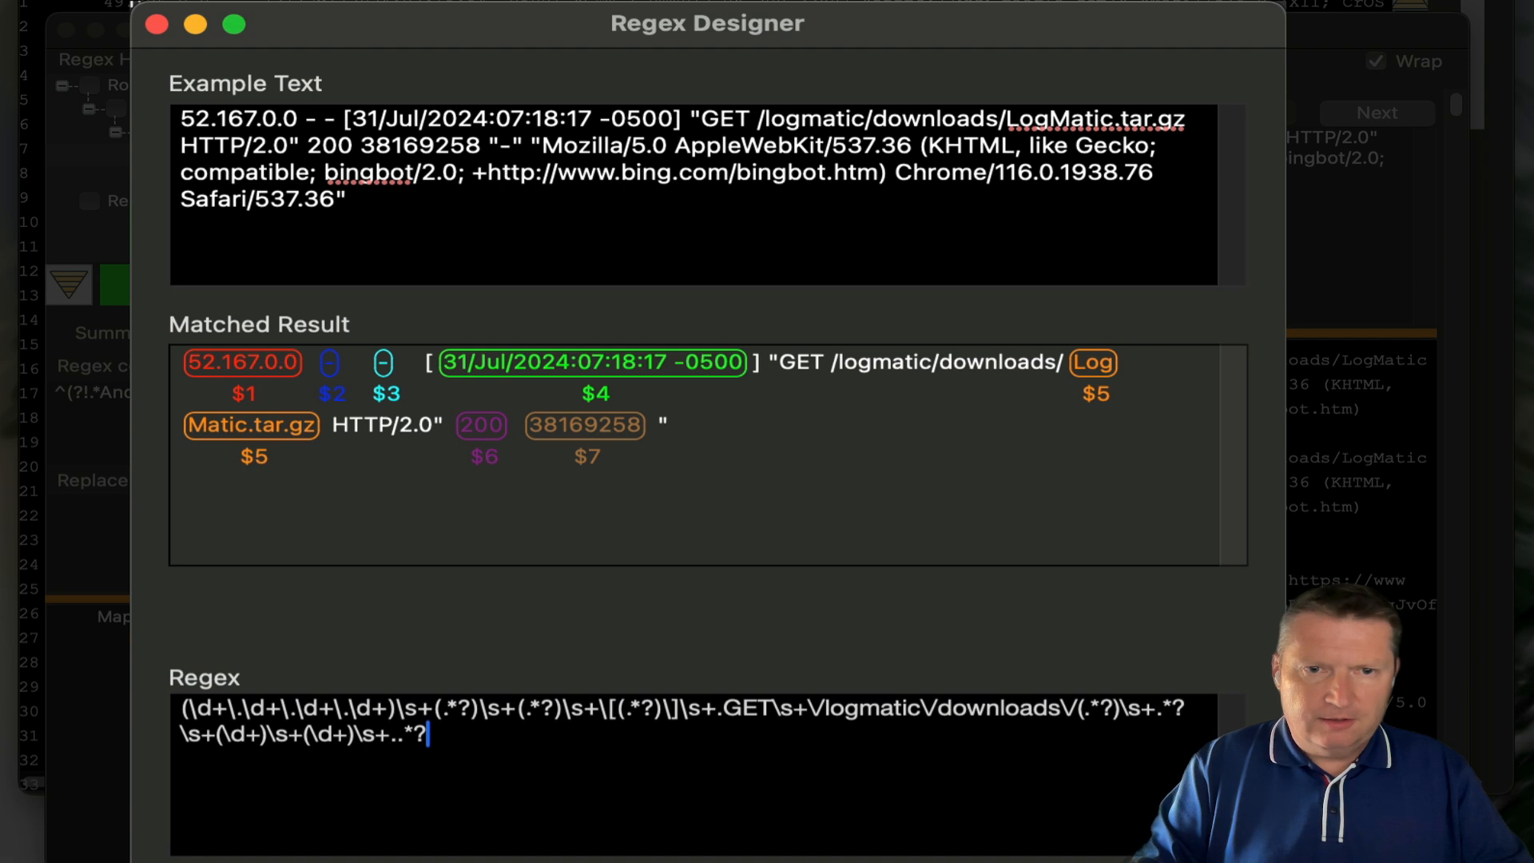
type(".")
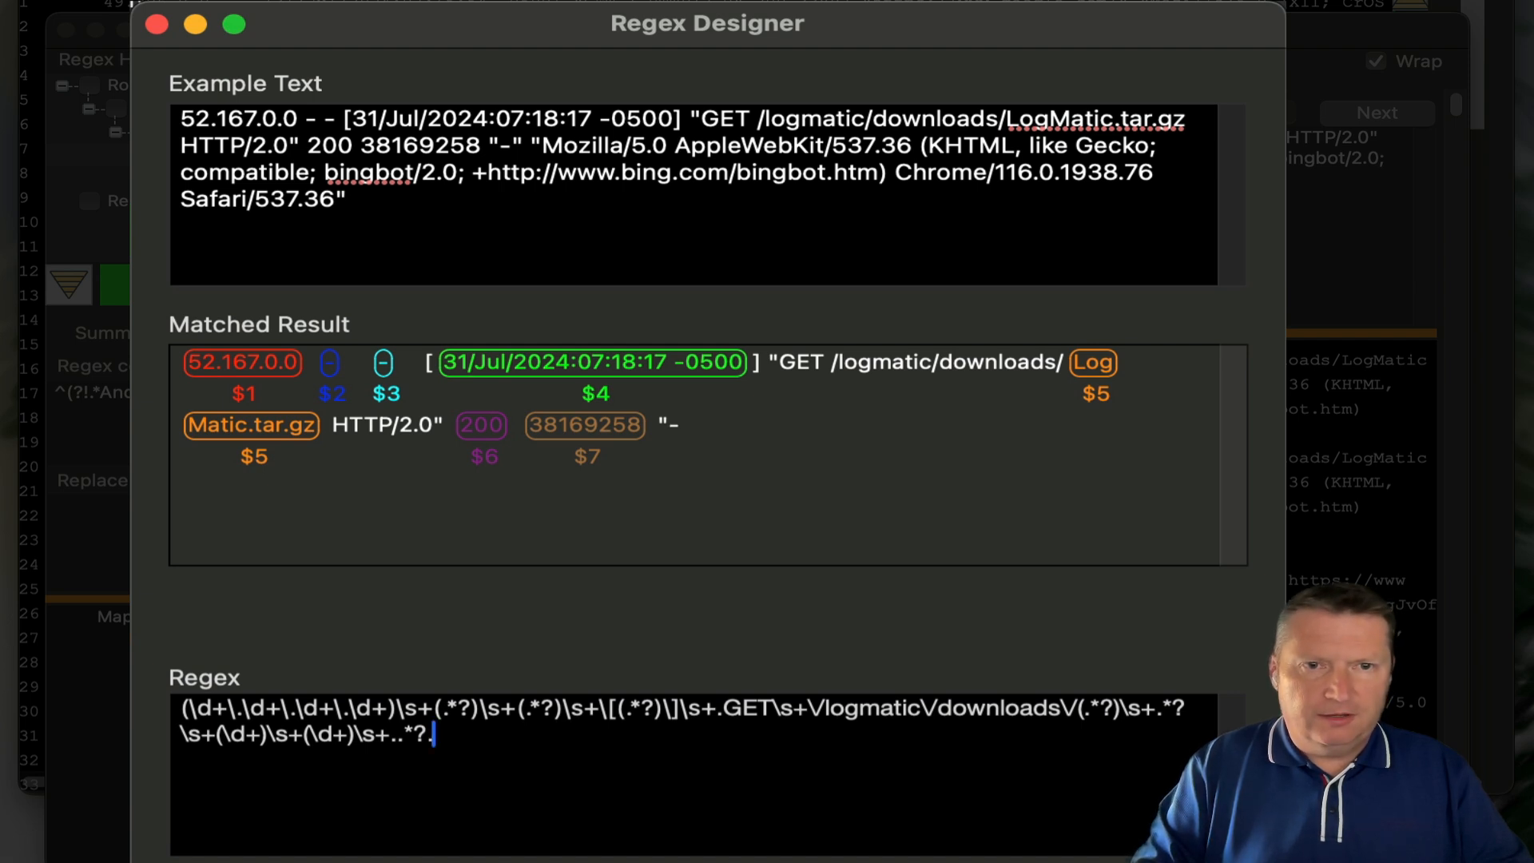
type("\\s")
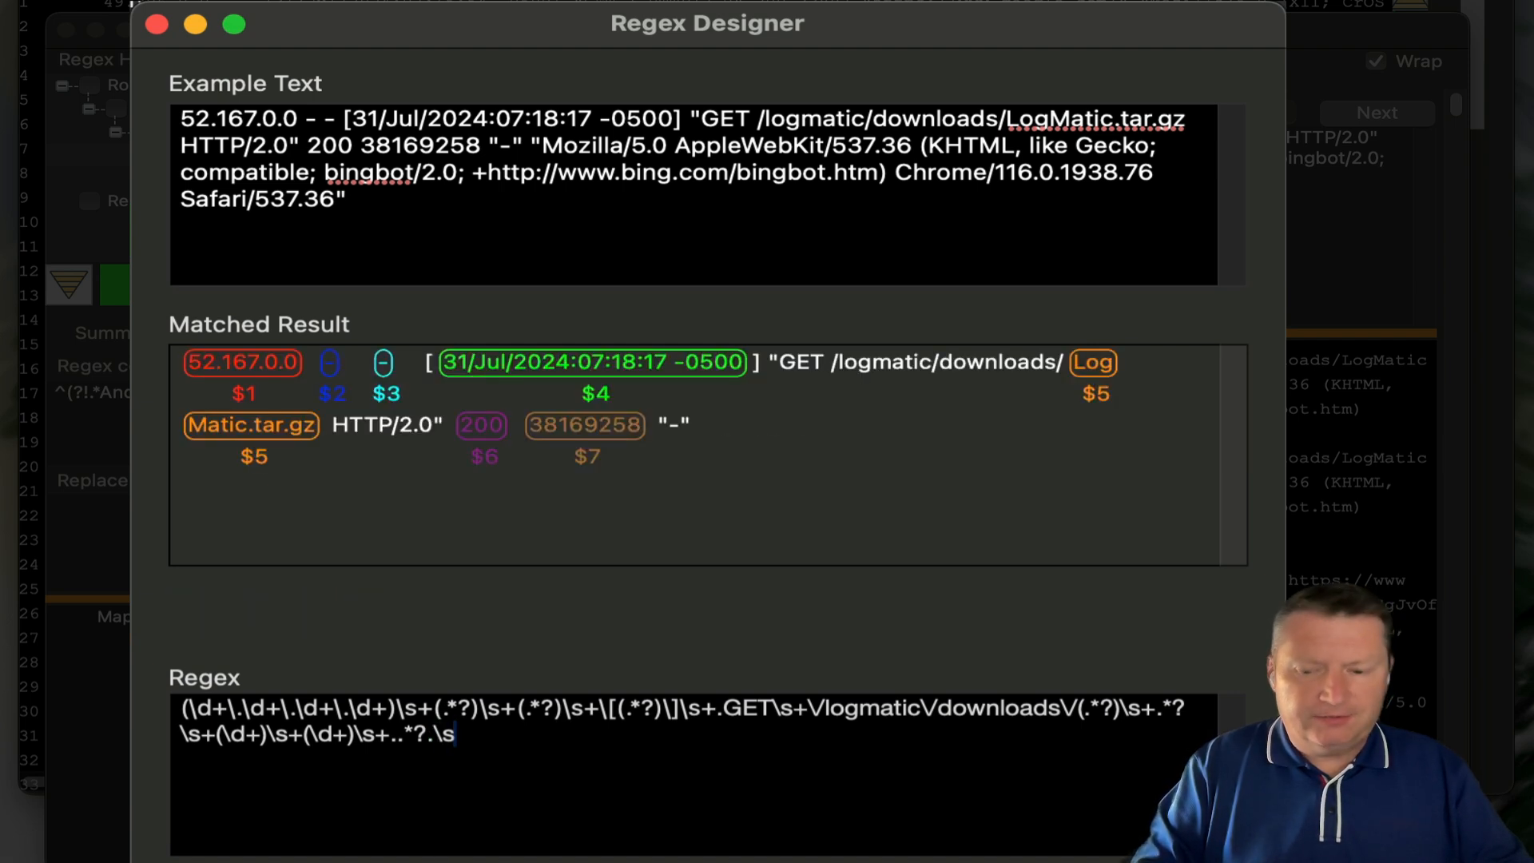
type("+")
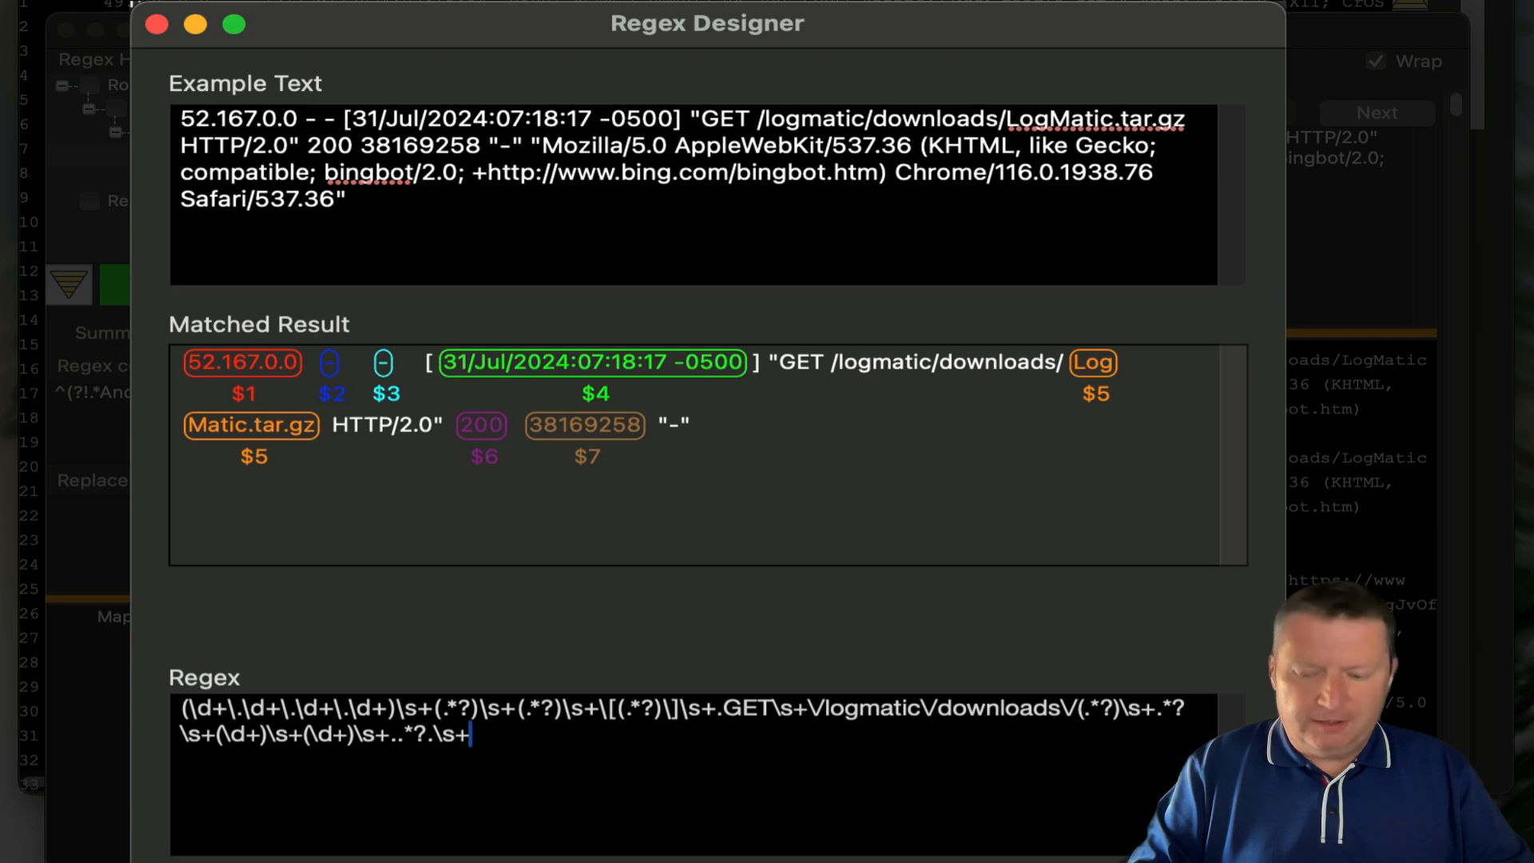
type(".")
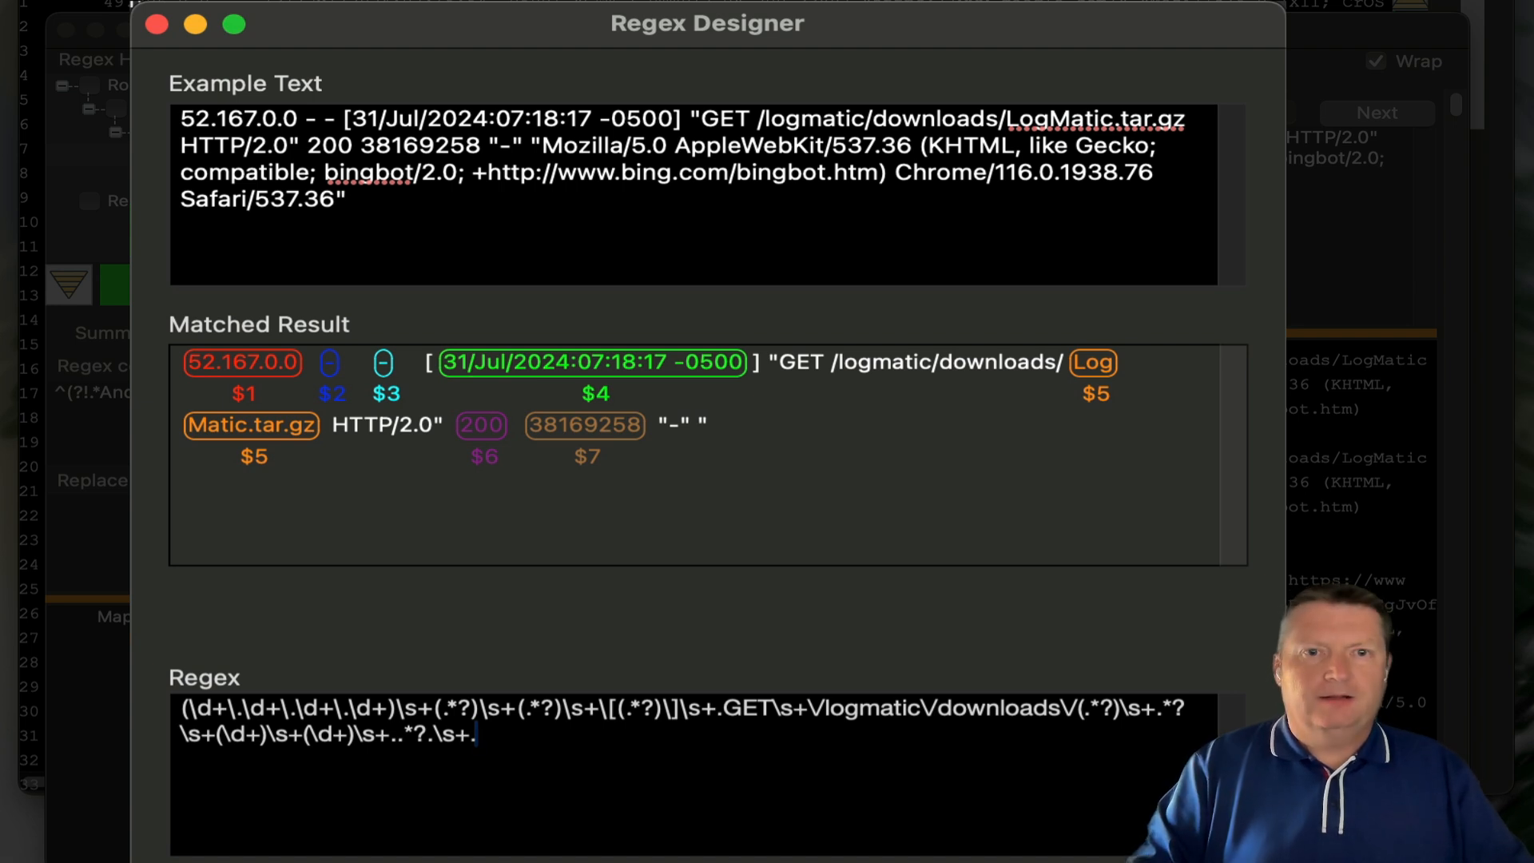
type("(")
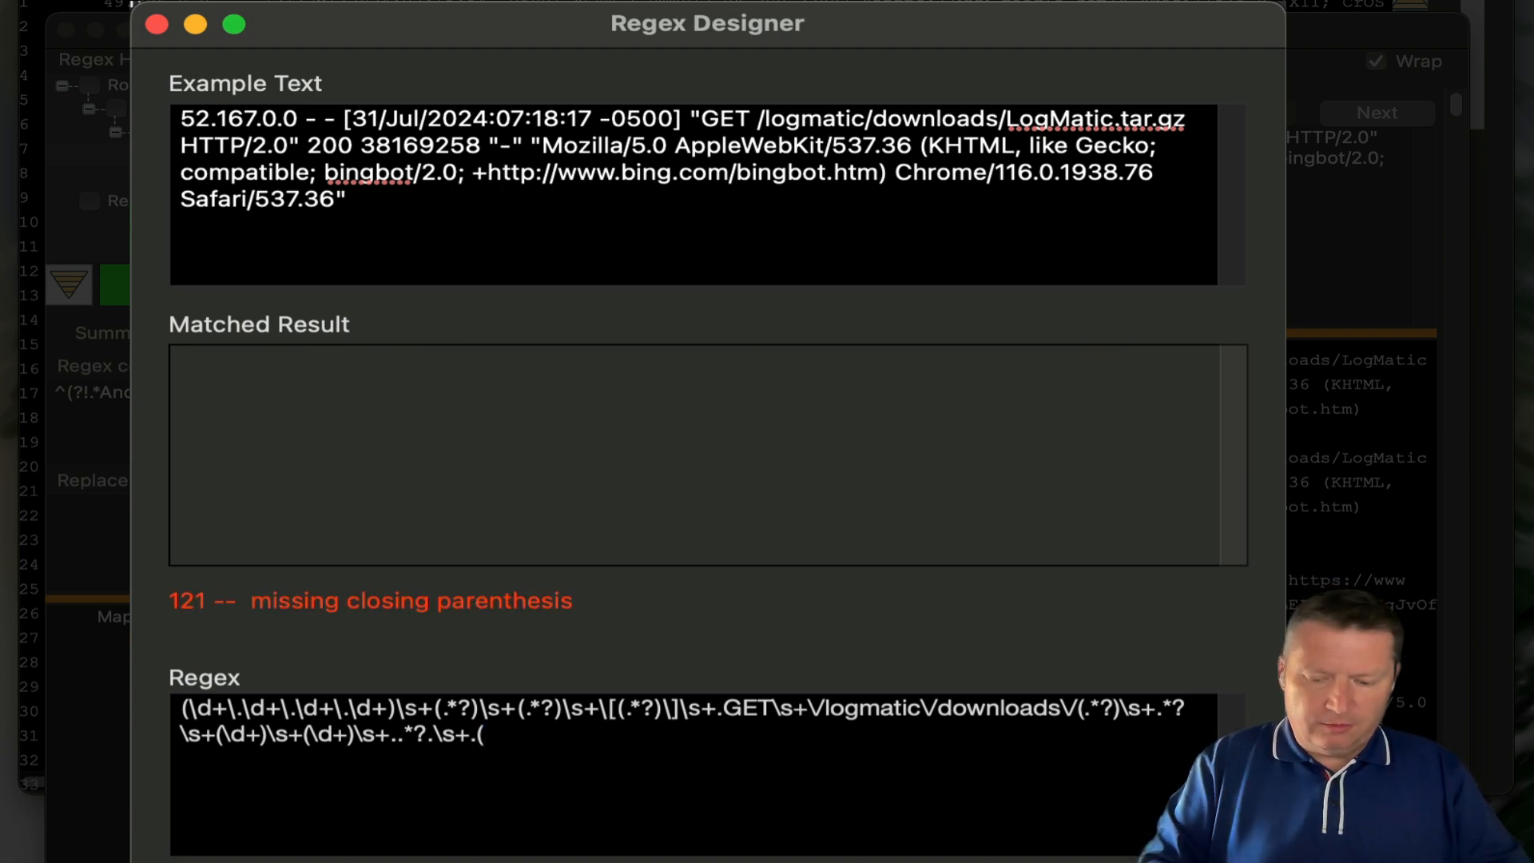
type(".*")
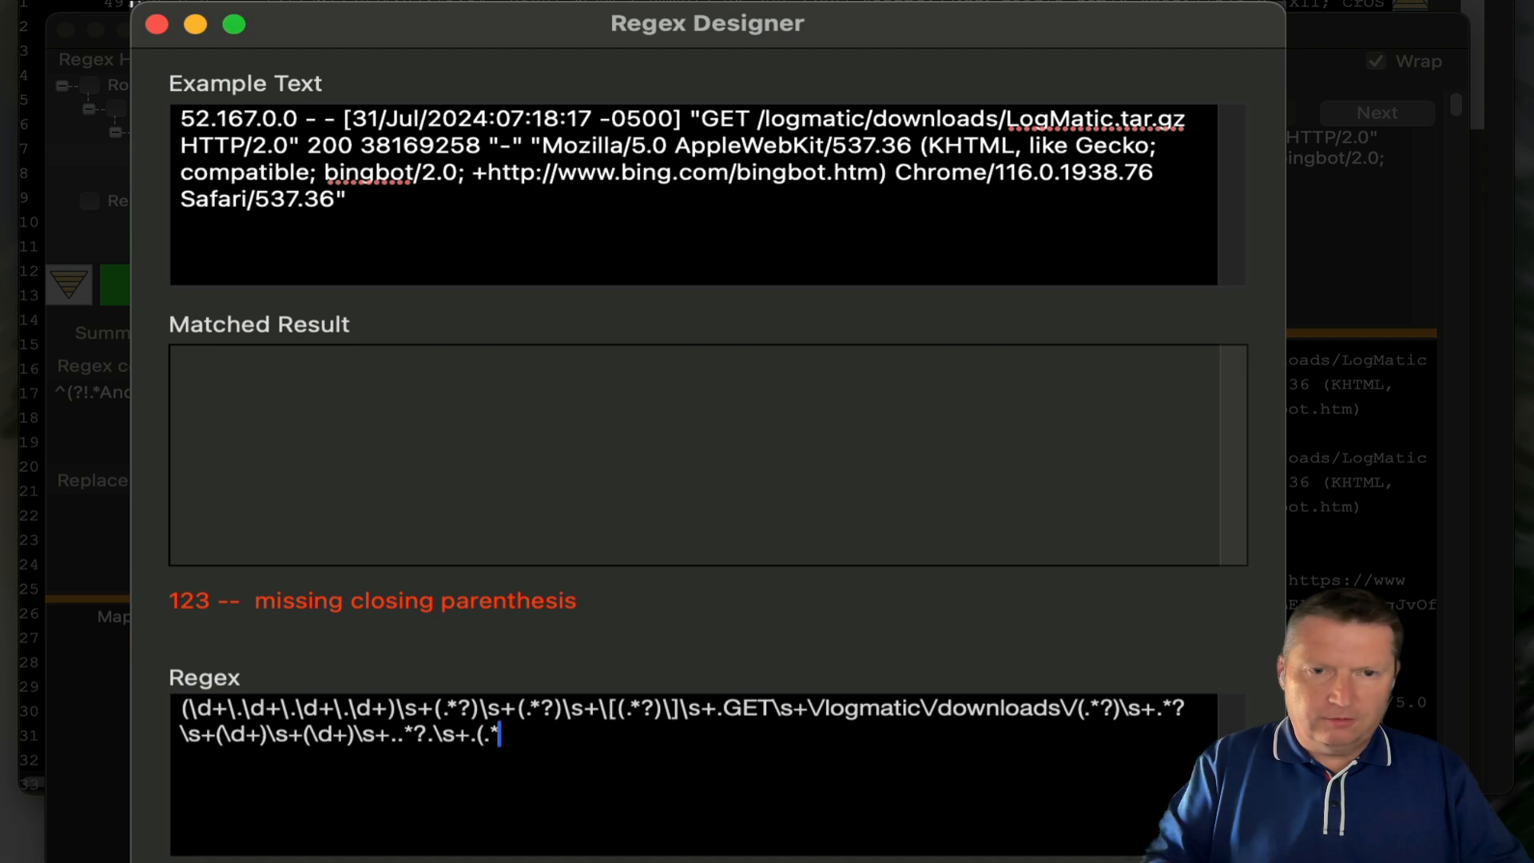
type(")")
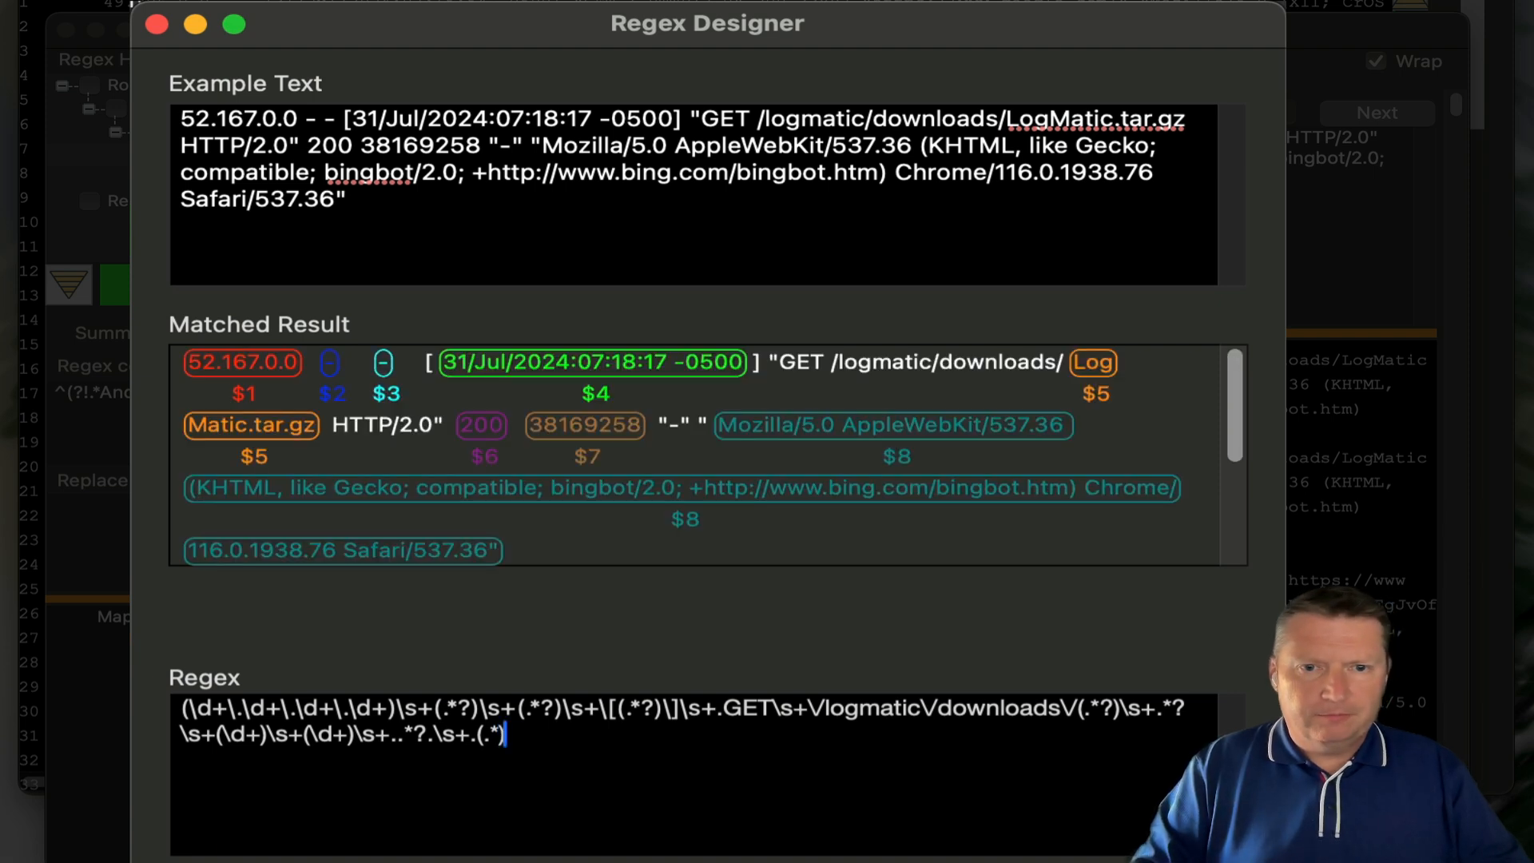
type(".")
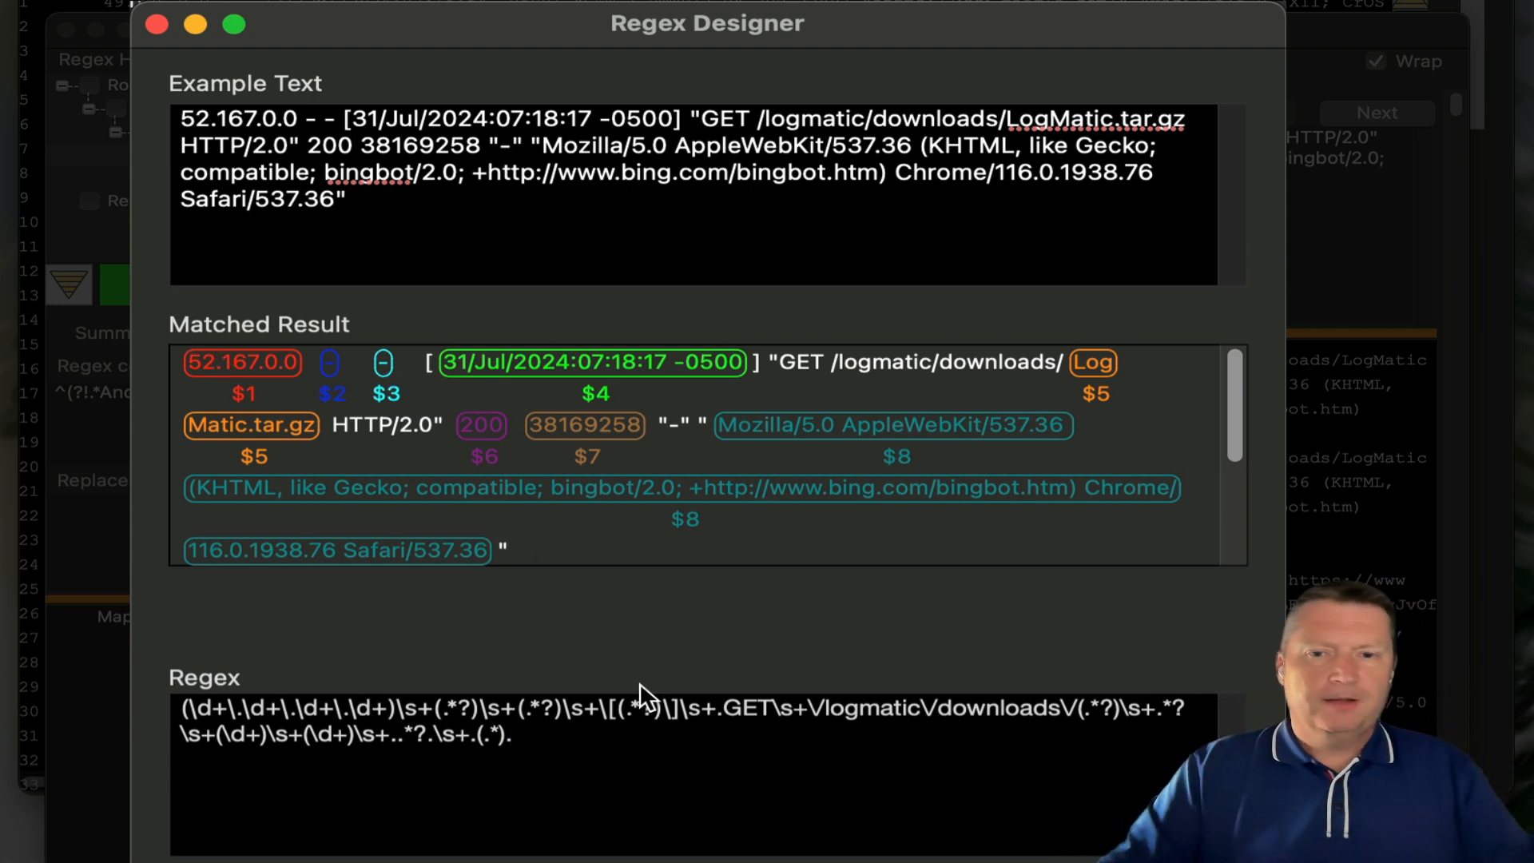
left_click_drag(589, 764, 183, 708)
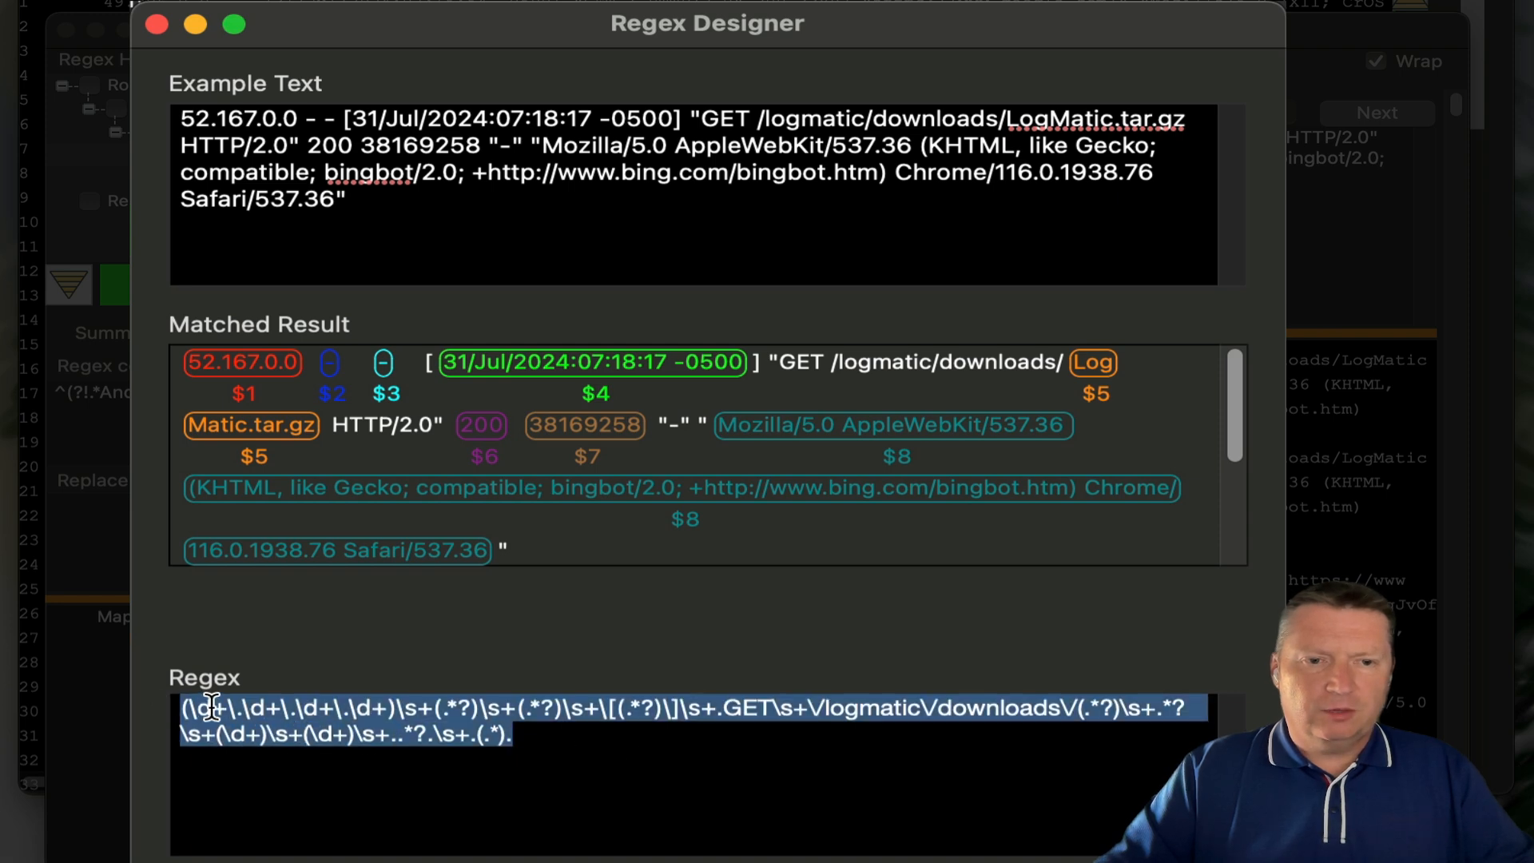
- Copy the finished regex and bring the analysis window into full view
right_click(216, 724)
left_click(274, 706)
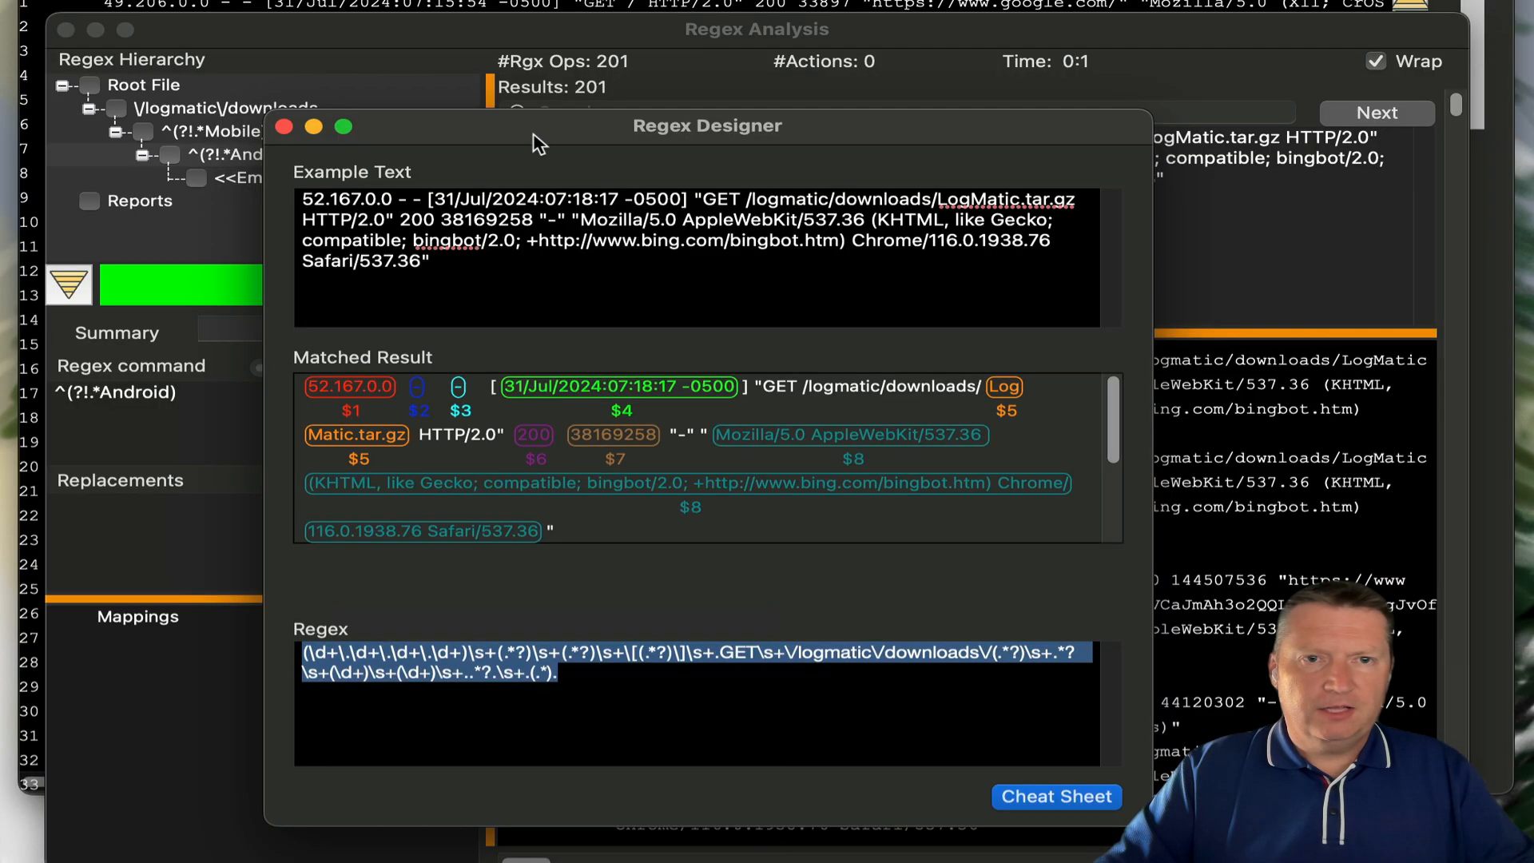
left_click_drag(533, 134, 1291, 0)
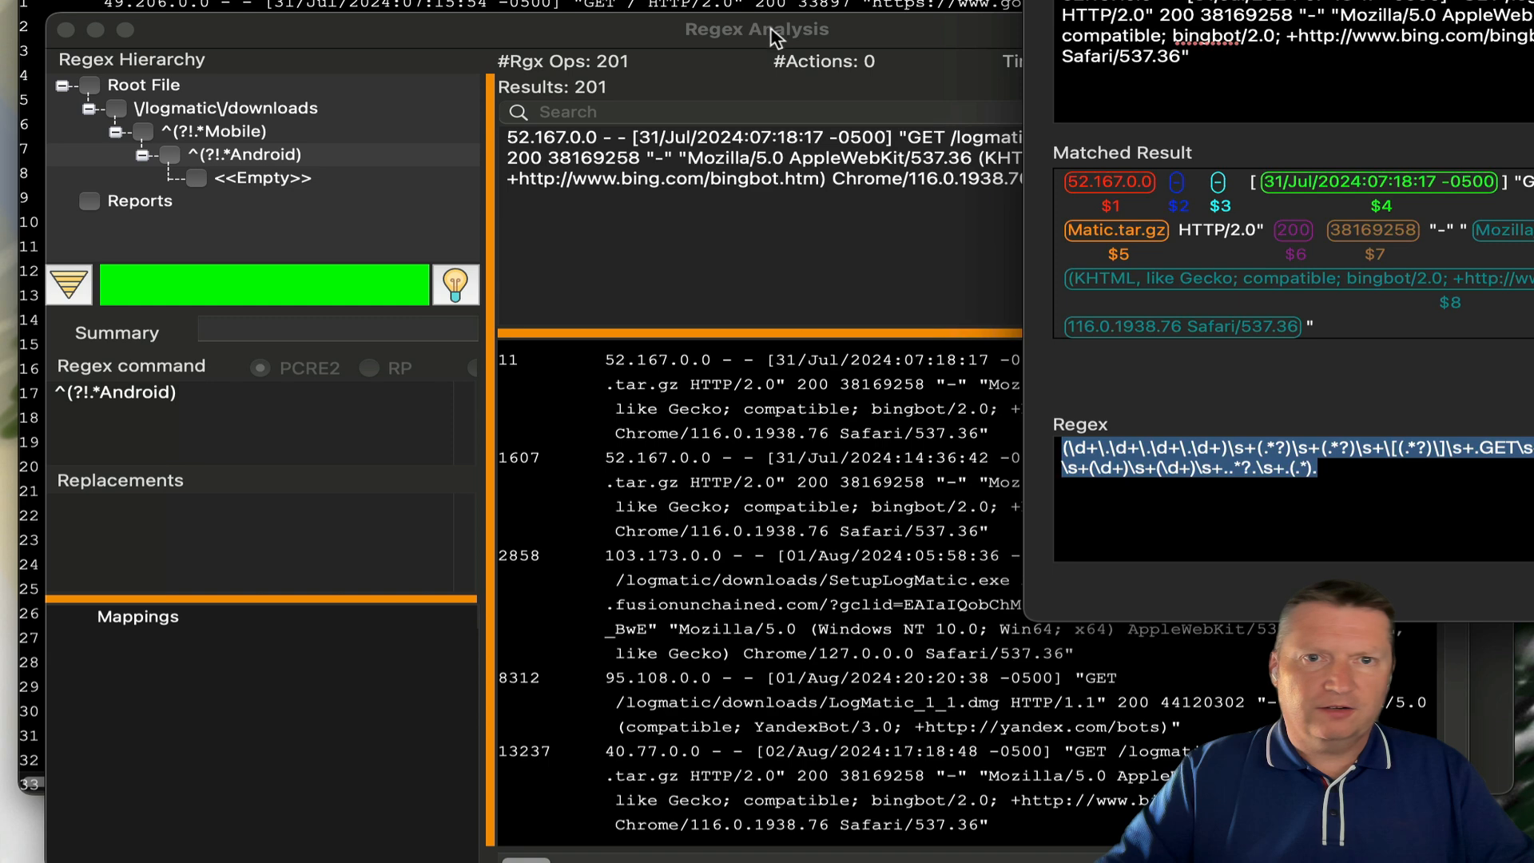
left_click_drag(772, 30, 604, 12)
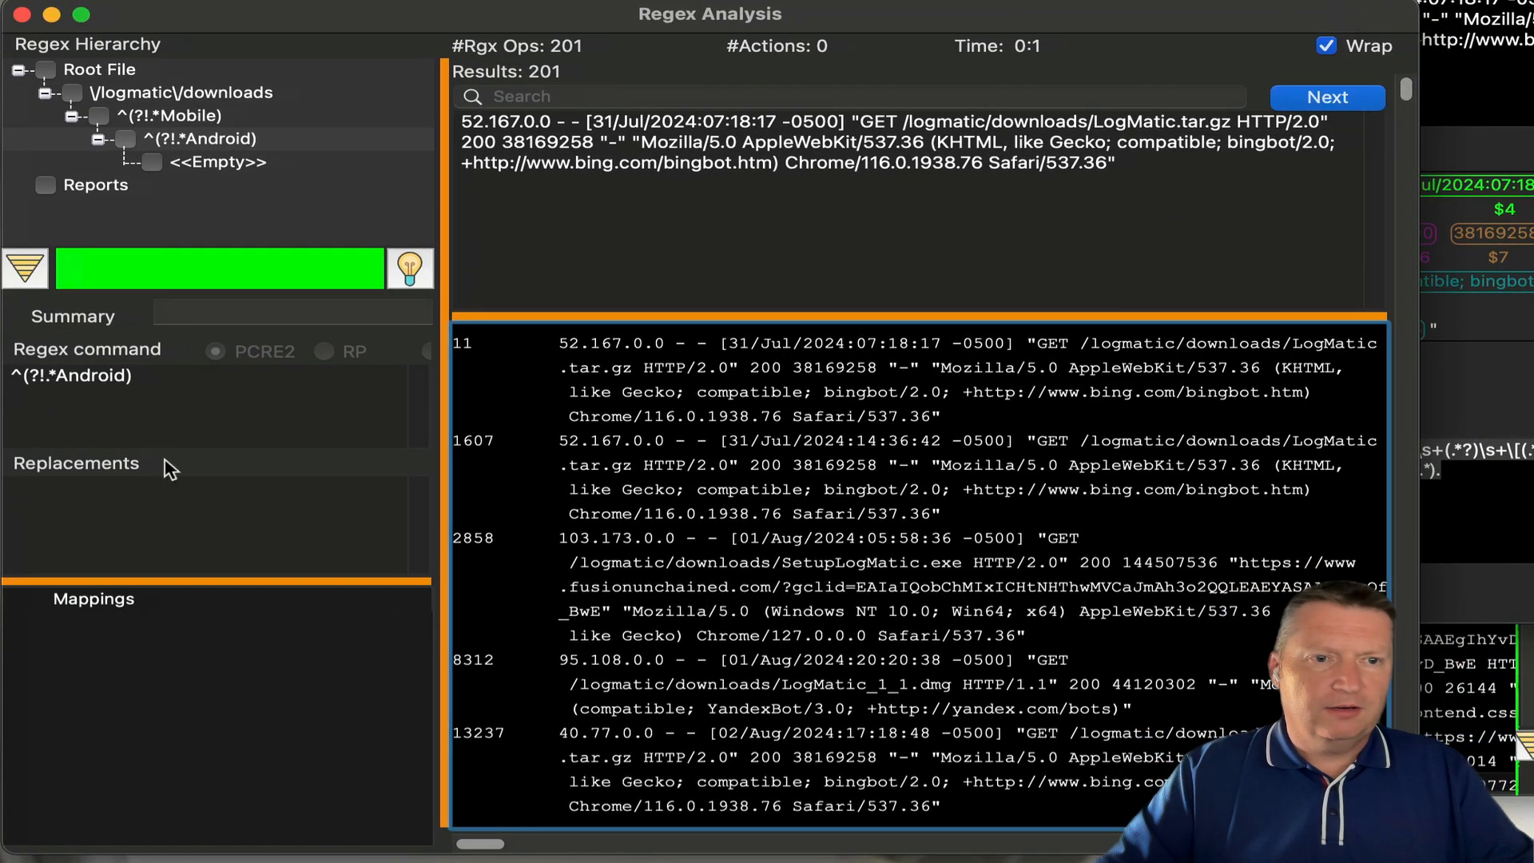
- Paste the regex into the empty branch under the Android filter, apply it, and run it for 186 results
left_click(226, 163)
left_click(105, 438)
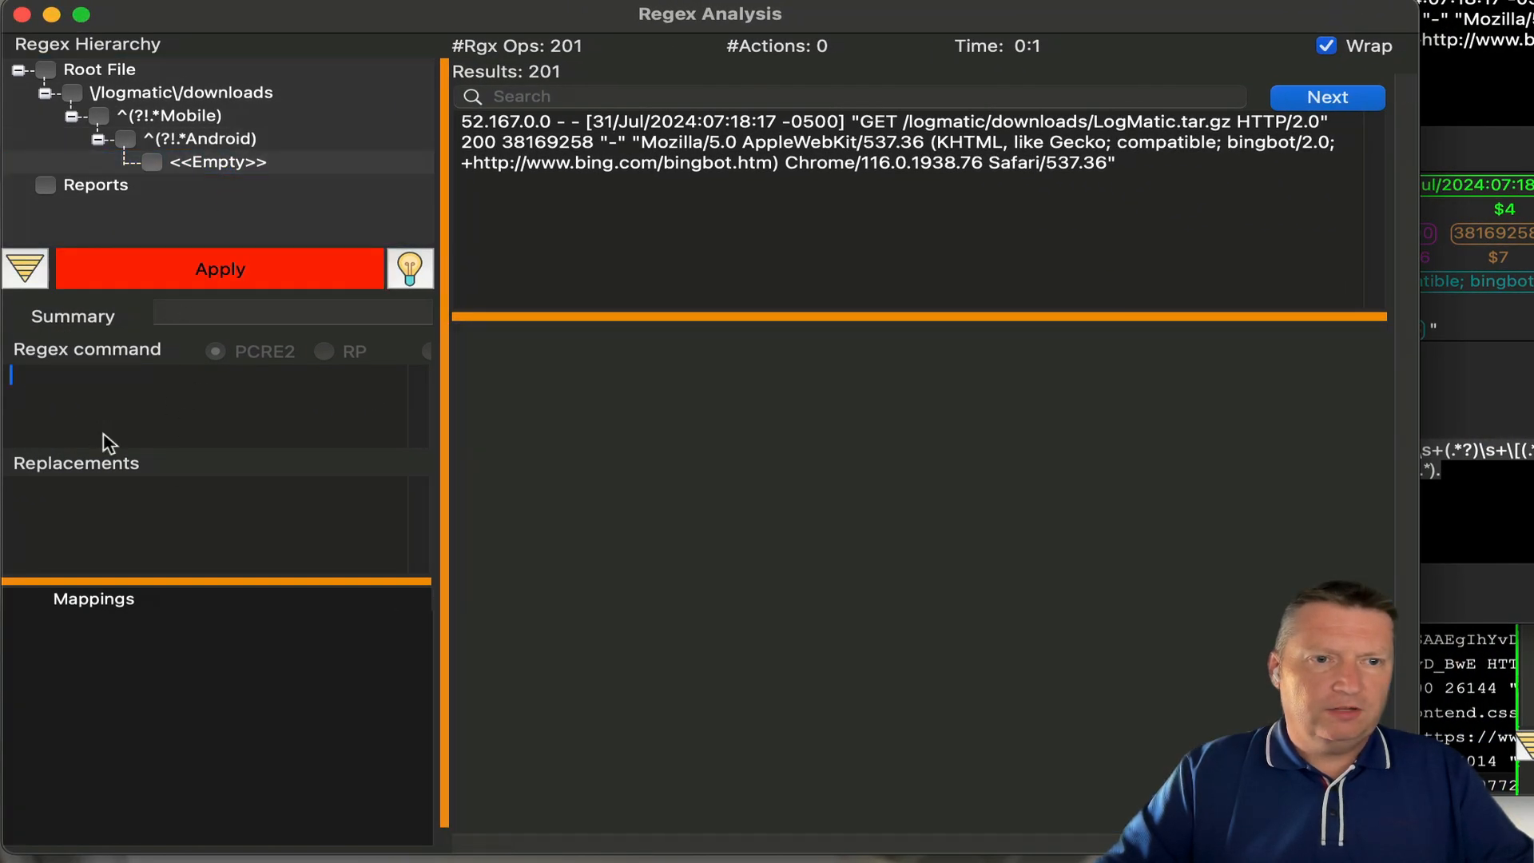
right_click(102, 437)
left_click(160, 506)
left_click(232, 256)
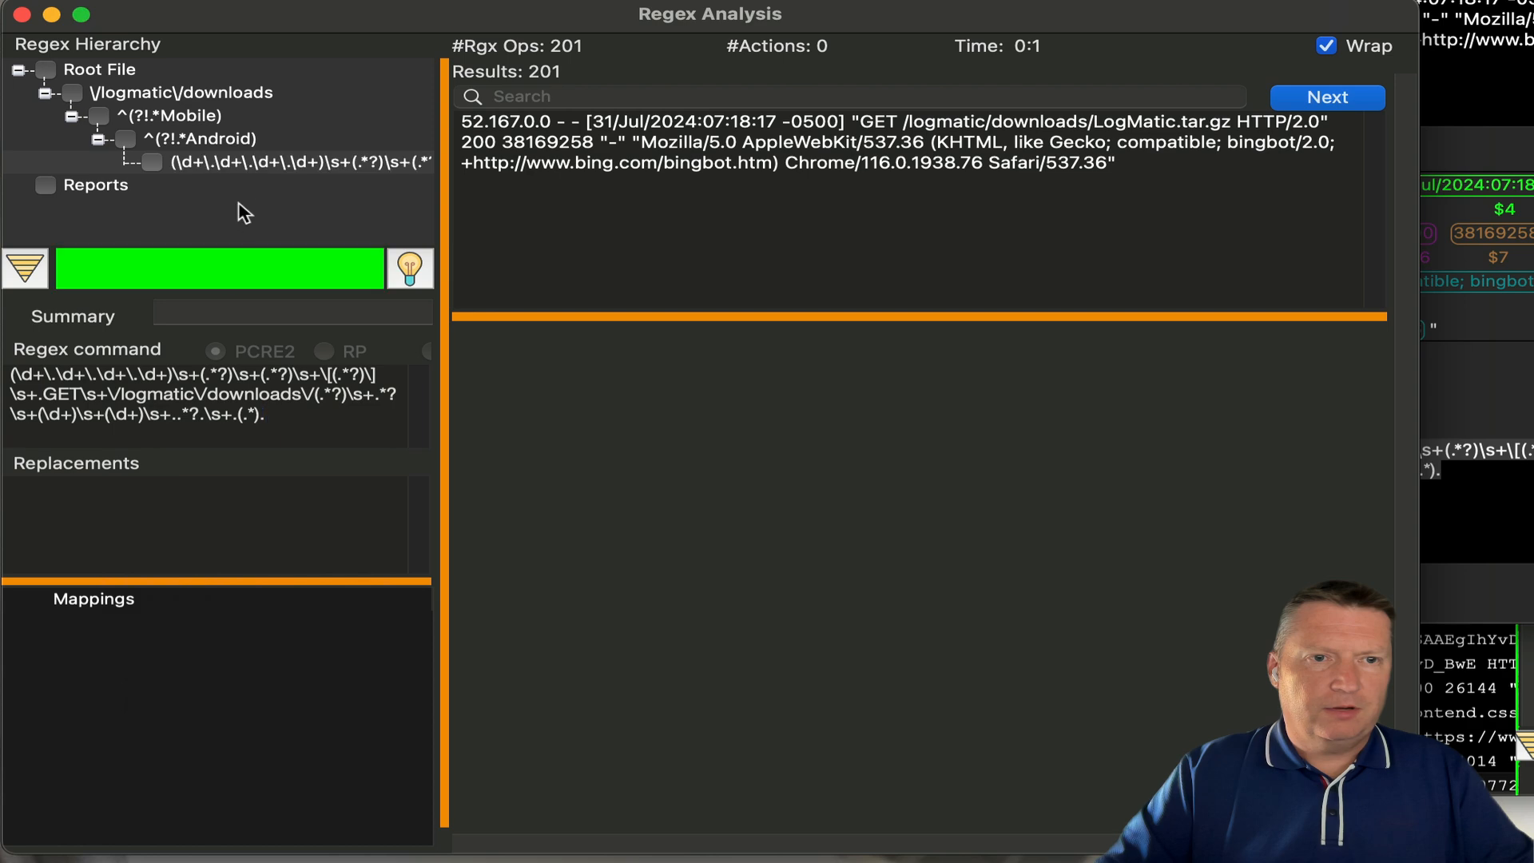
right_click(244, 164)
left_click(323, 192)
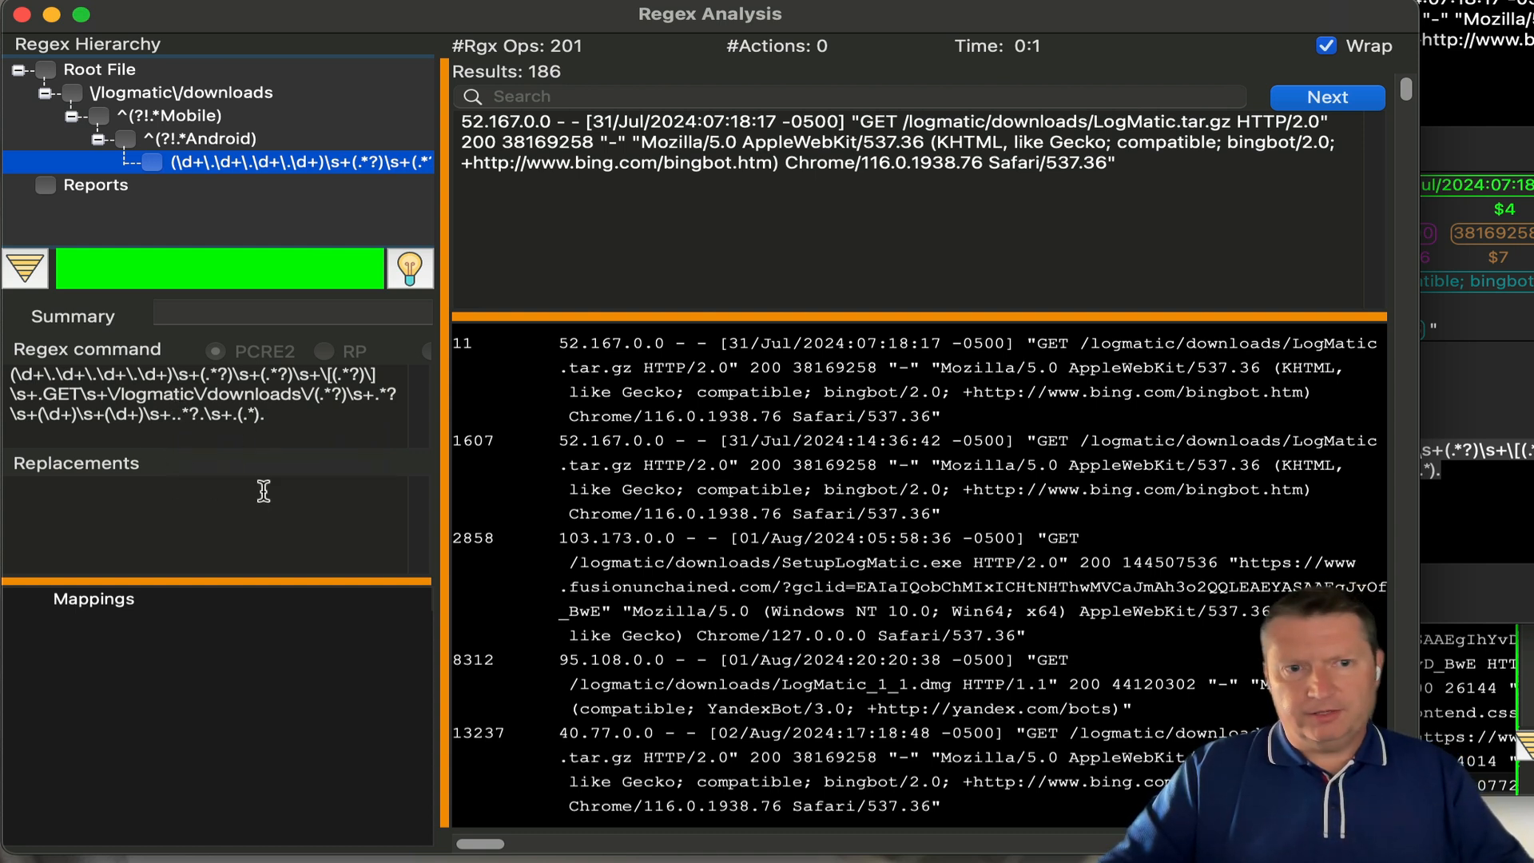
- Set the branch's replacement to $1 $4 $5, apply it, and rerun the download search
left_click(220, 503)
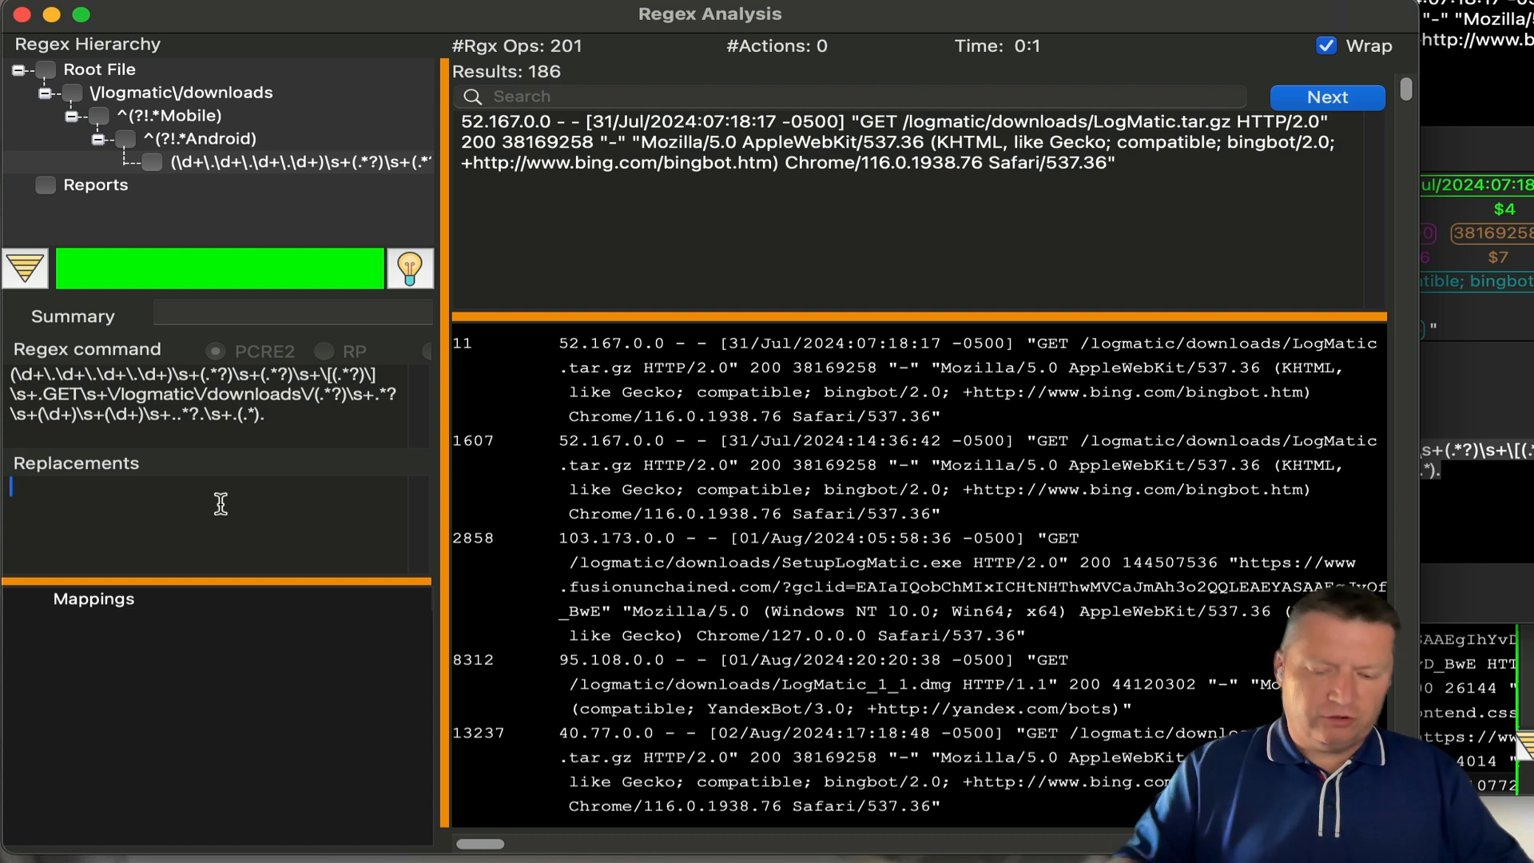
type("IP")
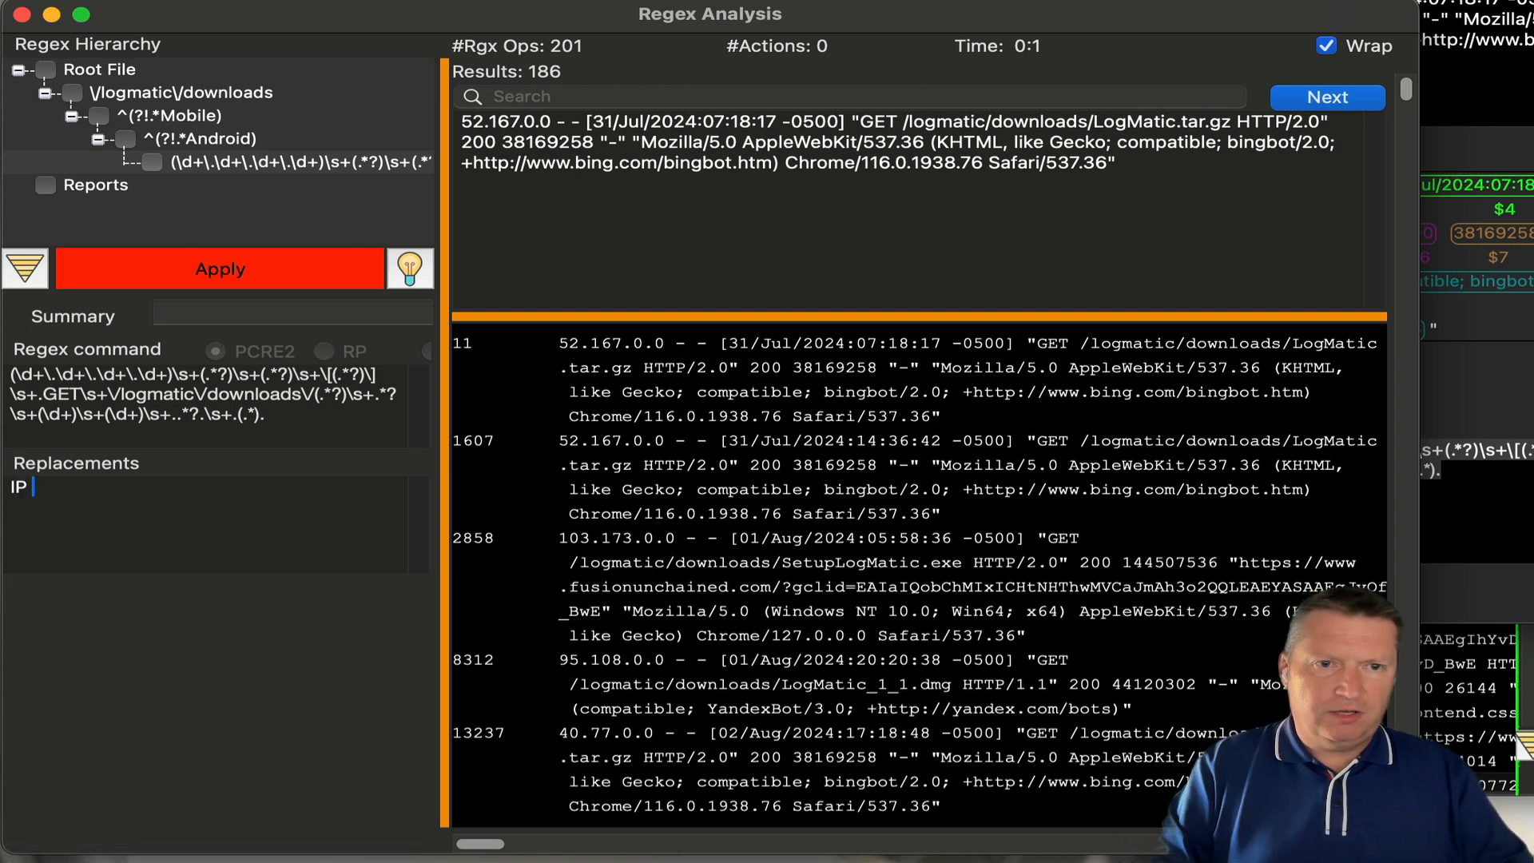
key("BackSpace")
key("BackSpace")
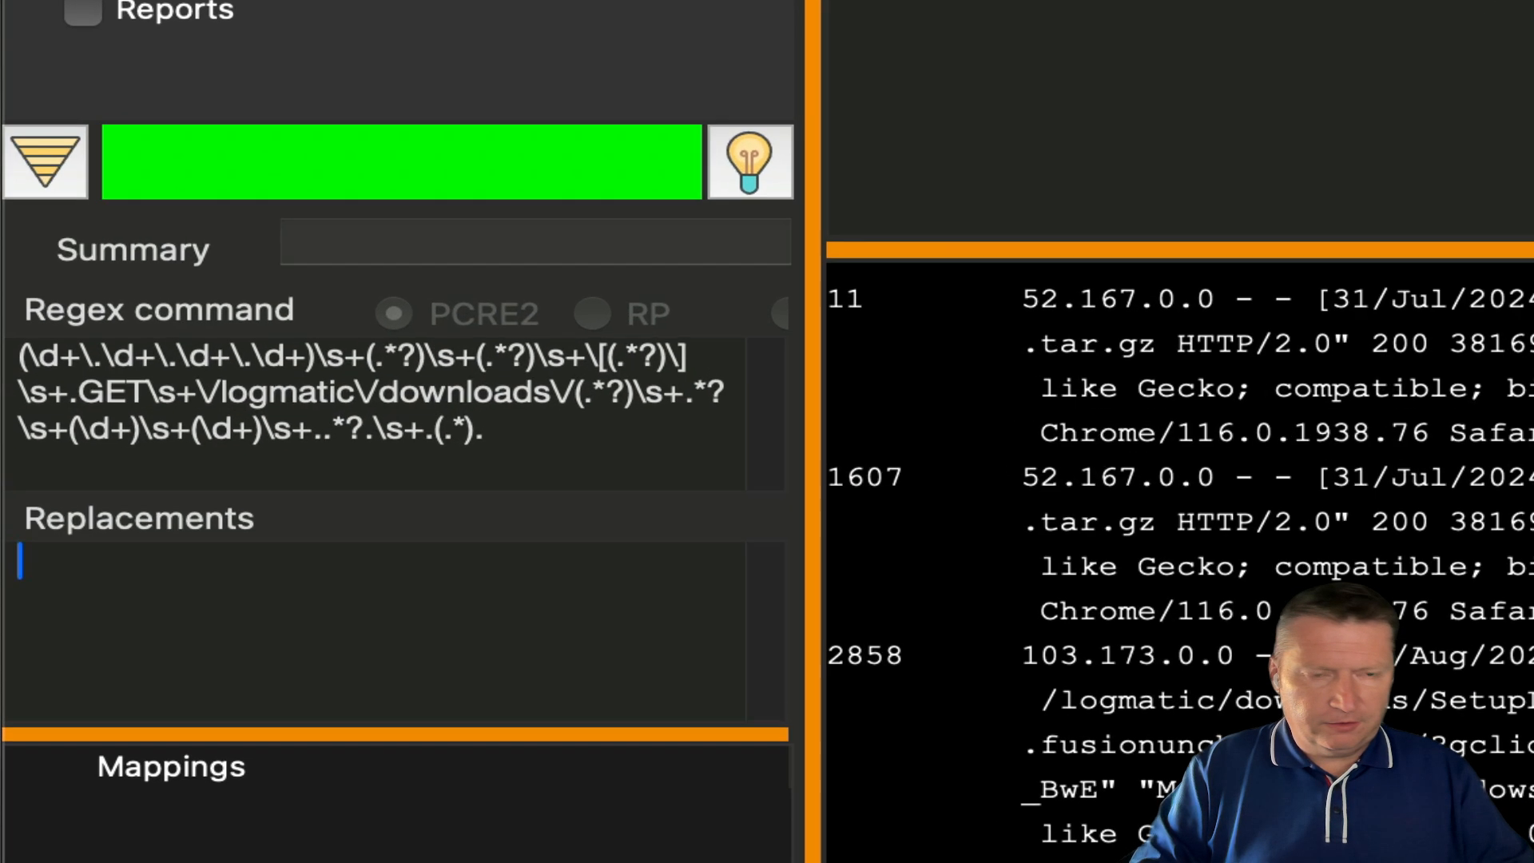
type("$1")
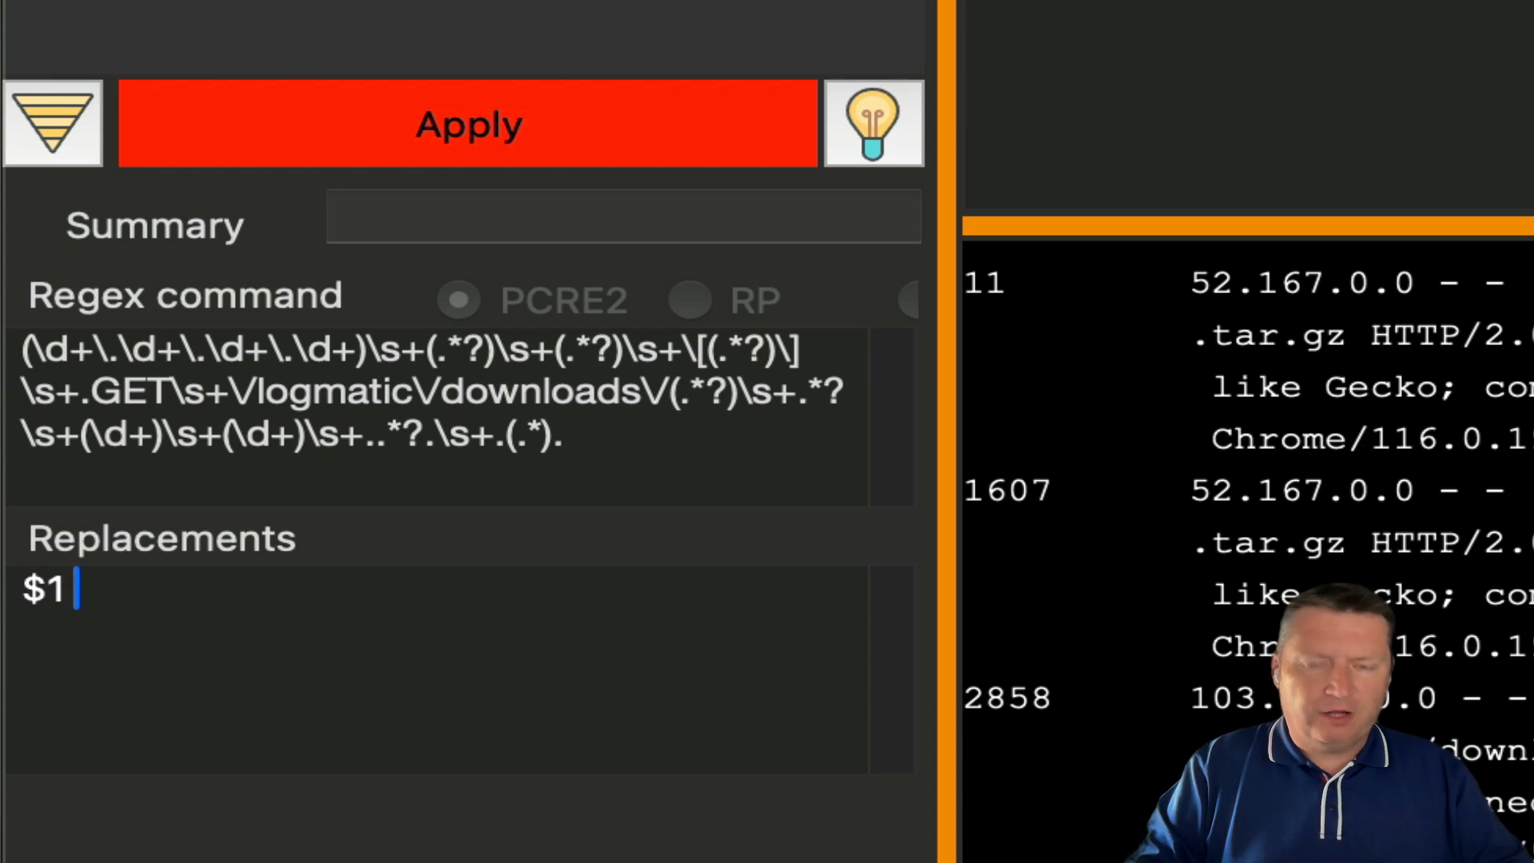
type(" #")
key("BackSpace")
key("BackSpace")
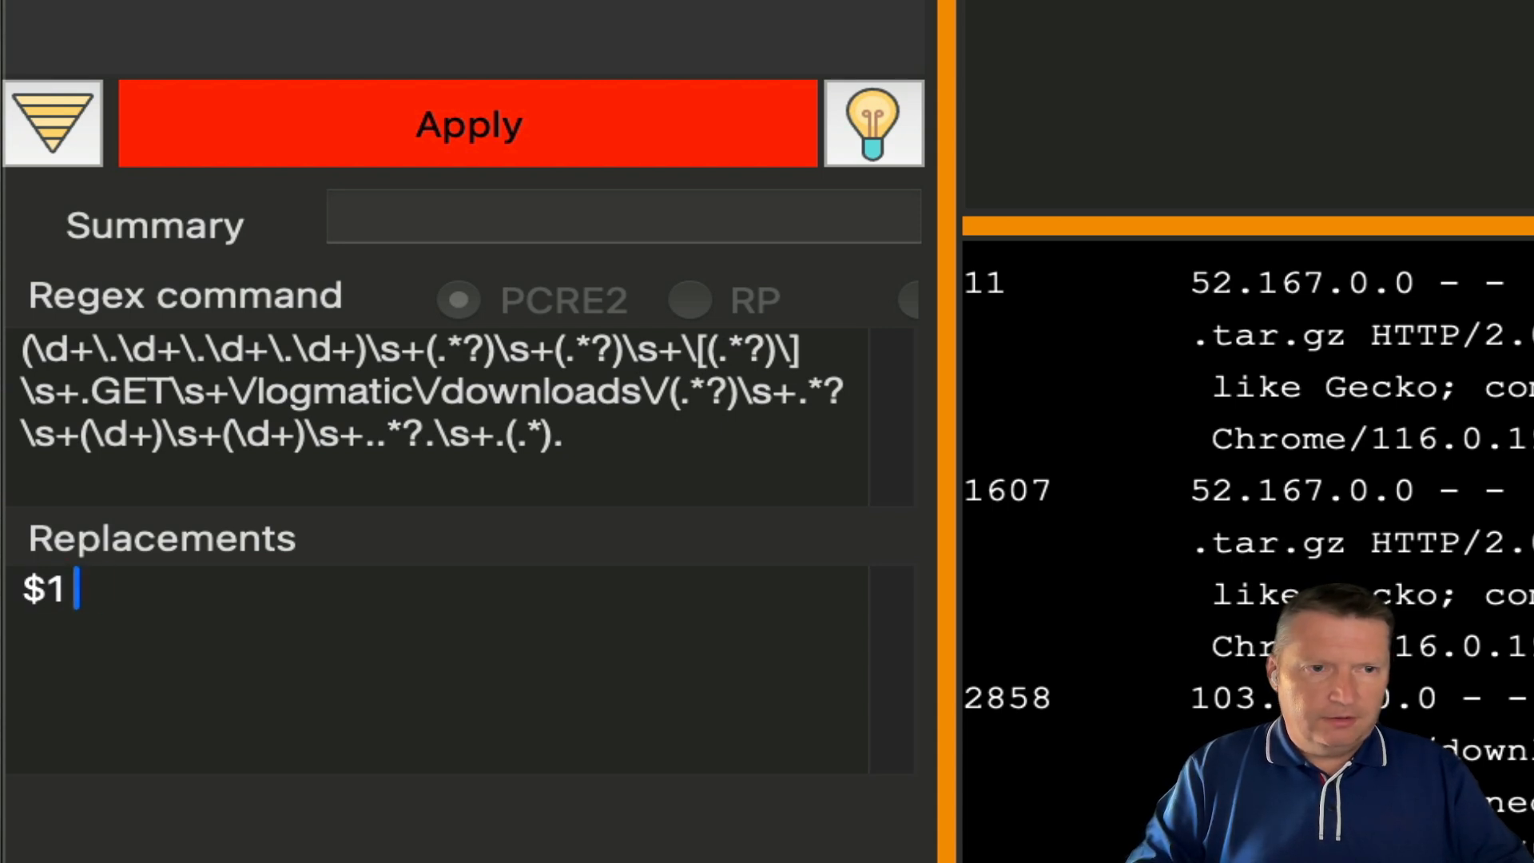
type("$1")
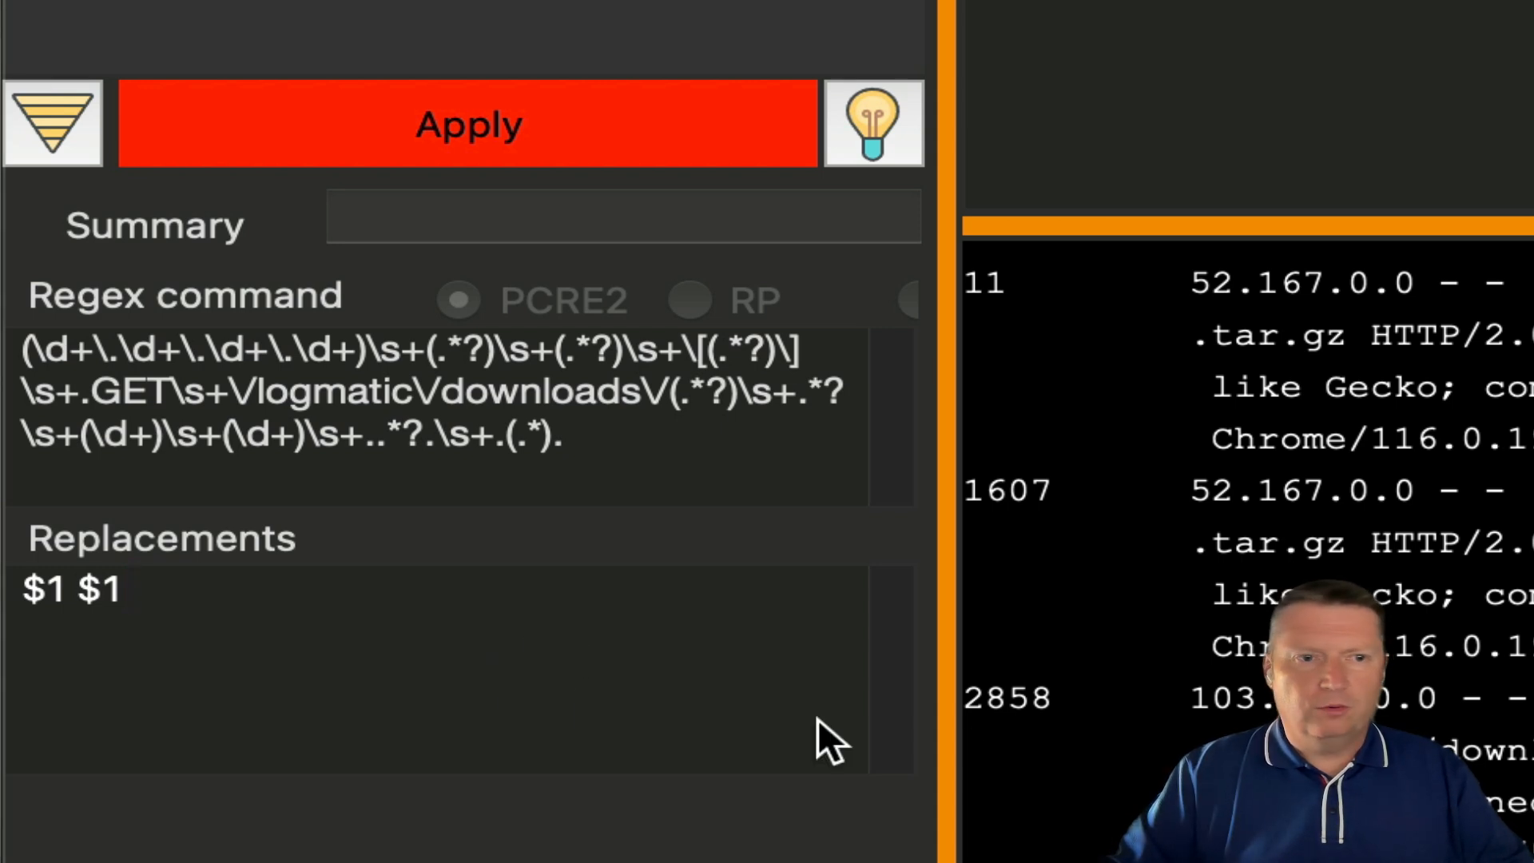
key("BackSpace")
key("BackSpace")
type("4 ")
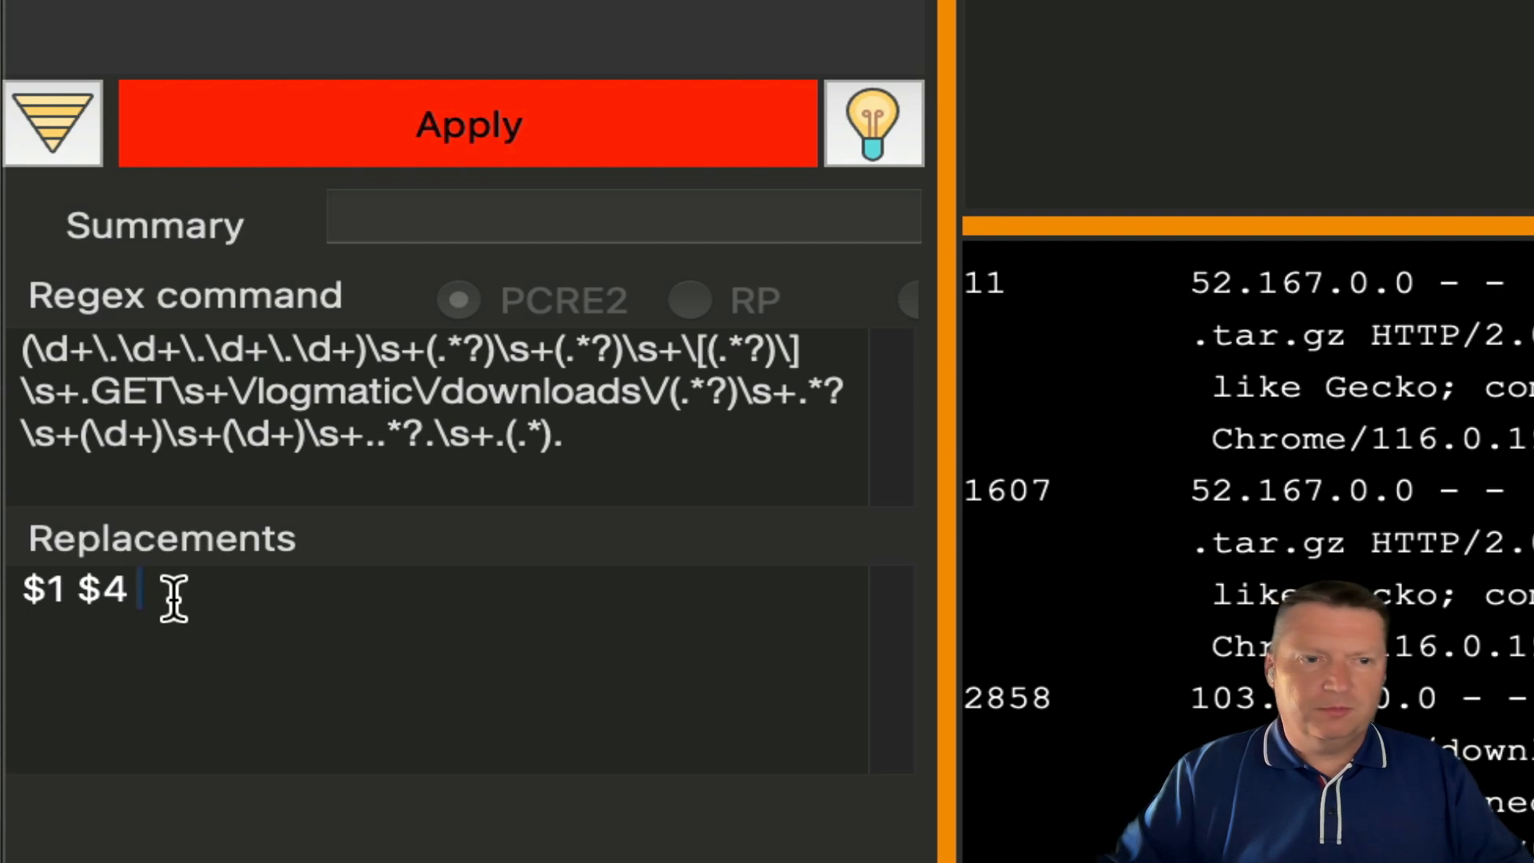
type("$5")
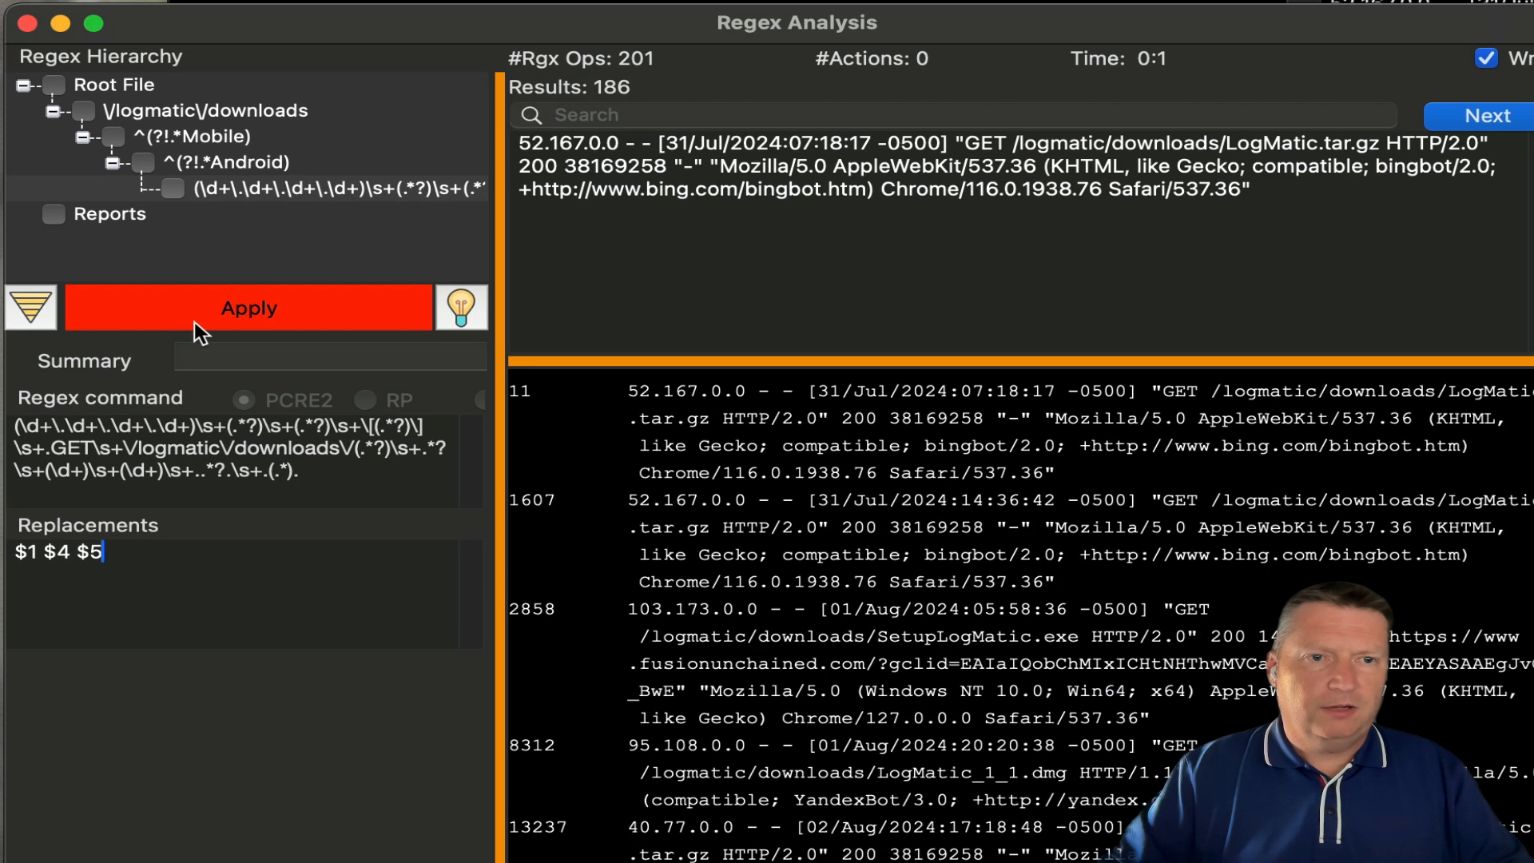
left_click(363, 154)
right_click(294, 187)
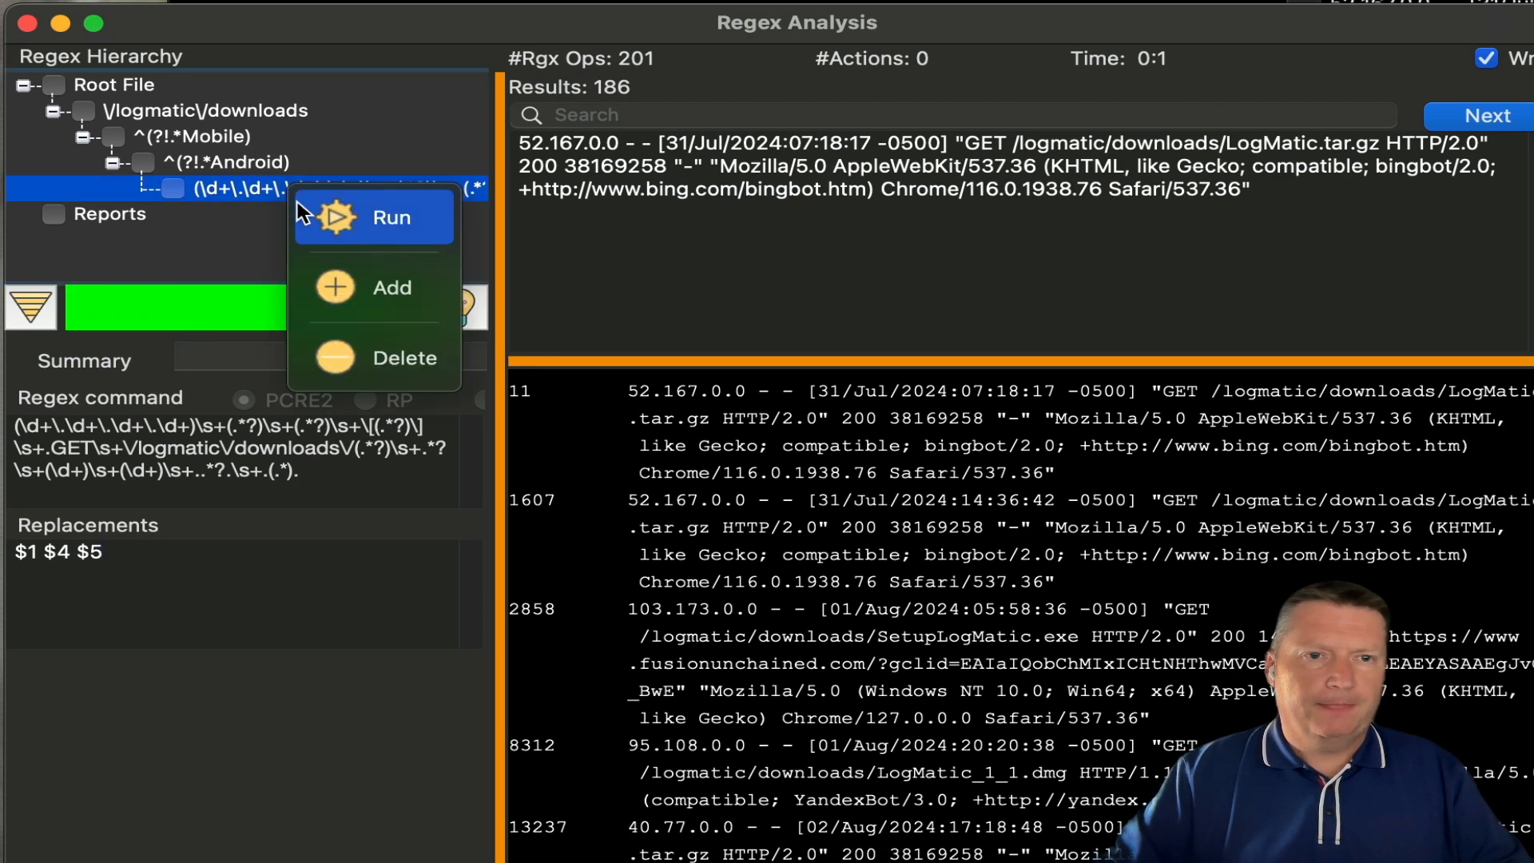
left_click(310, 217)
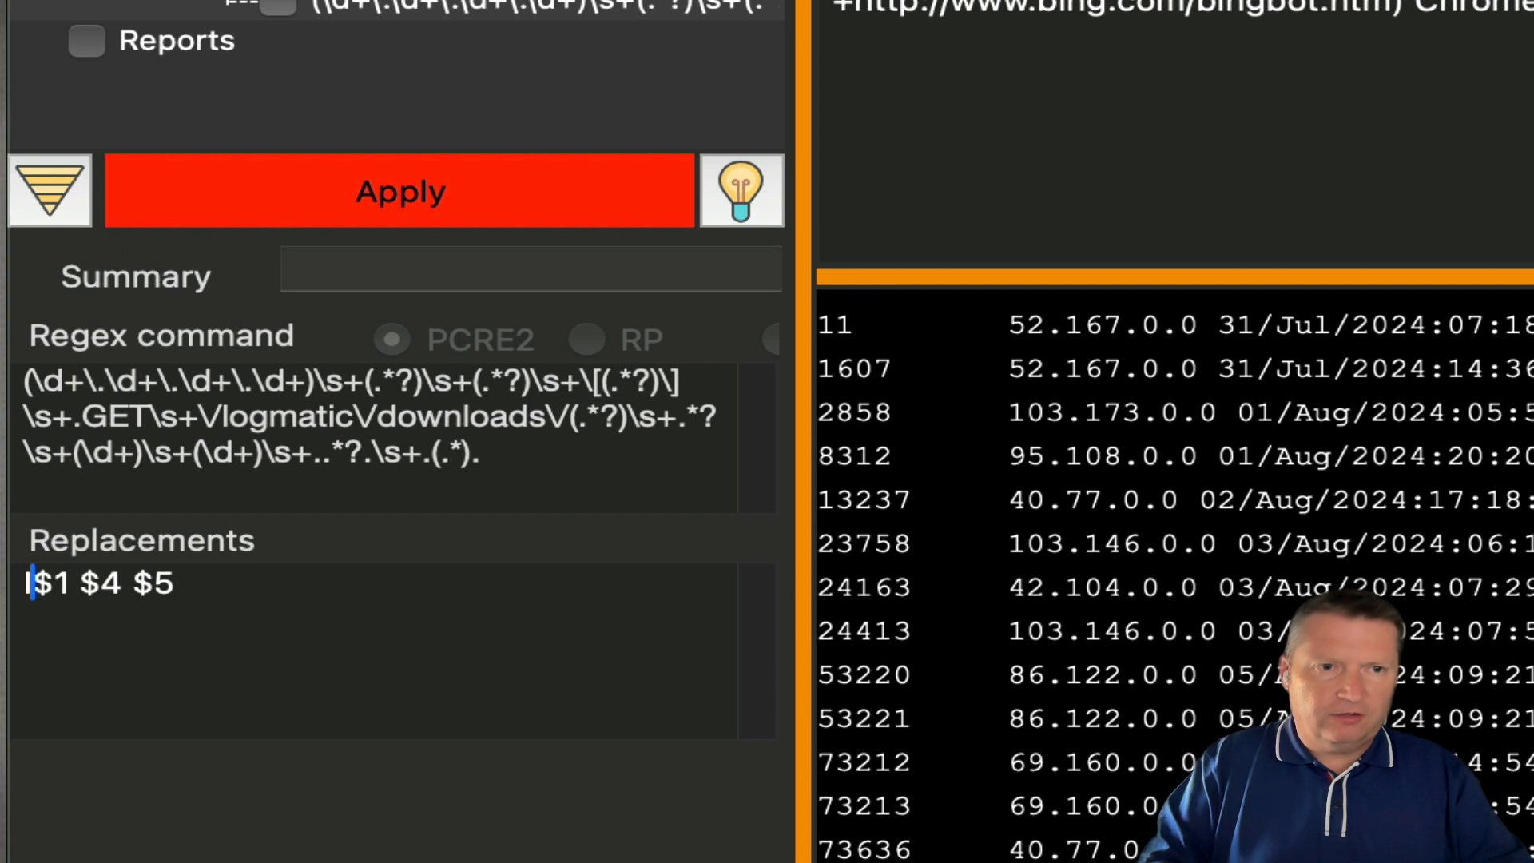
- Rewrite the replacement as 'File: $5, IP: $1 , $Date: $4' and apply it
type("IP: ")
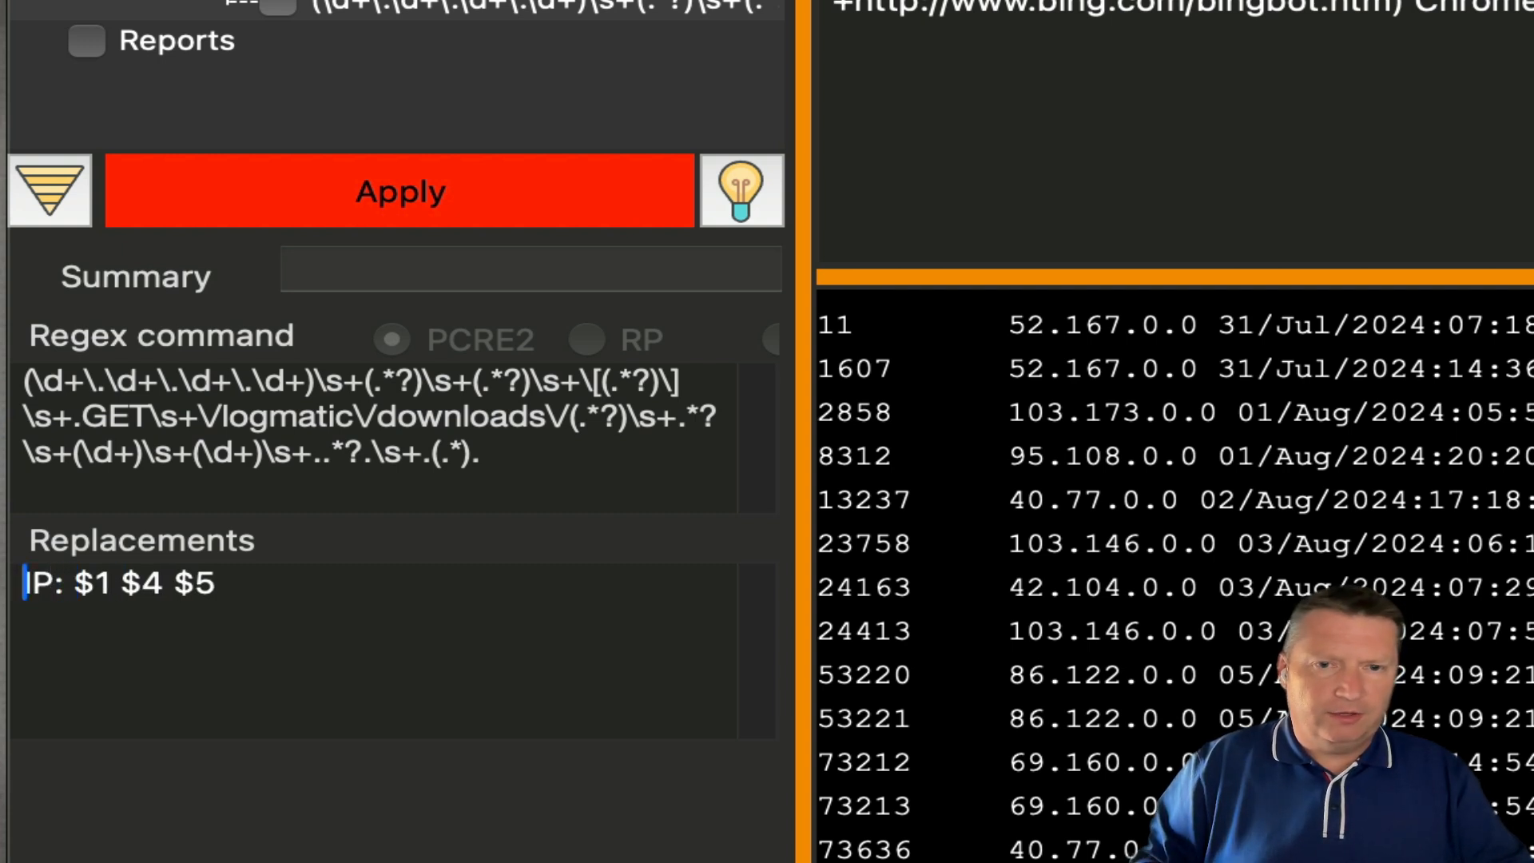
type("$5")
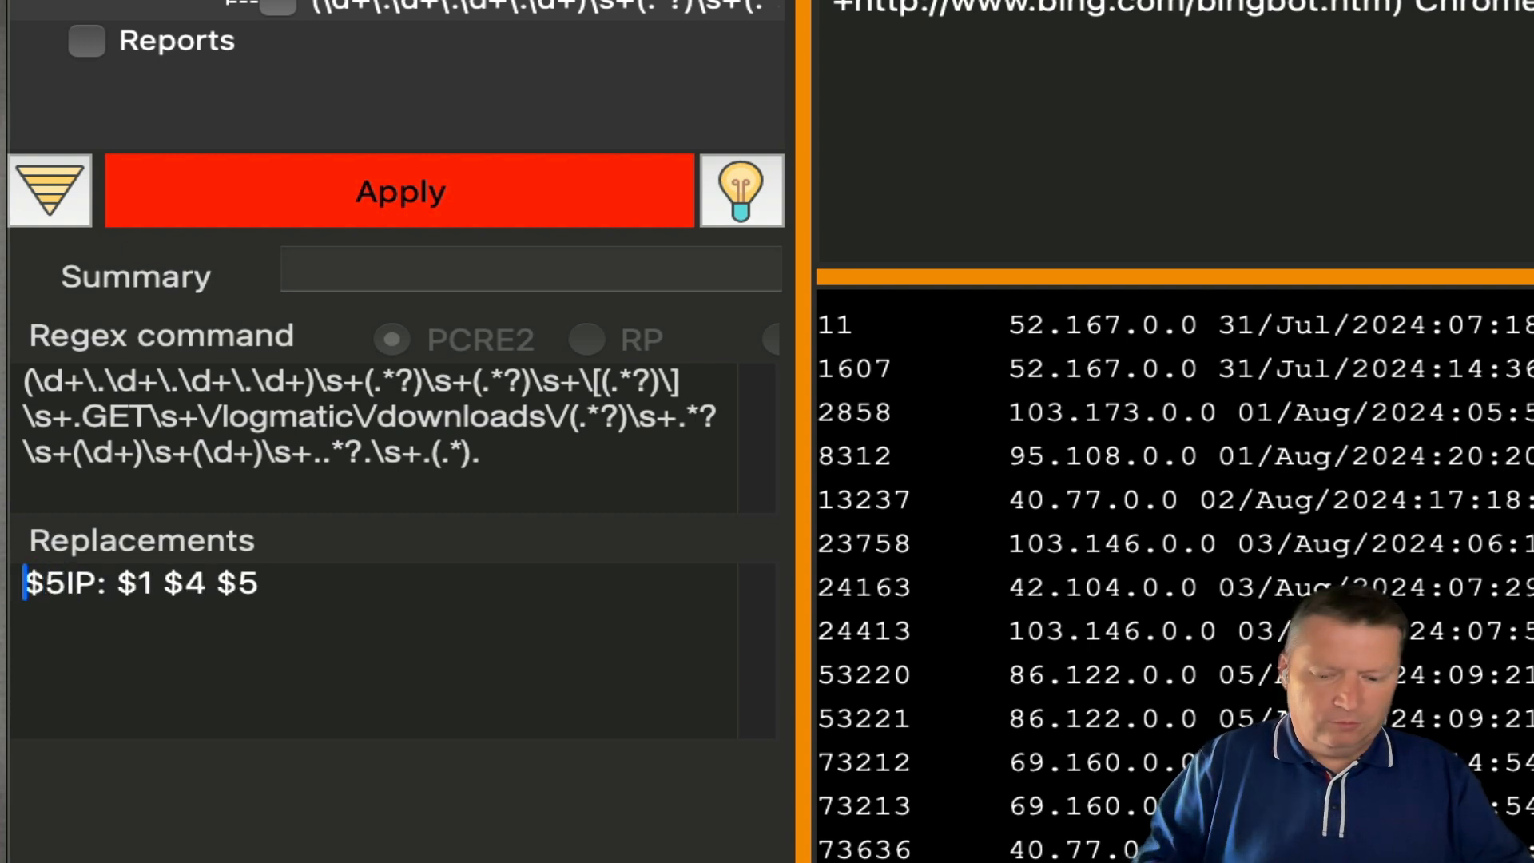
type("FILE")
key("BackSpace")
key("BackSpace")
key("BackSpace")
type("i")
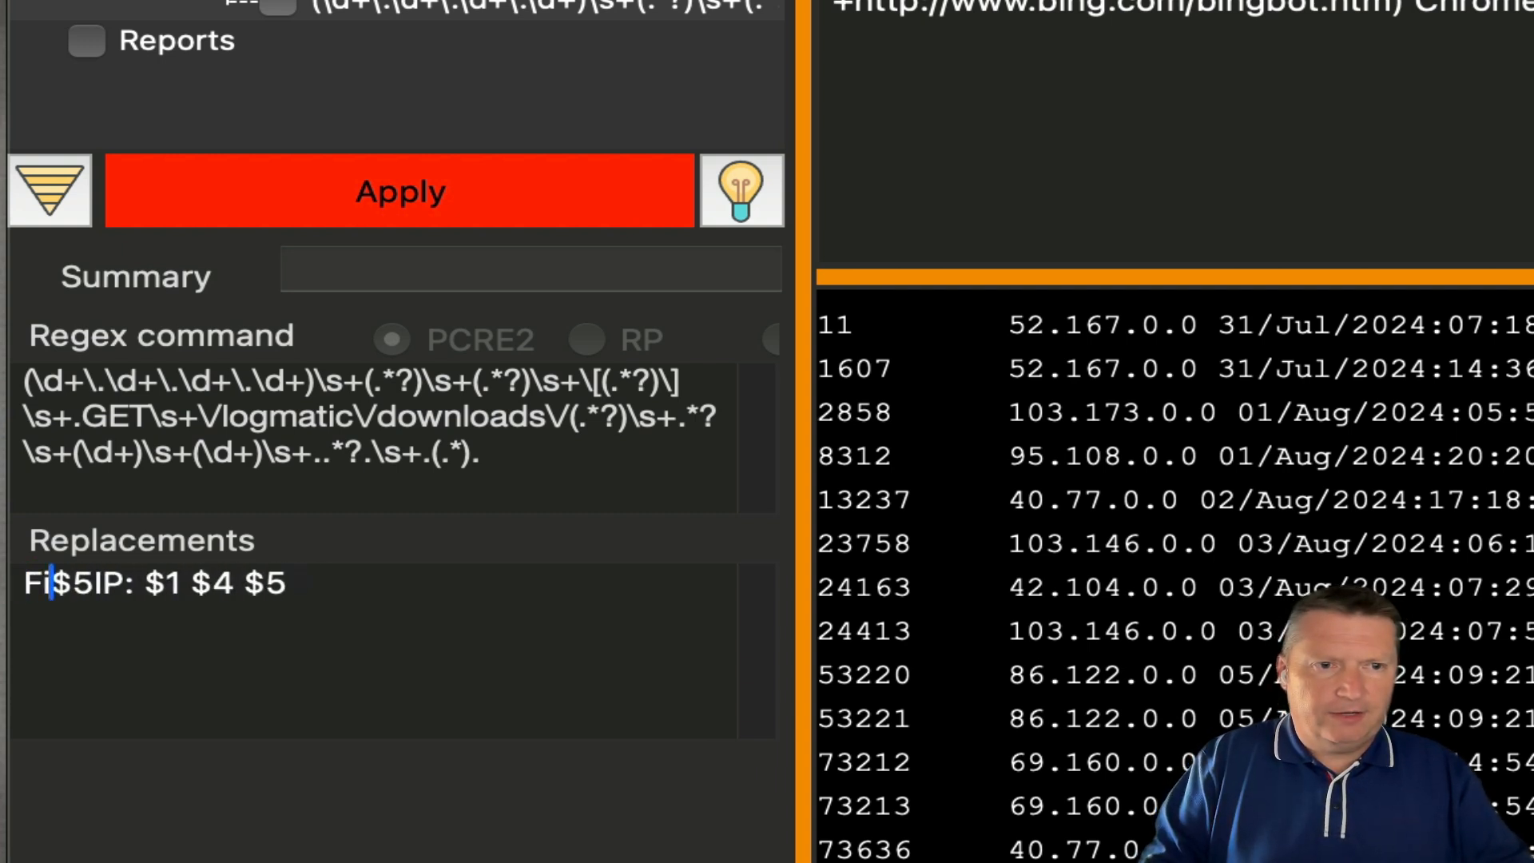
type("le: $5")
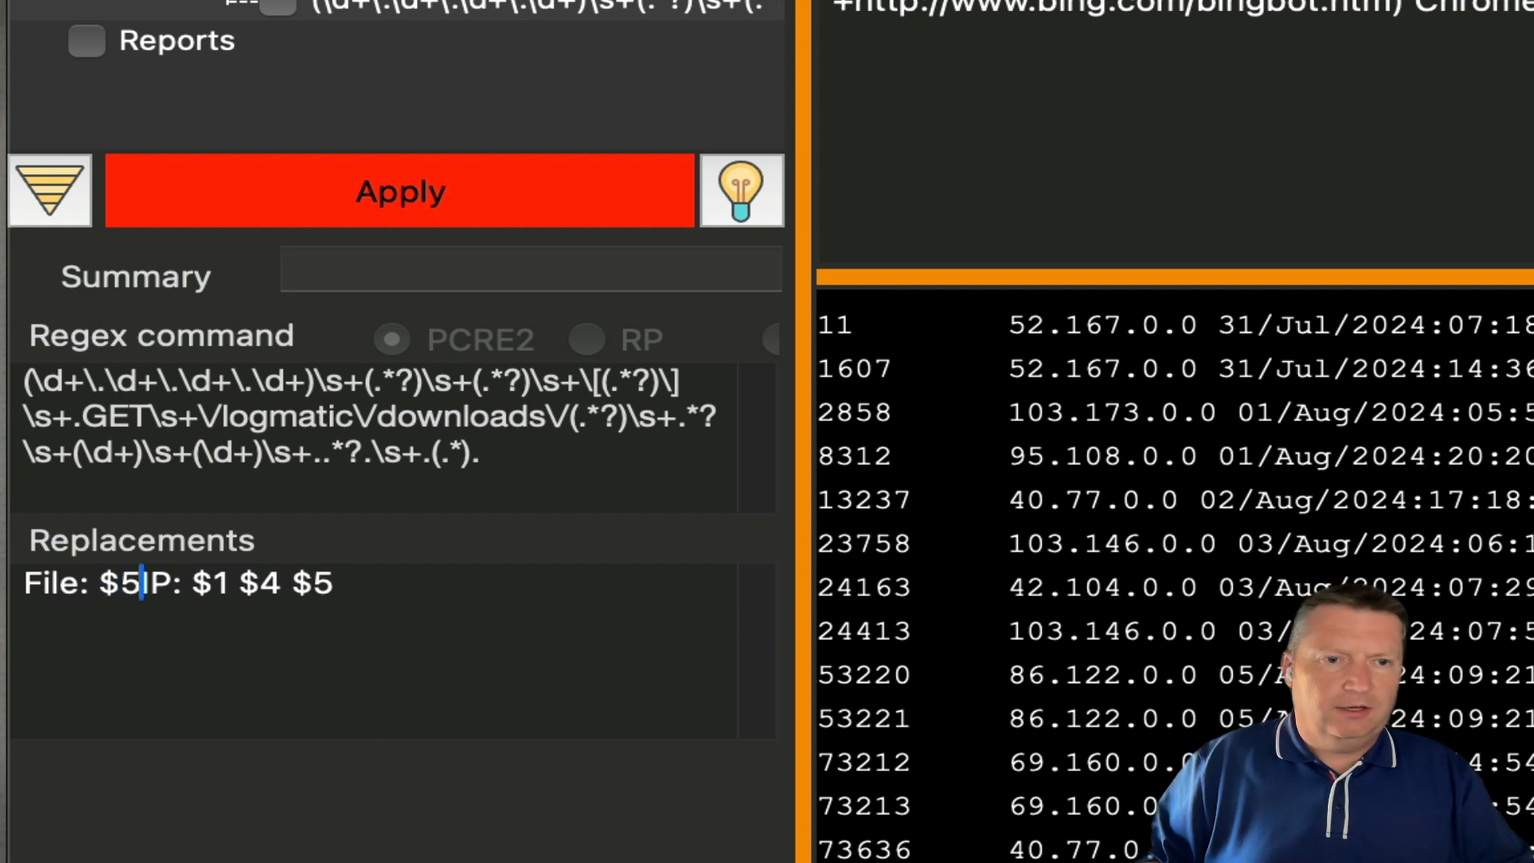
type(", IP: $1 ")
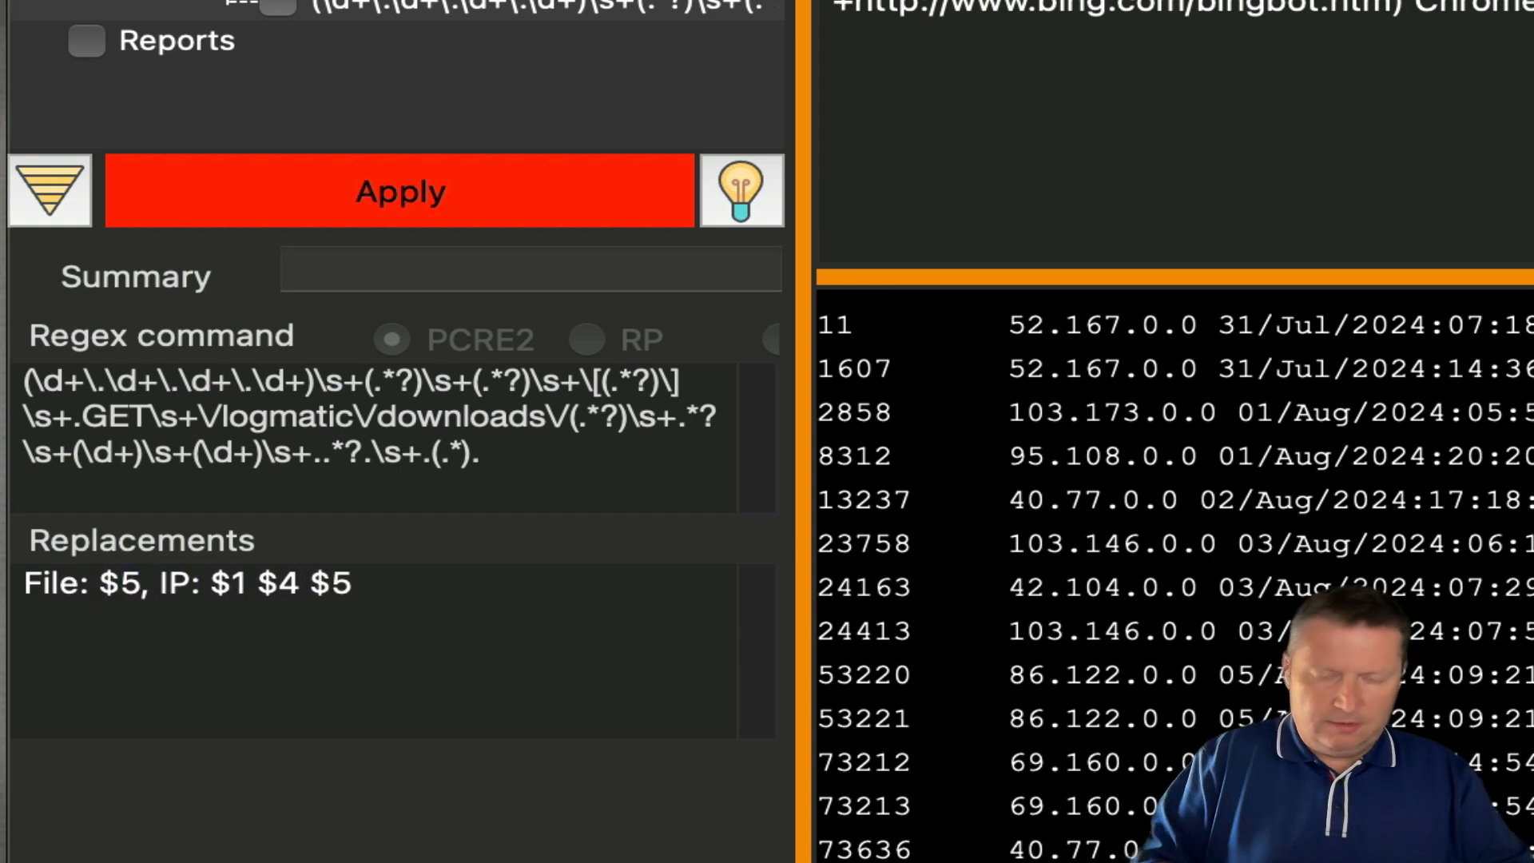
type(", ")
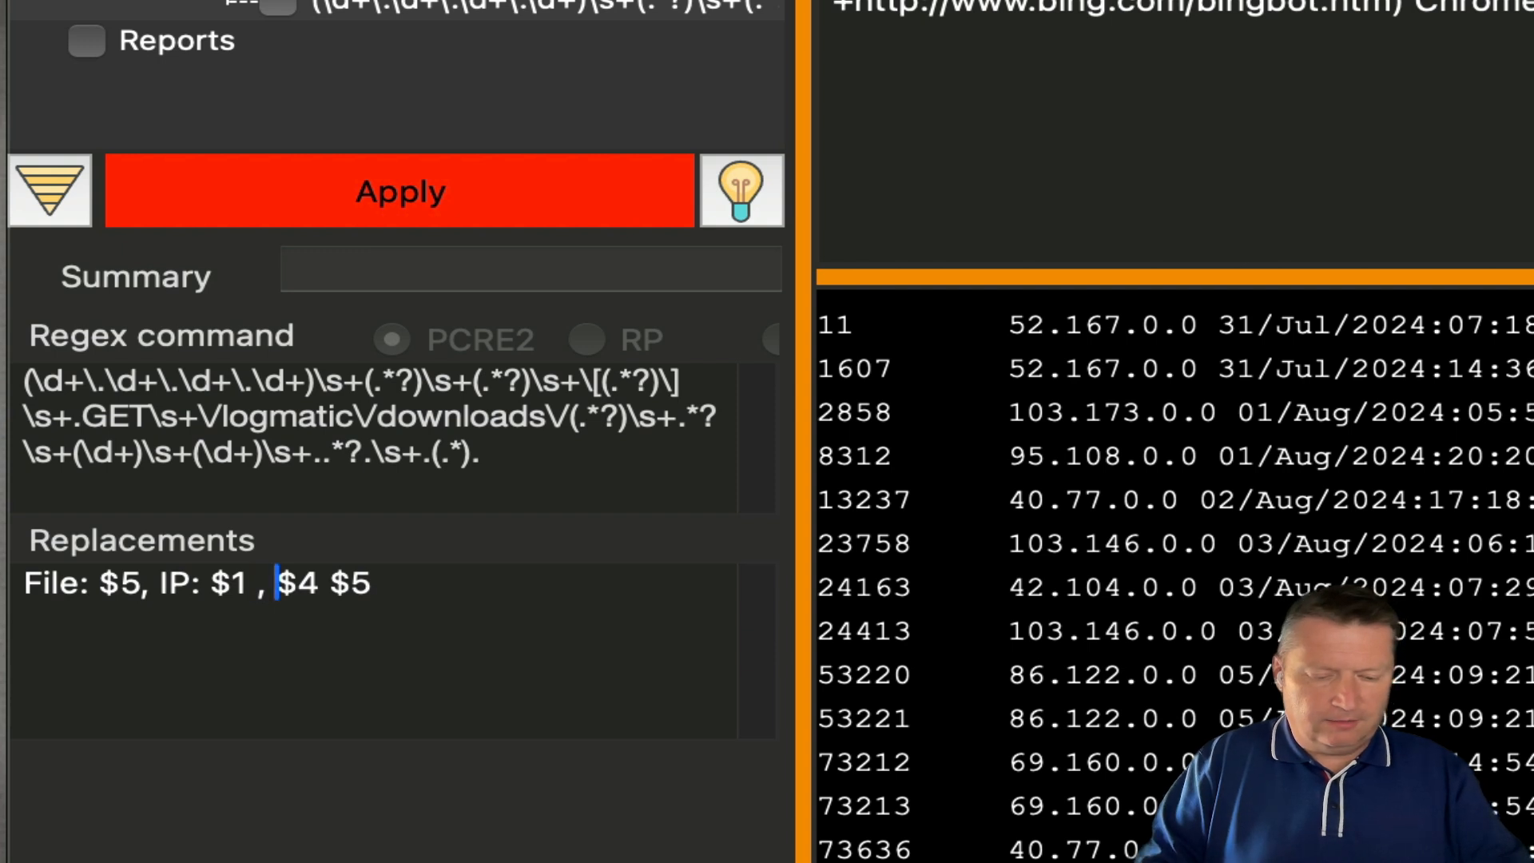
type("$")
type("Date:")
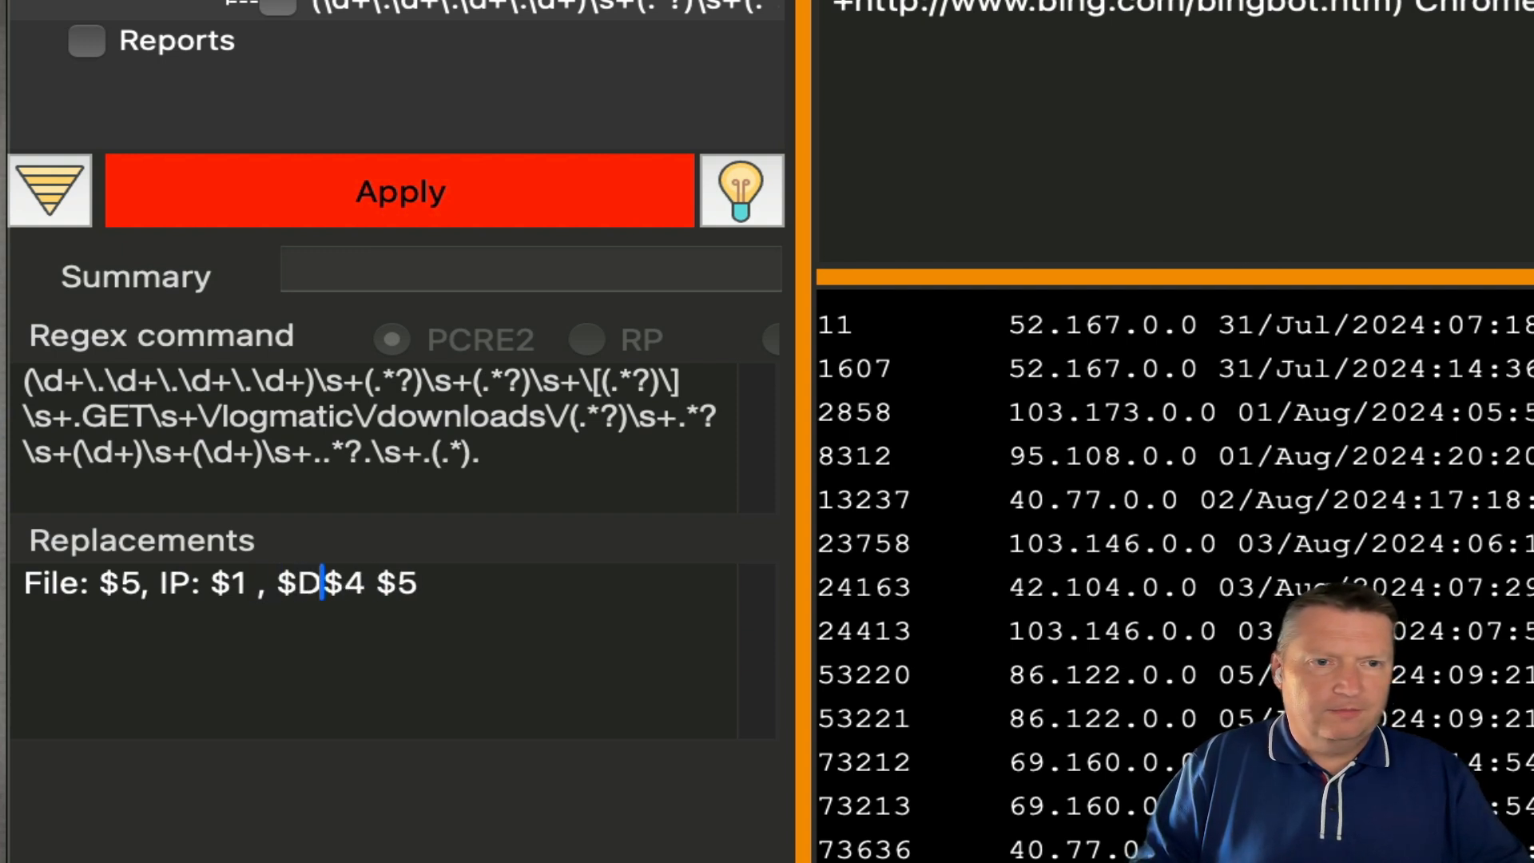
key("Right")
key("Right")
key("Right")
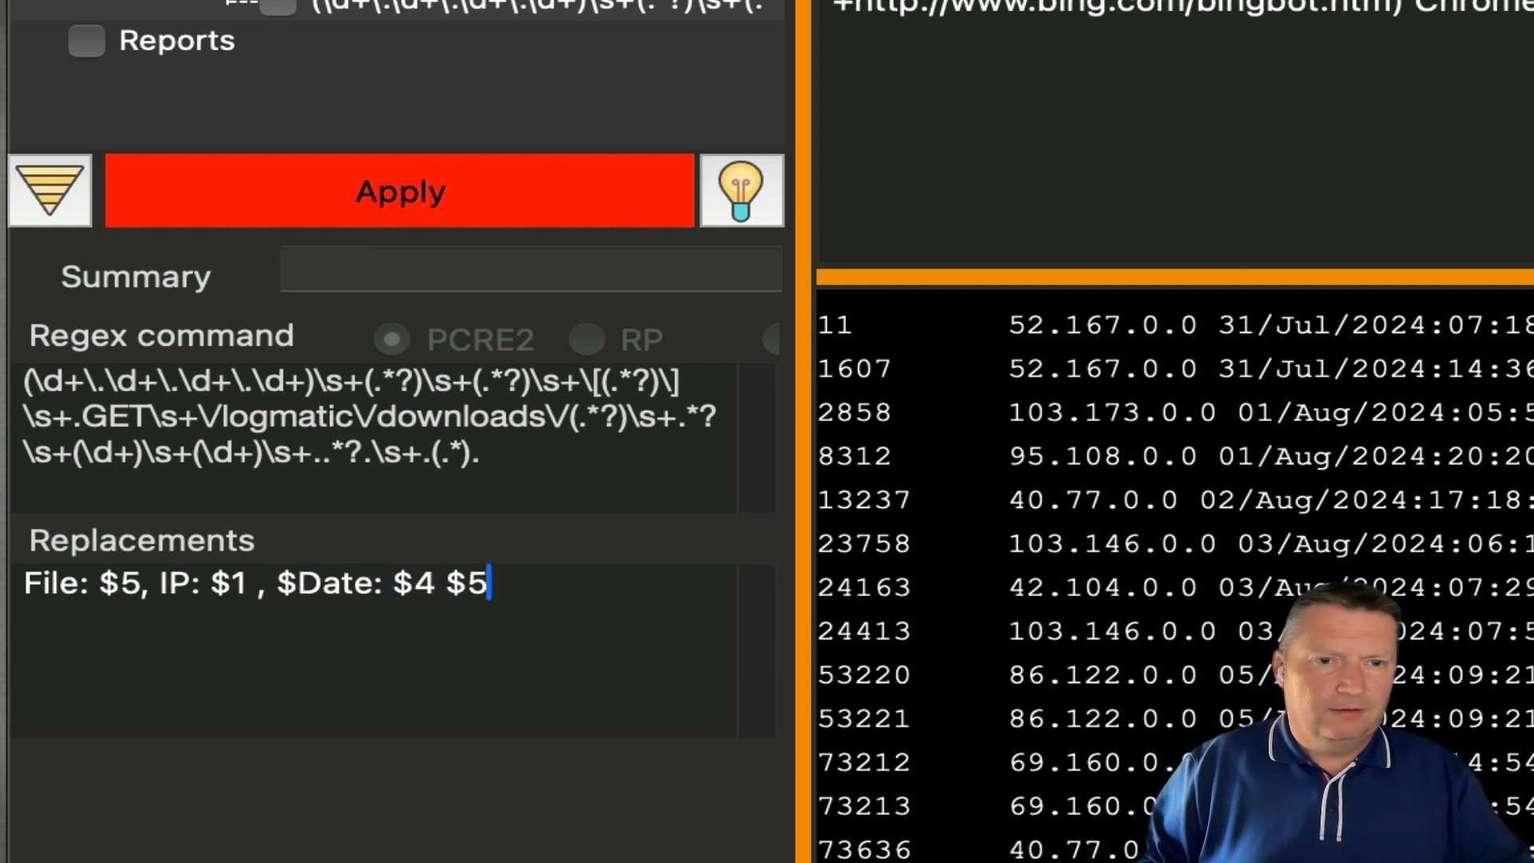
key("BackSpace")
key("BackSpace")
key("BackSpace")
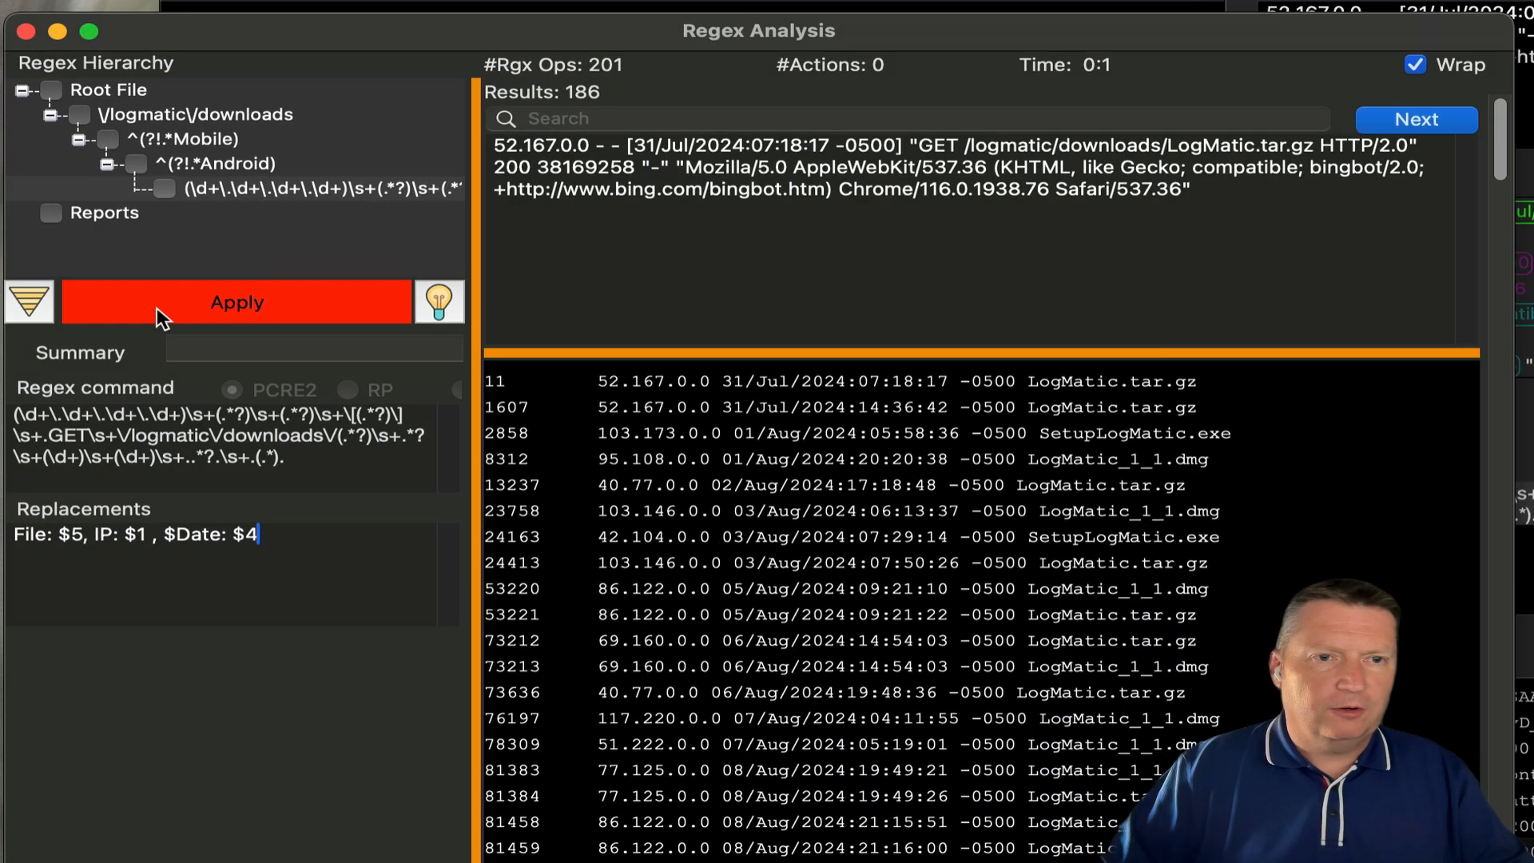
left_click(156, 308)
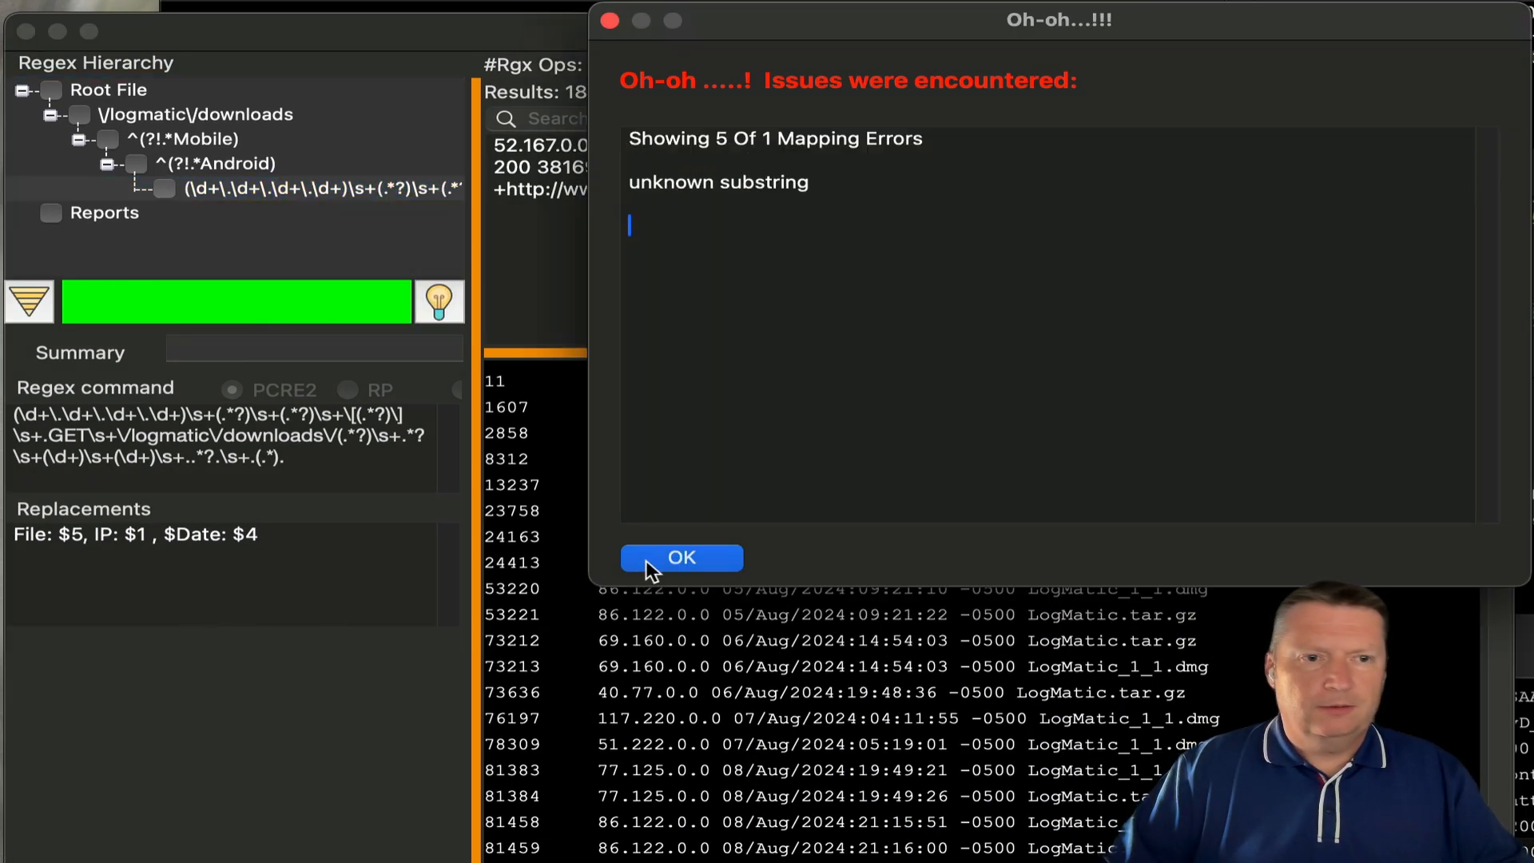
- Fix the replacement to 'File: $5, IP: $1, Date: $4' and rerun the regex for 186 labelled results
left_click(649, 559)
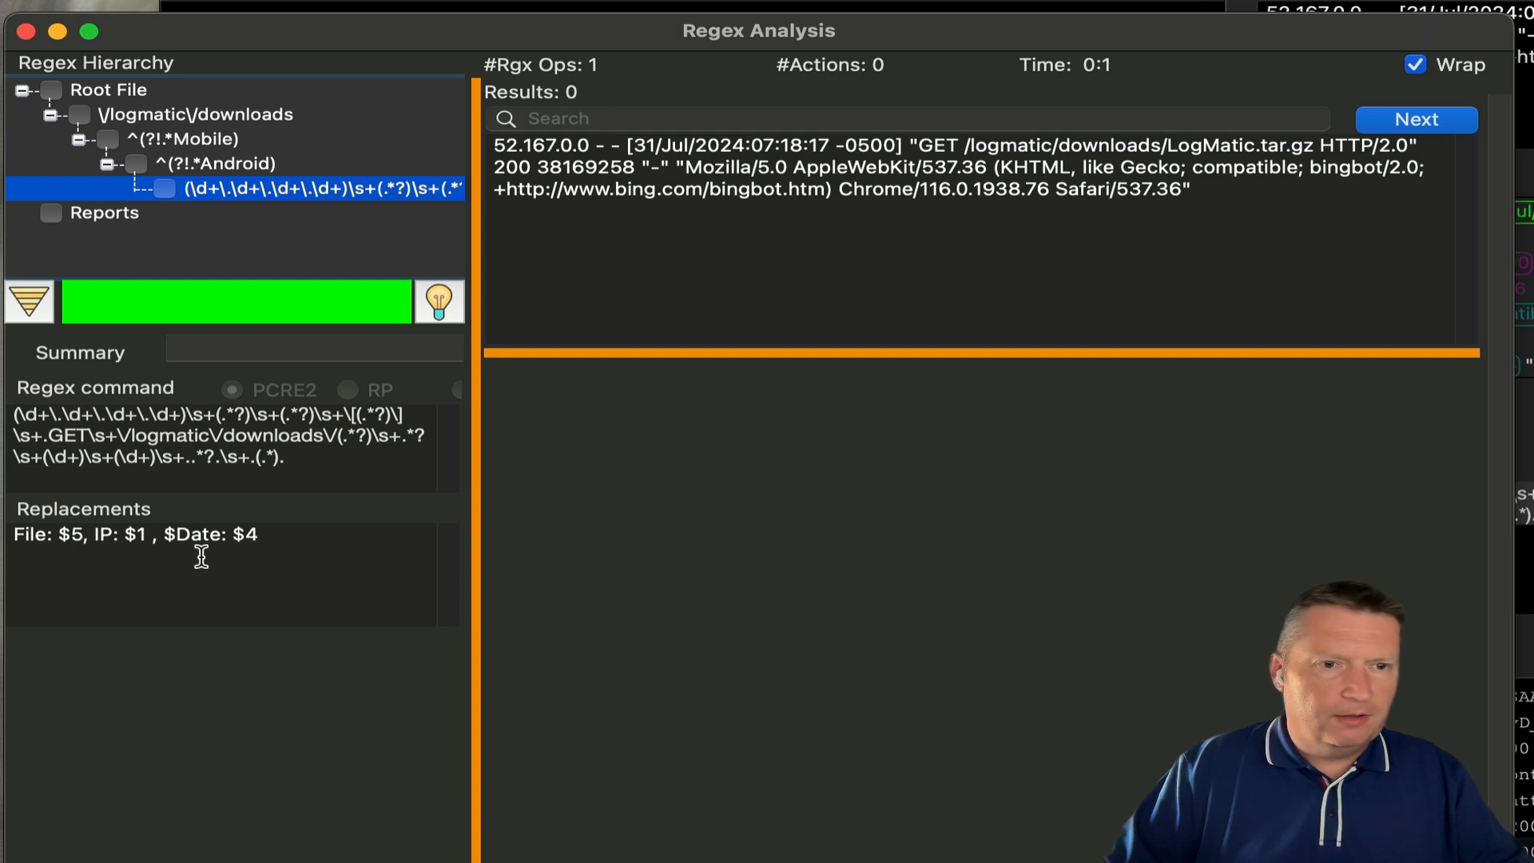
left_click_drag(173, 540, 182, 558)
left_click(175, 537)
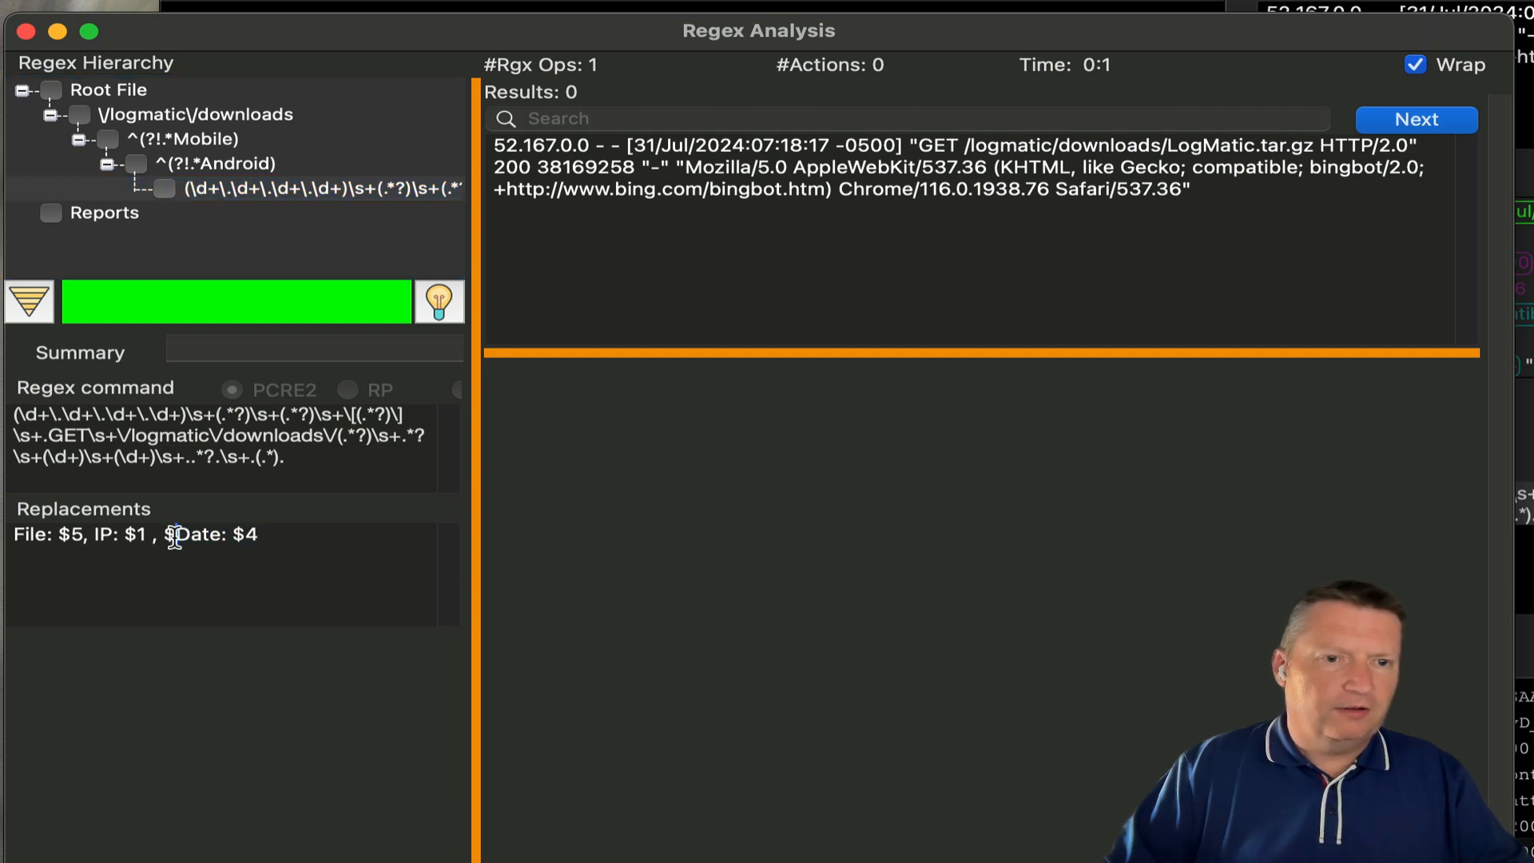
key("BackSpace")
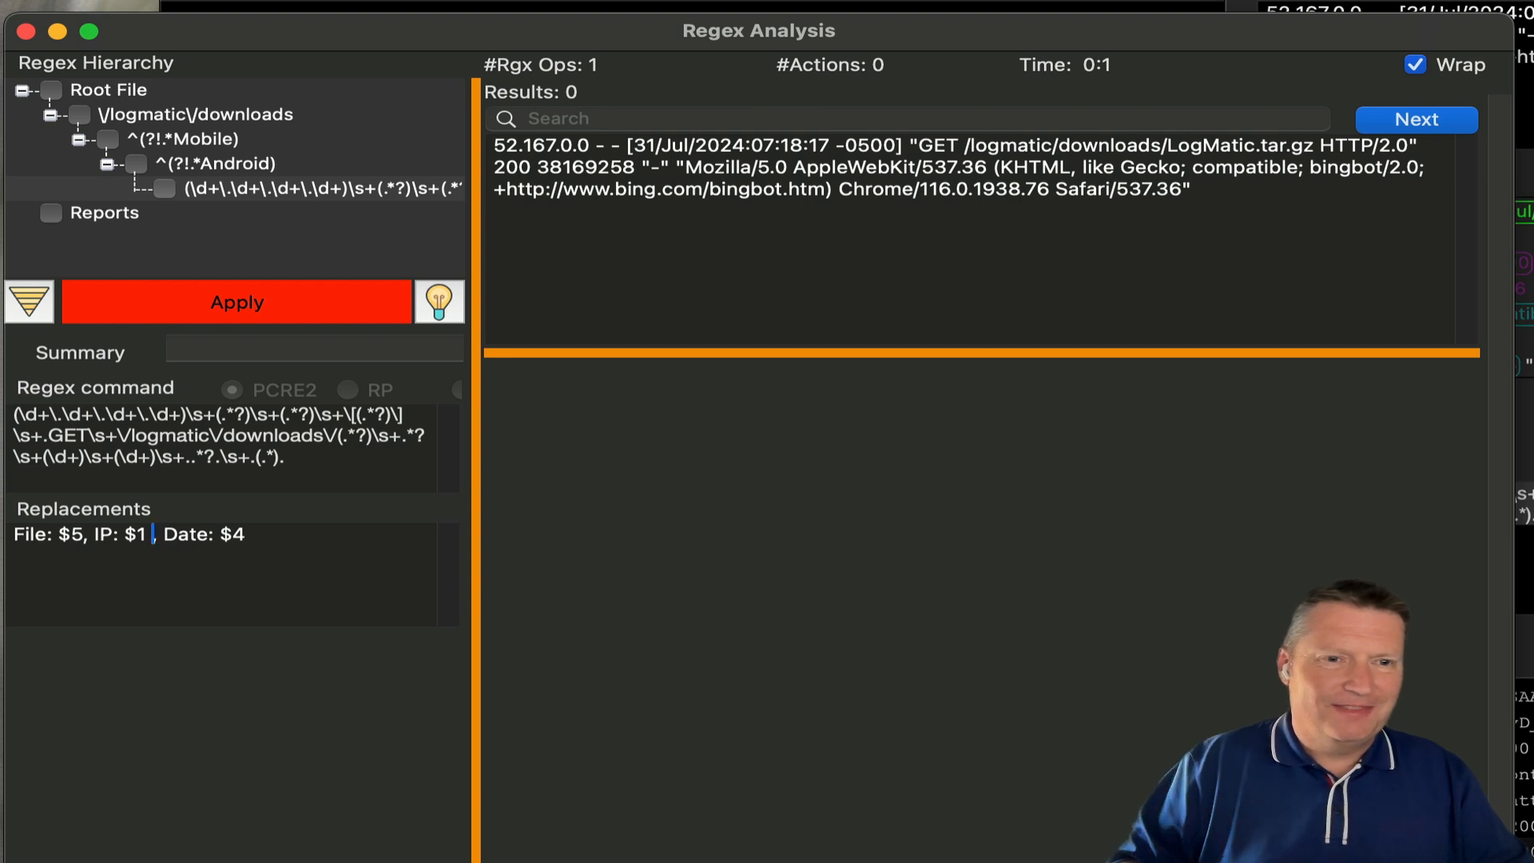
key("BackSpace")
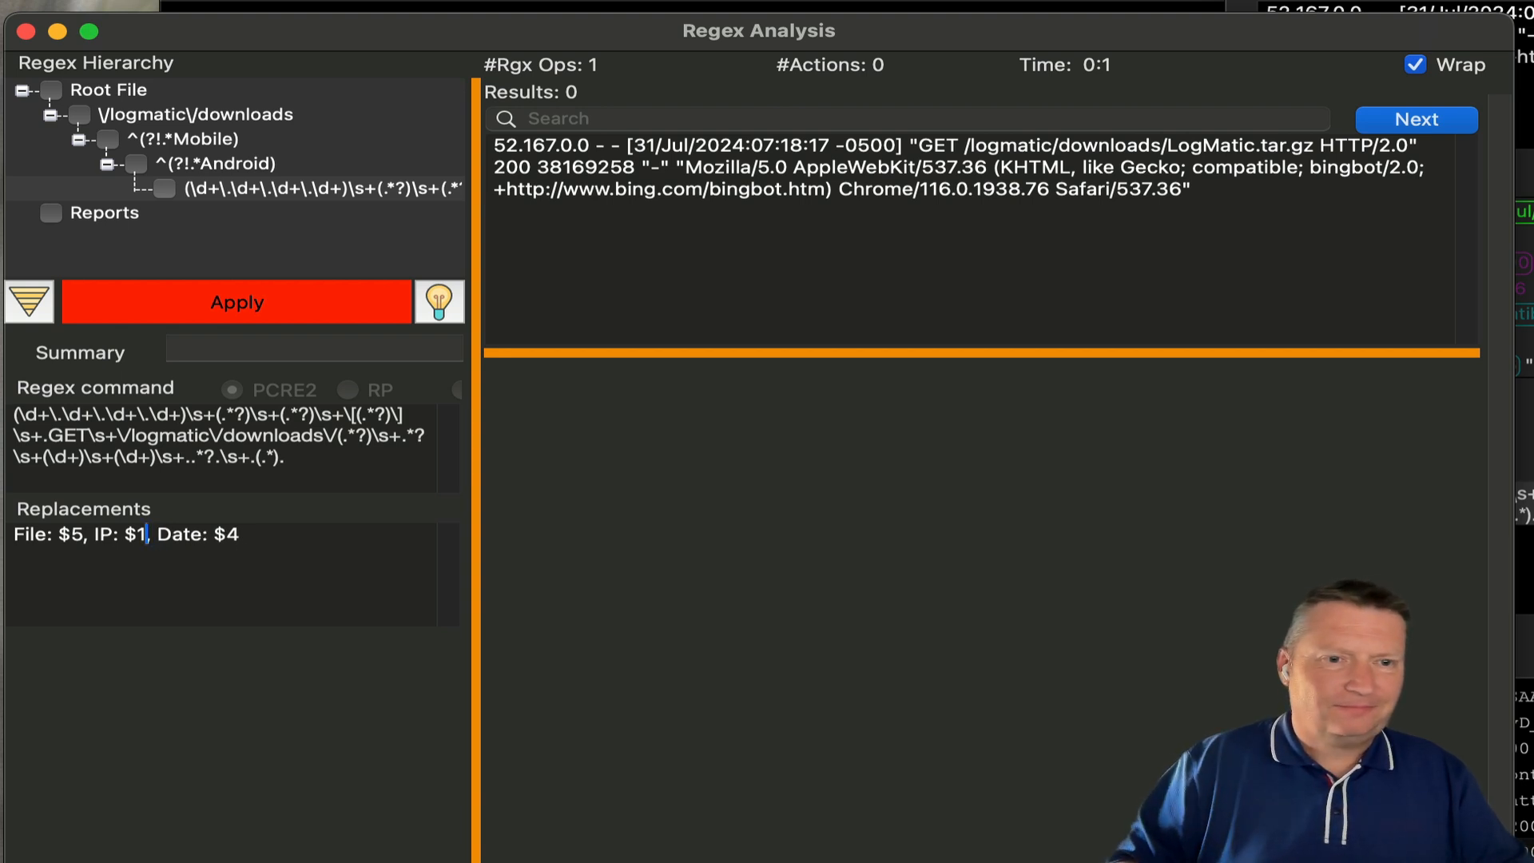
left_click(317, 316)
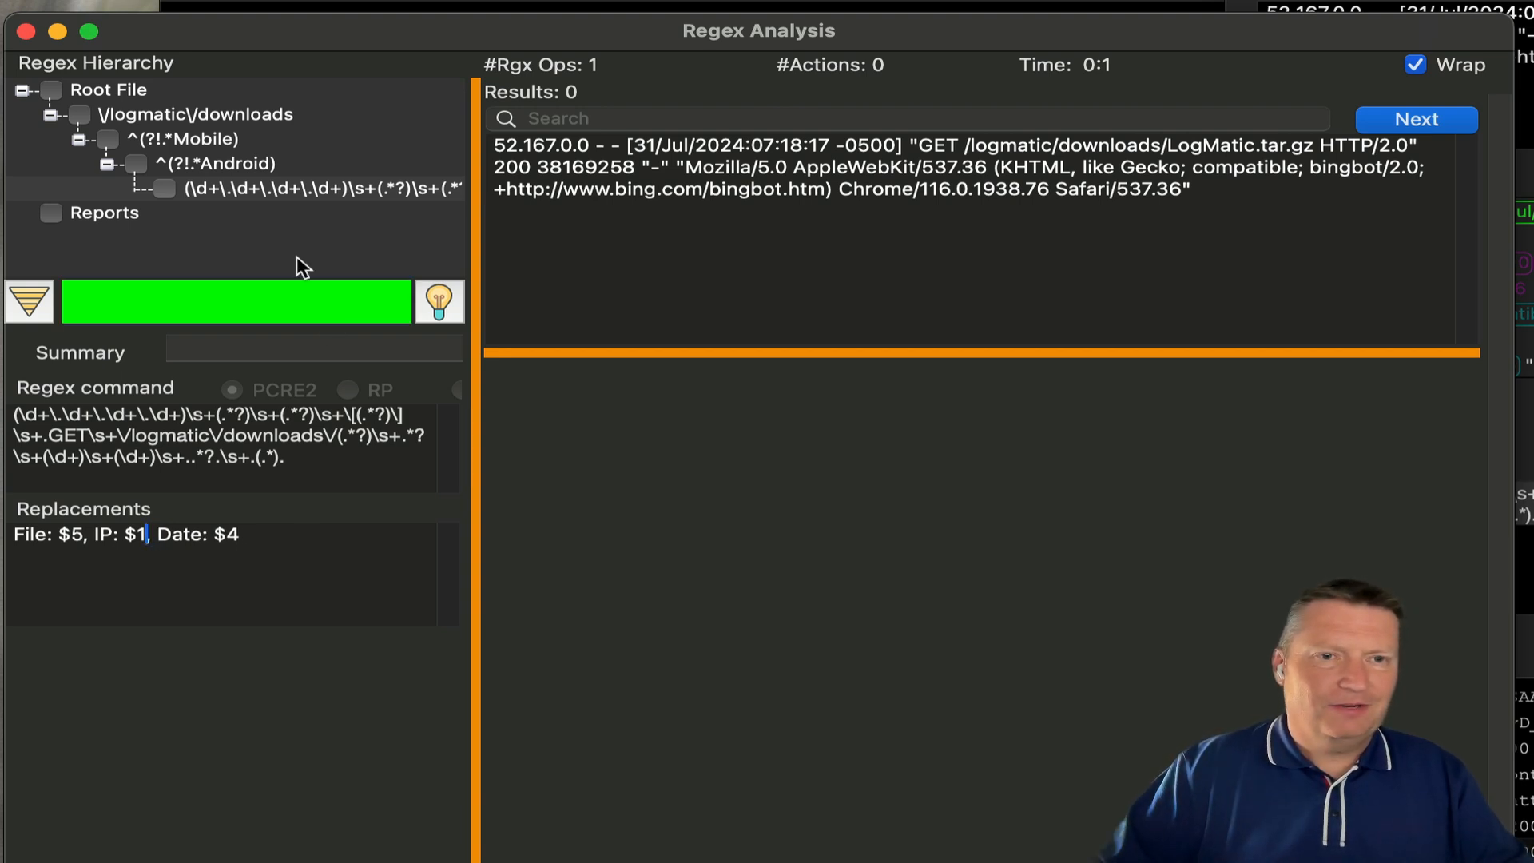
right_click(296, 194)
left_click(319, 212)
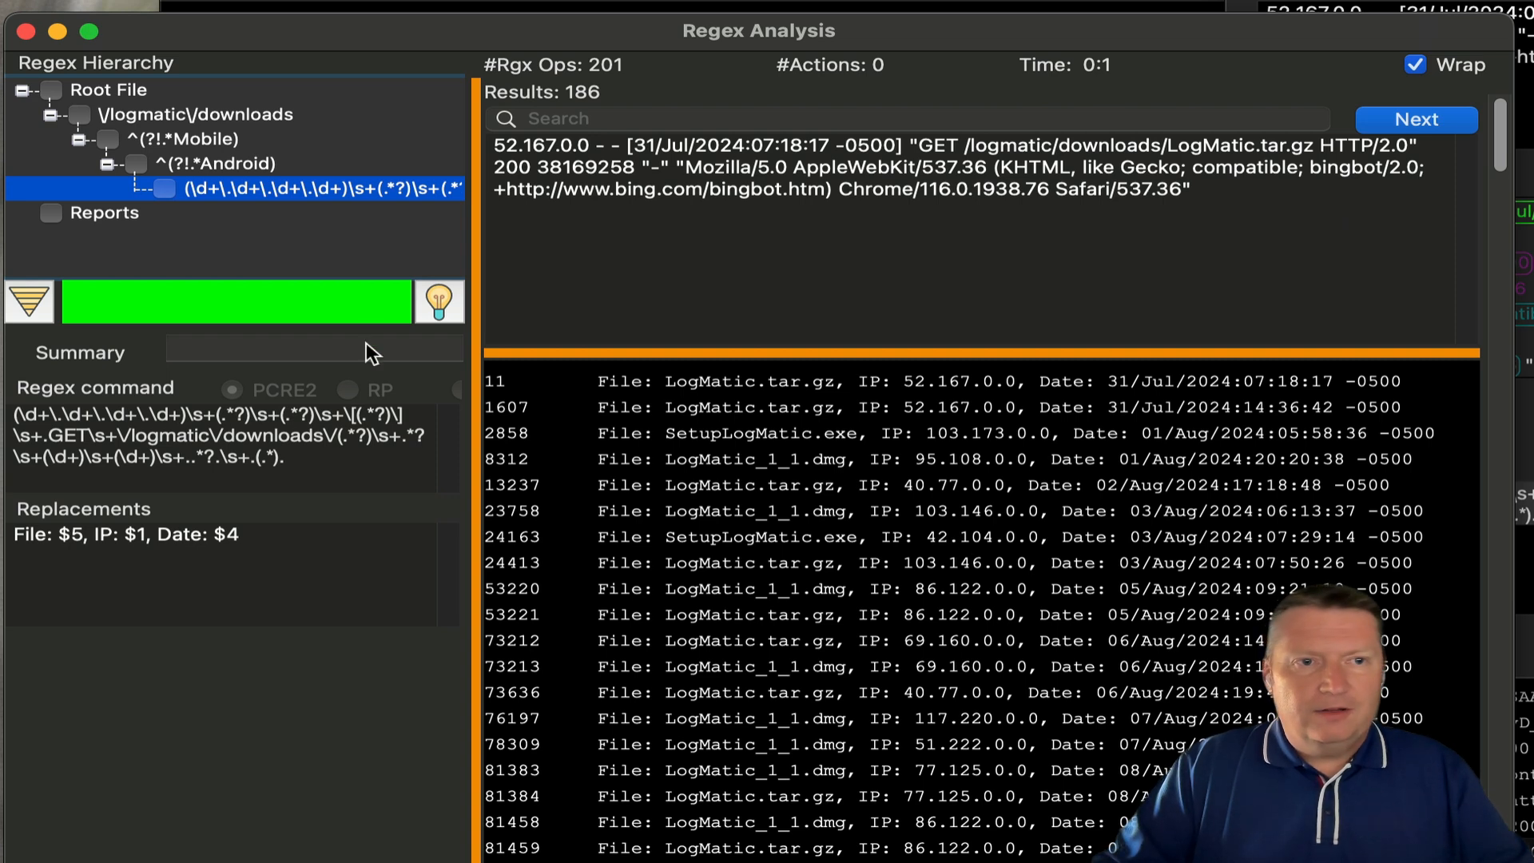
- Clear the replacement template and rerun the regex so results show full log lines
left_click_drag(243, 541, 8, 541)
key("BackSpace")
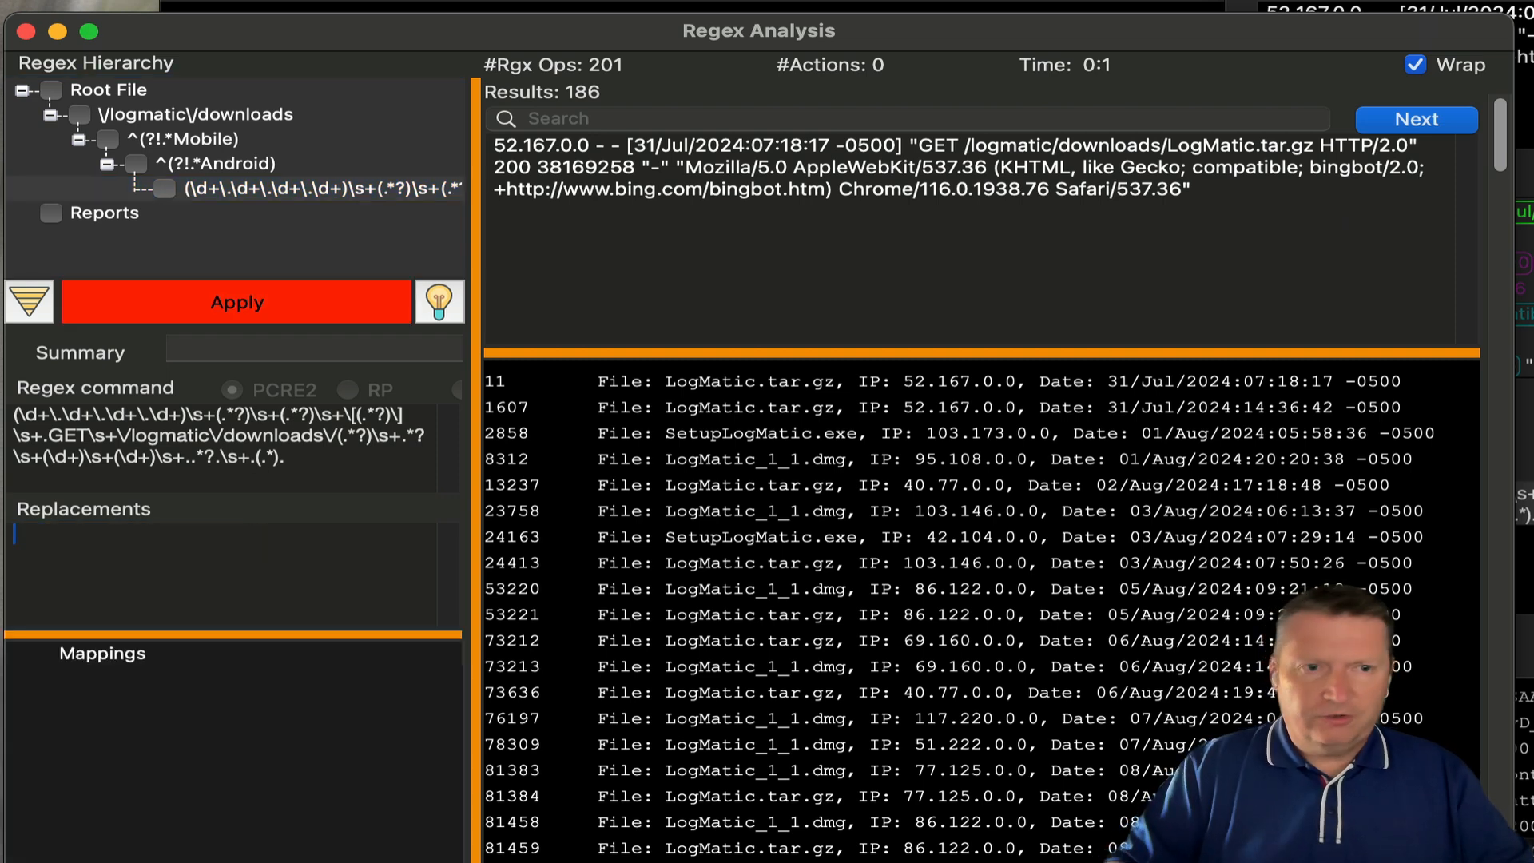
left_click(160, 311)
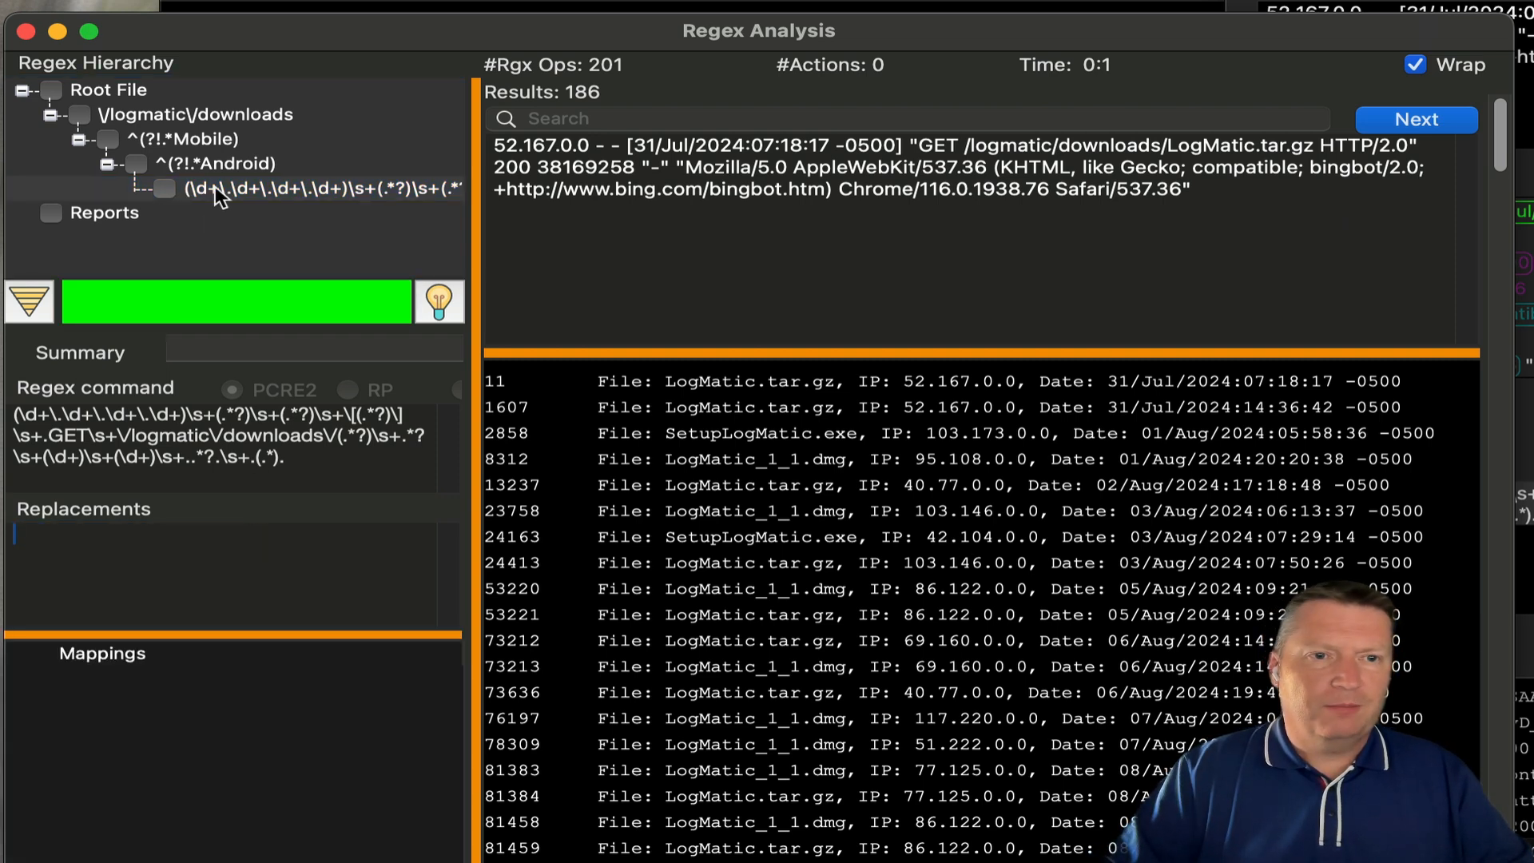
right_click(214, 185)
left_click(305, 211)
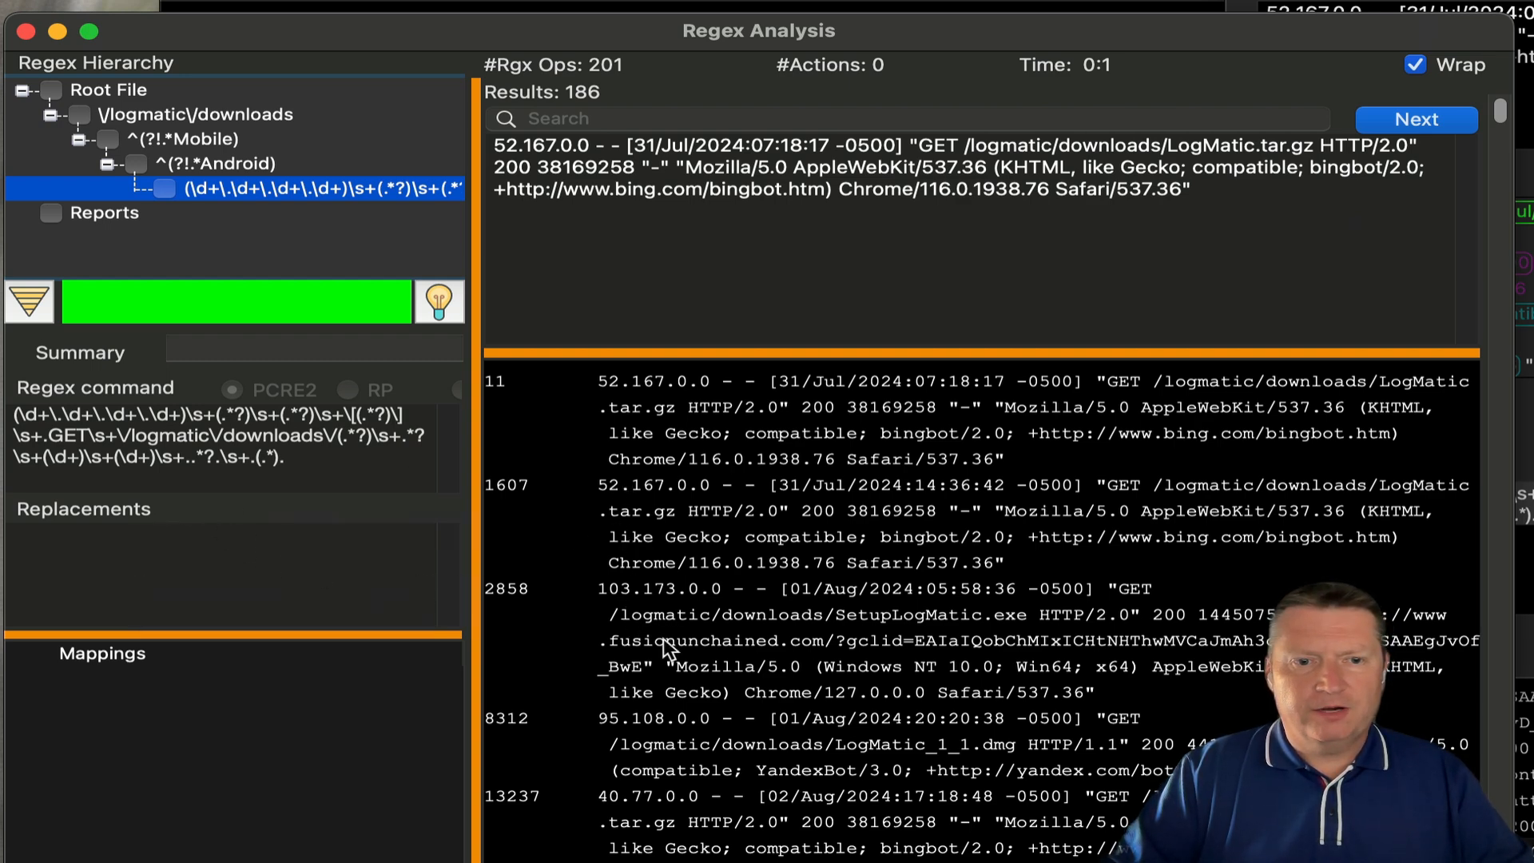
- Turn off Wrap so each result sits on one line, then list the capture groups for mapping
scroll(663, 647, "down", 1)
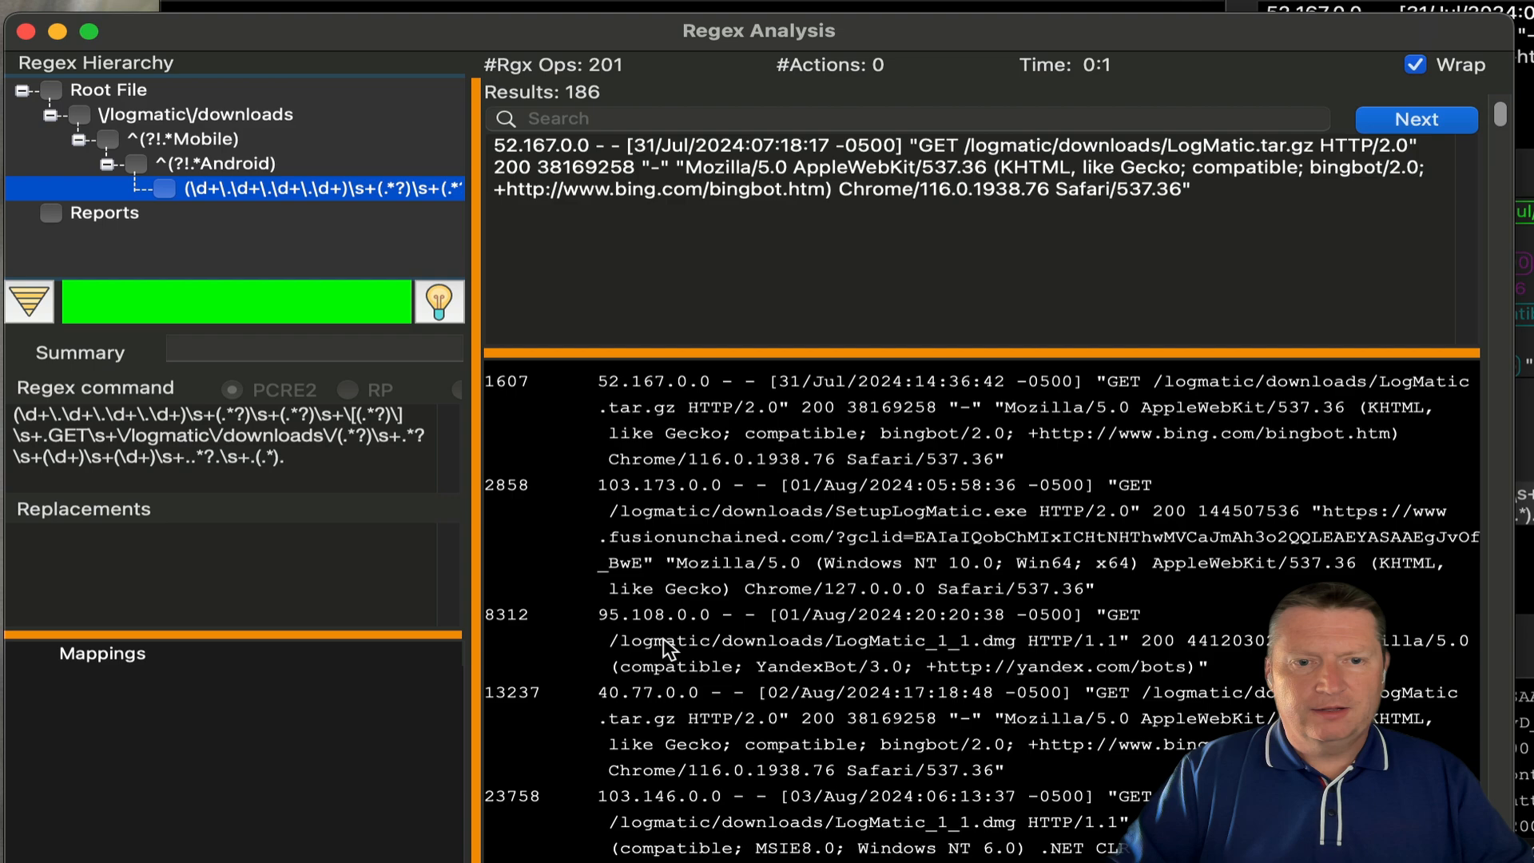
left_click(1435, 68)
scroll(736, 623, "down", 1)
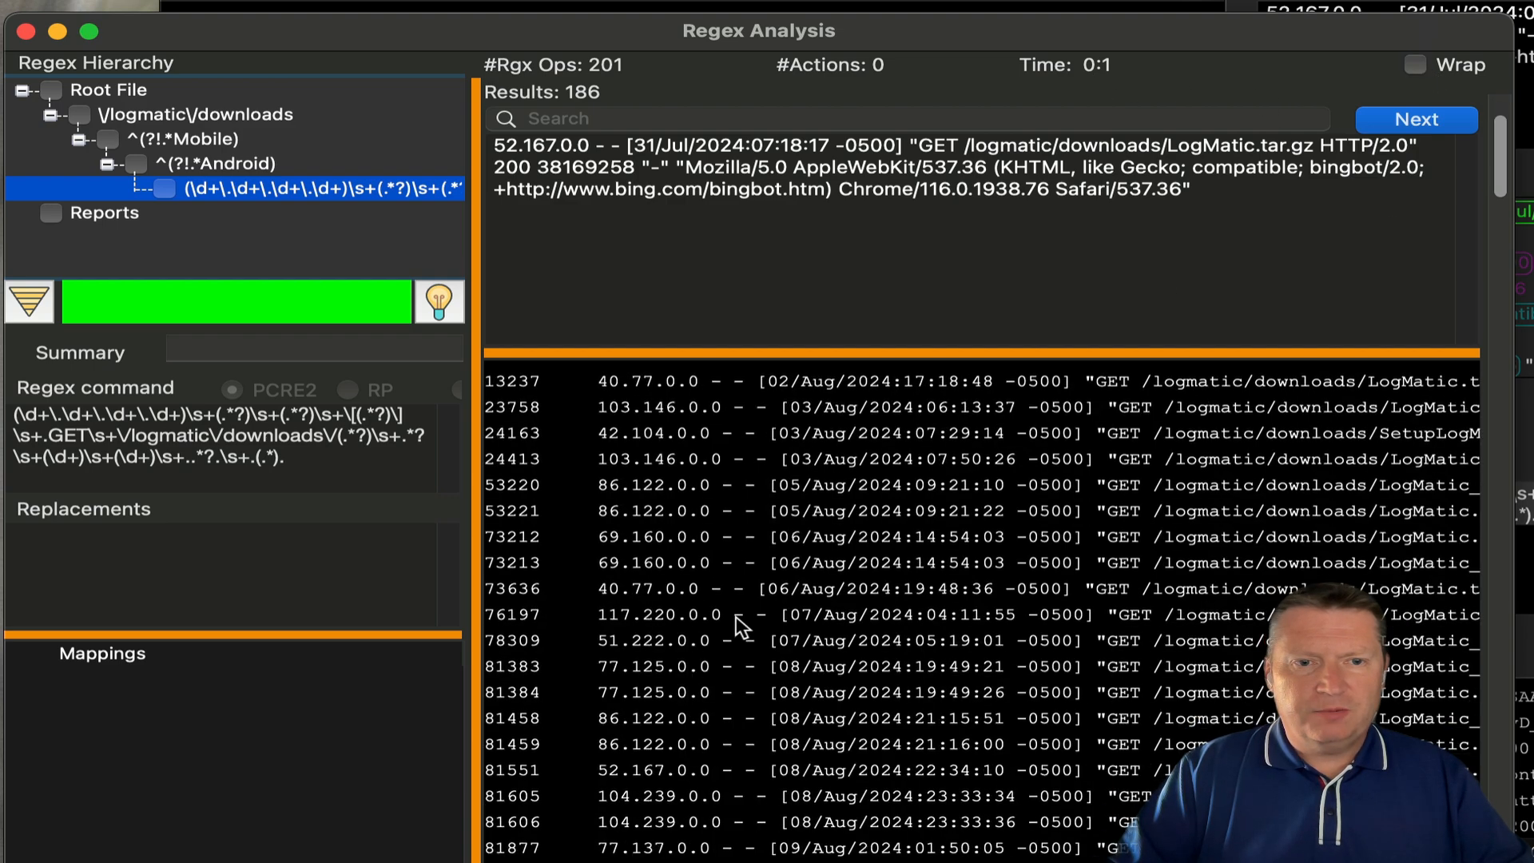
scroll(736, 616, "down", 1)
scroll(702, 687, "down", 1)
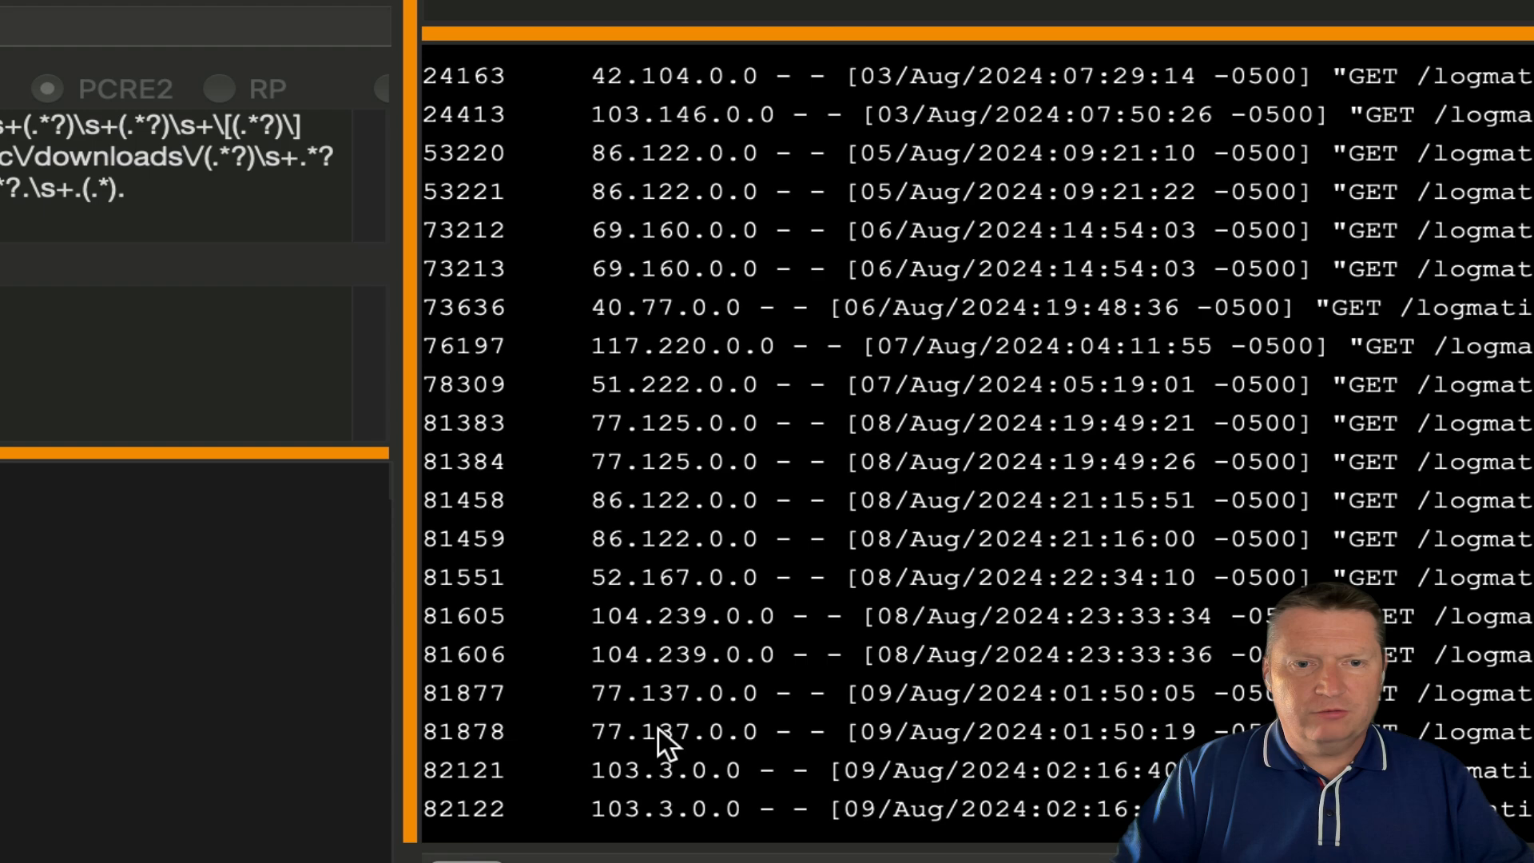
scroll(660, 771, "down", 2)
scroll(655, 799, "up", 8)
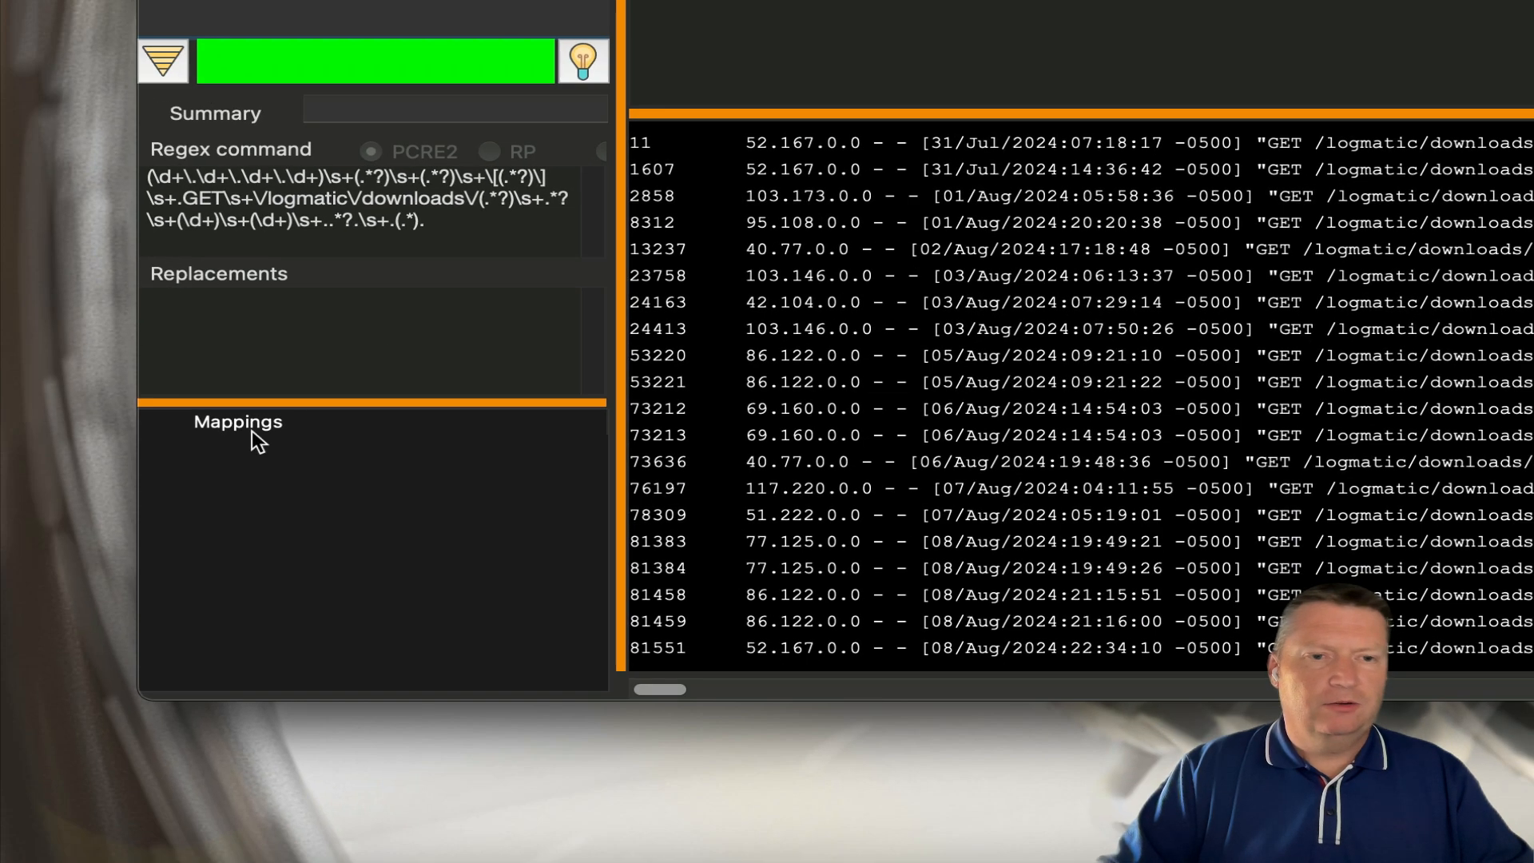
left_click(252, 430)
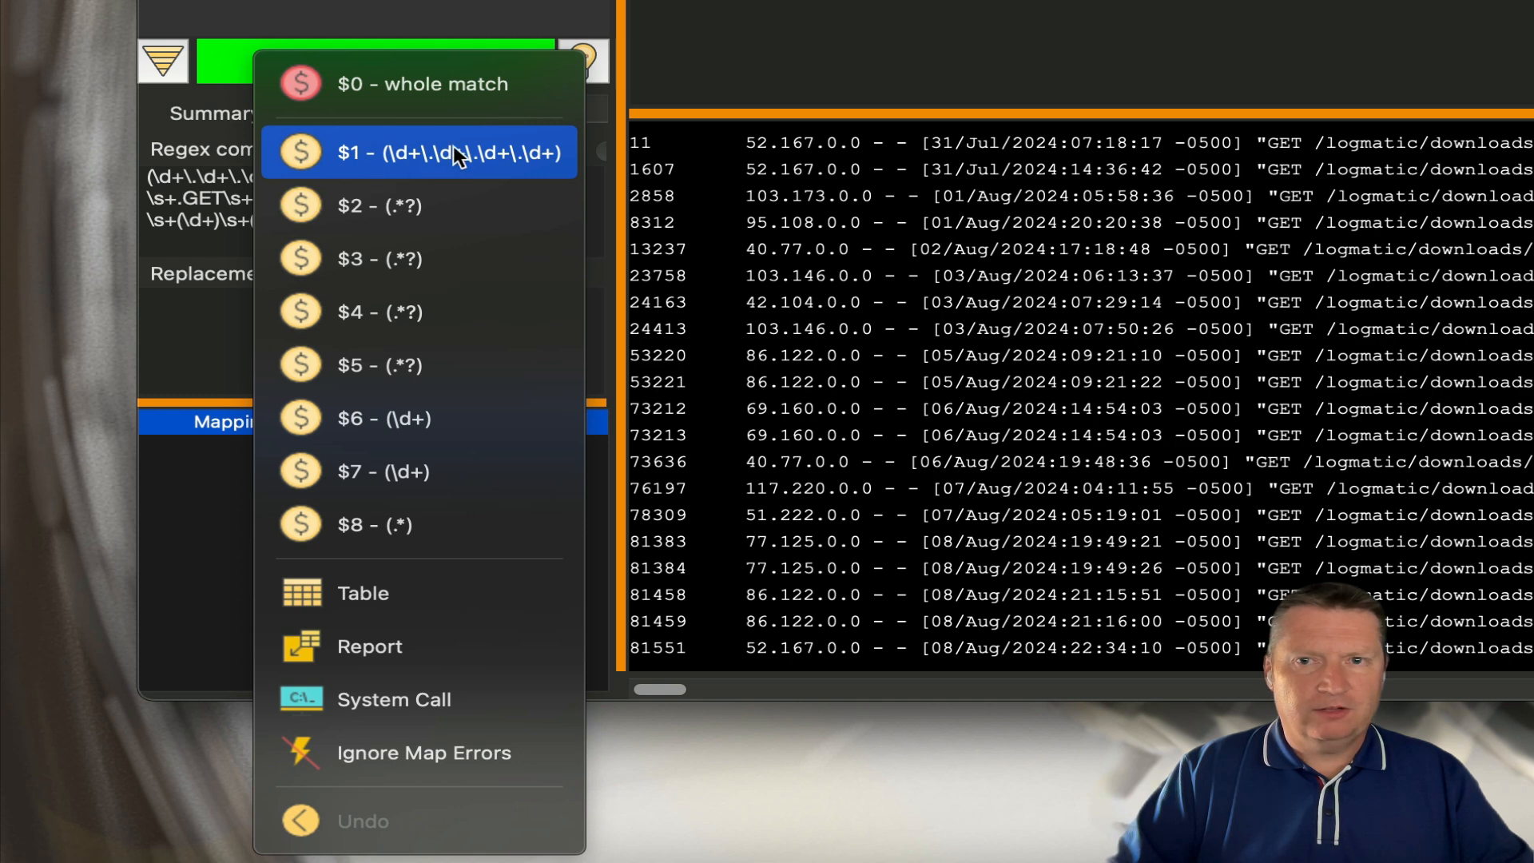
- Add a conditional mapping ^103.* to the $1 IP address capture
left_click(374, 153)
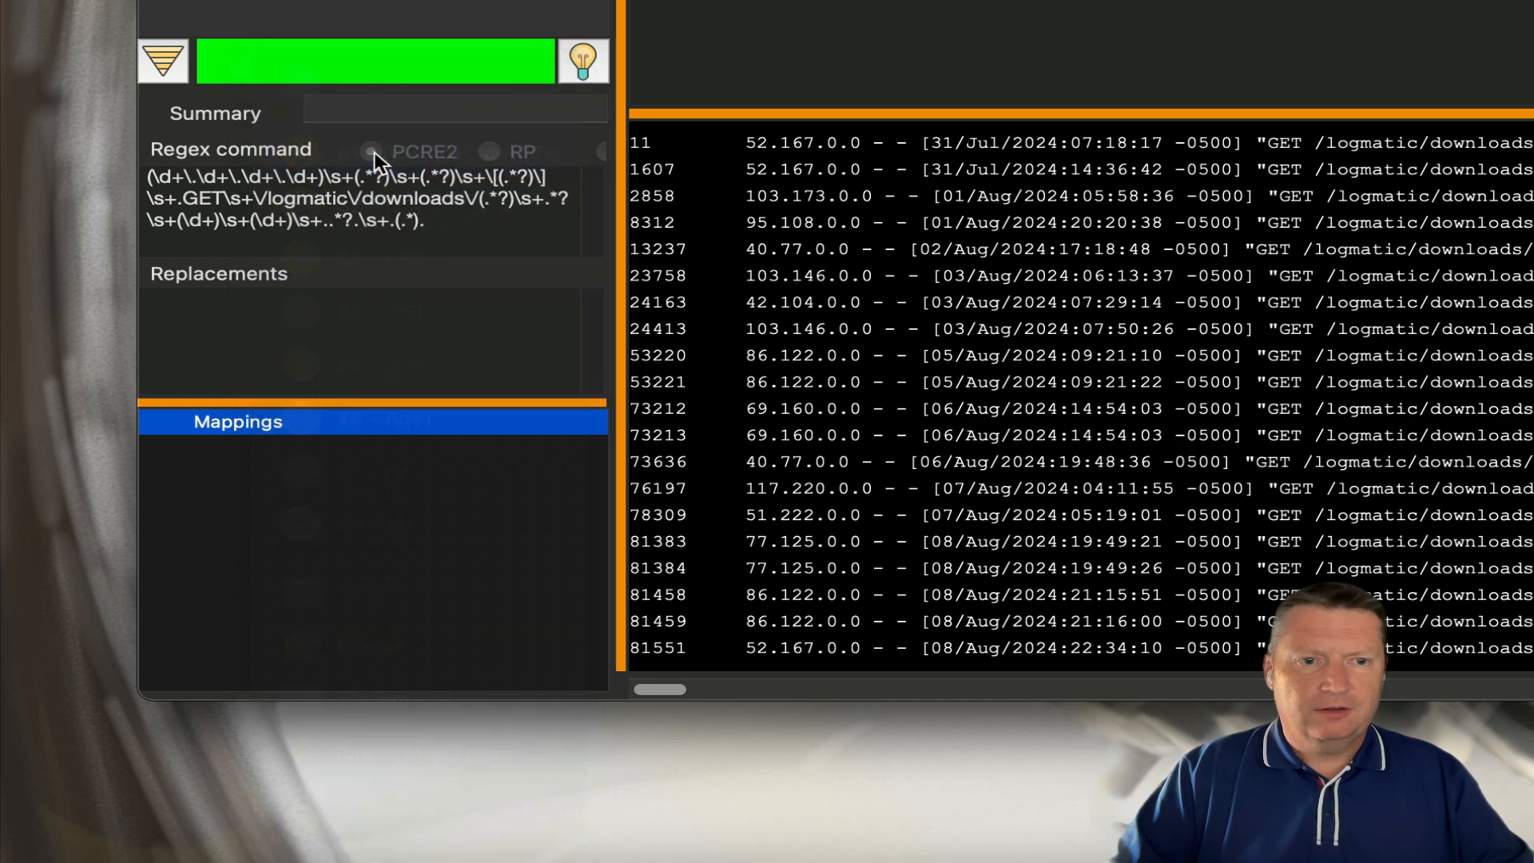
right_click(330, 450)
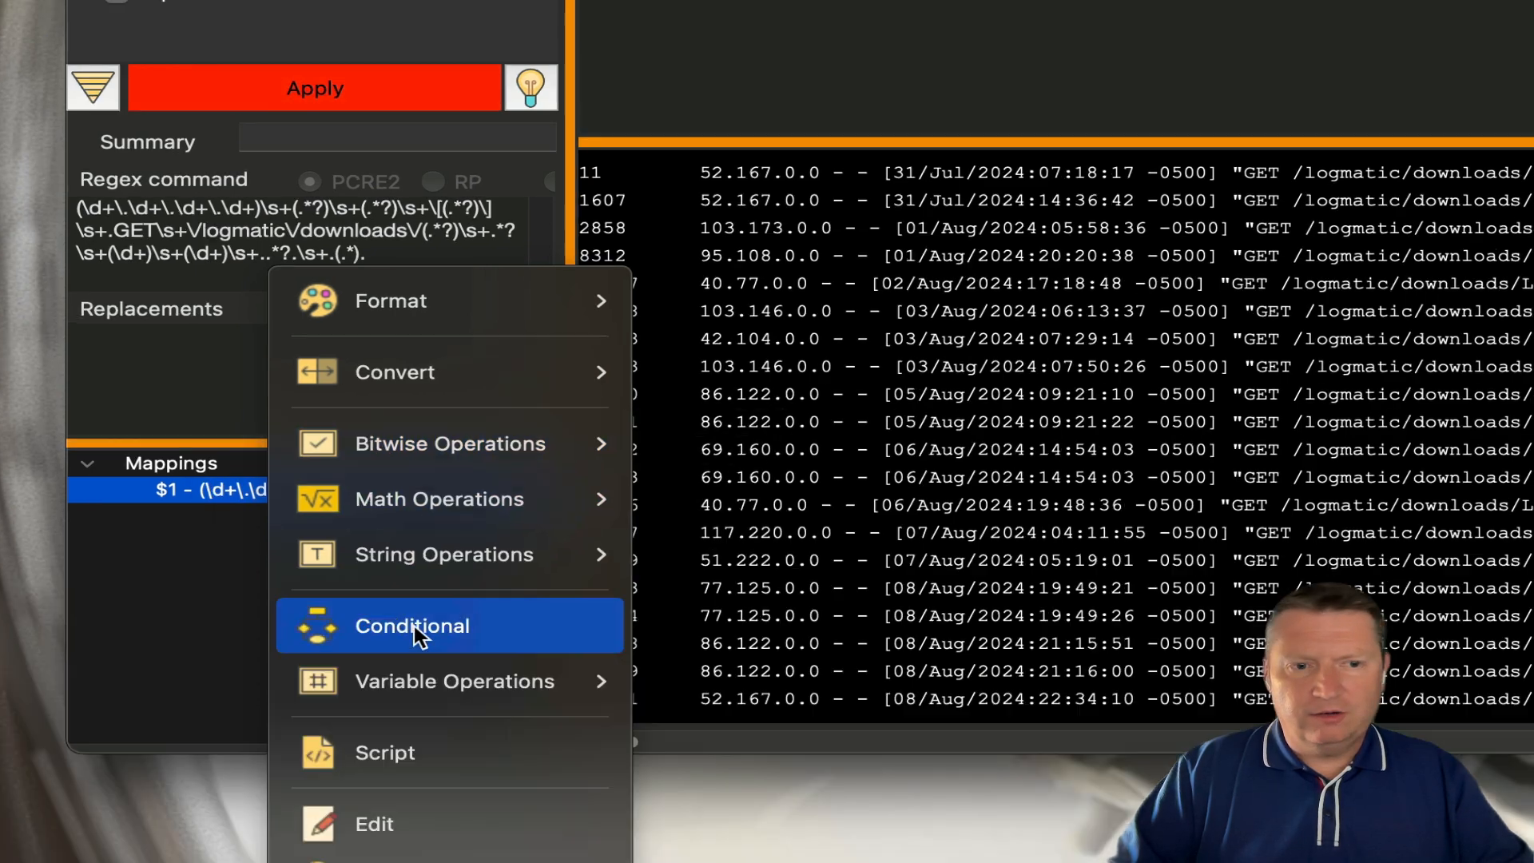
left_click(471, 577)
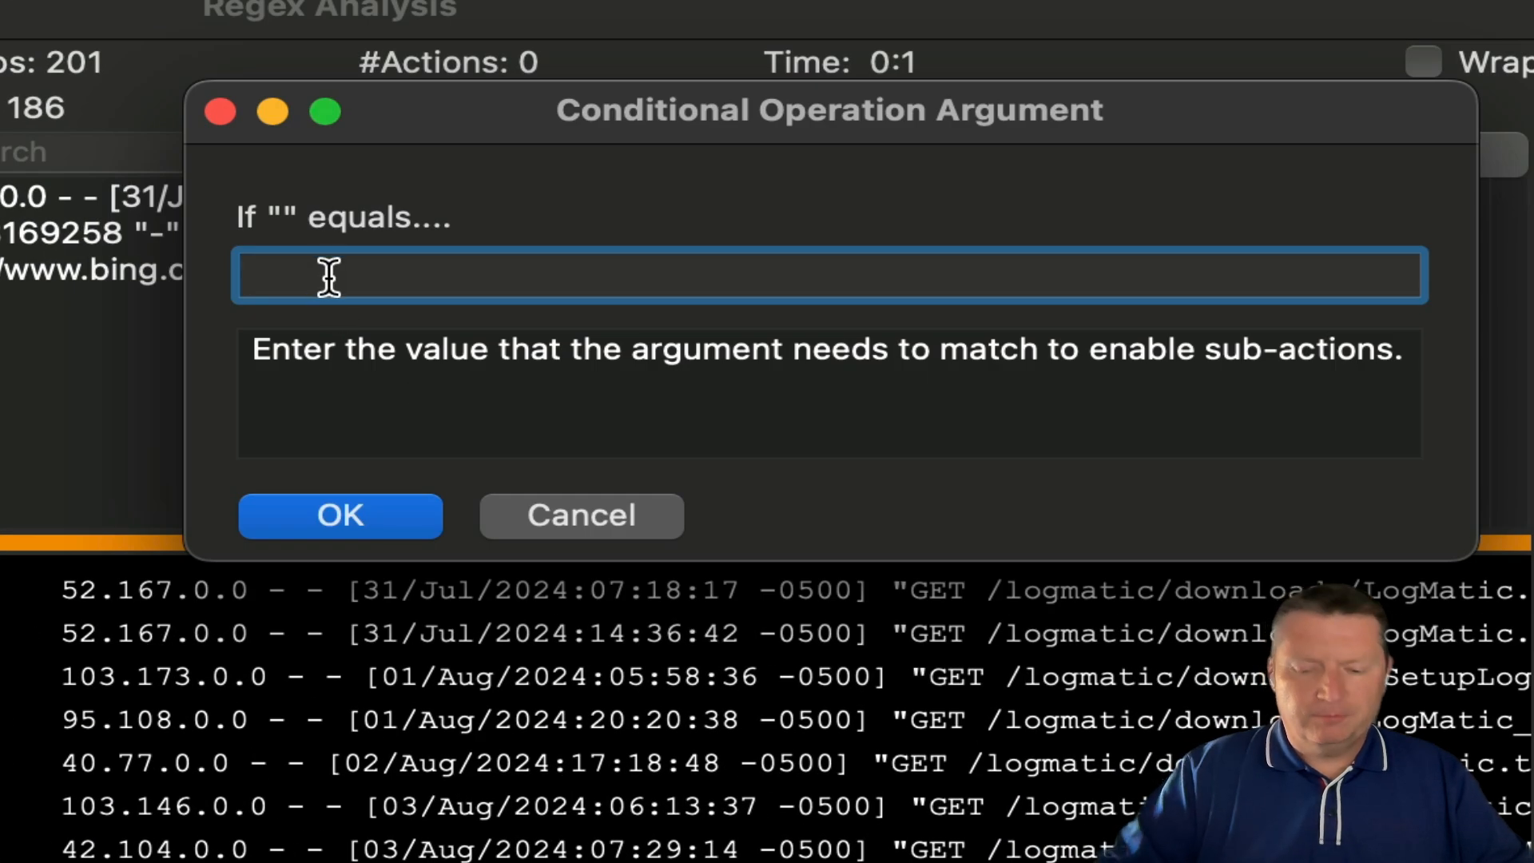
type("$")
key("BackSpace")
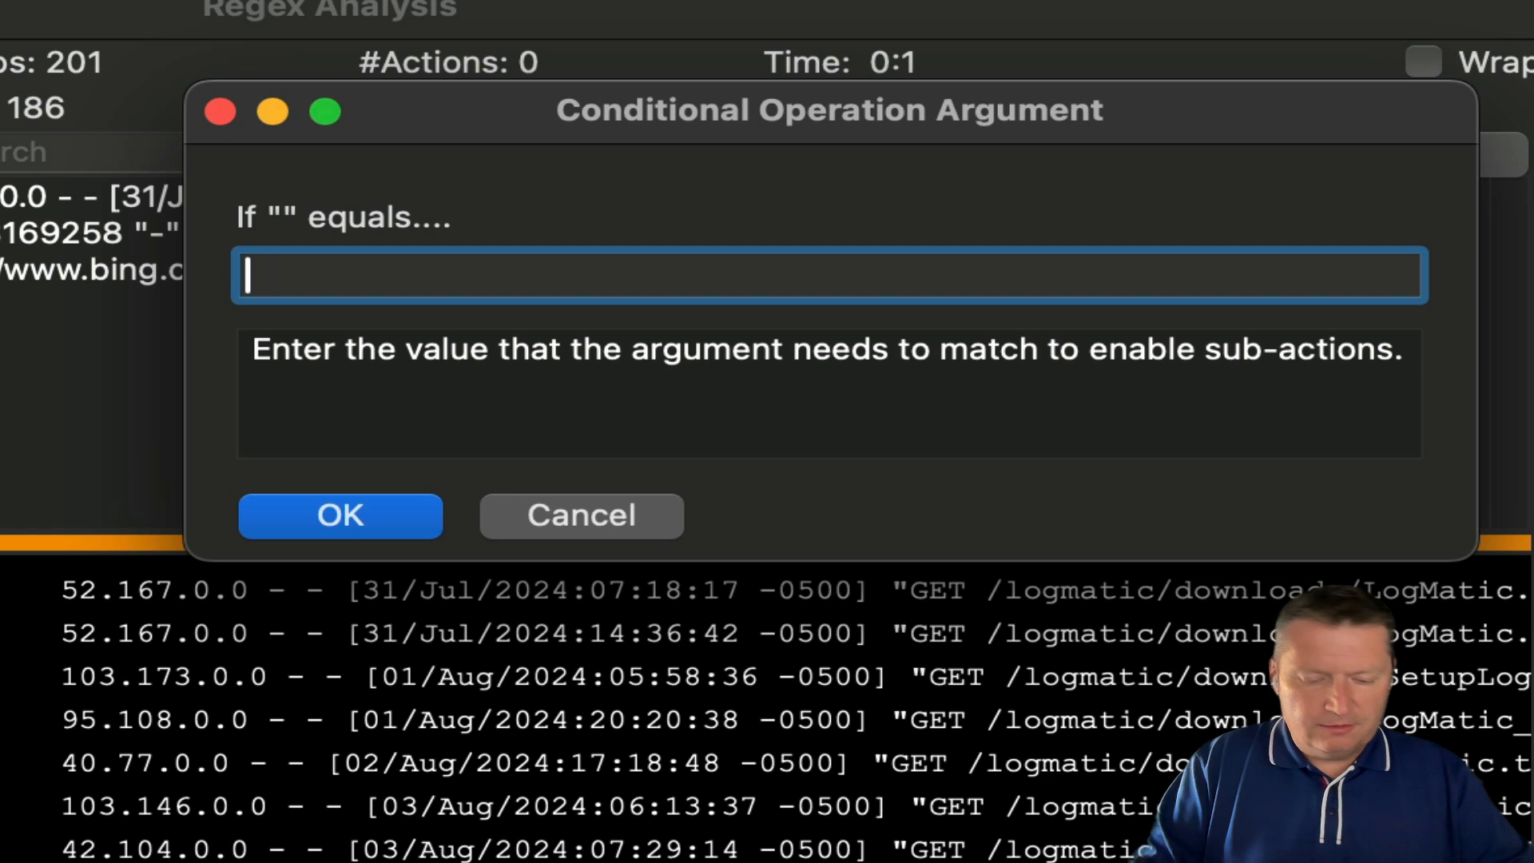
type("^")
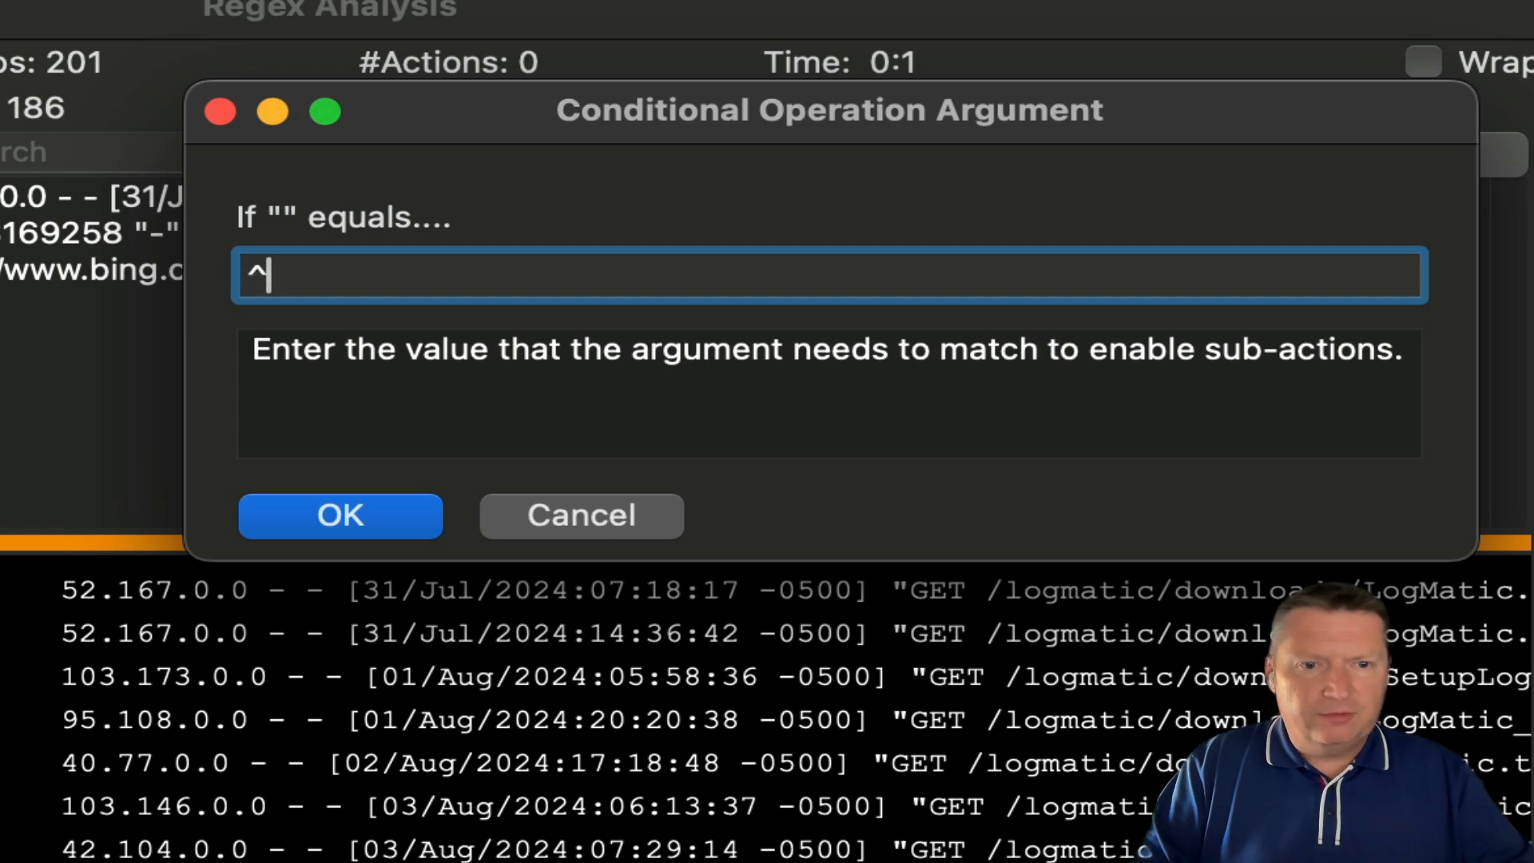
type("103.*")
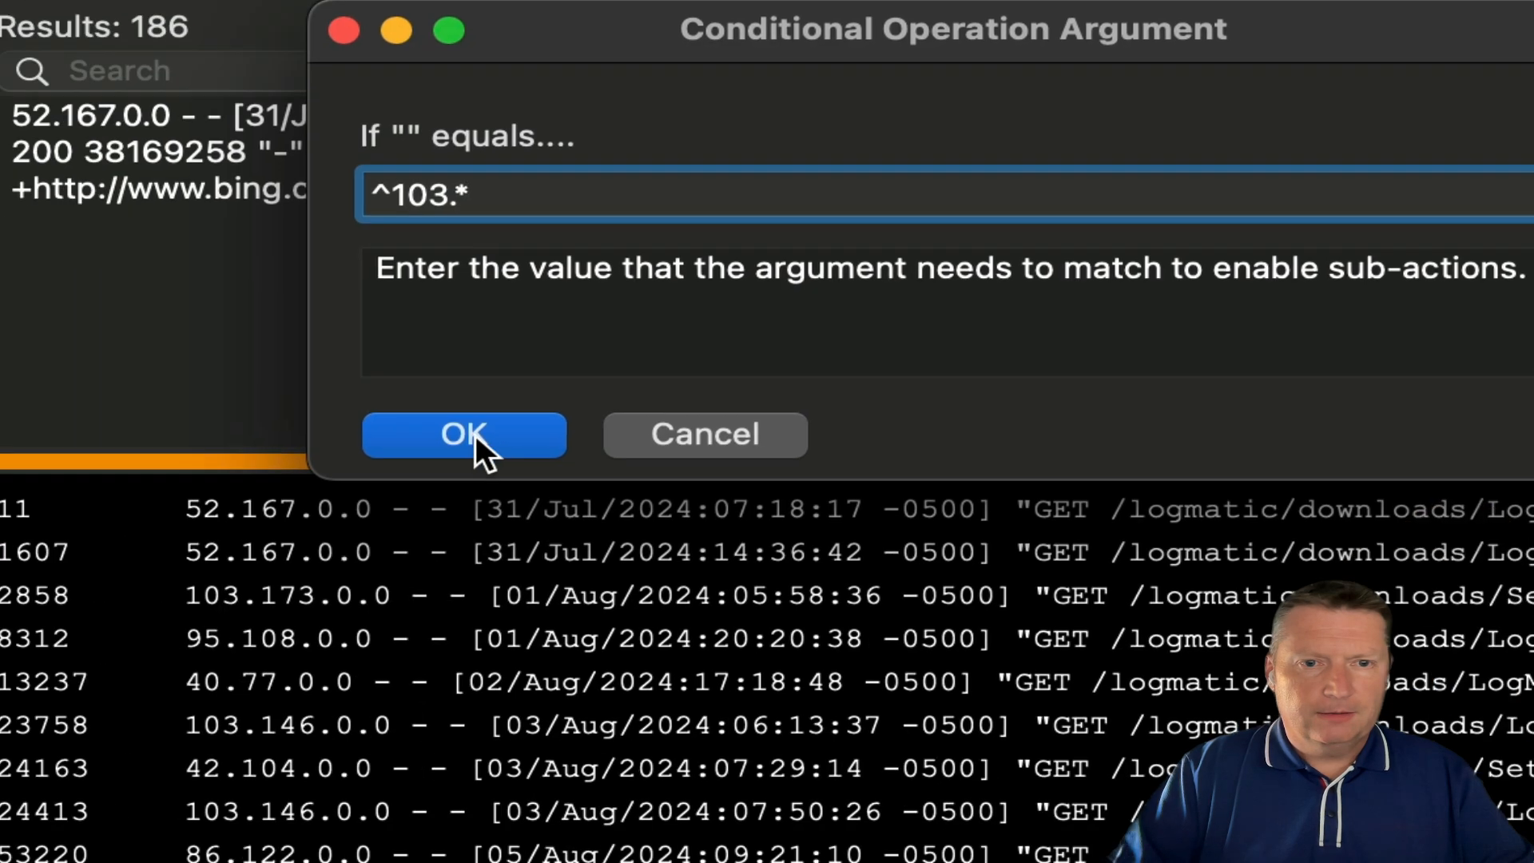
left_click(349, 517)
- Give the if(^103.*) mapping a red F-Color text format
left_click(296, 519)
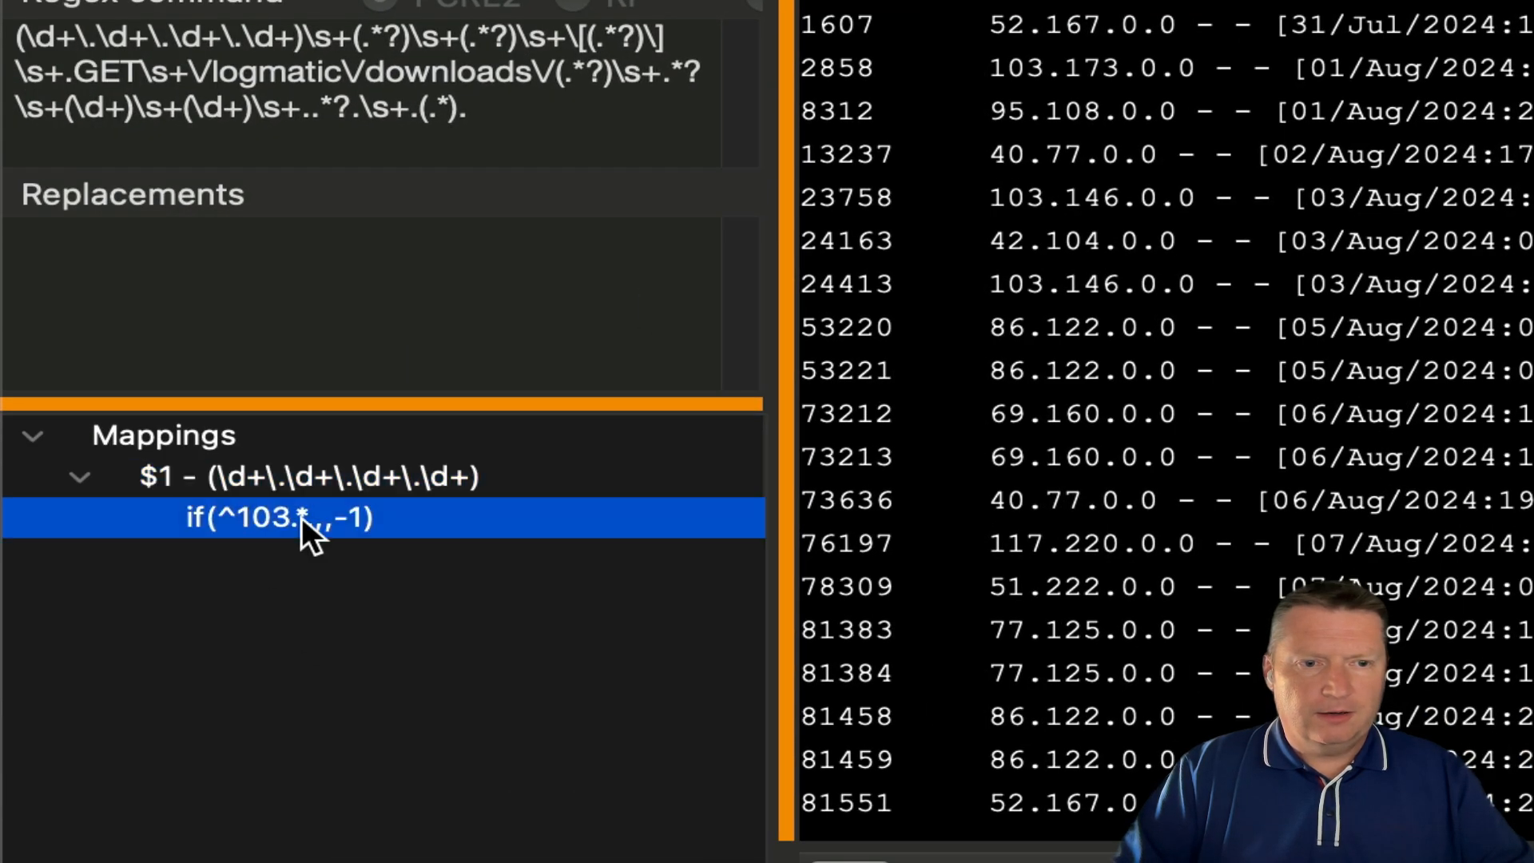
right_click(301, 516)
mouse_move(785, 183)
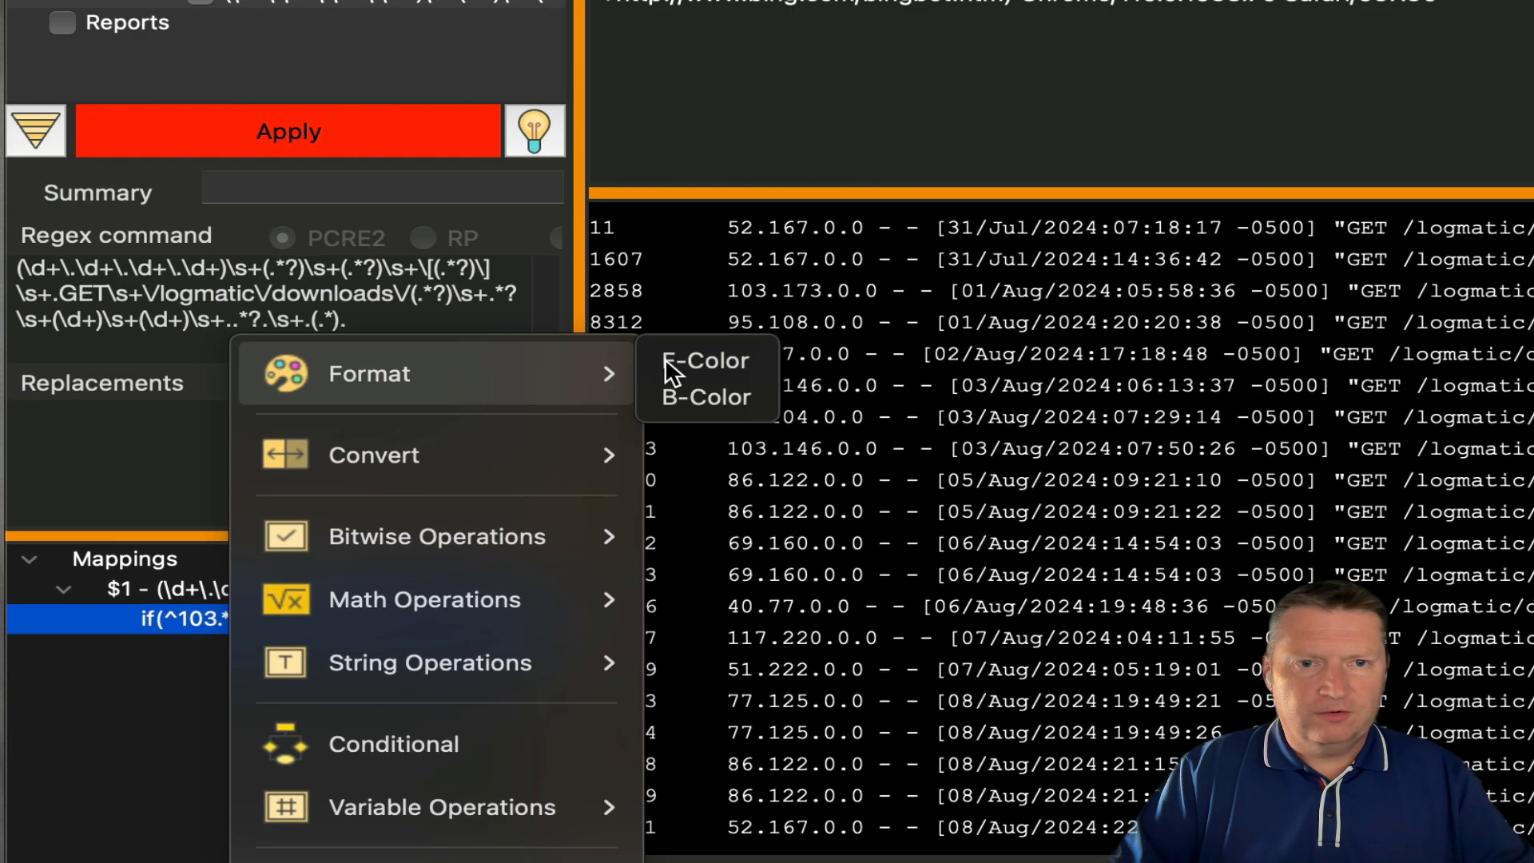
left_click(959, 164)
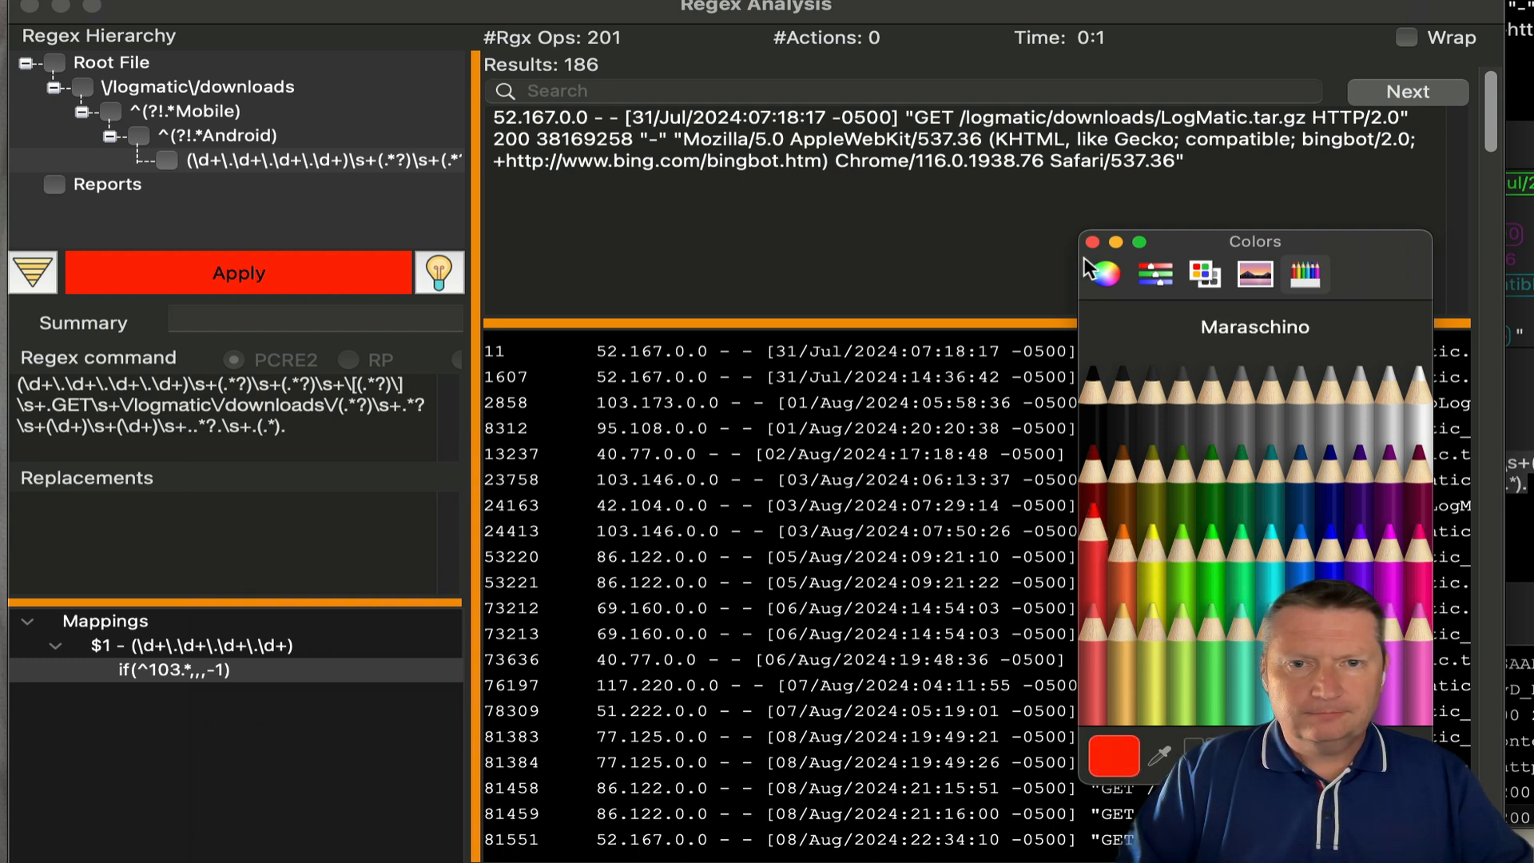
left_click(1092, 243)
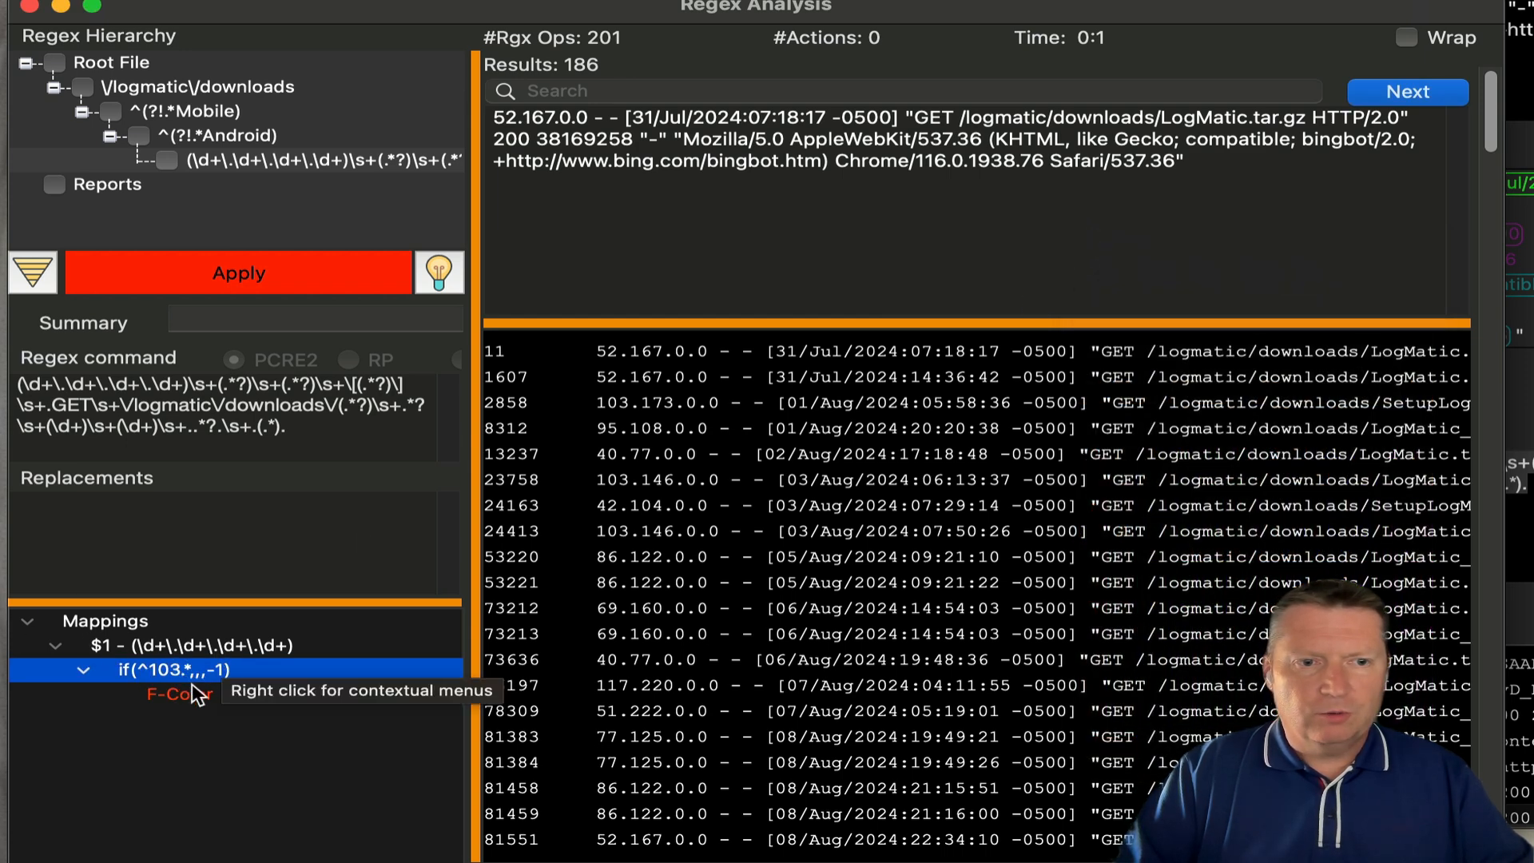
left_click(255, 288)
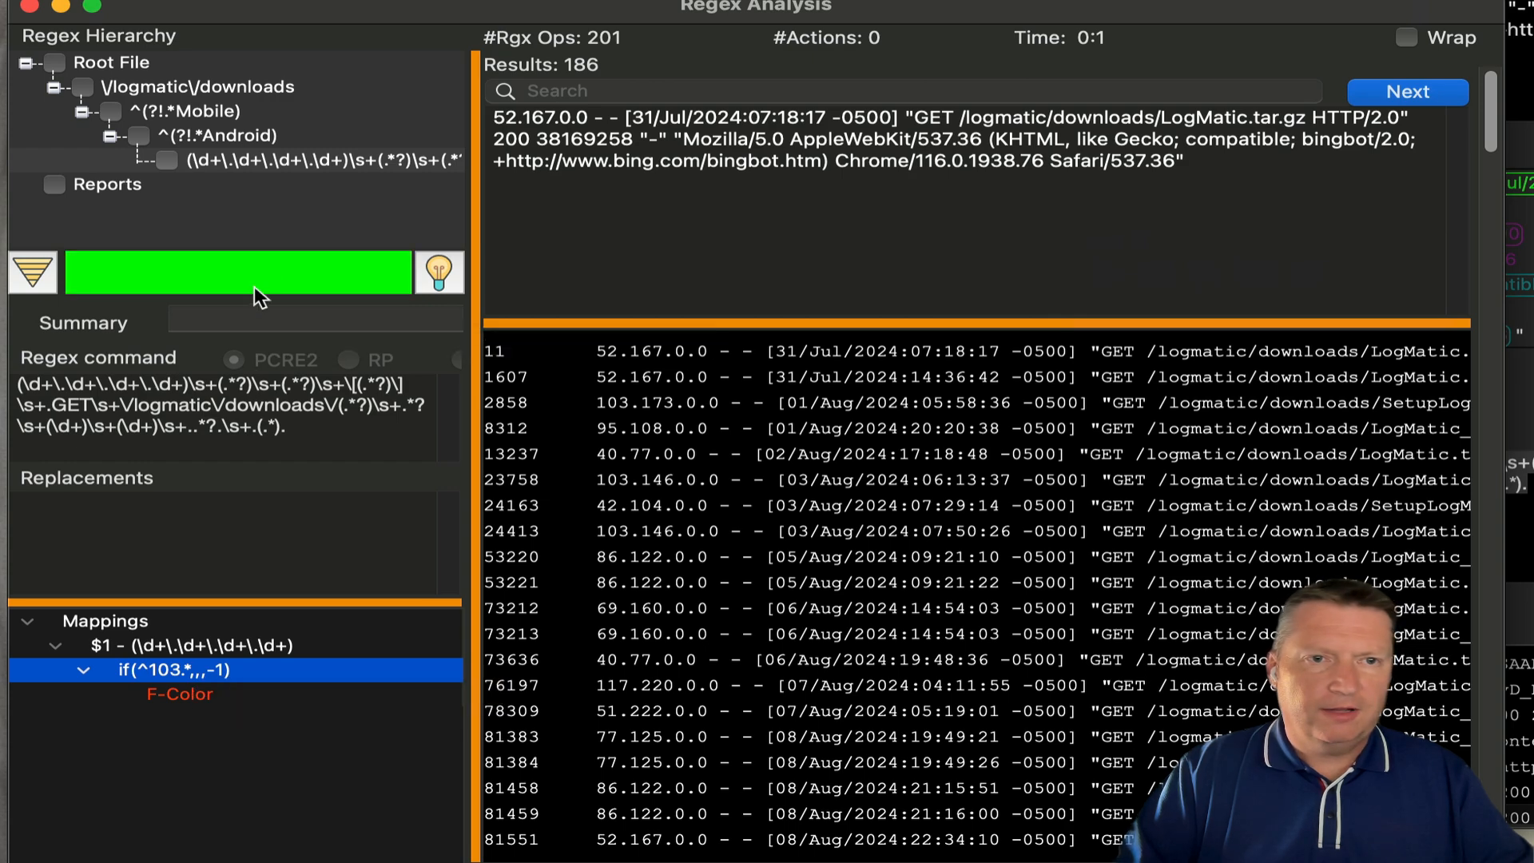
- Rerun the regex to show 103.x addresses in red, then delete the conditional mapping
right_click(274, 170)
left_click(275, 177)
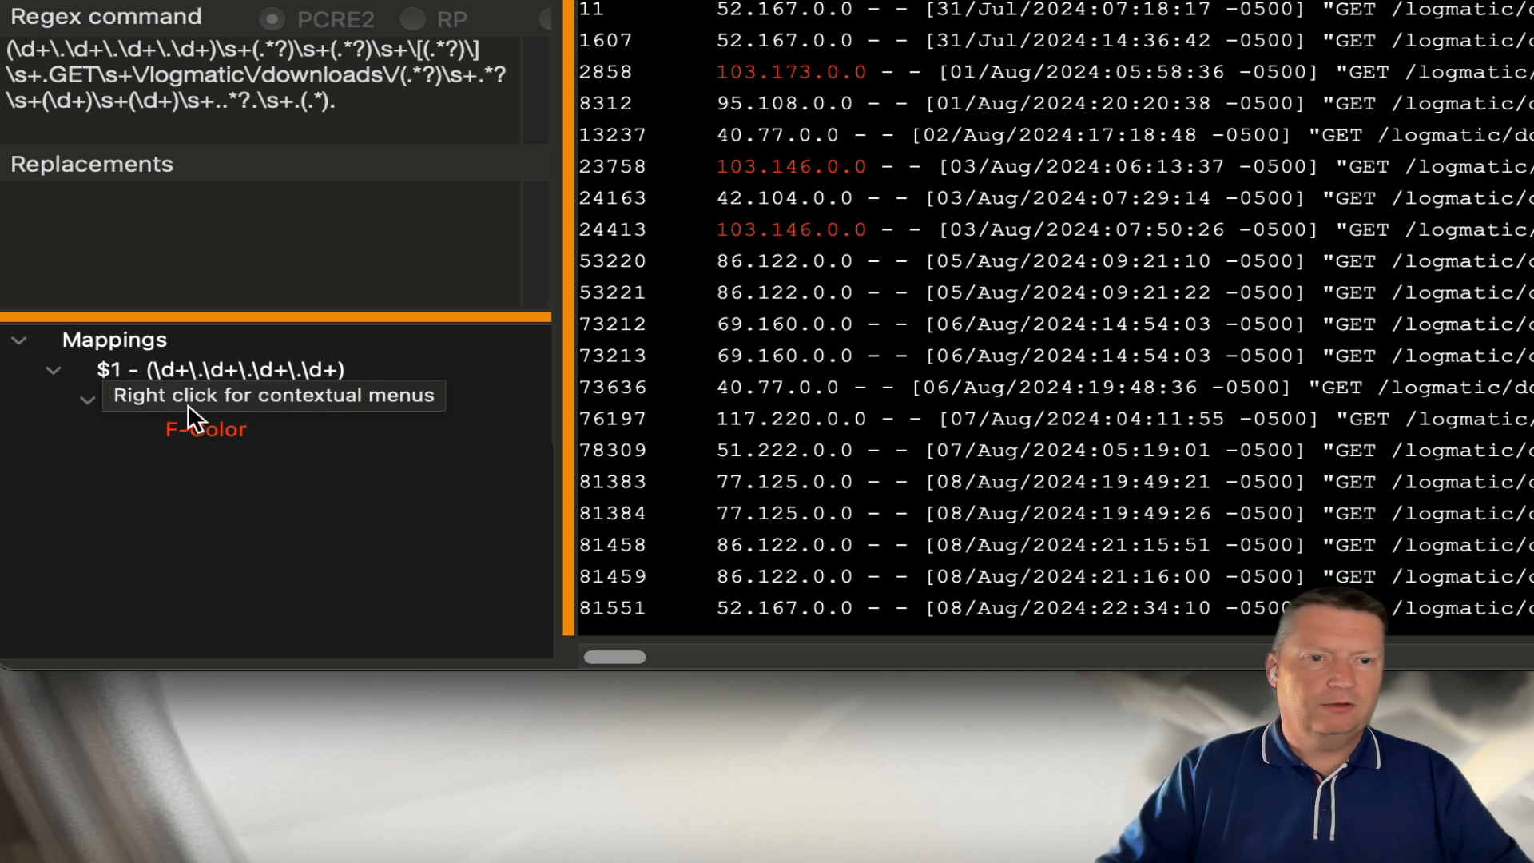
left_click(243, 393)
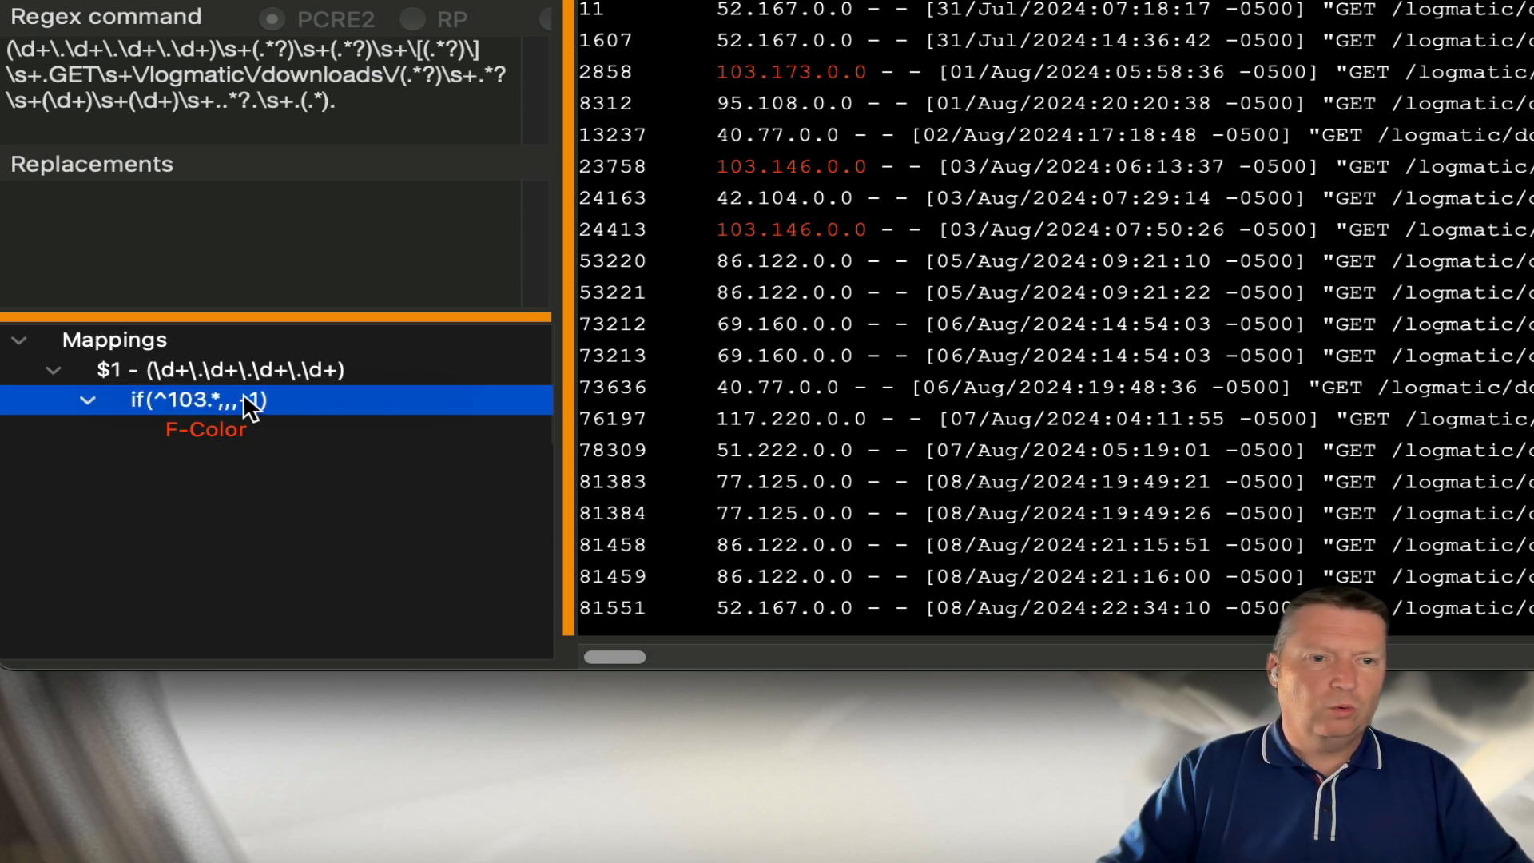
right_click(243, 393)
left_click(310, 800)
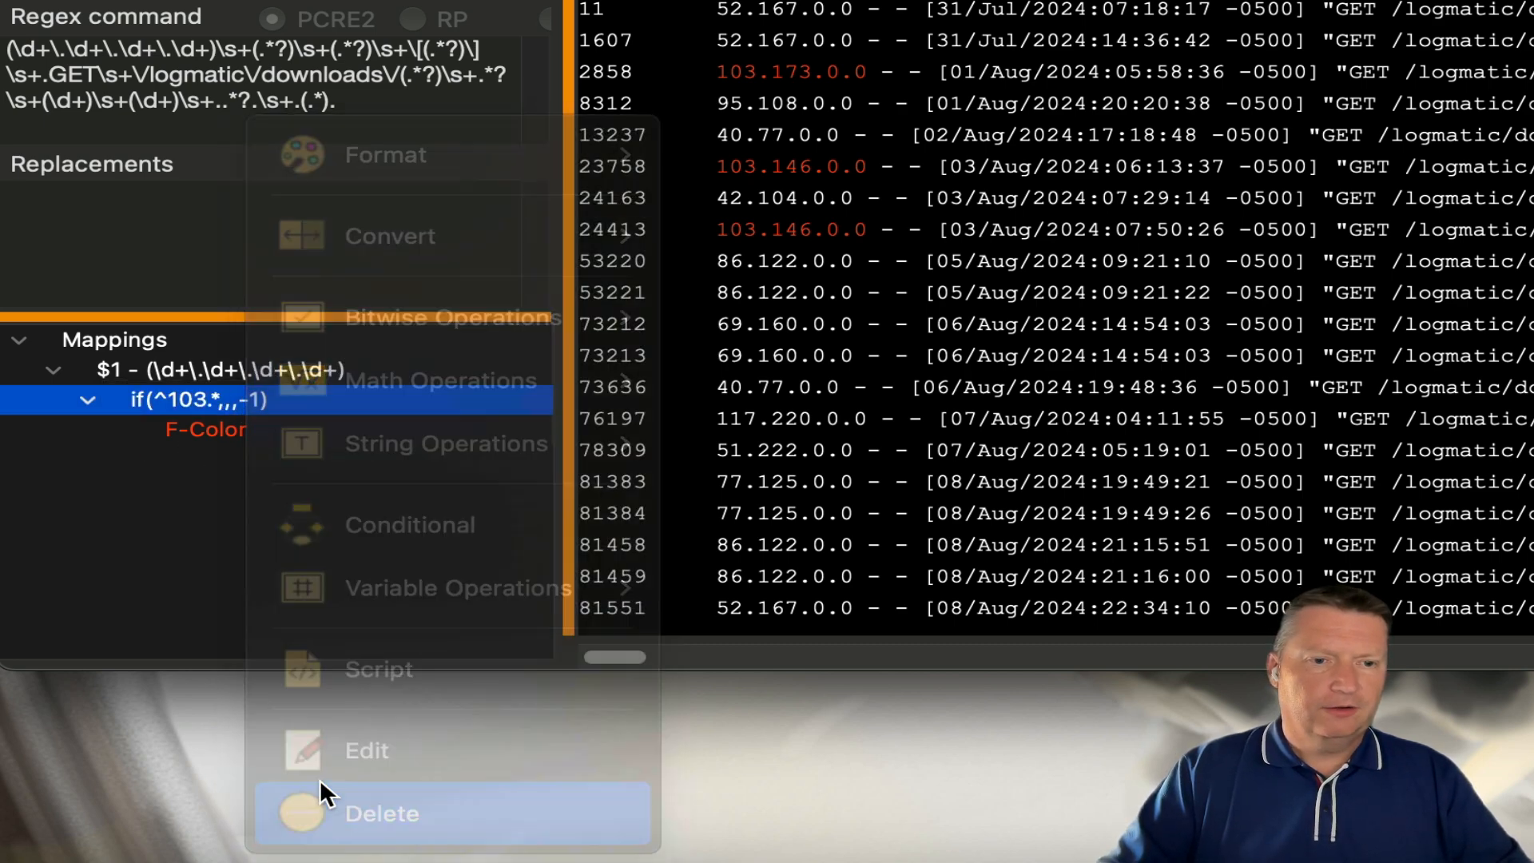
- Give the $1 IP mapping its own F-Color text format in Spring green
left_click(176, 369)
right_click(176, 371)
mouse_move(322, 165)
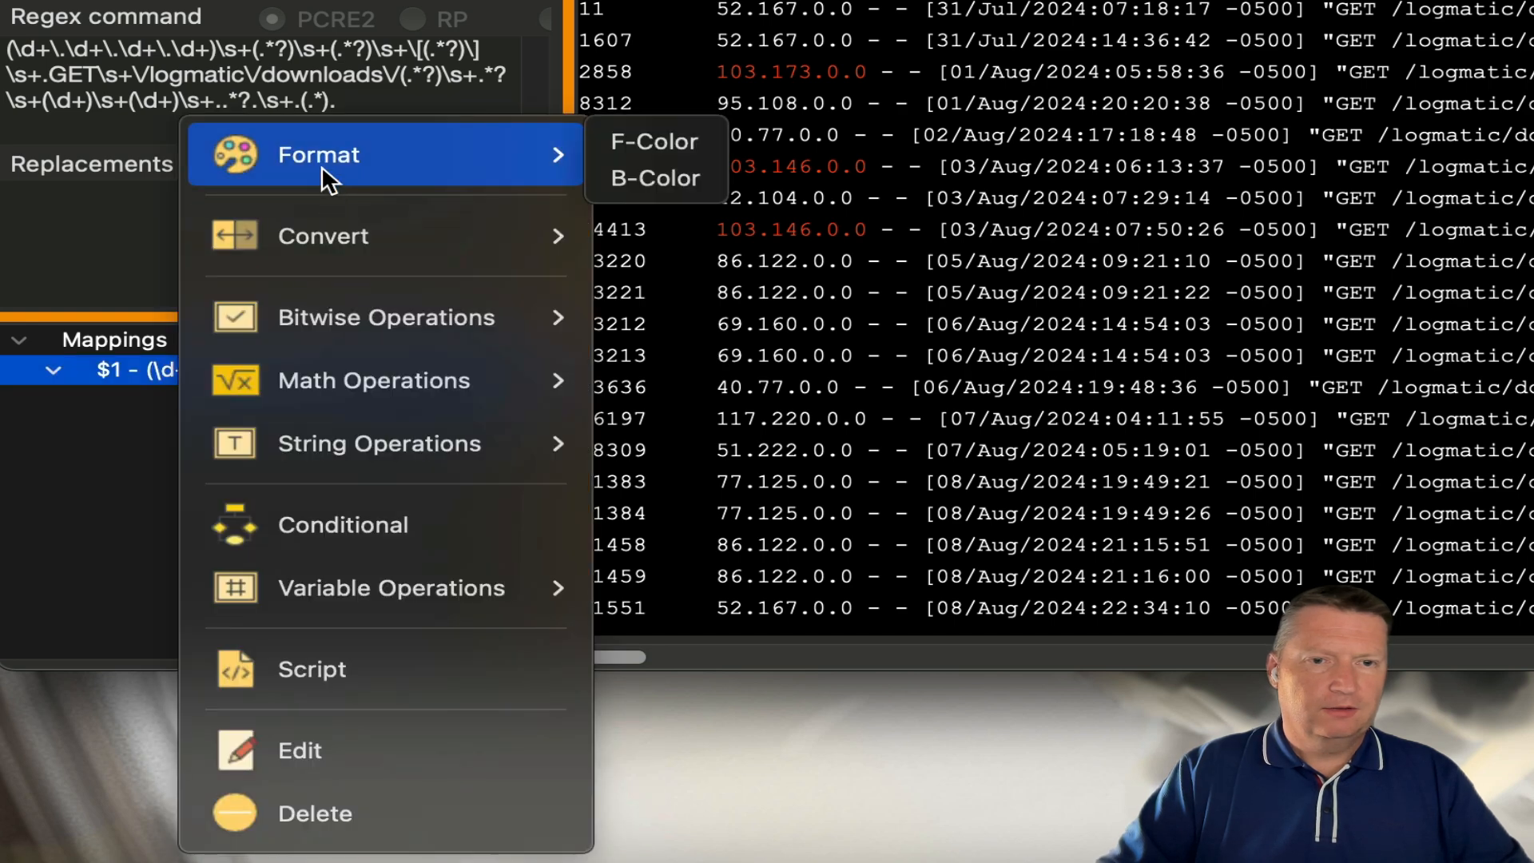
left_click(620, 152)
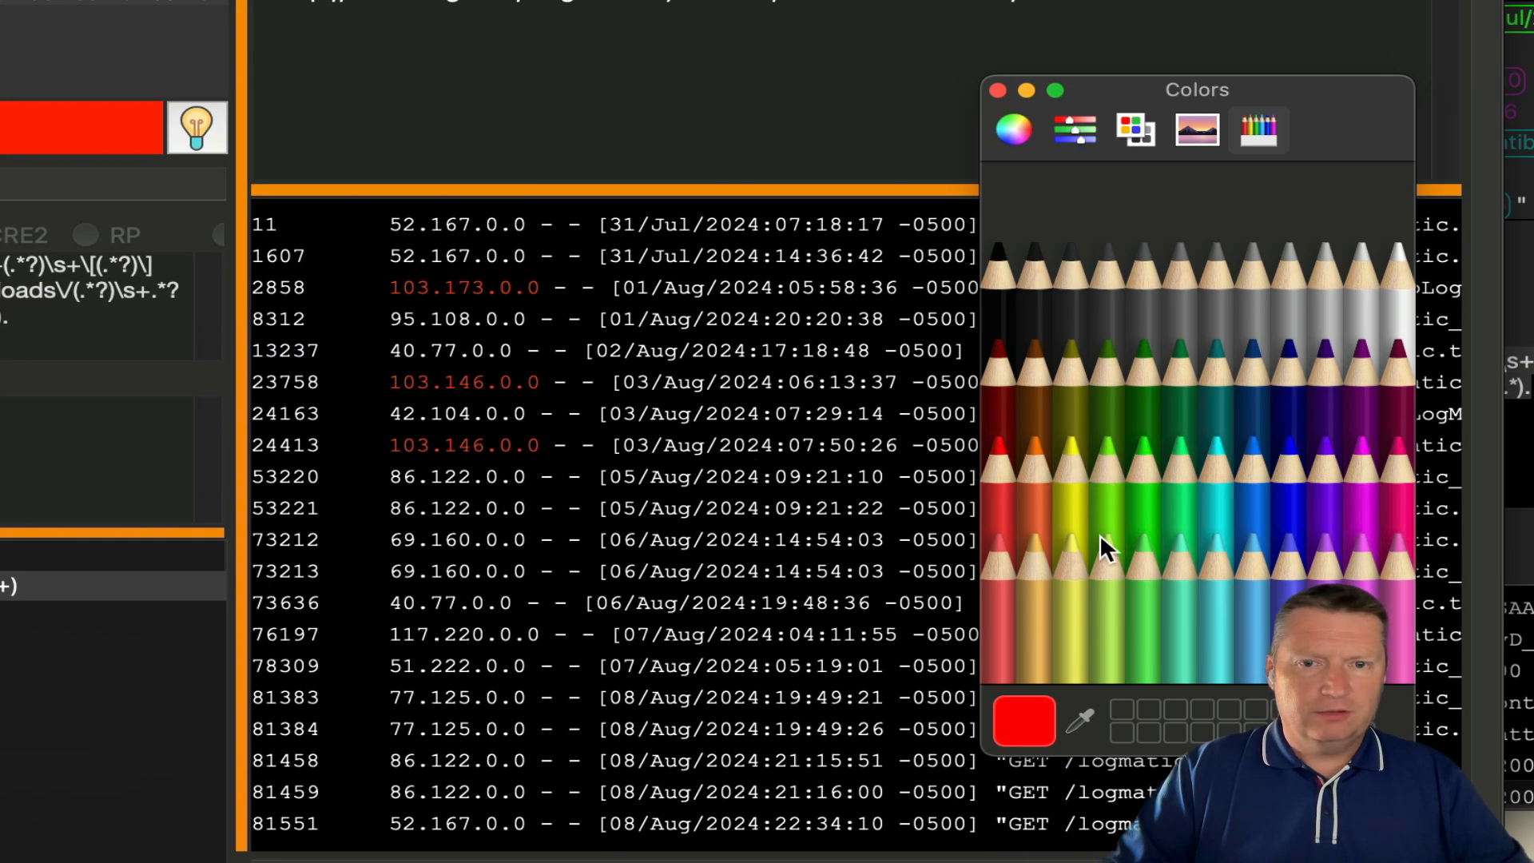
left_click(1126, 495)
left_click(1143, 492)
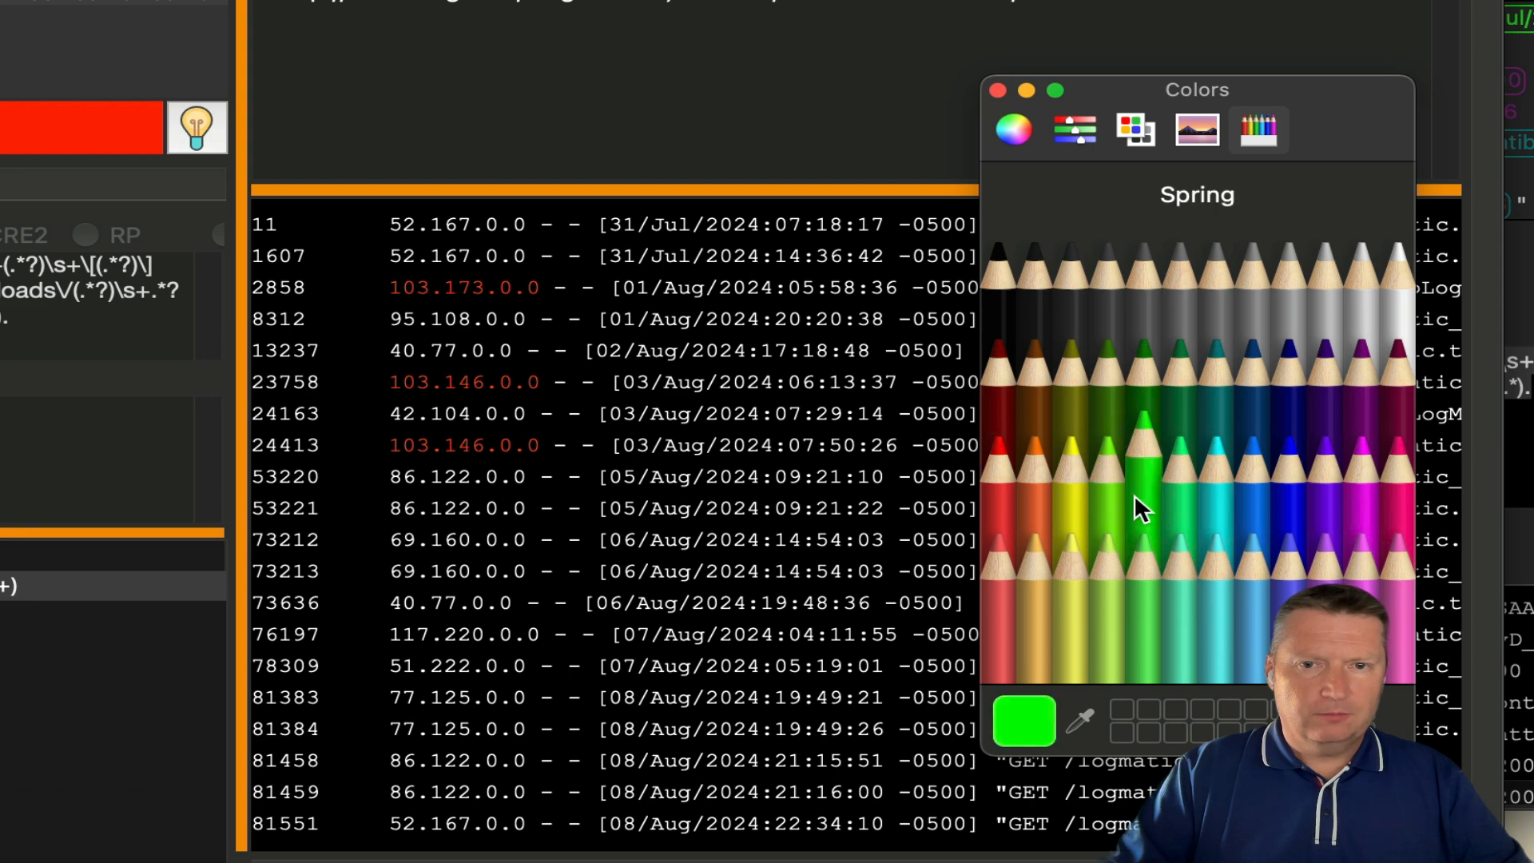
left_click(996, 90)
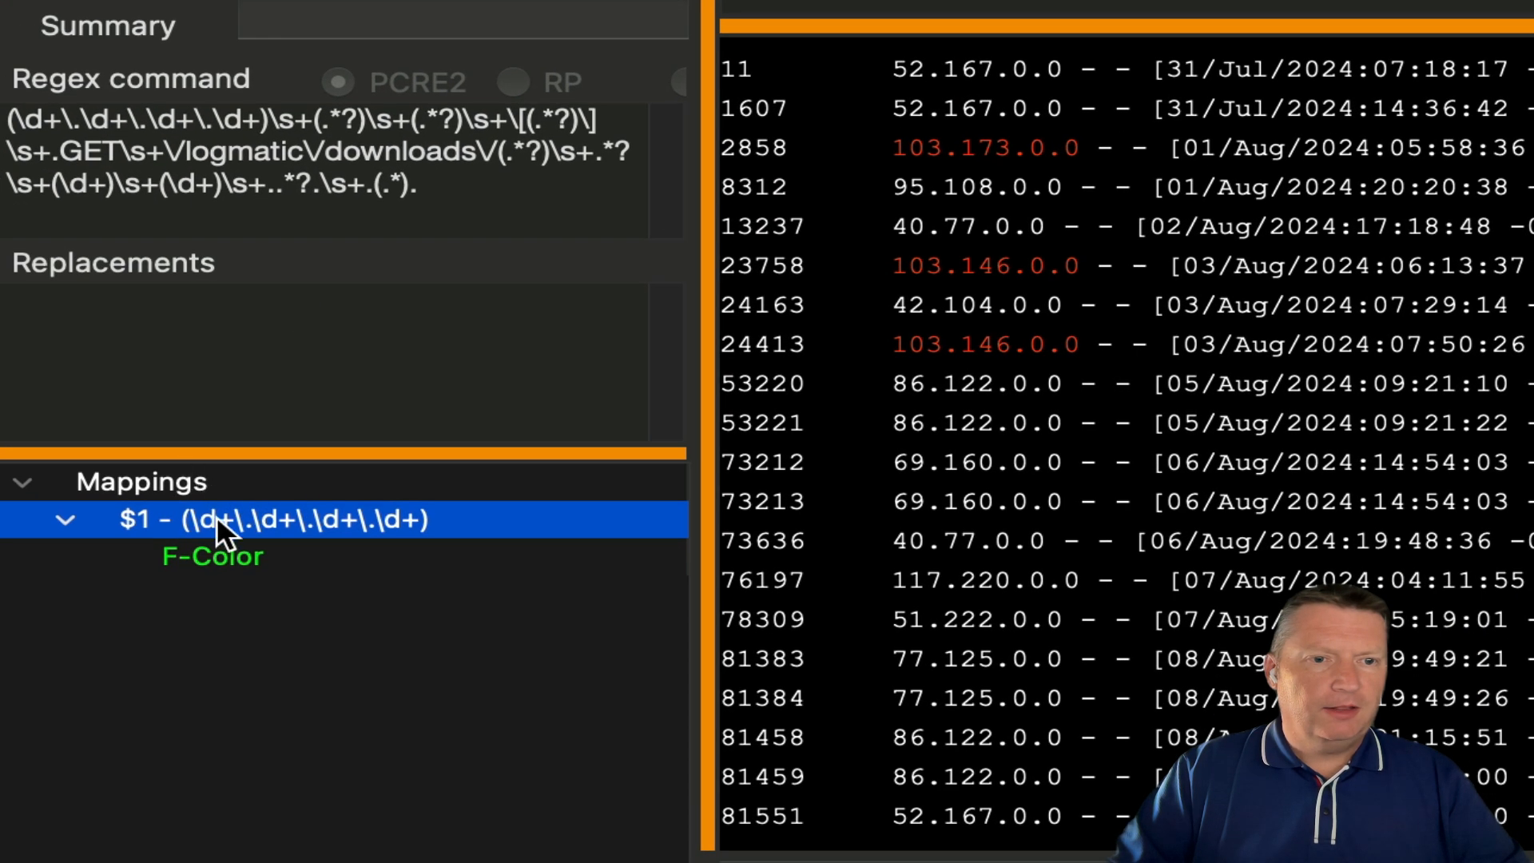
- Add a conditional mapping ^103\..* to the $1 IP capture
right_click(217, 519)
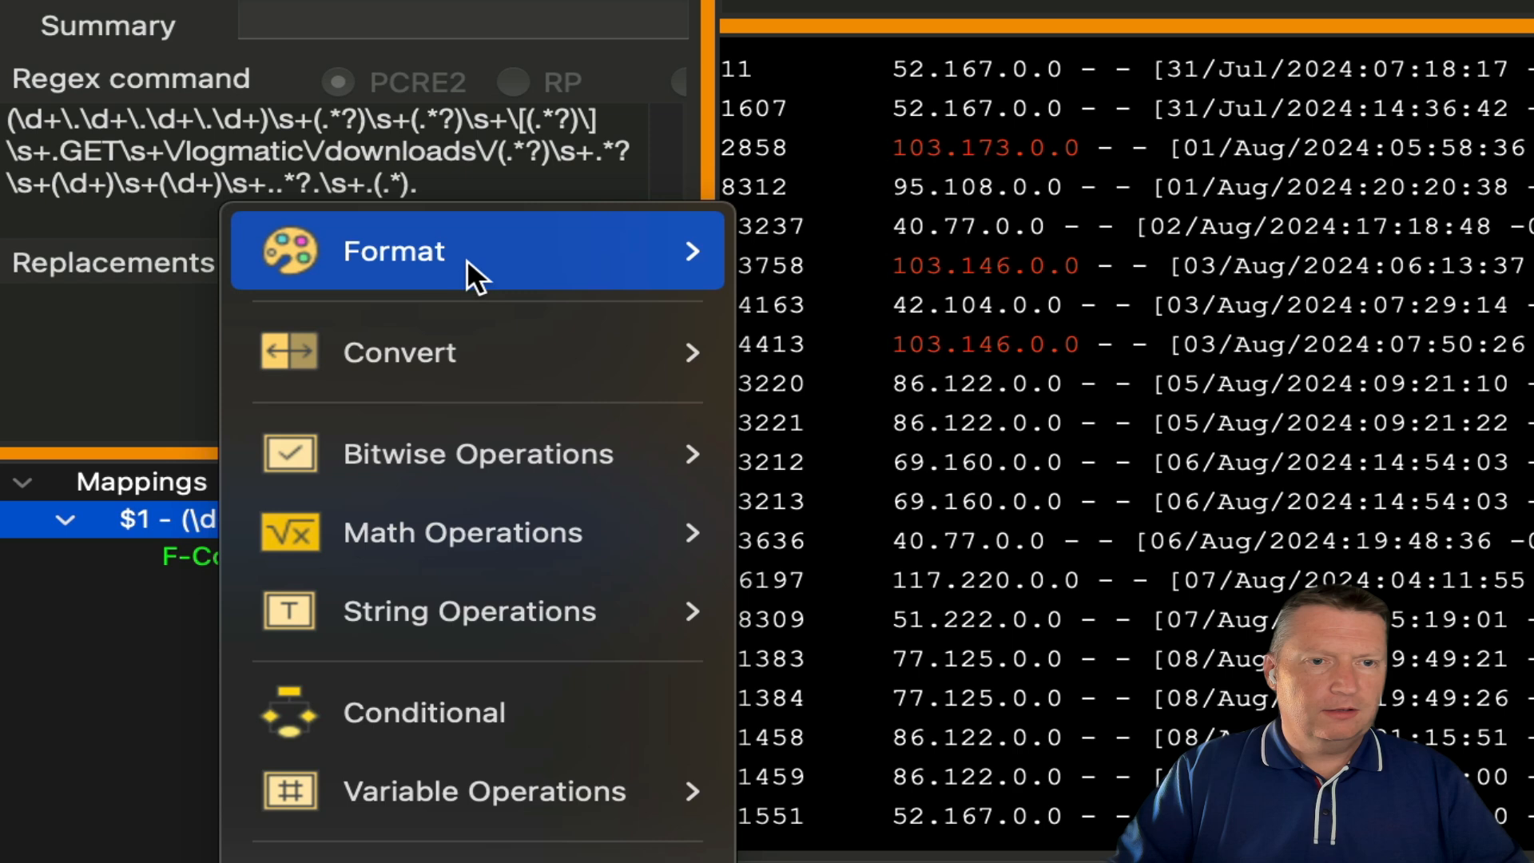
mouse_move(467, 256)
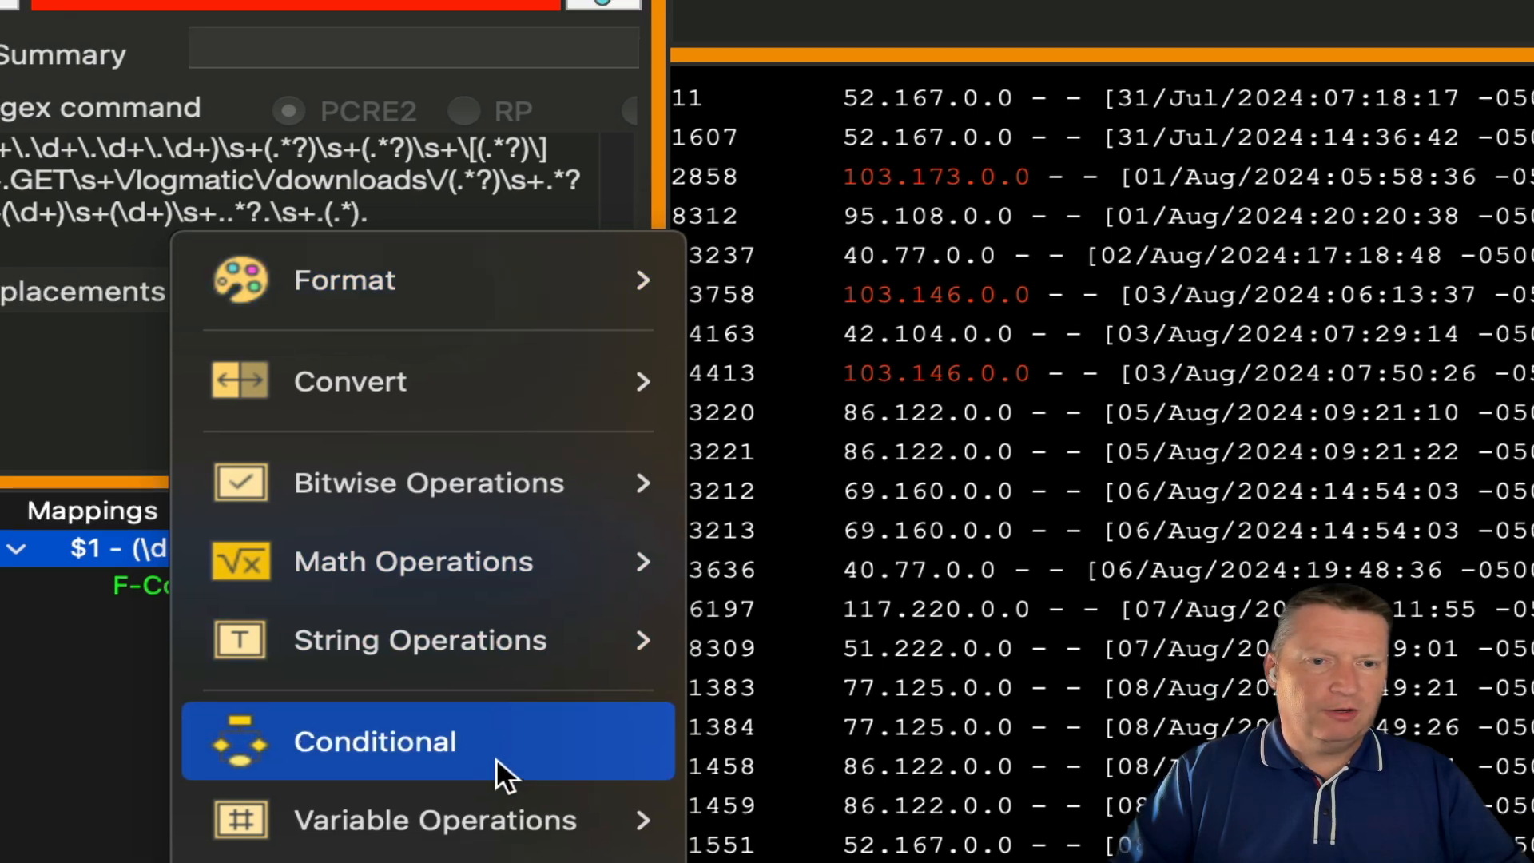
left_click(538, 712)
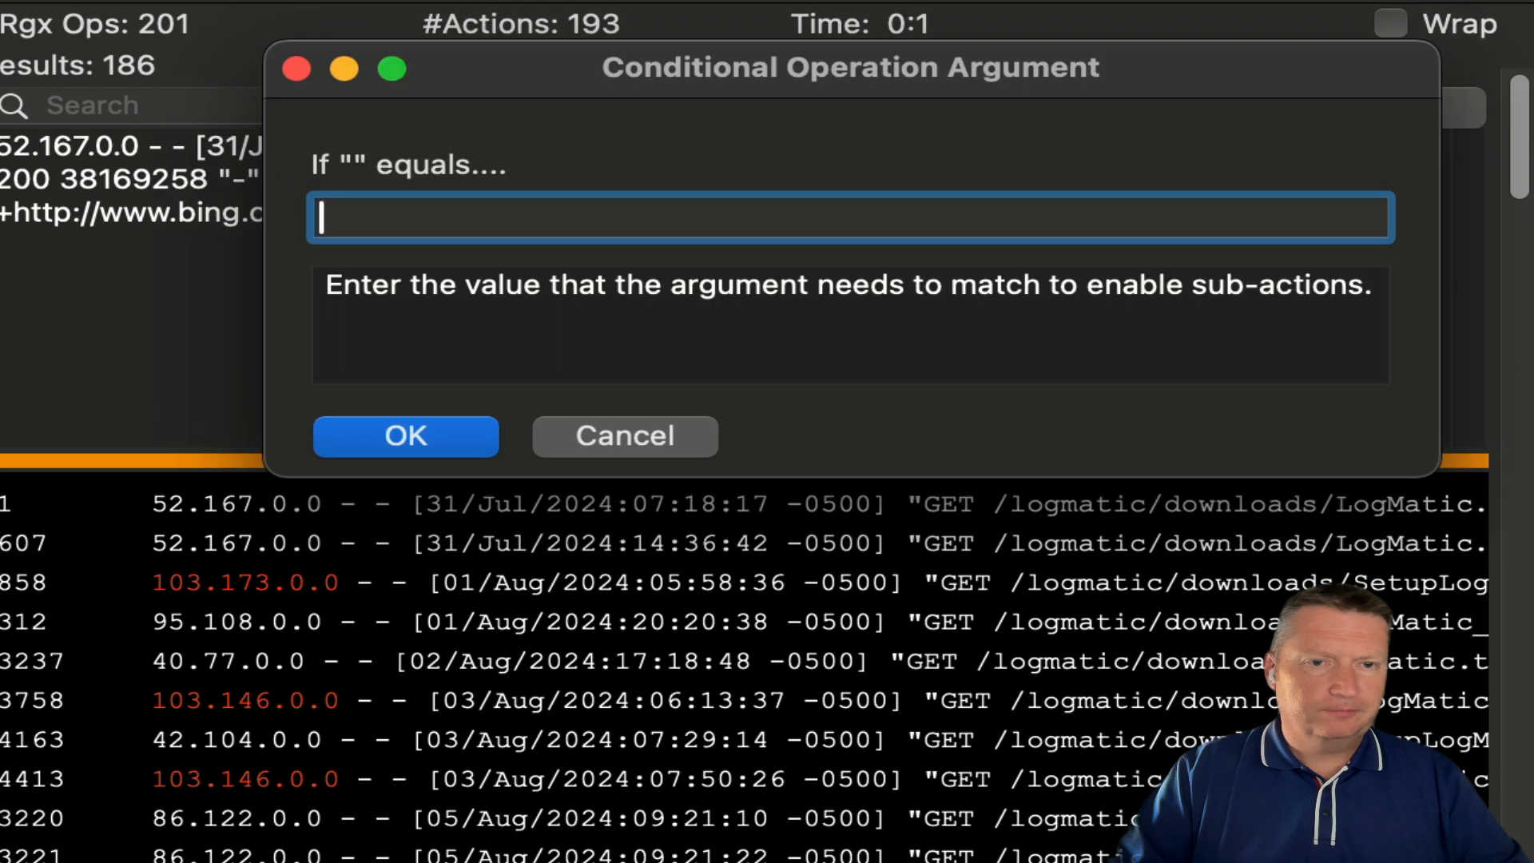
type("^")
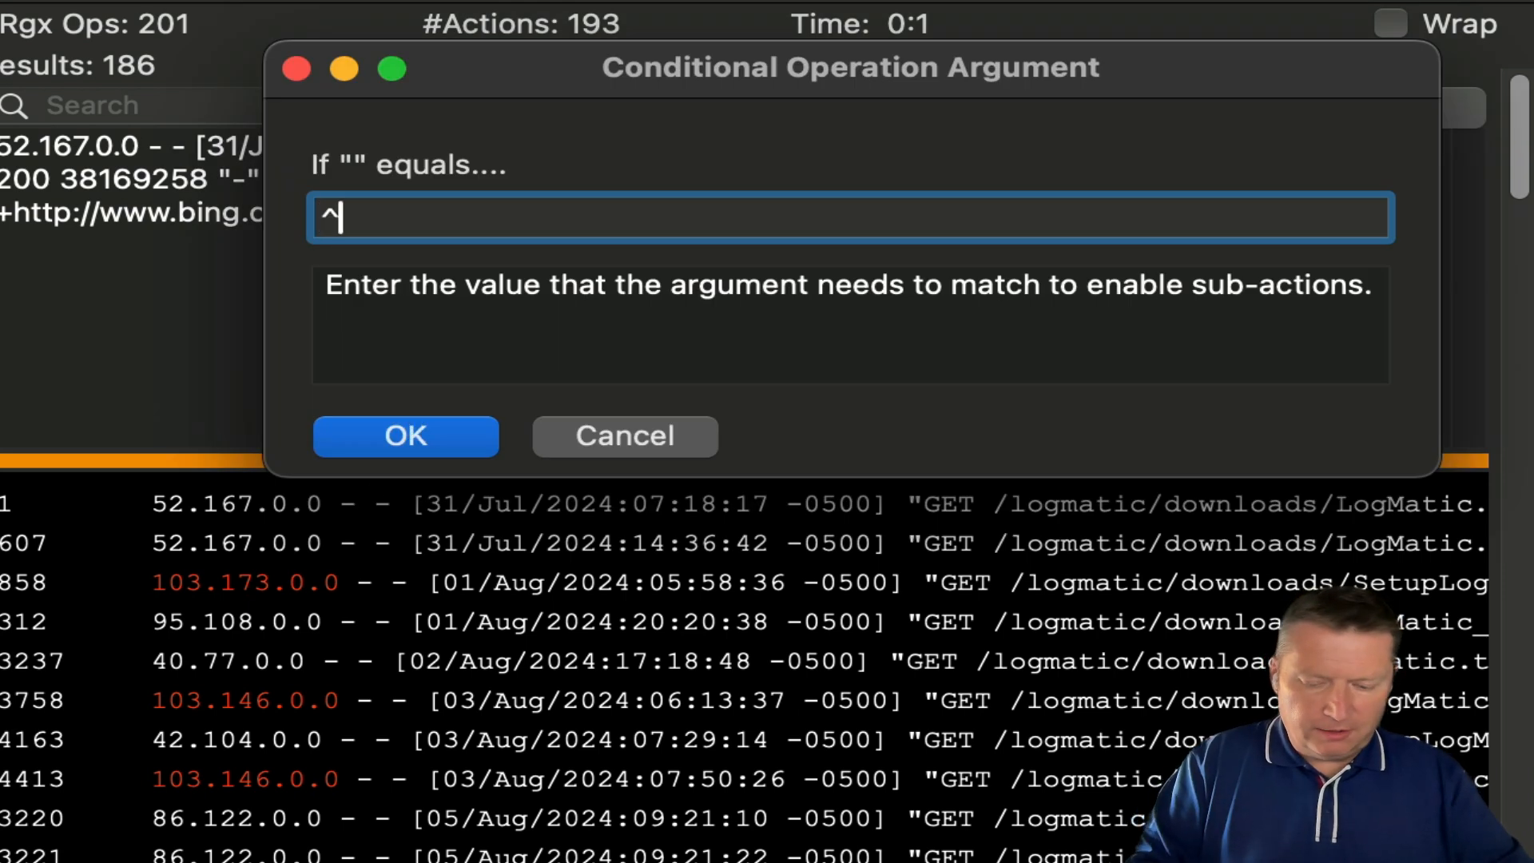
type("103.*")
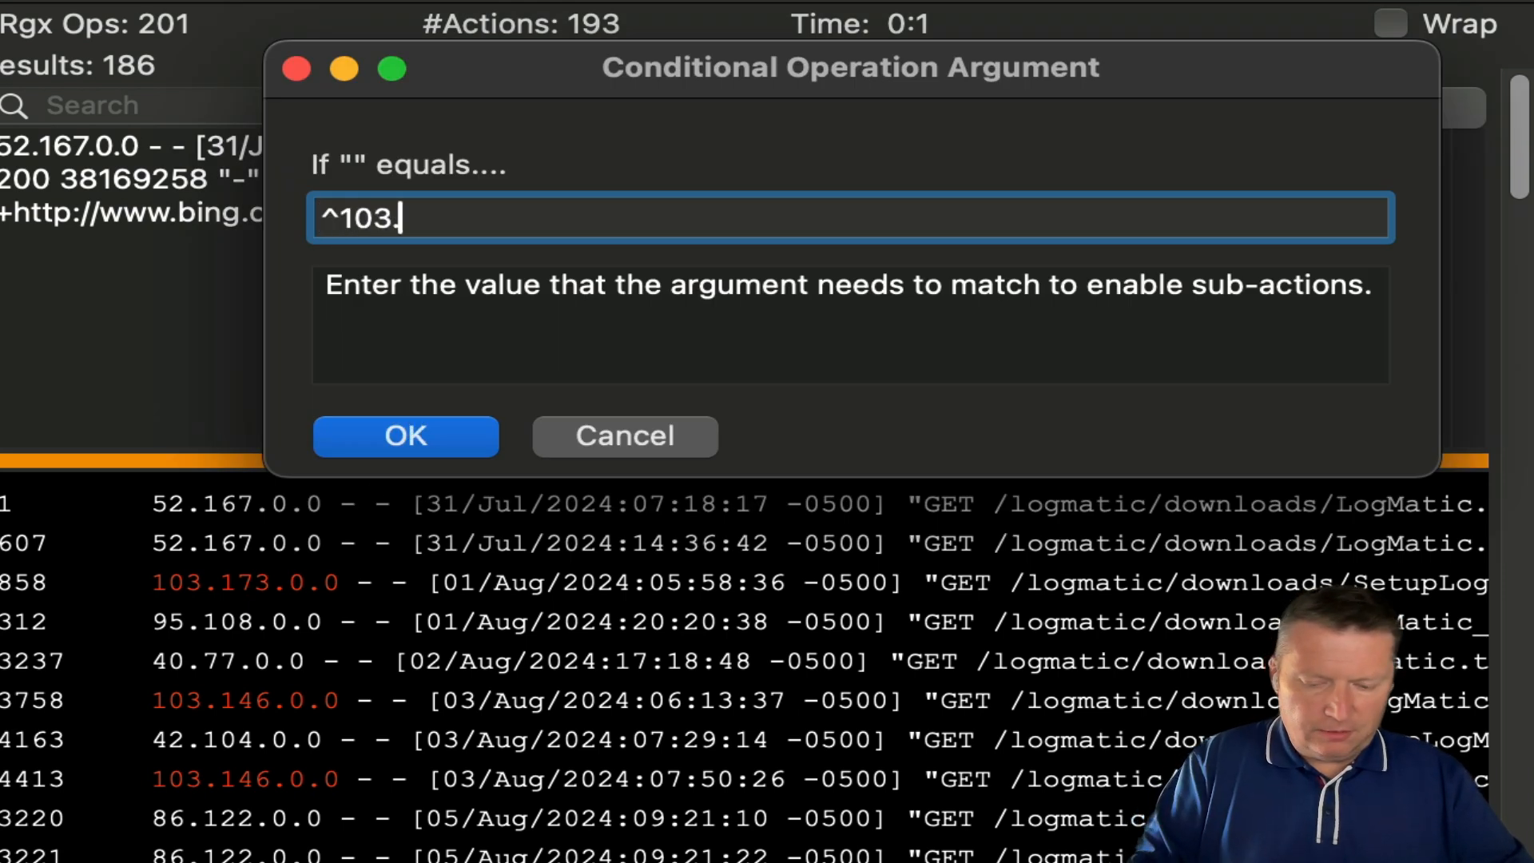
key("Left")
key("Left")
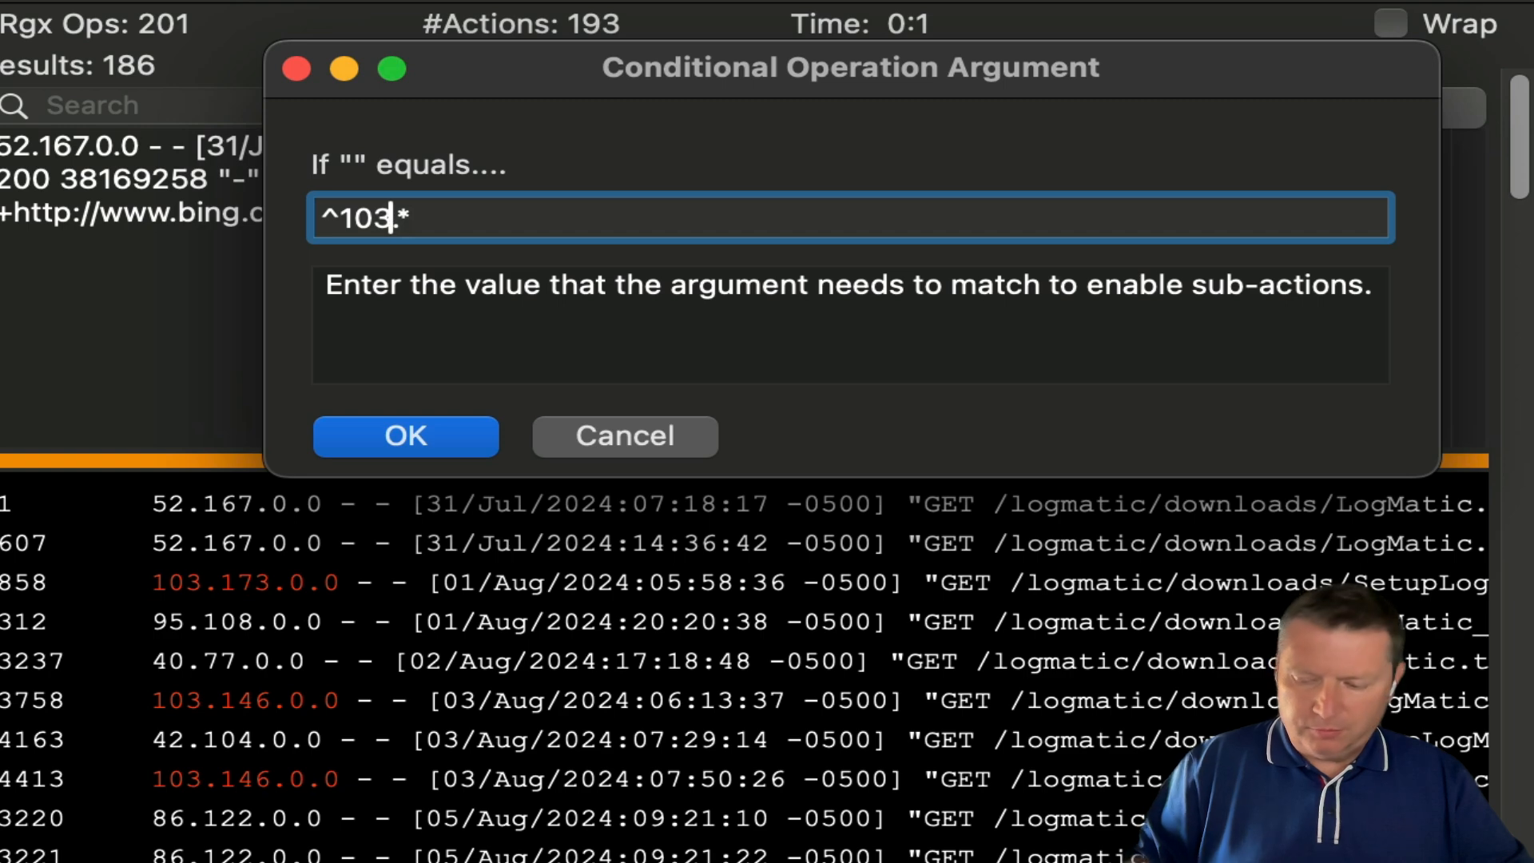
type("\\.")
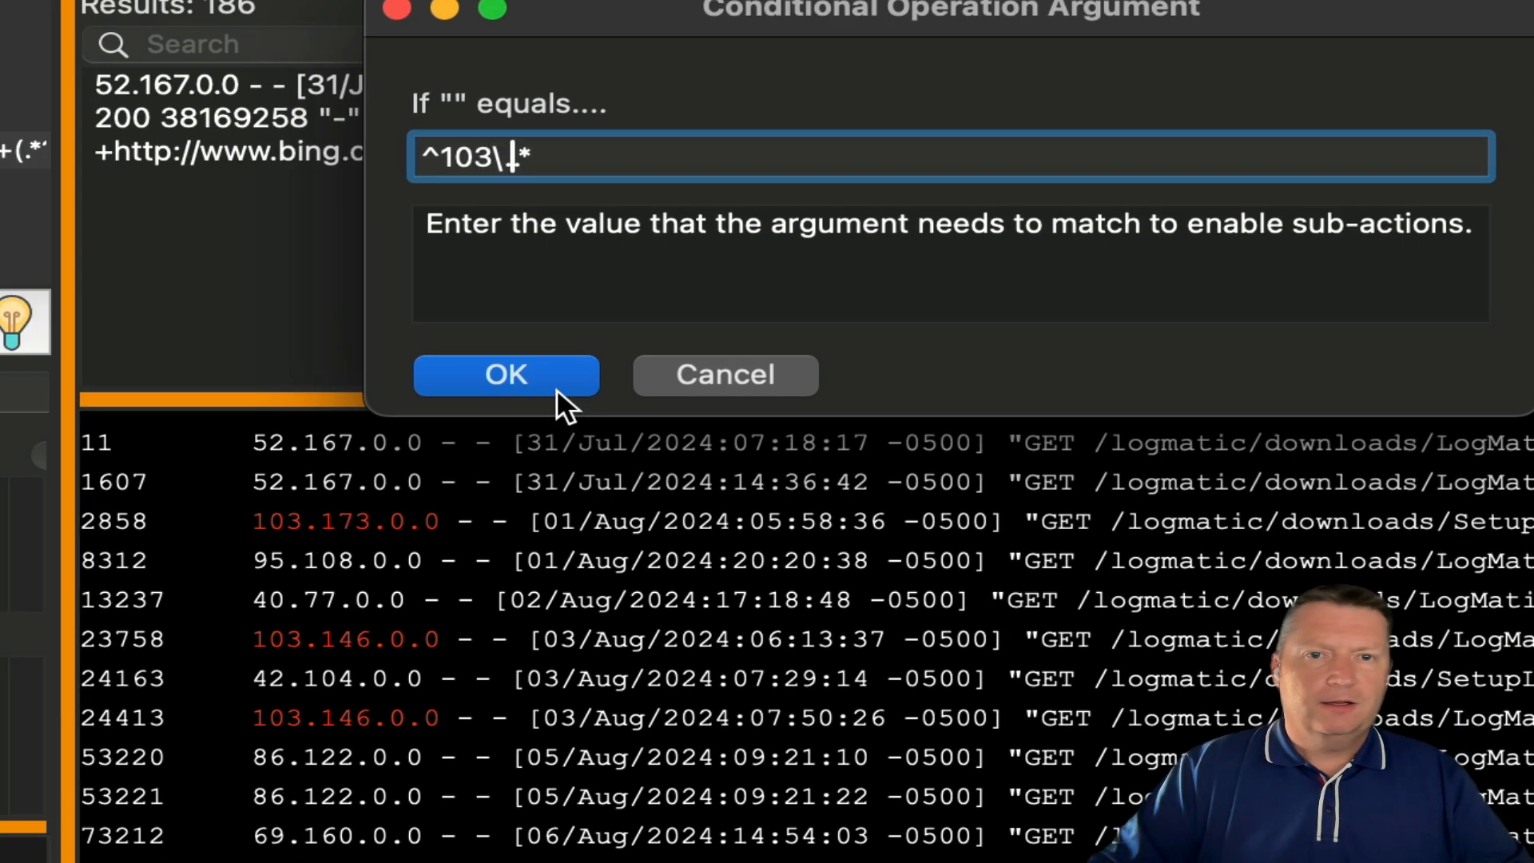
left_click(468, 440)
- Colour the conditional matches red and rerun the regex so other IPs stay green
right_click(336, 566)
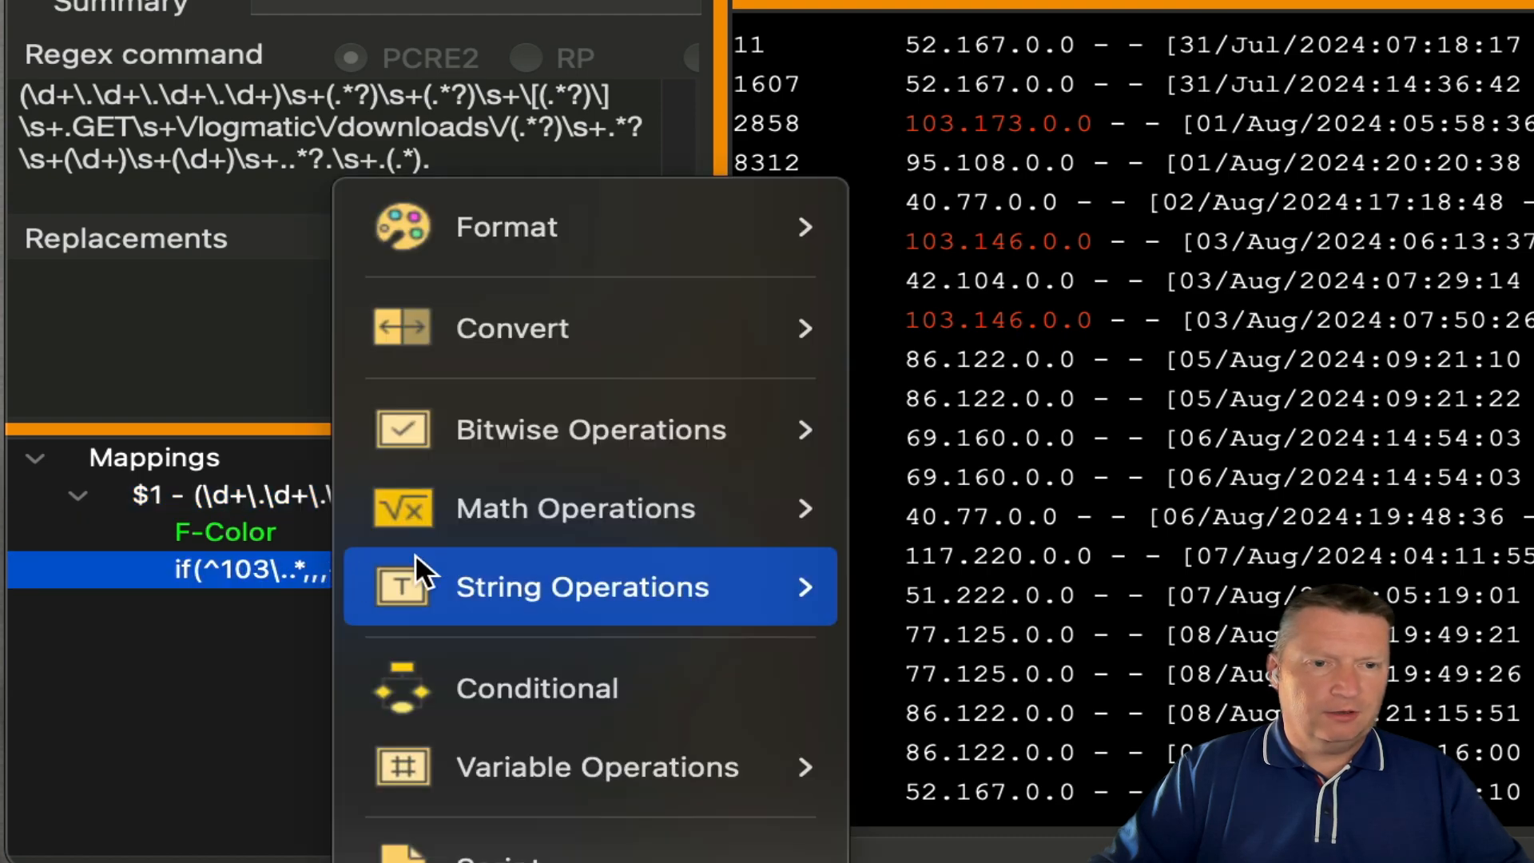
mouse_move(628, 209)
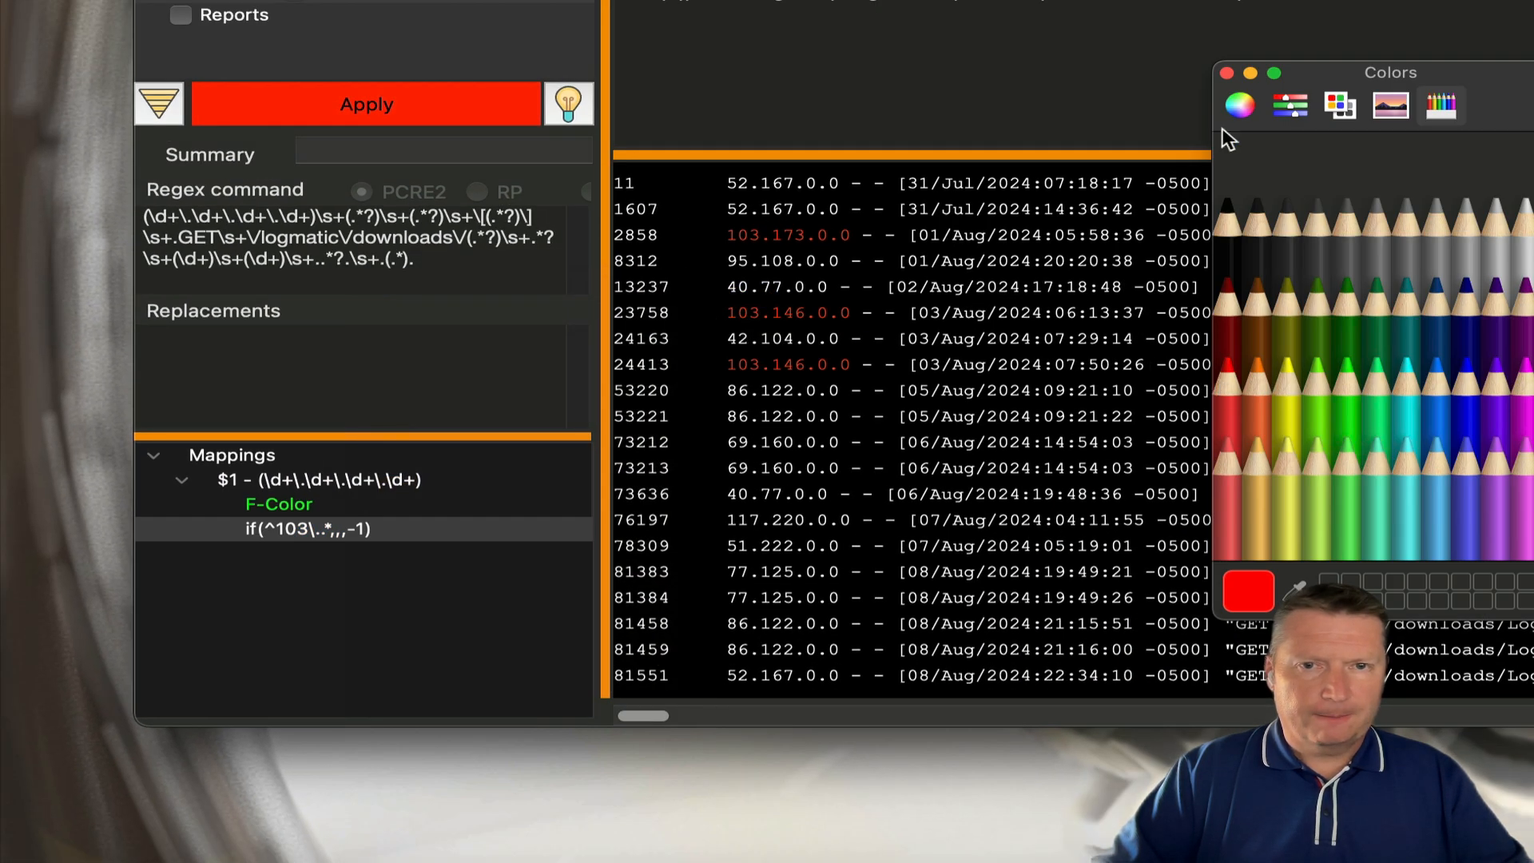
left_click(1228, 71)
left_click(1229, 72)
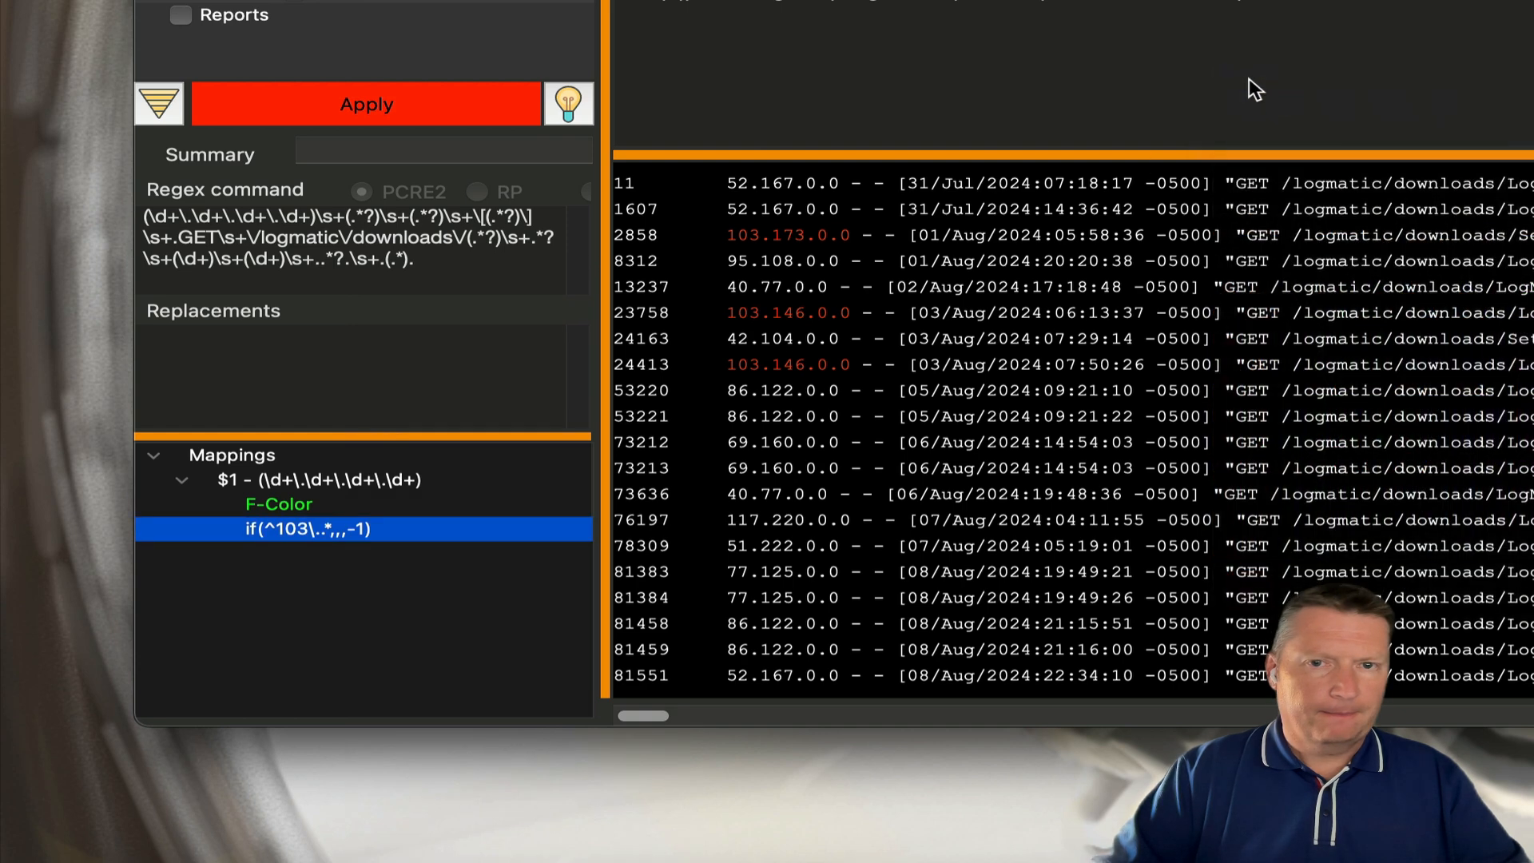
left_click(416, 106)
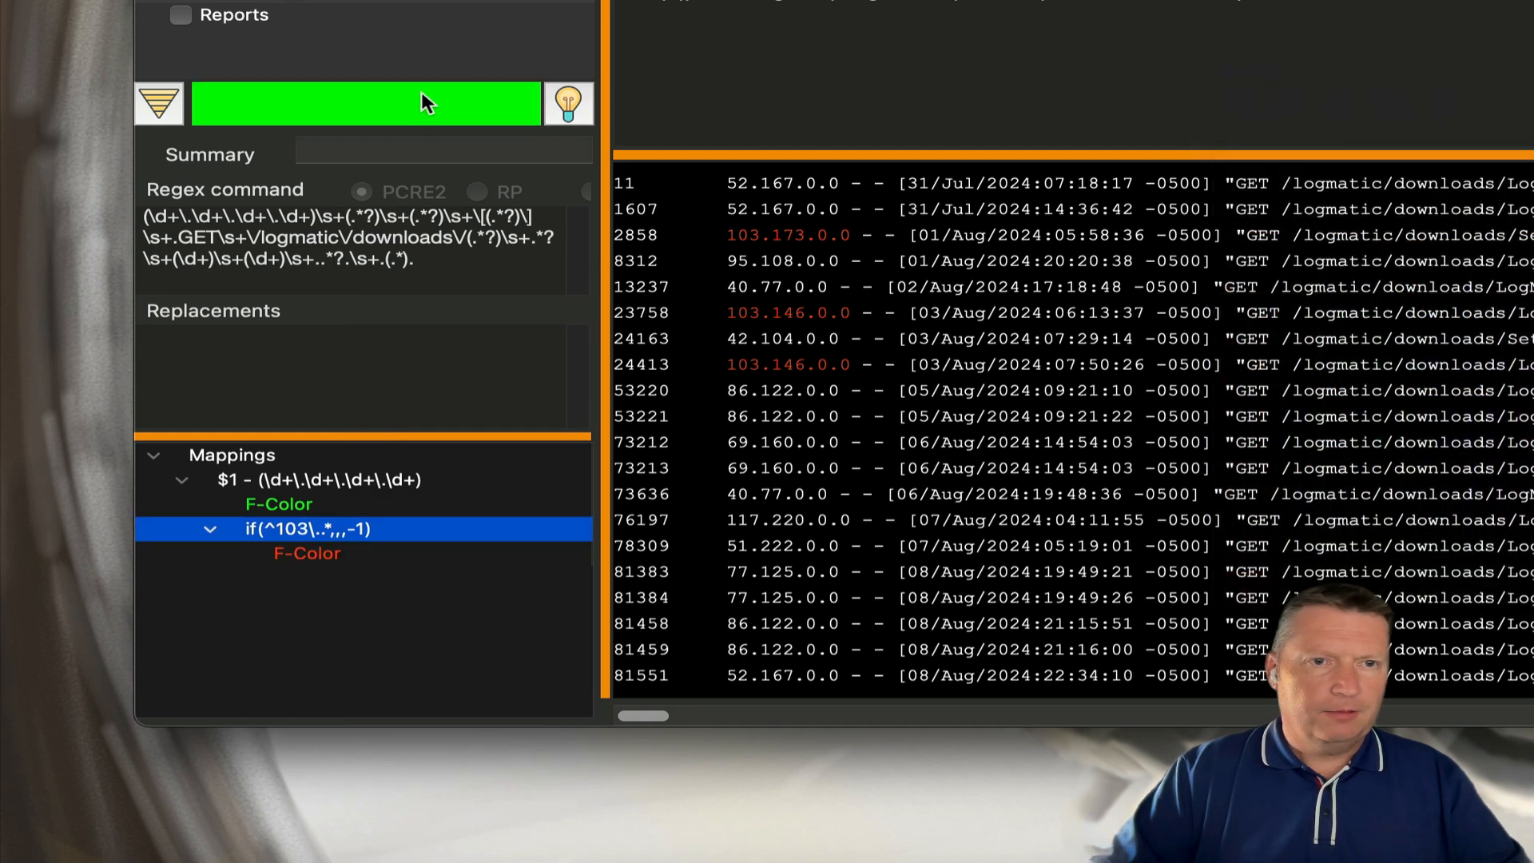
right_click(462, 2)
left_click(481, 11)
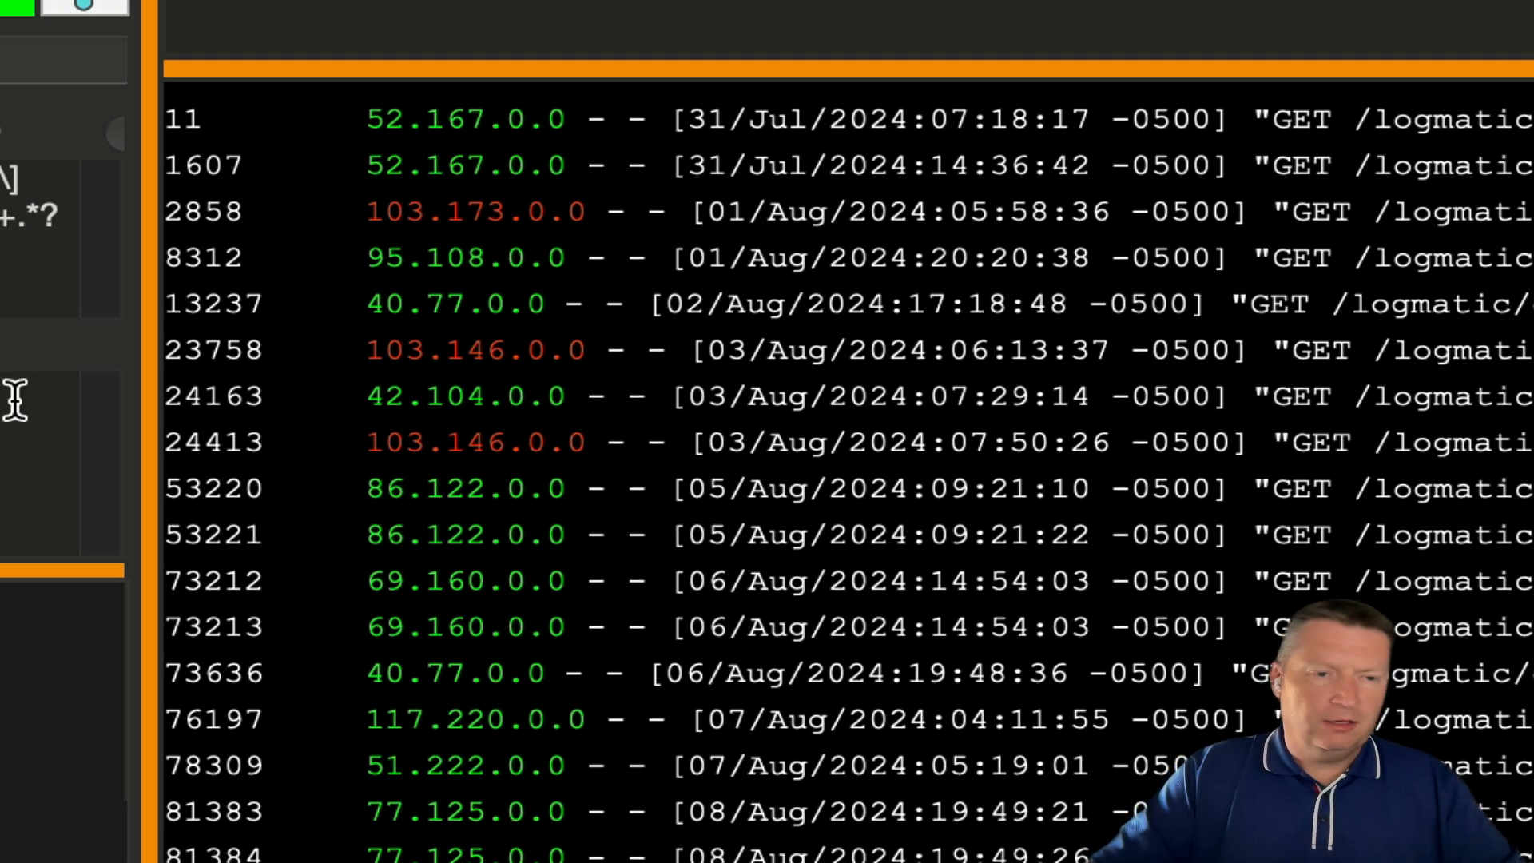
- Show all result lines in an enlarged HTML View of Results window
right_click(623, 347)
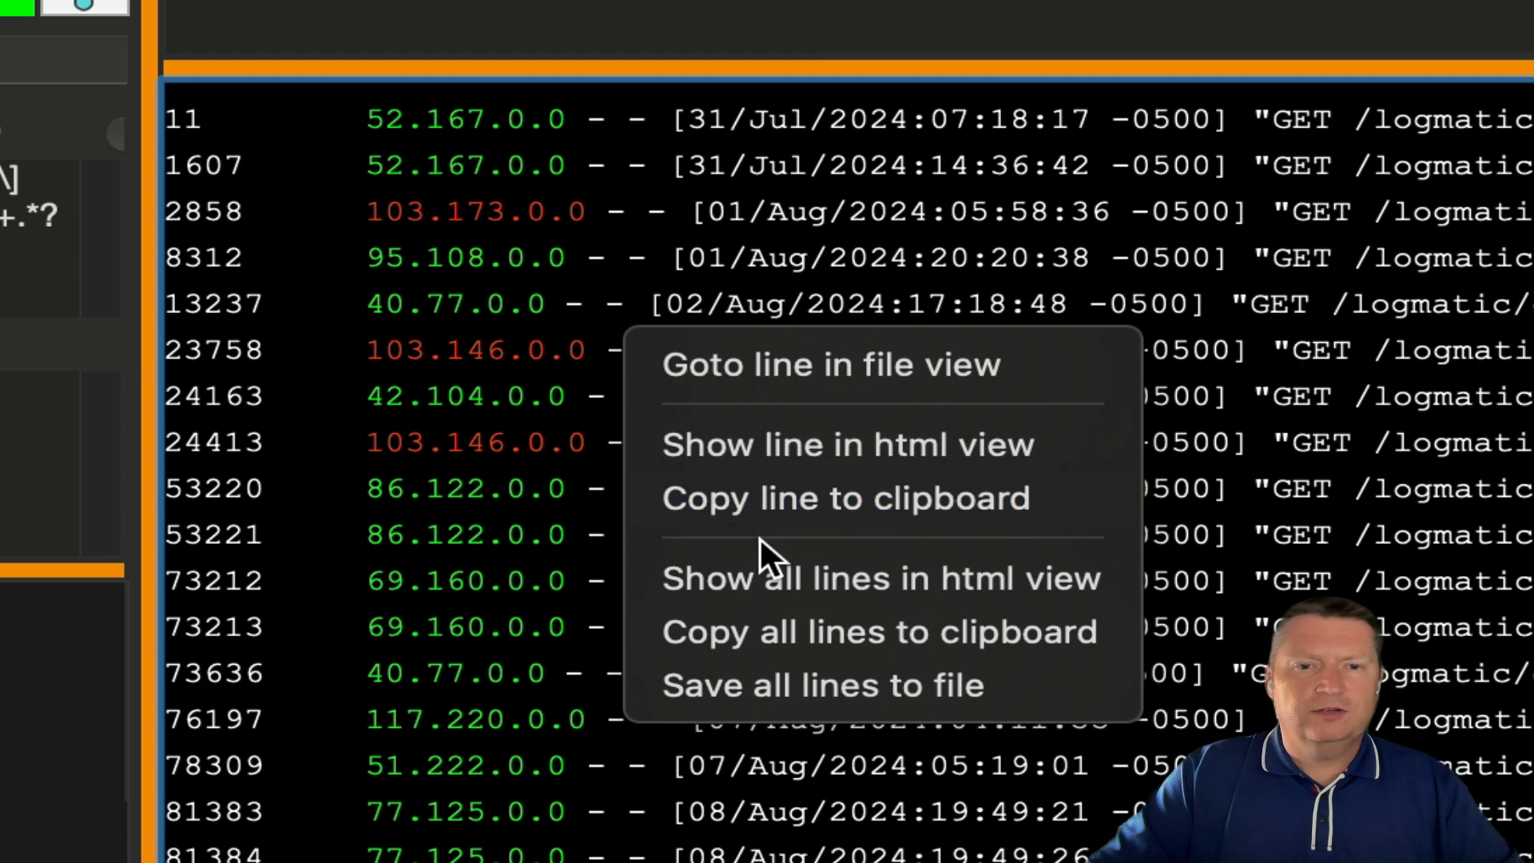
left_click(785, 587)
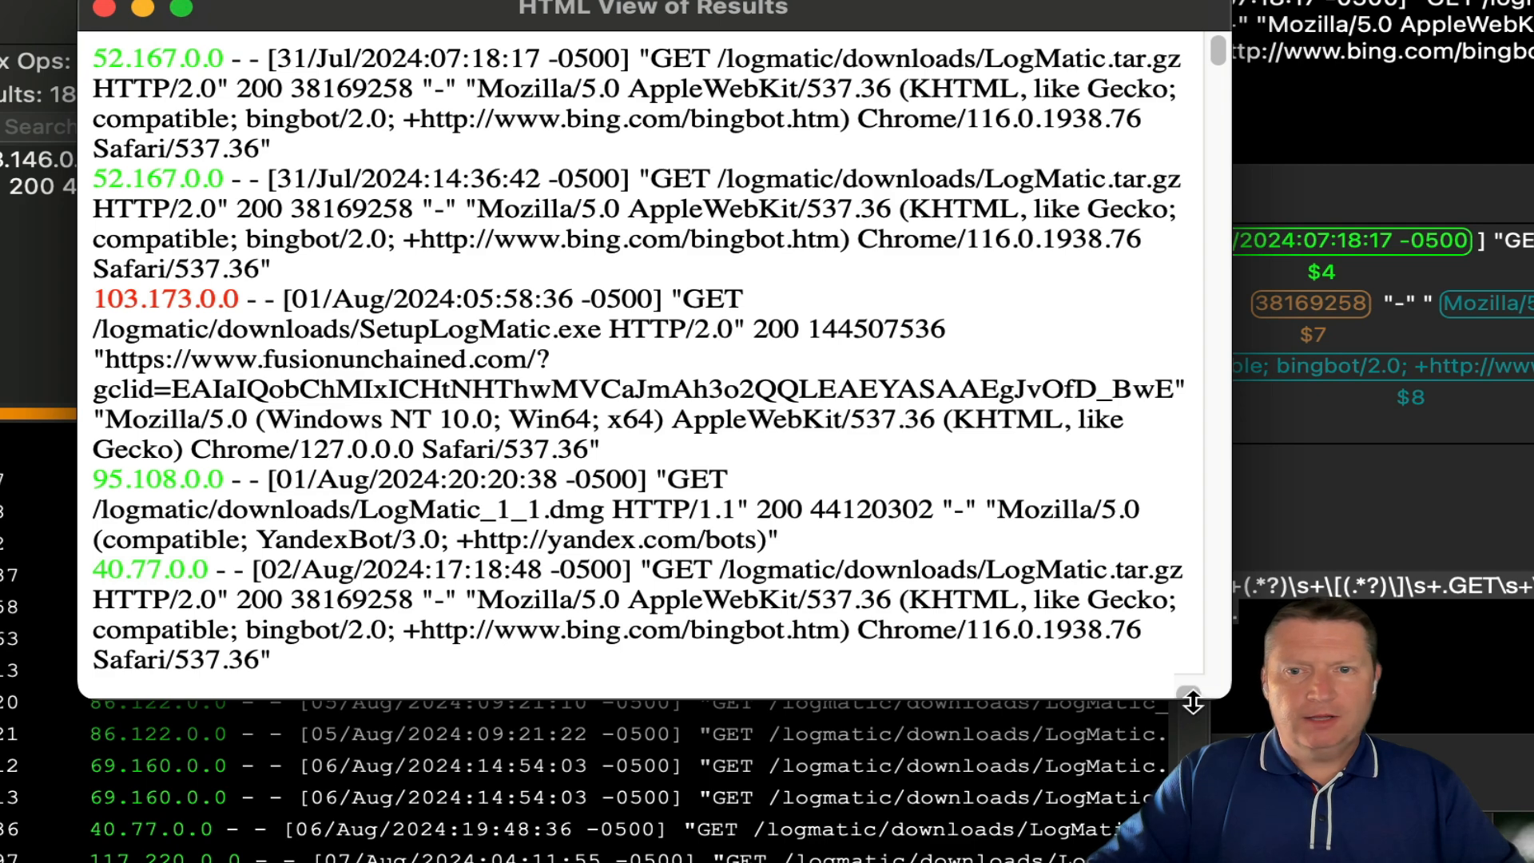
left_click_drag(1214, 699, 1526, 859)
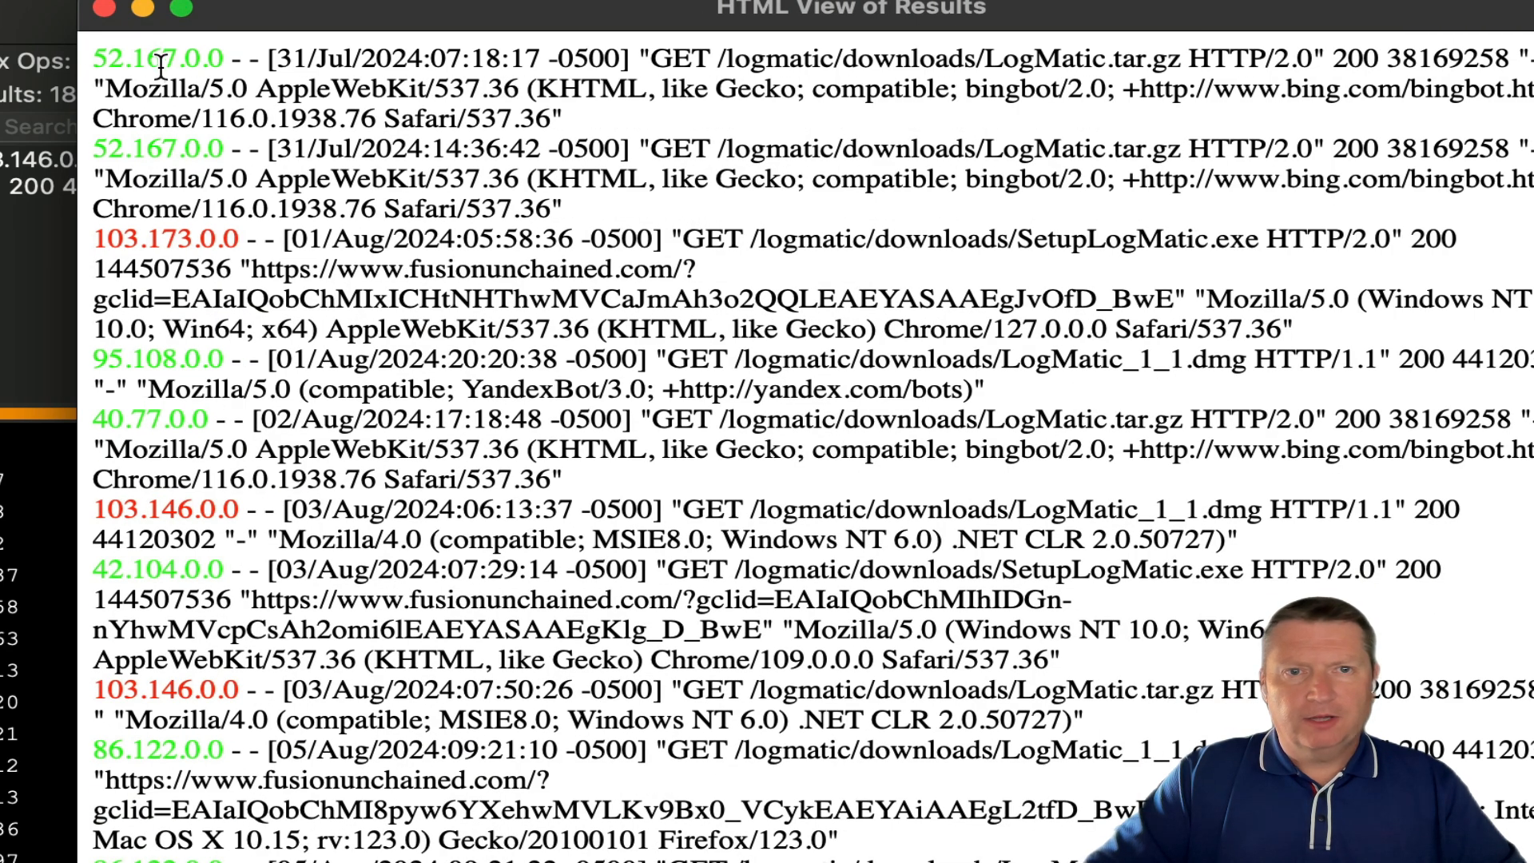
- Copy the first three log lines from the HTML view
left_click_drag(94, 58, 781, 266)
right_click(782, 262)
left_click(856, 406)
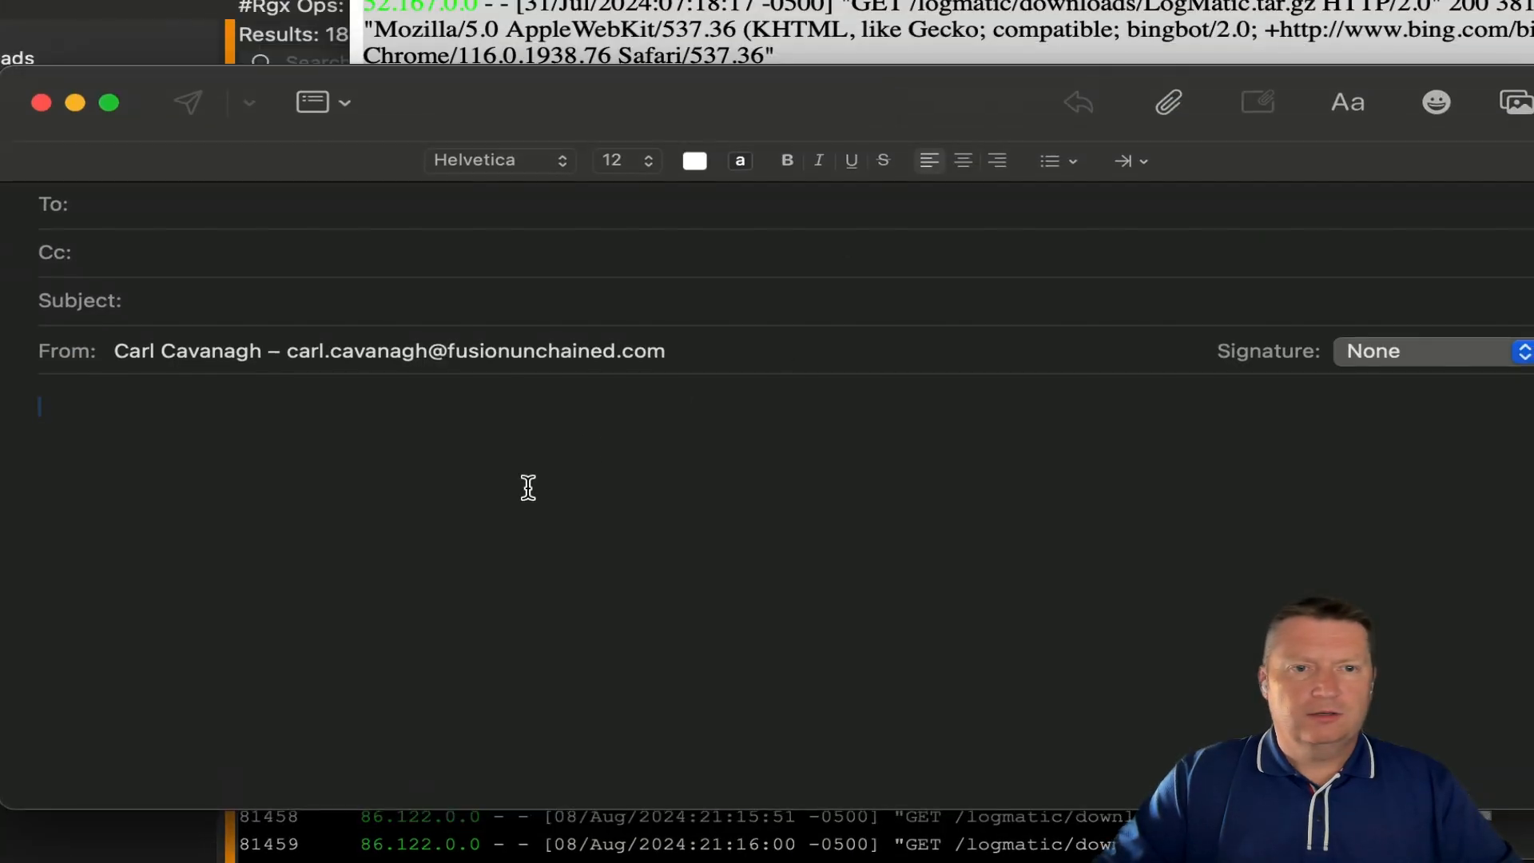
right_click(528, 487)
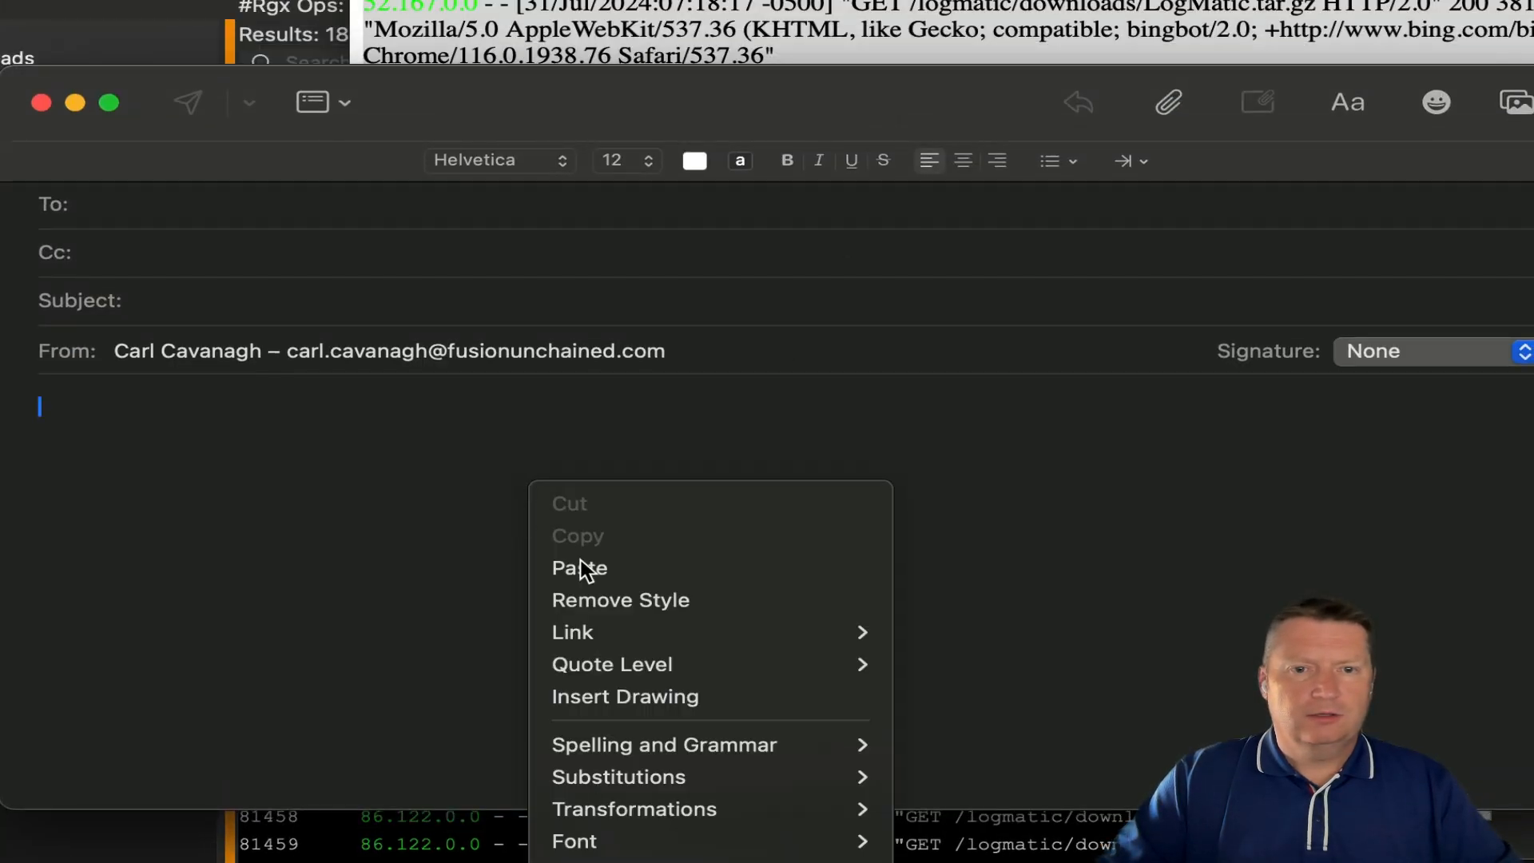
- Paste the three coloured log lines into the new Mail message, then close it without saving
left_click(592, 567)
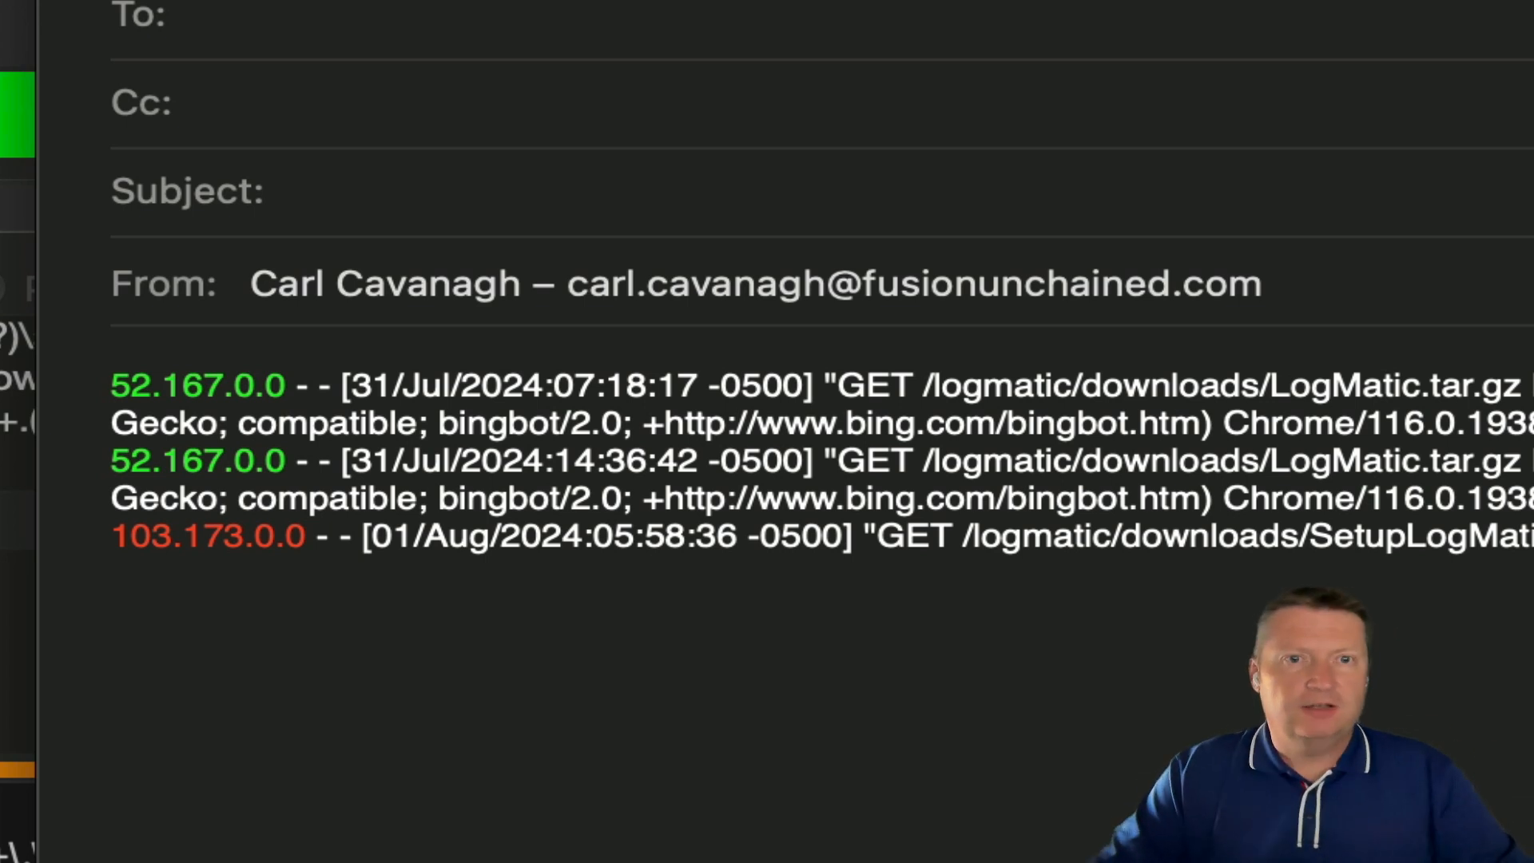
key("super+w")
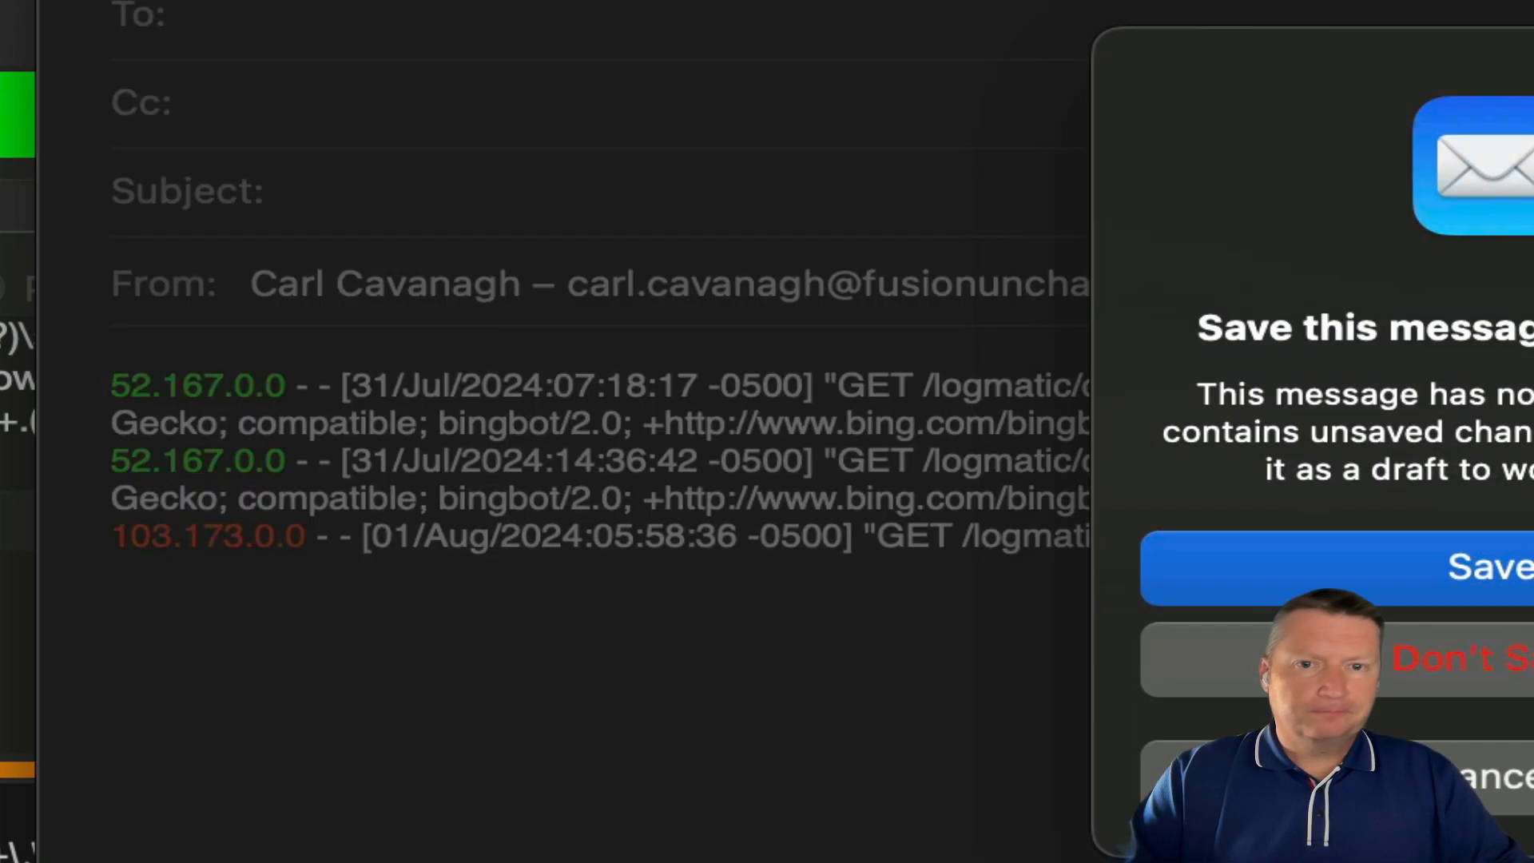
left_click(1486, 758)
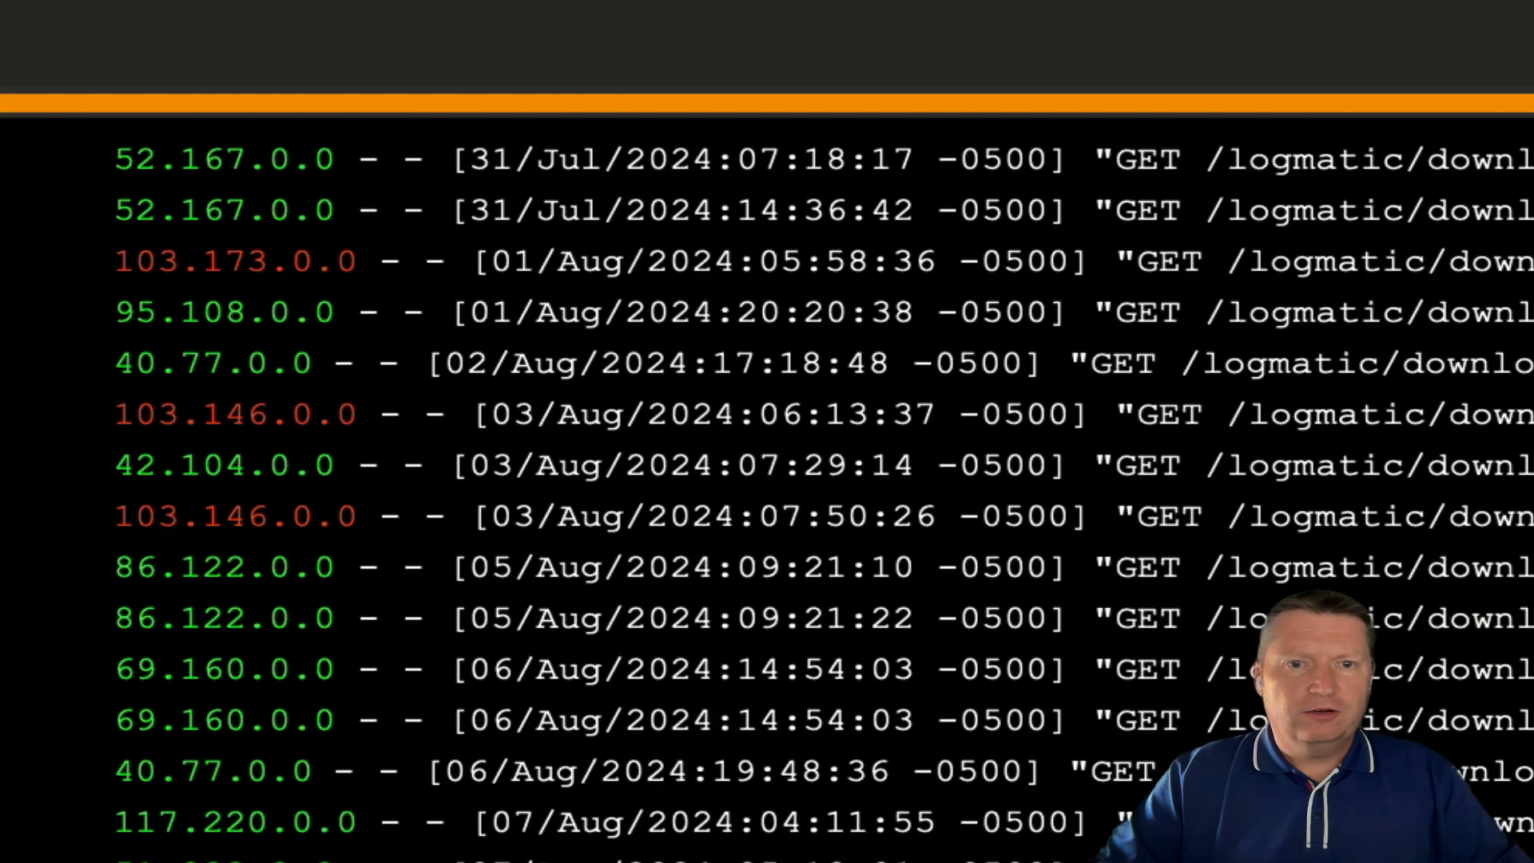
right_click(613, 345)
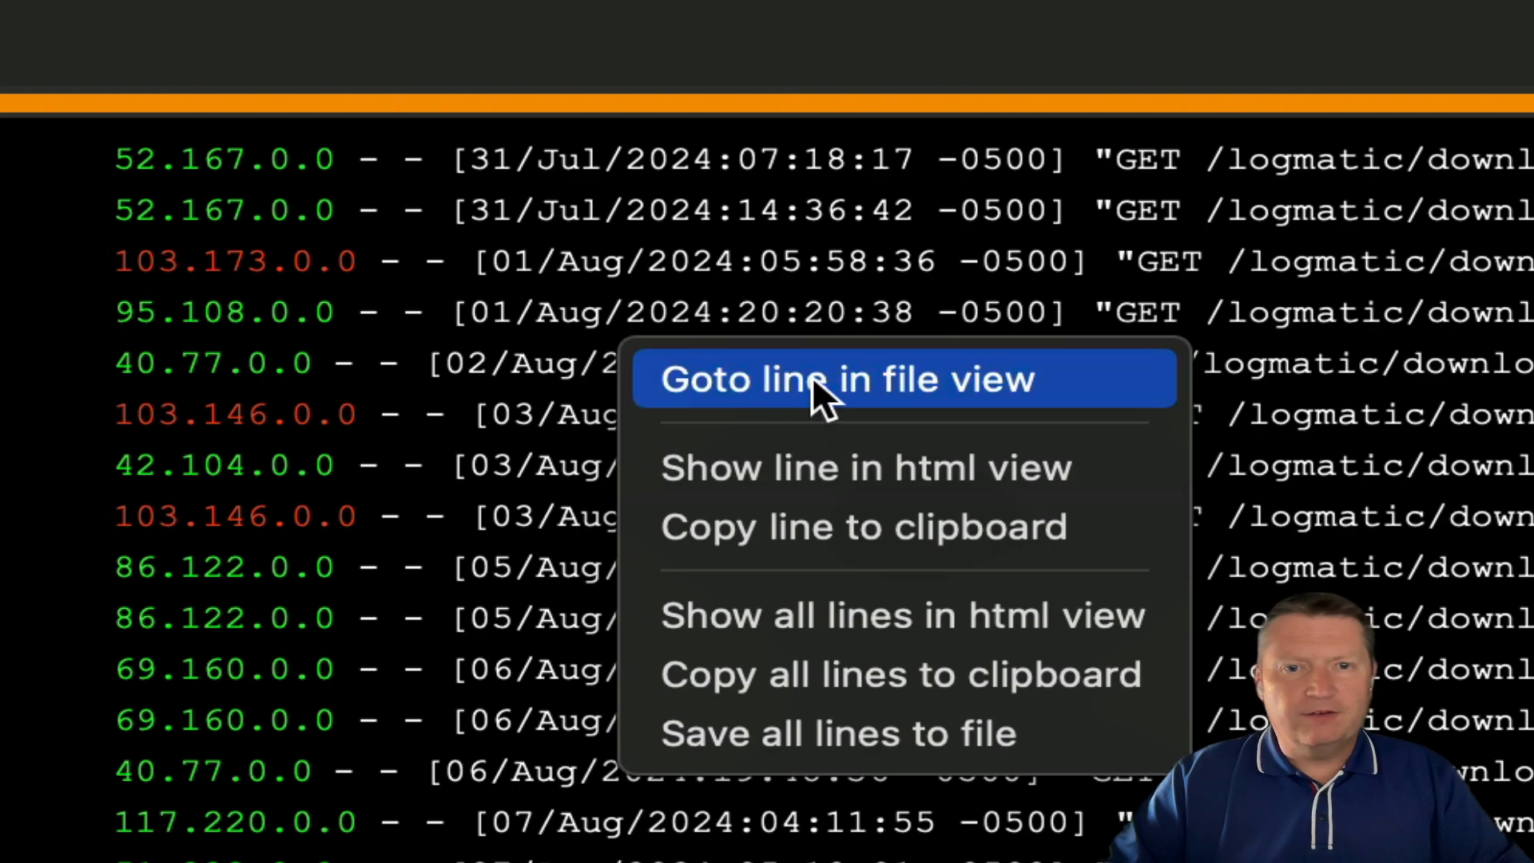
left_click(251, 327)
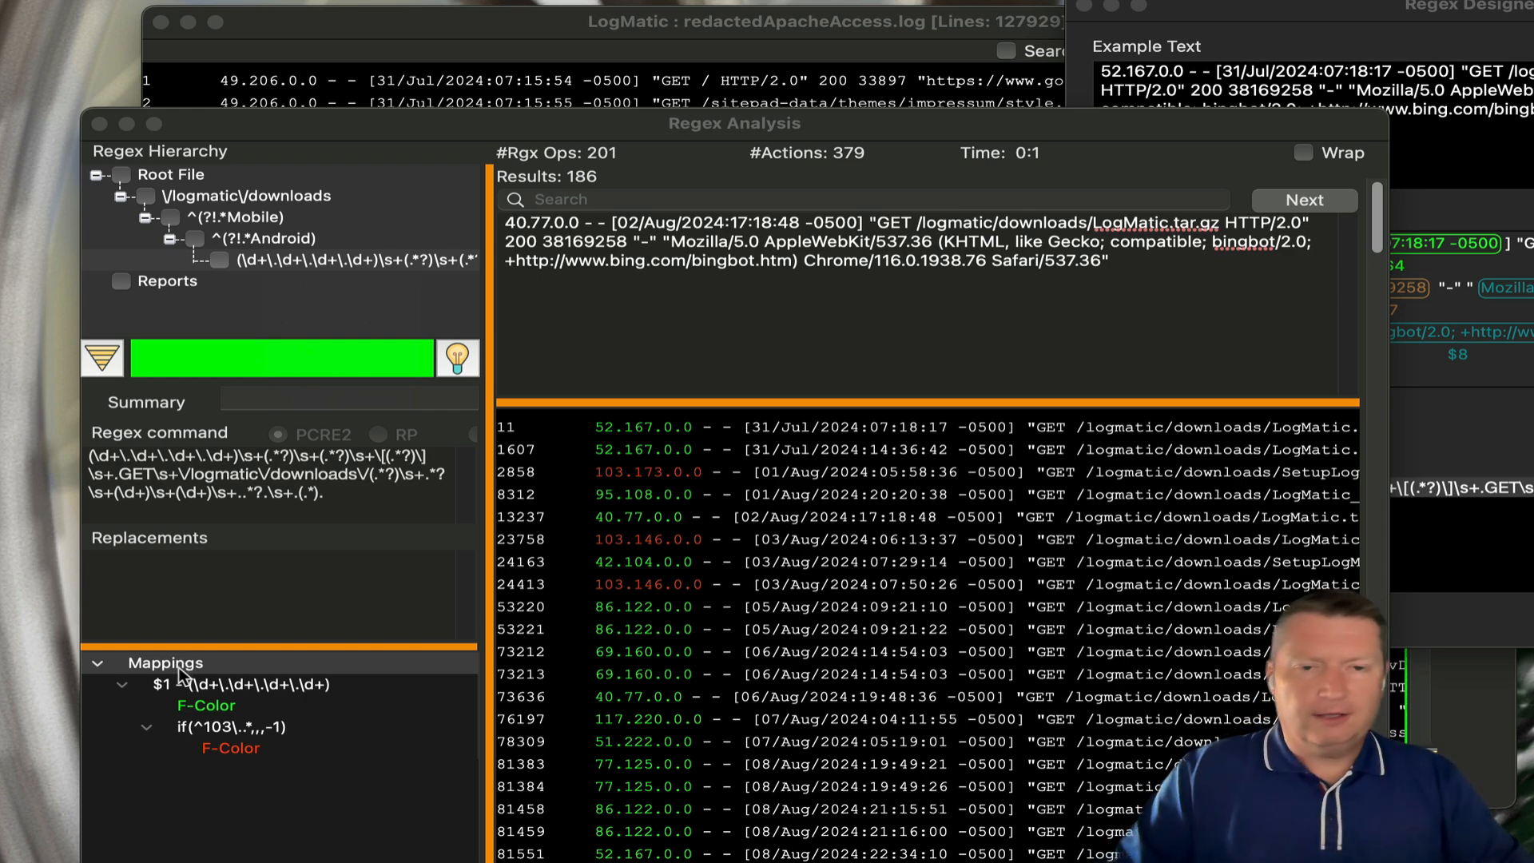
- Add a Table mapping operation named Downloads
right_click(203, 665)
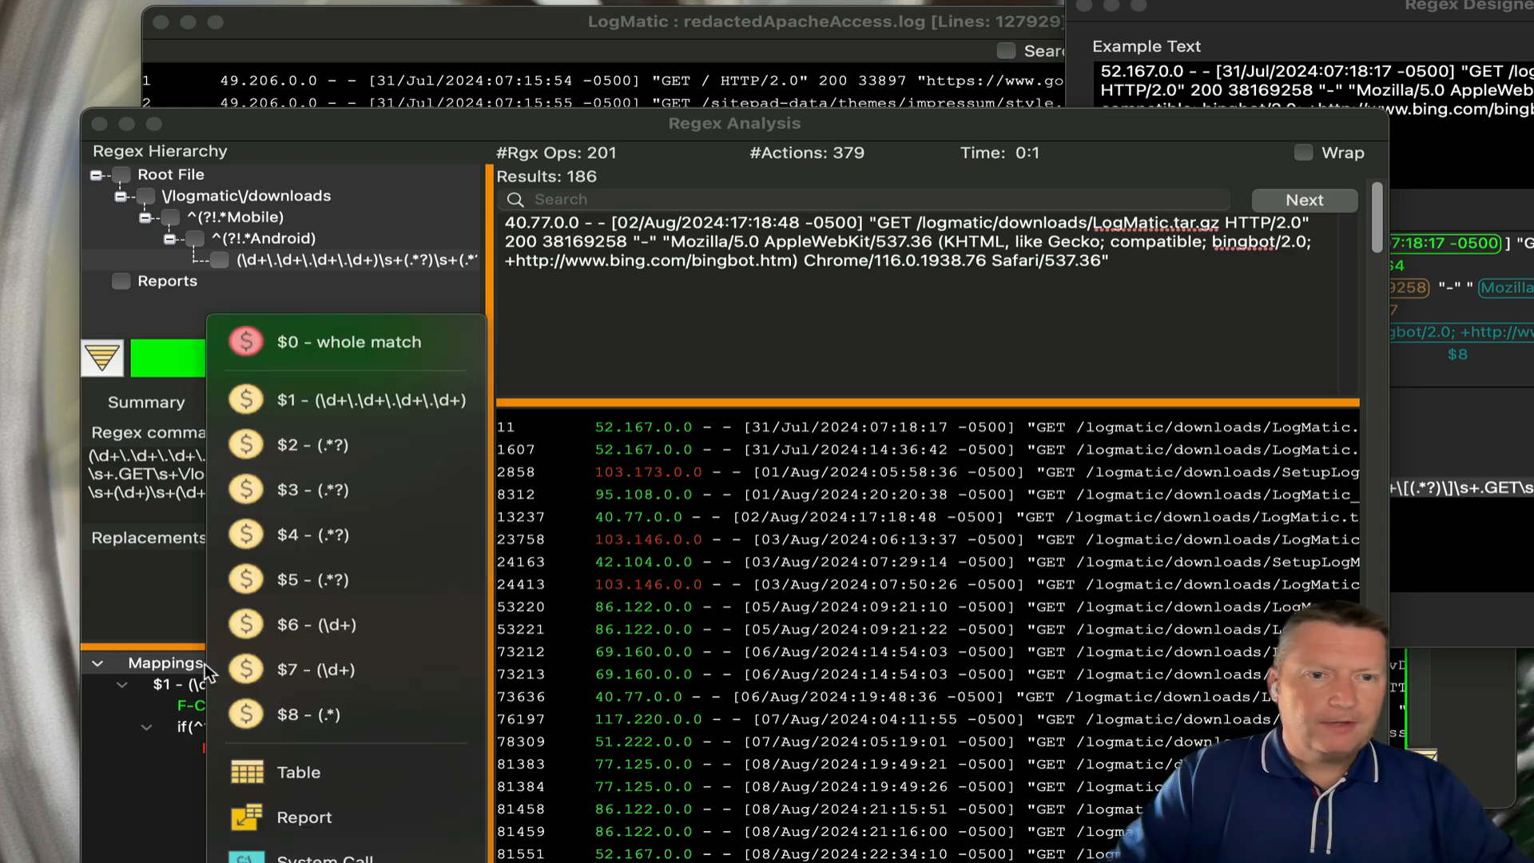
left_click(288, 771)
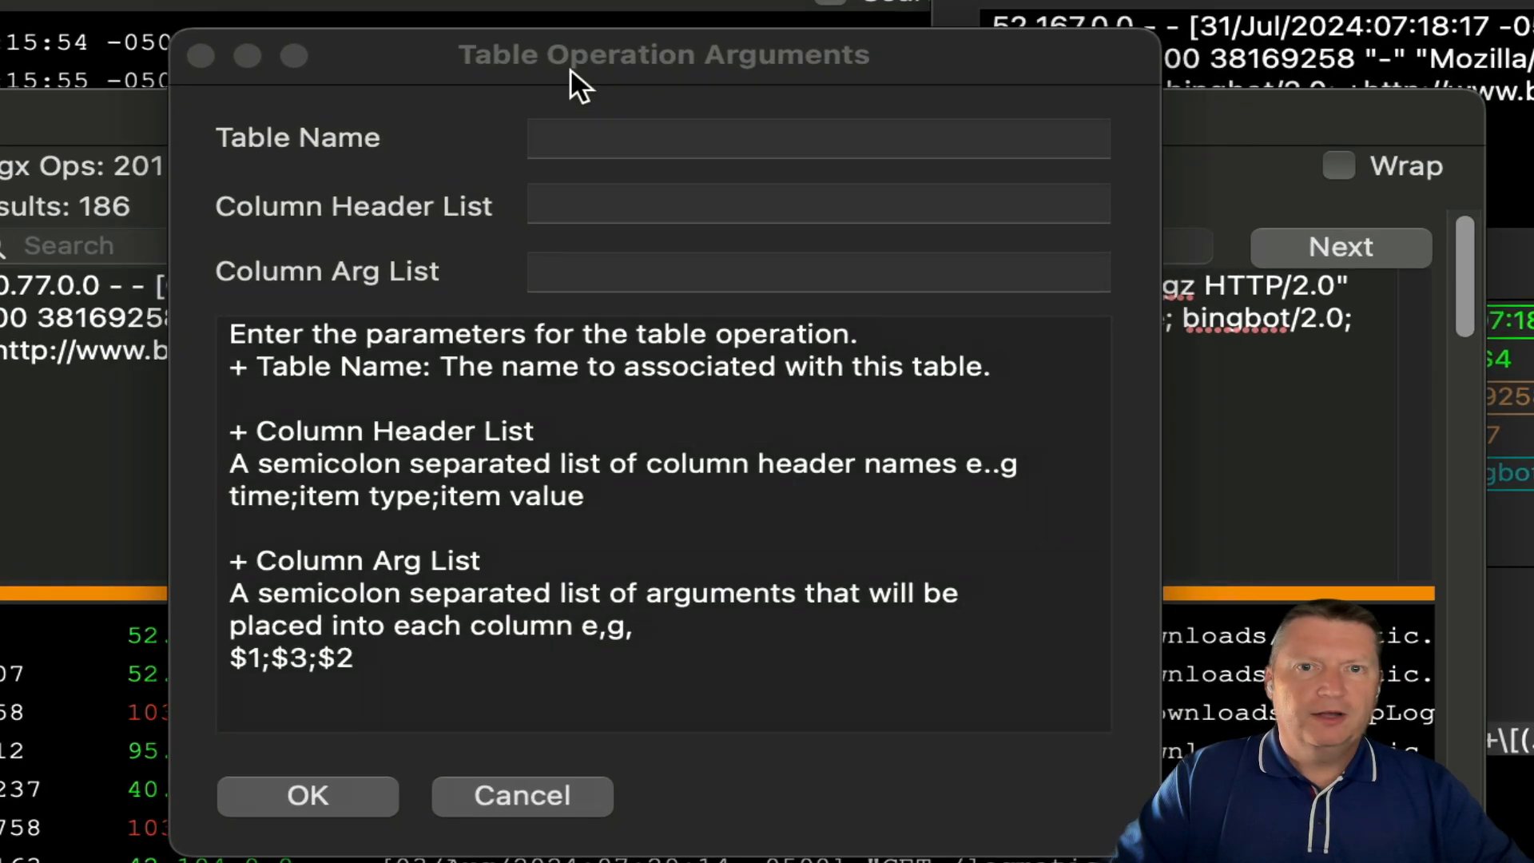
left_click_drag(569, 67, 441, 100)
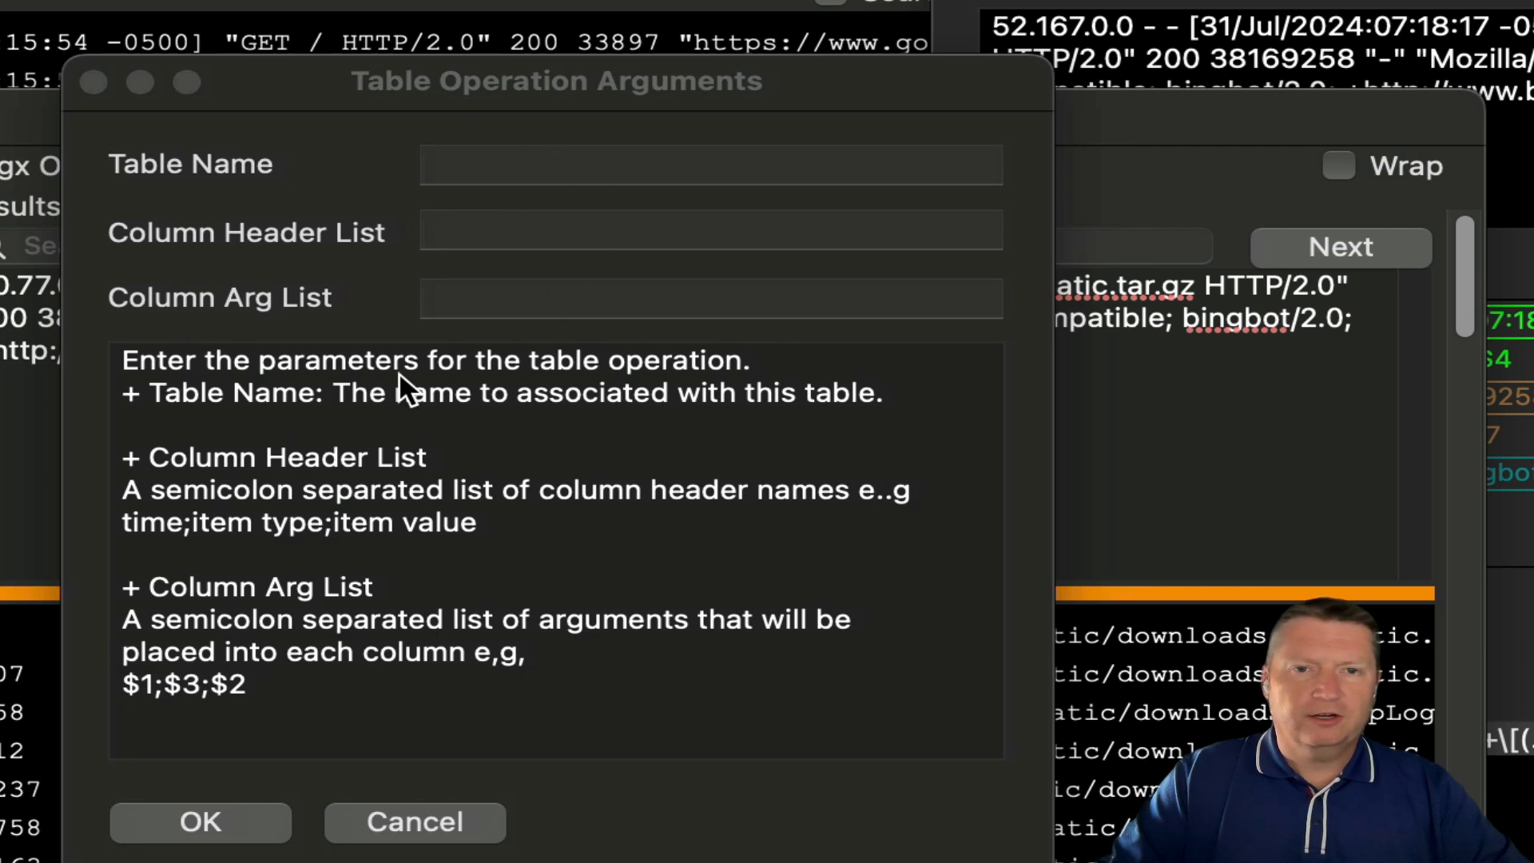
left_click(482, 164)
type("Downlpo")
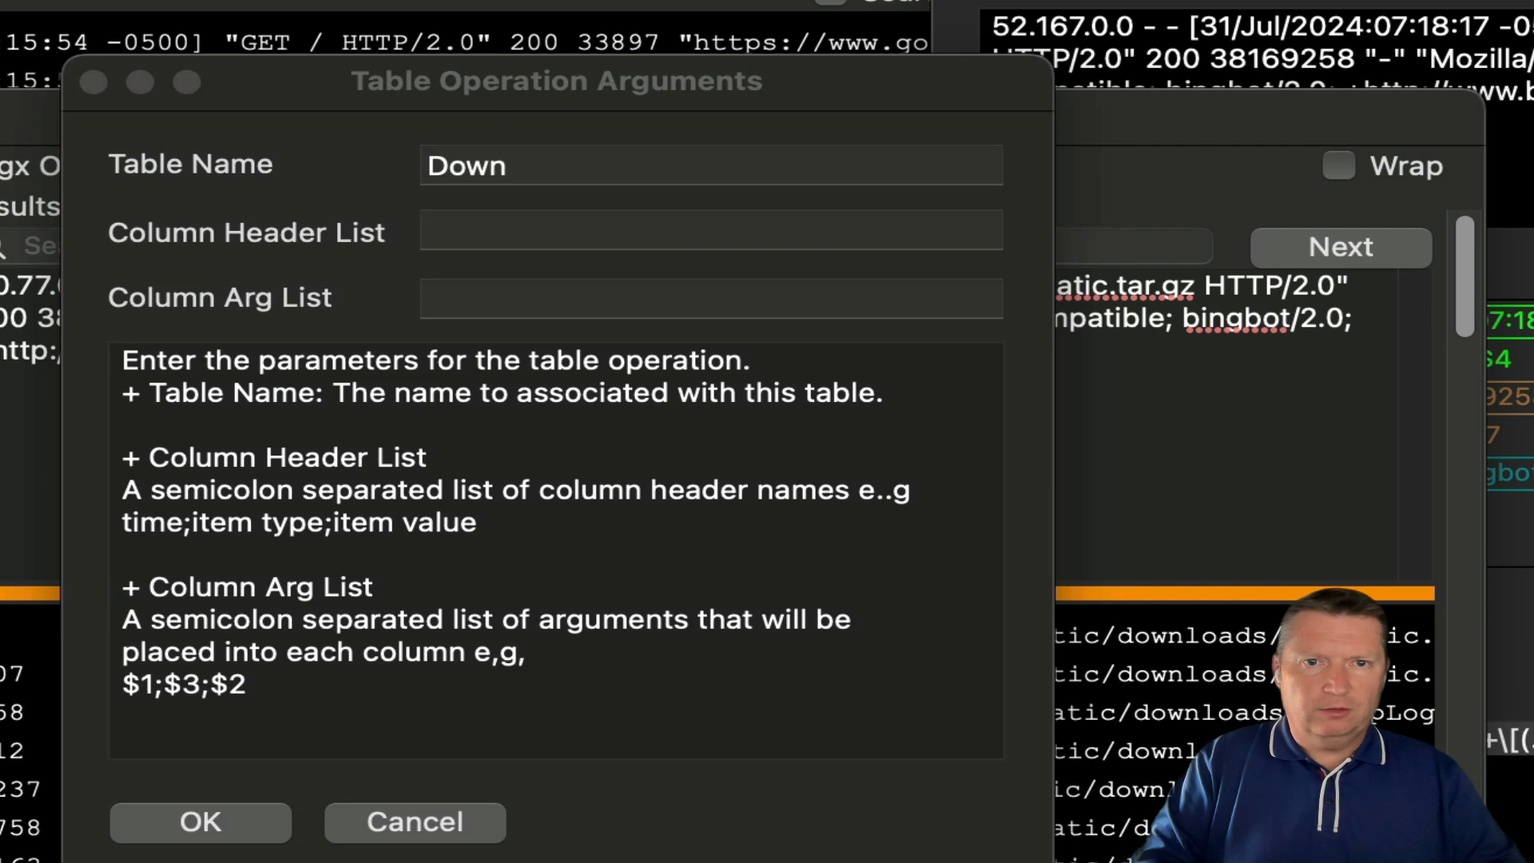
key("BackSpace")
key("BackSpace")
type("oads")
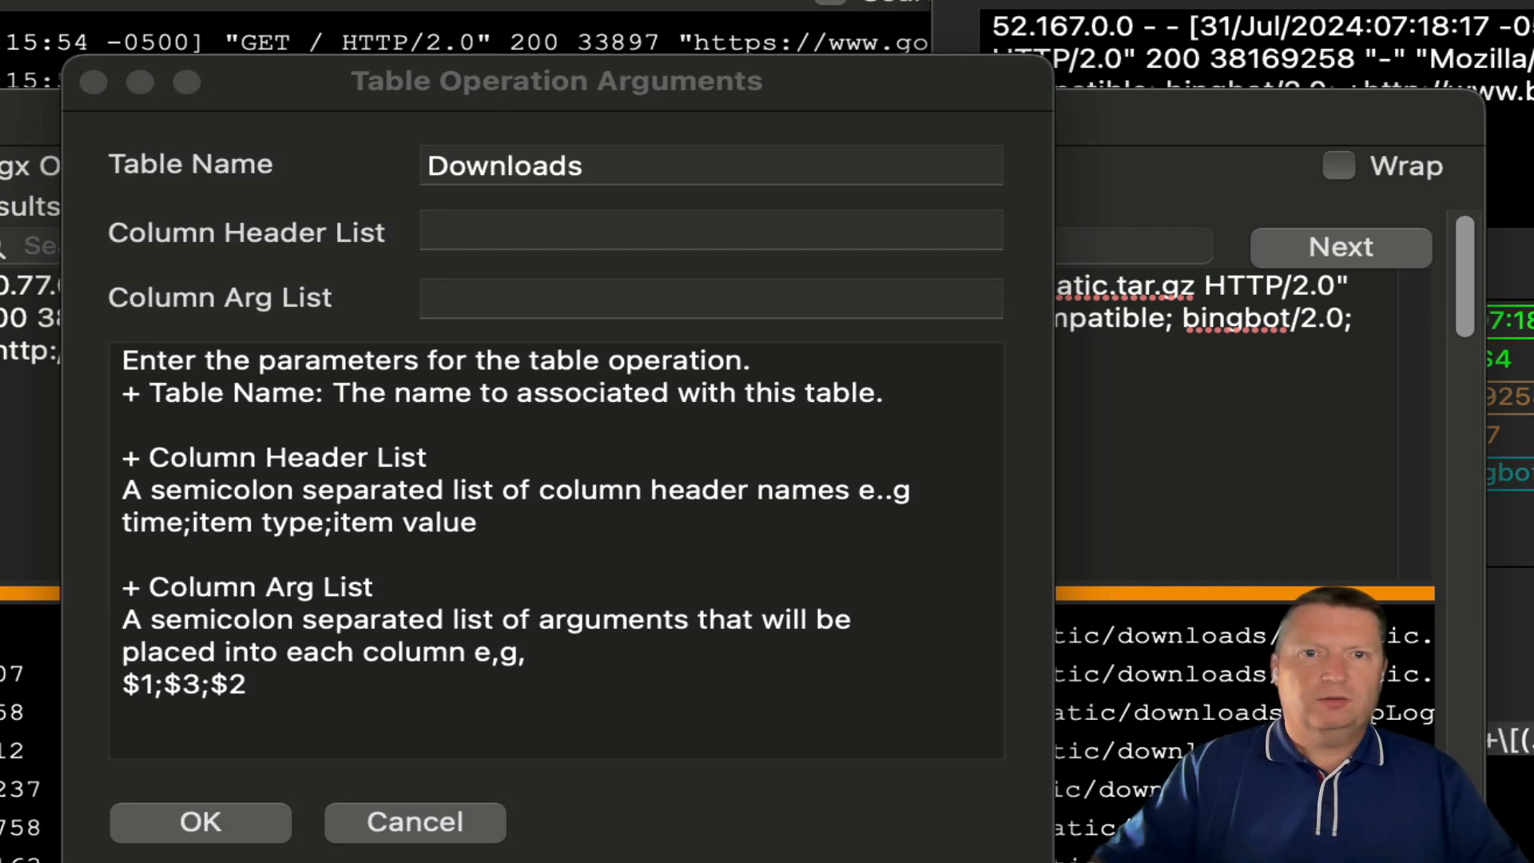
- Set the table columns IP;Date;File;Agent from groups $1;$4;$5;$8 and confirm
left_click(465, 232)
type("IP;Date;")
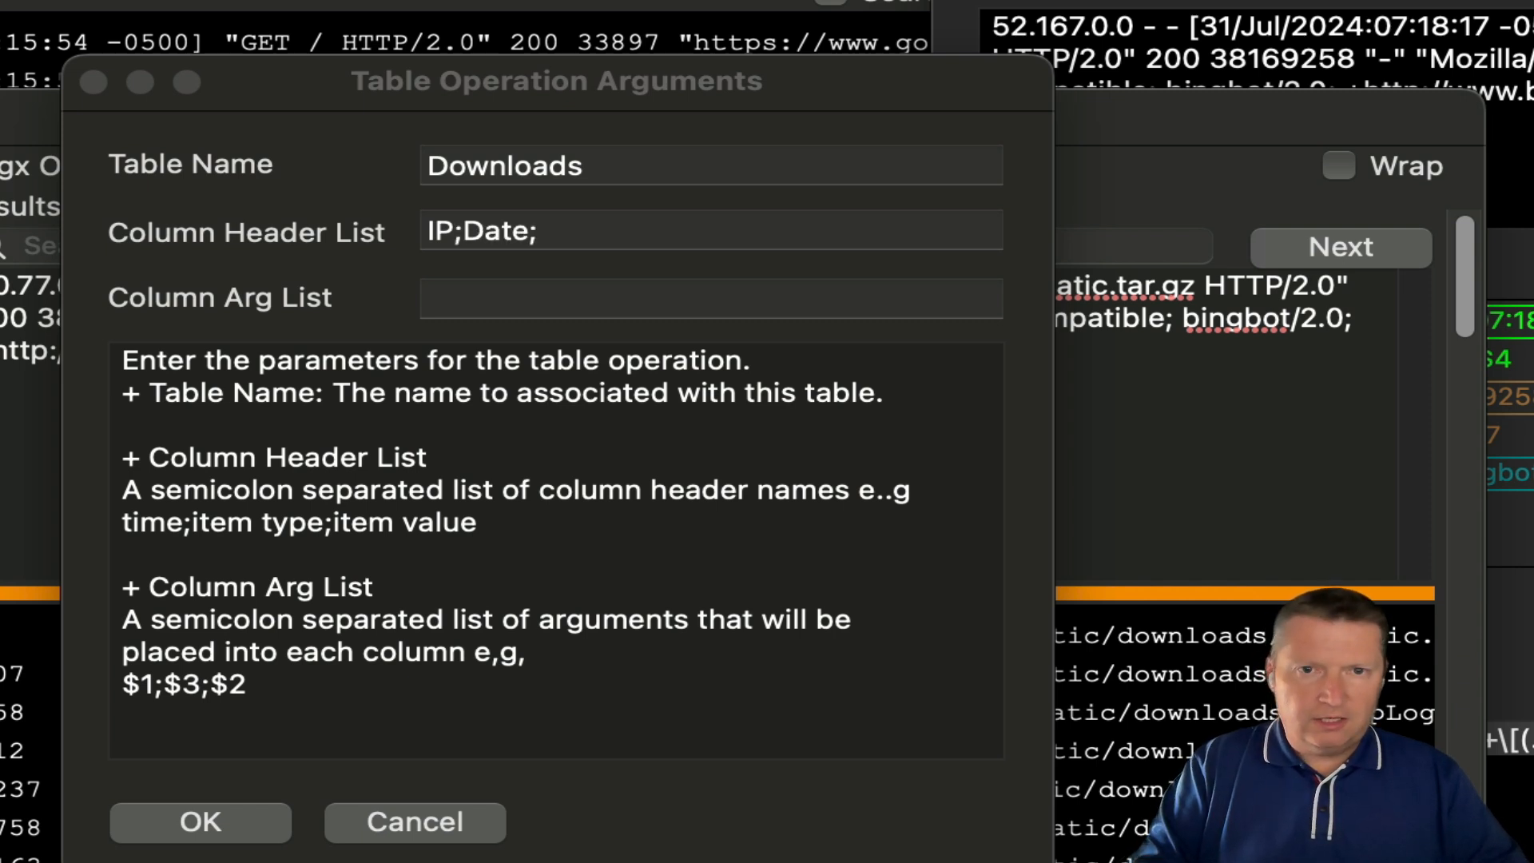
type("File")
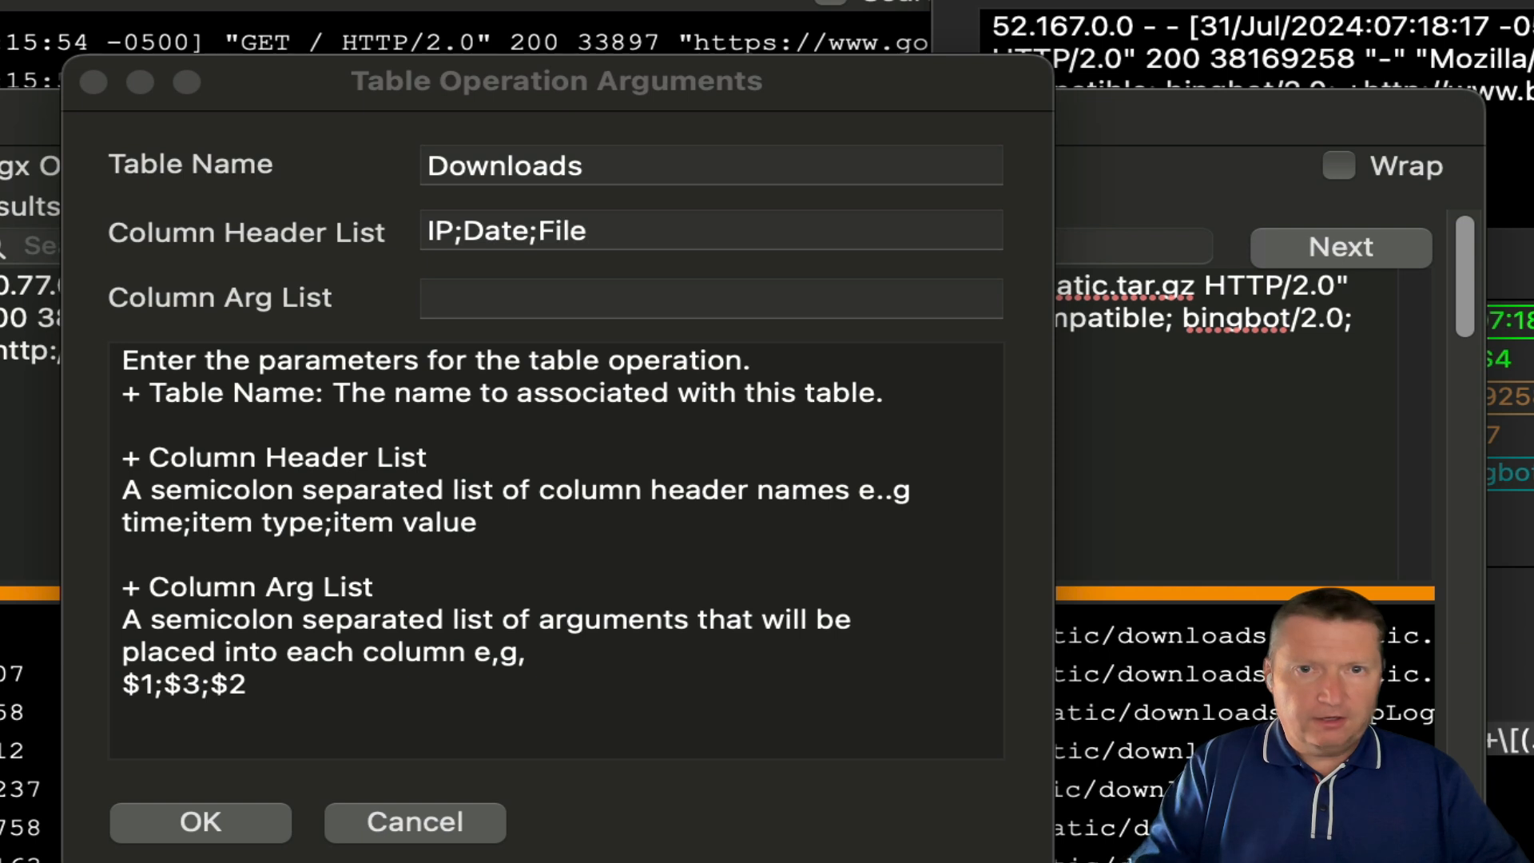
type(";Agent")
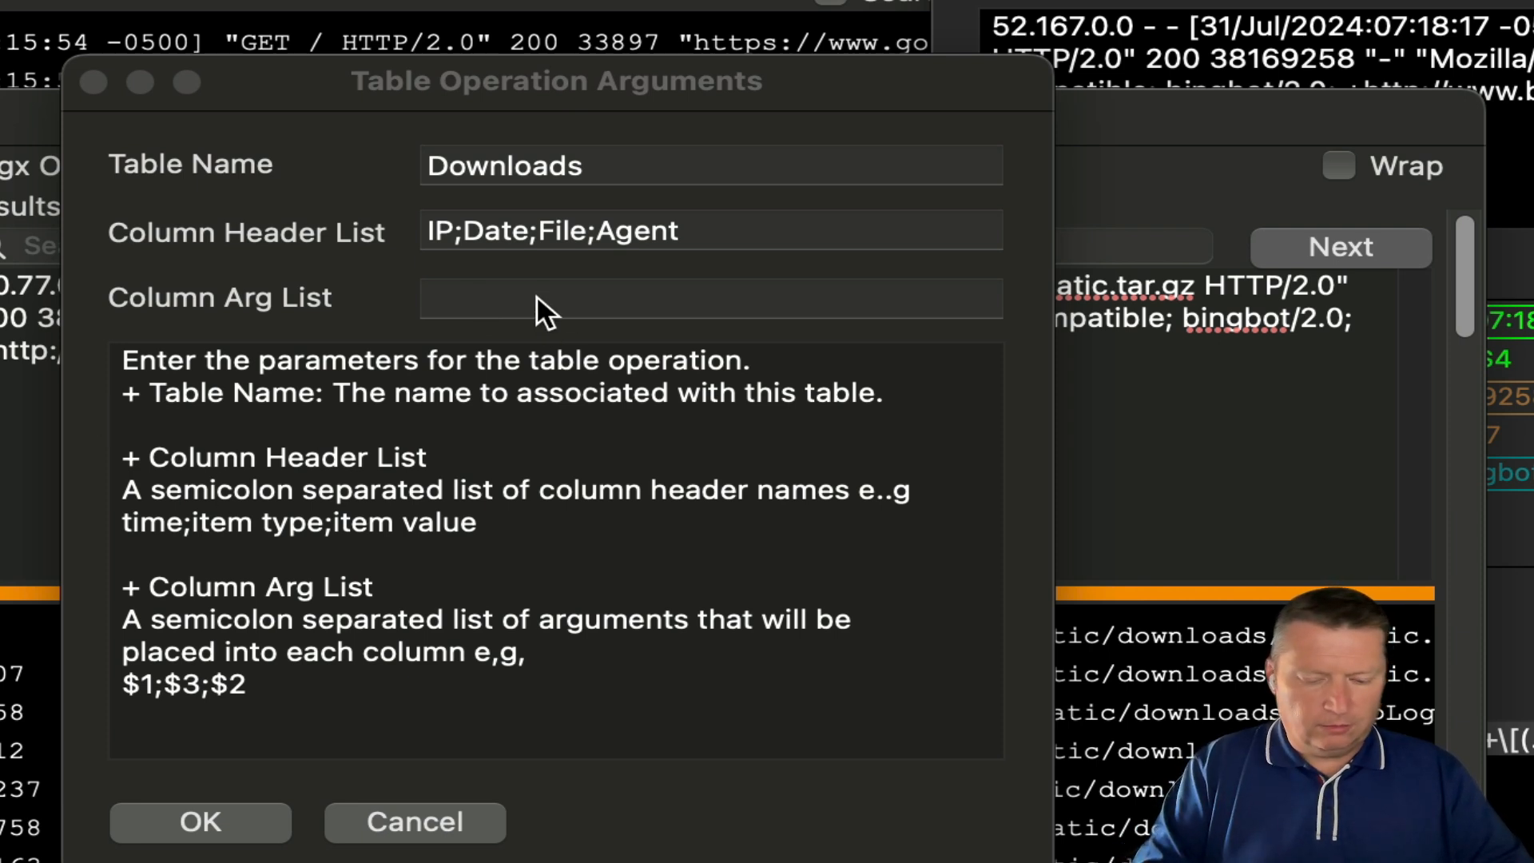
type("$1;$4;")
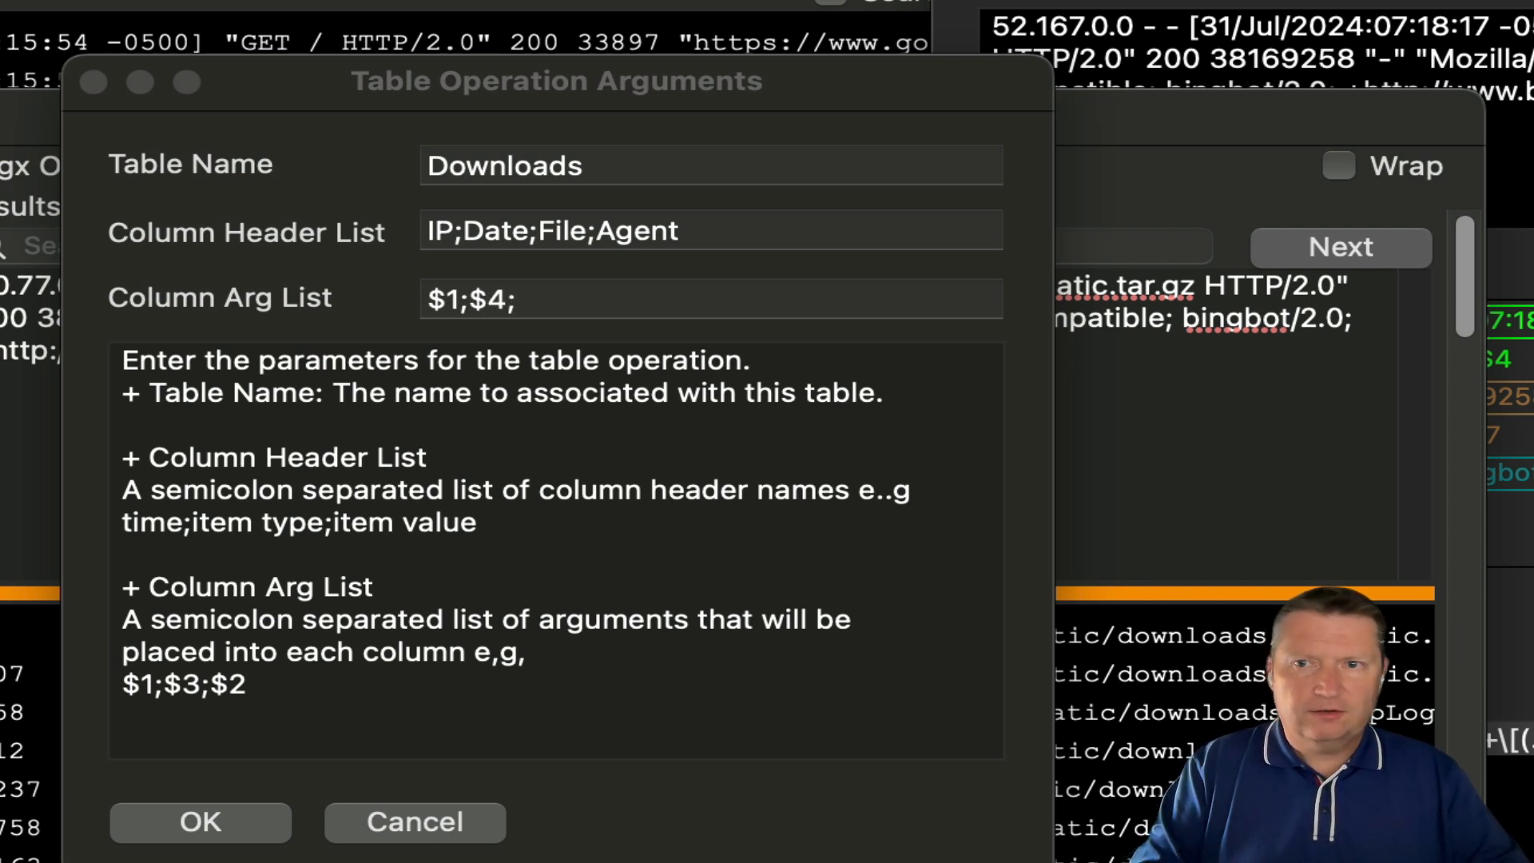
type("$5;")
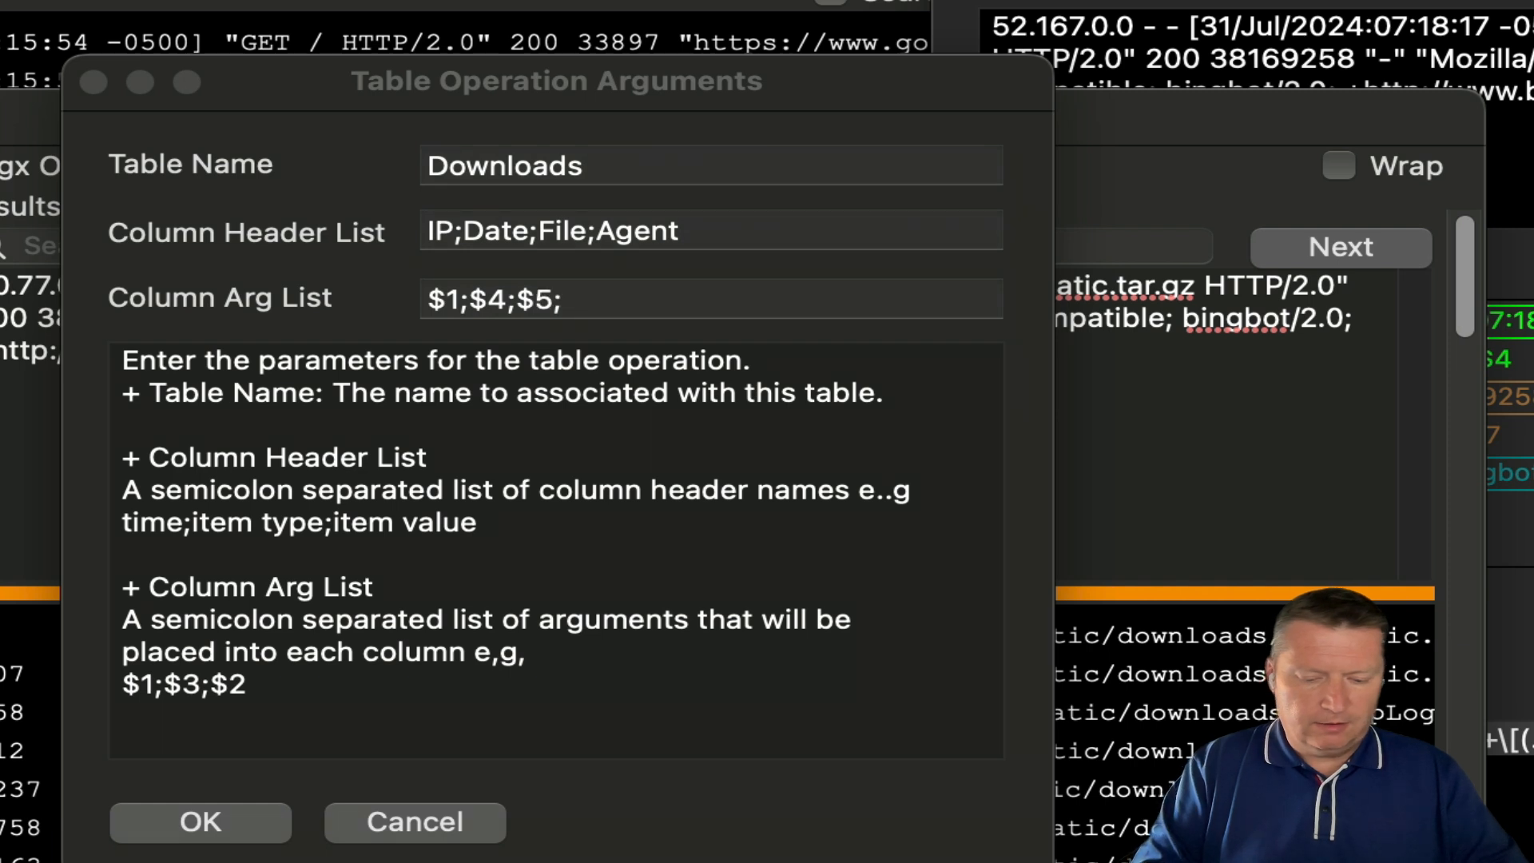
type("$8")
left_click(1519, 268)
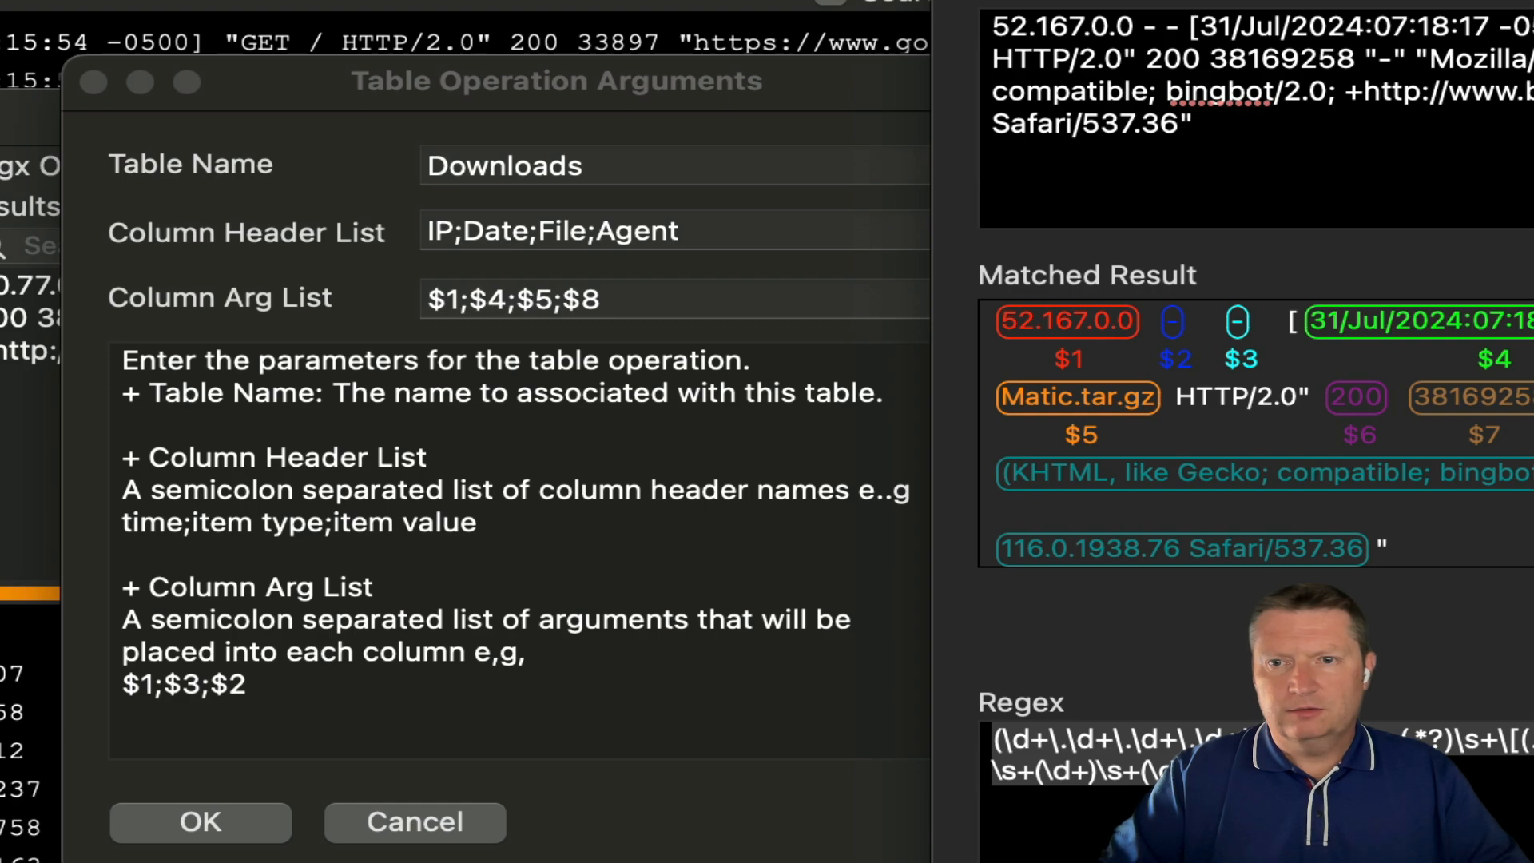
left_click(592, 112)
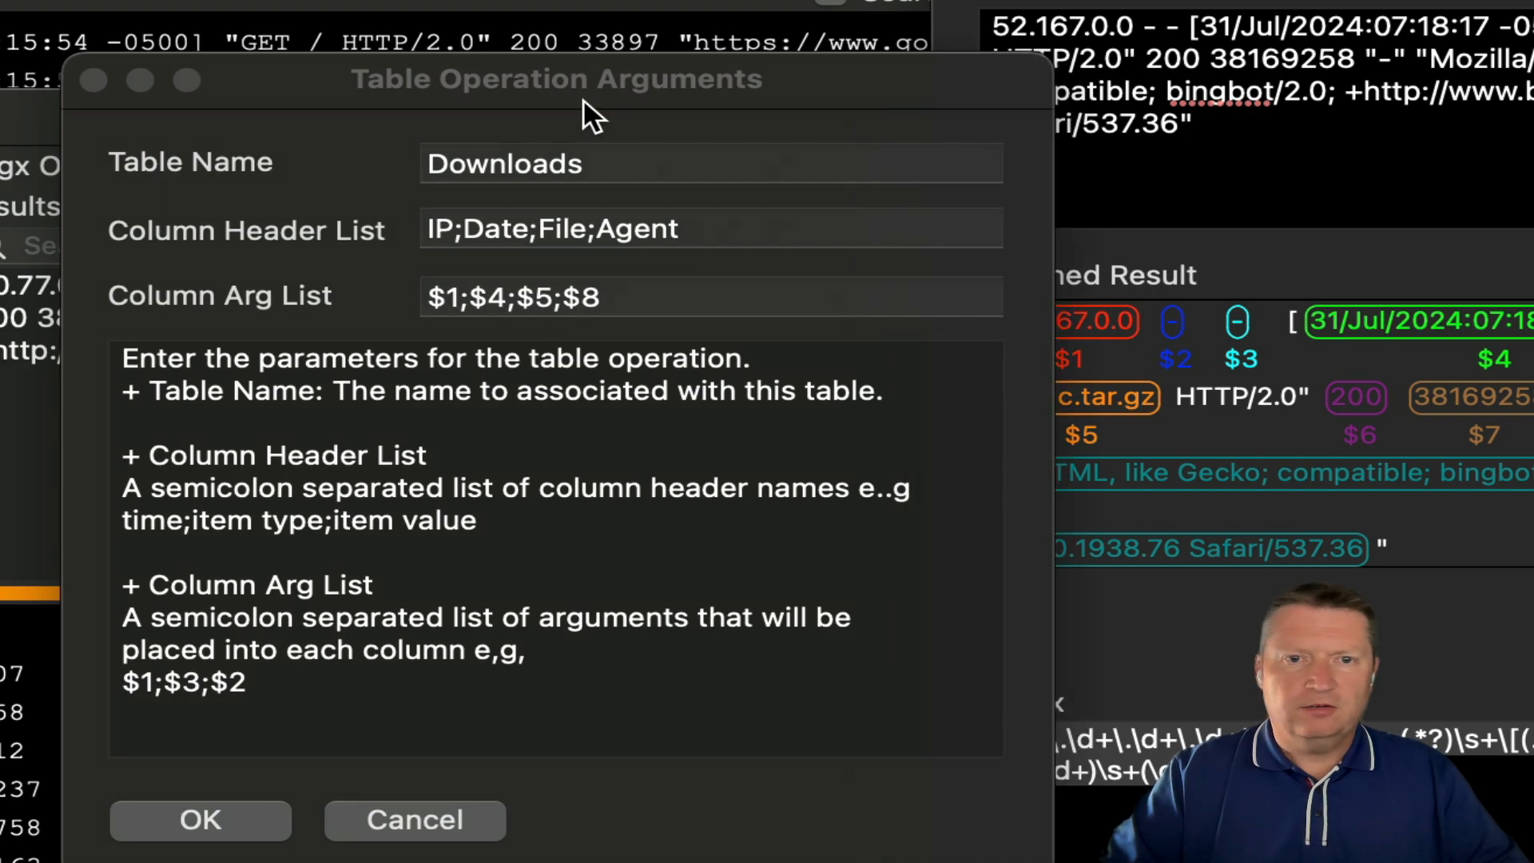
left_click(250, 815)
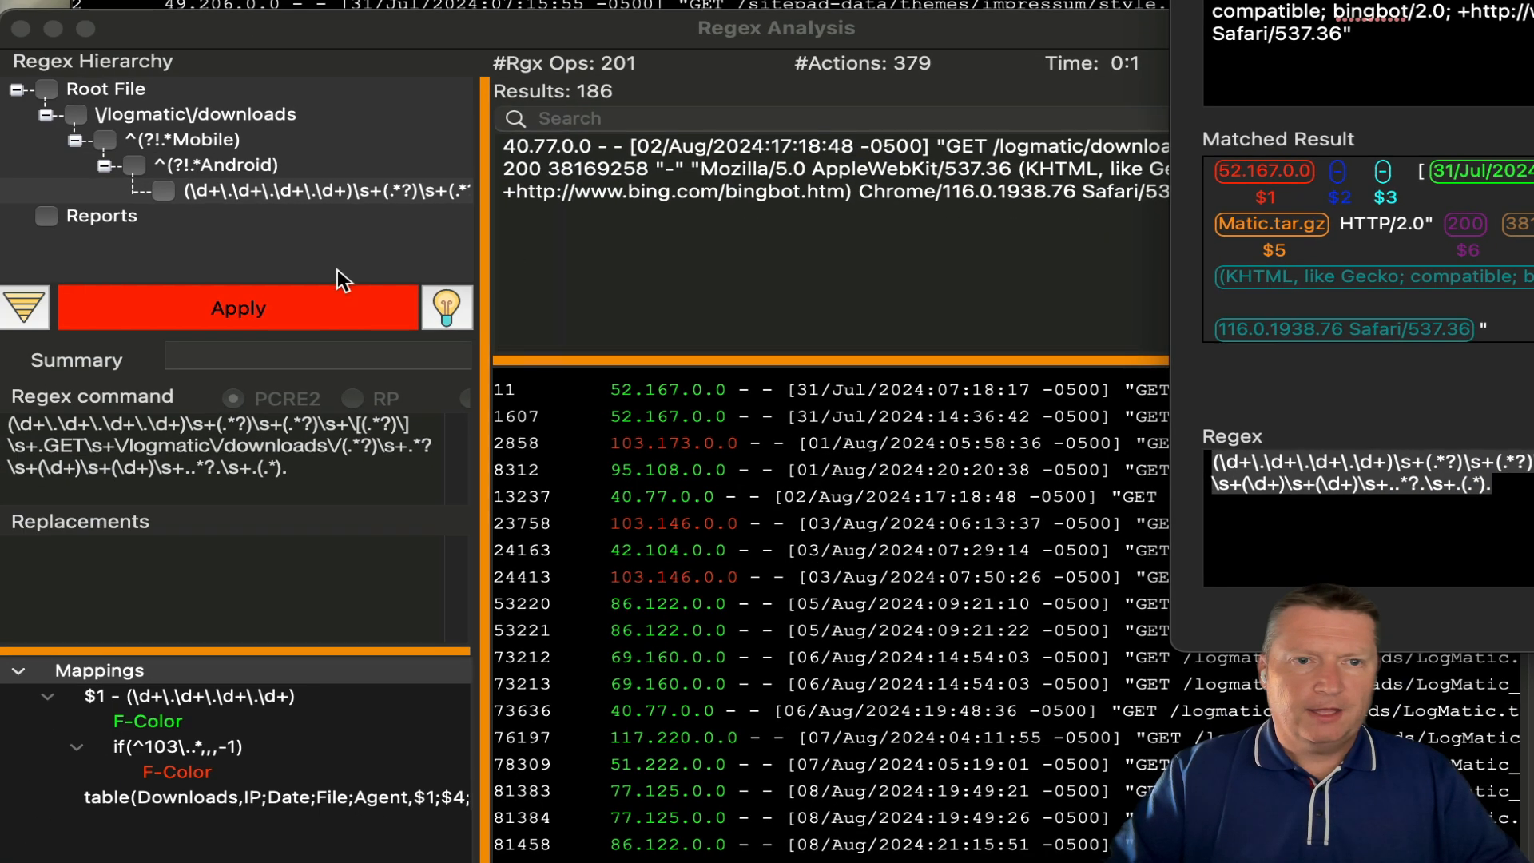
left_click(323, 308)
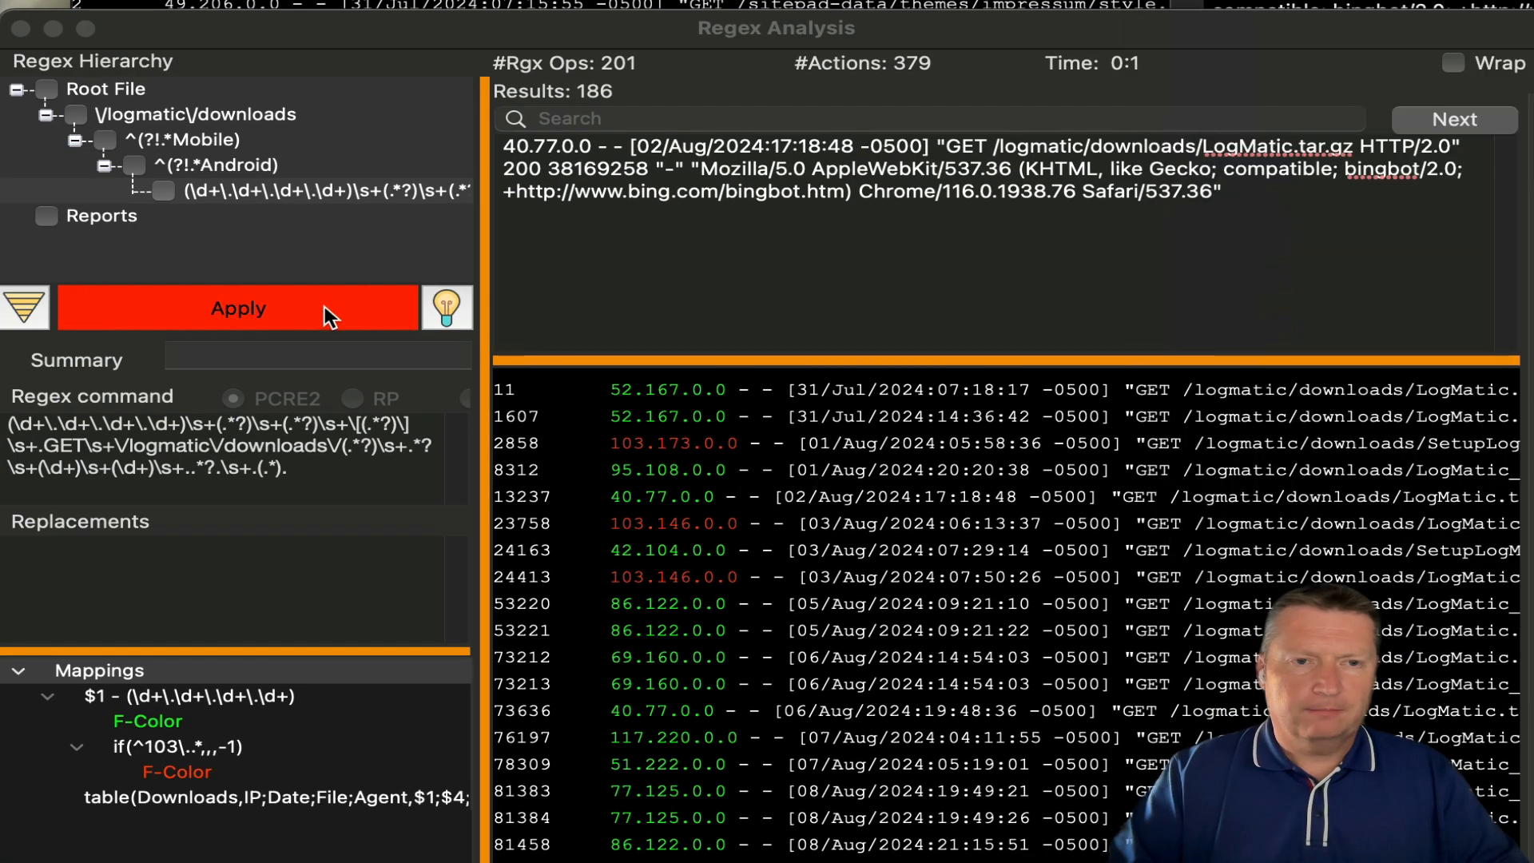
left_click(324, 306)
right_click(313, 185)
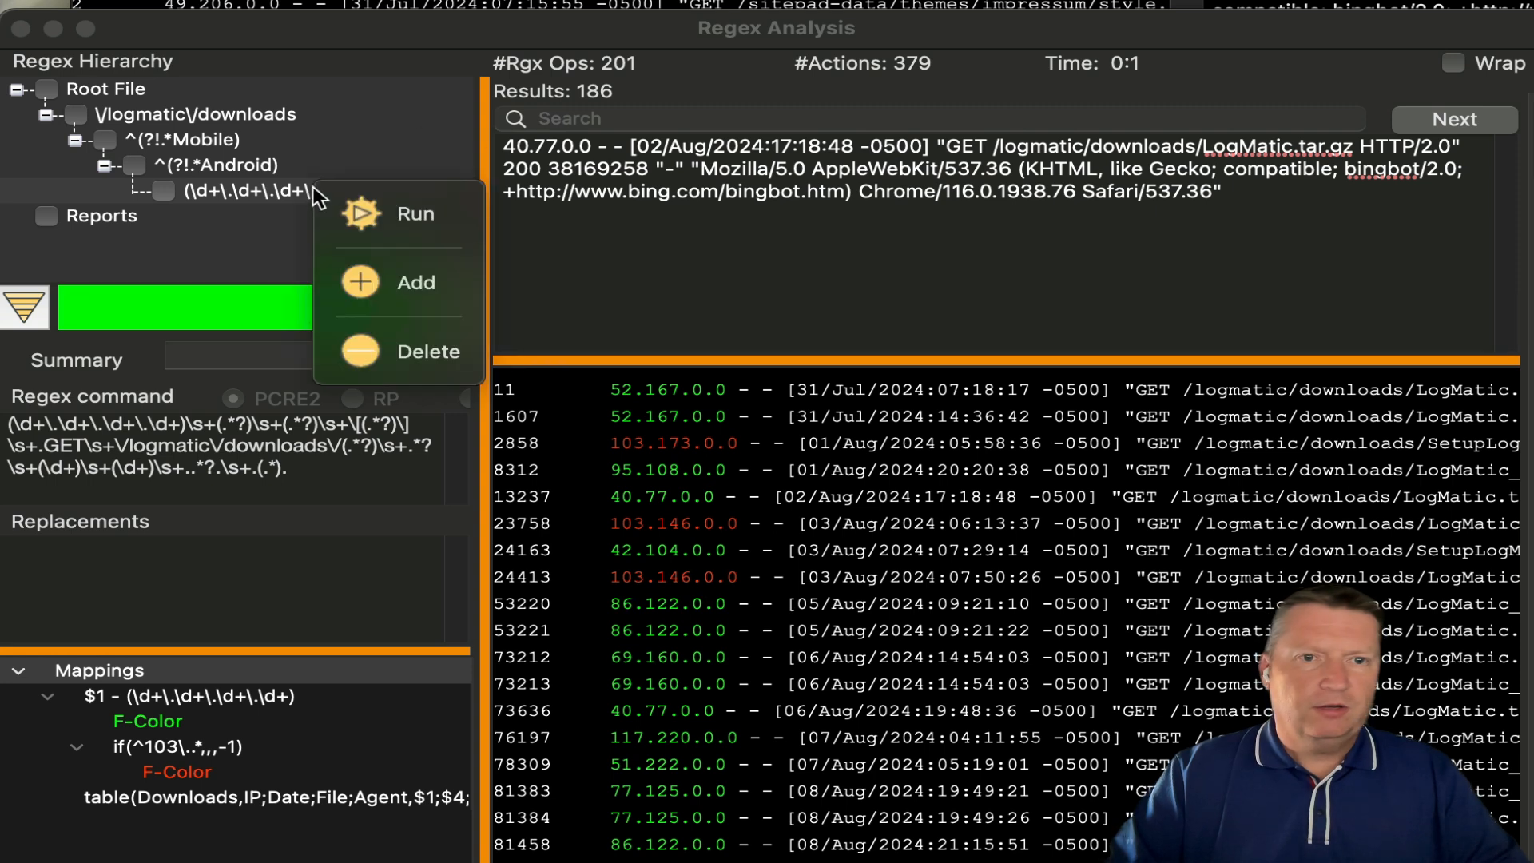
left_click(358, 216)
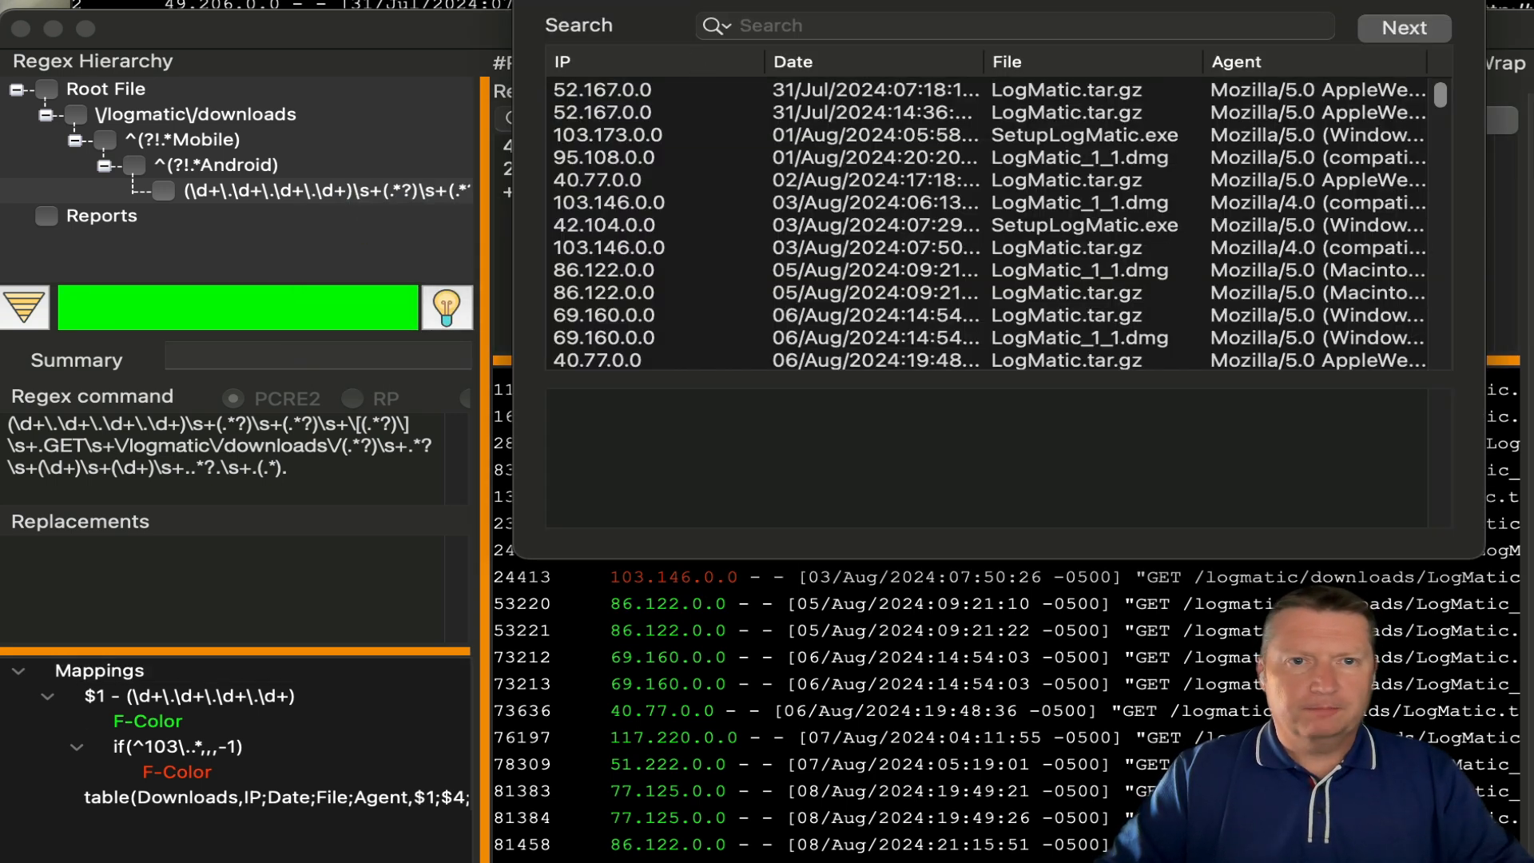
left_click_drag(1323, 485, 1045, 429)
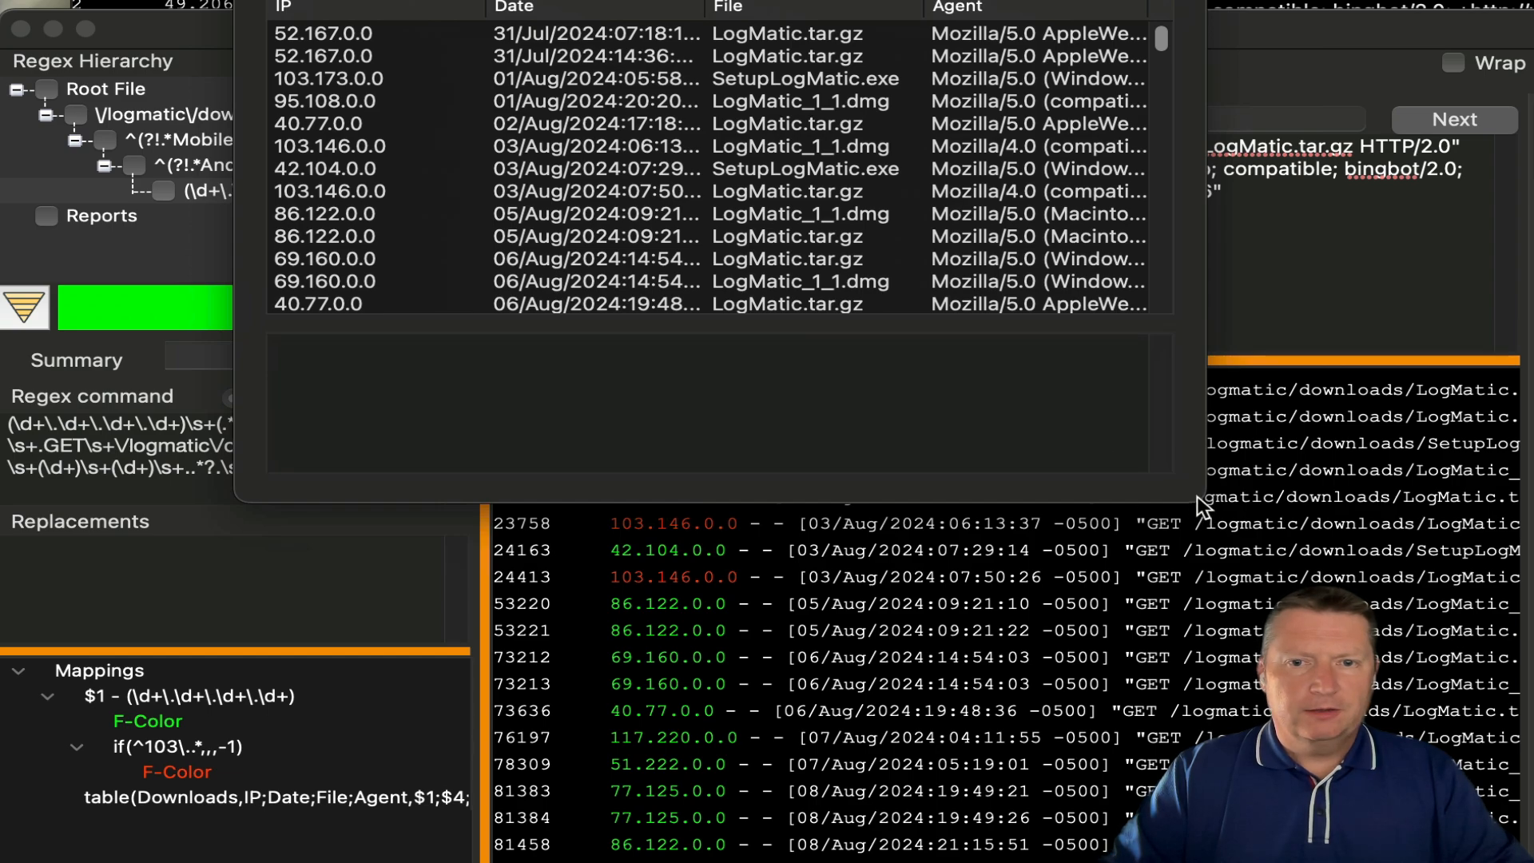
left_click_drag(1199, 508, 1530, 859)
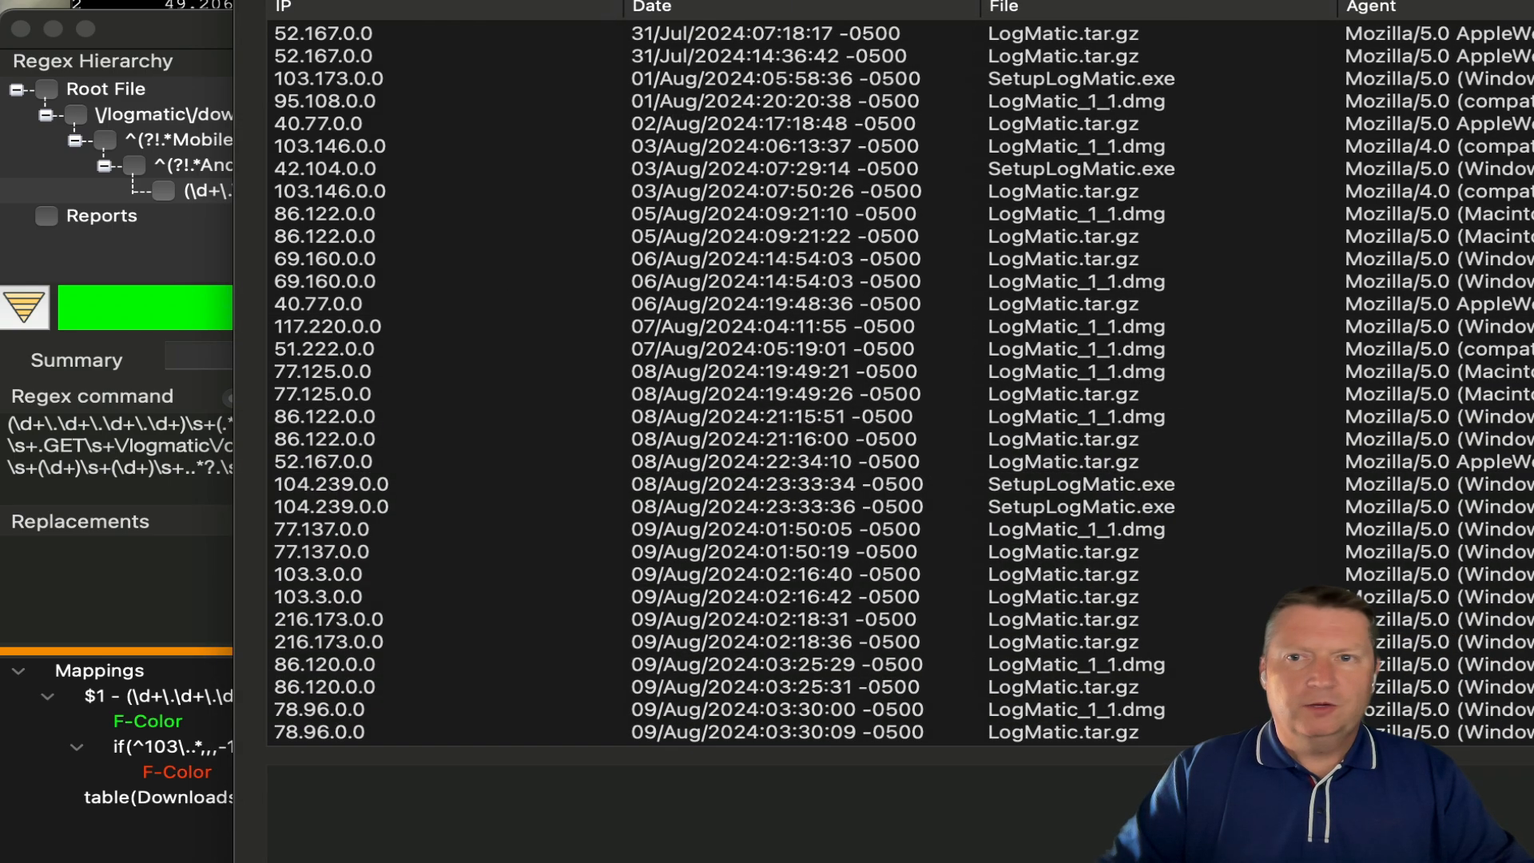
scroll(1528, 39, "down", 15)
scroll(1527, 40, "up", 15)
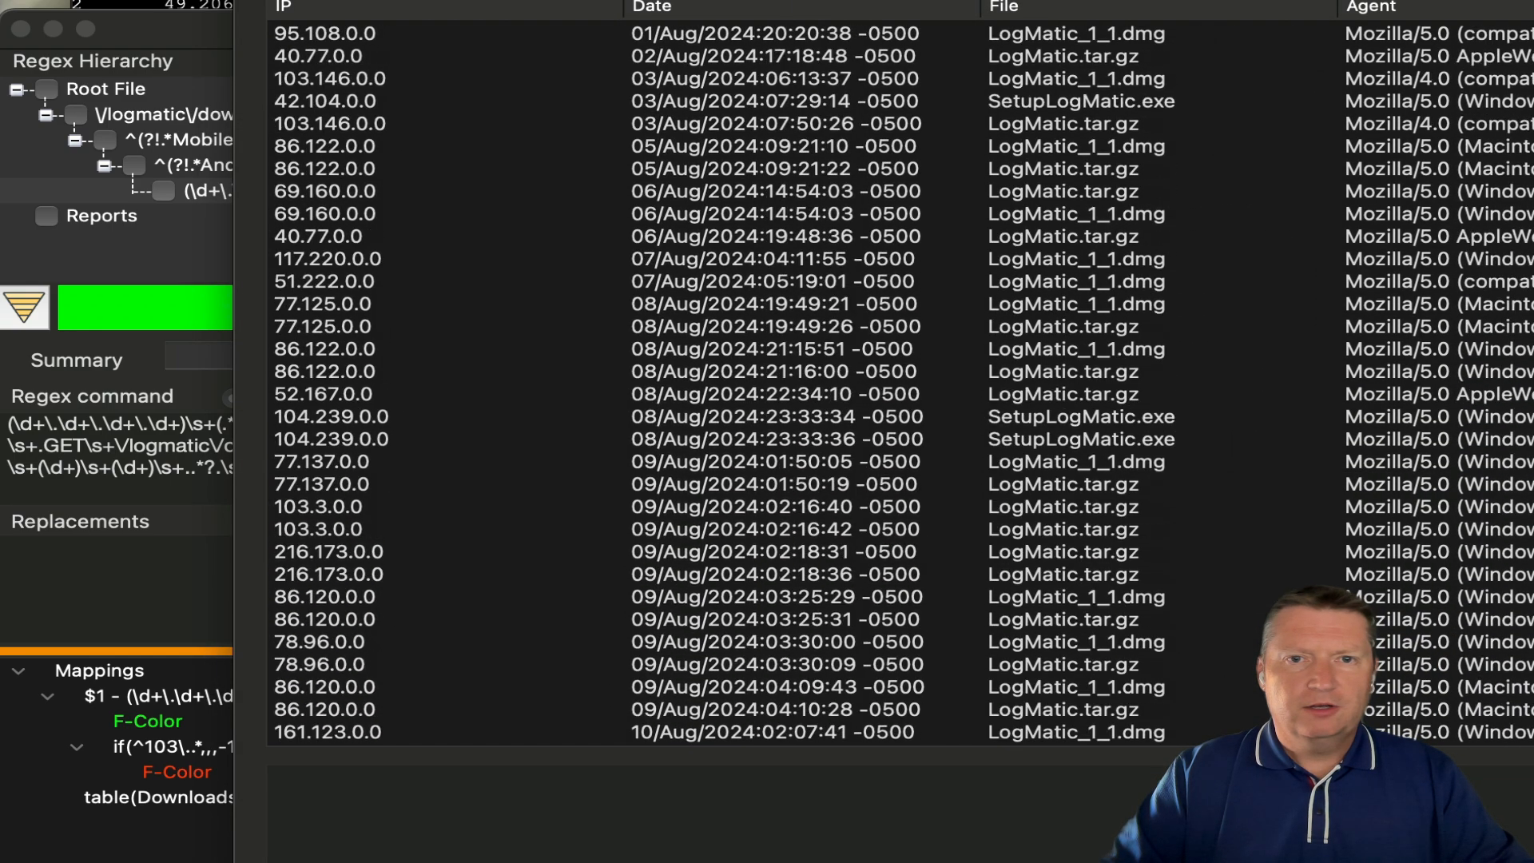
left_click_drag(623, 8, 467, 6)
left_click(885, 9)
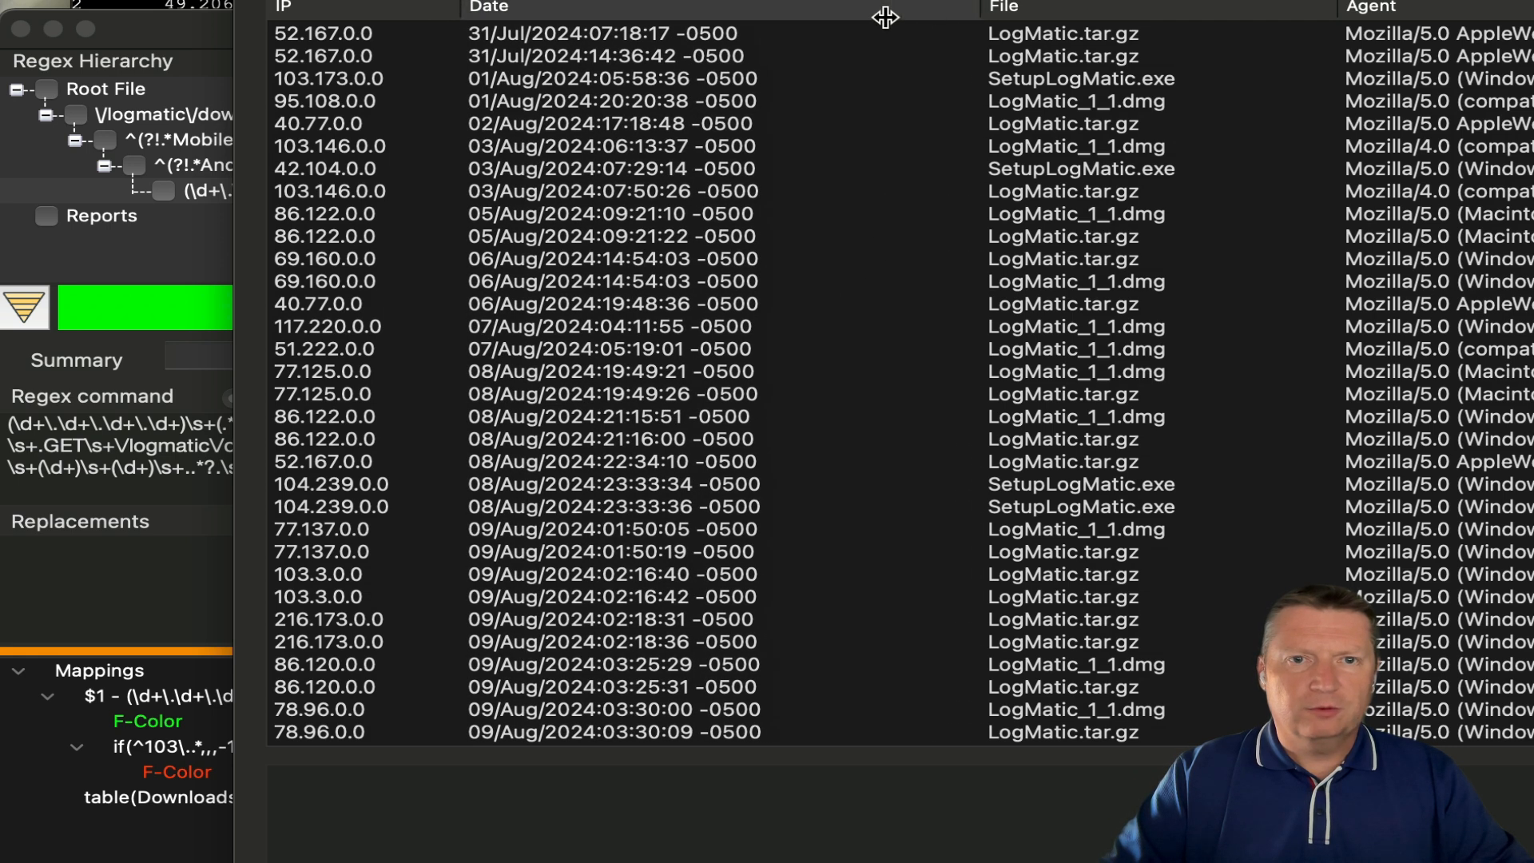
left_click(967, 13)
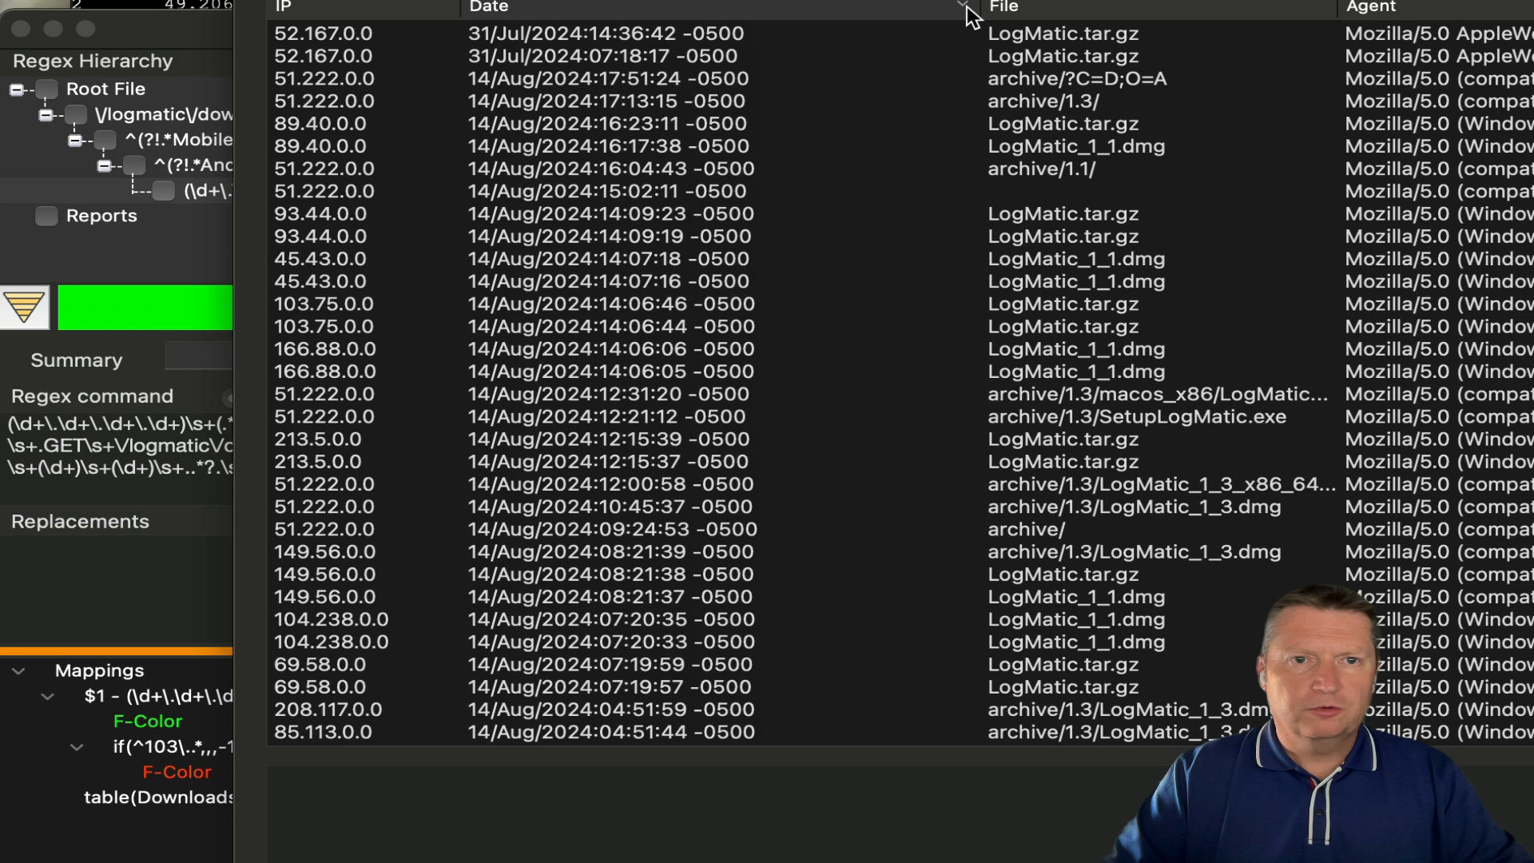
left_click(966, 11)
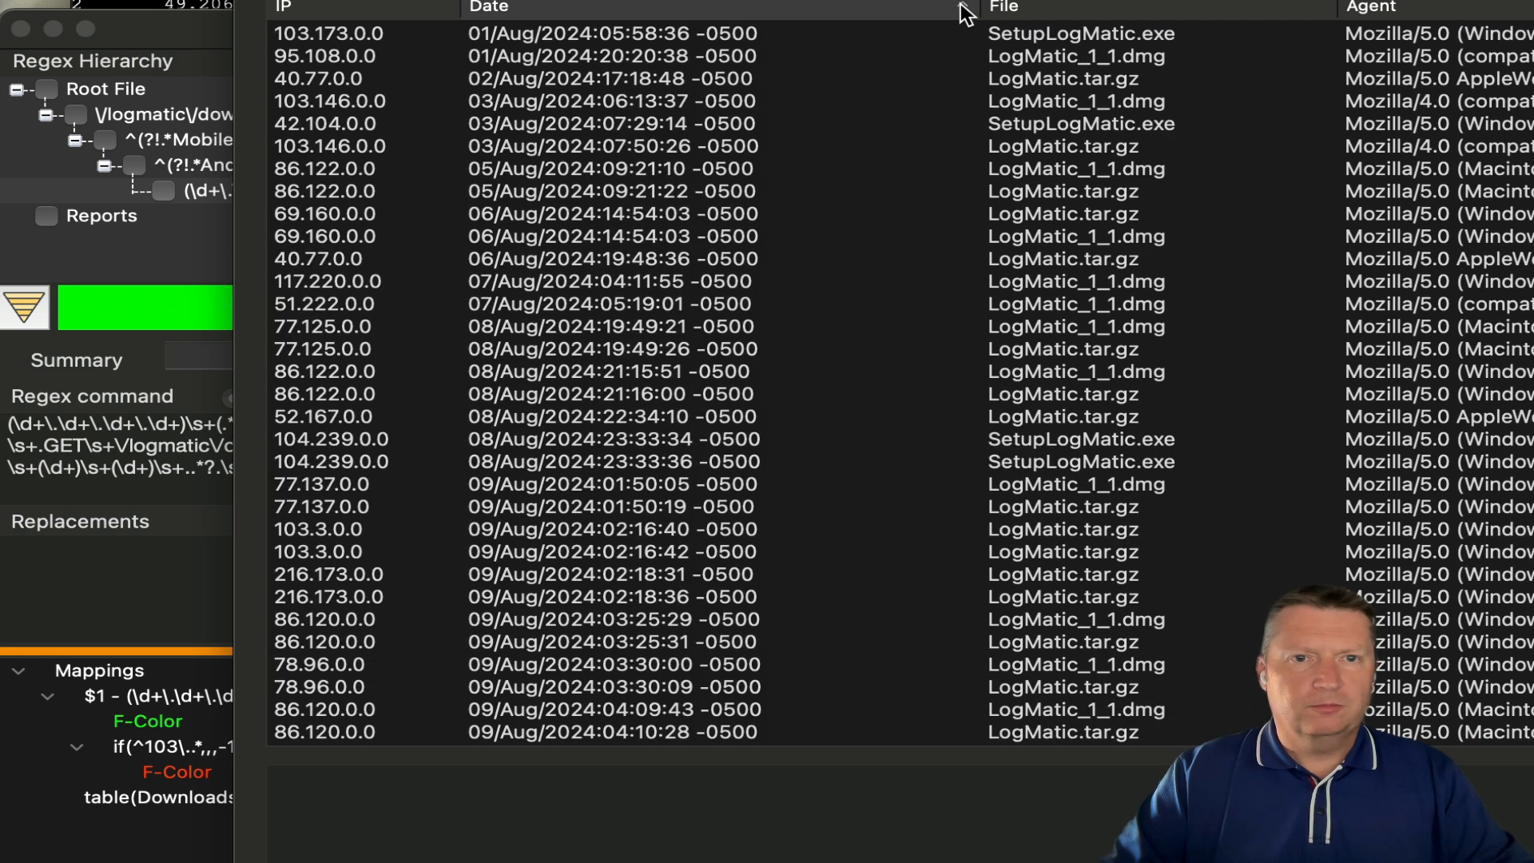
left_click(967, 13)
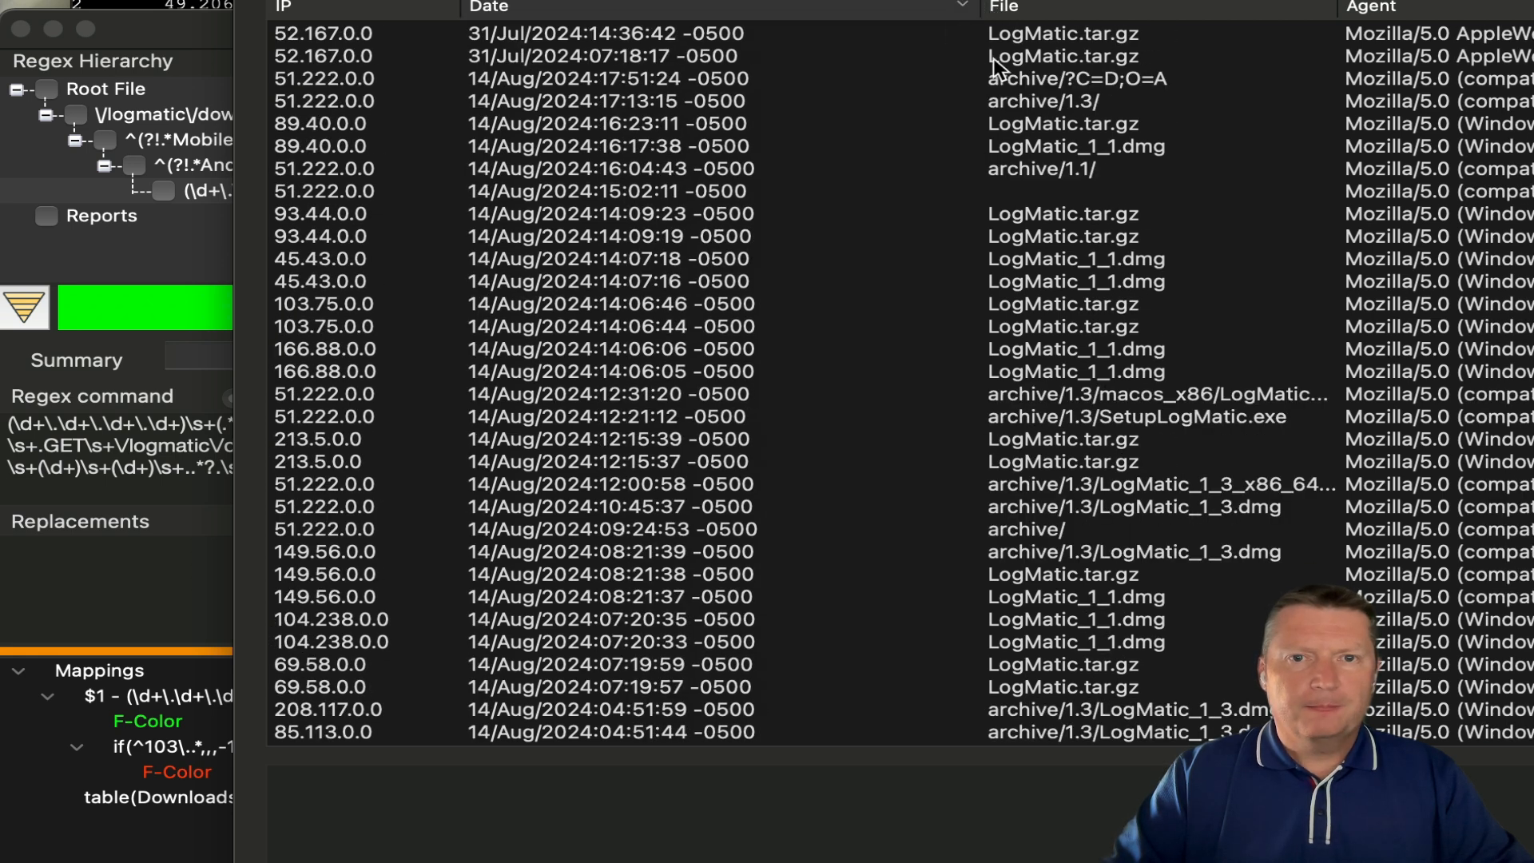
left_click(1053, 36)
left_click(1051, 60)
left_click(1049, 75)
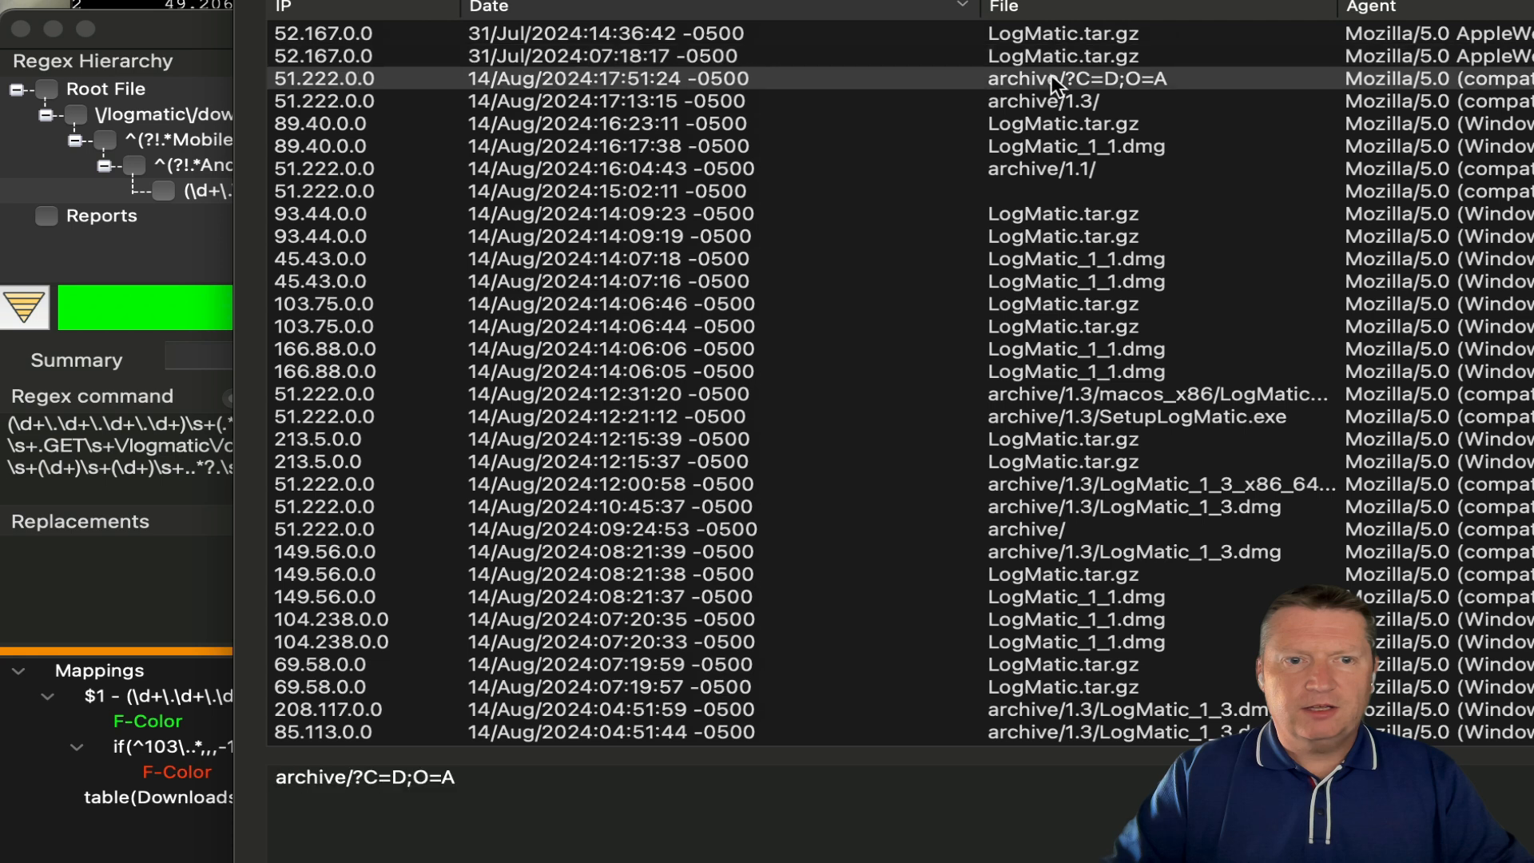
left_click(1527, 102)
left_click(1518, 214)
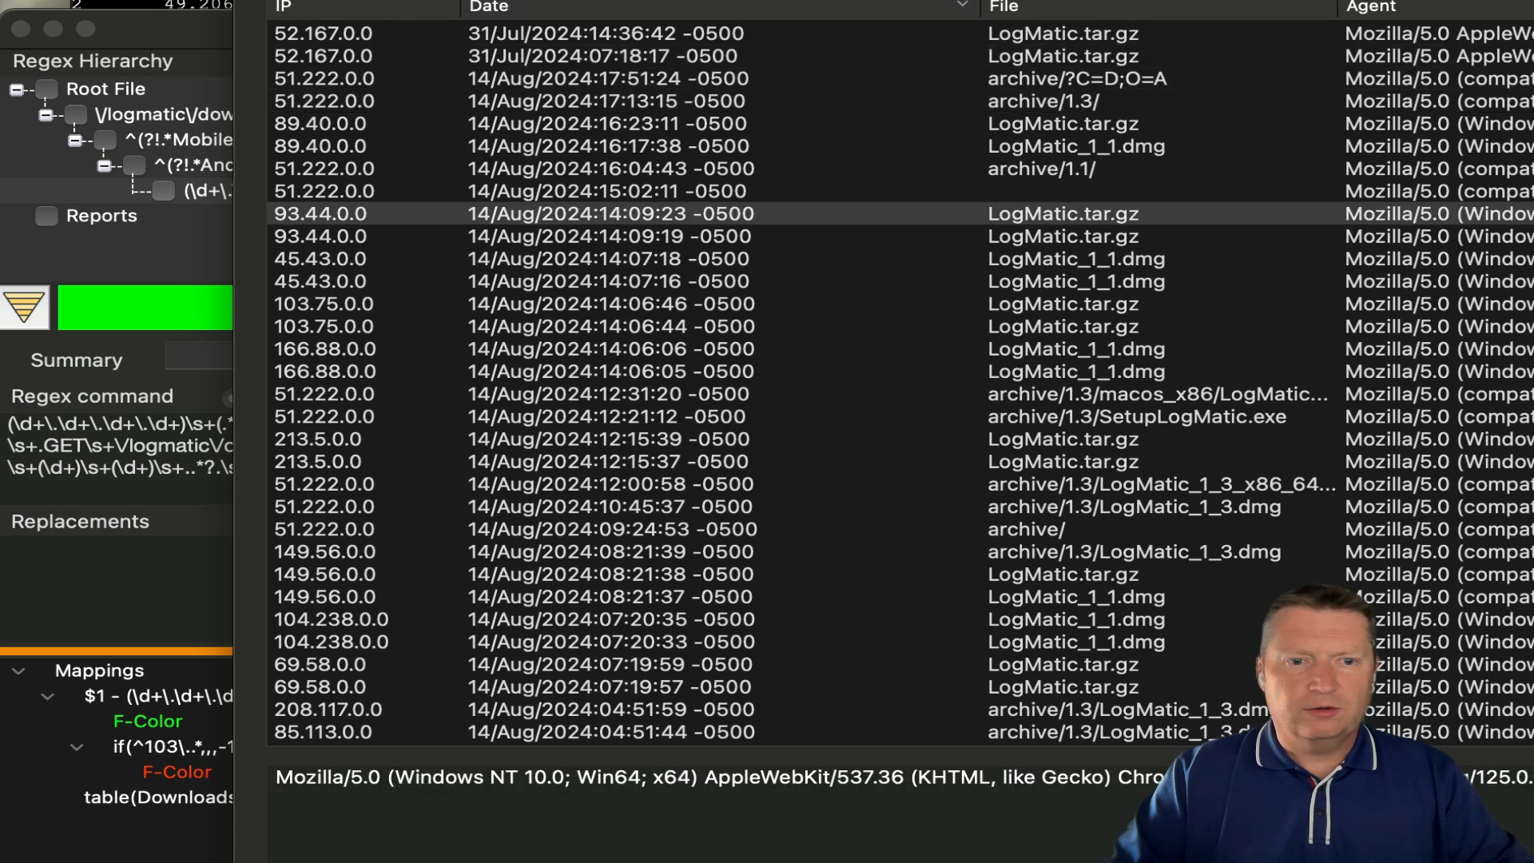
left_click(1518, 327)
left_click(1518, 507)
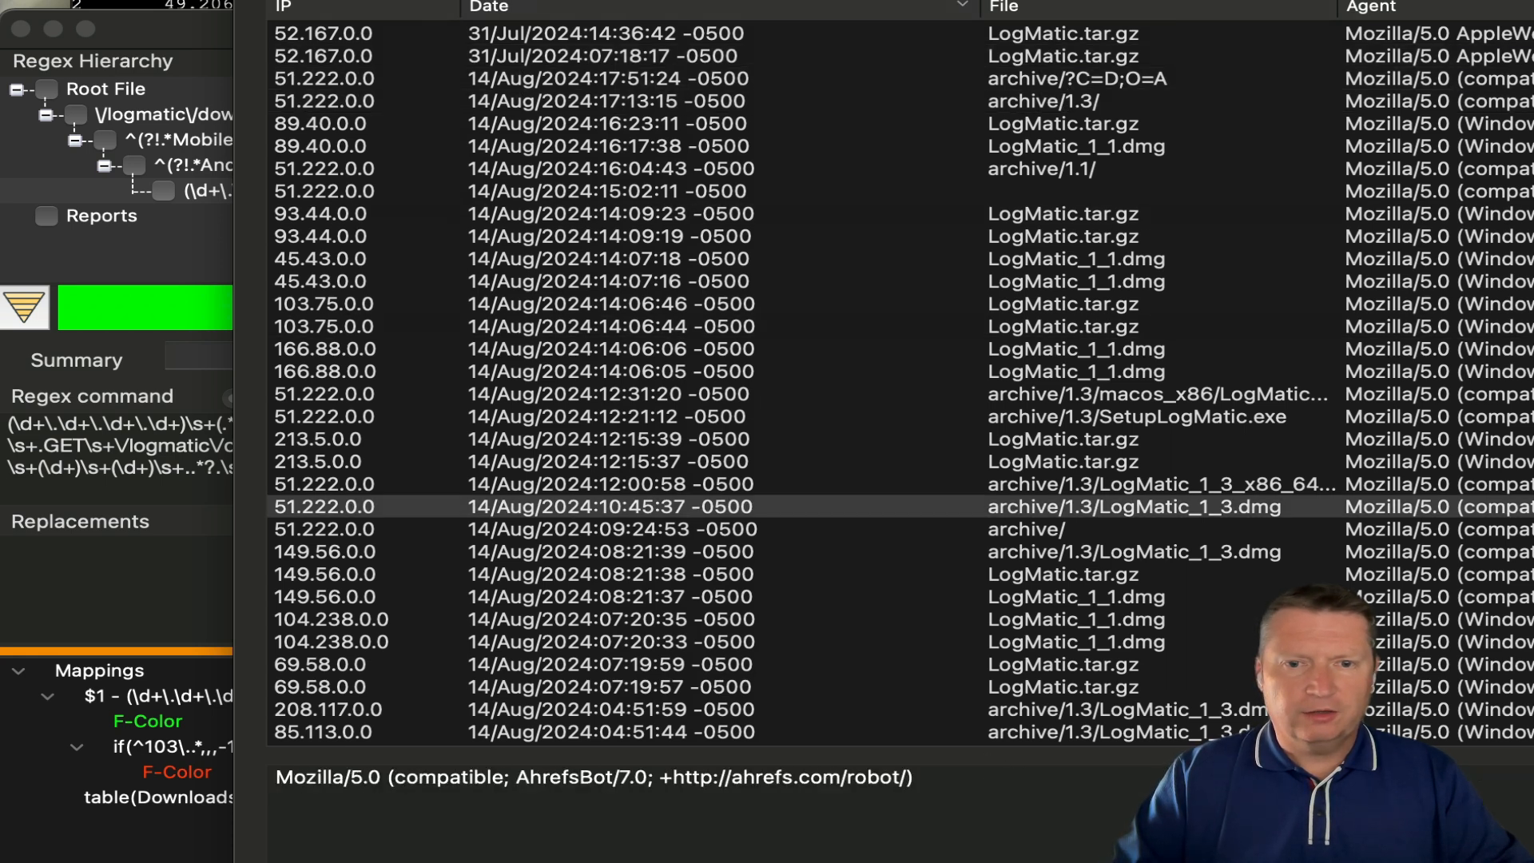
left_click(1488, 620)
left_click(1491, 574)
left_click(1491, 551)
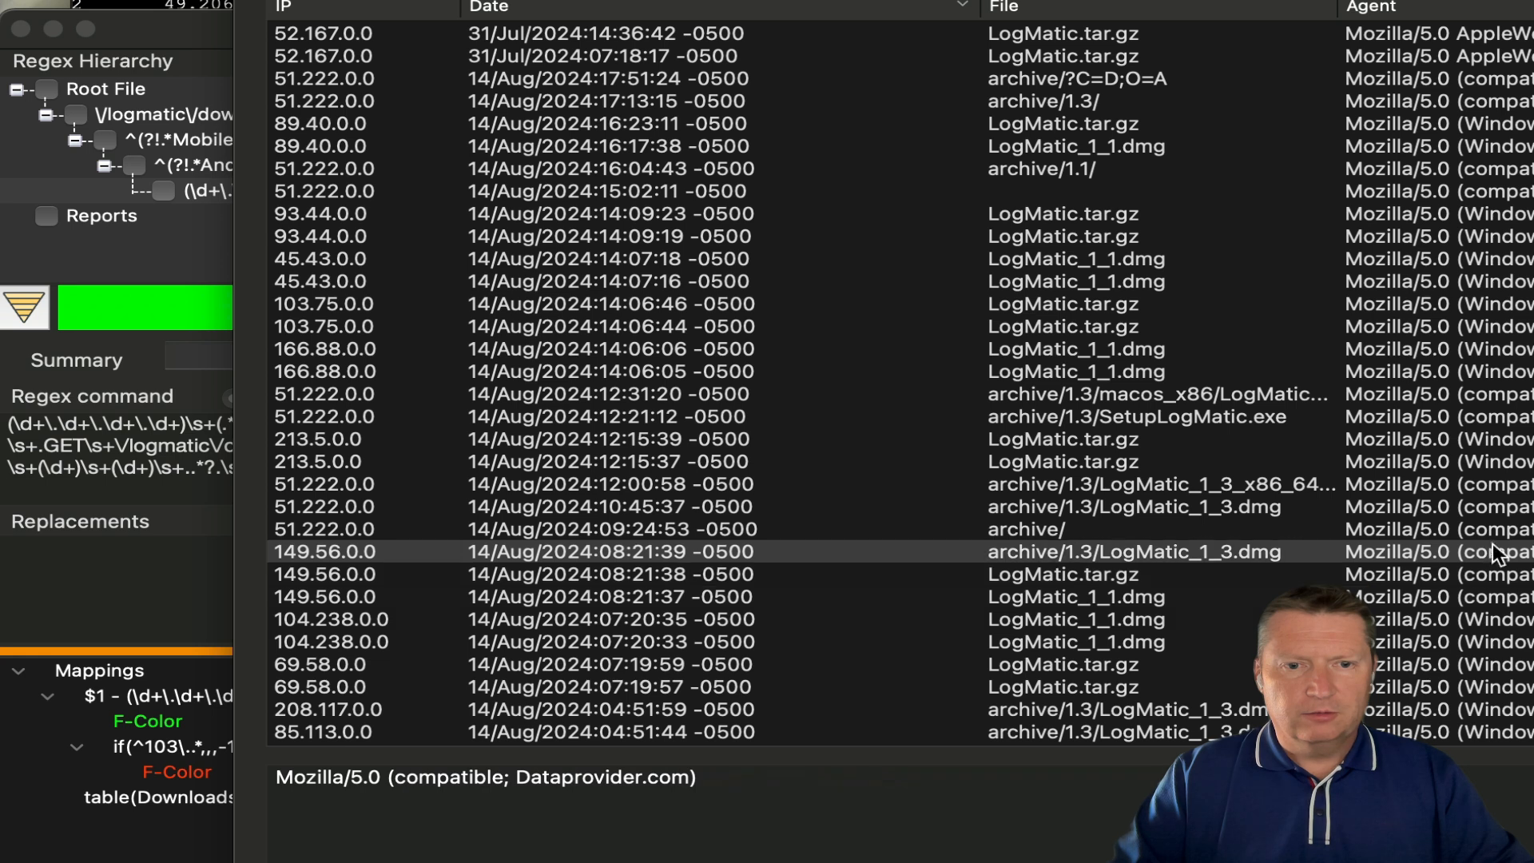
left_click(1491, 529)
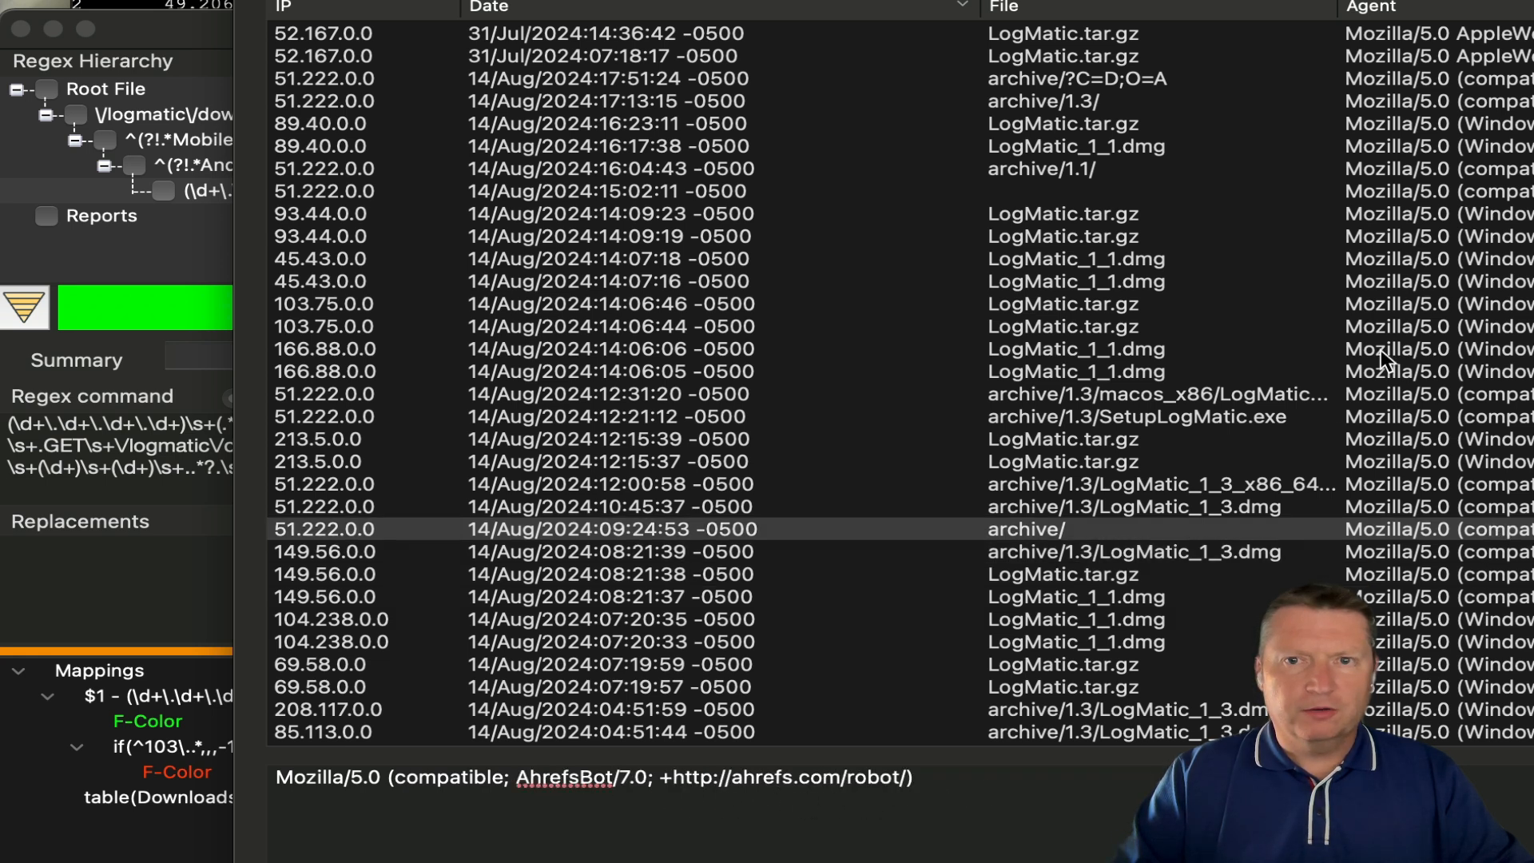
left_click(1013, 35)
left_click(1029, 51)
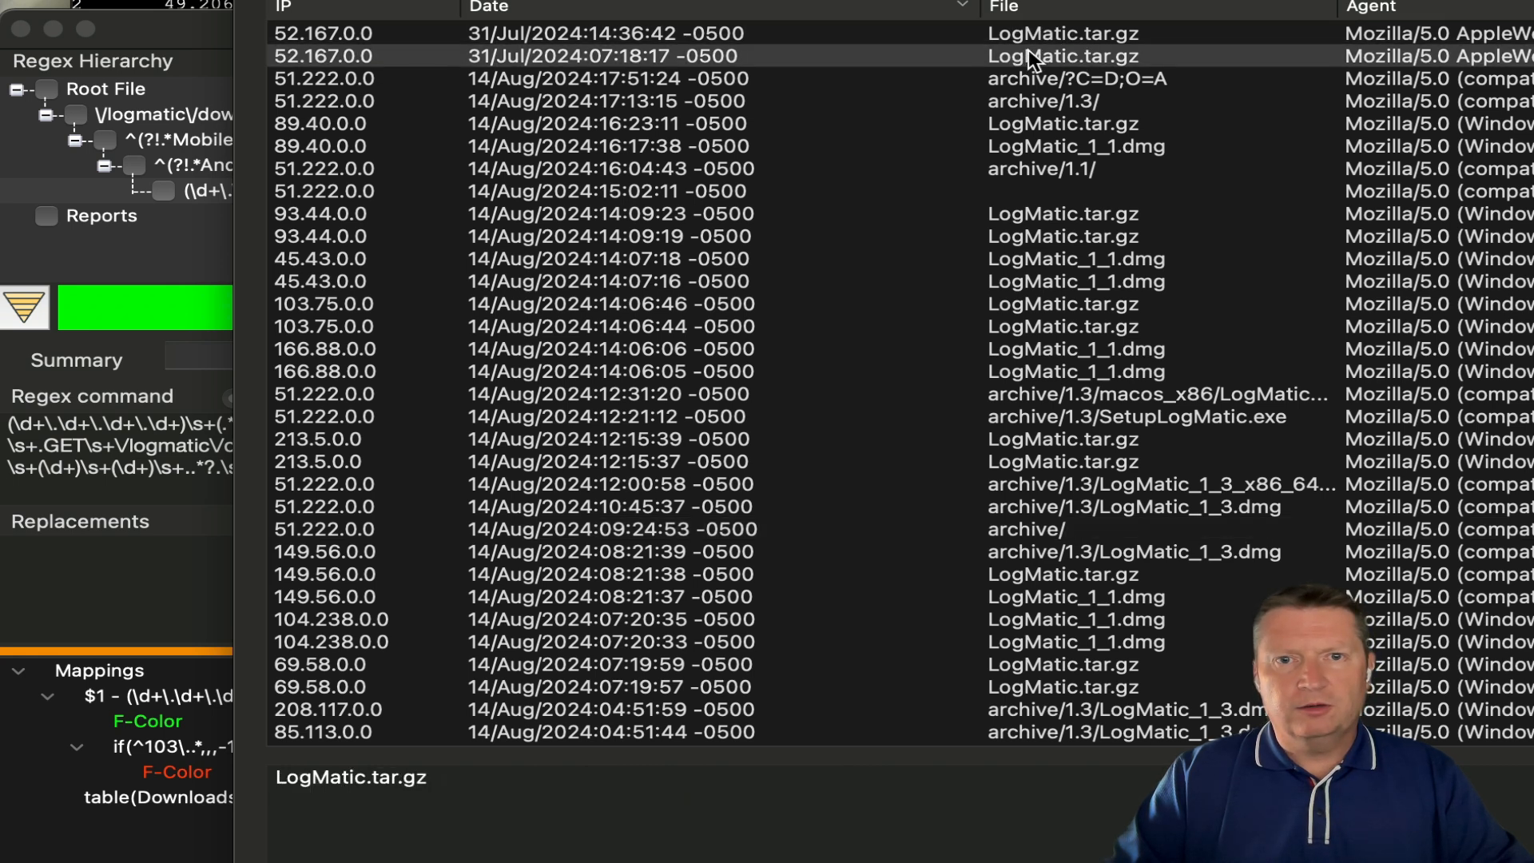
left_click(1066, 145)
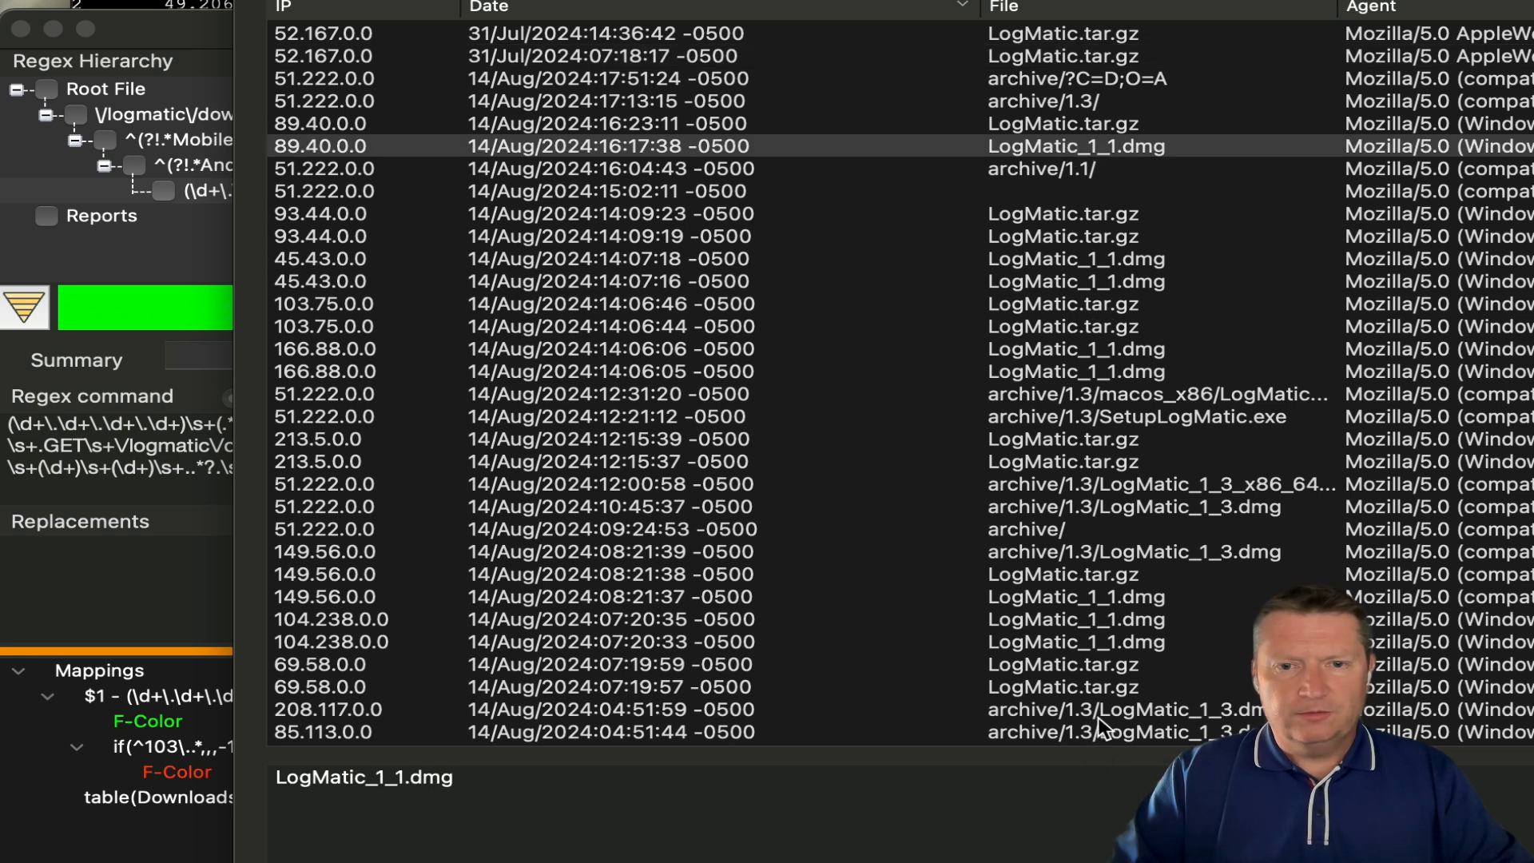
scroll(1098, 716, "down", 10)
left_click(1089, 597)
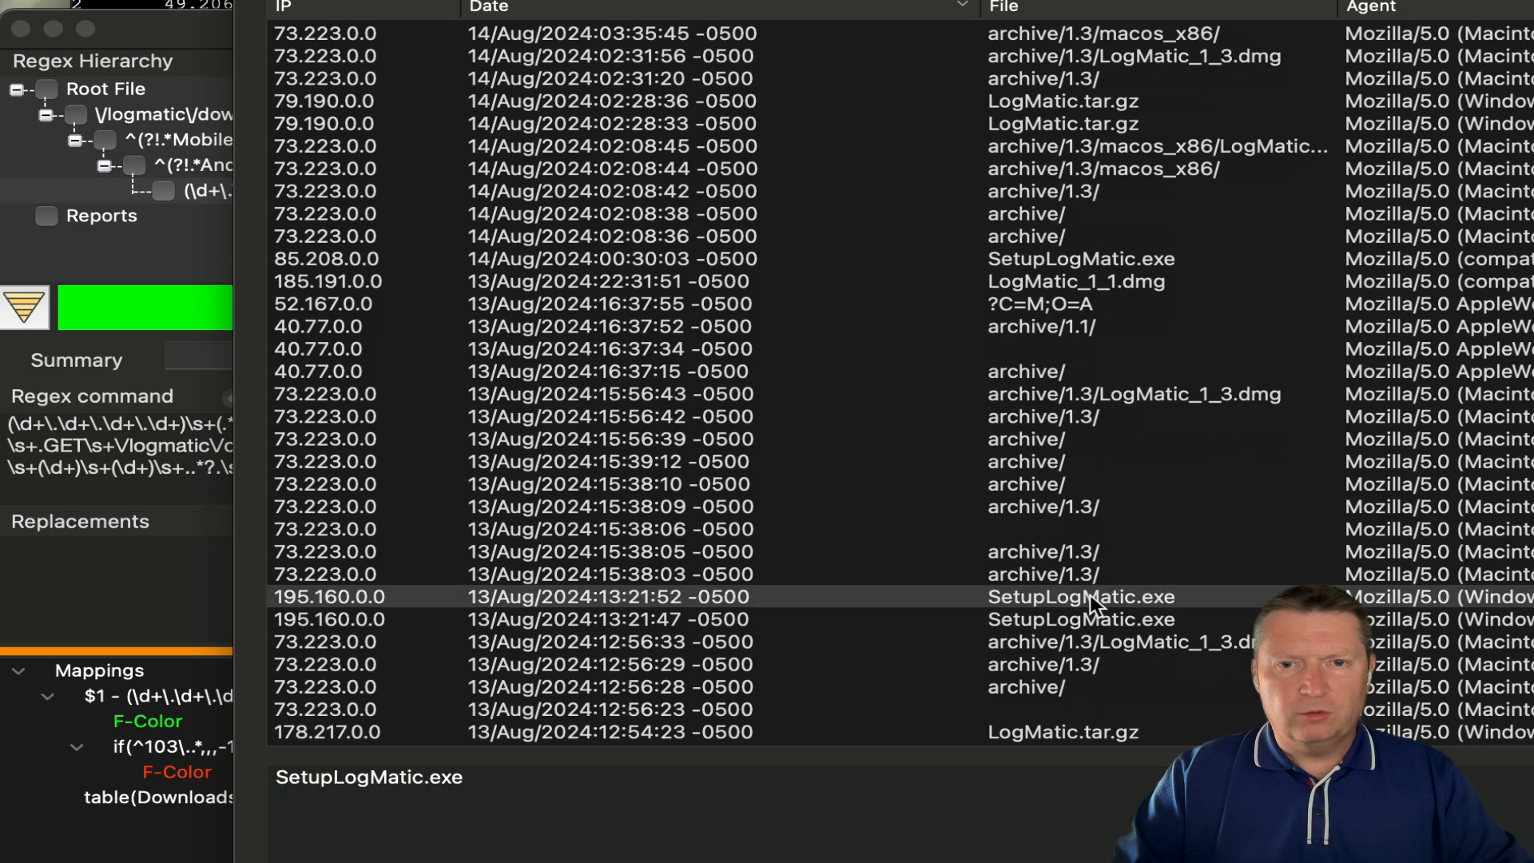
scroll(1084, 575, "up", 1)
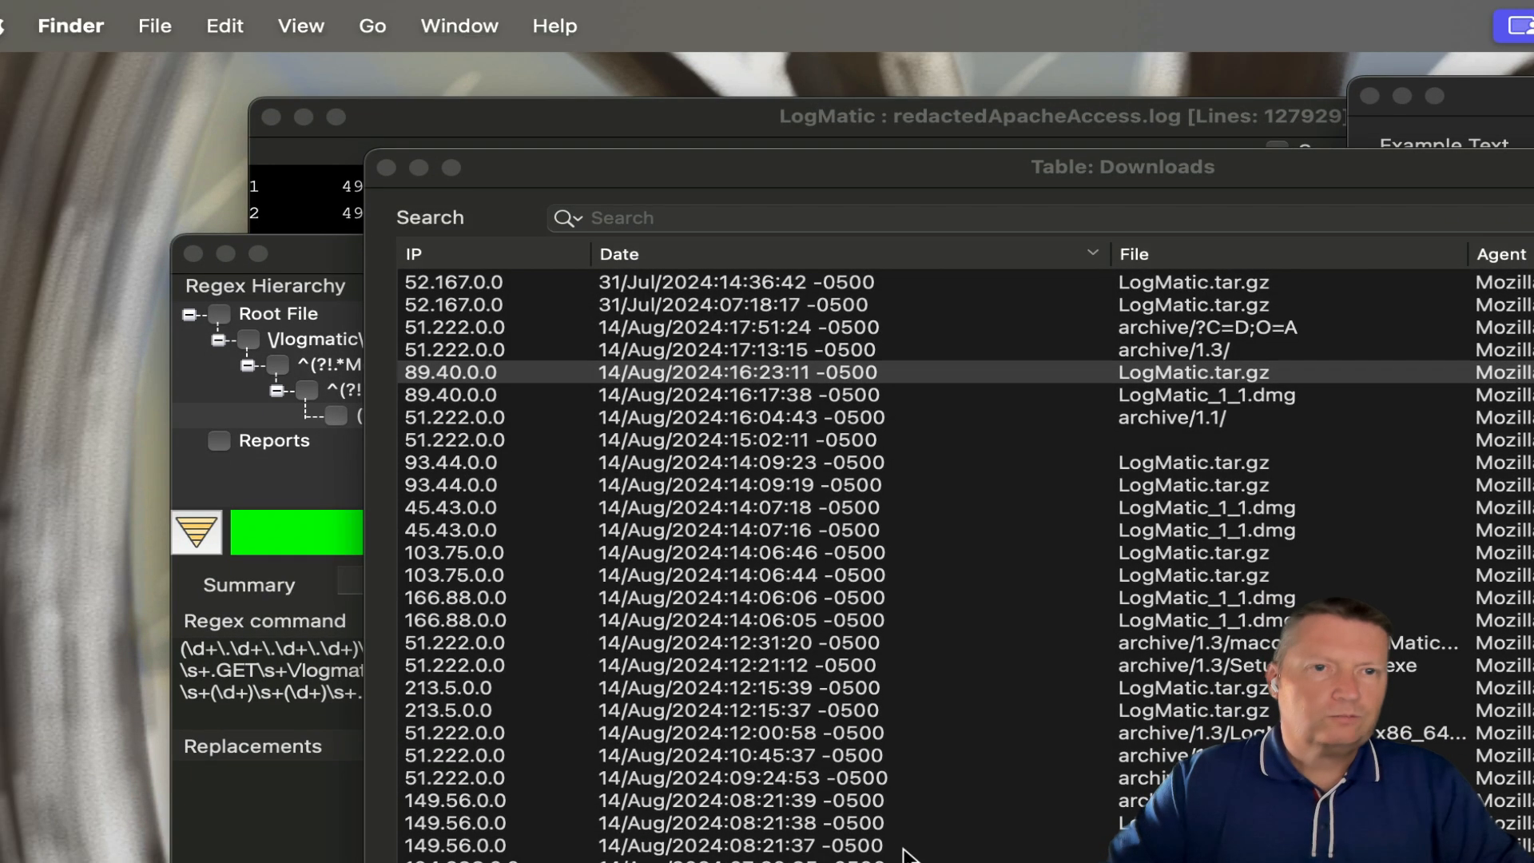
- Generate an HTML page of the Downloads table and enlarge its window
mouse_move(658, 176)
left_mouse_down()
mouse_move(668, 196)
mouse_move(719, 204)
mouse_move(677, 189)
left_mouse_up()
left_click(183, 25)
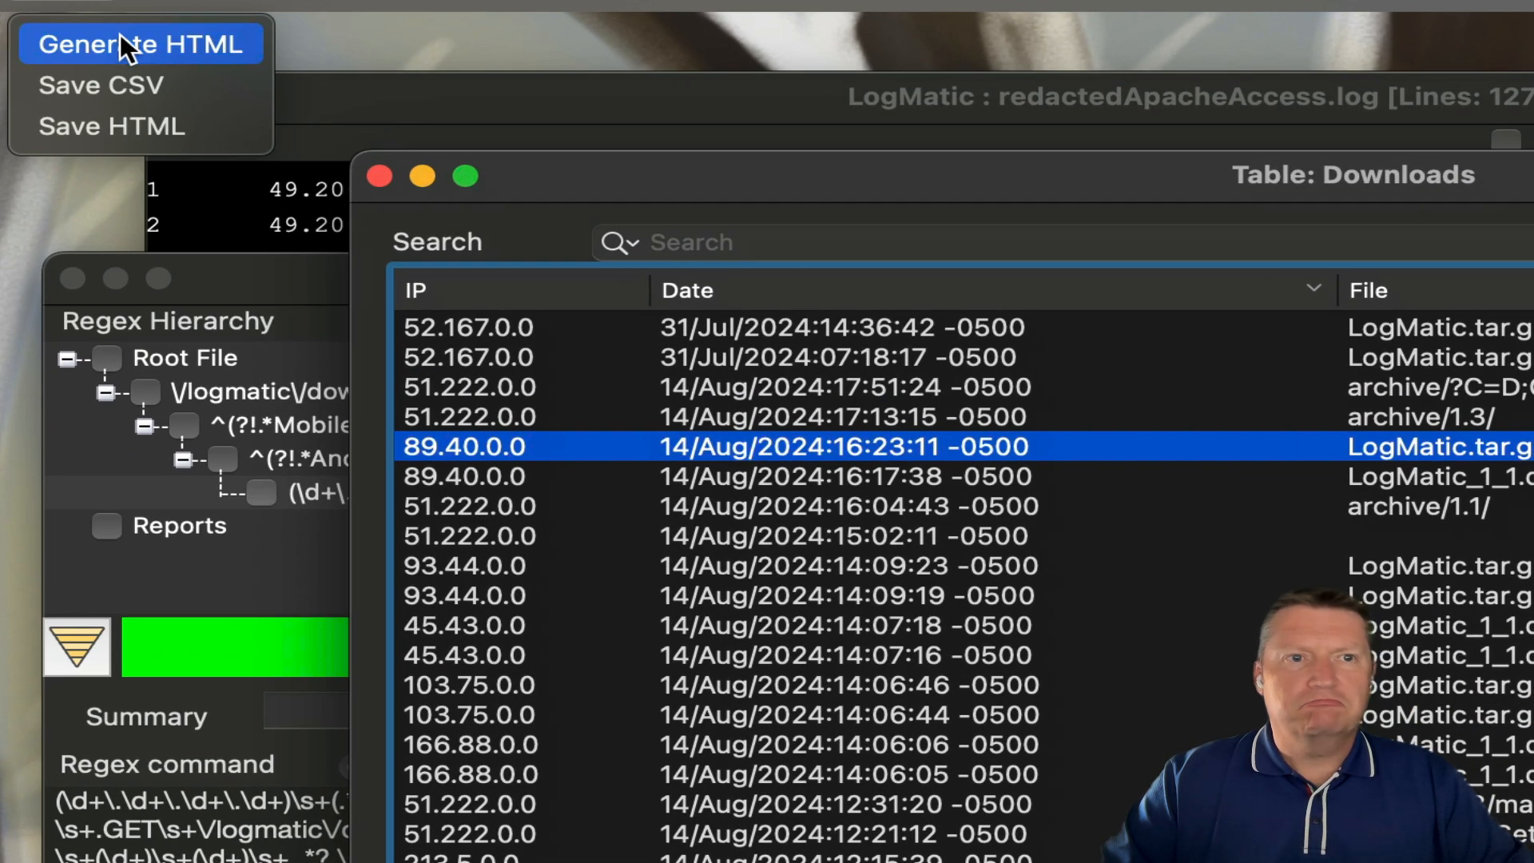
left_click(121, 36)
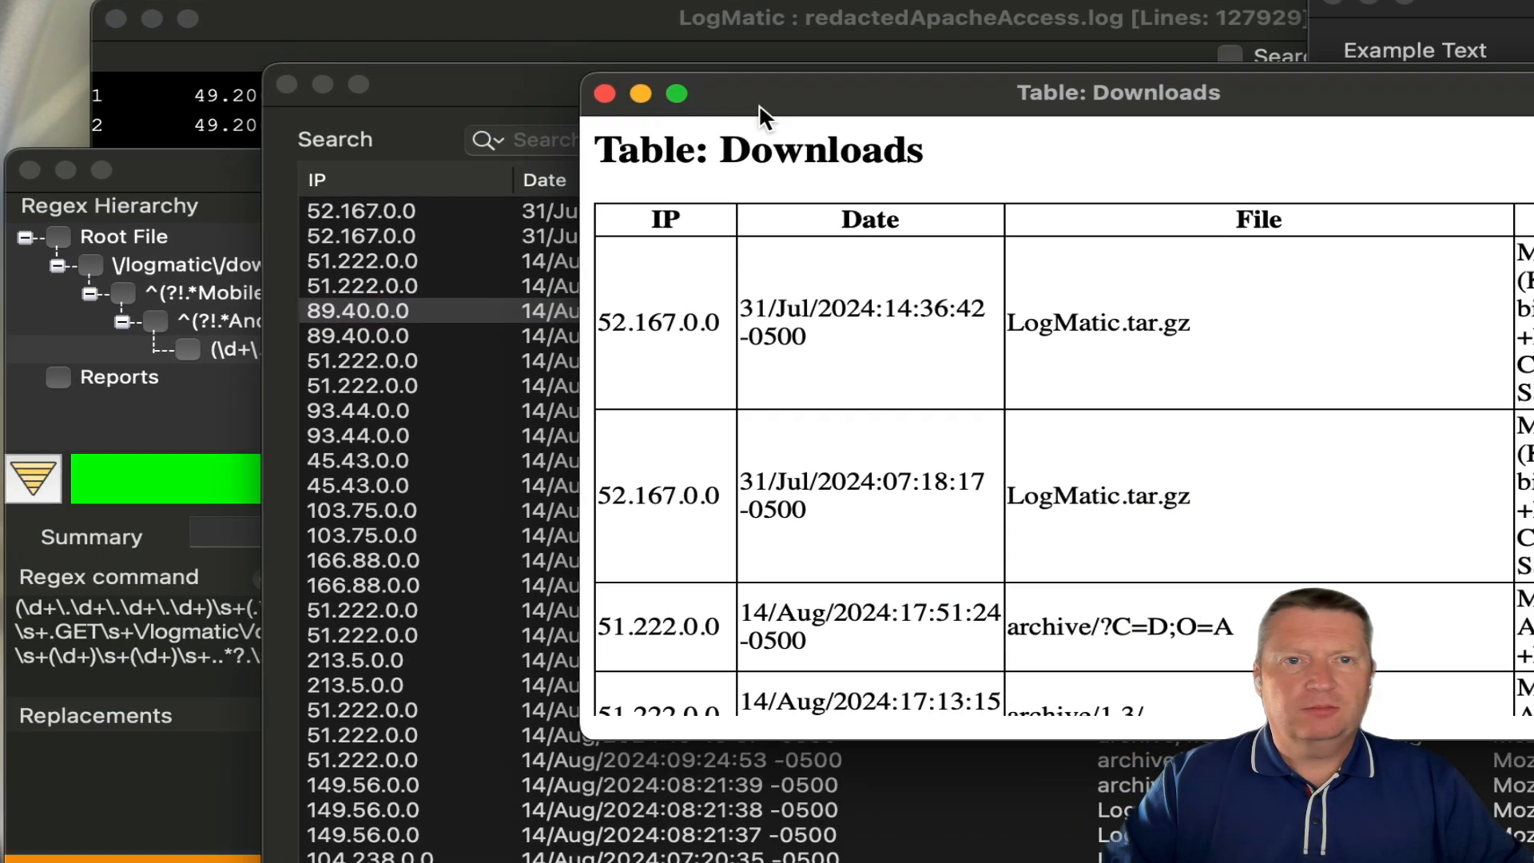
left_click_drag(759, 107, 468, 58)
left_click_drag(1219, 589, 1533, 862)
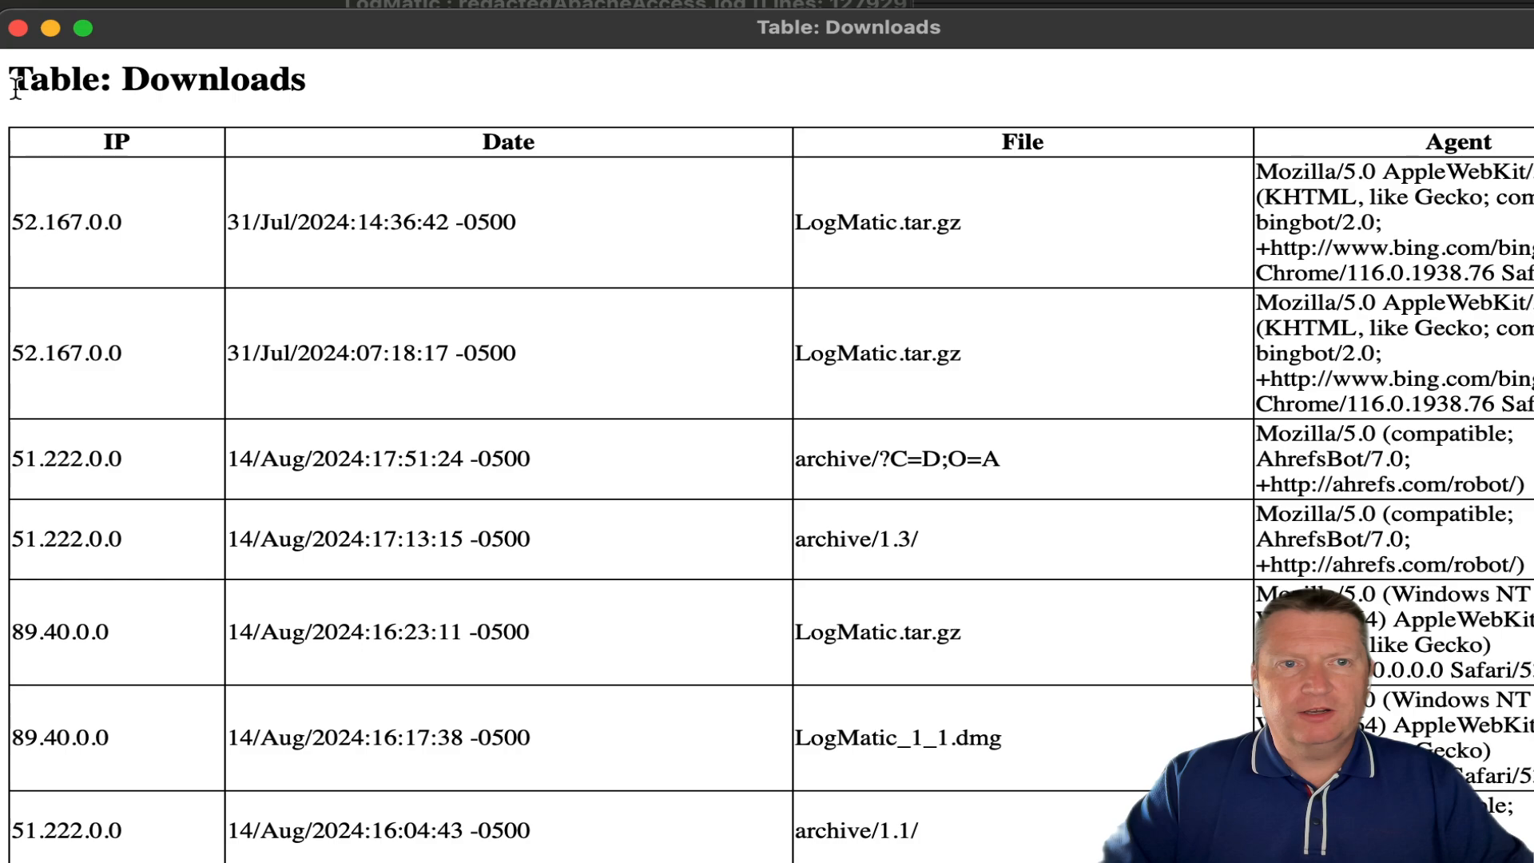
- Select and copy the whole HTML table
left_click_drag(15, 124, 1311, 855)
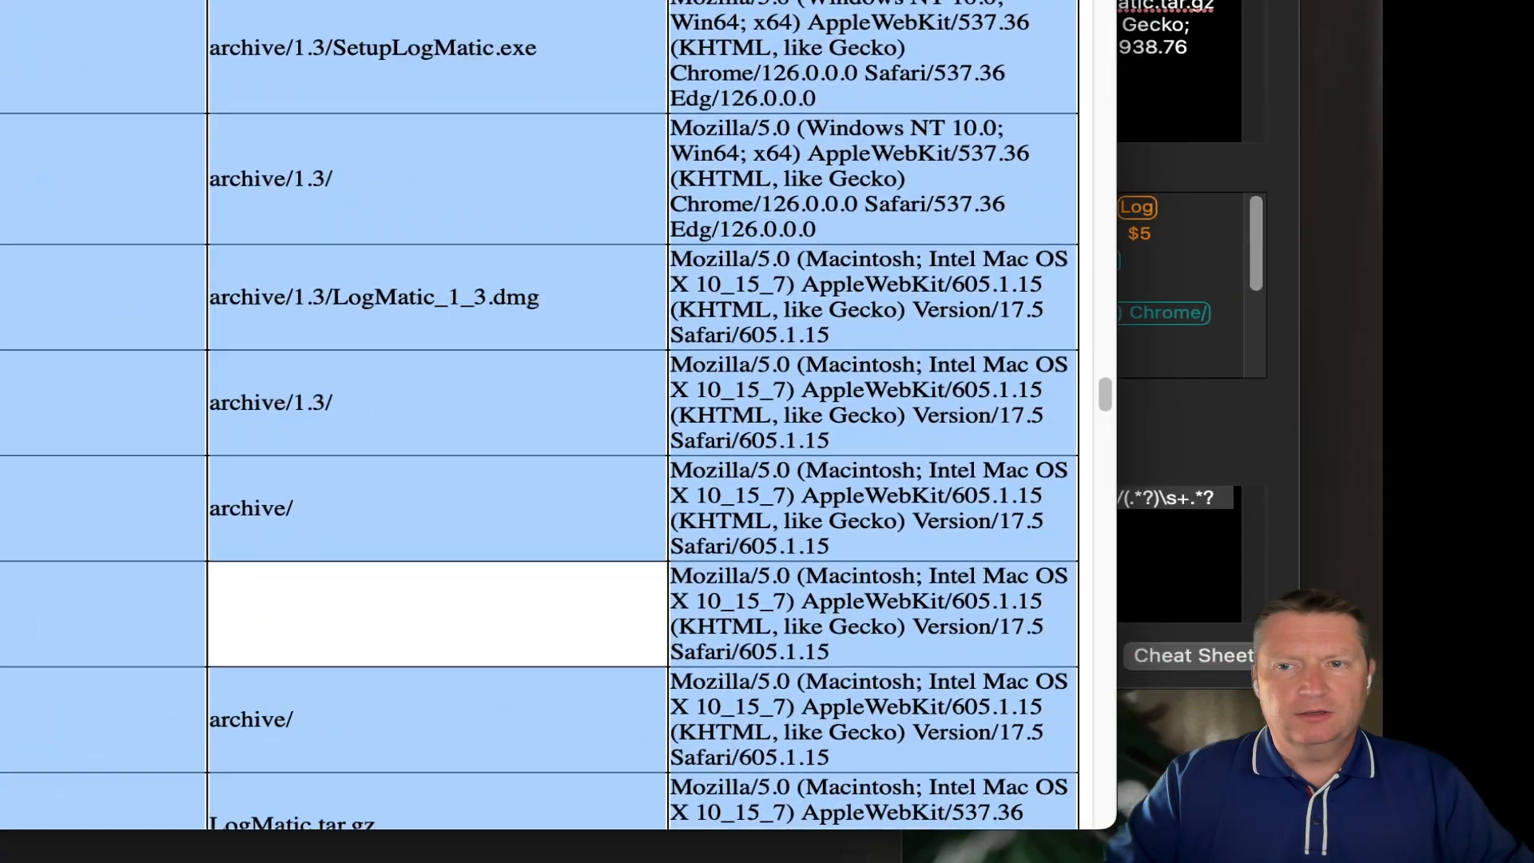
right_click(971, 633)
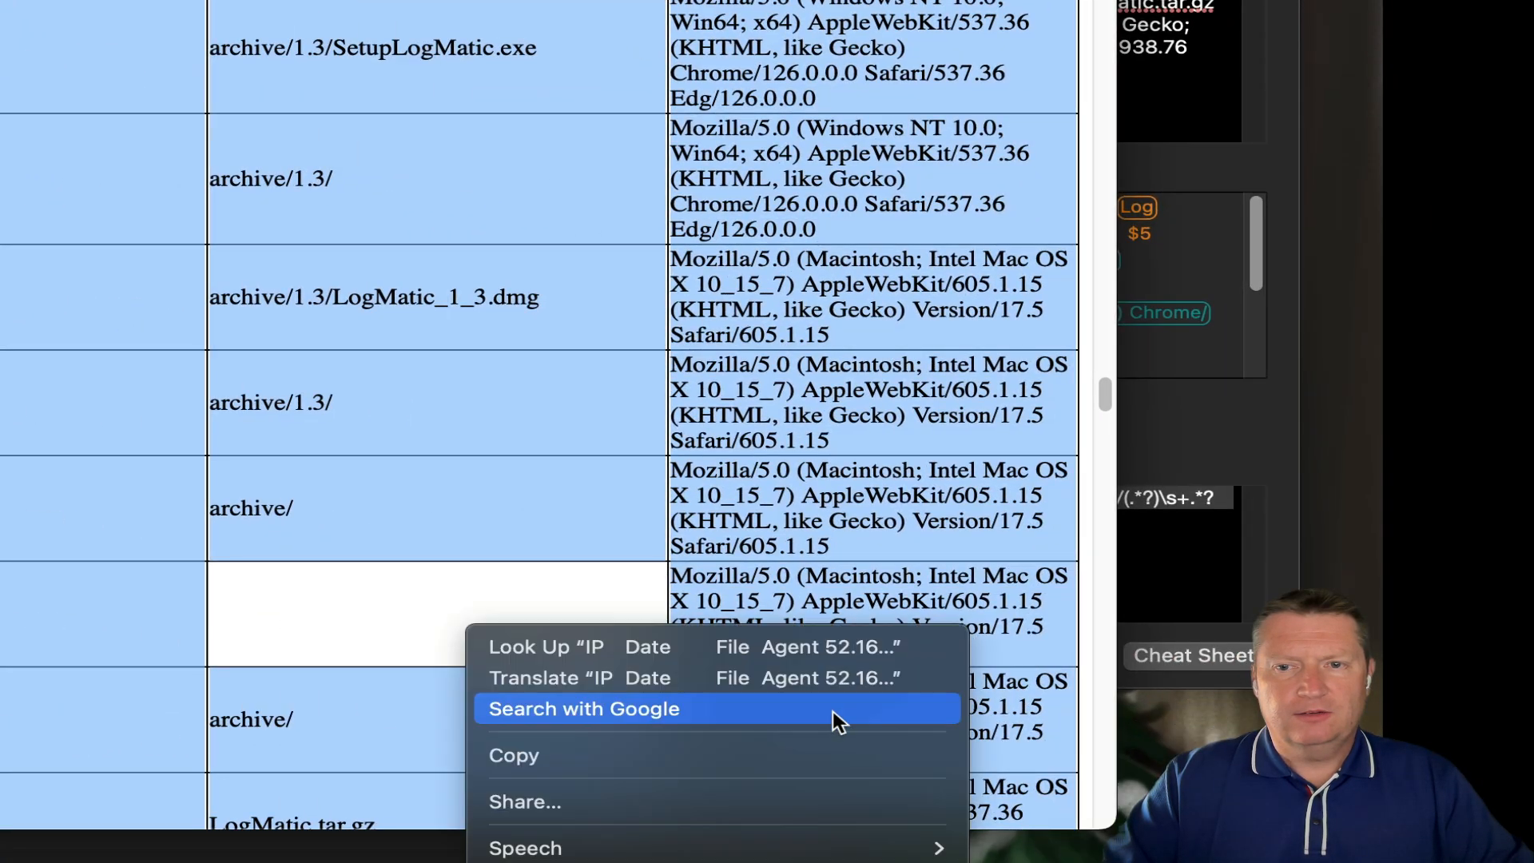
left_click(680, 756)
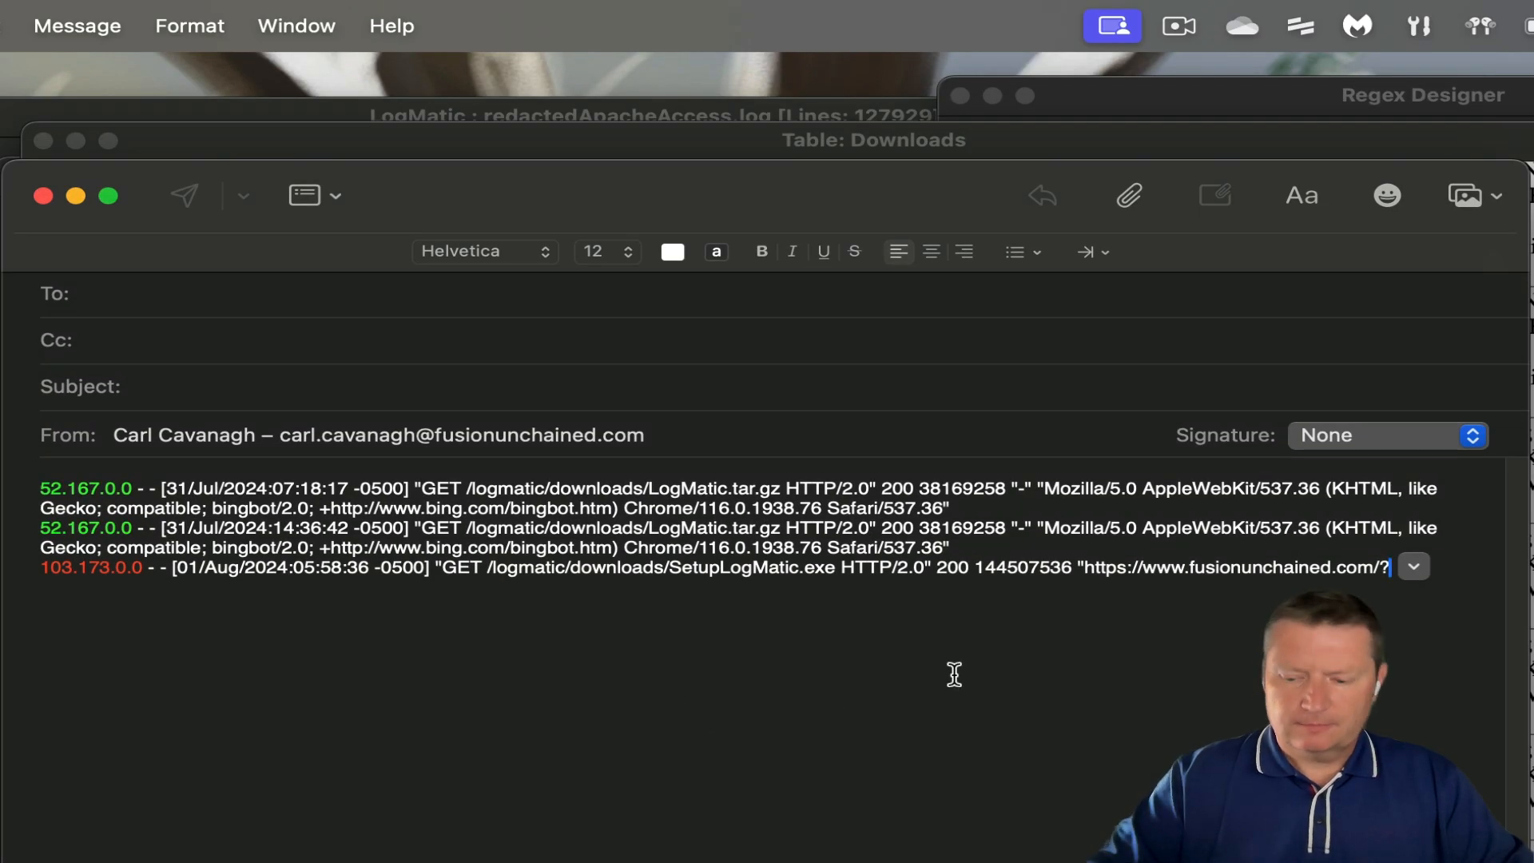
- Paste the Downloads table below the log lines in Mail, then into Excel's Book1 at A1
key("Return")
key("super+v")
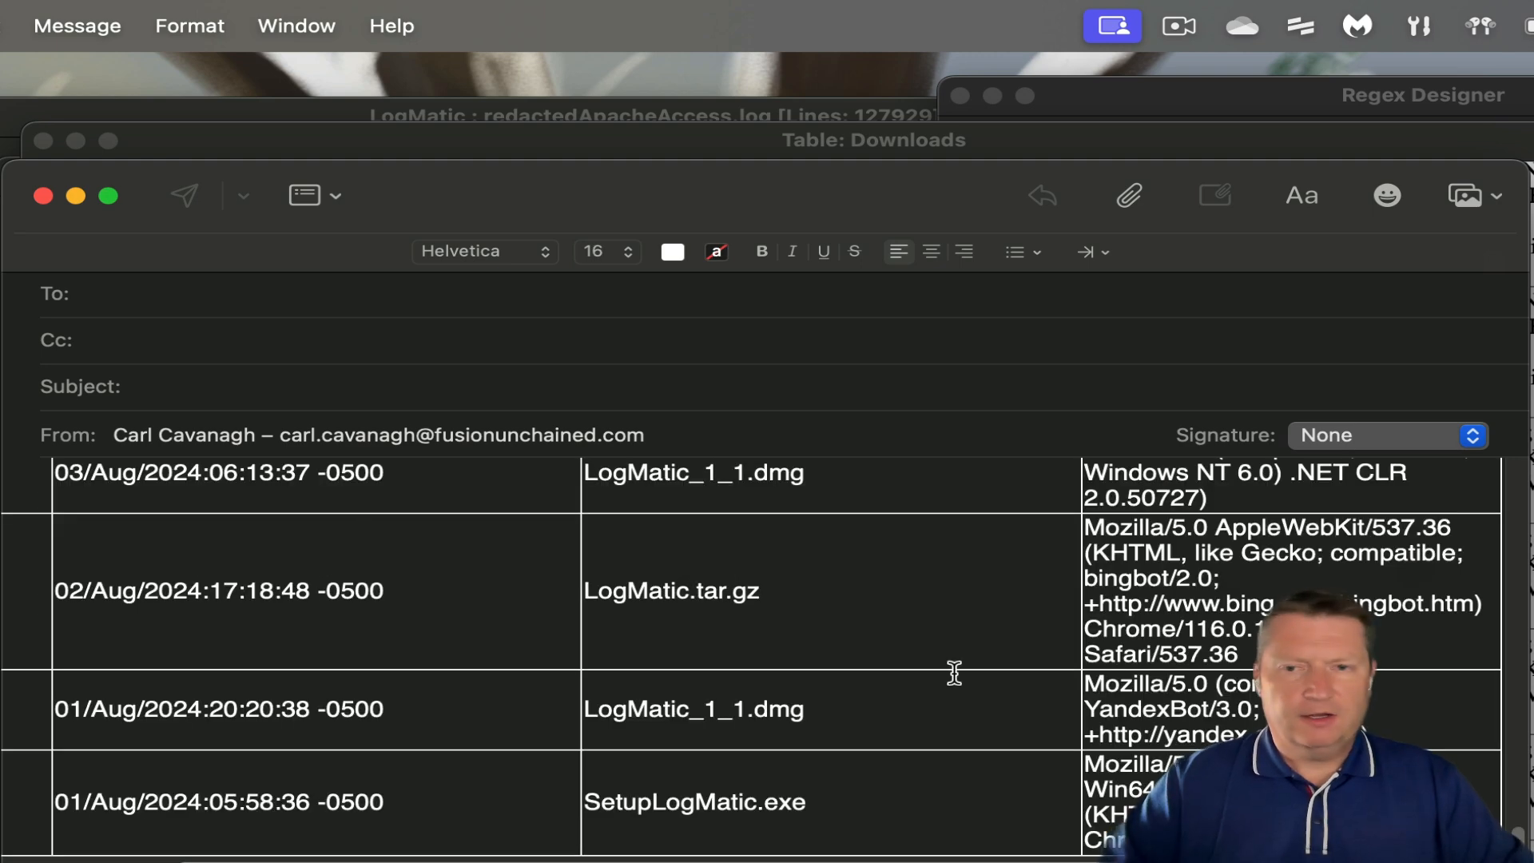
scroll(763, 647, "up", 15)
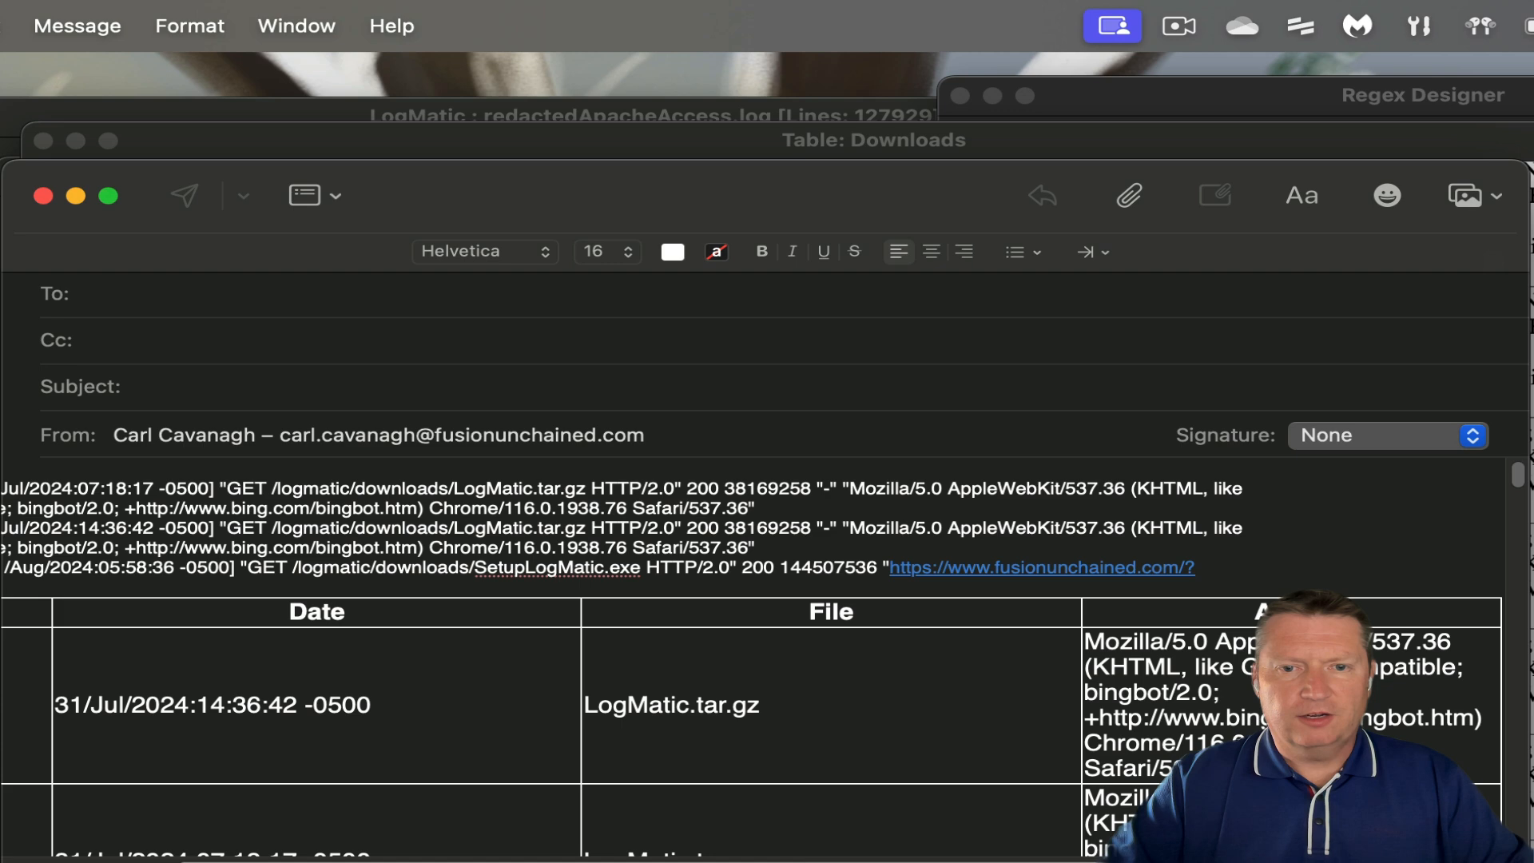
scroll(751, 671, "left", 5)
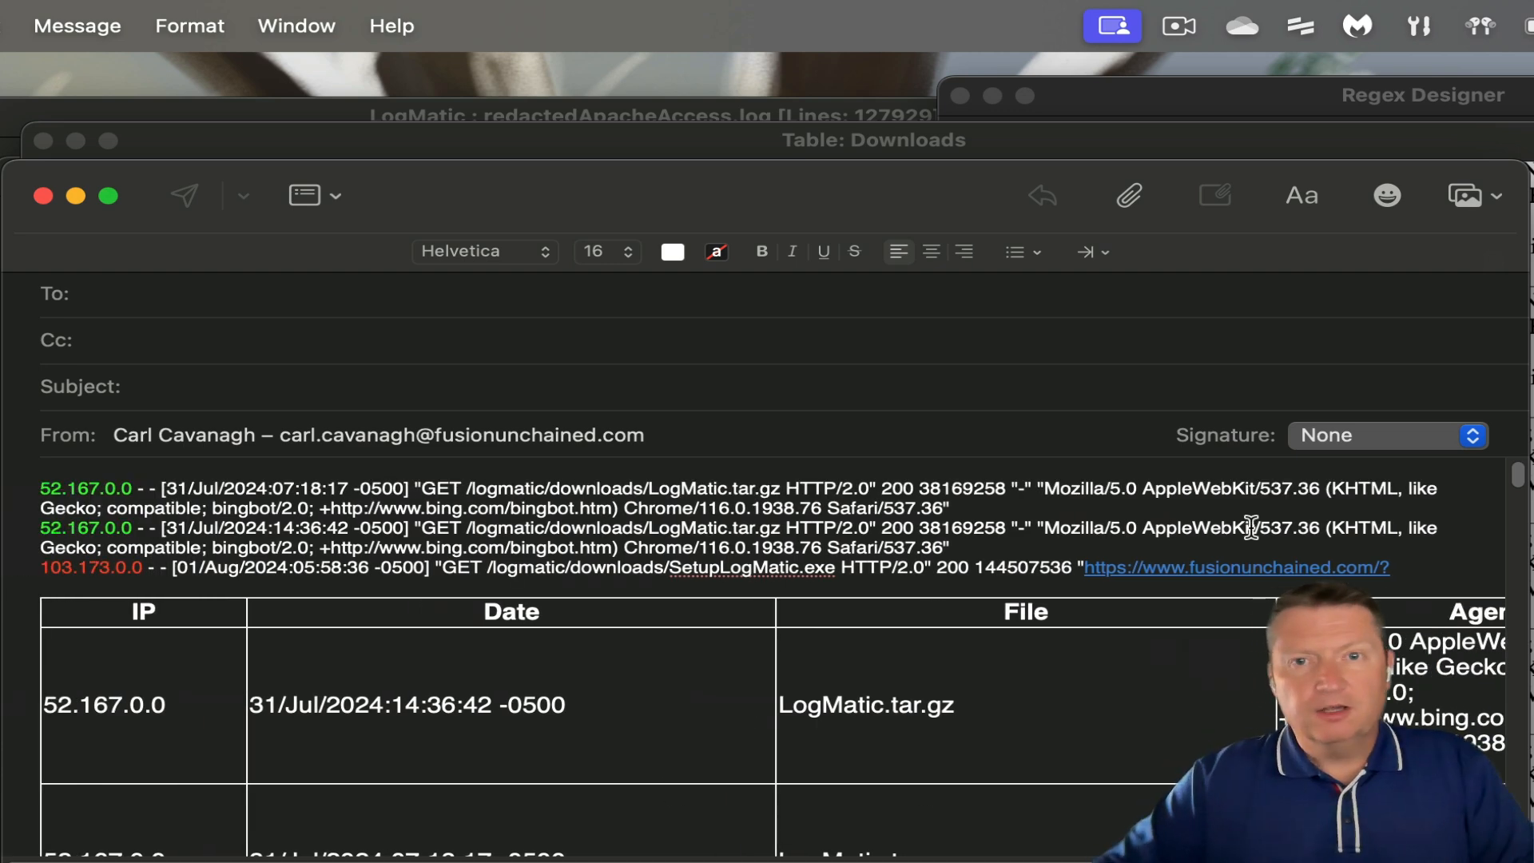
left_click_drag(621, 182, 0, 0)
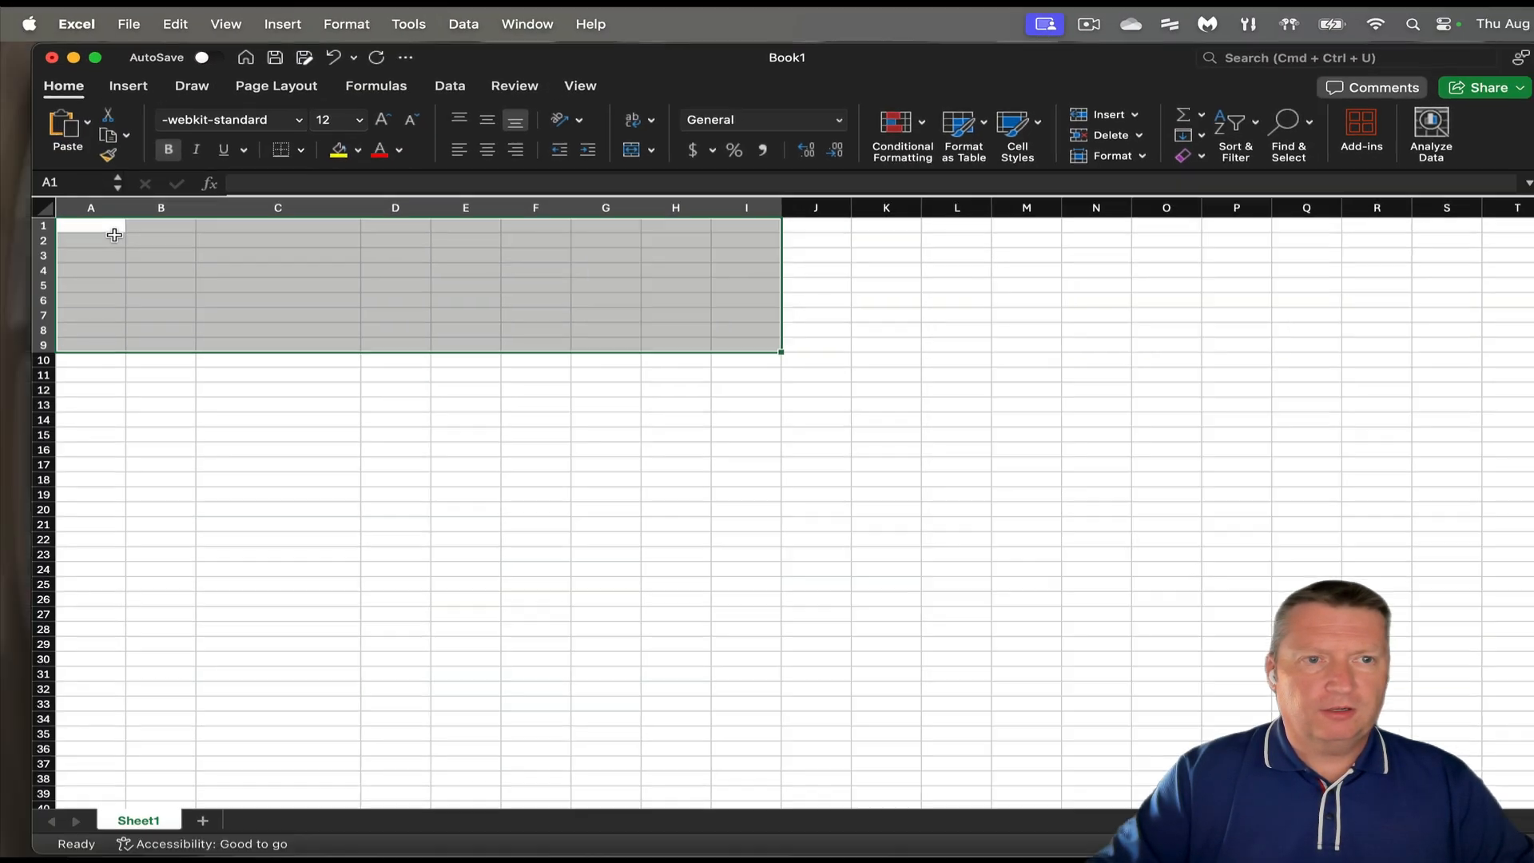
left_click(113, 231)
key("super+v")
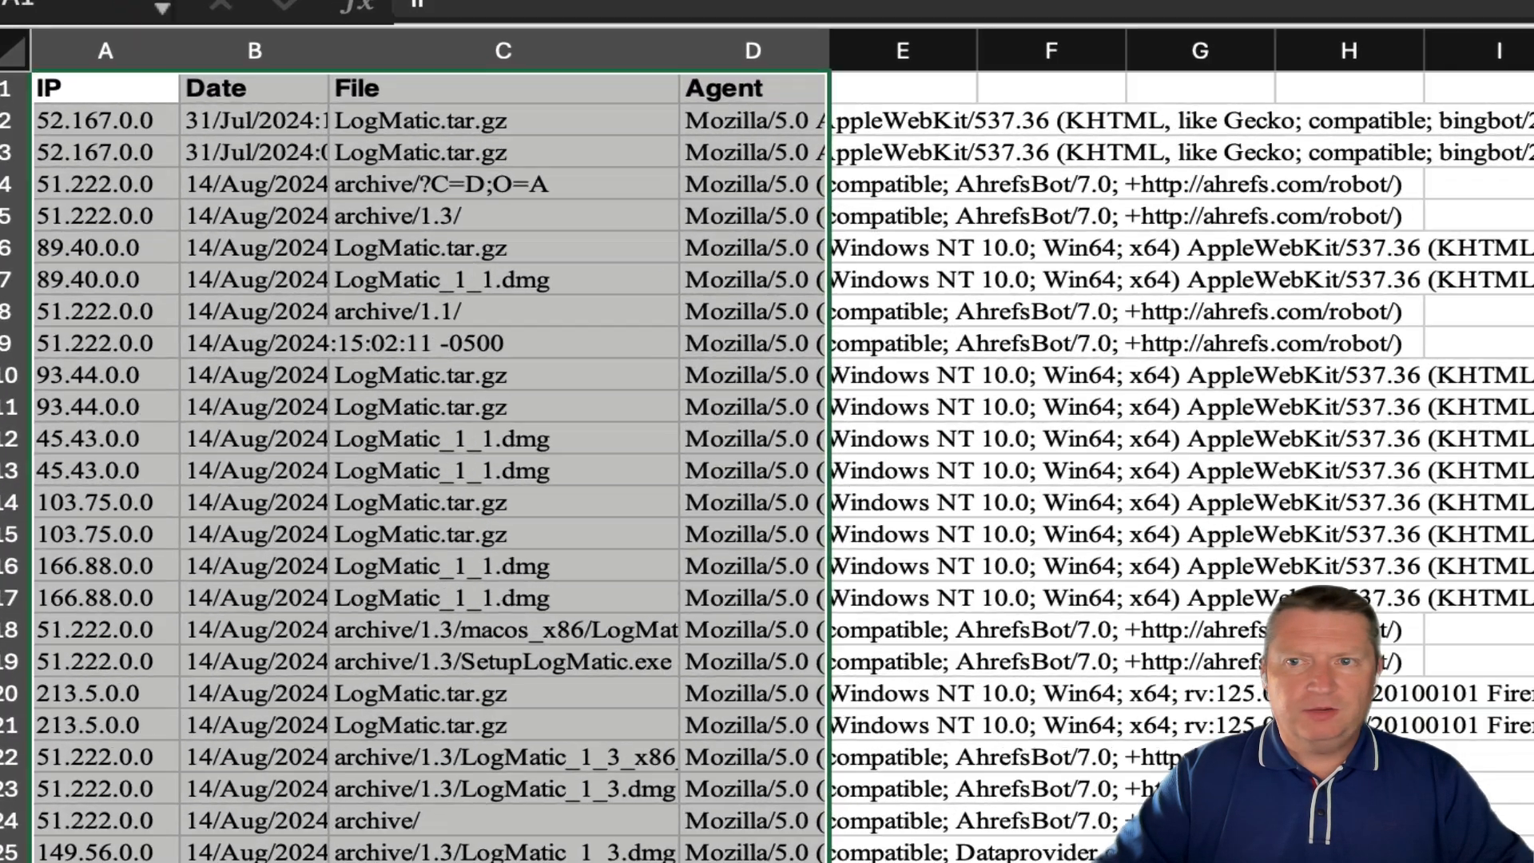
- Scroll down and back up through the pasted Downloads rows in Book1
scroll(767, 467, "down", 20)
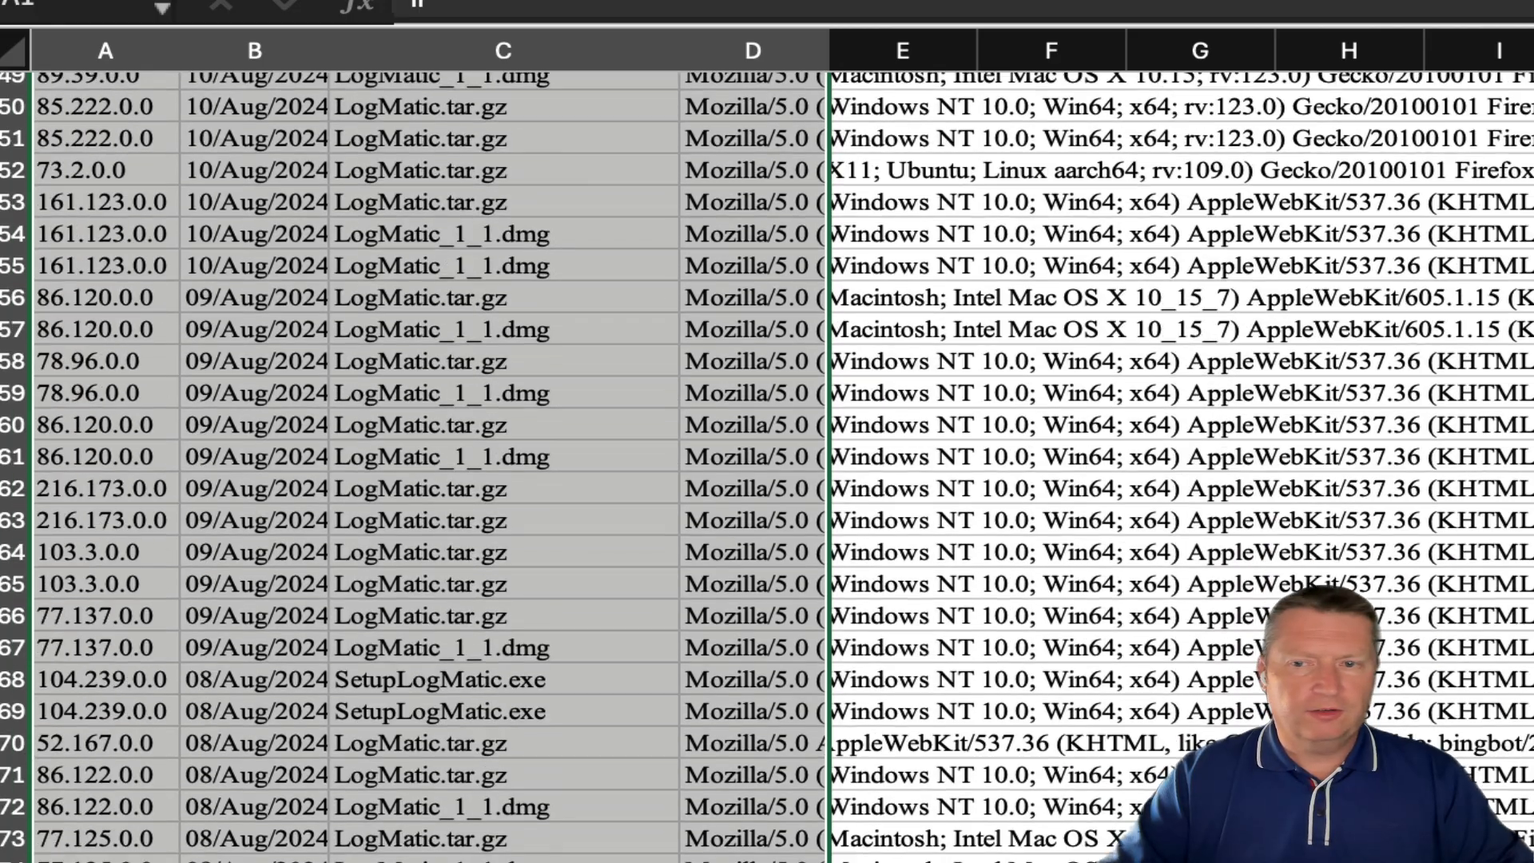
scroll(767, 468, "up", 20)
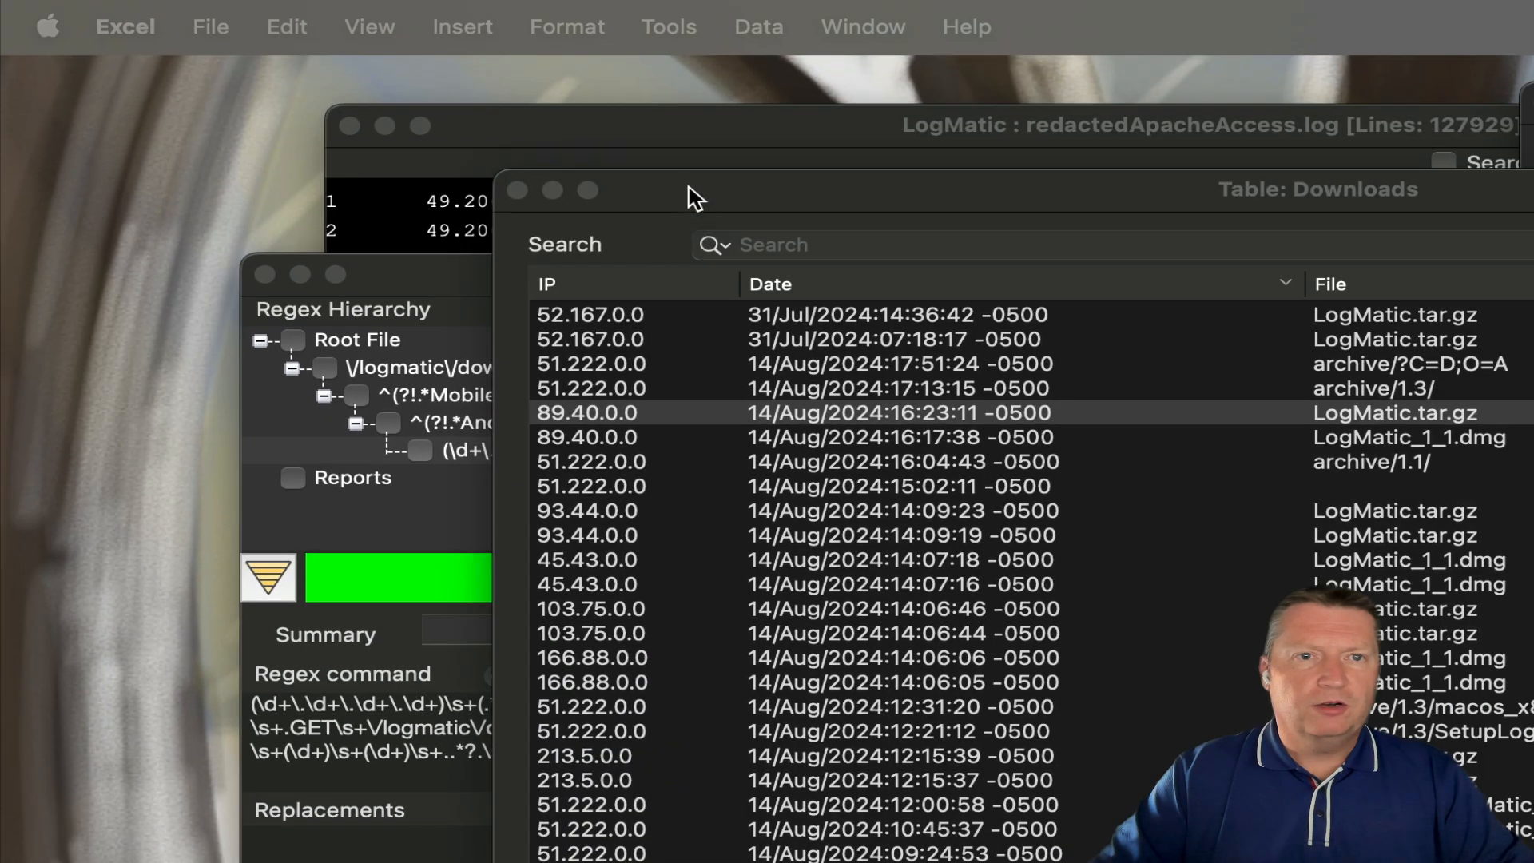
- Back in LogMatic, close the Table: Downloads window and collapse the $1 mapping
left_click(695, 195)
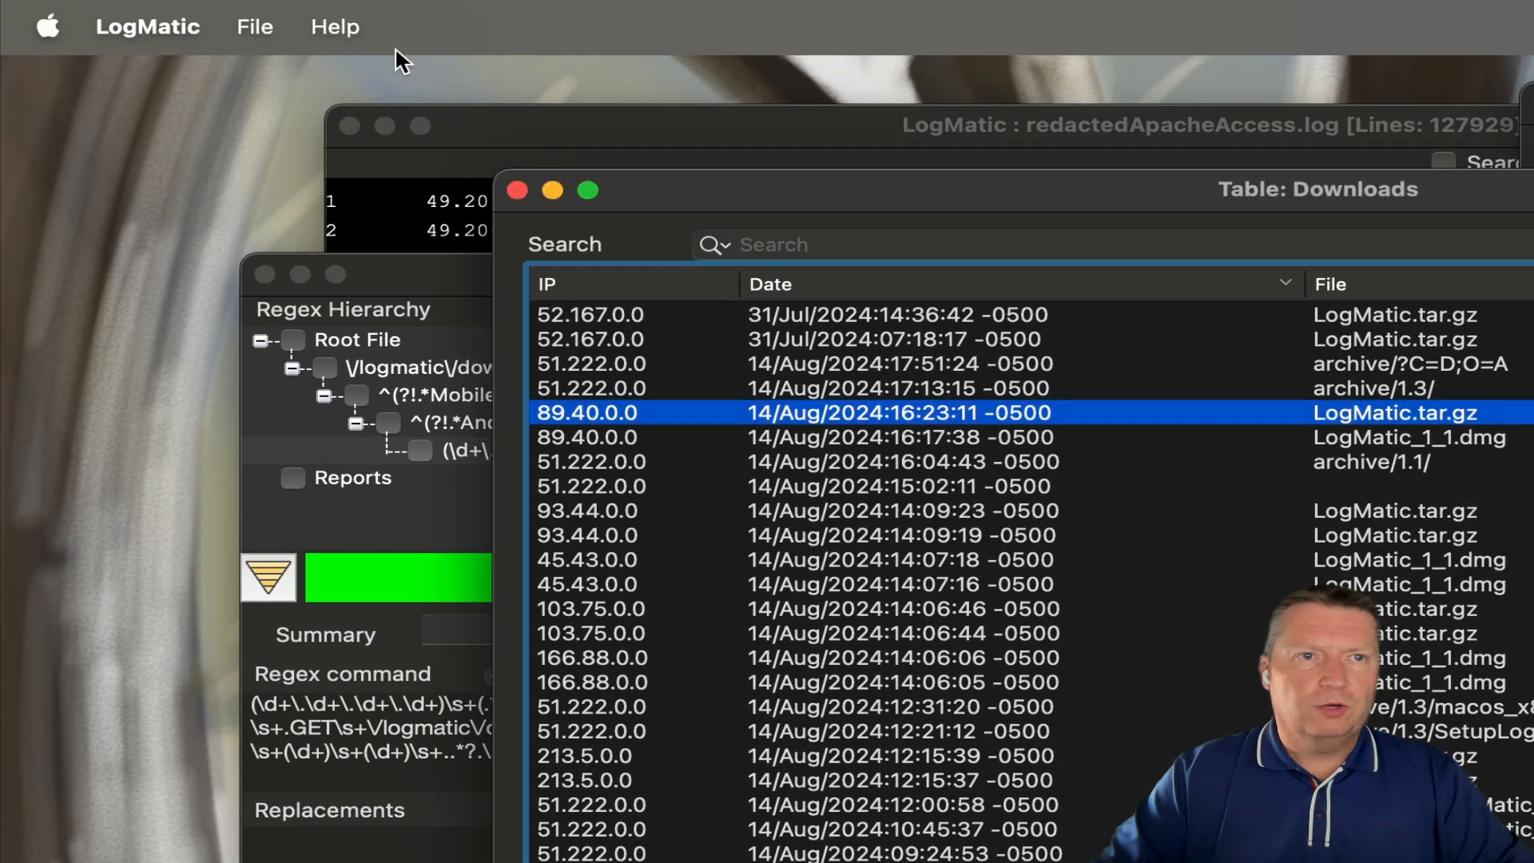
left_click(256, 27)
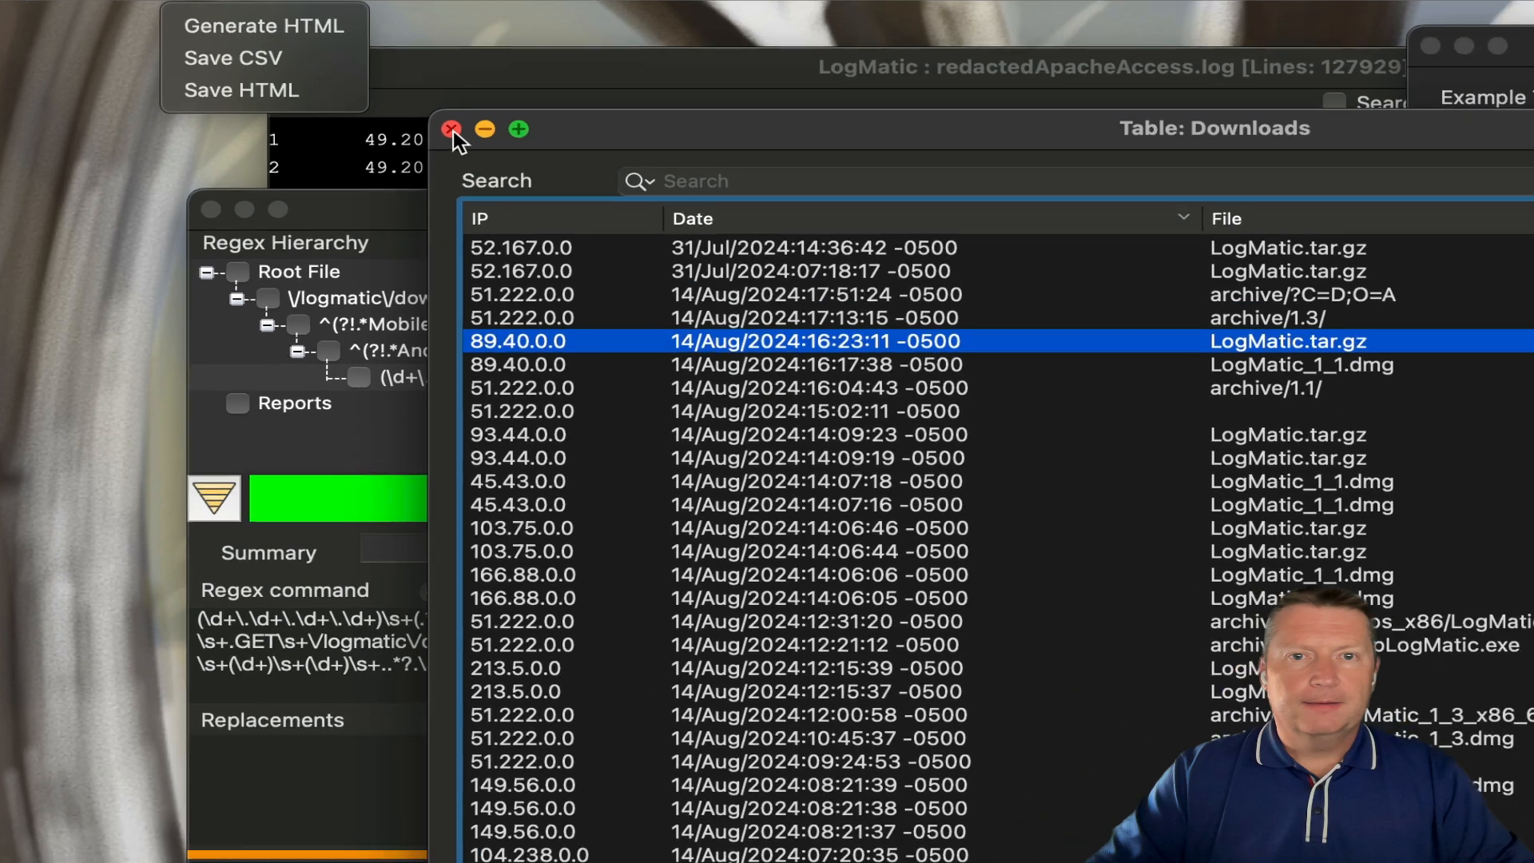
left_click(517, 191)
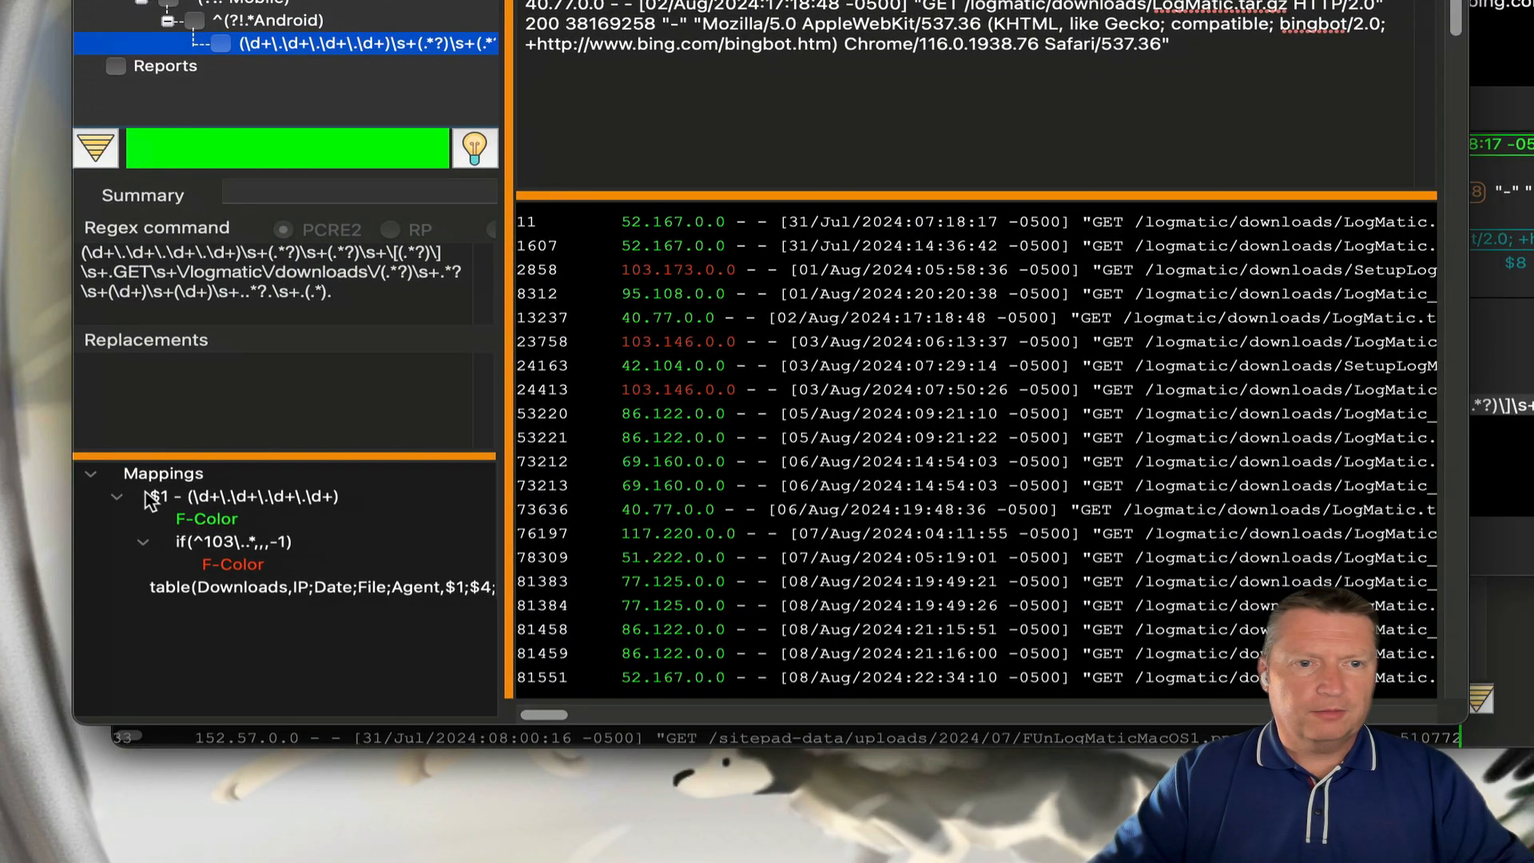
left_click(118, 495)
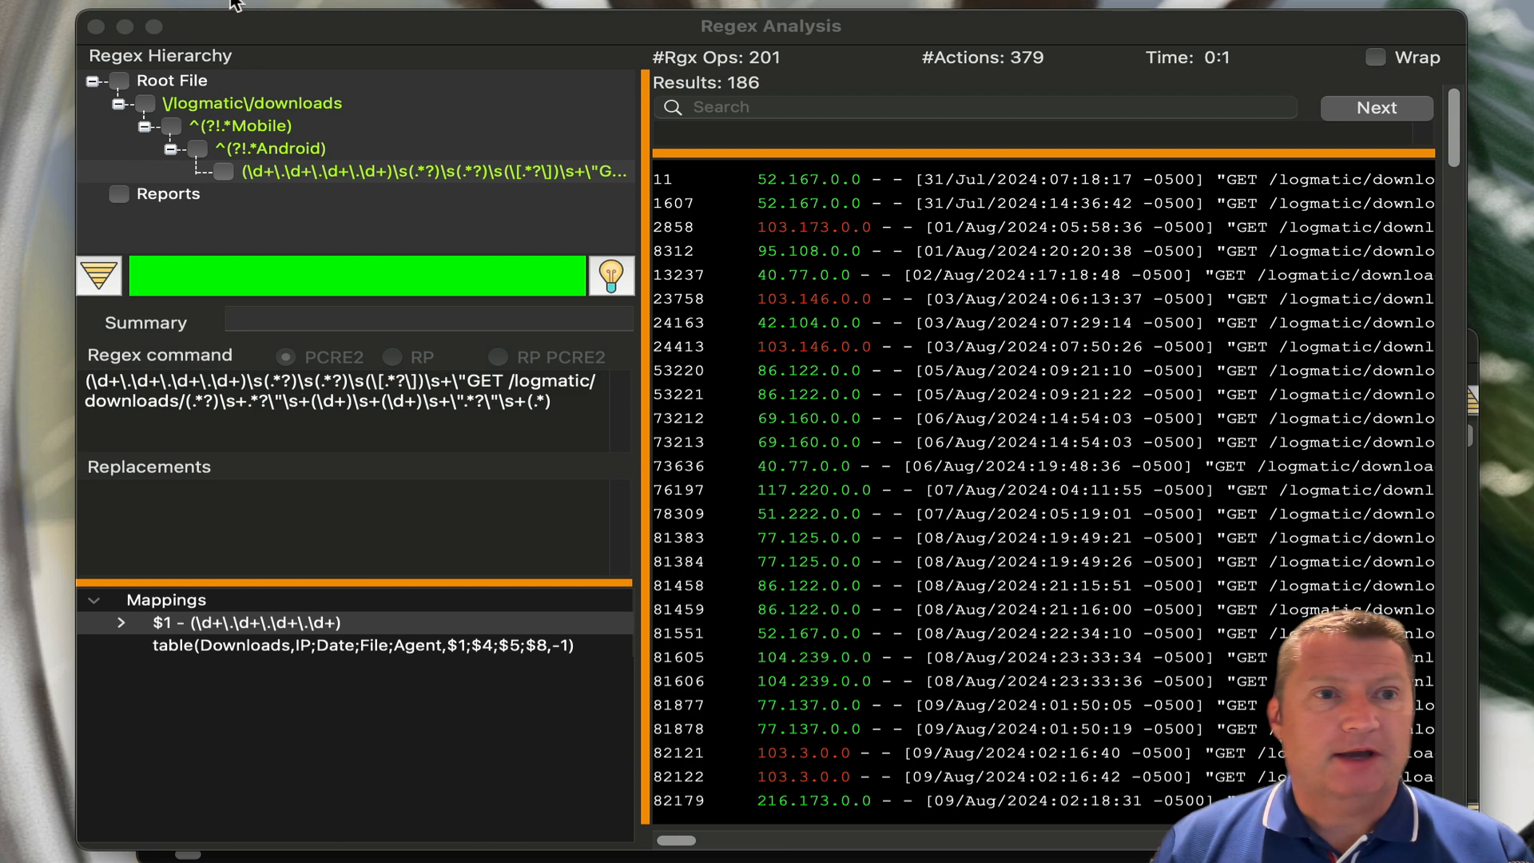
- Save the search as logamaticdownloads.xml in Examples, then close the Regex Analysis window
left_click(391, 45)
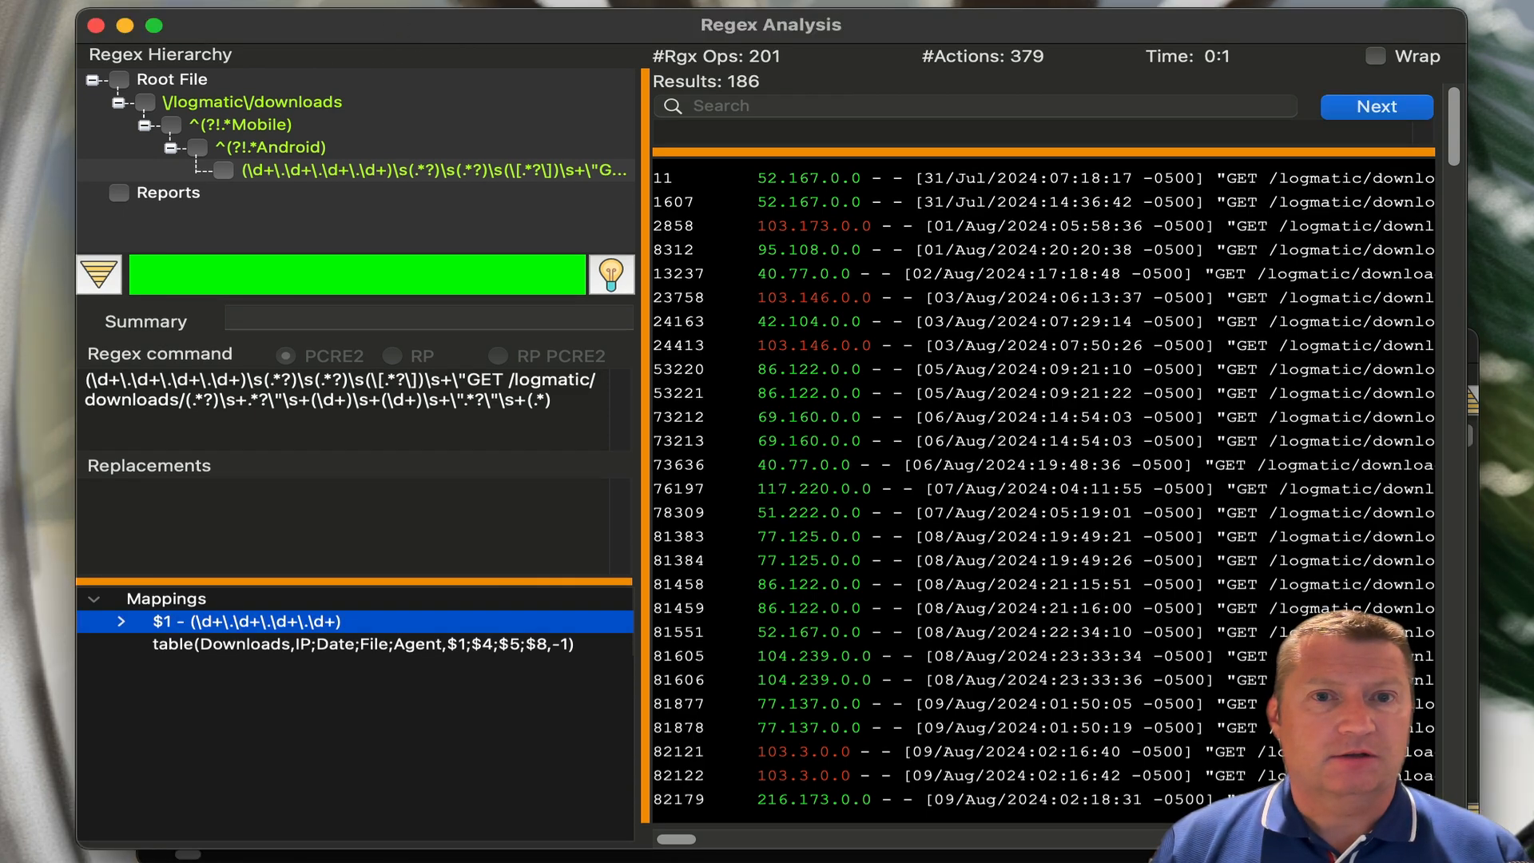
left_click(175, 16)
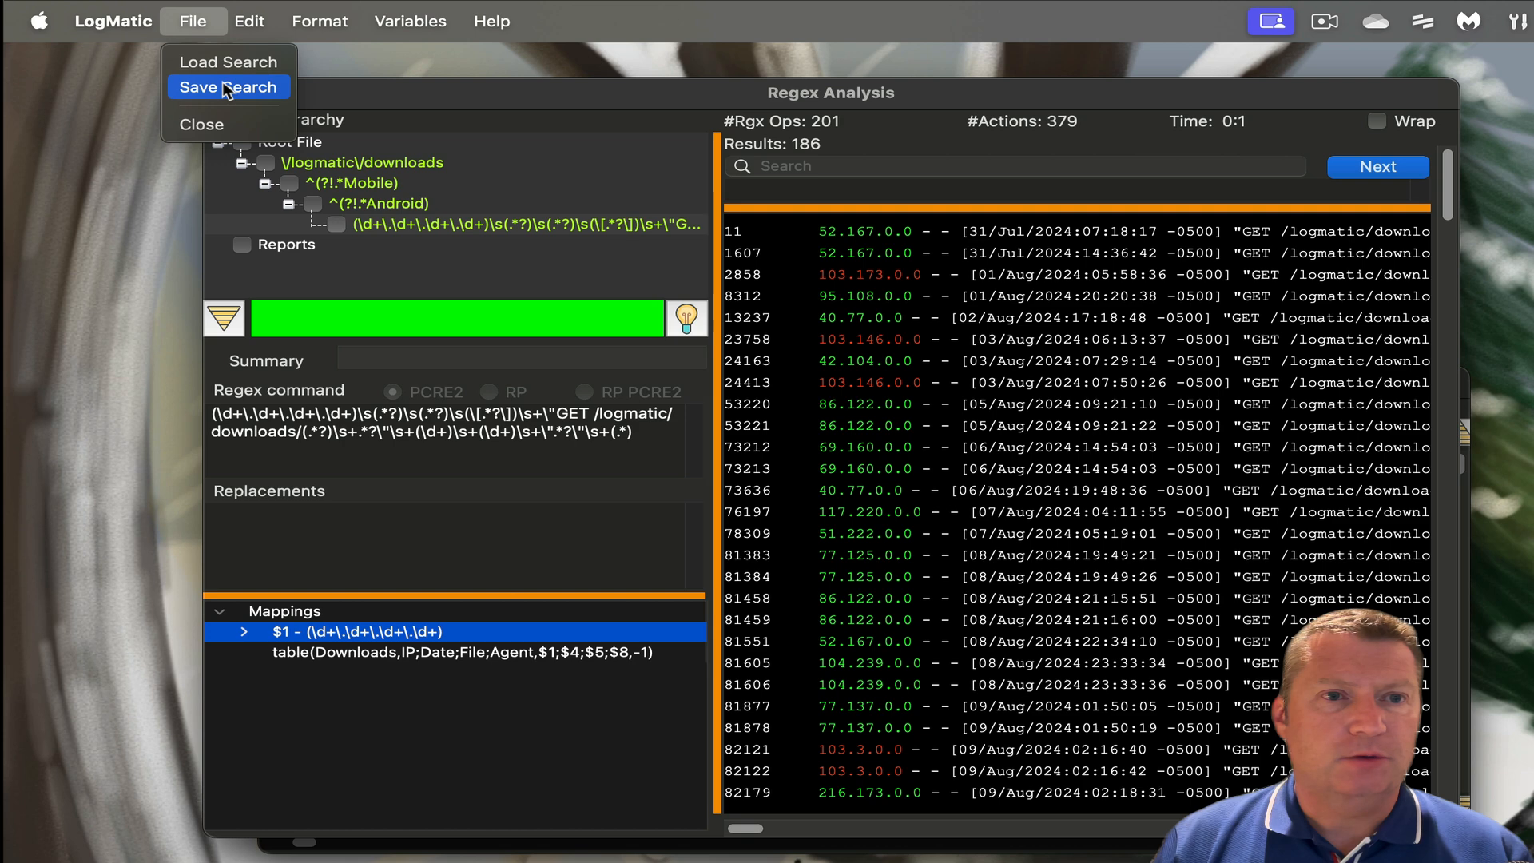
left_click(227, 88)
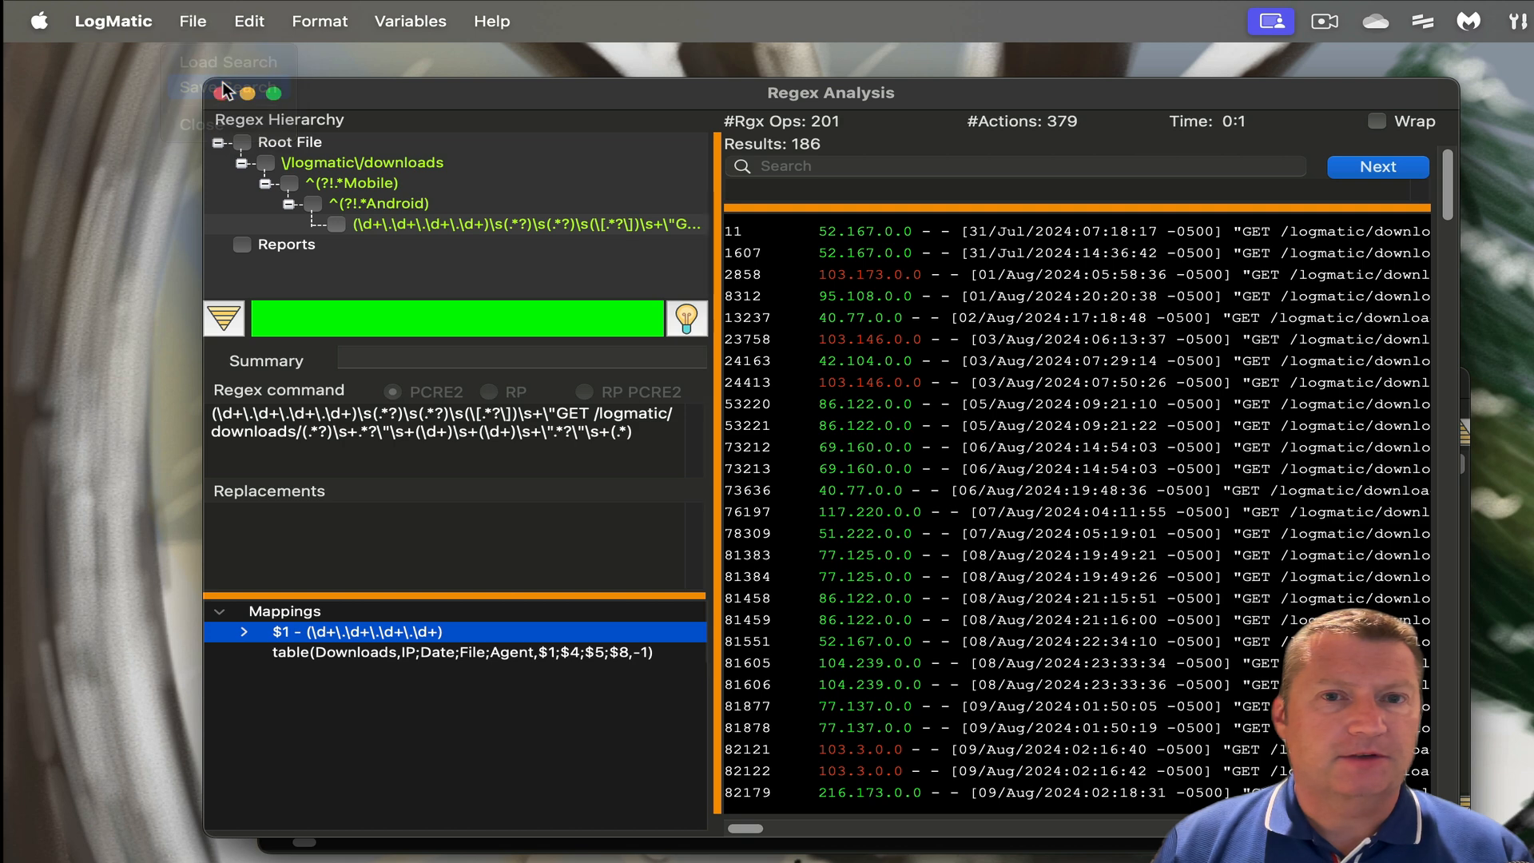
left_click(1088, 221)
left_click_drag(1087, 221, 935, 221)
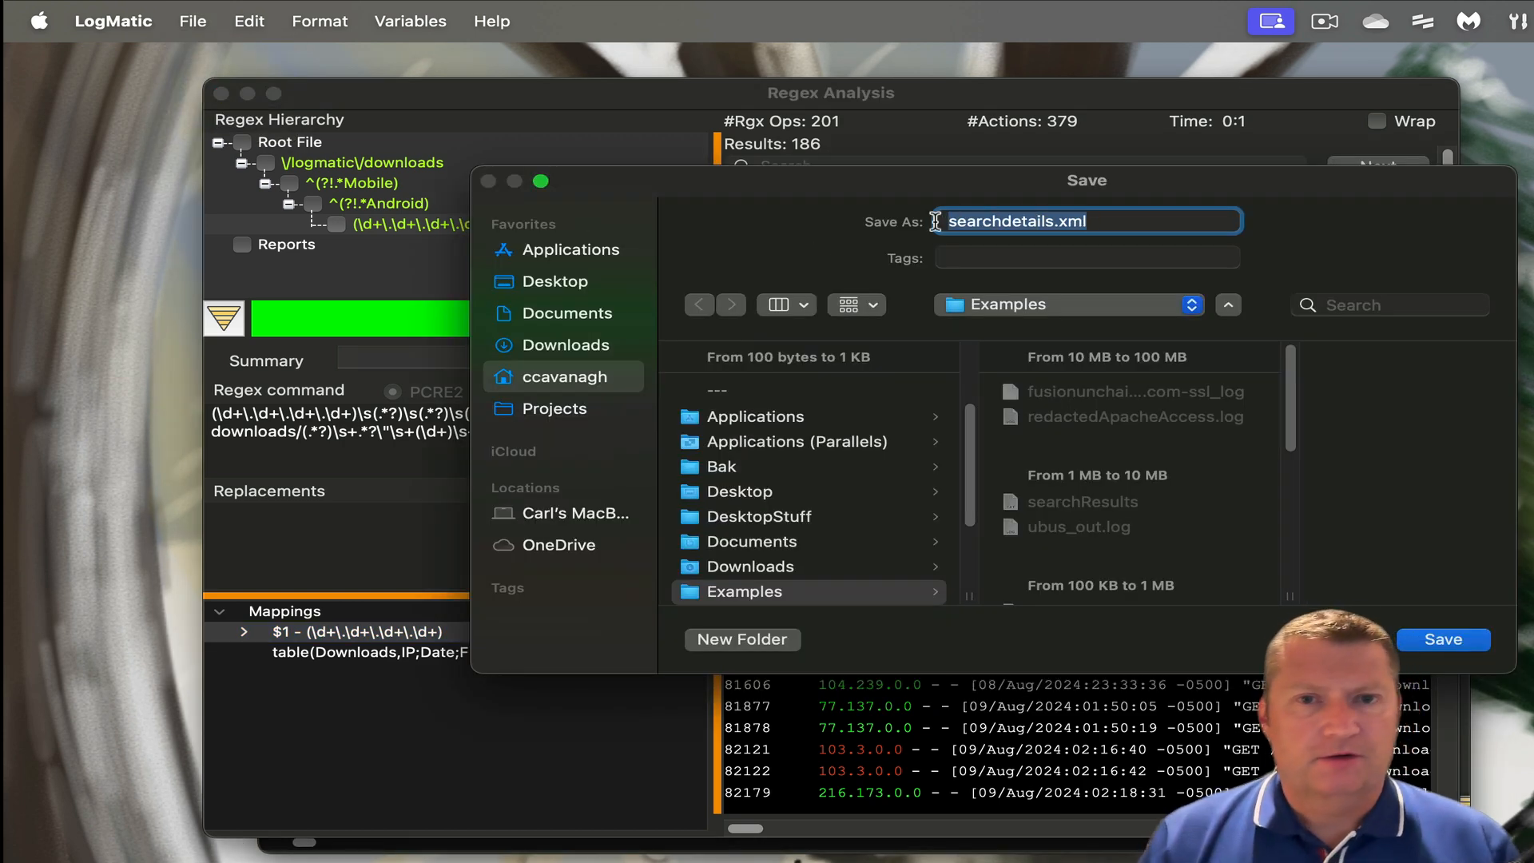
type("logamatic")
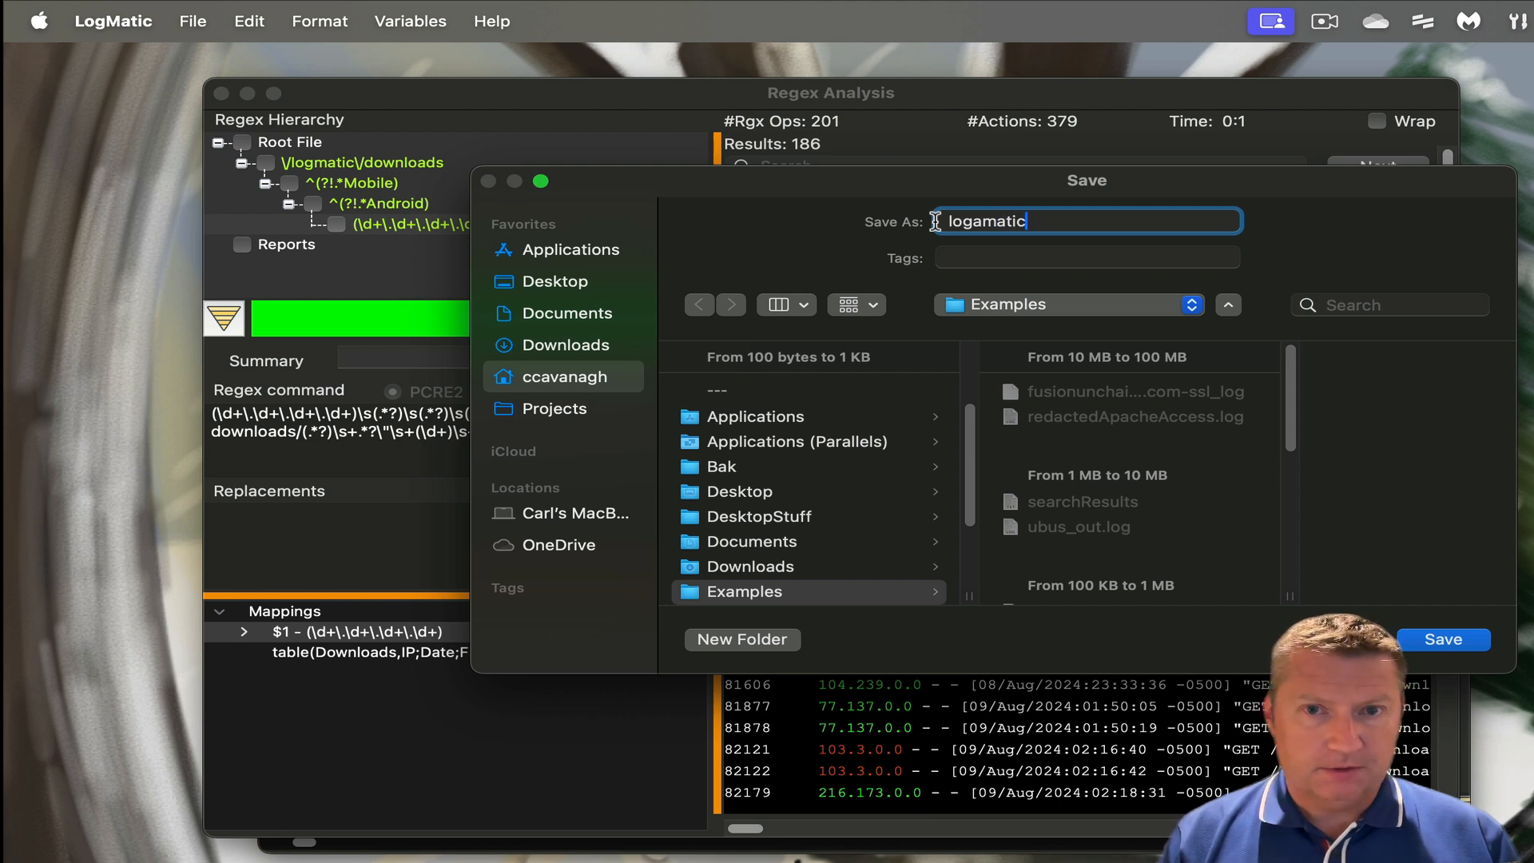
type("downloads.xml")
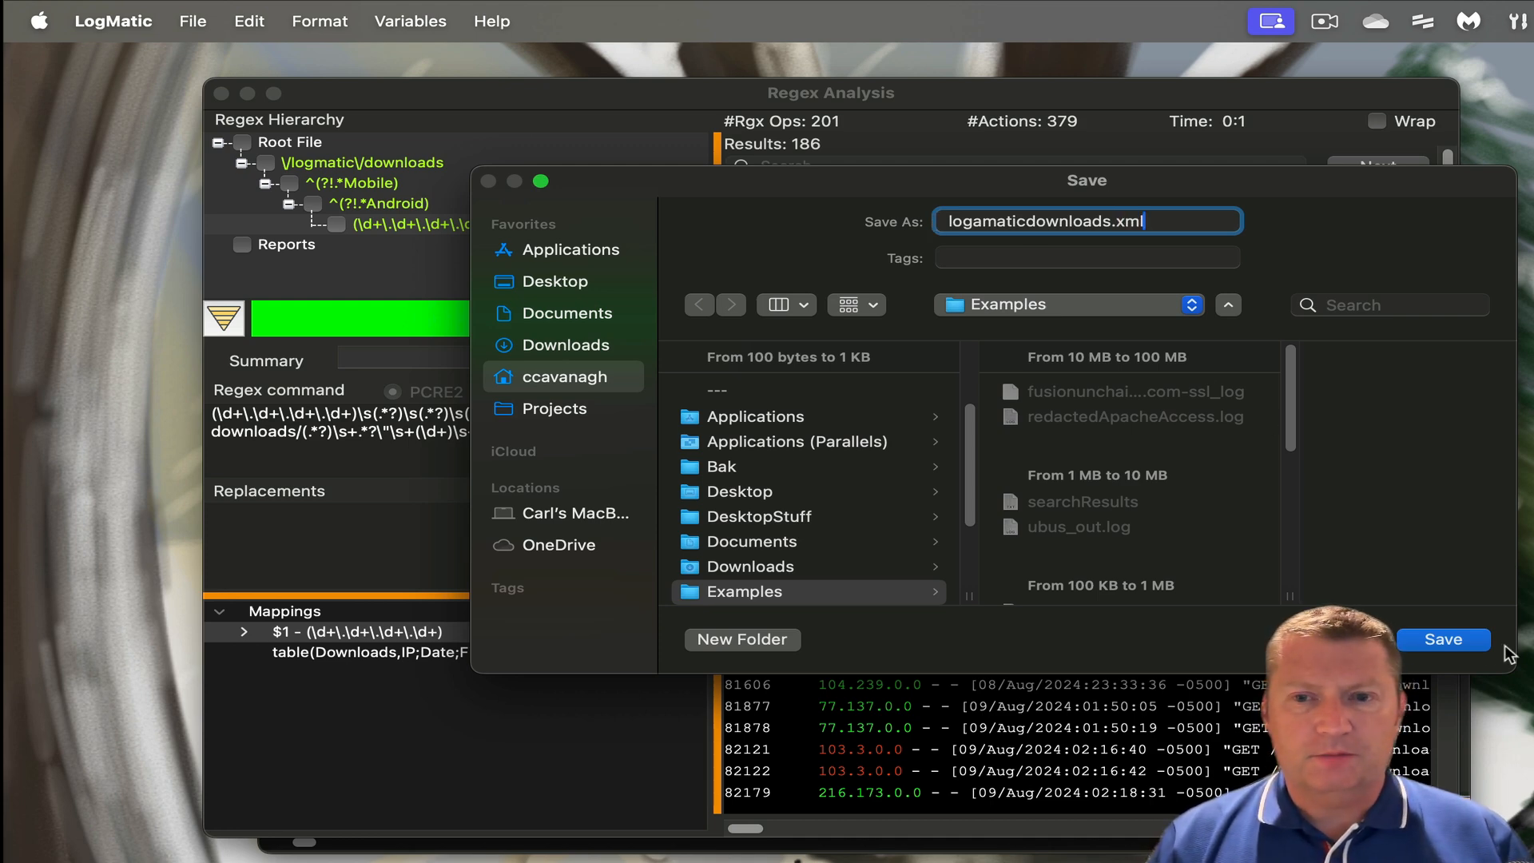
left_click(1463, 641)
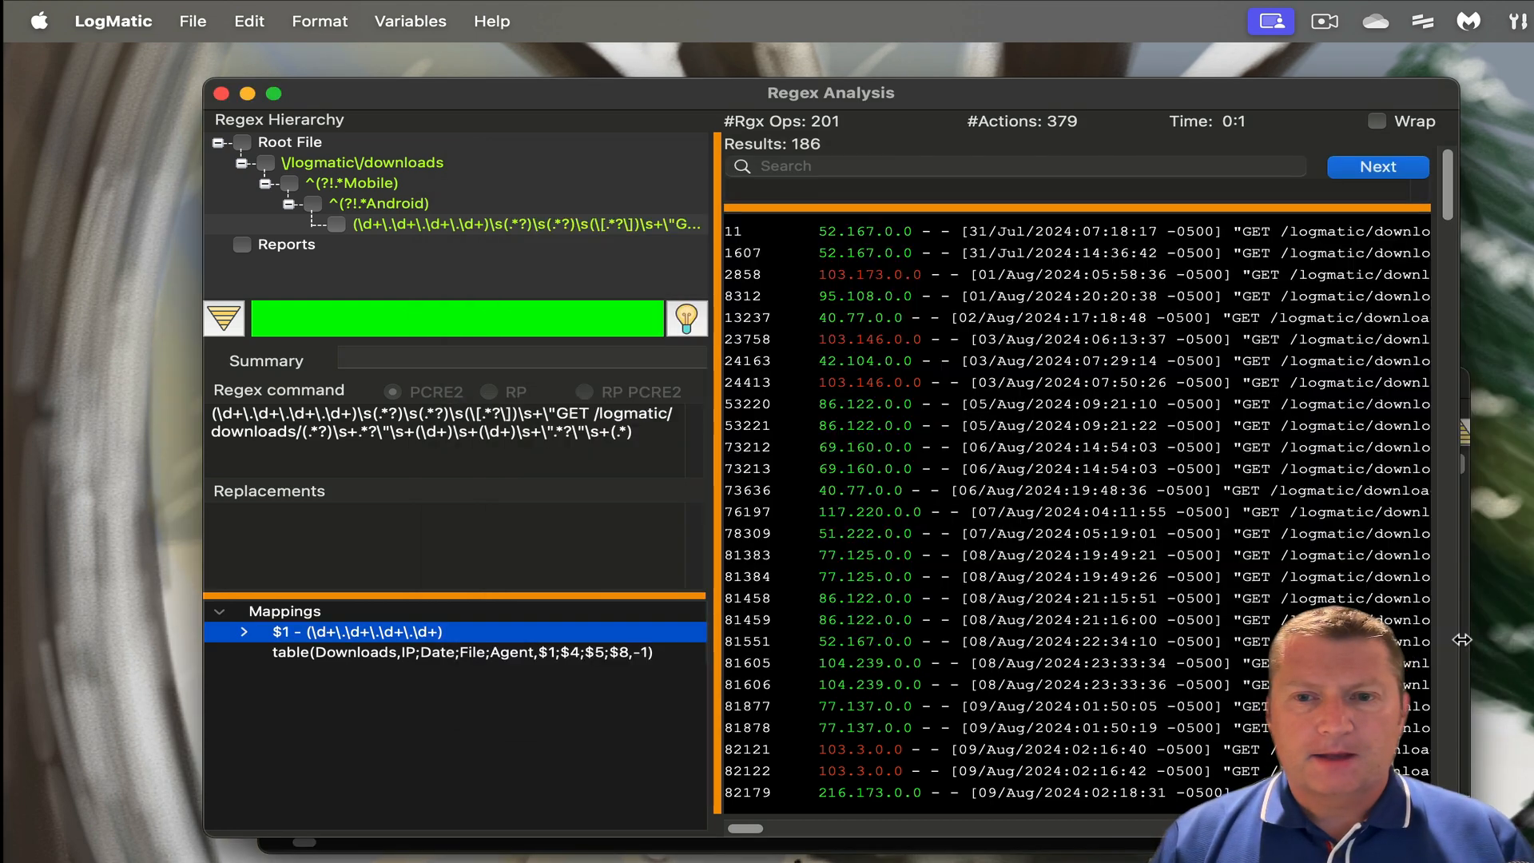
left_click(222, 95)
- Load the saved logamaticdownloads.xml search into a new regex analysis
left_click(316, 21)
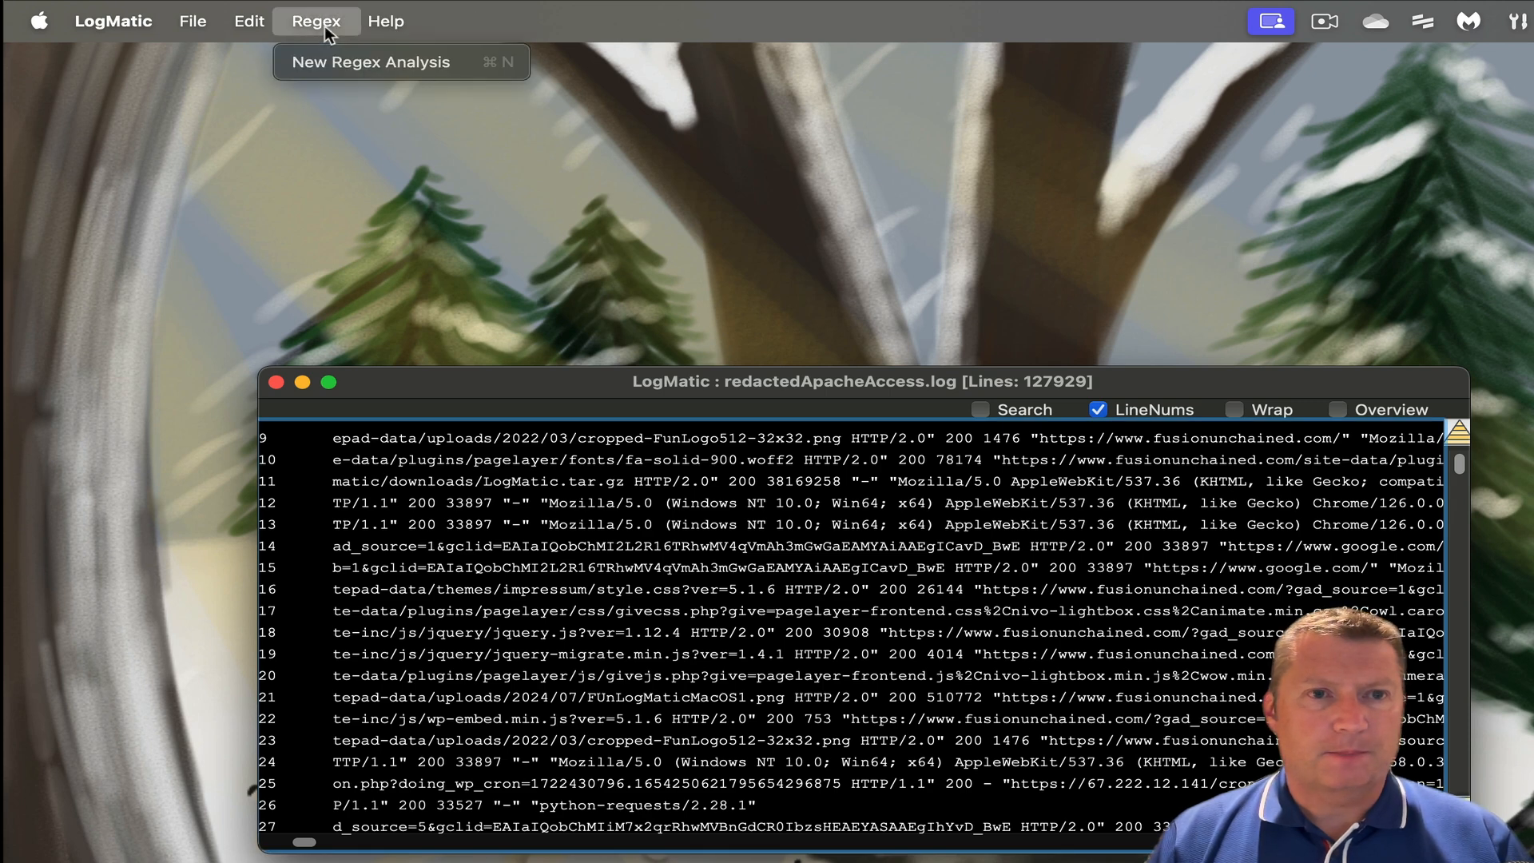
left_click(342, 58)
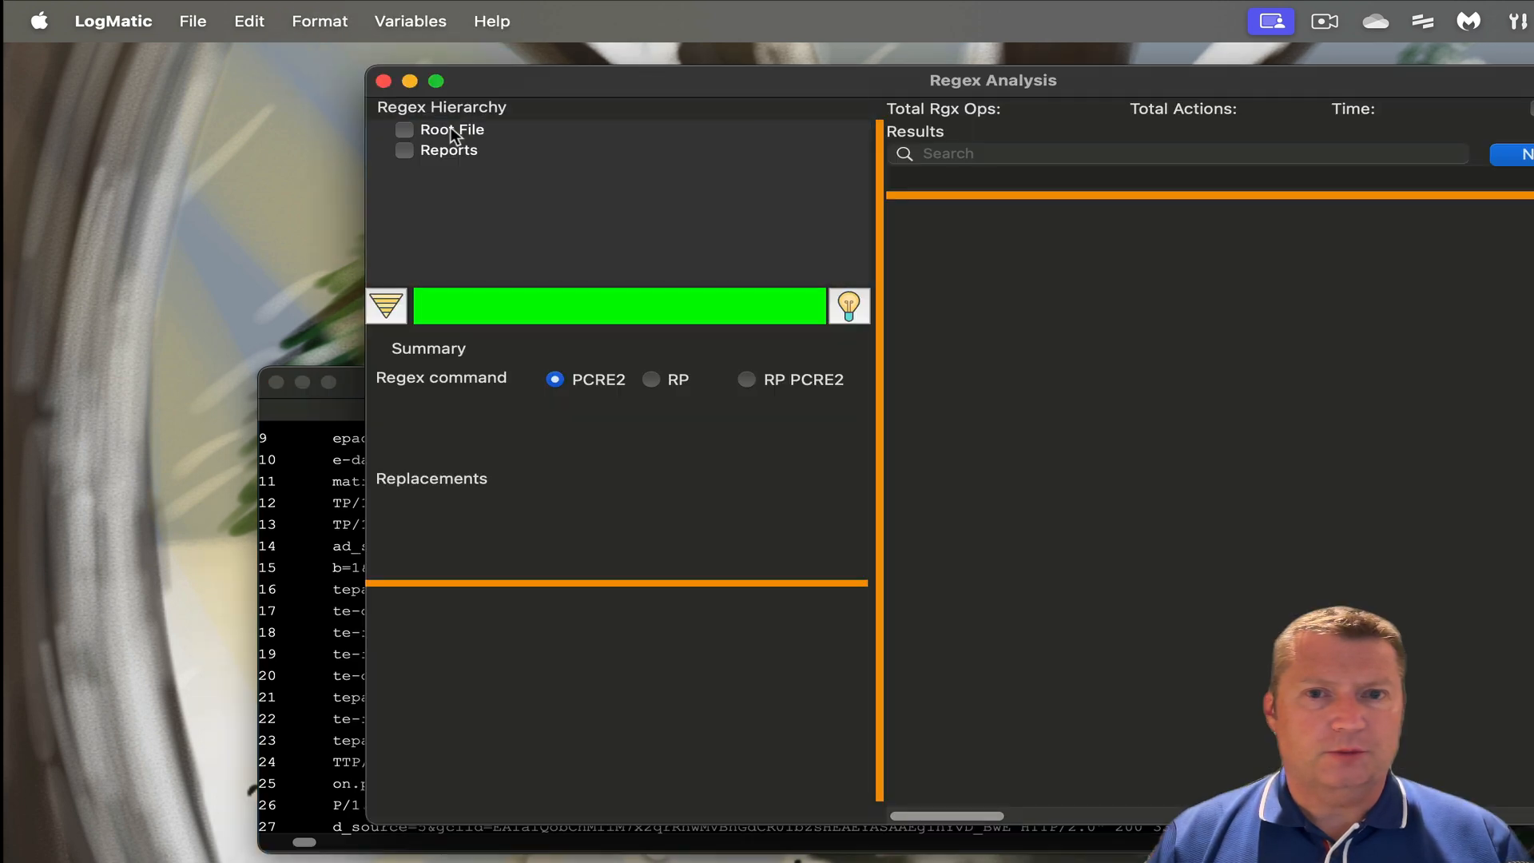
left_click(206, 17)
left_click(219, 55)
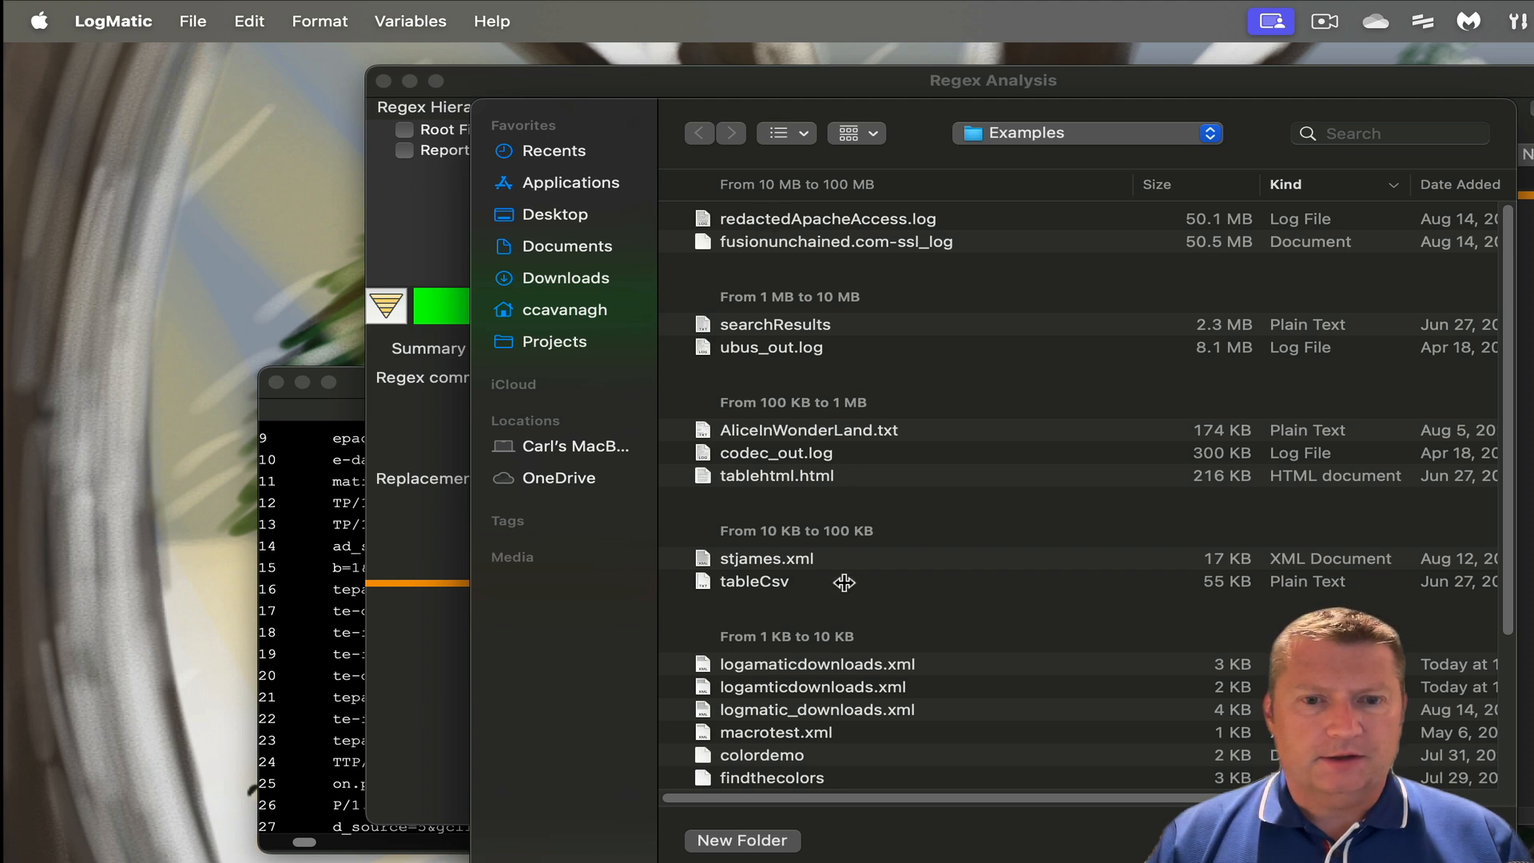
left_click(847, 664)
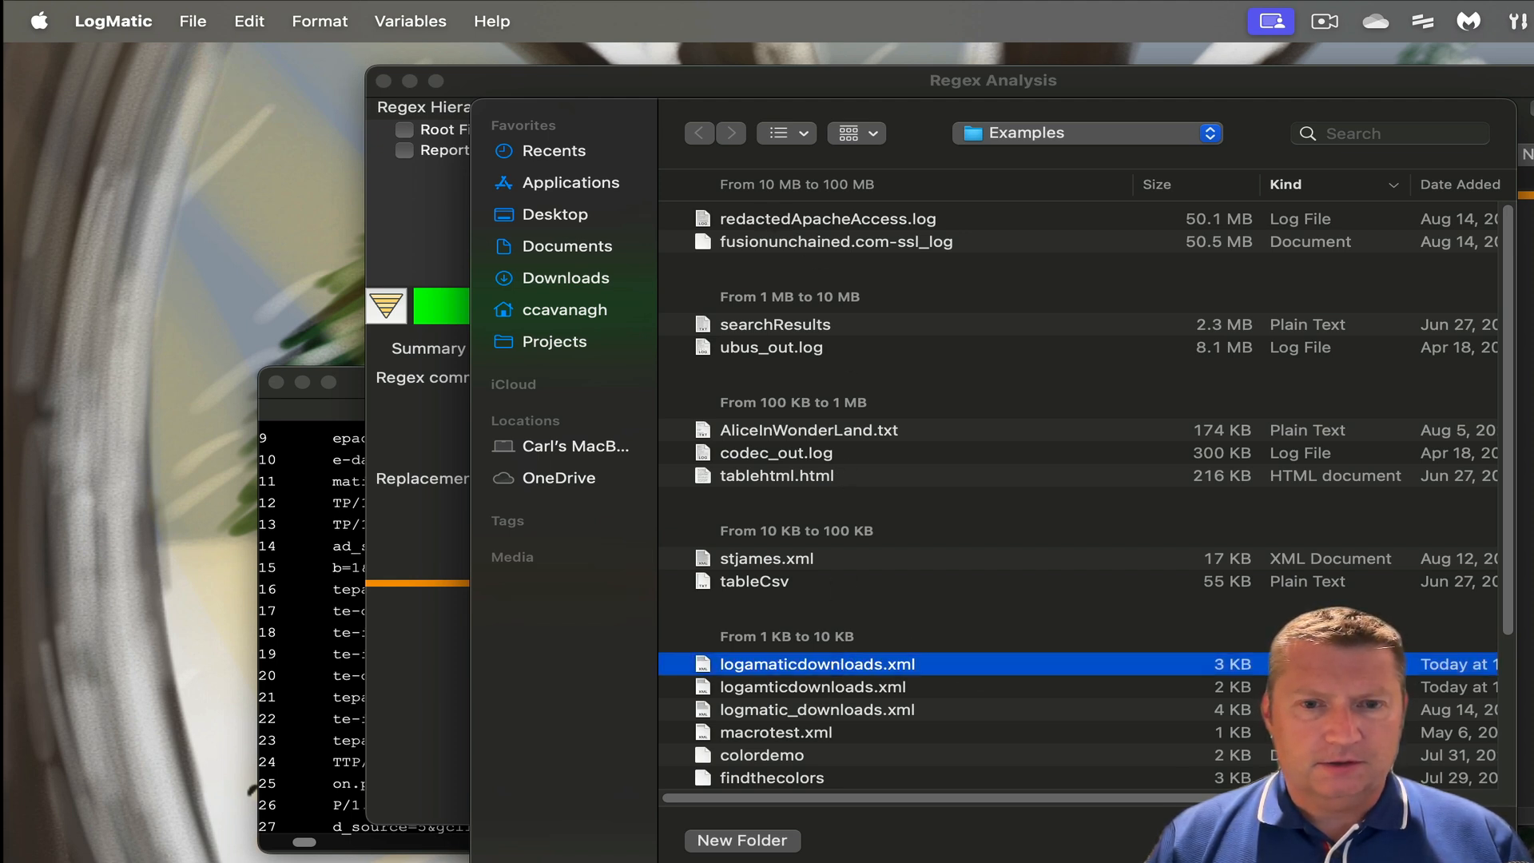
scroll(1415, 723, "right", 3)
scroll(1414, 723, "left", 3)
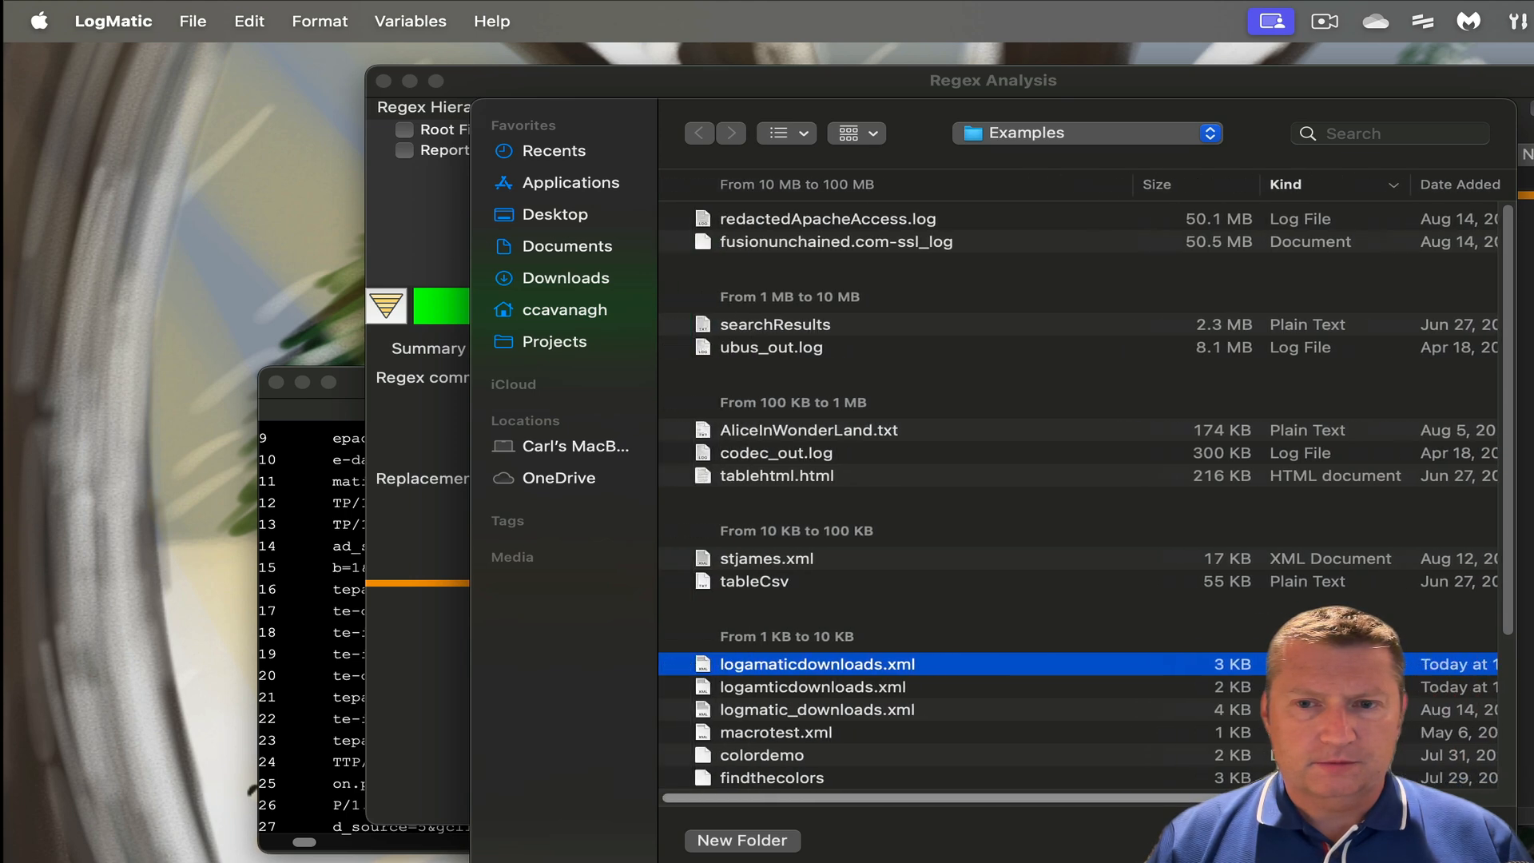
key("Return")
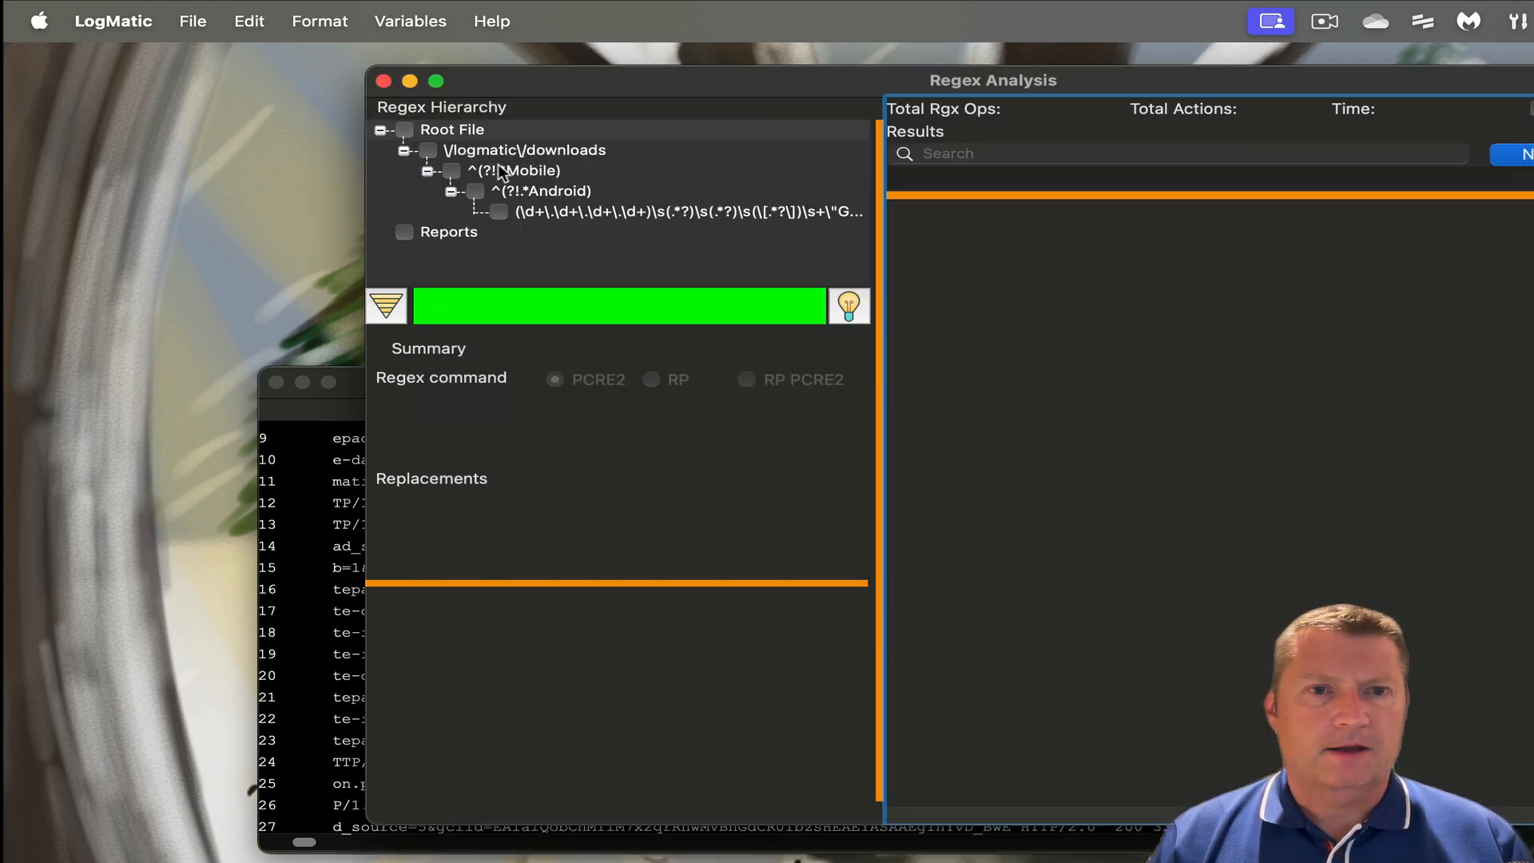
- Run the Root File and the downloads regex, getting 186 results, then close the table
right_click(455, 130)
left_click(484, 148)
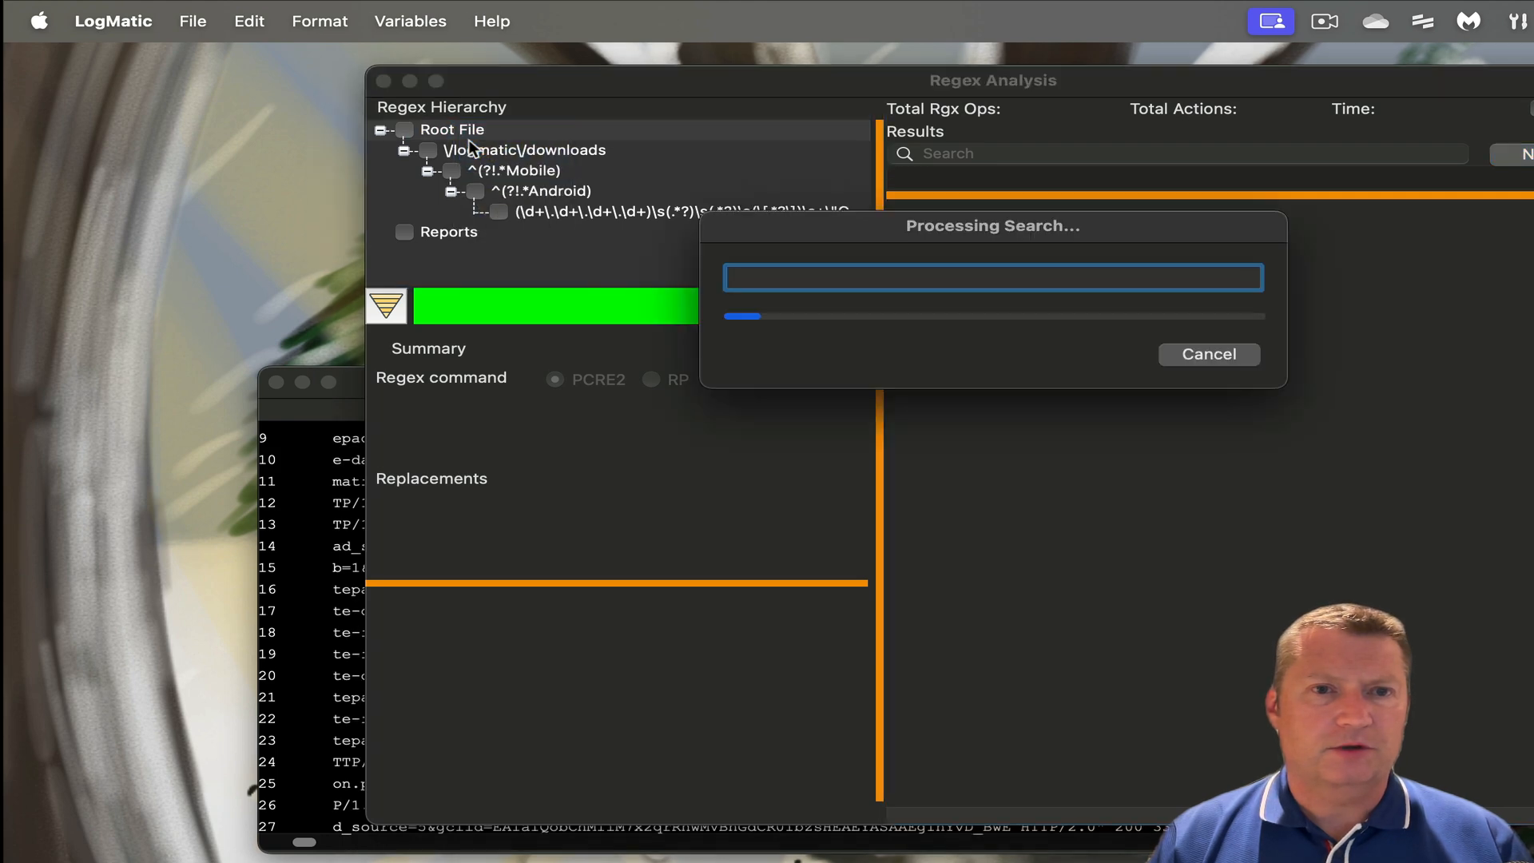
left_click(520, 156)
left_click(521, 170)
left_click(528, 187)
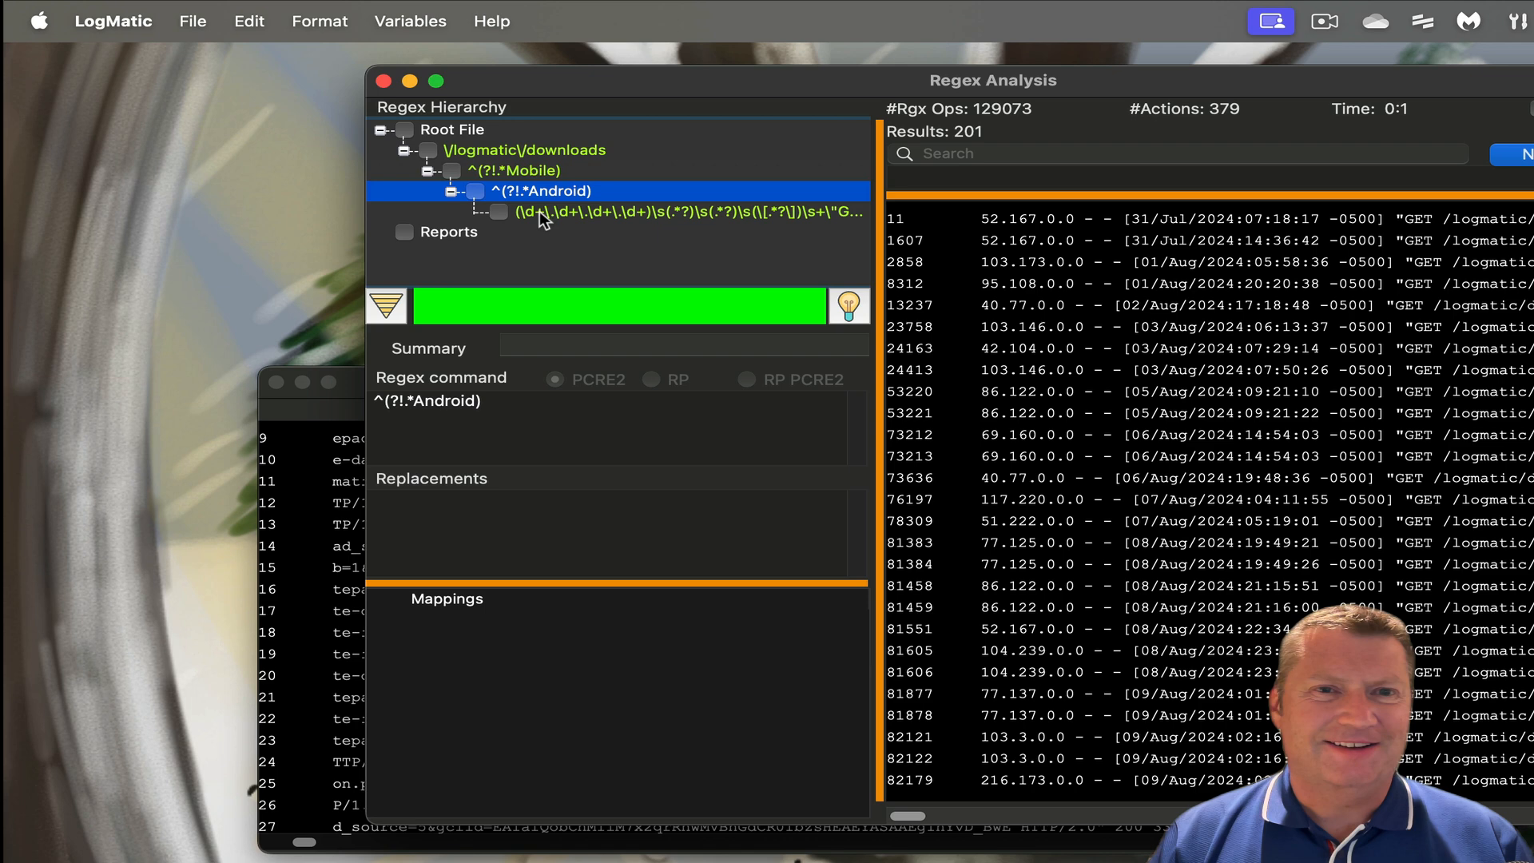
left_click(539, 211)
right_click(539, 211)
left_click(588, 235)
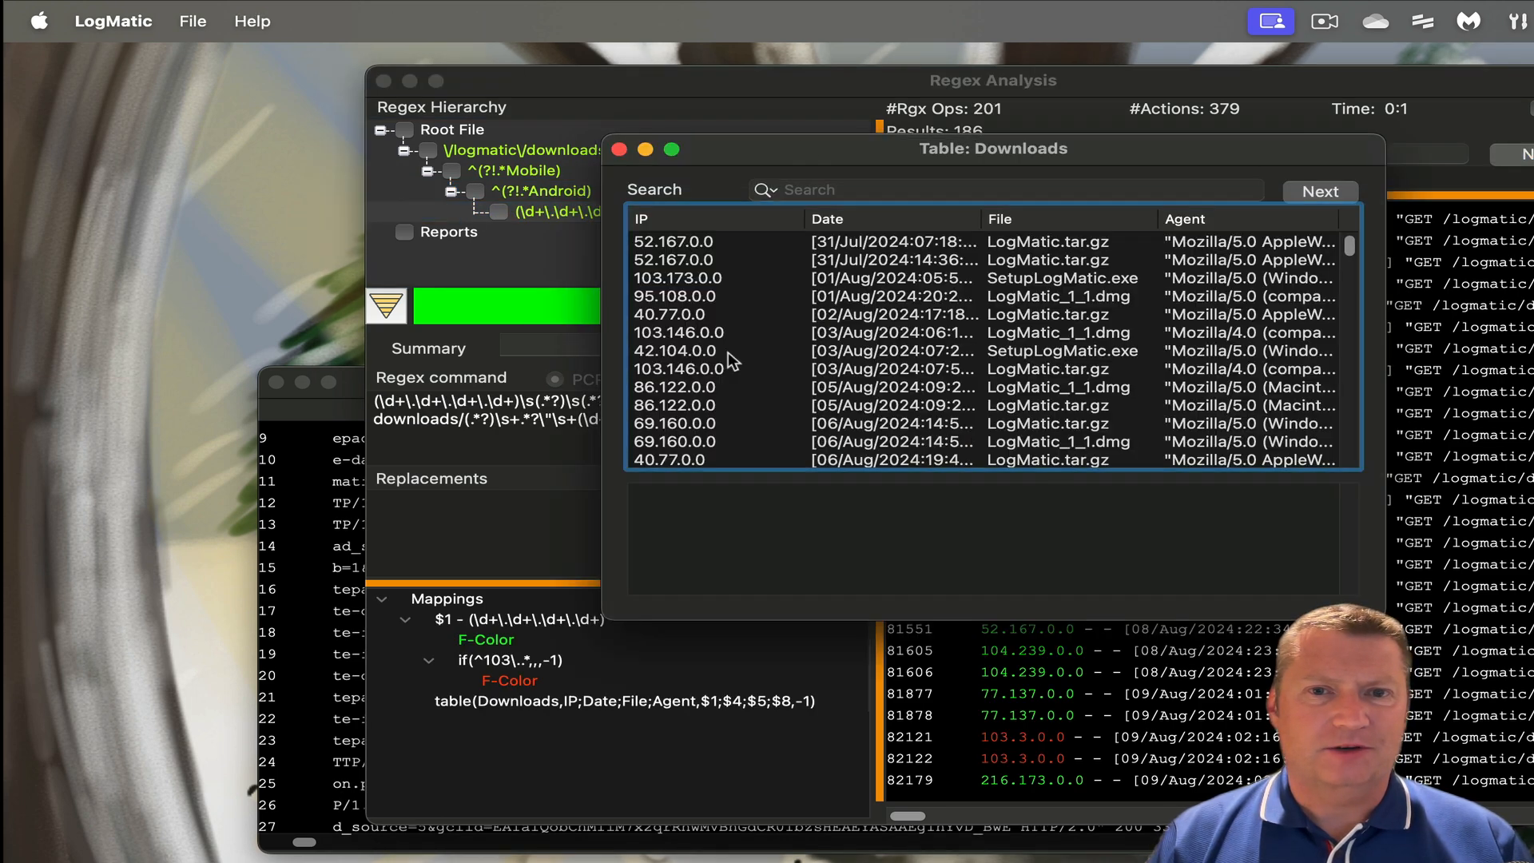
left_click(619, 148)
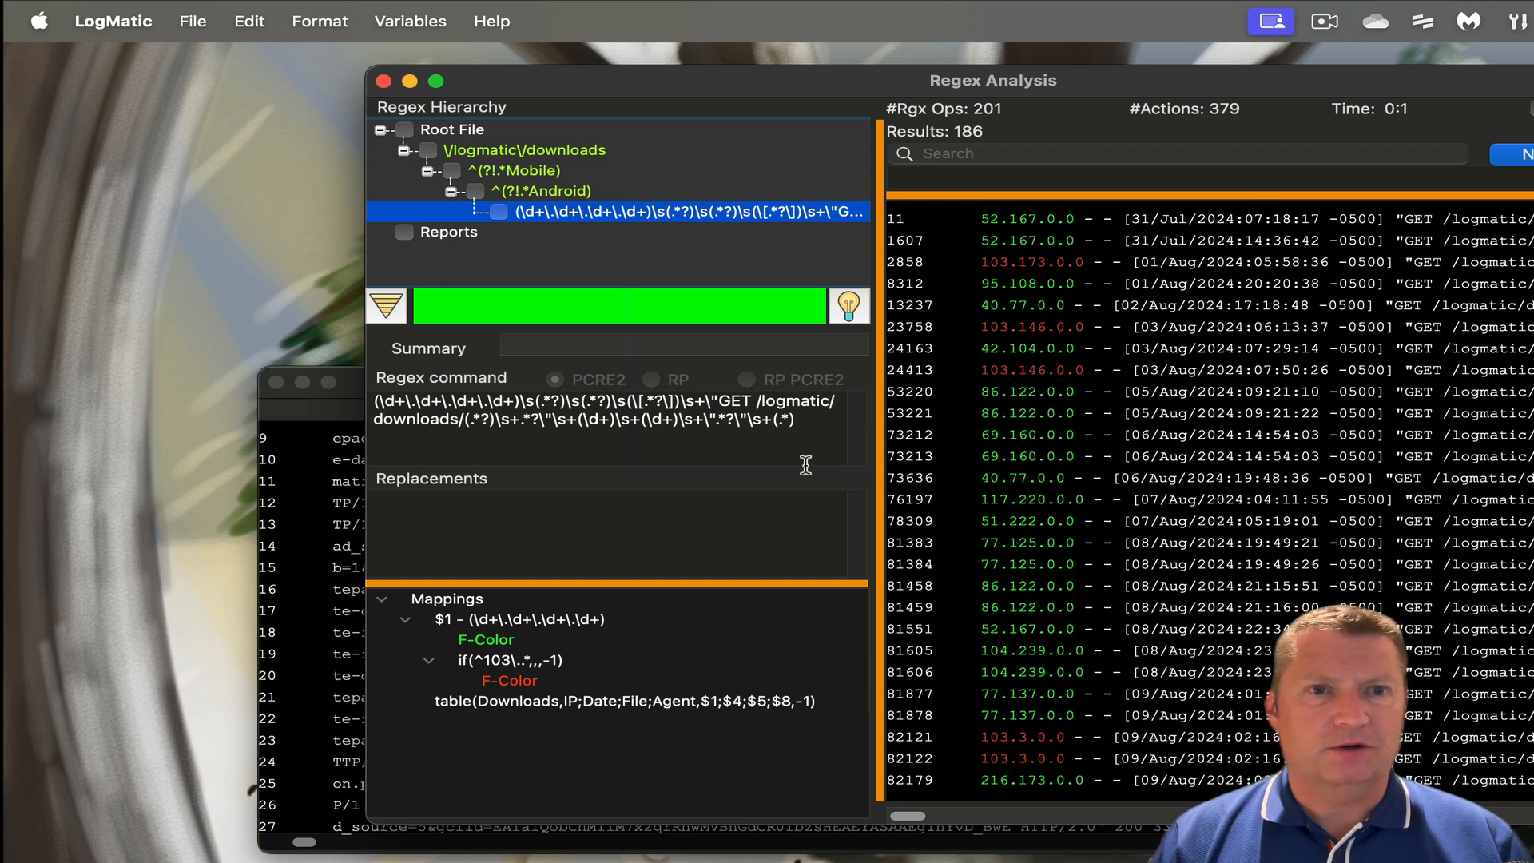
- Start another new regex analysis from the log window
left_click(360, 382)
left_click(317, 22)
left_click(332, 50)
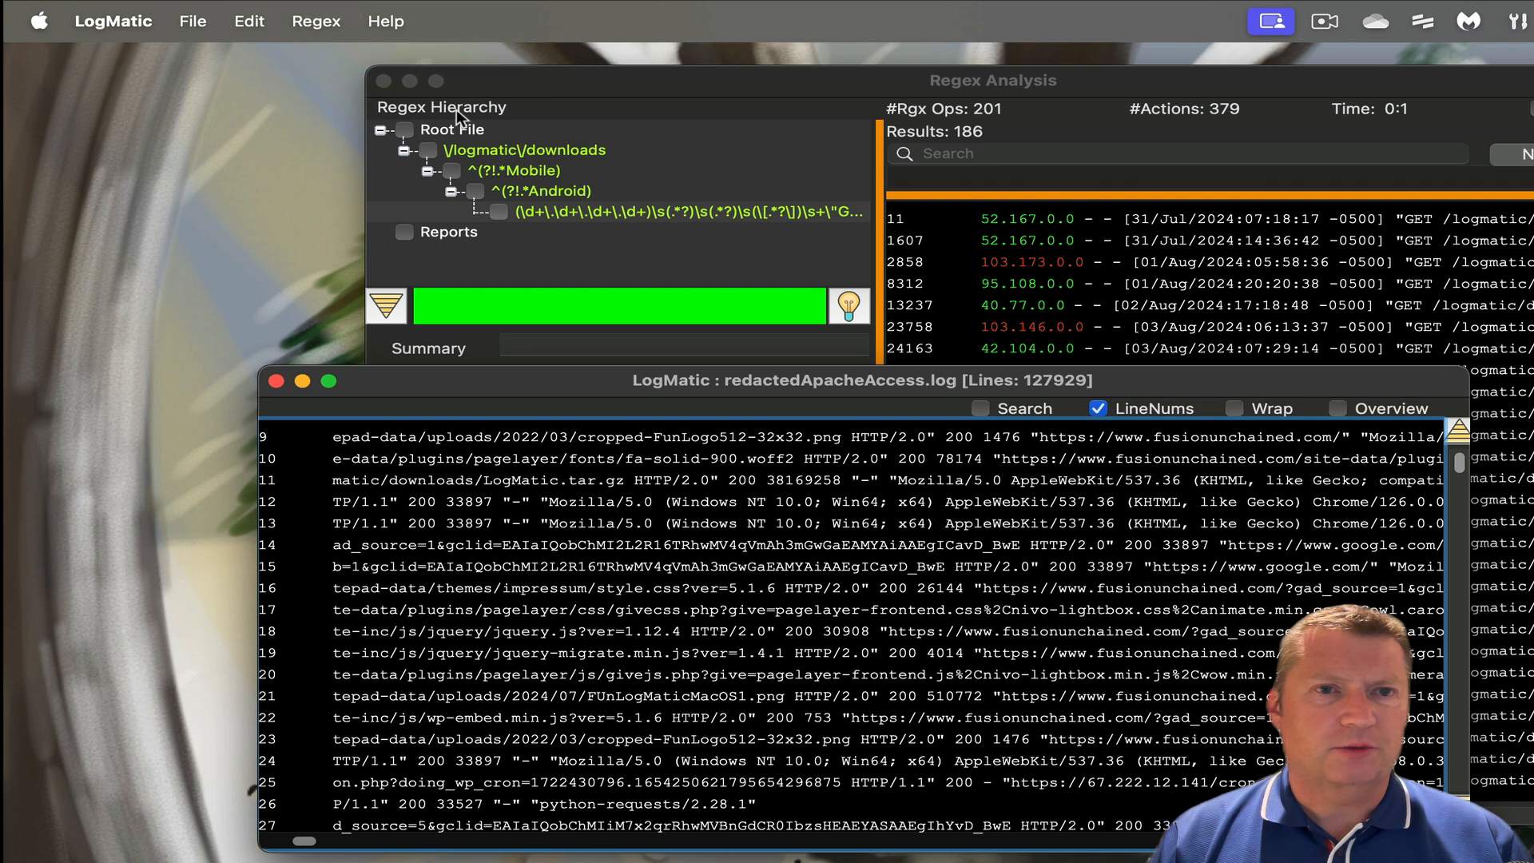
- Load the logmatic_downloads.xml search into the new analysis window
left_click_drag(551, 80, 624, 225)
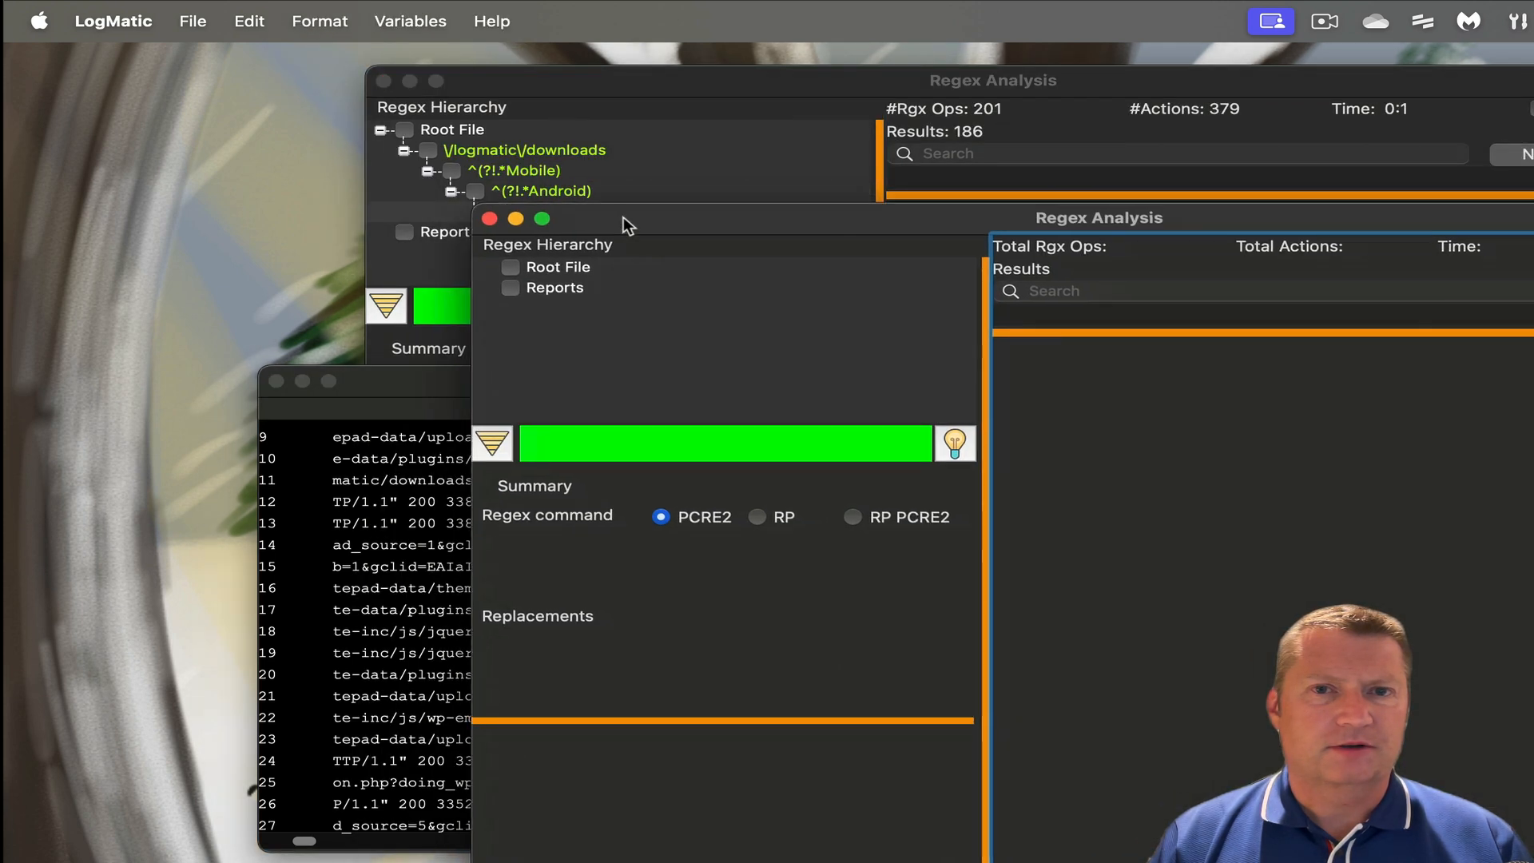
left_click(196, 22)
left_click(214, 58)
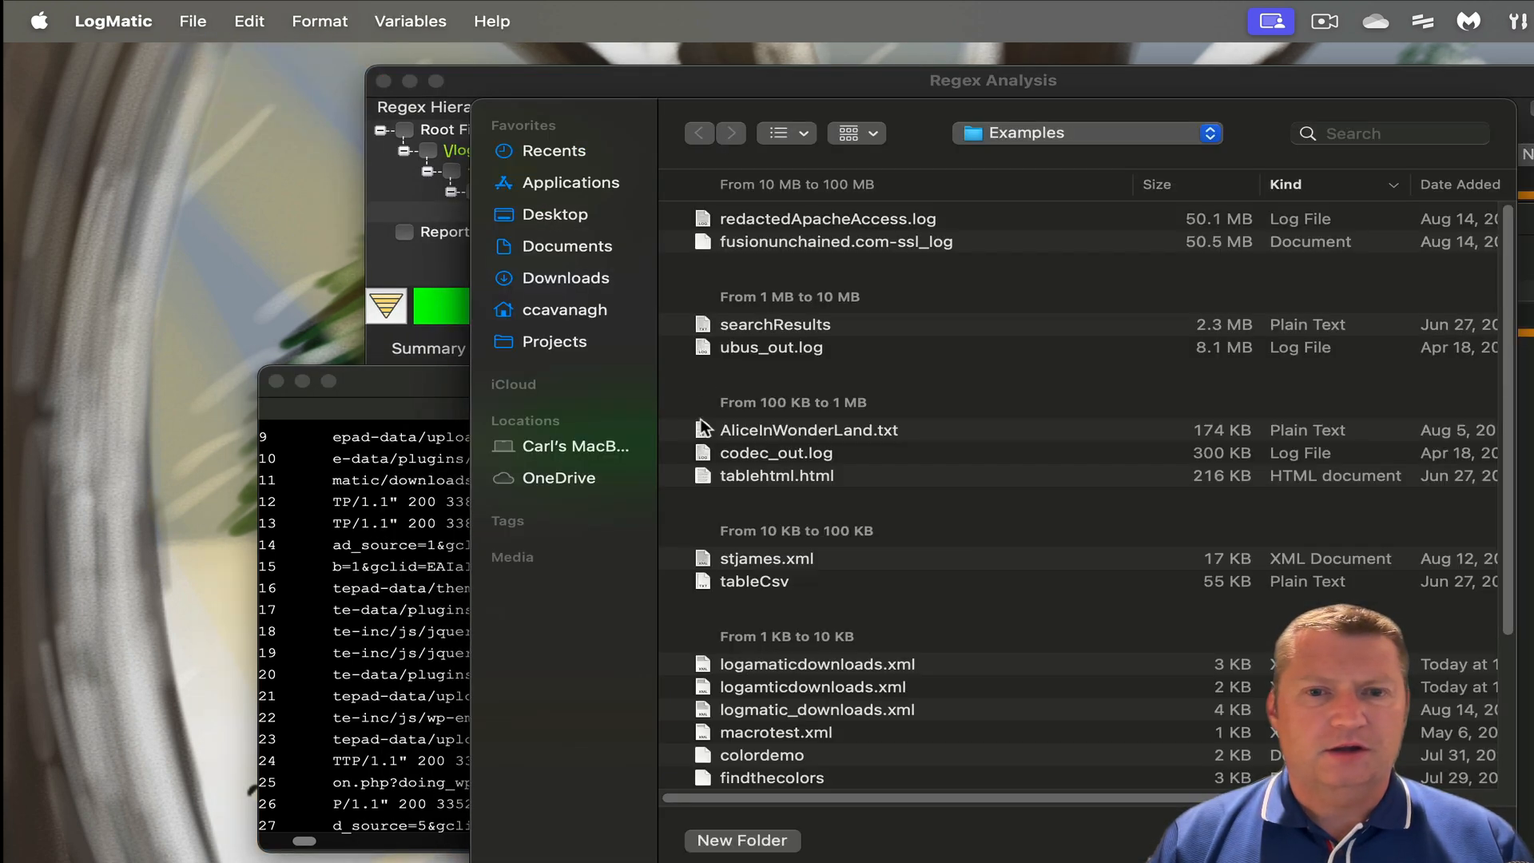
left_click(881, 711)
left_click(1457, 841)
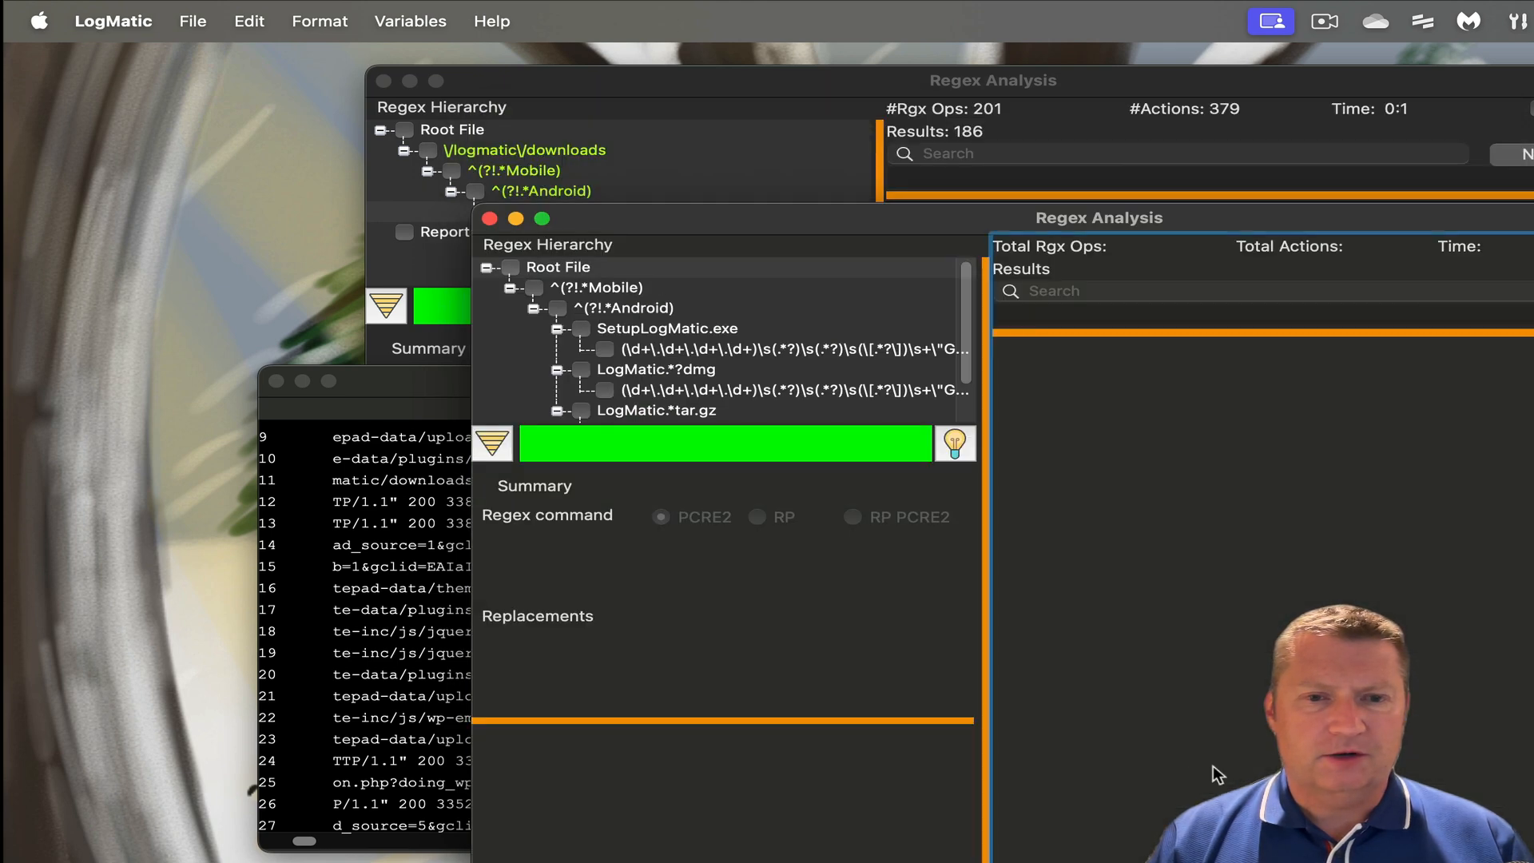
- Browse the SetupLogMatic.exe, LogMatic.*?dmg and LogMatic.*tar.gz branches in the hierarchy
left_click(494, 442)
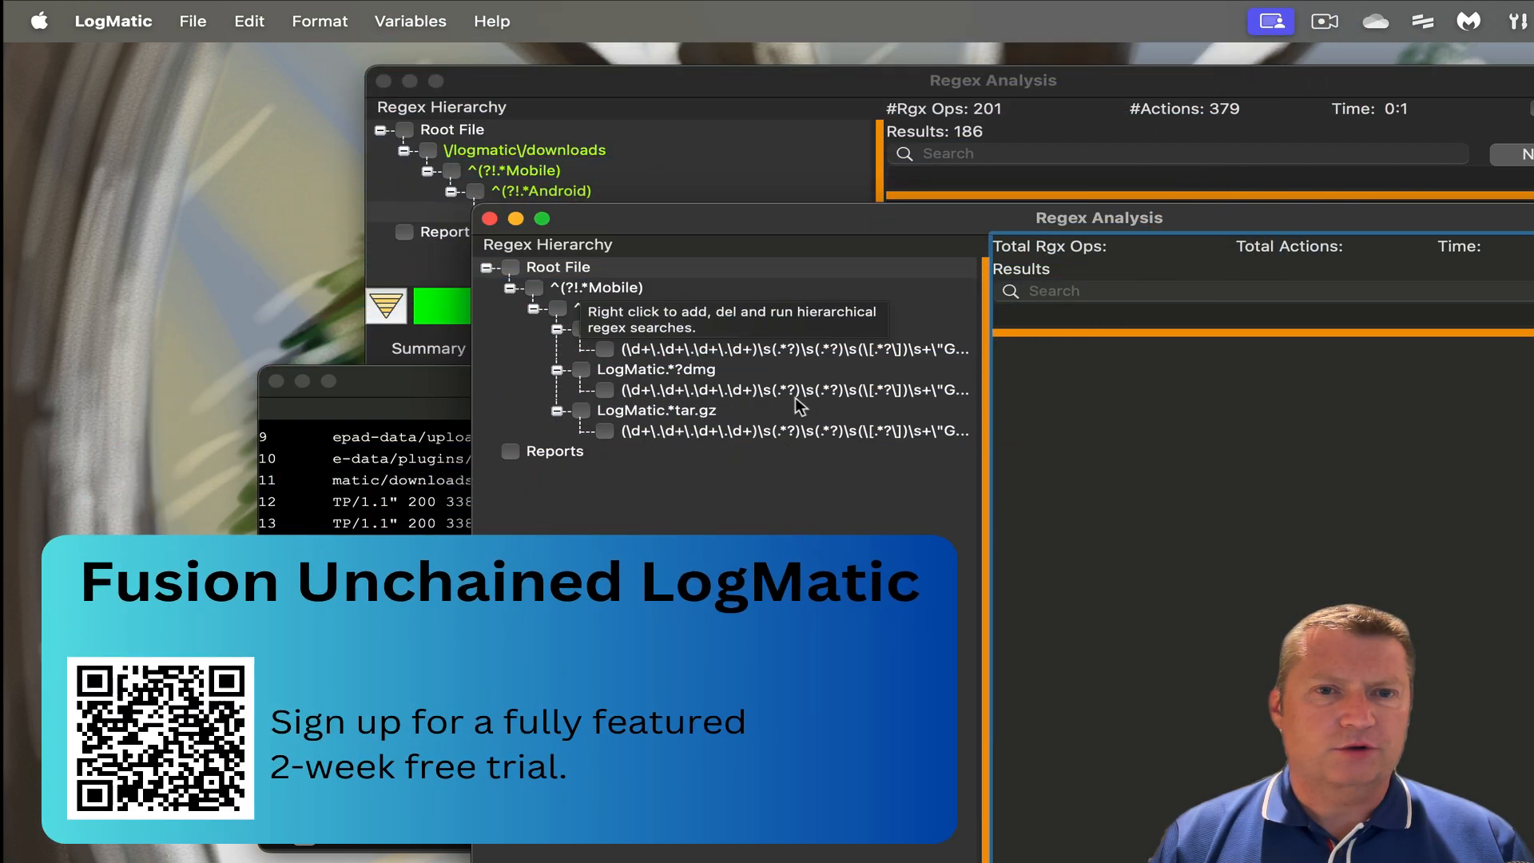
left_click(626, 410)
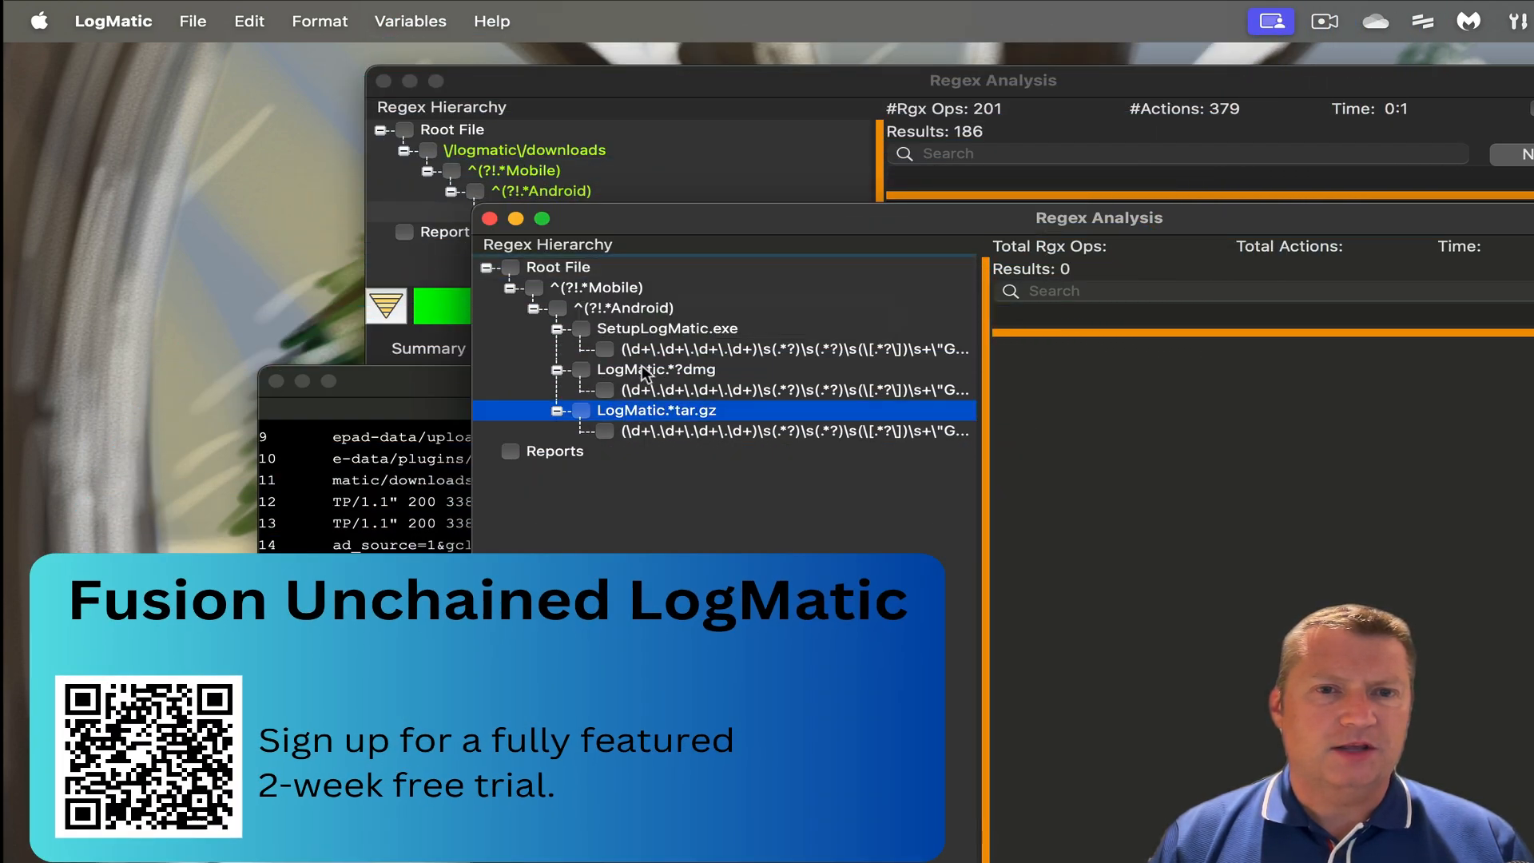
left_click(643, 370)
left_click(650, 333)
left_click(652, 373)
left_click(651, 405)
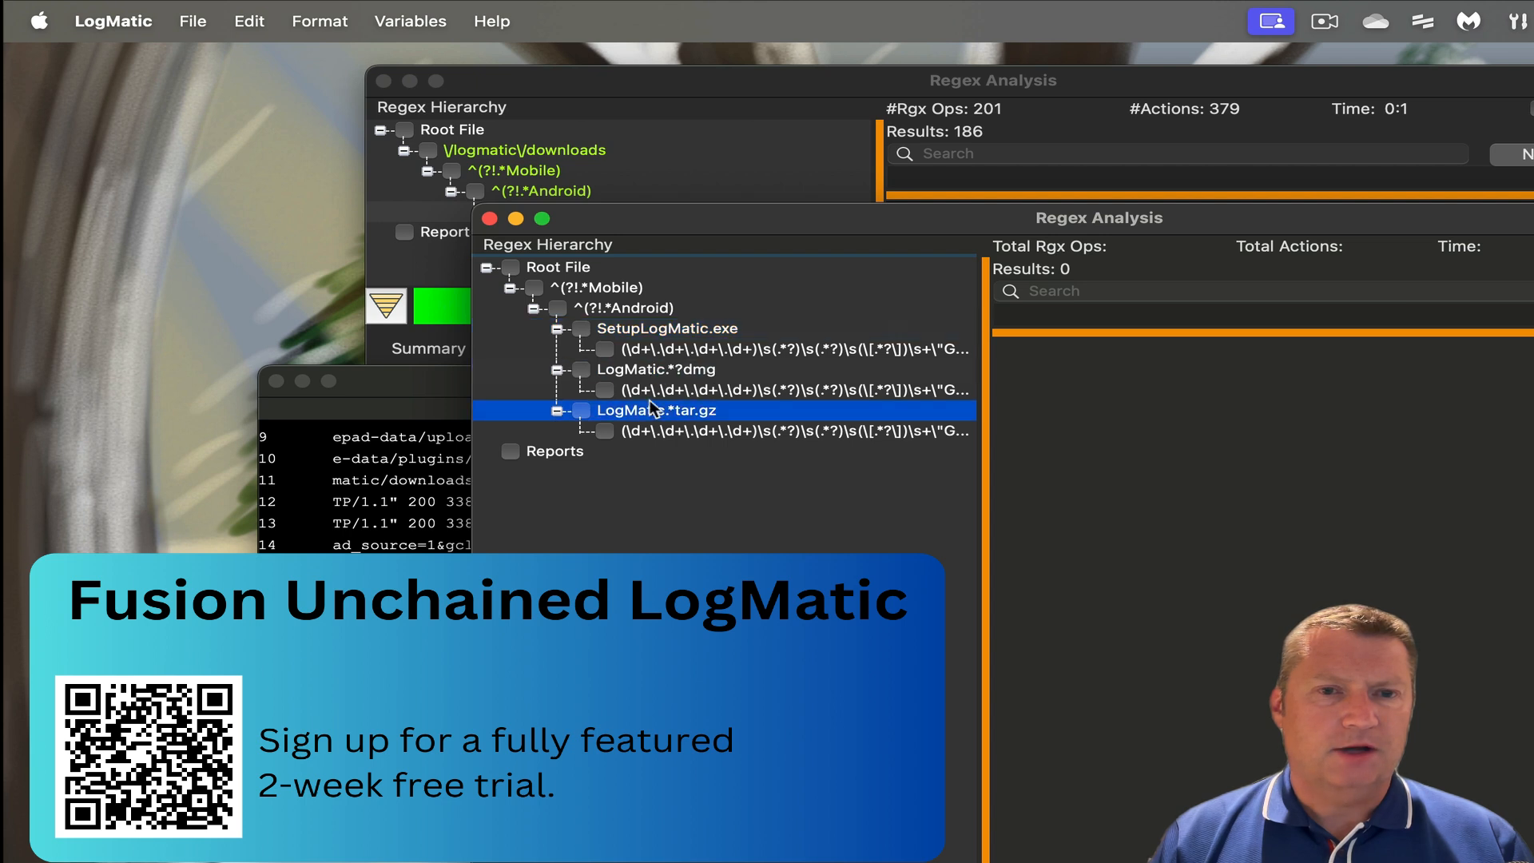
left_click(663, 330)
left_click(658, 355)
left_click(650, 408)
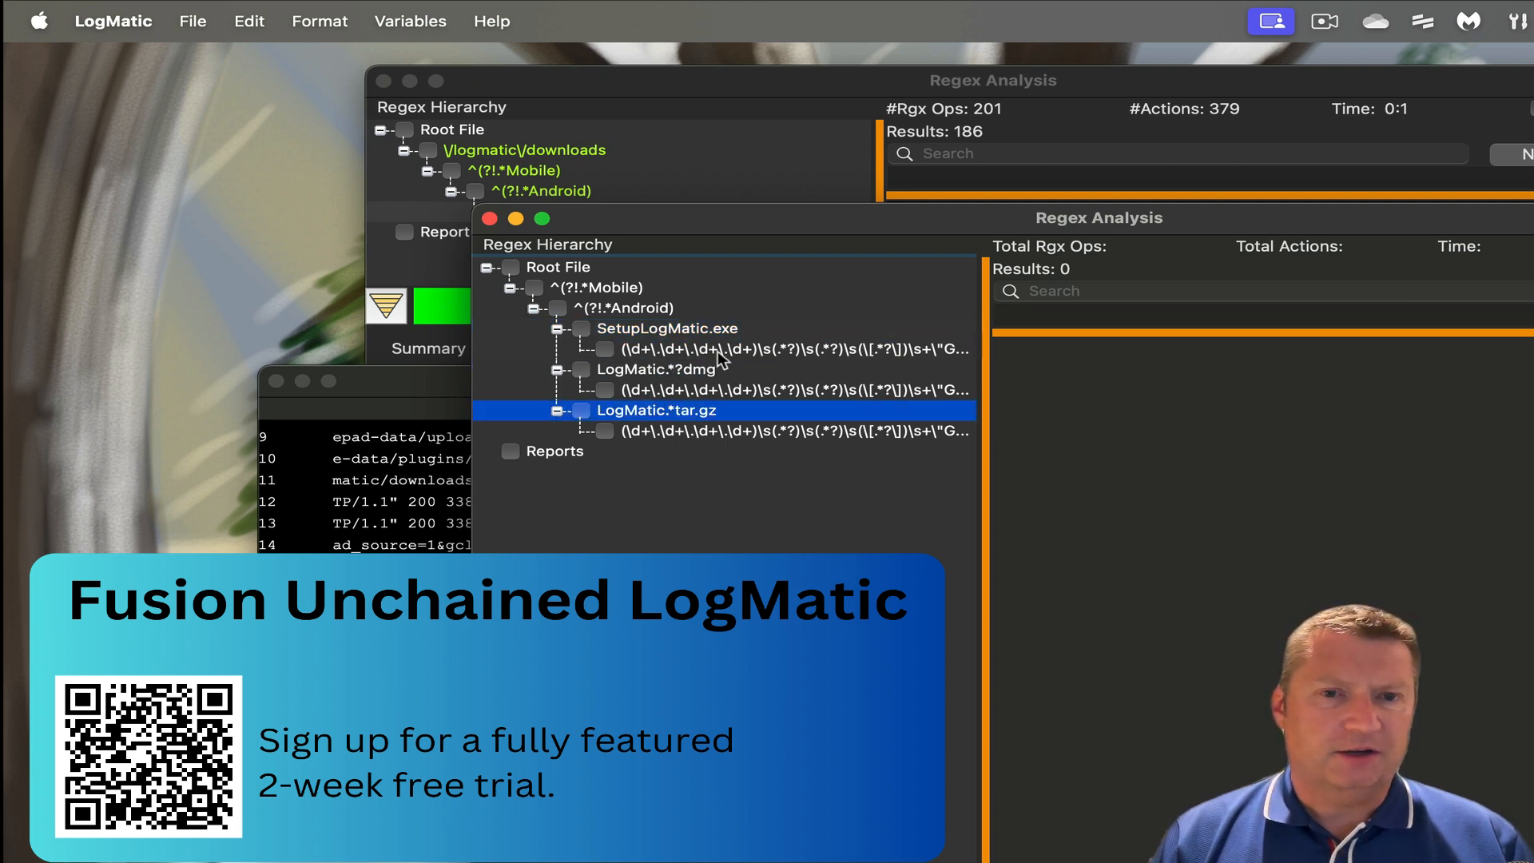
- Run the whole multi-branch search from the Root File
left_click(561, 291)
left_click(550, 270)
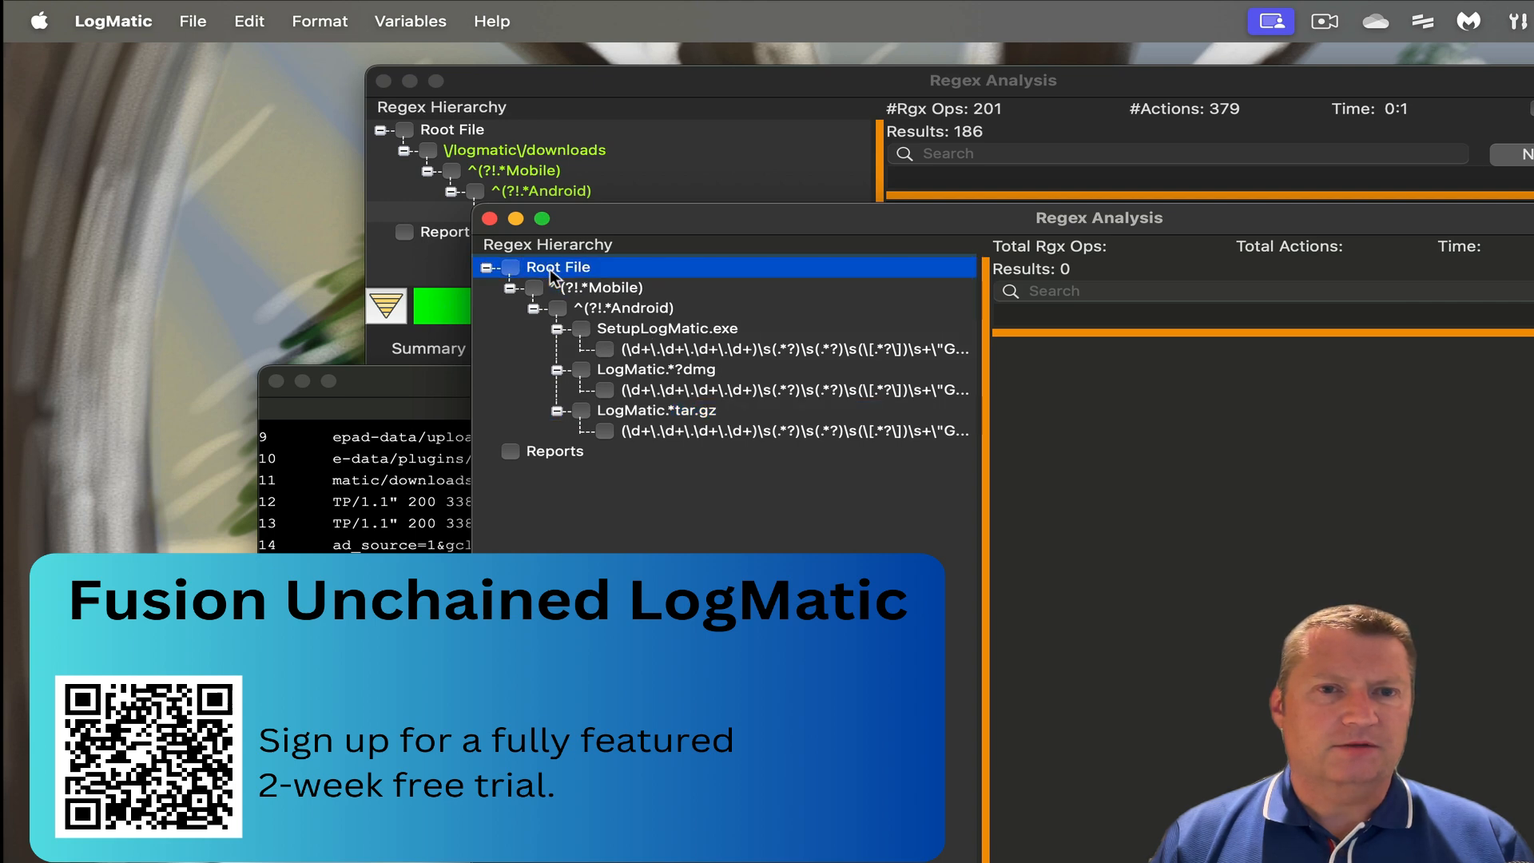
right_click(550, 272)
left_click(587, 293)
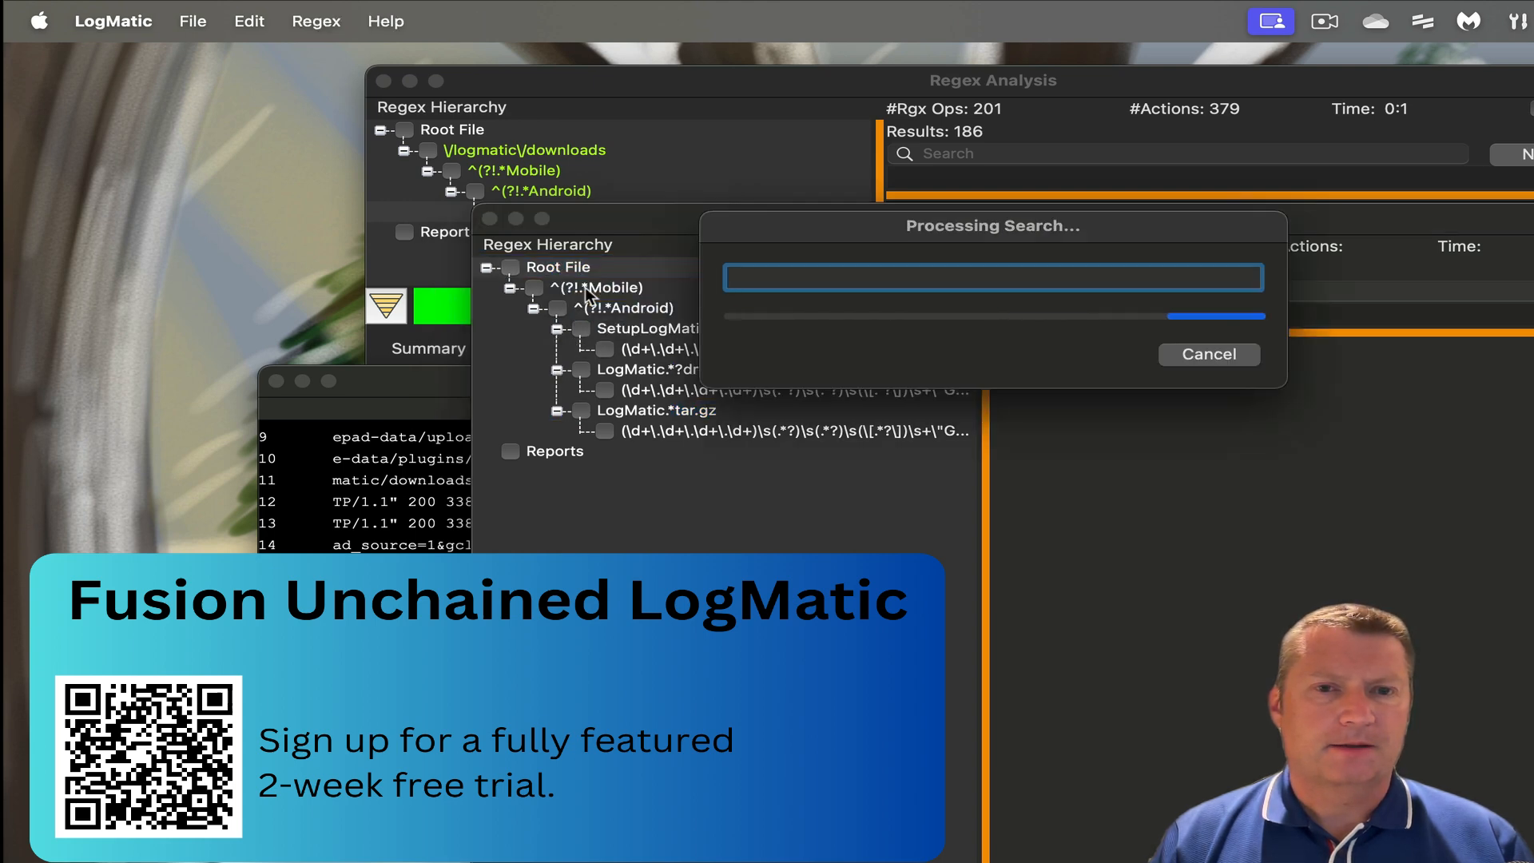
- Check each branch's results: 15 SetupLogMatic.exe, 58 dmg and 67 tar.gz downloads
left_click(642, 348)
left_click(653, 372)
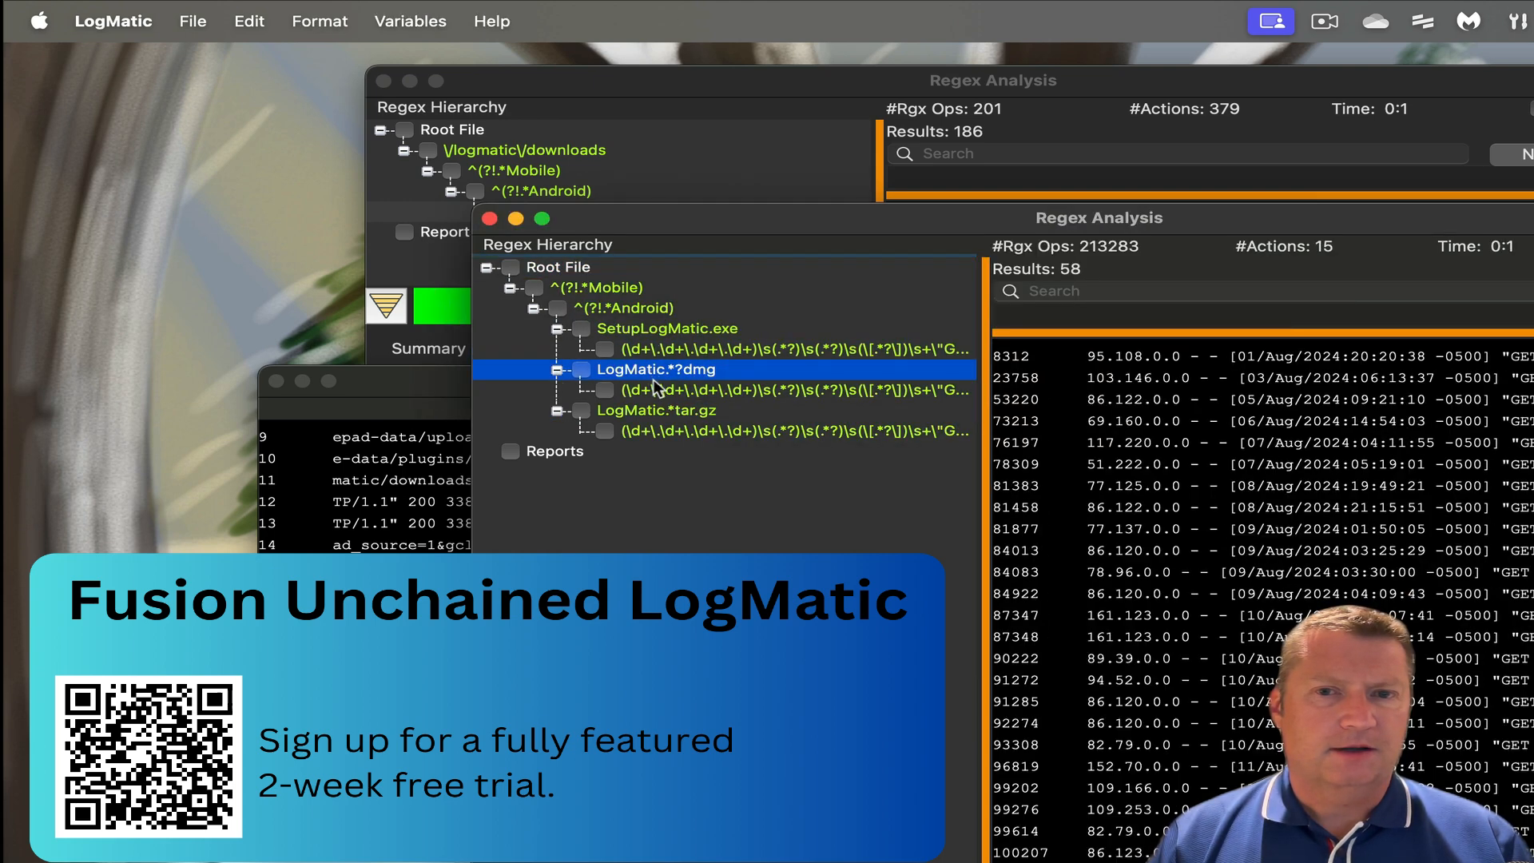
left_click(655, 351)
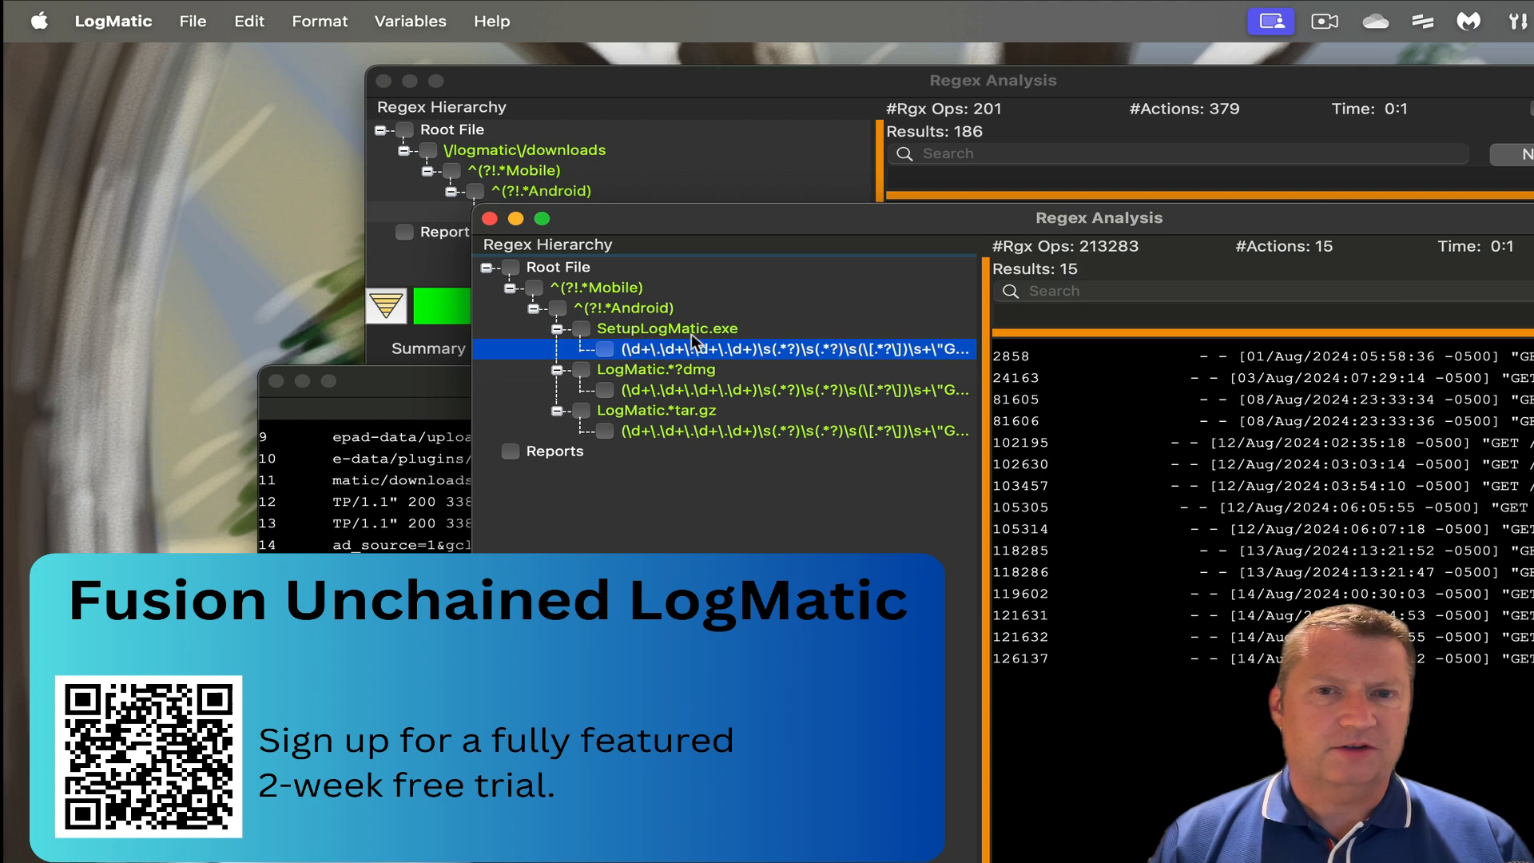
left_click(684, 390)
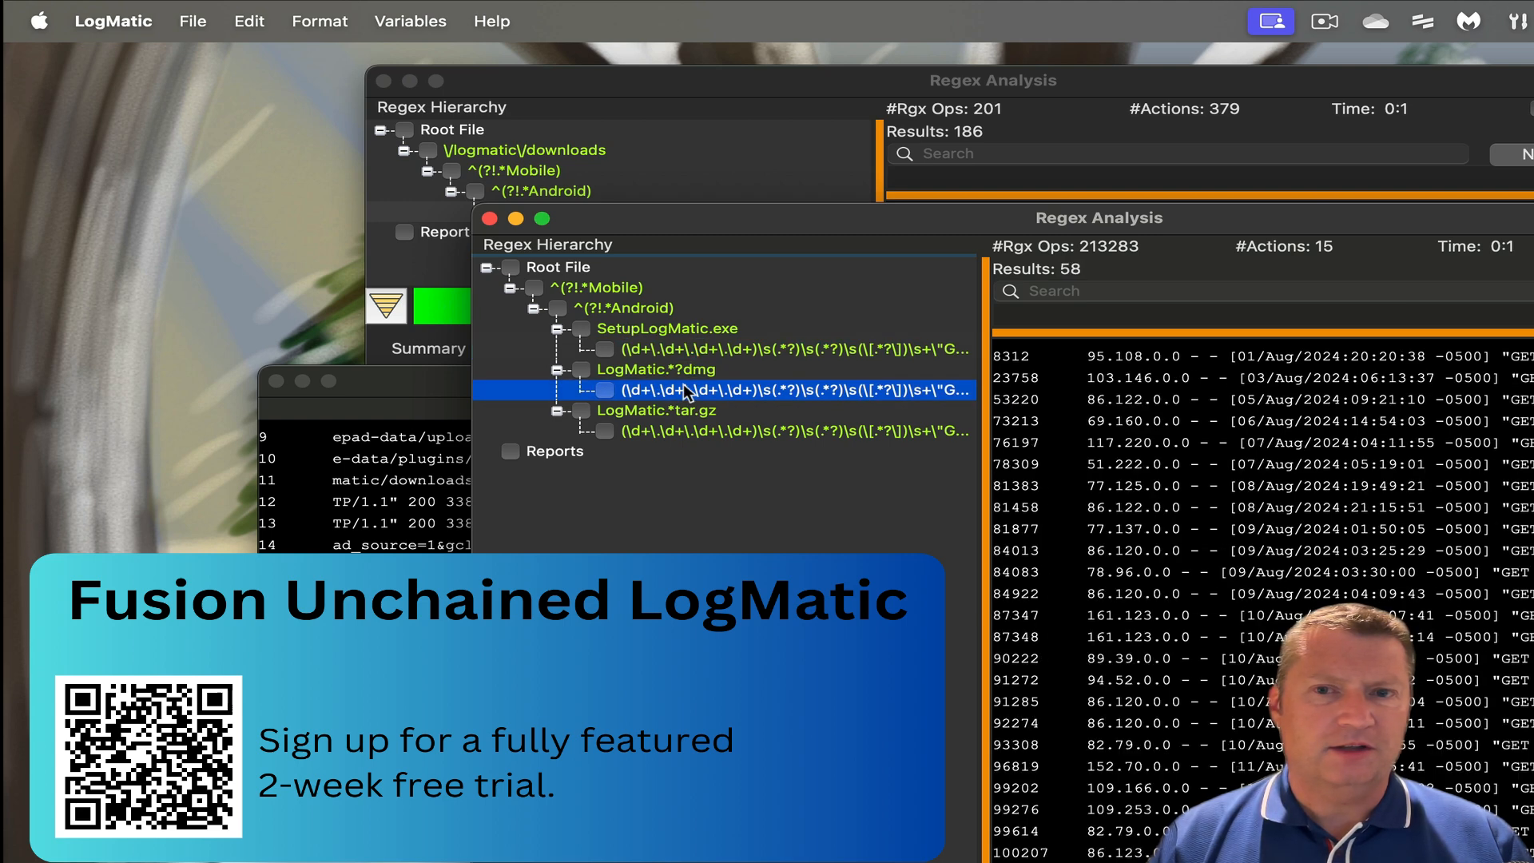
left_click(703, 429)
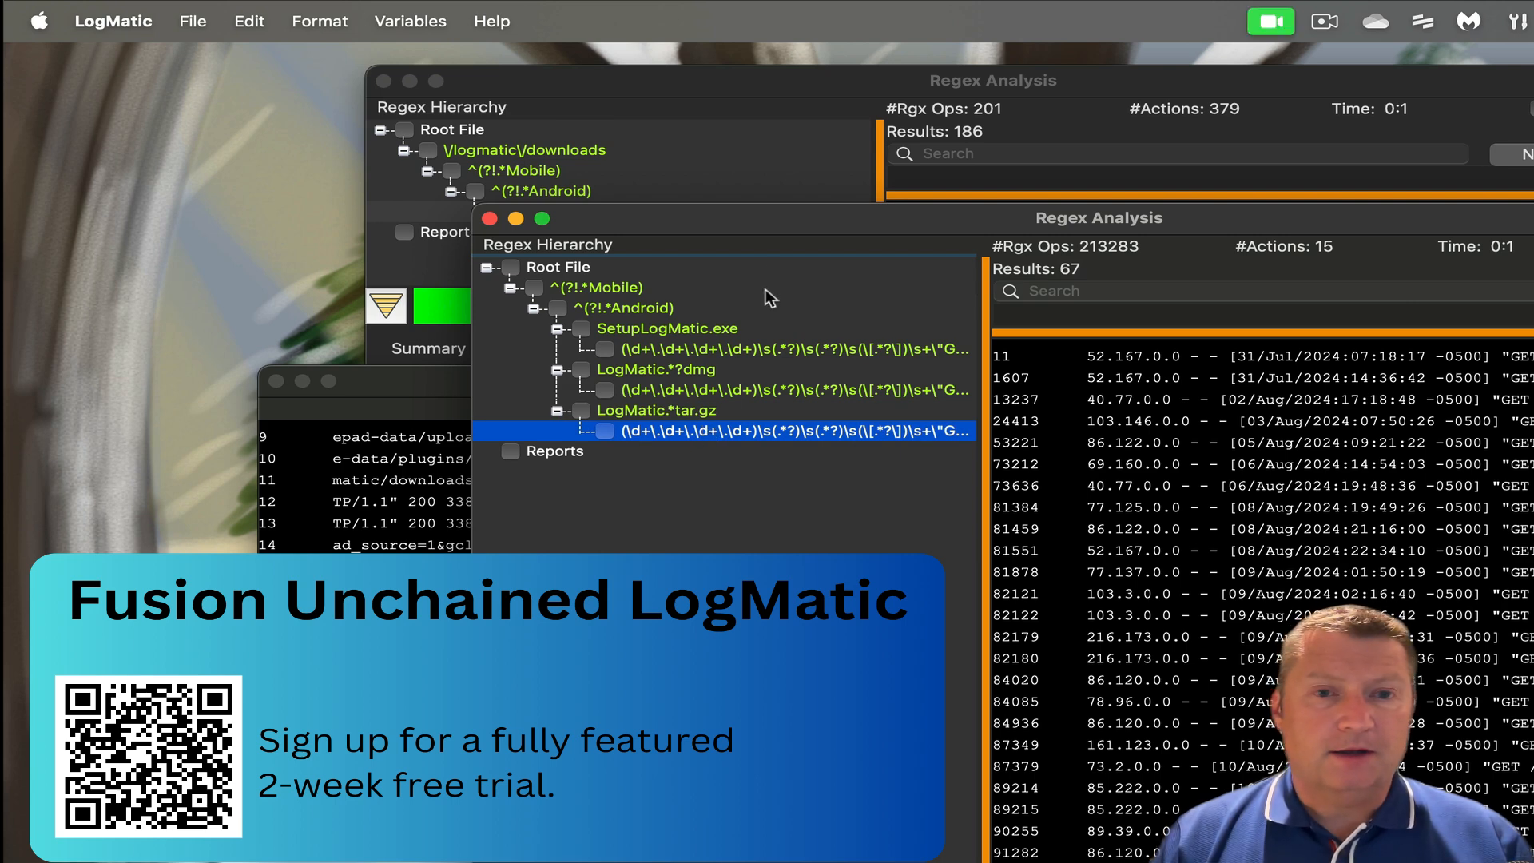
left_click_drag(759, 216, 736, 229)
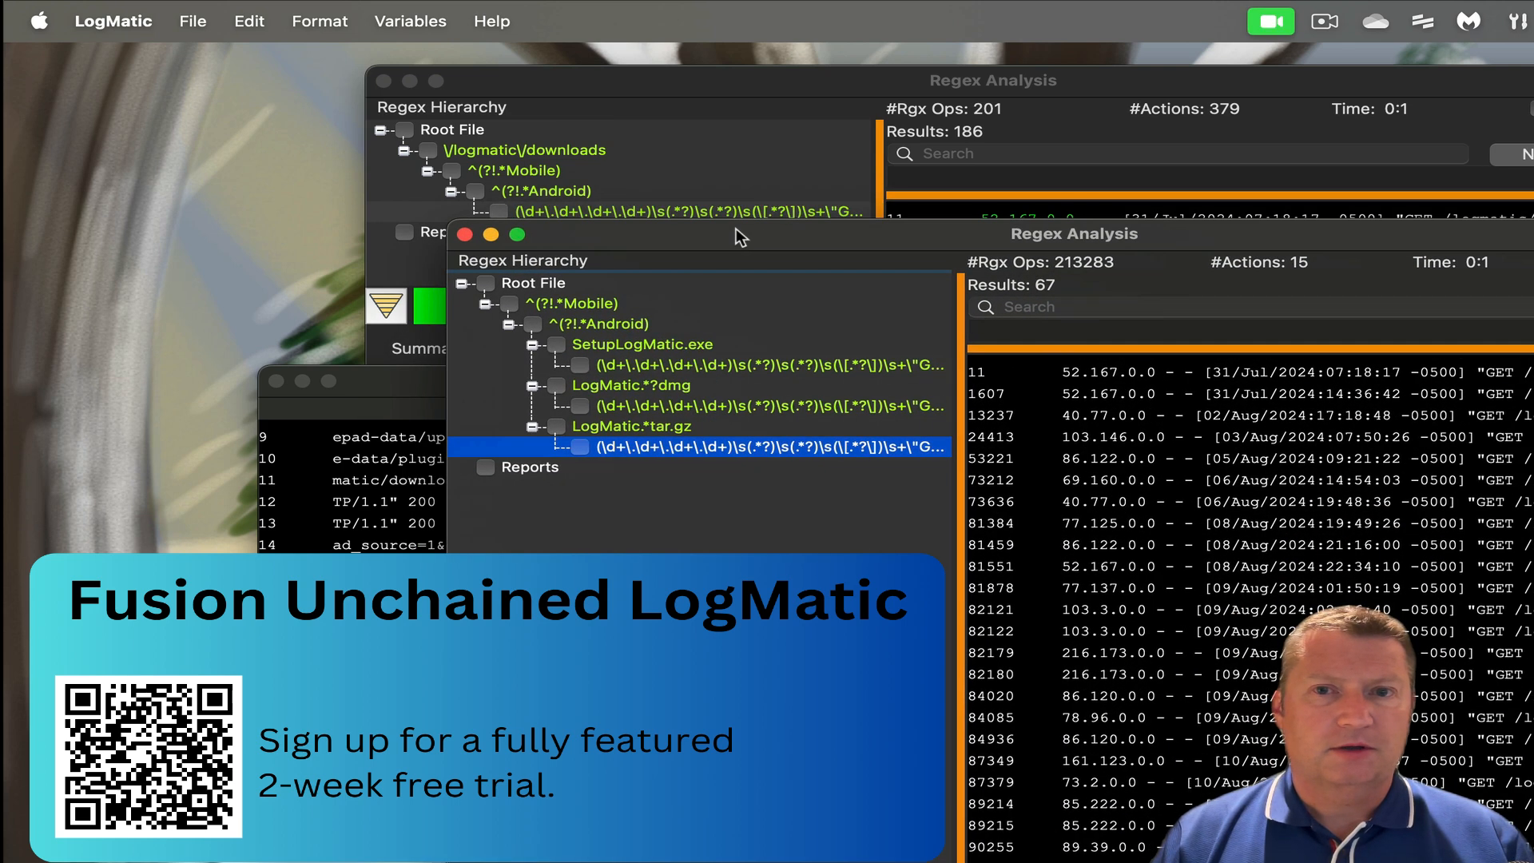